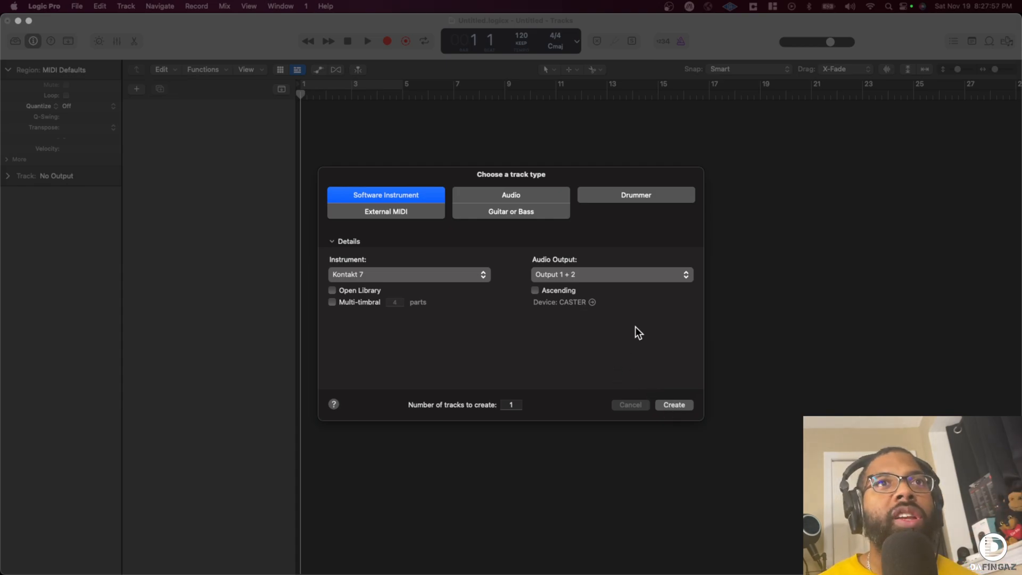
- Create one software instrument track with Kontakt 7 as its instrument and move the plug-in window higher on the screen
{"action": "left_click", "coordinate": [674, 406]}
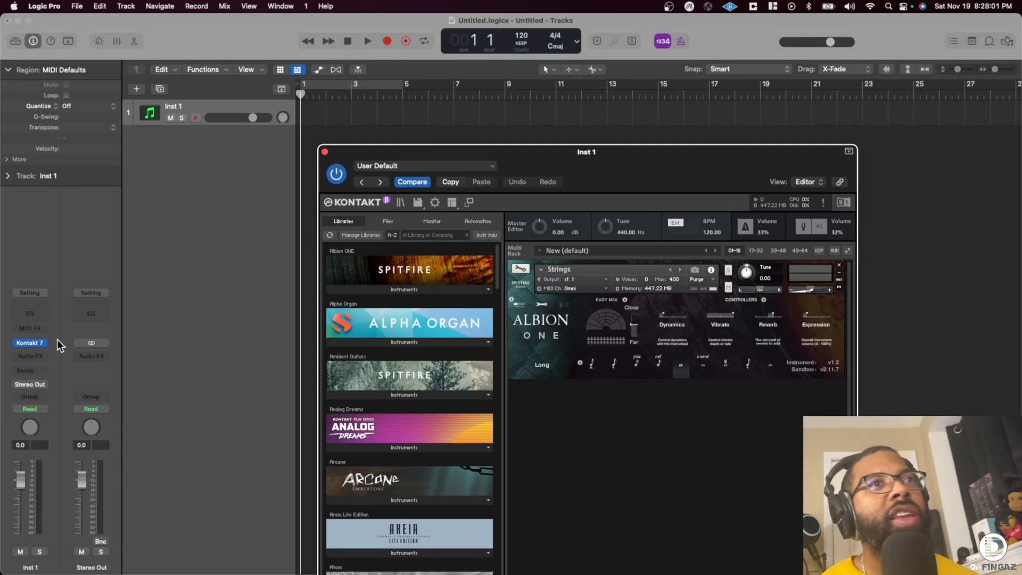
{"action": "left_click_drag", "start_coordinate": [555, 154], "coordinate": [482, 71]}
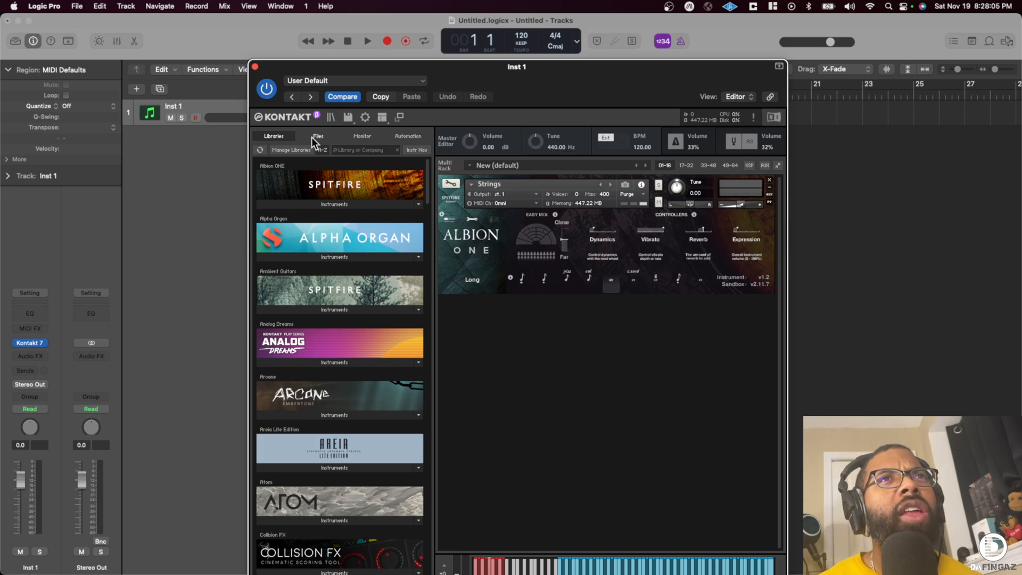
- Examine Kontakt's library browser and file commands, and close the browser
{"action": "left_click", "coordinate": [330, 117]}
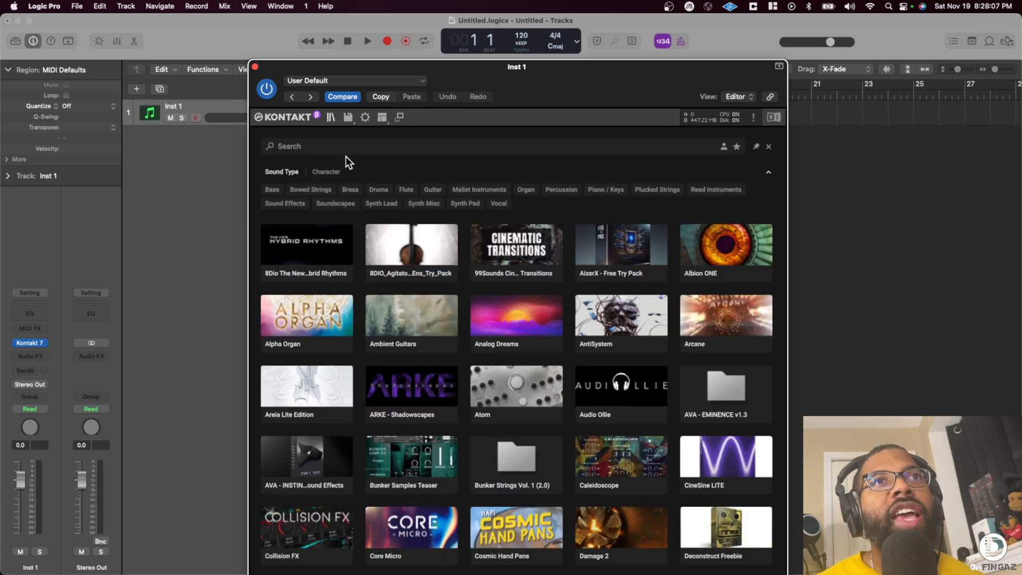
{"action": "left_click", "coordinate": [346, 118]}
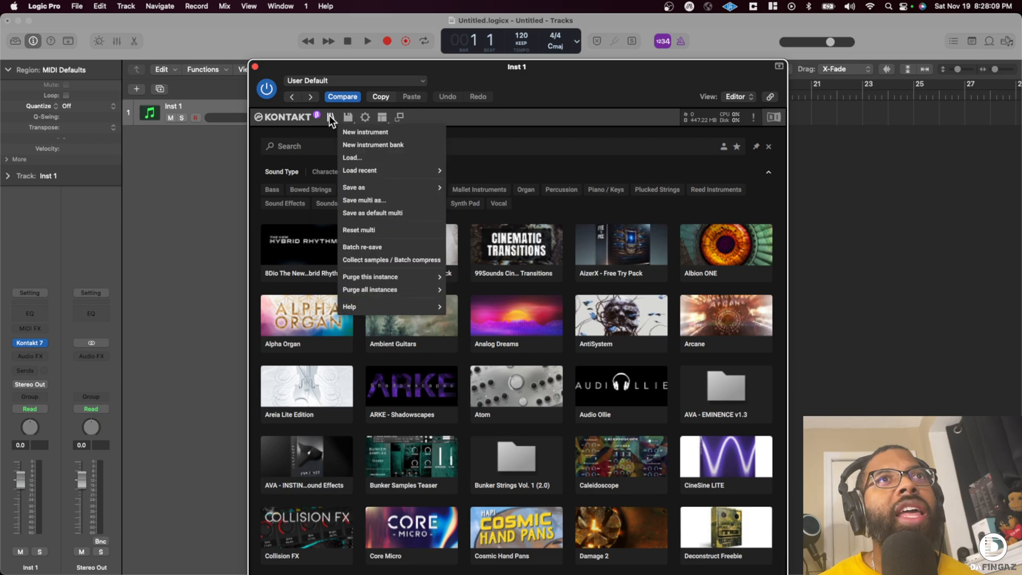
{"action": "left_click", "coordinate": [311, 117]}
{"action": "left_click", "coordinate": [402, 211]}
{"action": "left_click", "coordinate": [290, 114]}
{"action": "left_click", "coordinate": [439, 254]}
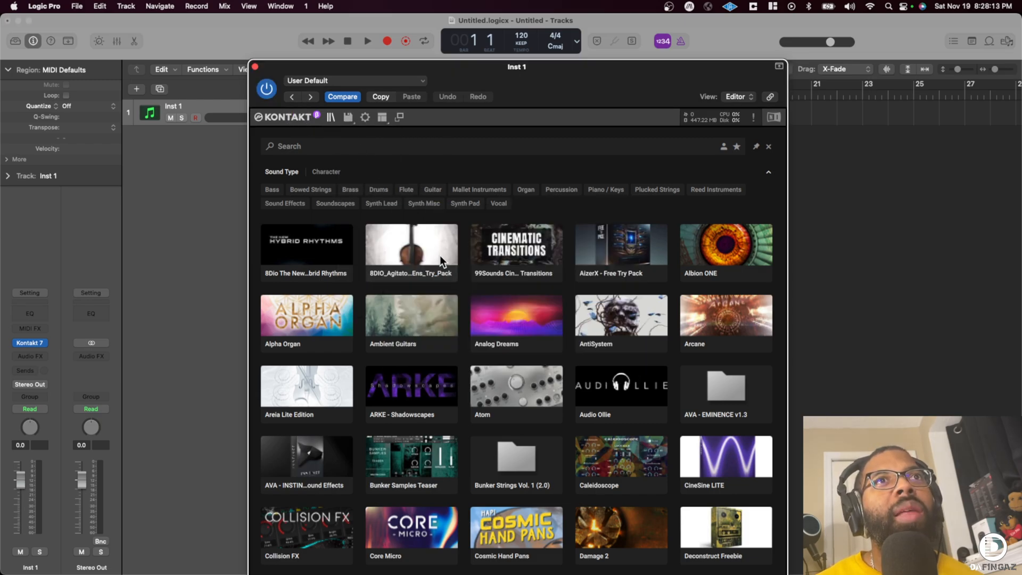
{"action": "left_click", "coordinate": [439, 254]}
{"action": "left_click", "coordinate": [329, 117]}
- Show Kontakt's file browser and examine the library folders stored under Users > Shared on Macintosh HD
{"action": "left_click", "coordinate": [317, 136]}
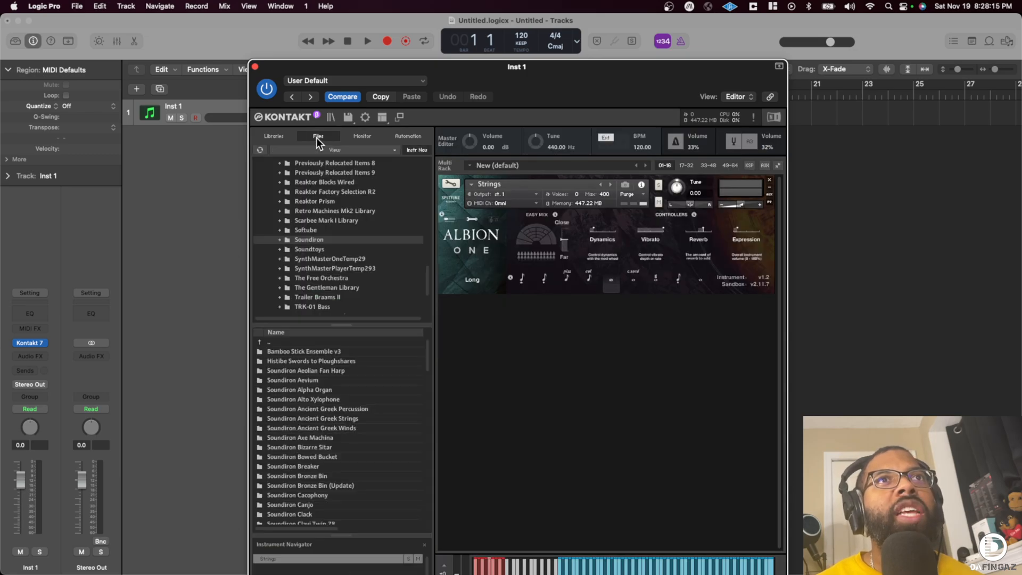
{"action": "scroll", "coordinate": [298, 202], "scroll_direction": "up", "scroll_amount": 3}
{"action": "scroll", "coordinate": [298, 202], "scroll_direction": "up", "scroll_amount": 10}
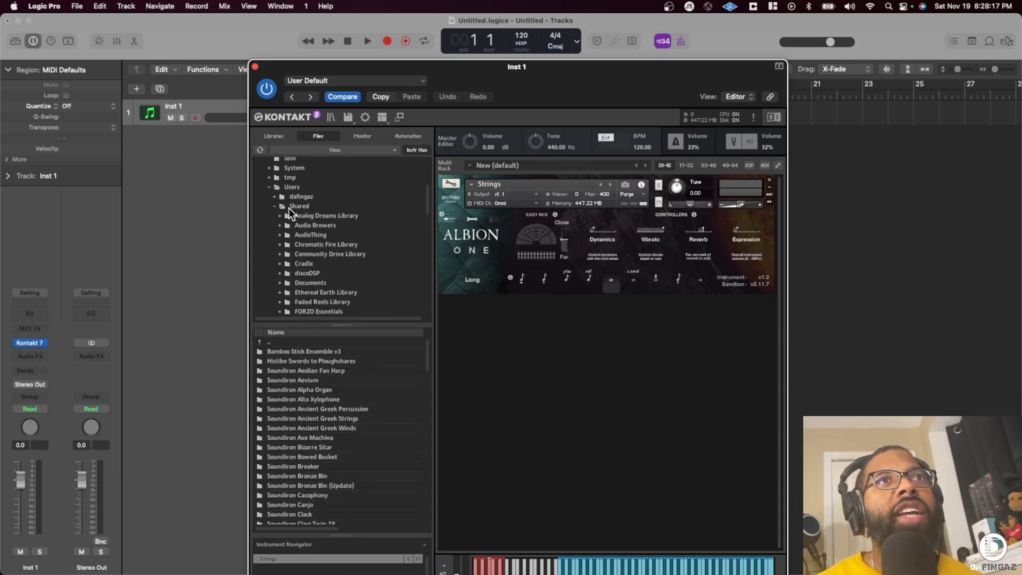
{"action": "scroll", "coordinate": [270, 202], "scroll_direction": "up", "scroll_amount": 5}
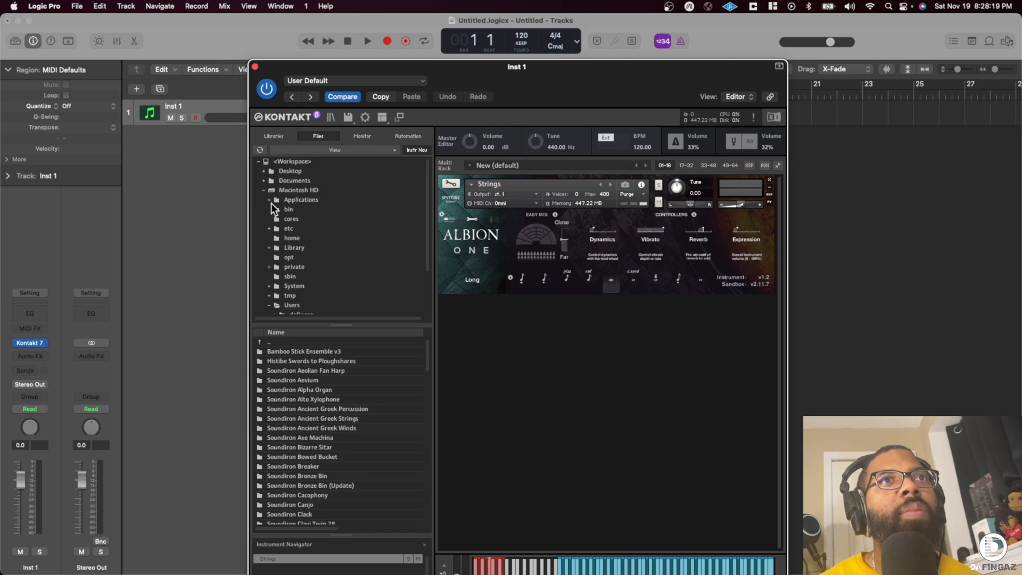
{"action": "left_click", "coordinate": [263, 190]}
{"action": "left_click", "coordinate": [262, 190]}
{"action": "scroll", "coordinate": [289, 197], "scroll_direction": "down", "scroll_amount": 3}
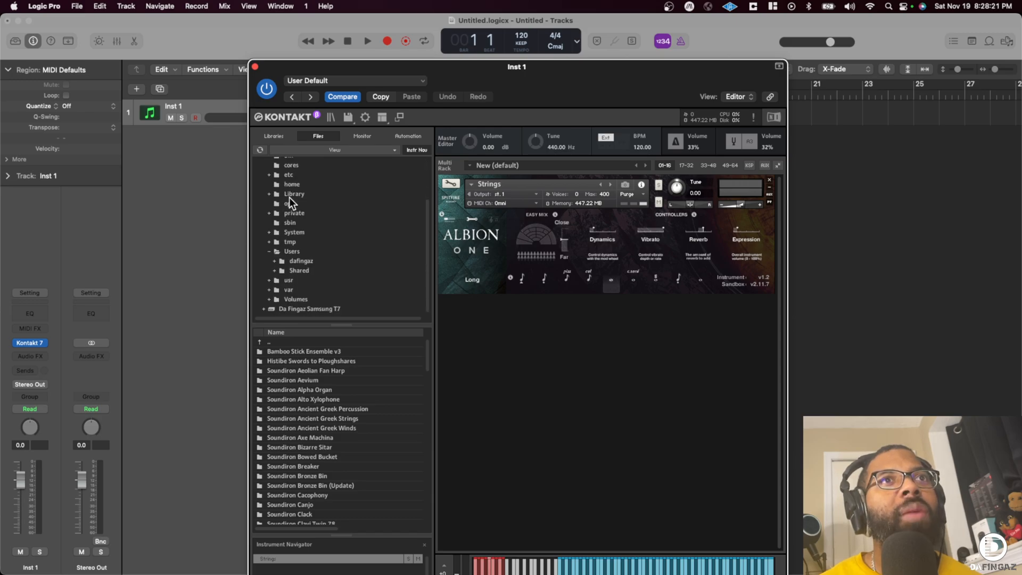
{"action": "left_click", "coordinate": [299, 270]}
{"action": "scroll", "coordinate": [298, 394], "scroll_direction": "down", "scroll_amount": 15}
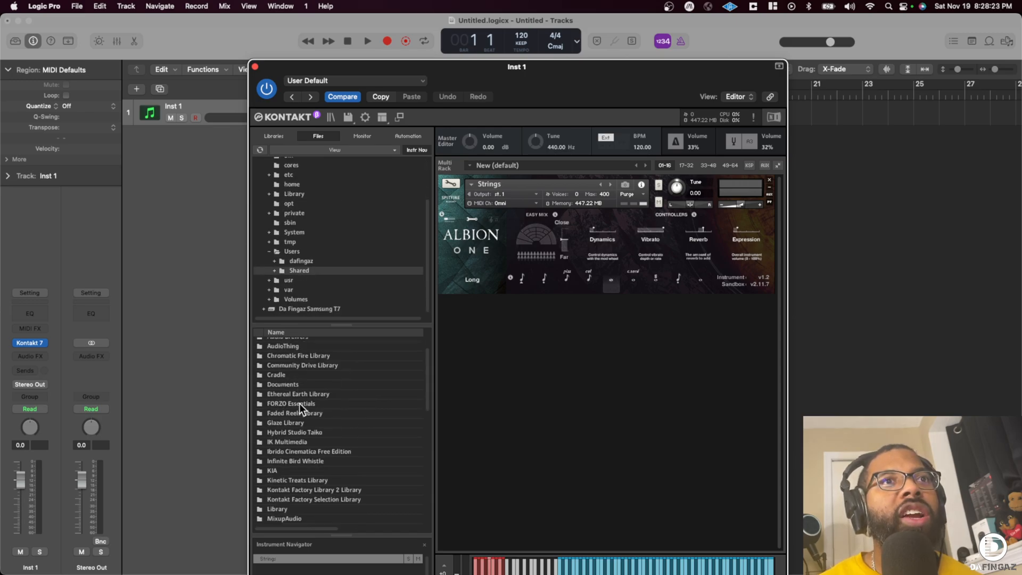
{"action": "double_click", "coordinate": [285, 421]}
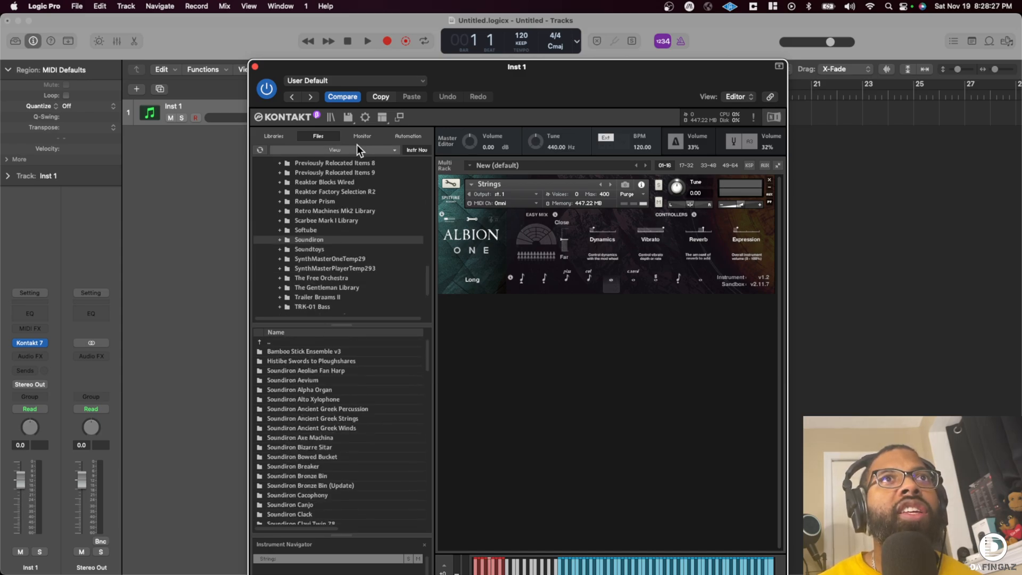
- Toggle the lock for the current quick-jump location in the file browser
{"action": "left_click", "coordinate": [371, 150]}
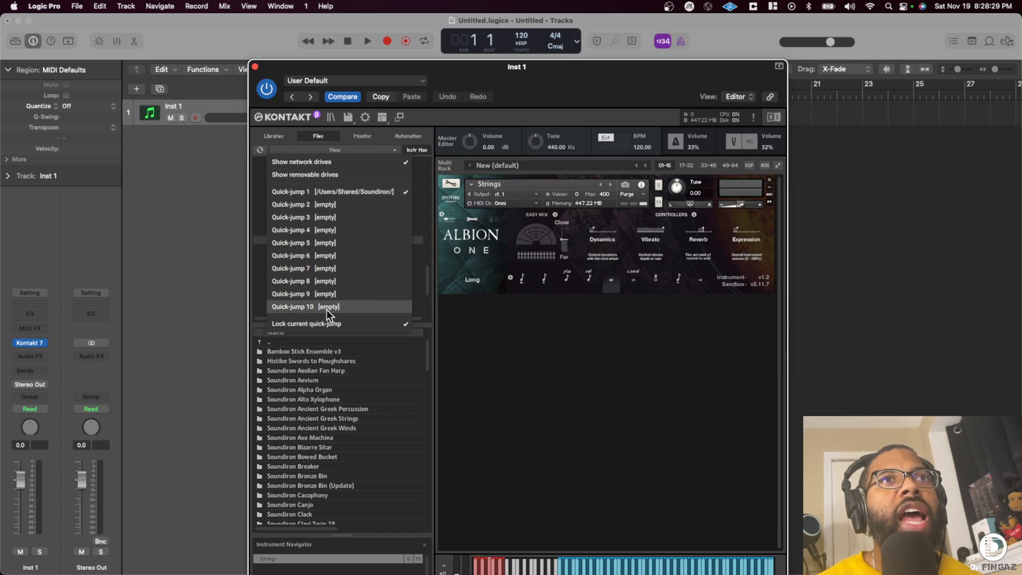
{"action": "left_click", "coordinate": [327, 325]}
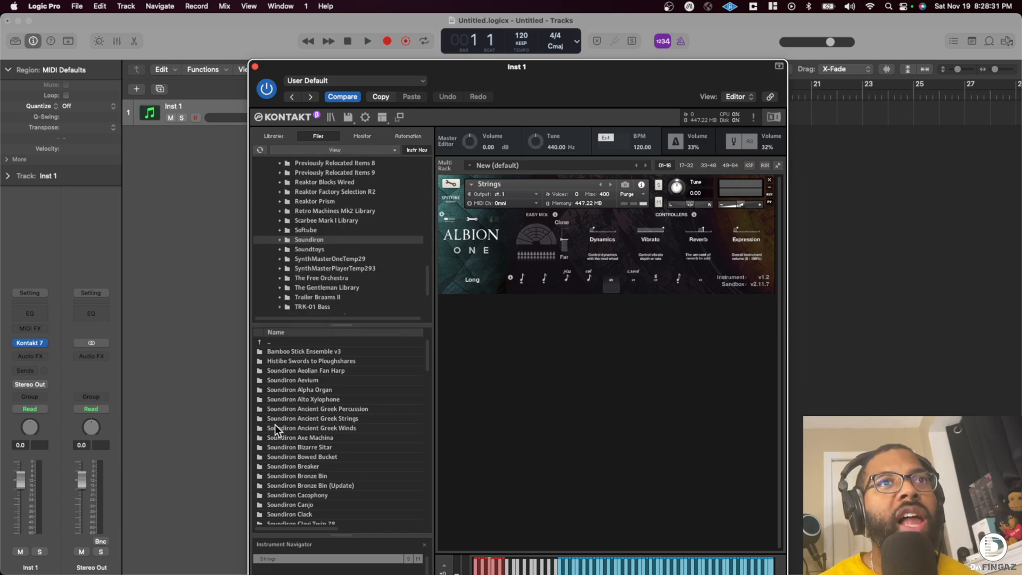
- Replace the Strings instrument with Rainsong.nki from Soundiron Rainsong's Instruments folder, and move the plug-in window so its keyboard is fully visible
{"action": "scroll", "coordinate": [277, 423], "scroll_direction": "down", "scroll_amount": 8}
{"action": "scroll", "coordinate": [294, 402], "scroll_direction": "down", "scroll_amount": 10}
{"action": "scroll", "coordinate": [309, 451], "scroll_direction": "down", "scroll_amount": 1}
{"action": "double_click", "coordinate": [311, 425]}
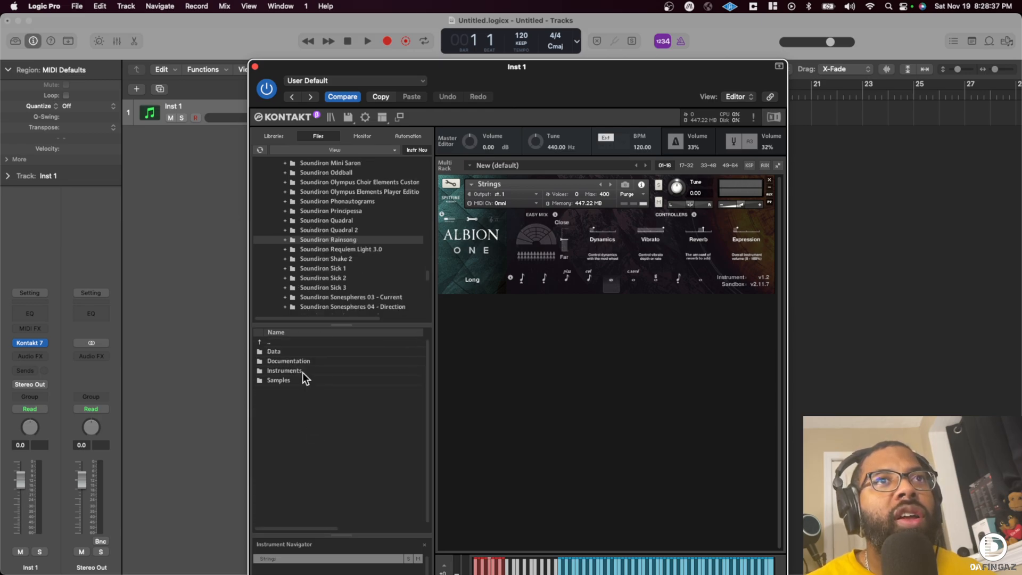
{"action": "left_click", "coordinate": [294, 369]}
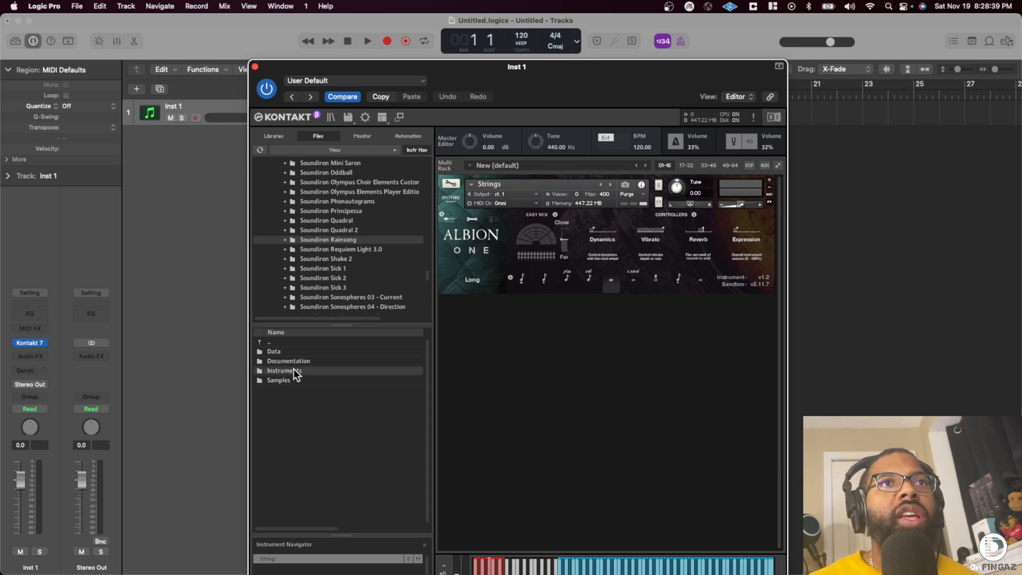
{"action": "double_click", "coordinate": [293, 370]}
{"action": "left_click_drag", "start_coordinate": [277, 349], "coordinate": [552, 184]}
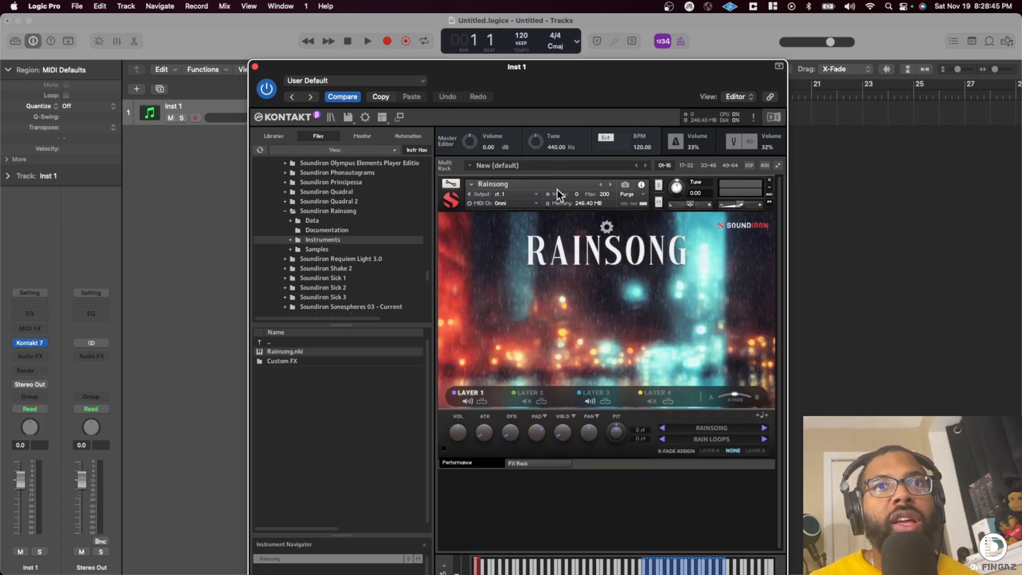
{"action": "left_click_drag", "start_coordinate": [529, 80], "coordinate": [415, 26]}
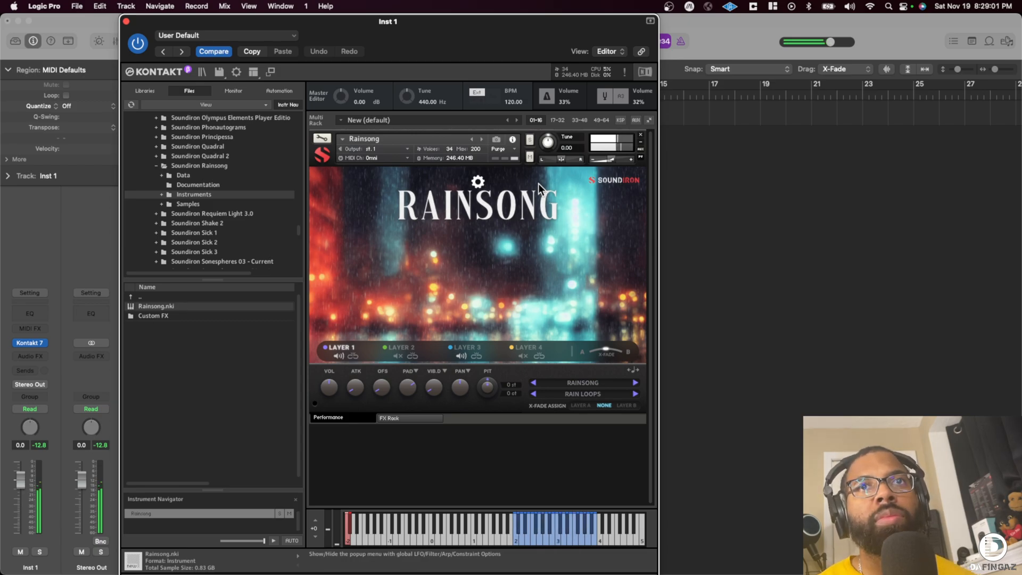
- Set Layer 1's sound category to Rainbiences Set 1 and audition its keyswitched sounds up to Rainbience 29
{"action": "left_click", "coordinate": [592, 382]}
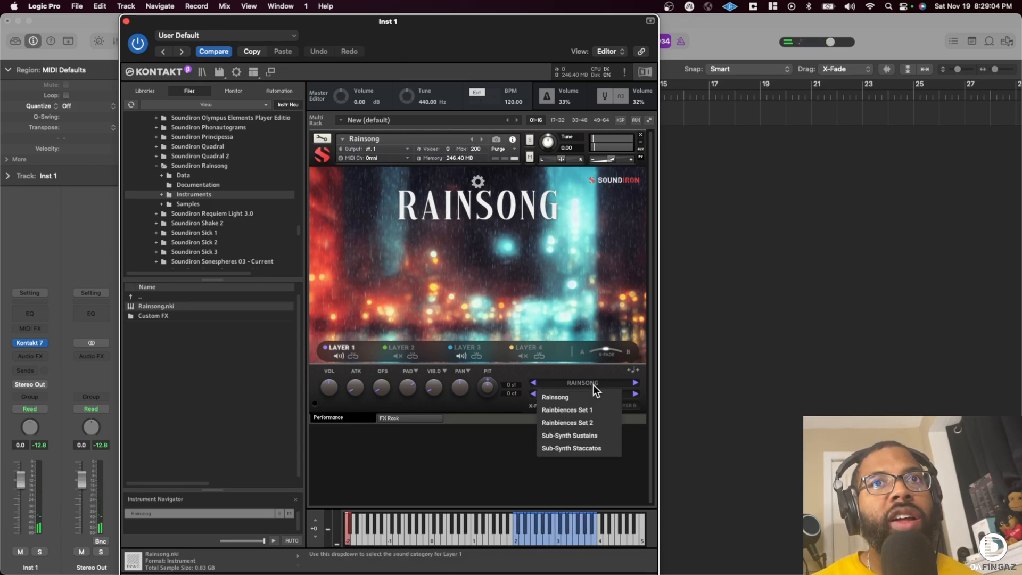
{"action": "left_click", "coordinate": [578, 410]}
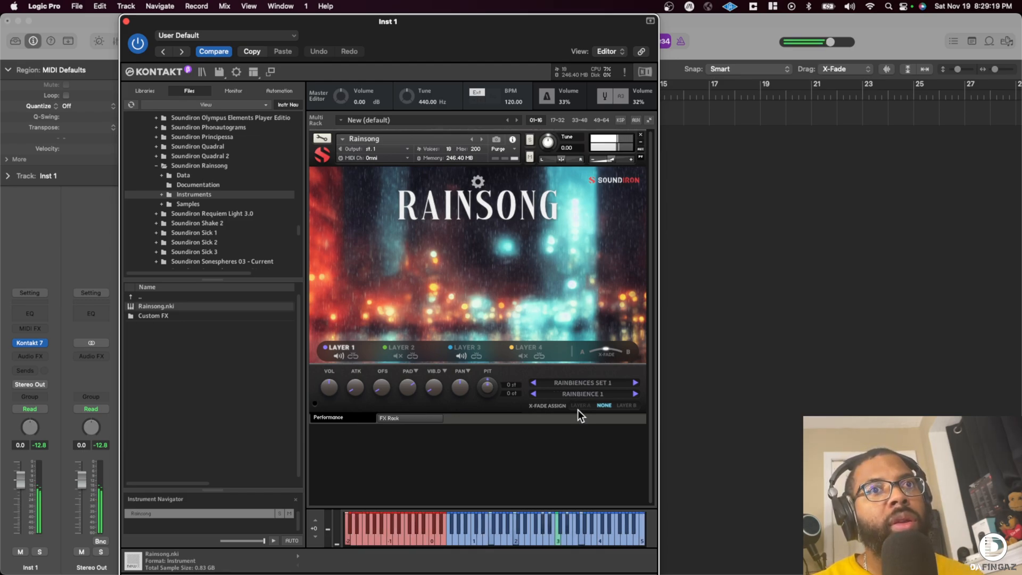
{"action": "left_click", "coordinate": [349, 525]}
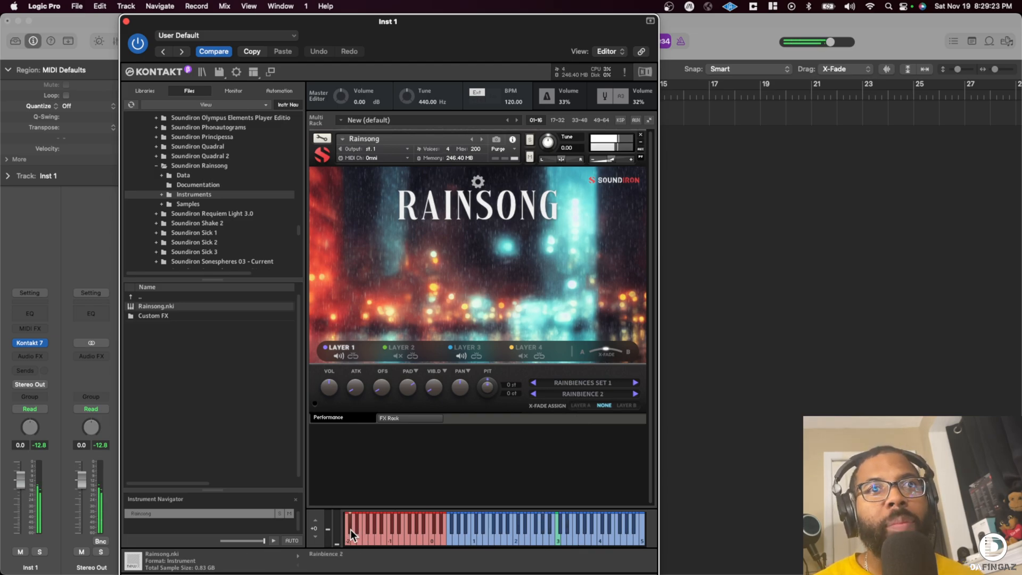
{"action": "left_click", "coordinate": [353, 536]}
{"action": "left_click", "coordinate": [357, 527]}
{"action": "left_click", "coordinate": [359, 535]}
{"action": "left_click", "coordinate": [367, 537]}
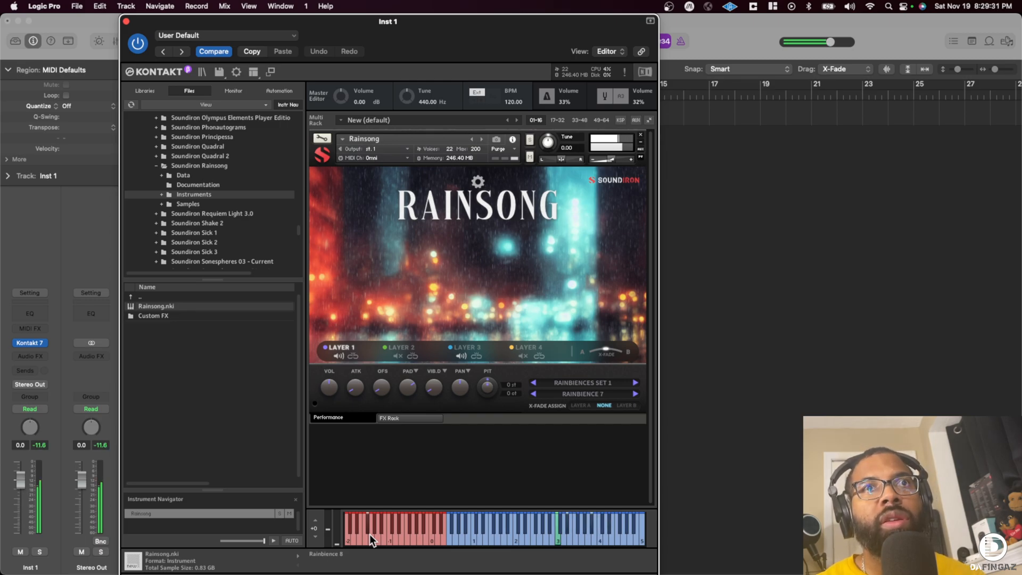
{"action": "left_click", "coordinate": [375, 527]}
{"action": "left_click", "coordinate": [375, 530]}
{"action": "left_click", "coordinate": [384, 531]}
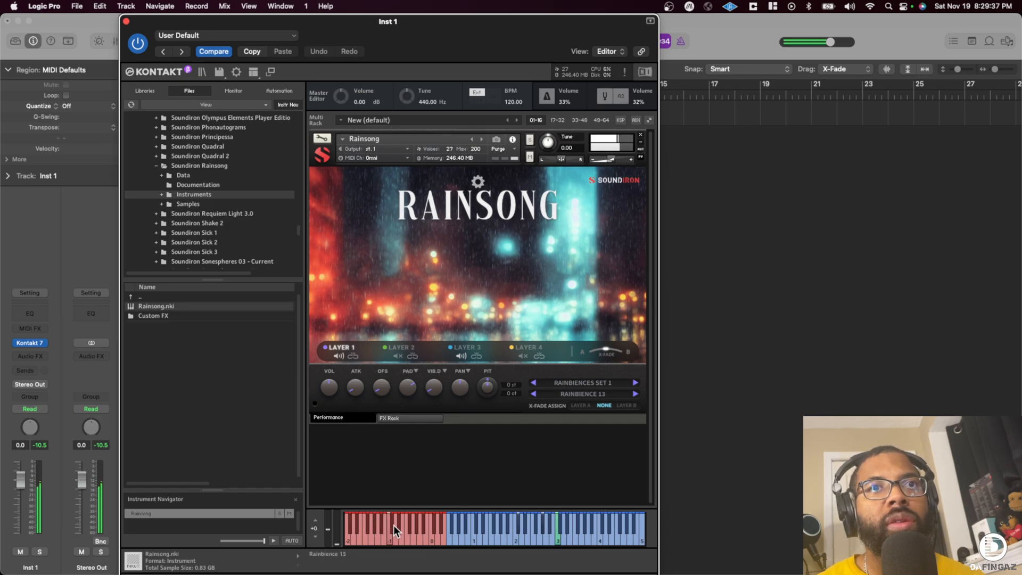
{"action": "left_click", "coordinate": [394, 536]}
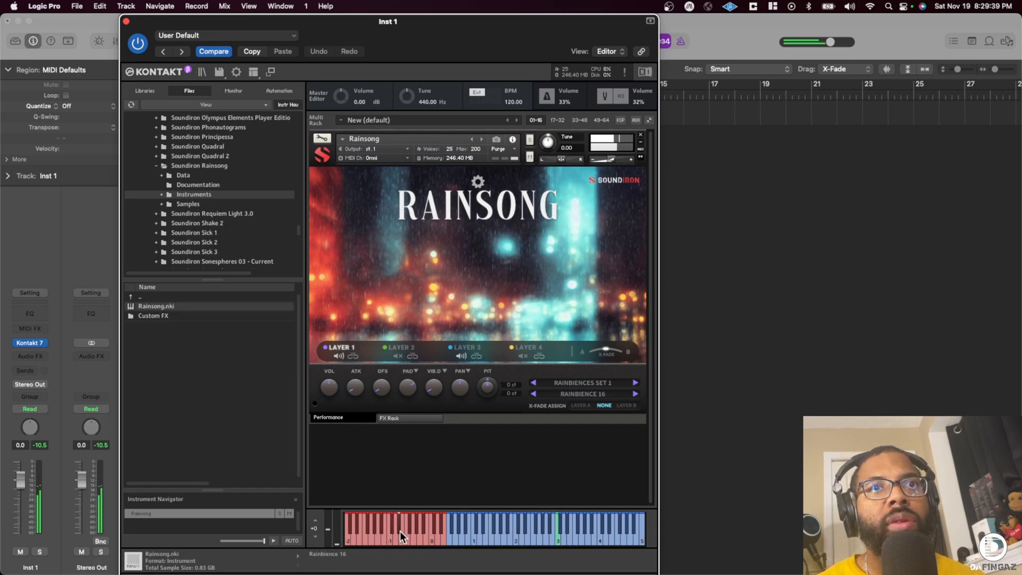
{"action": "left_click", "coordinate": [408, 537]}
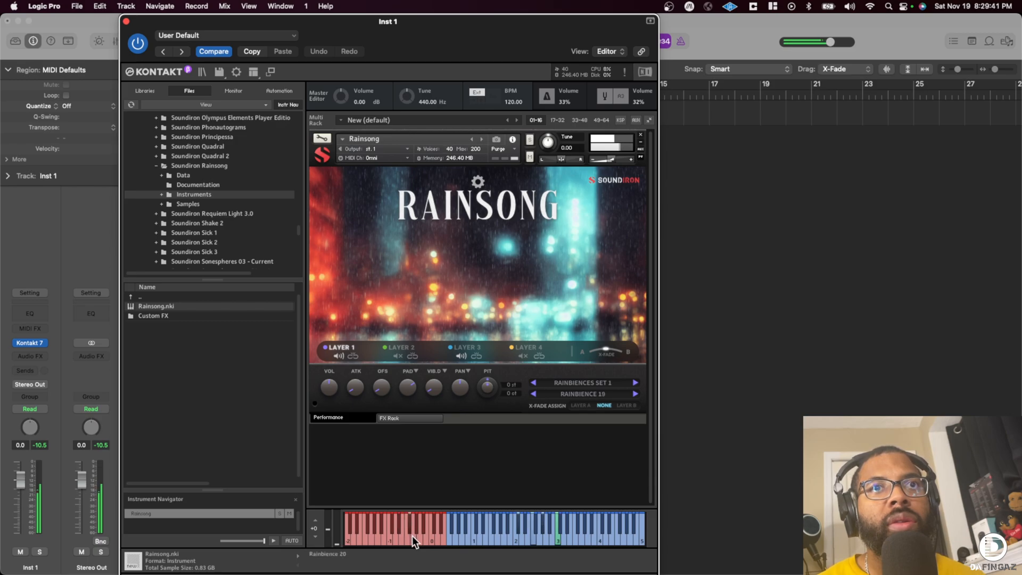
{"action": "left_click", "coordinate": [419, 535]}
{"action": "left_click", "coordinate": [429, 535]}
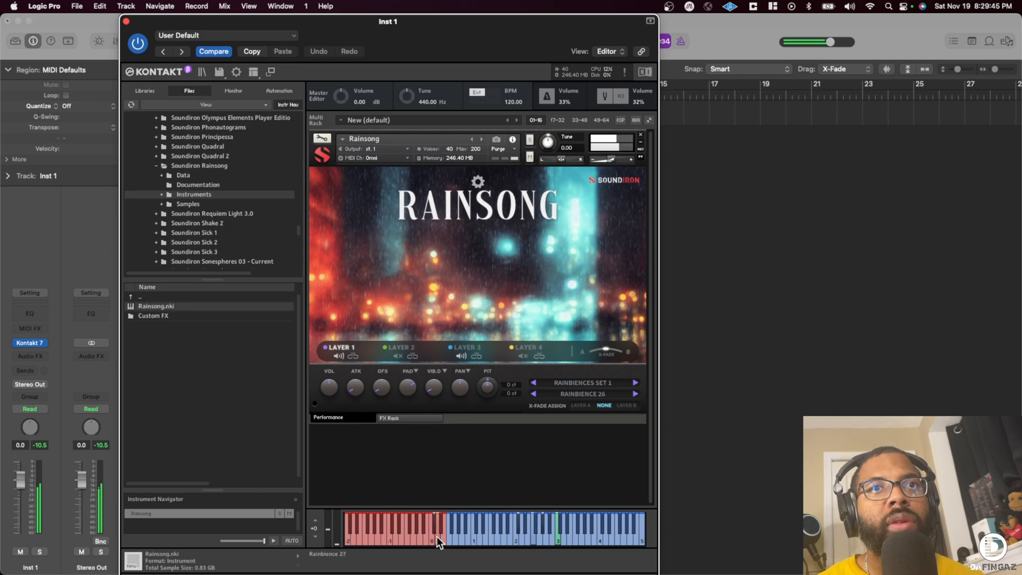
{"action": "left_click", "coordinate": [441, 532]}
{"action": "left_click", "coordinate": [443, 534]}
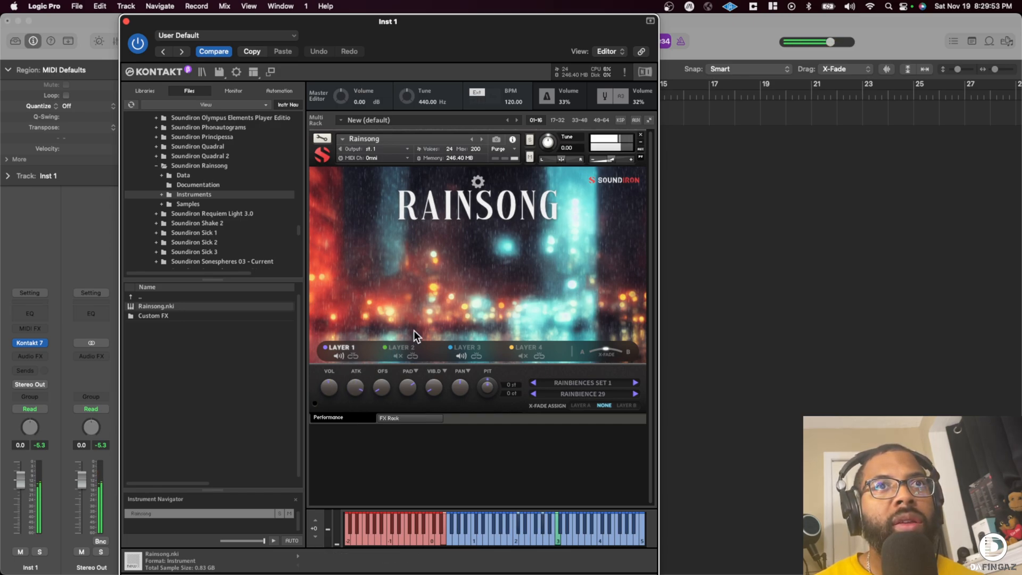
- Mute Layer 3 and try out Layer 1's offset, vibrato depth and pan controls
{"action": "left_click", "coordinate": [461, 355]}
{"action": "left_click_drag", "start_coordinate": [387, 384], "coordinate": [420, 343]}
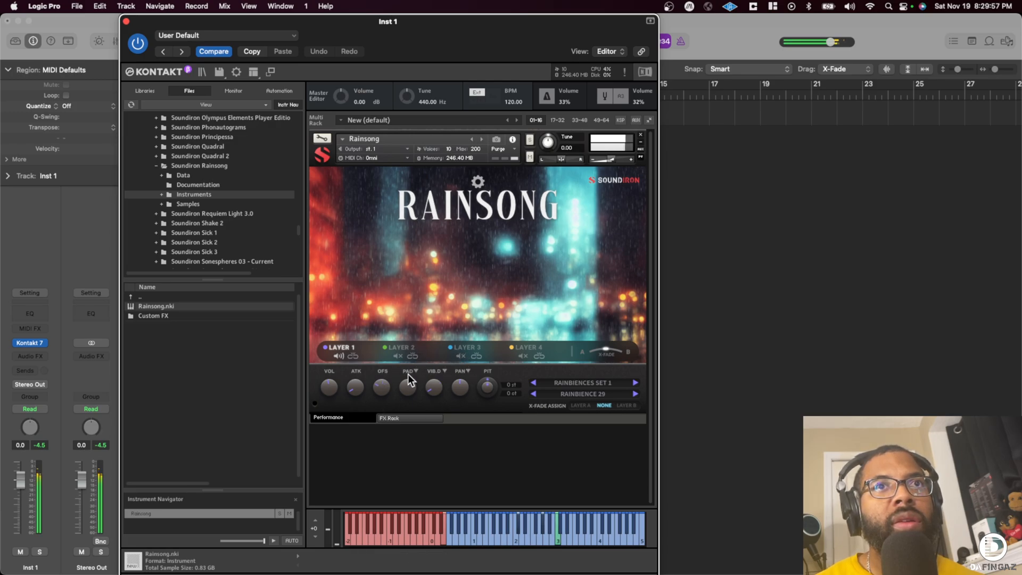
{"action": "left_click_drag", "start_coordinate": [432, 388], "coordinate": [469, 343]}
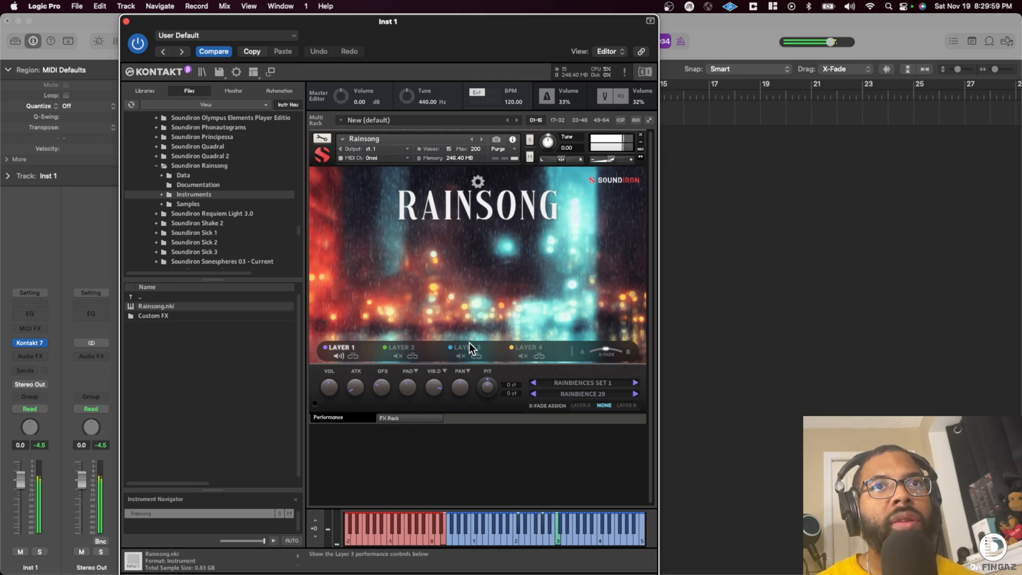
{"action": "left_click_drag", "start_coordinate": [463, 385], "coordinate": [459, 404]}
{"action": "left_click", "coordinate": [457, 384], "text": "super"}
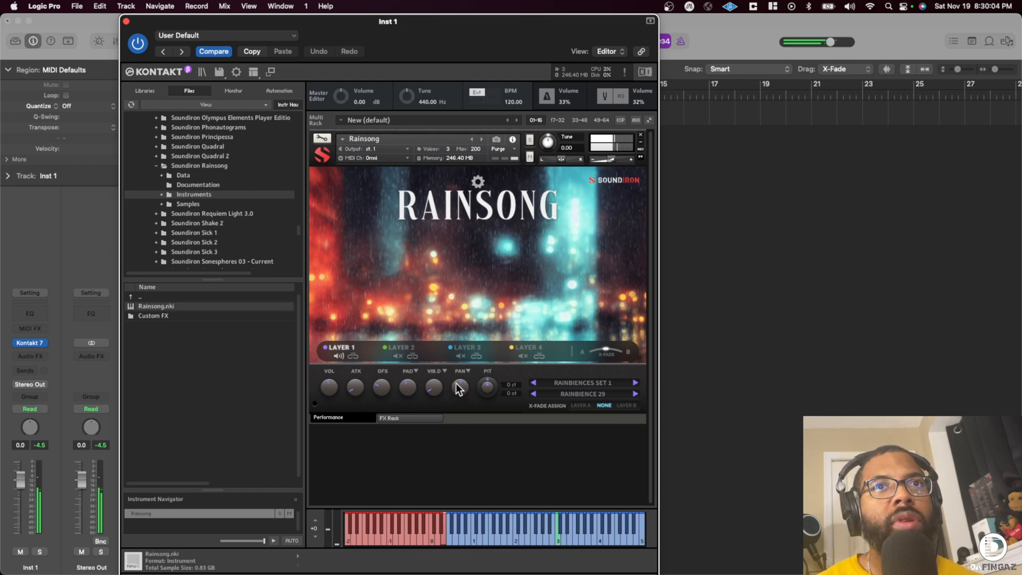
- Mute Layer 1 and set Layer 2's sound category to Rainbiences Set 2
{"action": "left_click", "coordinate": [338, 356]}
{"action": "left_click", "coordinate": [399, 349]}
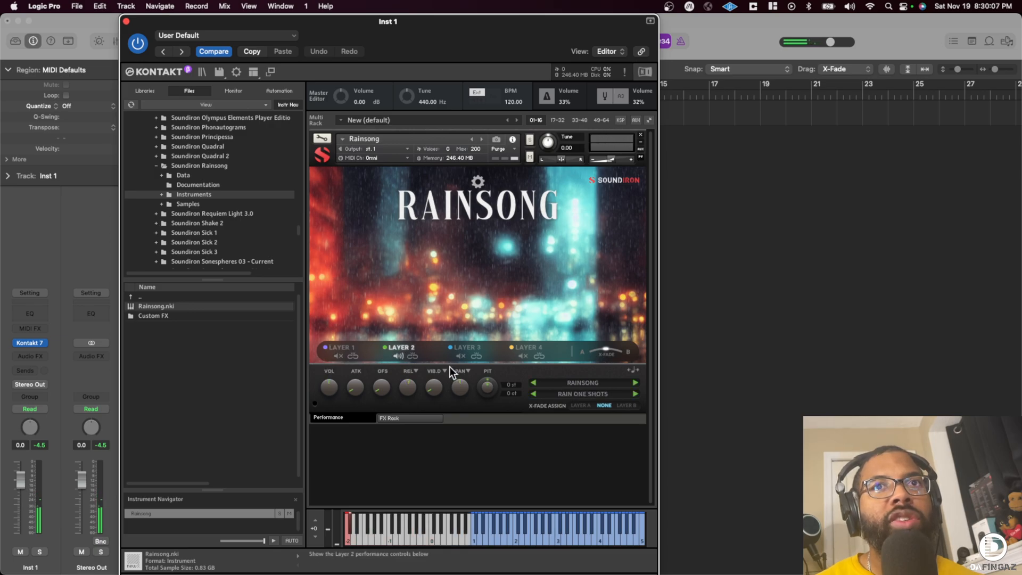
{"action": "left_click", "coordinate": [574, 392]}
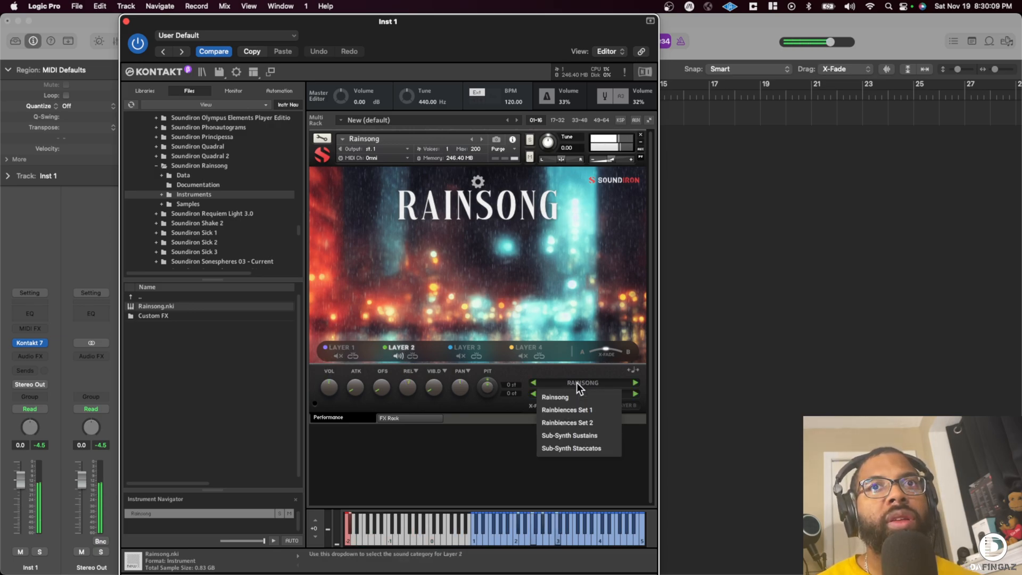
{"action": "left_click", "coordinate": [576, 411]}
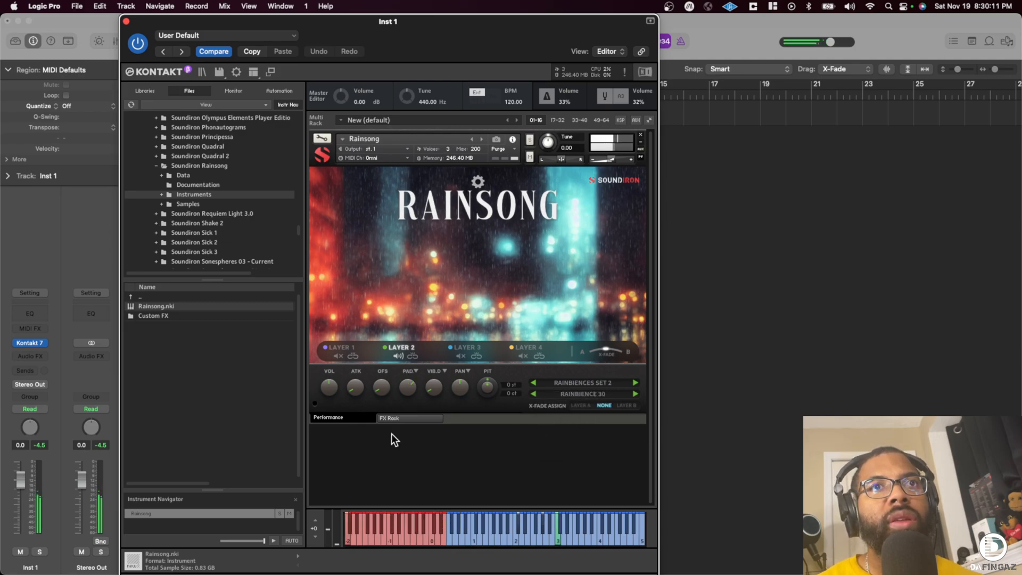
- Set Layer 1 to the Sine Warm 1 sound in the Sub-Synth Sustains category and unmute the layer
{"action": "left_click", "coordinate": [341, 348]}
{"action": "left_click", "coordinate": [601, 383]}
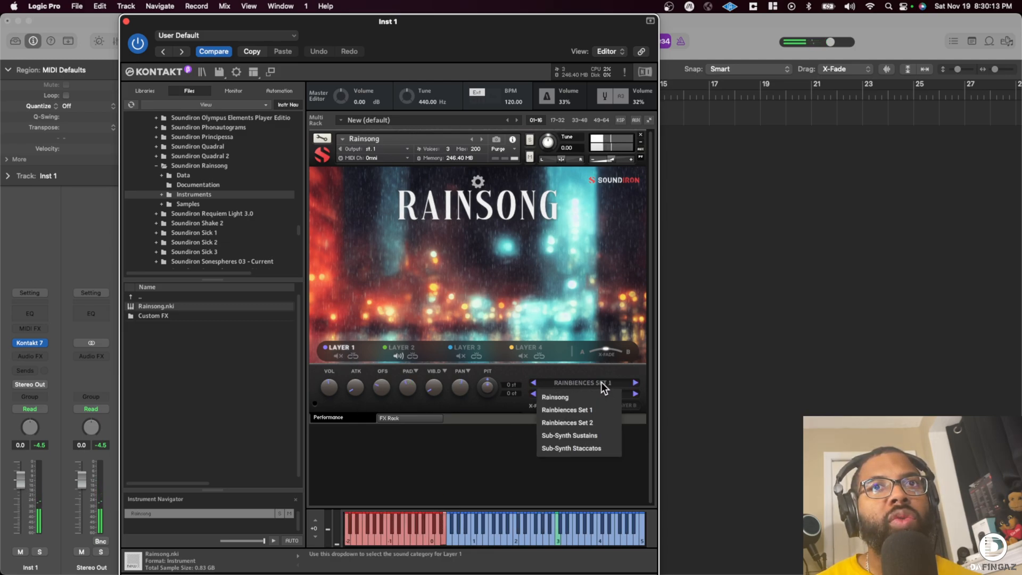
{"action": "left_click", "coordinate": [578, 435]}
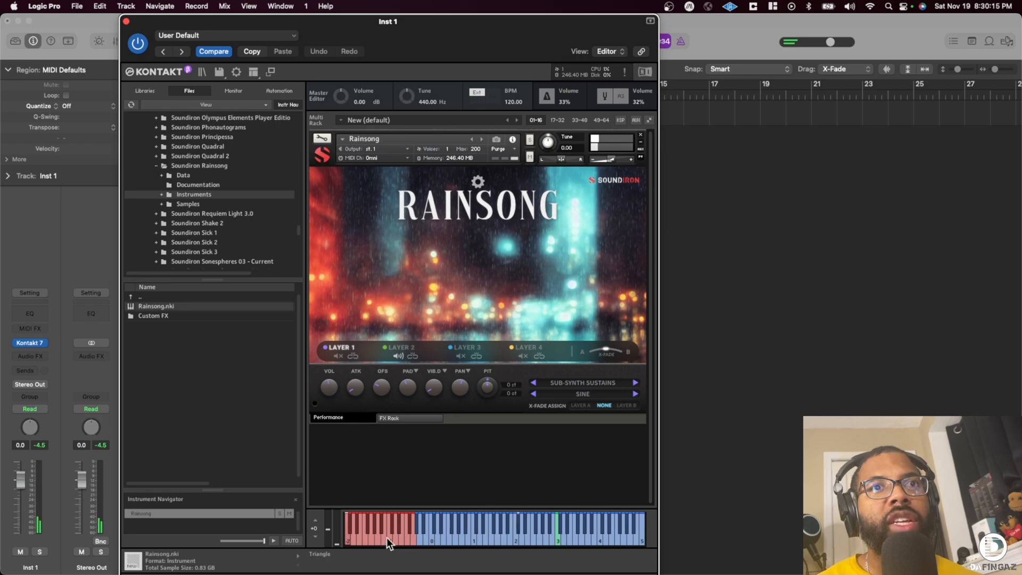
{"action": "left_click", "coordinate": [351, 535]}
{"action": "left_click", "coordinate": [339, 355]}
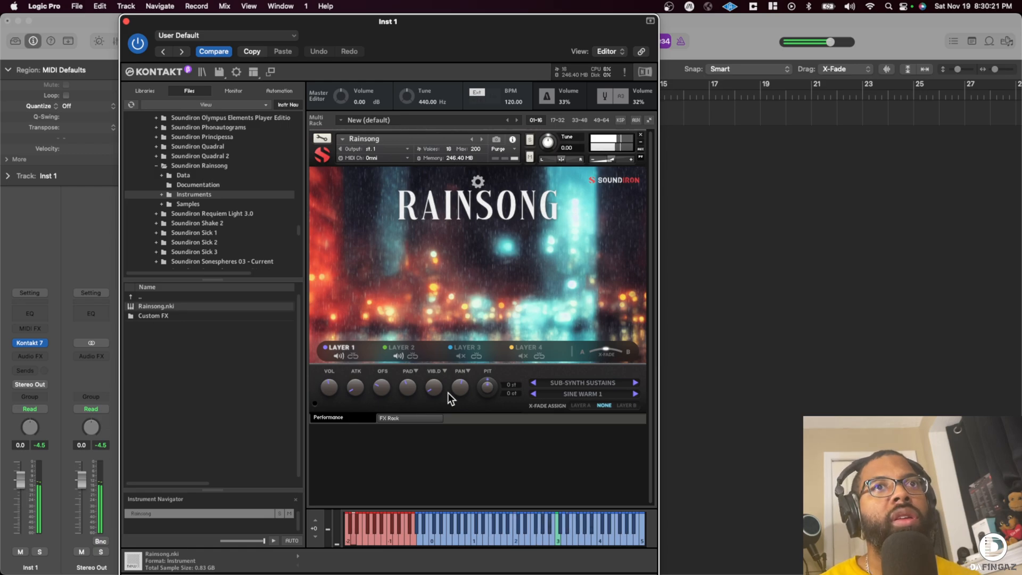
- Audition Layer 1's Sub-Synth Sustains keyswitches from Sine Warm 2 up to Pink Noise 2
{"action": "left_click", "coordinate": [359, 534]}
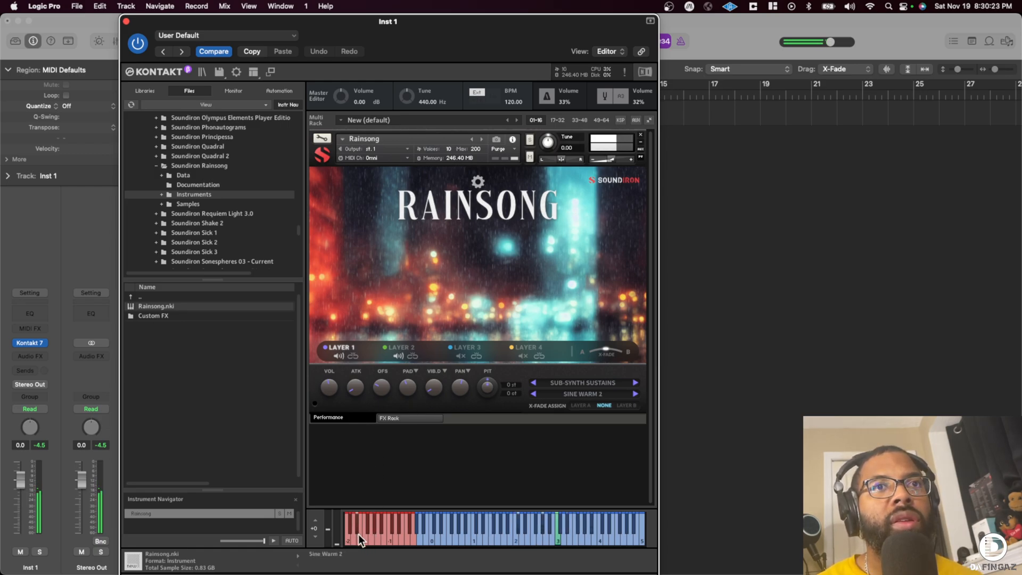
{"action": "left_click", "coordinate": [366, 530]}
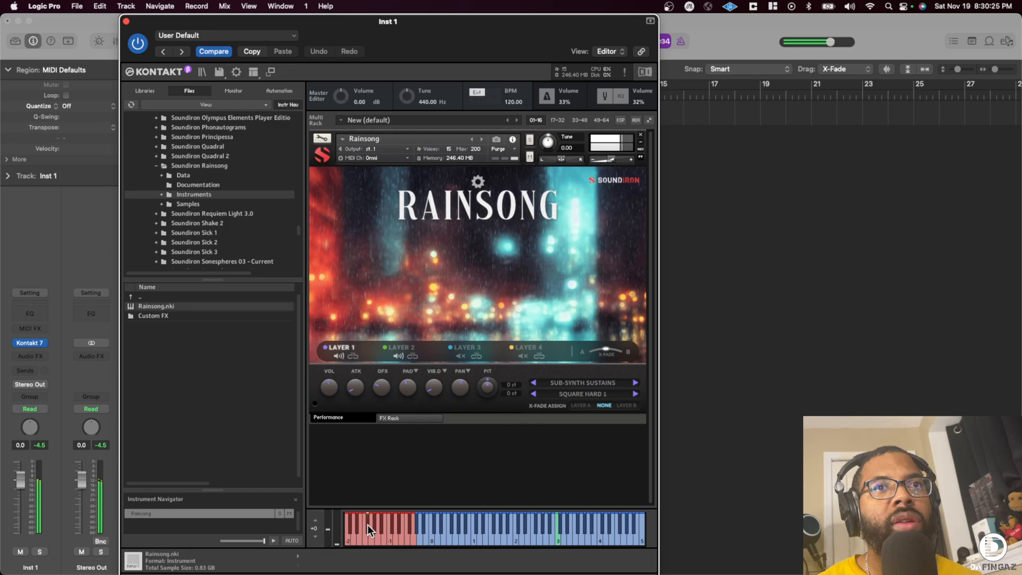
{"action": "left_click", "coordinate": [380, 529]}
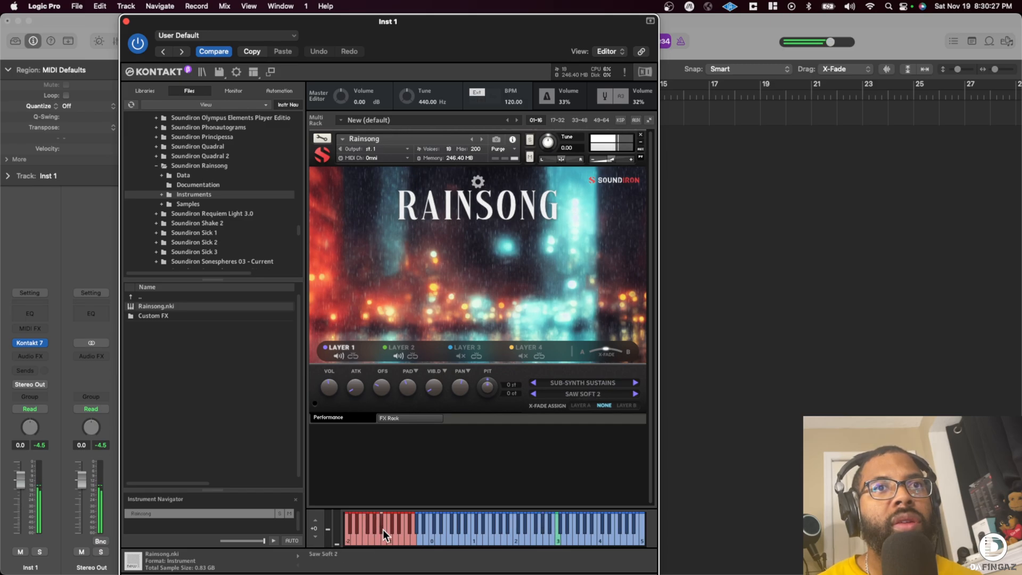
{"action": "left_click", "coordinate": [393, 530]}
{"action": "left_click", "coordinate": [398, 527]}
{"action": "left_click", "coordinate": [401, 535]}
{"action": "left_click", "coordinate": [407, 537]}
{"action": "left_click", "coordinate": [411, 531]}
{"action": "left_click", "coordinate": [411, 527]}
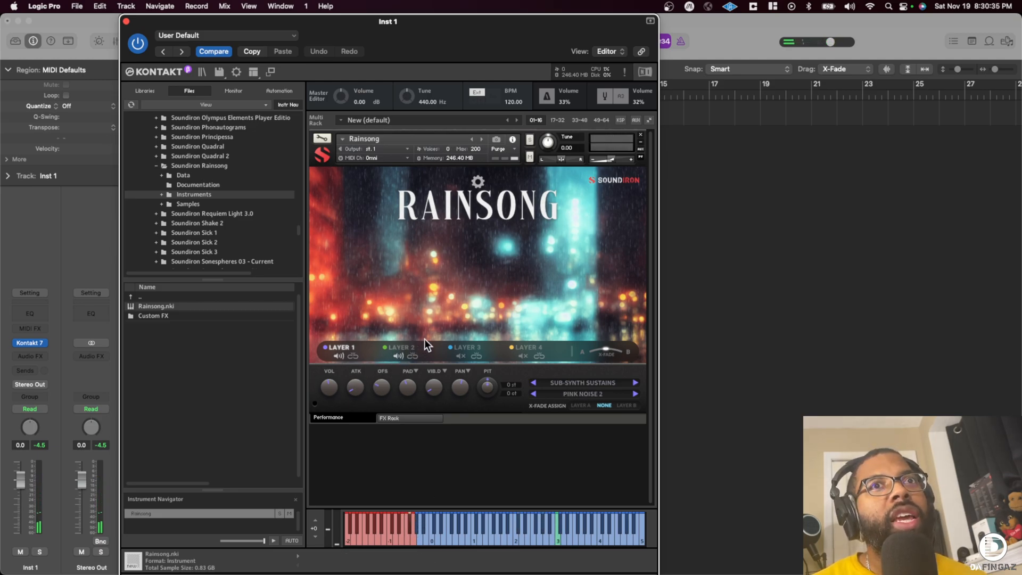
- Set Layer 2 to Rainbience 31 and sample several keyswitched Rainbiences Set 2 sounds, returning to Rainbience 32
{"action": "left_click", "coordinate": [400, 348]}
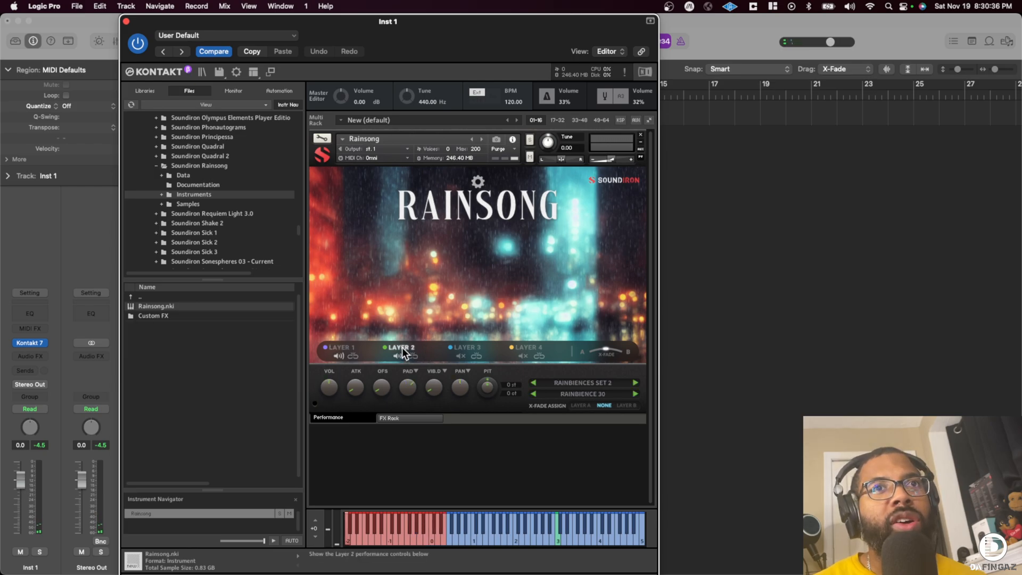
{"action": "left_click", "coordinate": [592, 394]}
{"action": "left_click", "coordinate": [582, 229]}
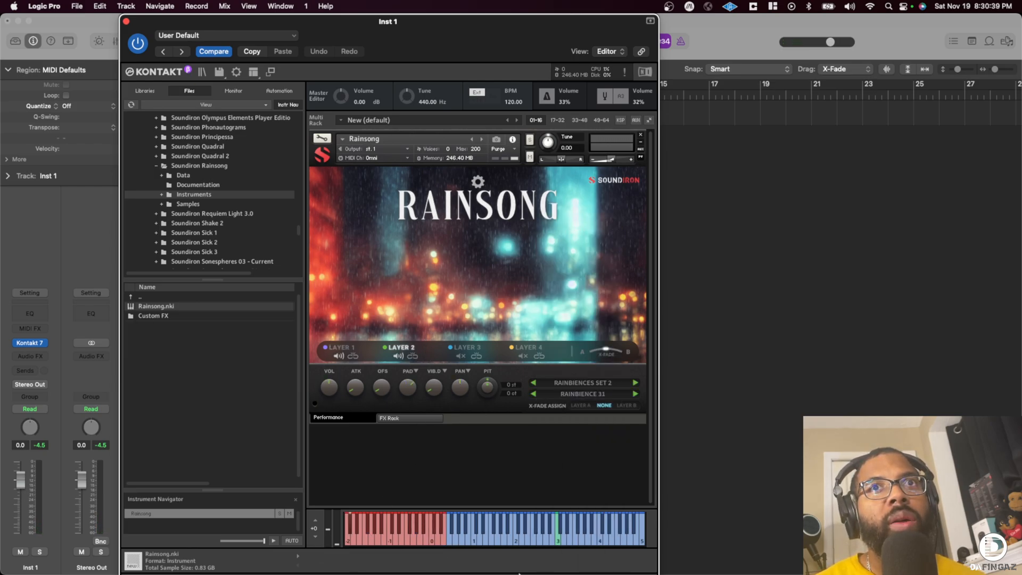
{"action": "left_click", "coordinate": [399, 538]}
{"action": "left_click", "coordinate": [407, 532]}
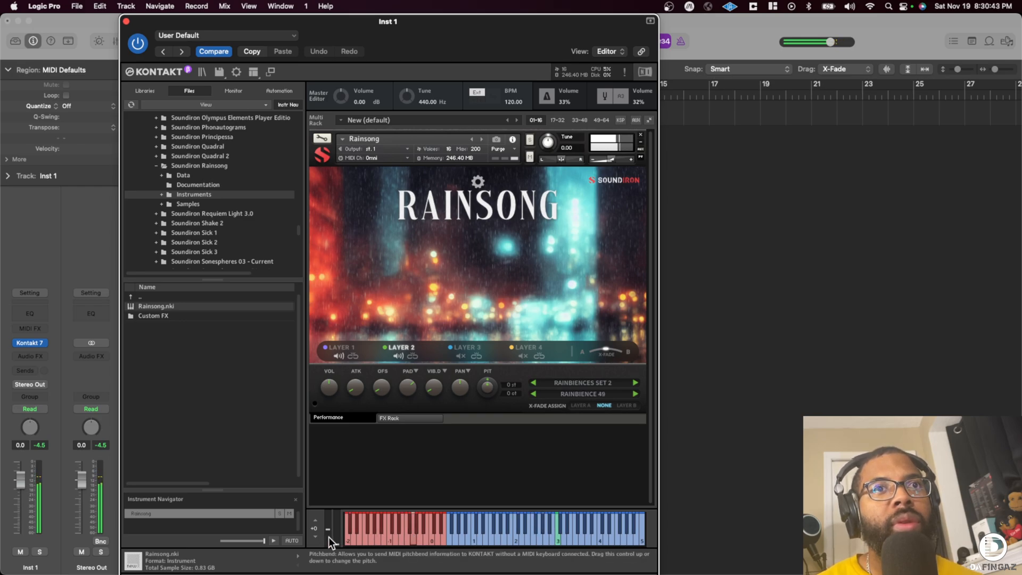
{"action": "left_click", "coordinate": [350, 538]}
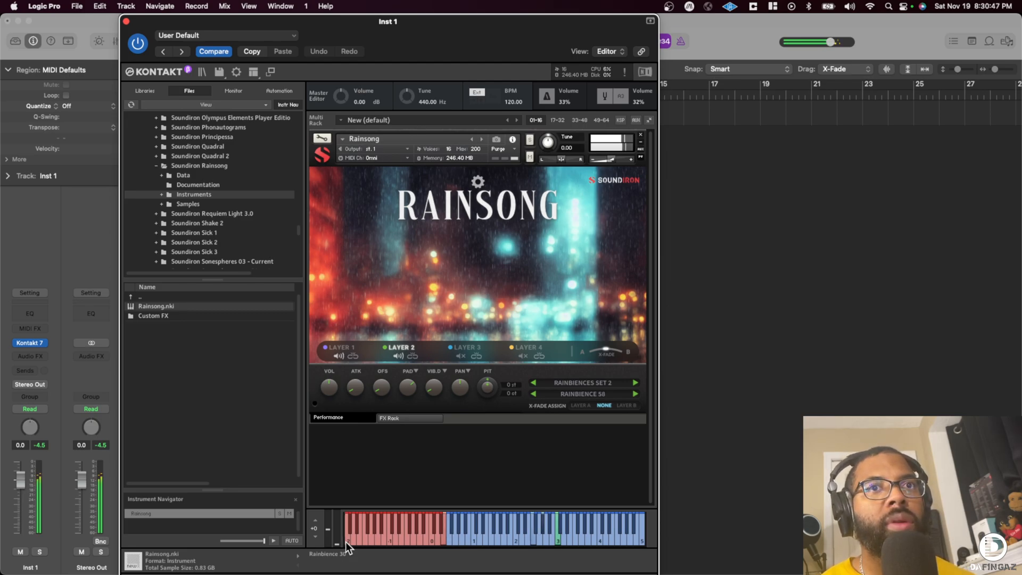
{"action": "left_click", "coordinate": [346, 540]}
{"action": "left_click", "coordinate": [354, 534]}
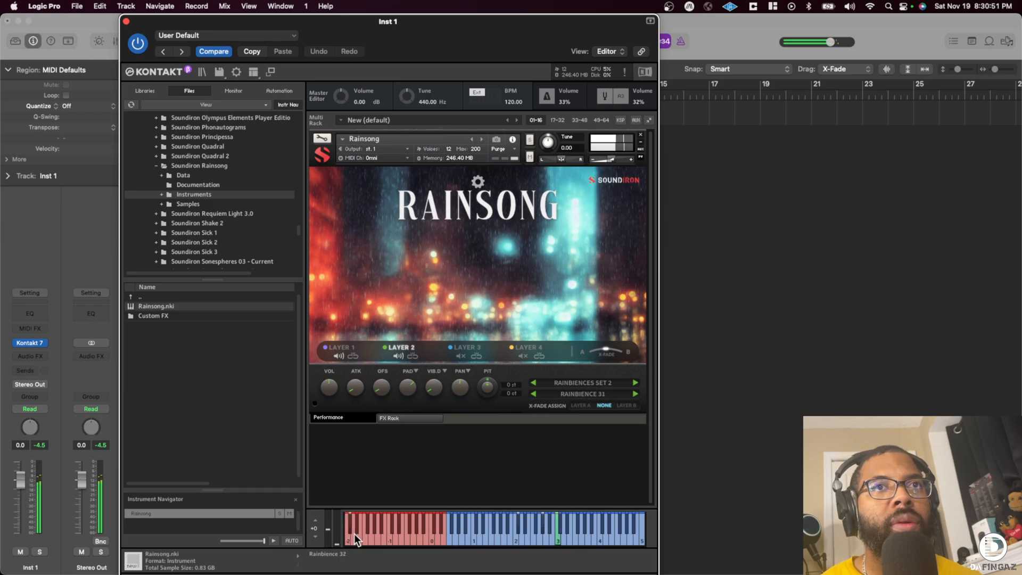
- Mute Layer 1 and audition Layer 2's Rainbiences Set 2 keyswitches one after another up to Rainbience 58
{"action": "left_click", "coordinate": [339, 355]}
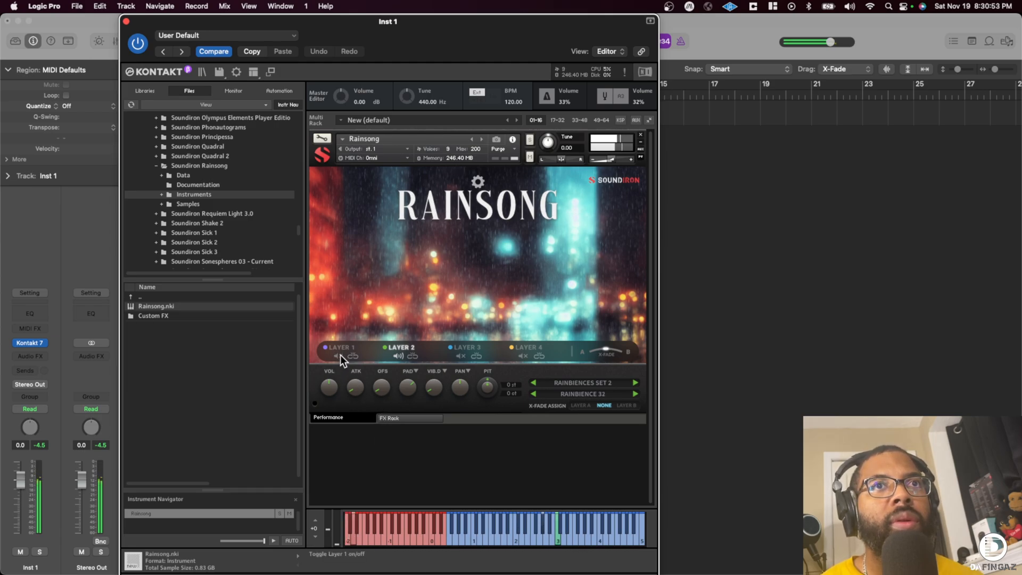
{"action": "left_click", "coordinate": [362, 538]}
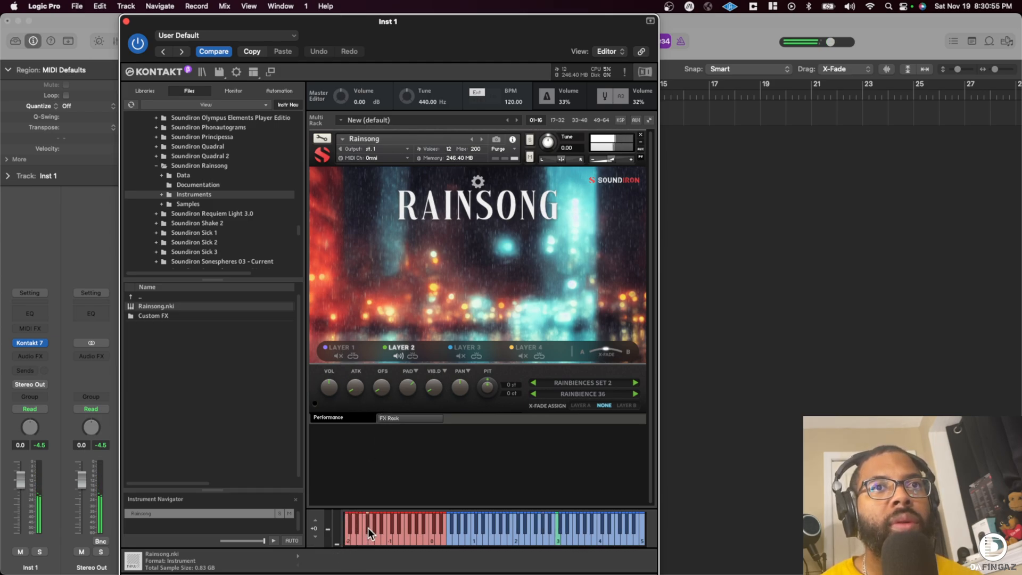
{"action": "left_click", "coordinate": [395, 526]}
{"action": "left_click", "coordinate": [400, 526]}
{"action": "left_click", "coordinate": [409, 528]}
{"action": "left_click", "coordinate": [412, 537]}
{"action": "left_click", "coordinate": [416, 529]}
{"action": "left_click", "coordinate": [419, 536]}
{"action": "left_click", "coordinate": [424, 528]}
{"action": "left_click", "coordinate": [424, 538]}
{"action": "left_click", "coordinate": [432, 535]}
{"action": "left_click", "coordinate": [434, 528]}
{"action": "left_click", "coordinate": [439, 535]}
{"action": "left_click", "coordinate": [442, 528]}
{"action": "left_click", "coordinate": [441, 535]}
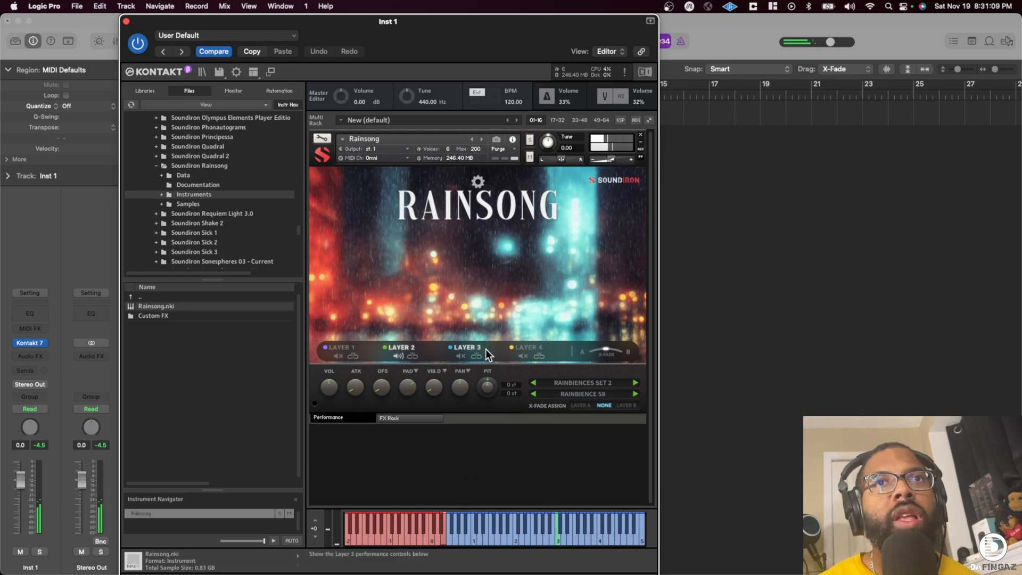
- Unmute Layer 3 and set its sound to Rainbience 24
{"action": "left_click", "coordinate": [456, 349]}
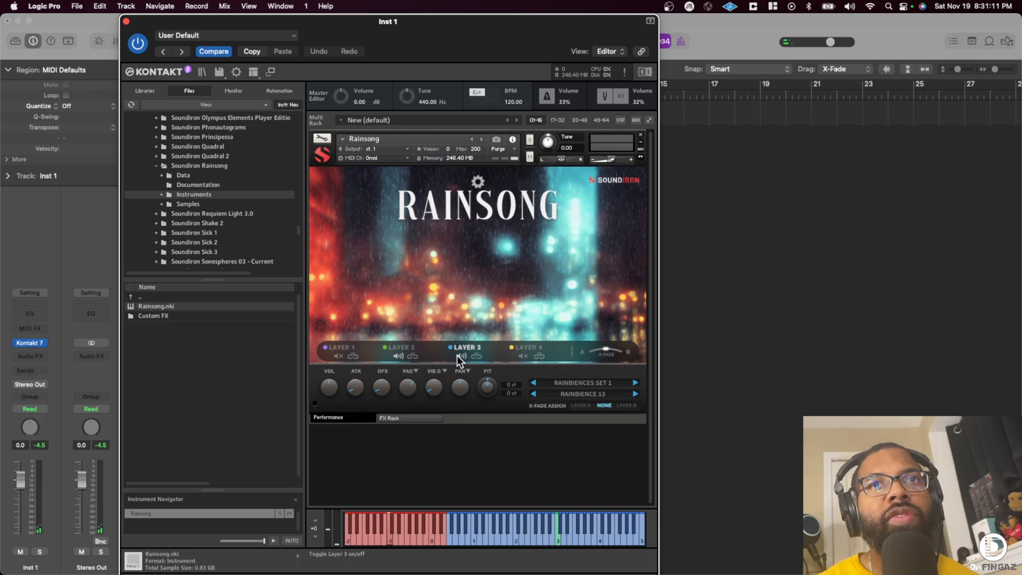
{"action": "left_click", "coordinate": [583, 392]}
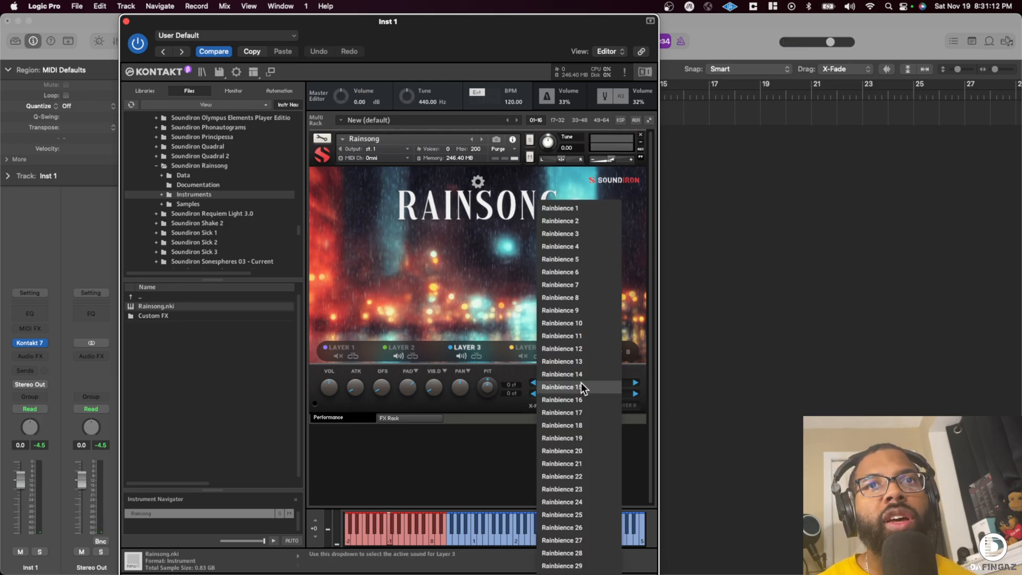
{"action": "left_click", "coordinate": [586, 503]}
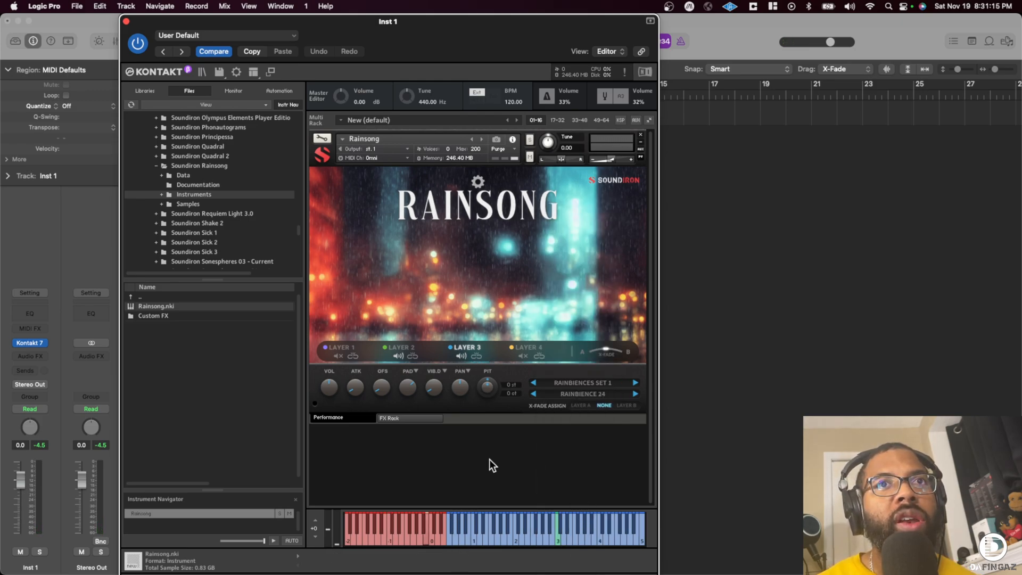
- Show Layer 4's controls and unmute Layers 4 and 1 so all four layers sound together
{"action": "left_click", "coordinate": [532, 353]}
{"action": "left_click", "coordinate": [523, 354]}
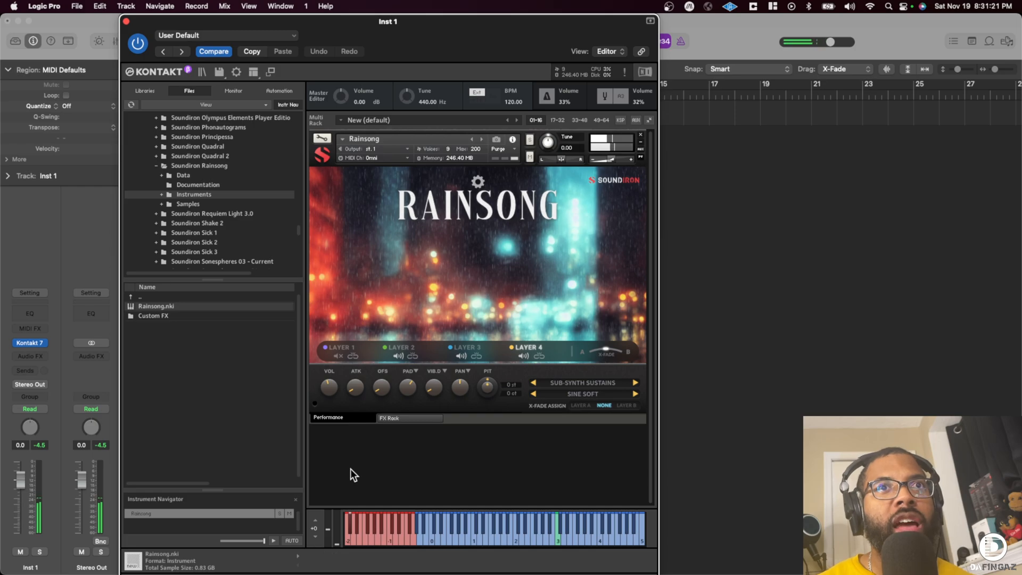
{"action": "left_click", "coordinate": [337, 355]}
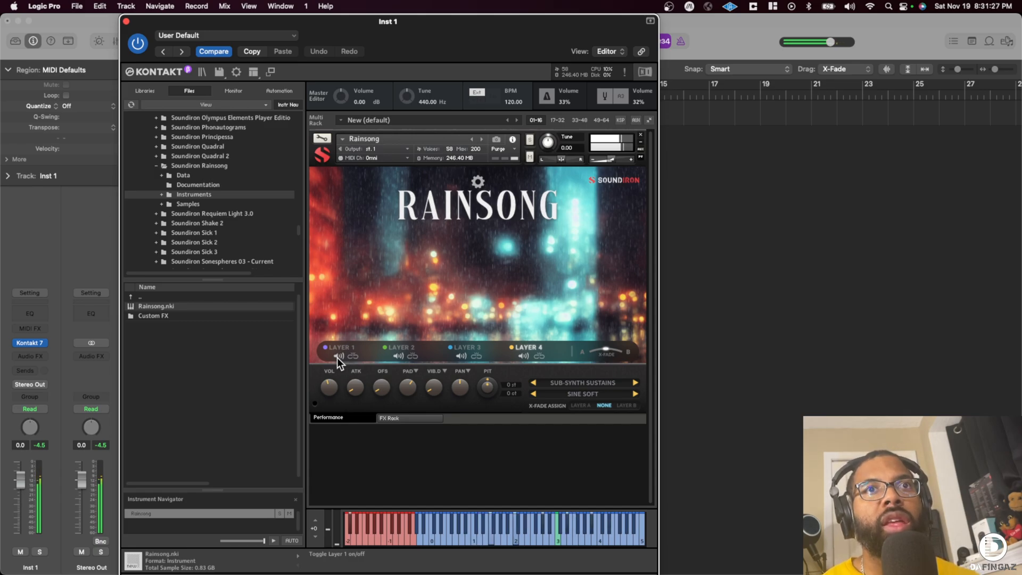
- Set Layer 4's sound category to Sub-Synth Staccatos and mute Layers 3, 2 and 1
{"action": "left_click", "coordinate": [587, 383]}
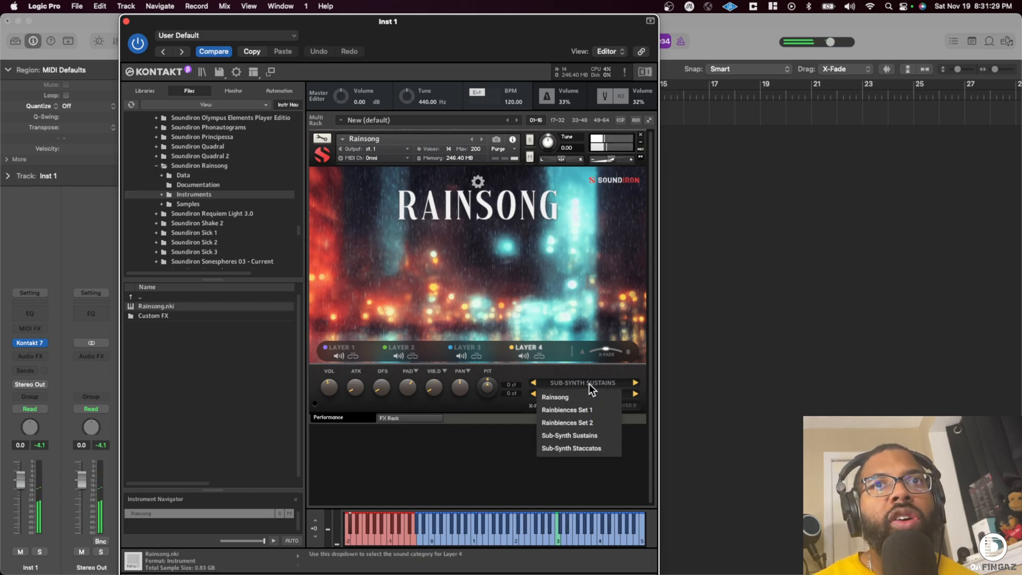
{"action": "left_click", "coordinate": [587, 446]}
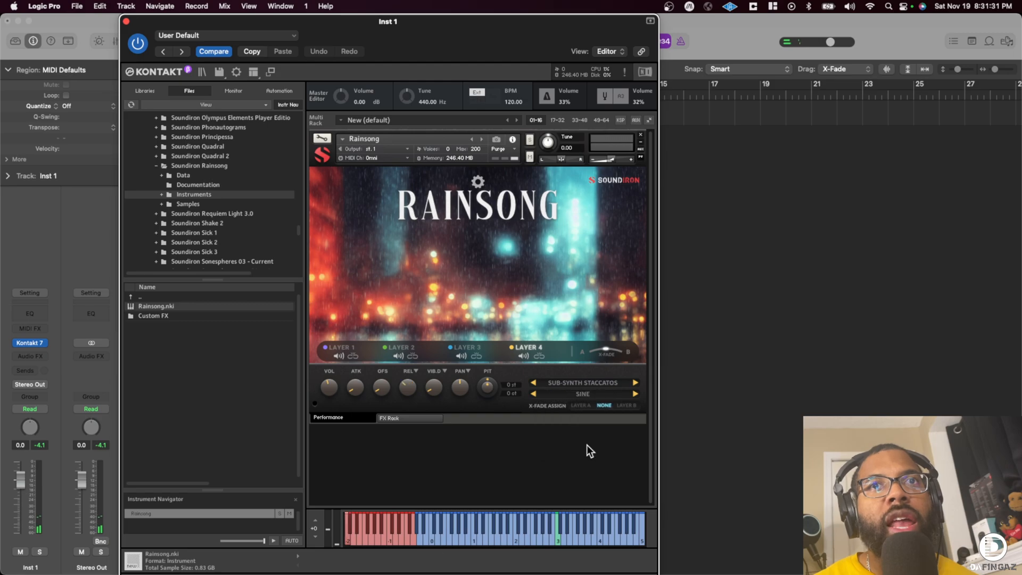
{"action": "left_click", "coordinate": [461, 356]}
{"action": "left_click", "coordinate": [398, 355]}
{"action": "left_click", "coordinate": [336, 356]}
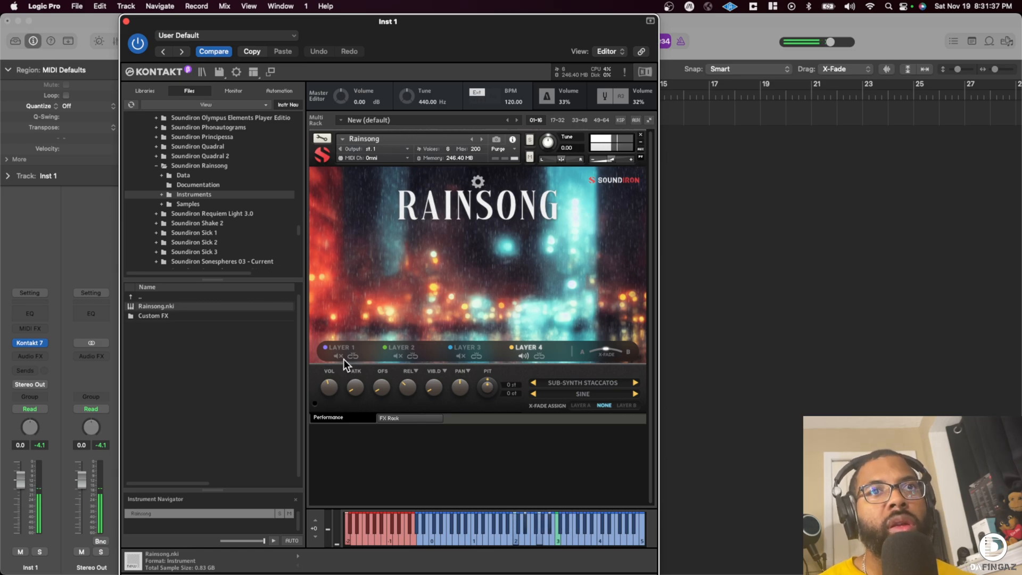
- Audition Layer 4's Sub-Synth Staccatos keyswitches from Sine Soft through the saw sounds up to Pink Noise
{"action": "left_click", "coordinate": [349, 523]}
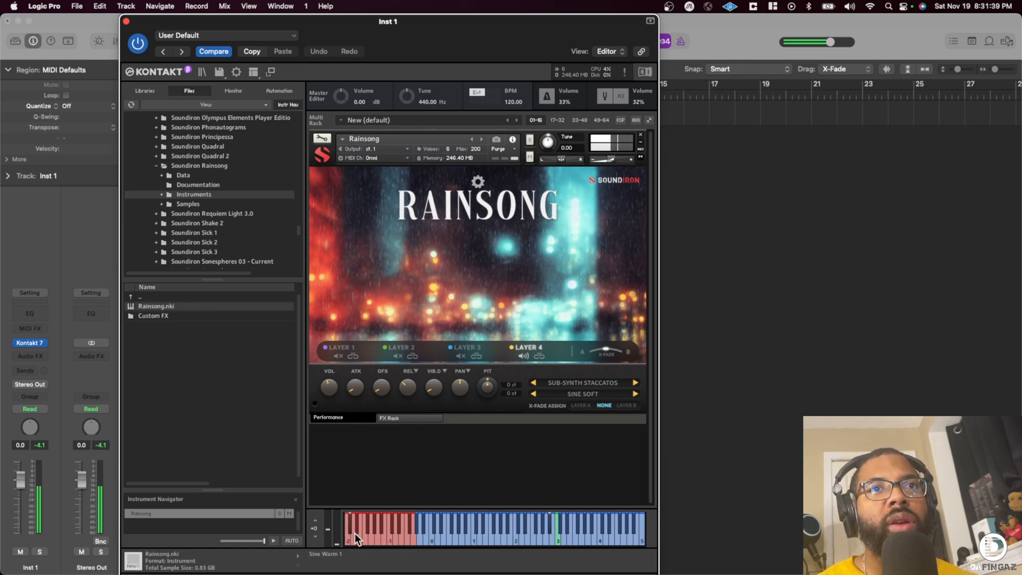
{"action": "left_click", "coordinate": [360, 541]}
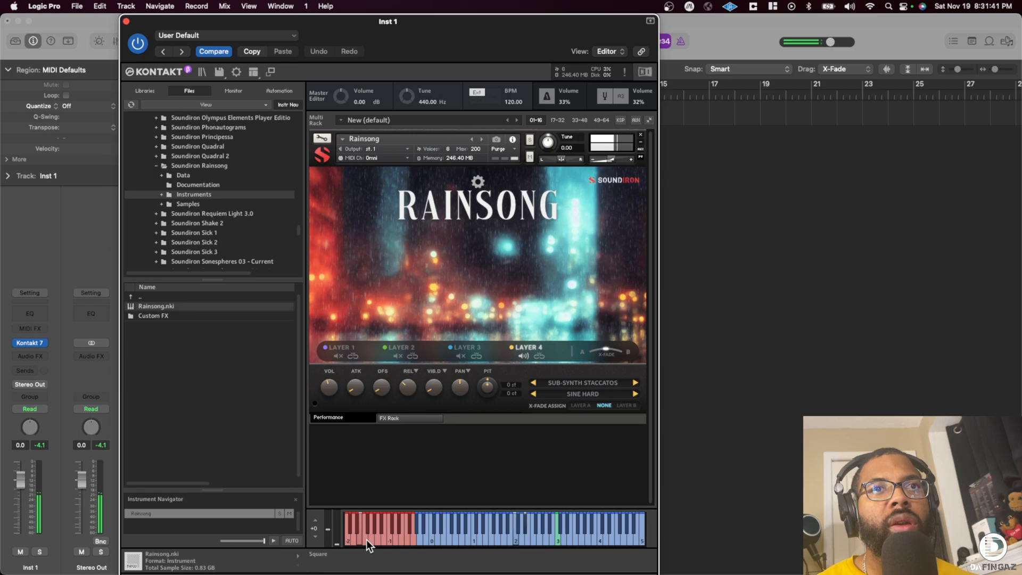
{"action": "left_click", "coordinate": [370, 527]}
{"action": "left_click", "coordinate": [375, 525]}
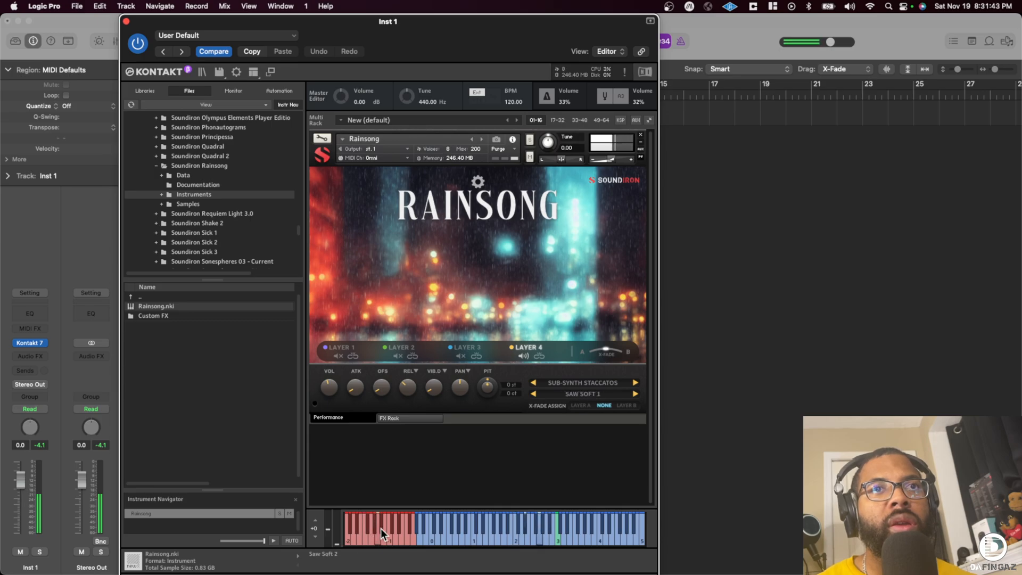
{"action": "left_click", "coordinate": [391, 525]}
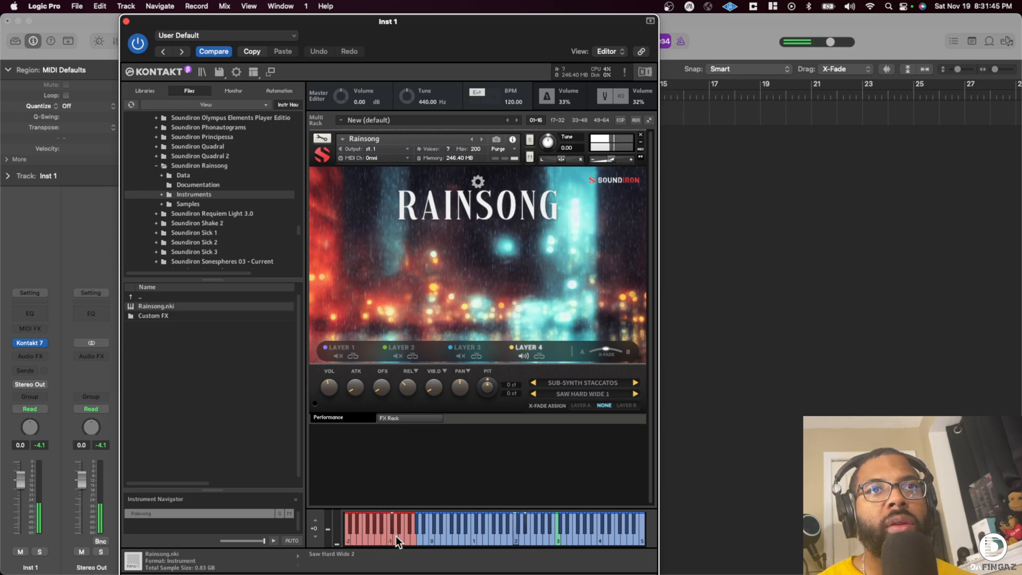
{"action": "left_click", "coordinate": [401, 536]}
{"action": "left_click", "coordinate": [410, 527]}
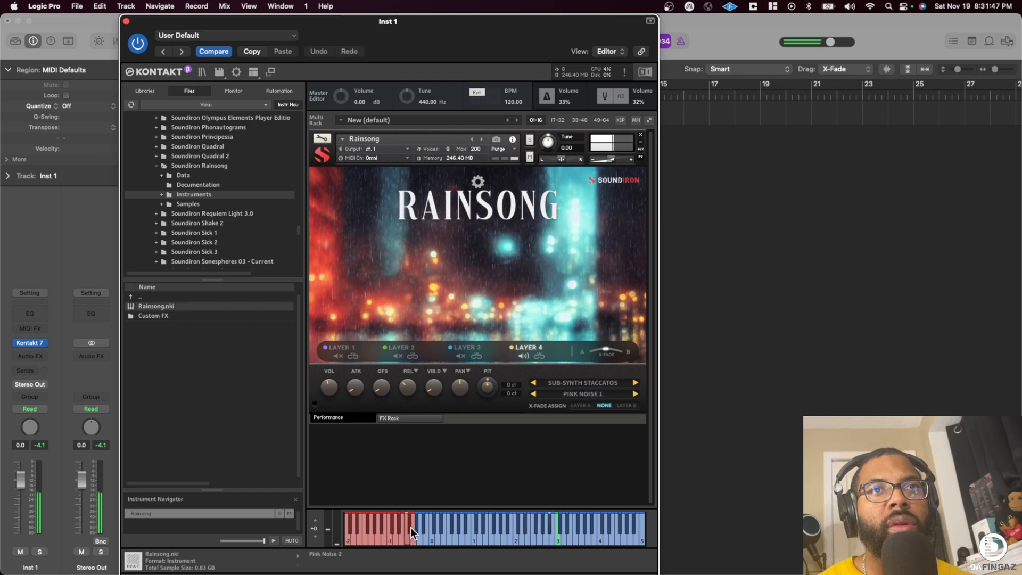
- Select Layer 3, examine the FX Rack's slot 1 effect choices and rack preset list, and return to the performance view
{"action": "left_click", "coordinate": [466, 347]}
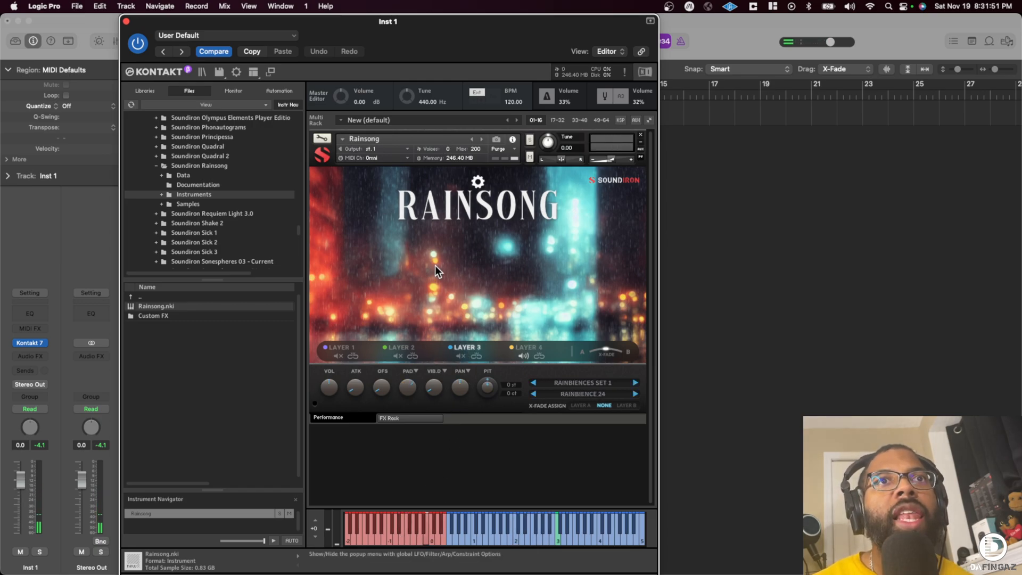
{"action": "left_click", "coordinate": [414, 419]}
{"action": "left_click", "coordinate": [316, 176]}
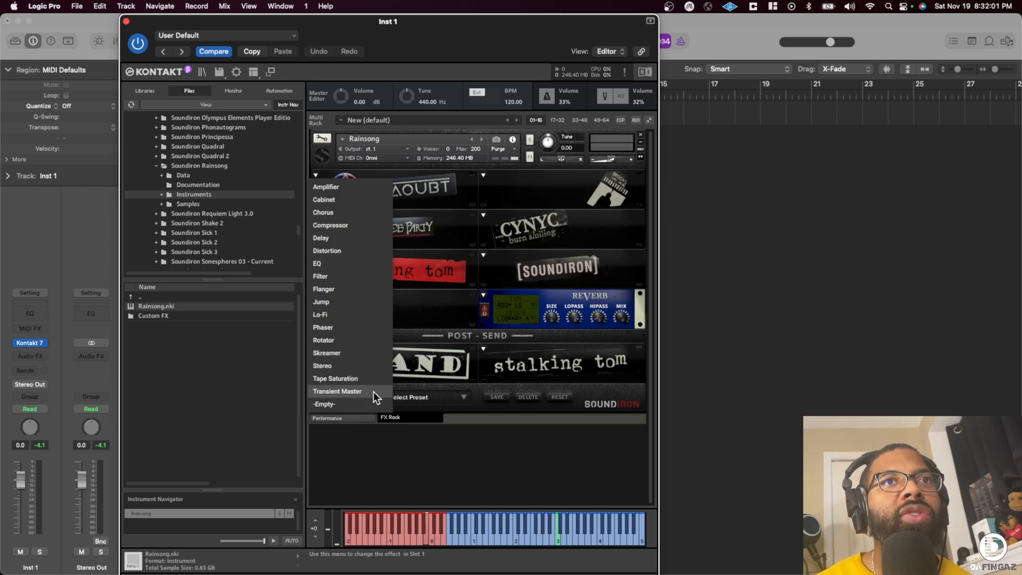
{"action": "left_click", "coordinate": [538, 205]}
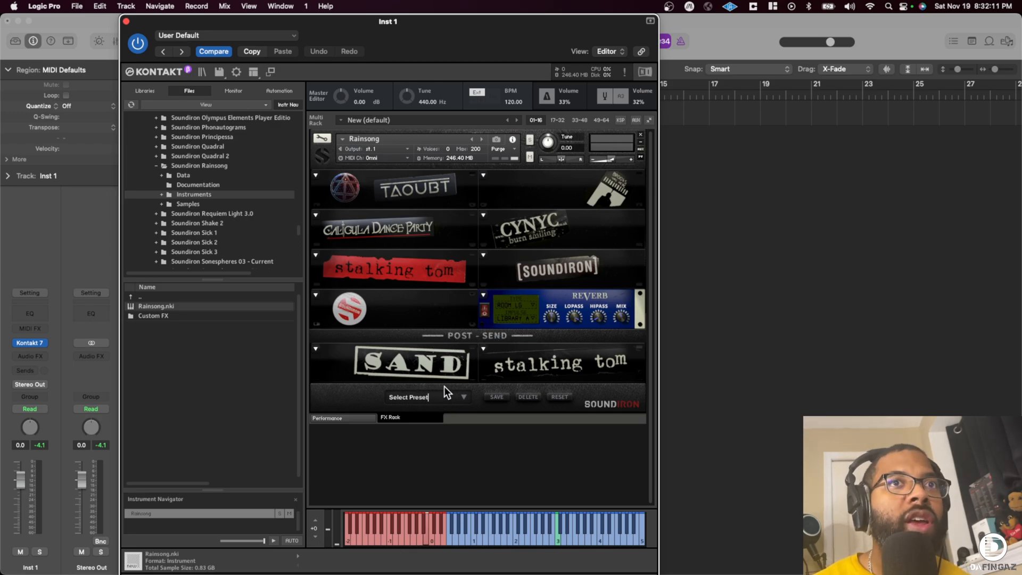
{"action": "left_click", "coordinate": [456, 396]}
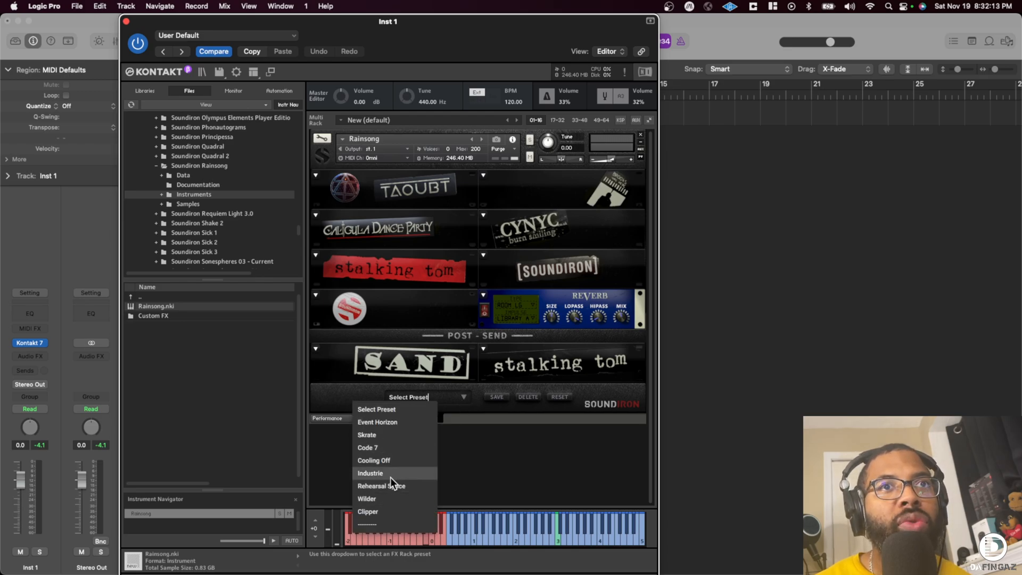
{"action": "left_click", "coordinate": [529, 411]}
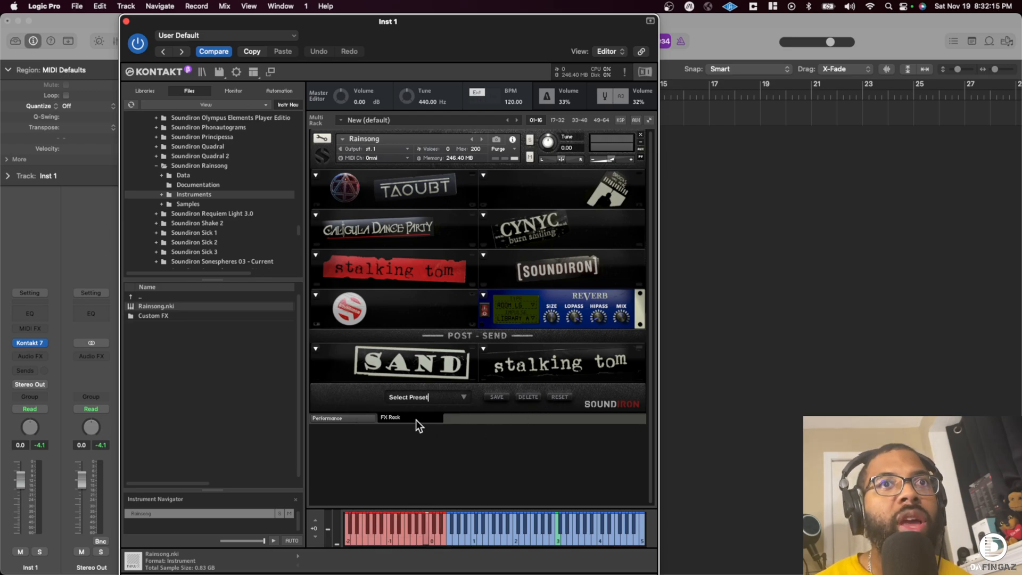
{"action": "left_click", "coordinate": [345, 416]}
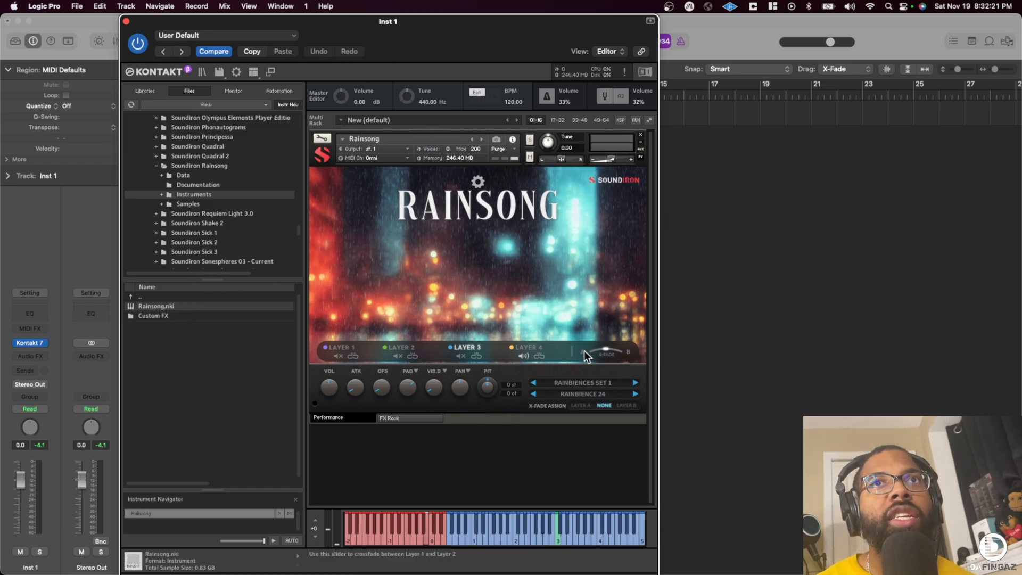
- Open Rainsong's Custom FX folder in the file browser and look through its instrument files
{"action": "left_click", "coordinate": [161, 314]}
{"action": "double_click", "coordinate": [159, 314]}
{"action": "scroll", "coordinate": [187, 339], "scroll_direction": "down", "scroll_amount": 3}
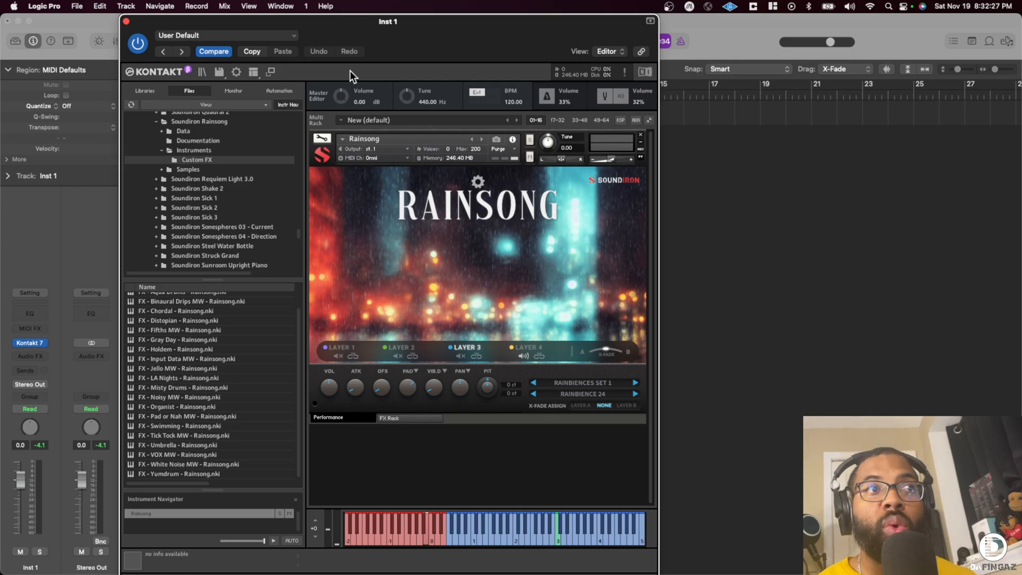
- Move the Kontakt window clear of the track list and rename the Inst 1 track as Soundiron Rainsong
{"action": "left_click_drag", "start_coordinate": [350, 22], "coordinate": [546, 2]}
{"action": "left_click_drag", "start_coordinate": [275, 39], "coordinate": [584, 37]}
{"action": "scroll", "coordinate": [397, 349], "scroll_direction": "up", "scroll_amount": 2}
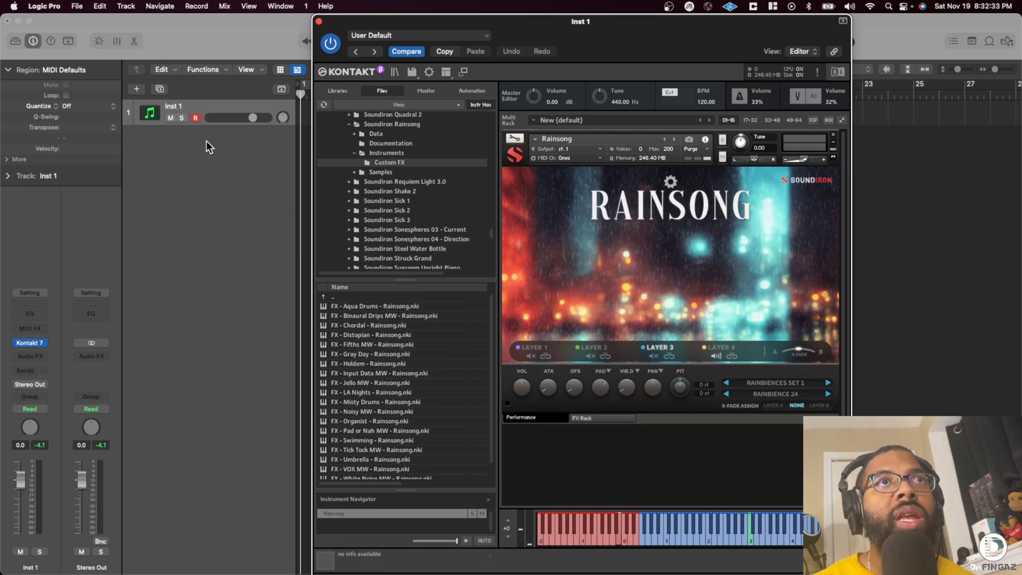
{"action": "left_click", "coordinate": [209, 103]}
{"action": "double_click", "coordinate": [211, 104]}
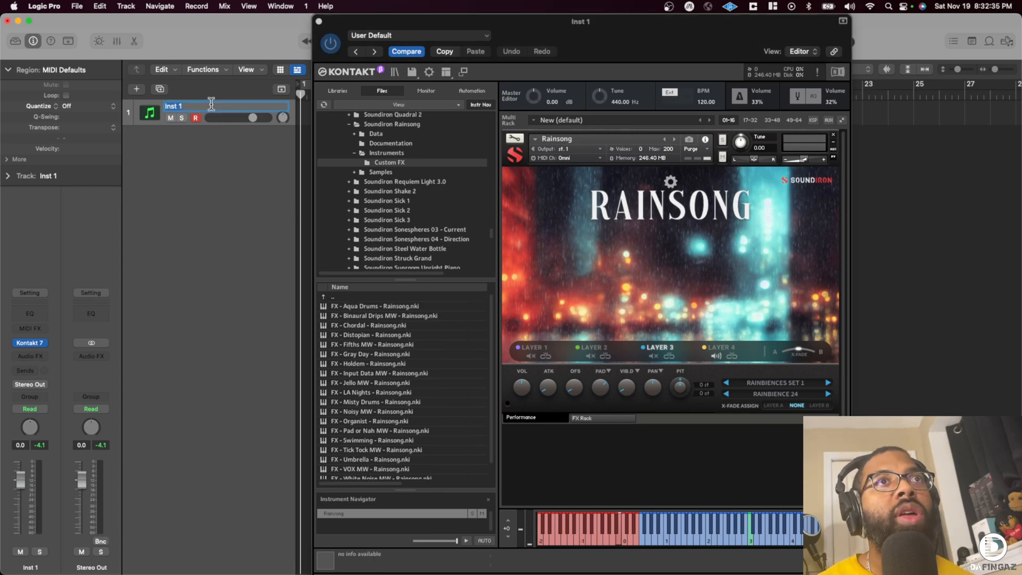
{"action": "type", "text": "Soundiron Rainson"}
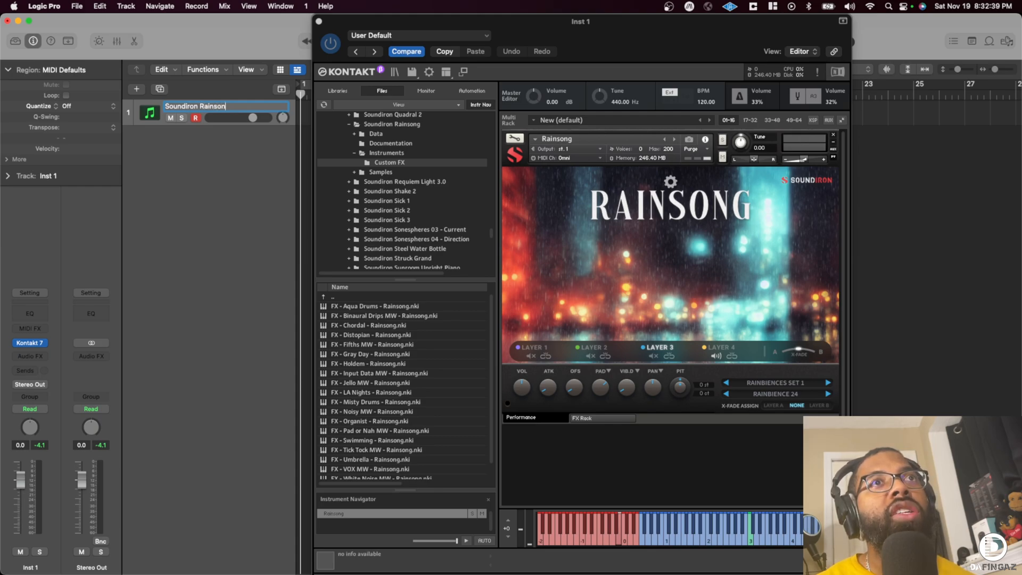
{"action": "type", "text": "g"}
{"action": "key", "text": "Return"}
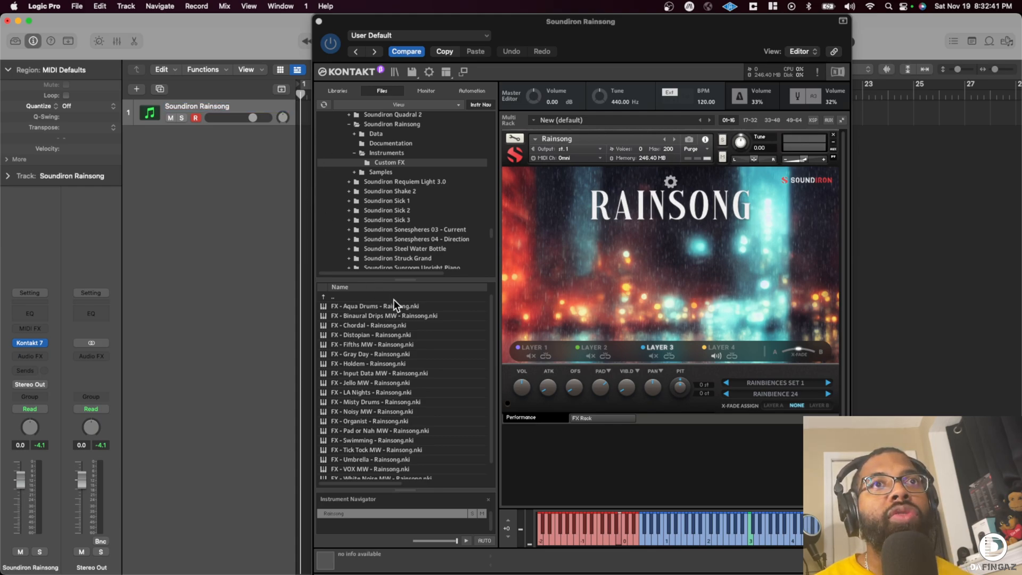
- Replace the loaded Rainsong instrument with FX - Aqua Drums from the Custom FX folder
{"action": "left_click", "coordinate": [385, 308]}
{"action": "left_click_drag", "start_coordinate": [369, 305], "coordinate": [706, 167]}
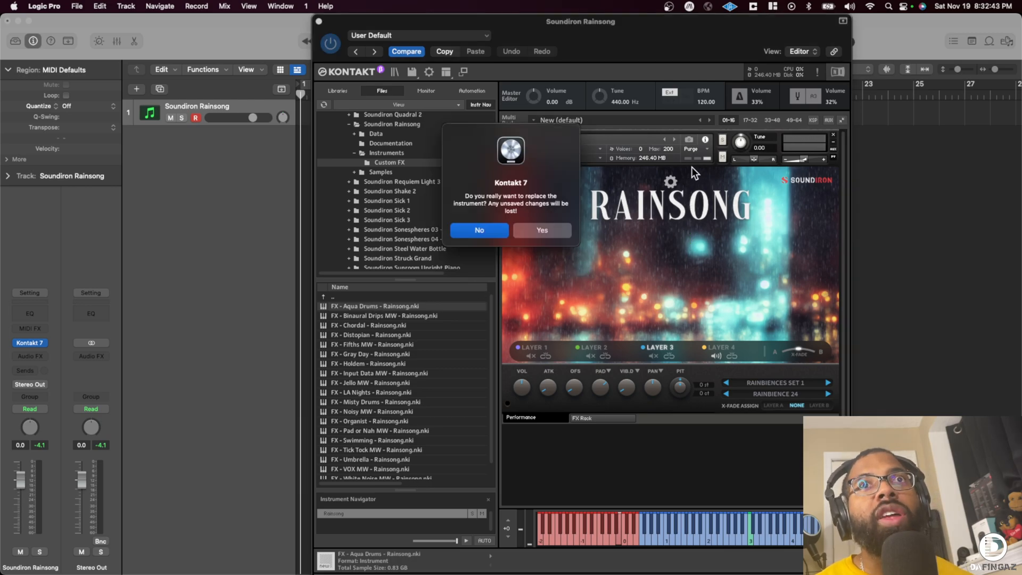
{"action": "left_click", "coordinate": [543, 230]}
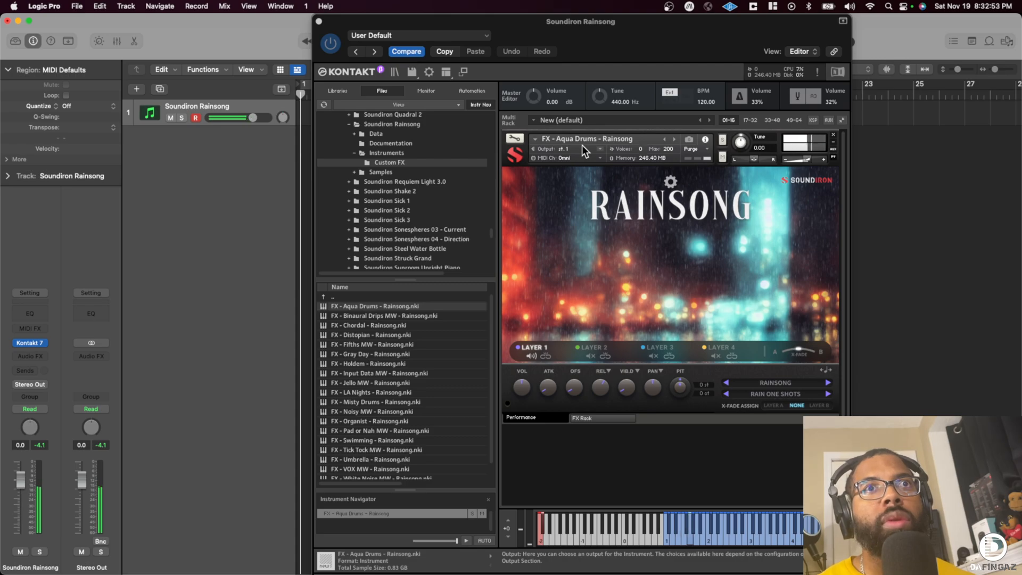
- Rename the track as Soundiron Rainsong Aqua Drums and duplicate it
{"action": "double_click", "coordinate": [217, 107]}
{"action": "type", "text": "Aqua Drums"}
{"action": "key", "text": "Return"}
{"action": "key", "text": "super+d"}
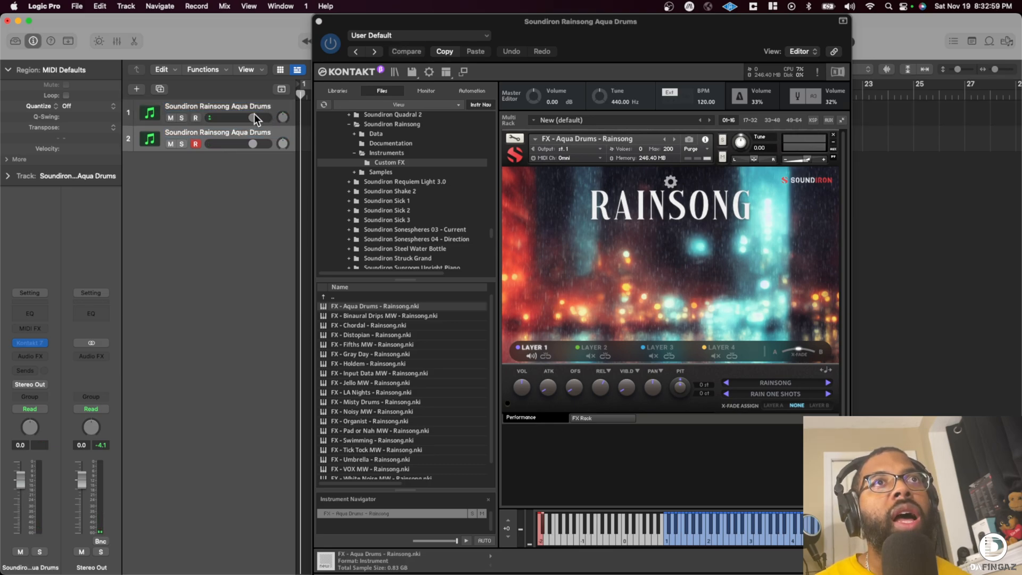
- Load FX - Binaural Drips MW on the first track and rename that track as Soundiron Rainsong Binaural Drips
{"action": "left_click", "coordinate": [238, 102]}
{"action": "left_click_drag", "start_coordinate": [389, 315], "coordinate": [618, 247]}
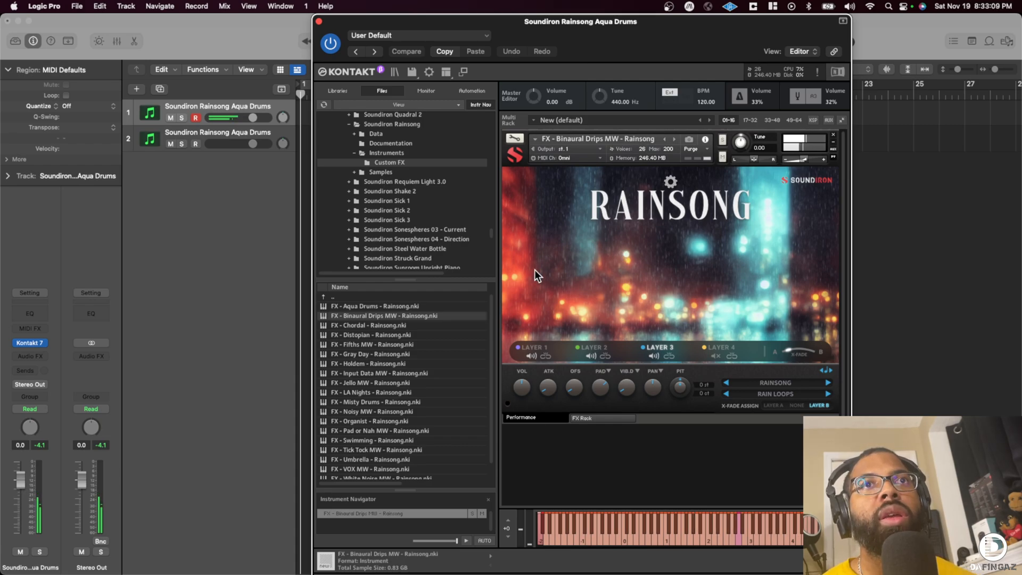
{"action": "double_click", "coordinate": [245, 107]}
{"action": "key", "text": "BackSpace"}
{"action": "key", "text": "BackSpace"}
{"action": "key", "text": "BackSpace"}
{"action": "key", "text": "BackSpace"}
{"action": "key", "text": "BackSpace"}
{"action": "key", "text": "BackSpace"}
{"action": "key", "text": "BackSpace"}
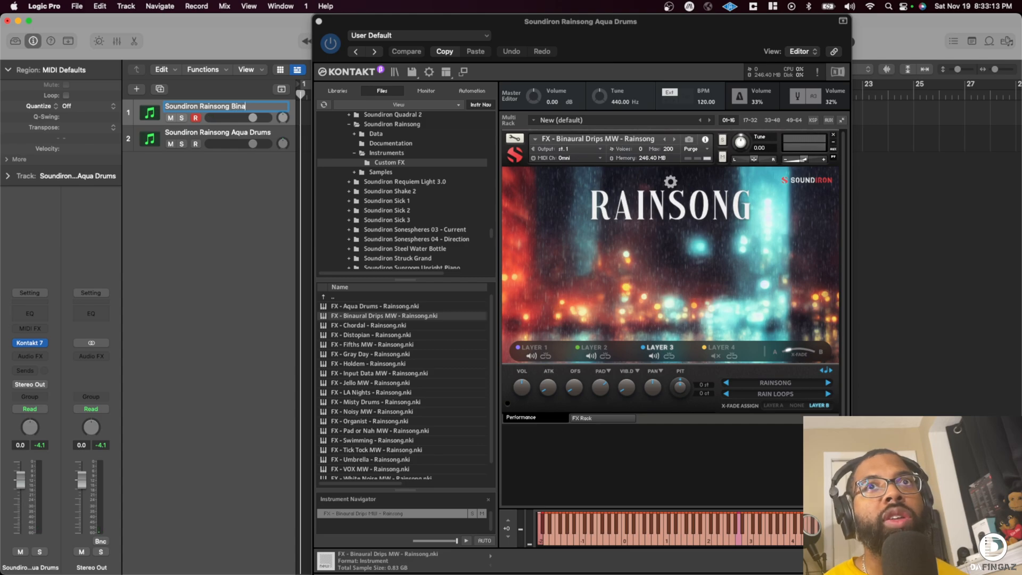
{"action": "type", "text": "Binaural Drips"}
{"action": "key", "text": "Return"}
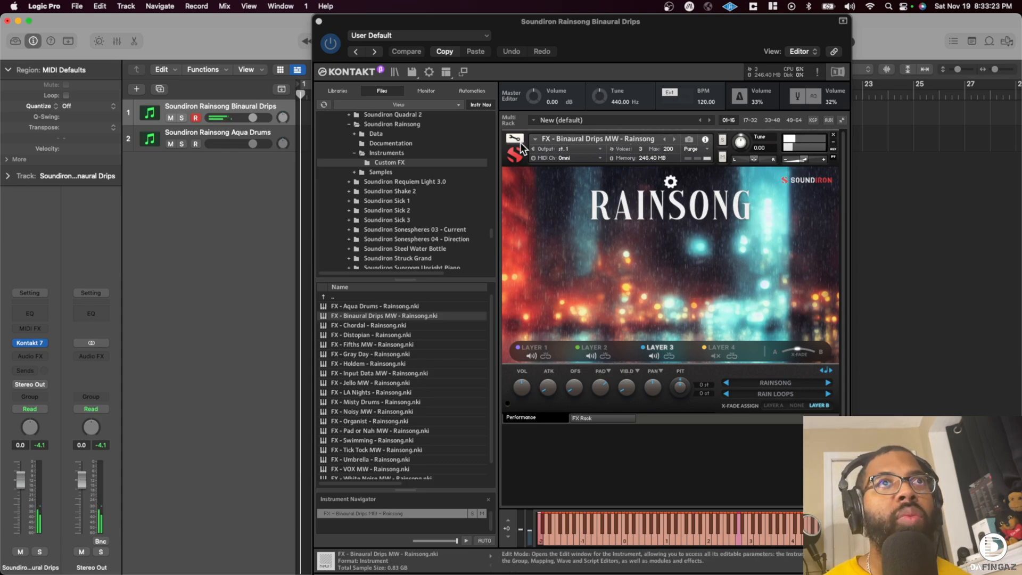
- Duplicate the Binaural Drips track and replace the first track's instrument with FX - Chordal
{"action": "key", "text": "super+d"}
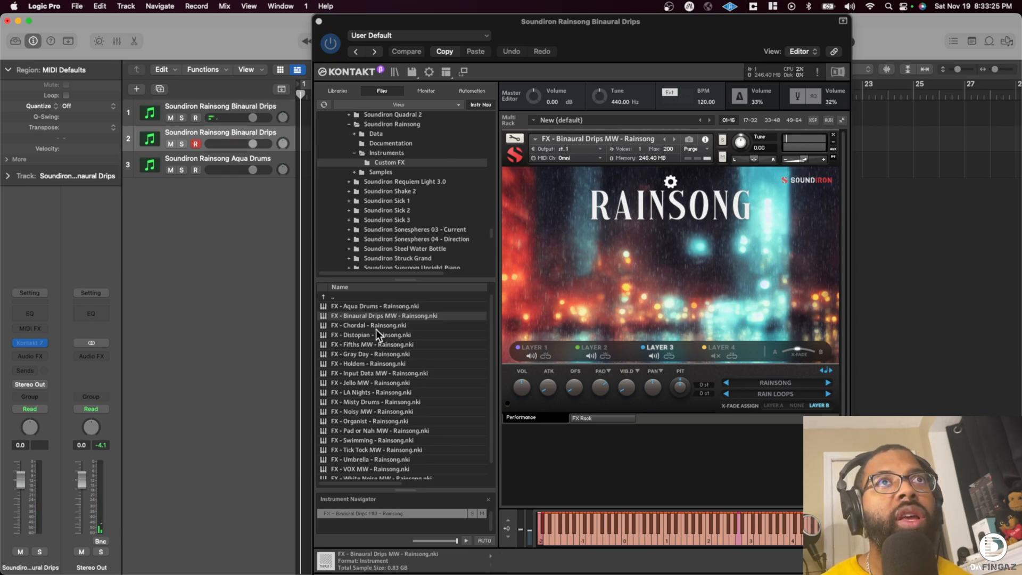
{"action": "key", "text": "Up"}
{"action": "left_click_drag", "start_coordinate": [379, 324], "coordinate": [619, 273]}
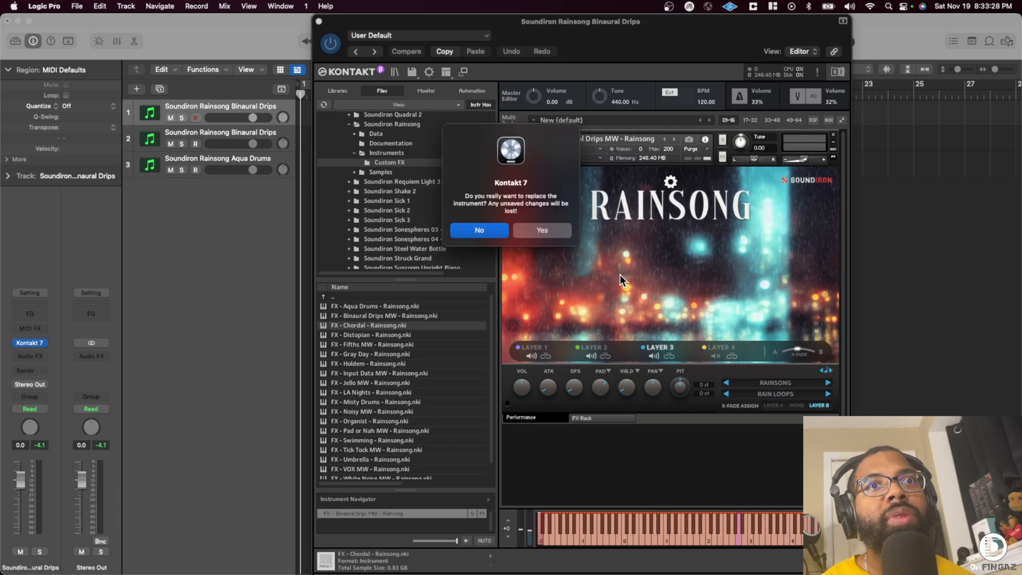
{"action": "left_click", "coordinate": [545, 229]}
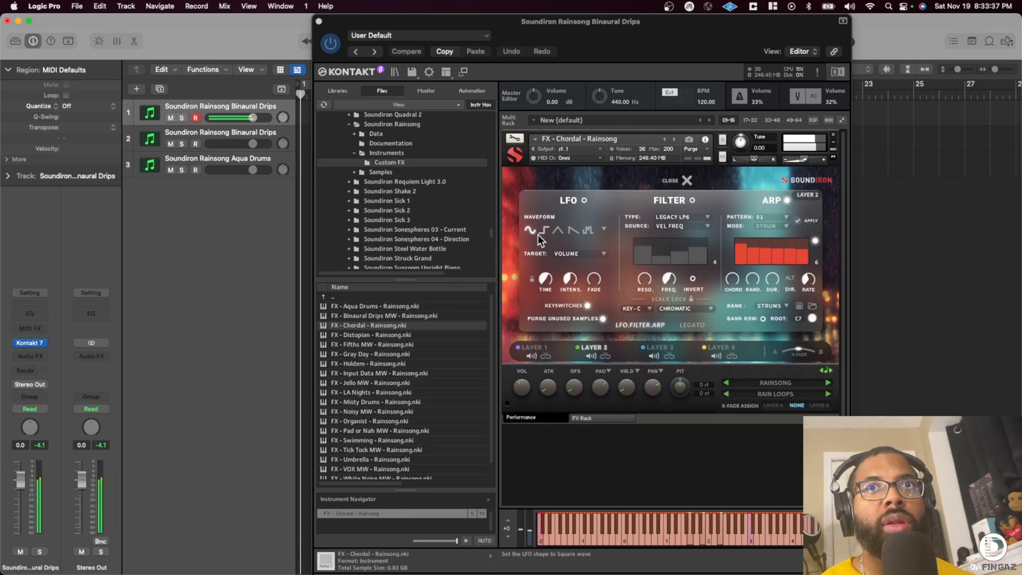
- Audition FX - Distopian on the first track, and replace it with FX - Fifths MW
{"action": "left_click_drag", "start_coordinate": [378, 333], "coordinate": [634, 285]}
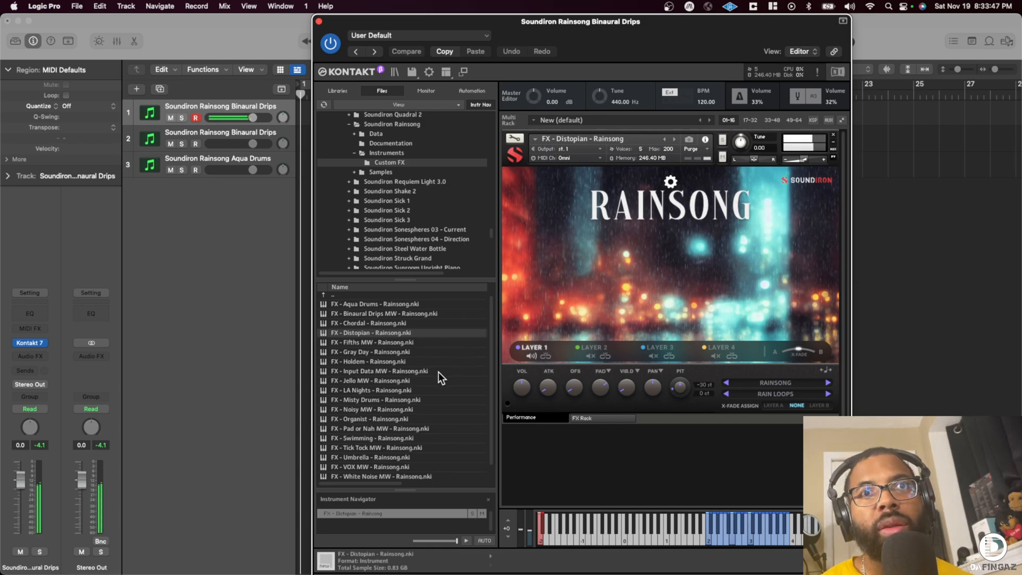
{"action": "left_click_drag", "start_coordinate": [368, 343], "coordinate": [684, 265]}
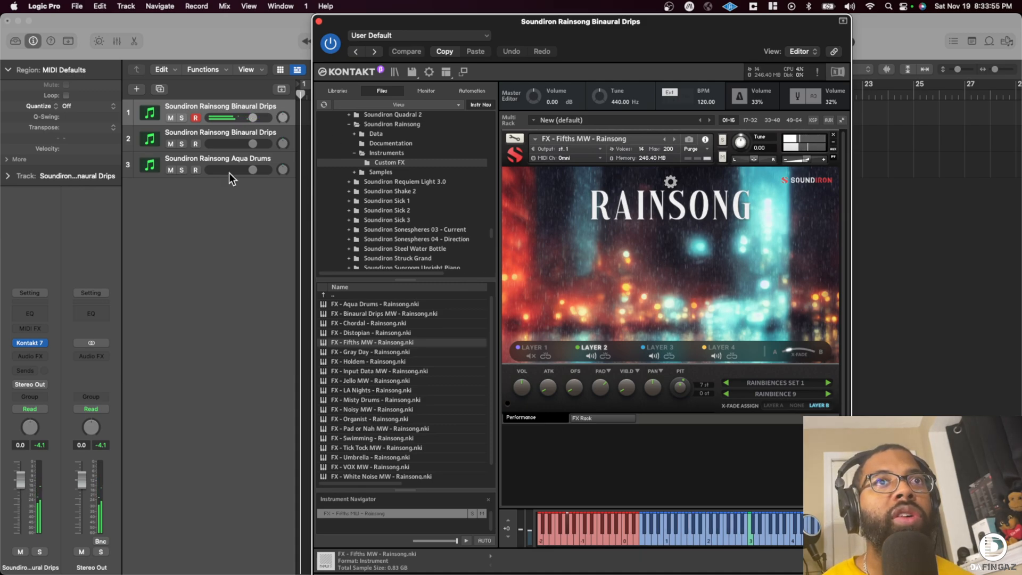
- Rename the first track as Soundiron Rainsong Fifths and duplicate it
{"action": "double_click", "coordinate": [224, 105]}
{"action": "key", "text": "Right"}
{"action": "key", "text": "BackSpace"}
{"action": "key", "text": "BackSpace"}
{"action": "key", "text": "BackSpace"}
{"action": "key", "text": "BackSpace"}
{"action": "key", "text": "BackSpace"}
{"action": "key", "text": "BackSpace"}
{"action": "key", "text": "BackSpace"}
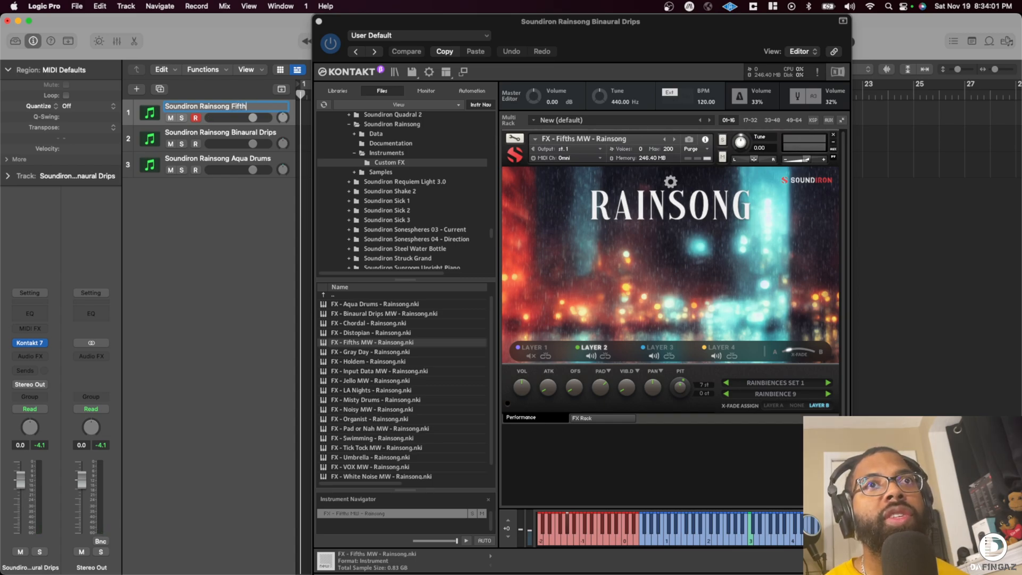
{"action": "key", "text": "super+d"}
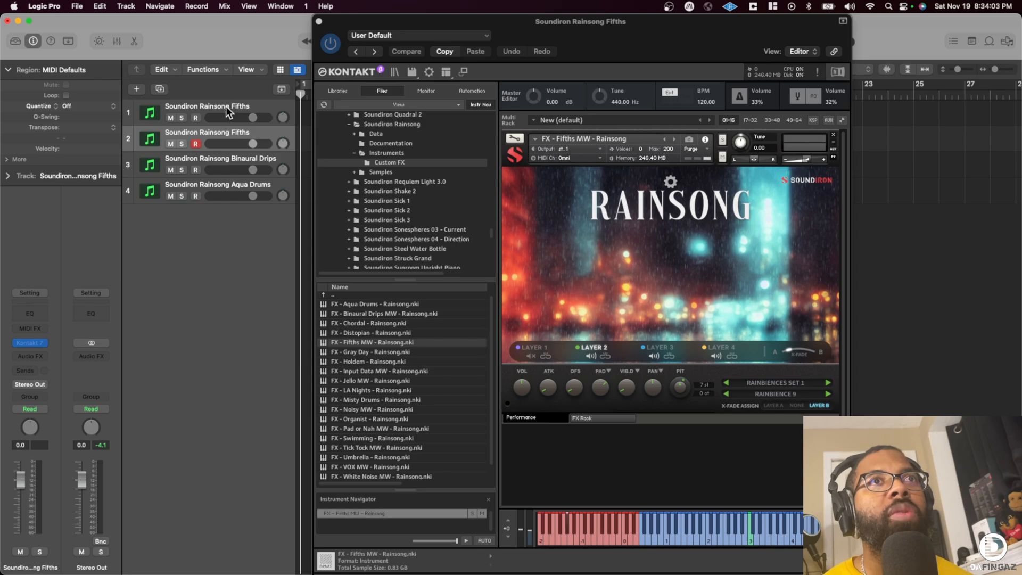
- Replace the first Fifths track's instrument with FX - Gray Day
{"action": "left_click", "coordinate": [221, 102]}
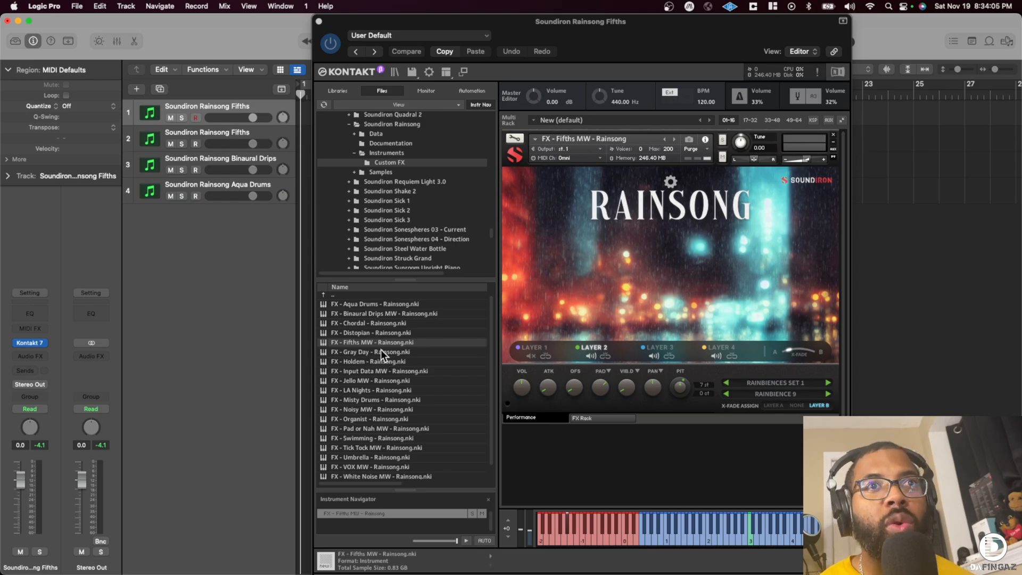
{"action": "left_click", "coordinate": [381, 349]}
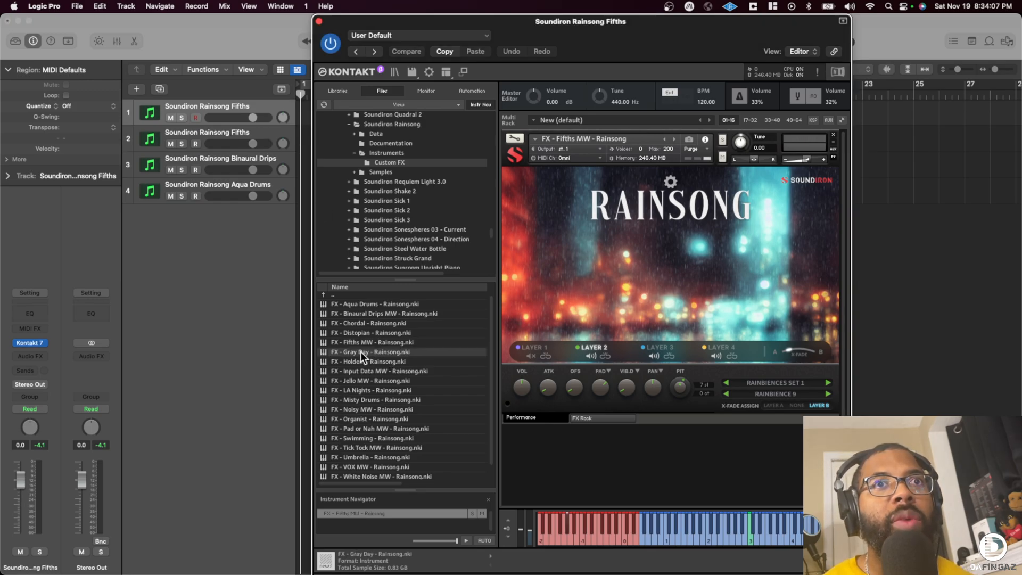
{"action": "left_click_drag", "start_coordinate": [631, 298], "coordinate": [632, 298]}
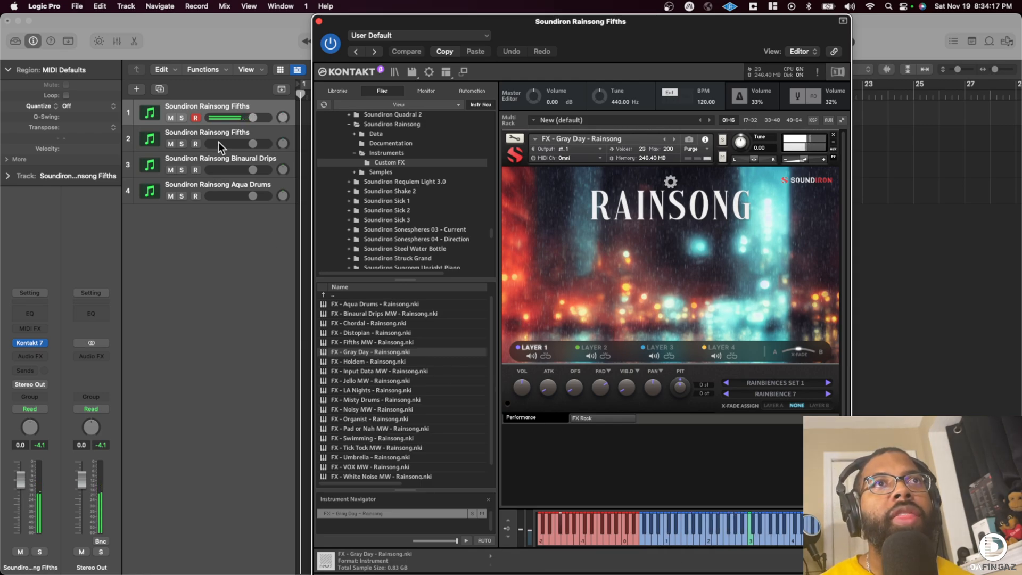
- Rename the first track as Soundiron Rainsong Gray Day and duplicate it
{"action": "left_click", "coordinate": [237, 133]}
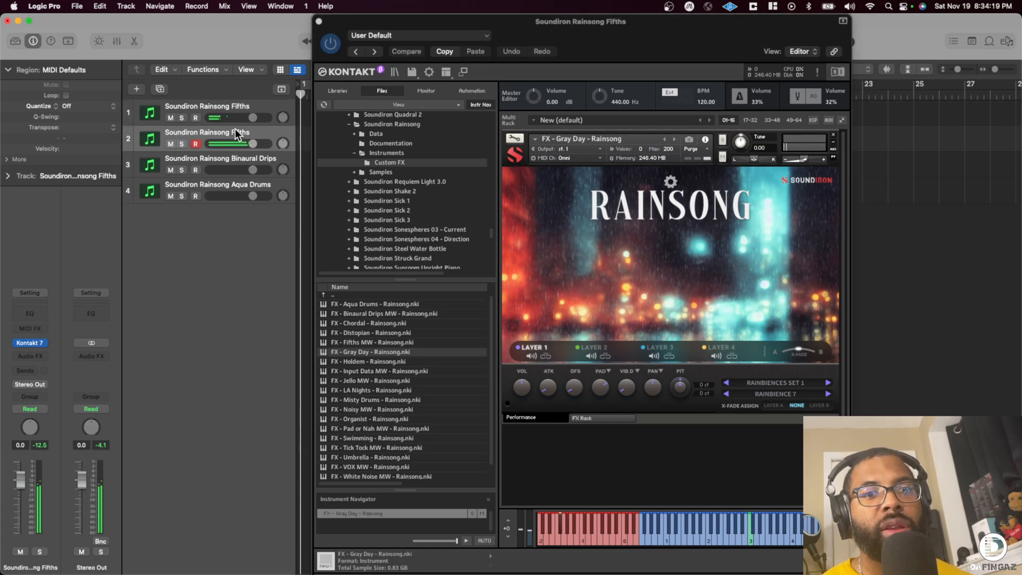
{"action": "left_click", "coordinate": [225, 107]}
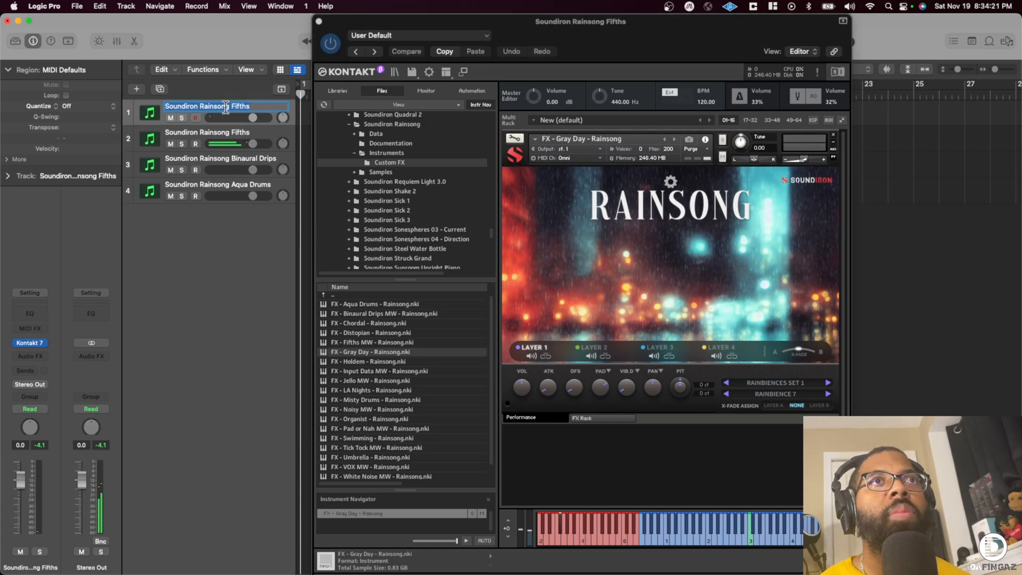
{"action": "double_click", "coordinate": [225, 107]}
{"action": "key", "text": "Right"}
{"action": "key", "text": "BackSpace"}
{"action": "key", "text": "BackSpace"}
{"action": "key", "text": "BackSpace"}
{"action": "key", "text": "BackSpace"}
{"action": "key", "text": "BackSpace"}
{"action": "key", "text": "BackSpace"}
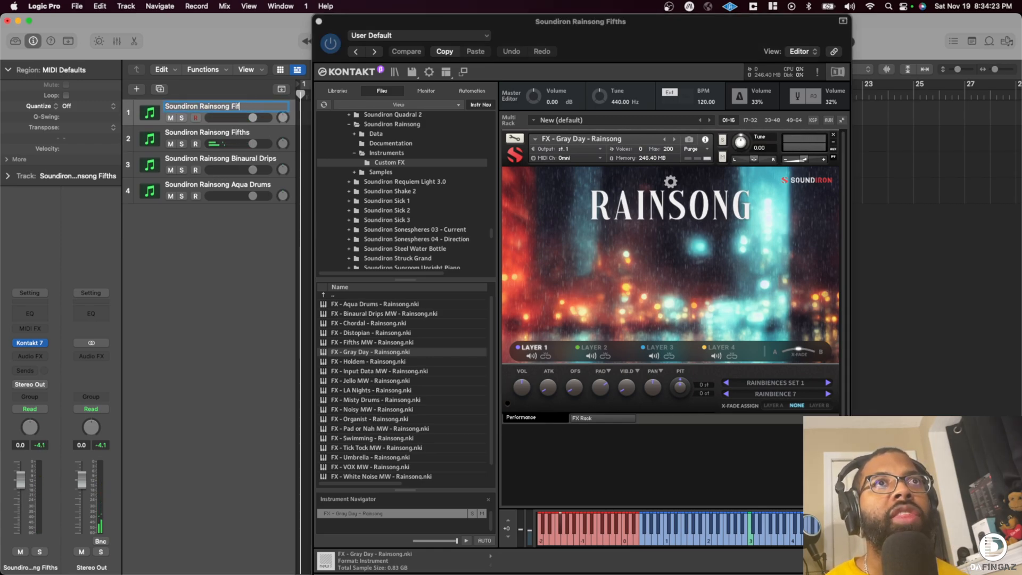
{"action": "type", "text": "Gray Day"}
{"action": "key", "text": "Return"}
{"action": "key", "text": "super+d"}
- Replace the first Gray Day track's instrument with FX - Holdem
{"action": "left_click", "coordinate": [217, 100]}
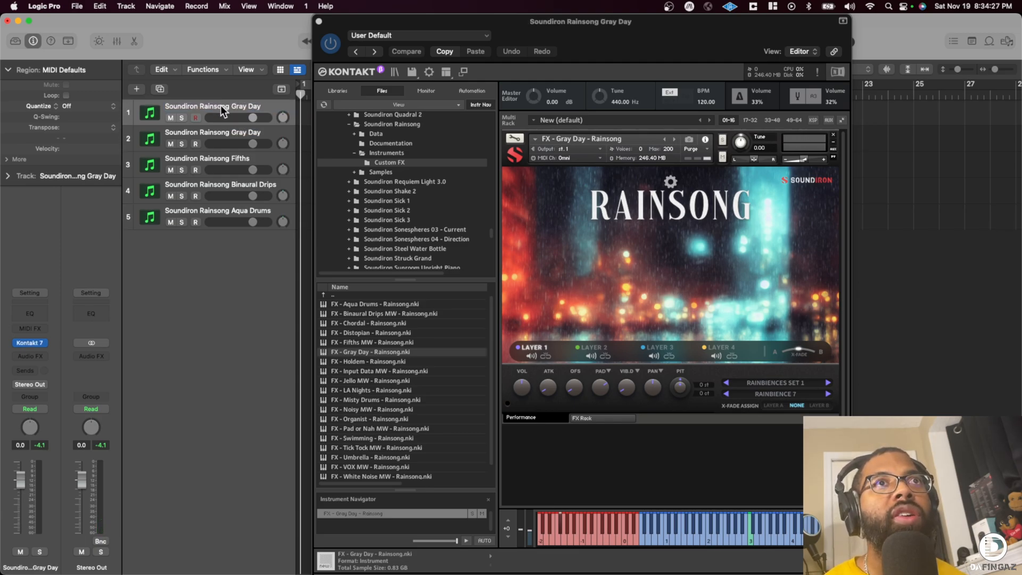
{"action": "left_click_drag", "start_coordinate": [362, 361], "coordinate": [580, 308]}
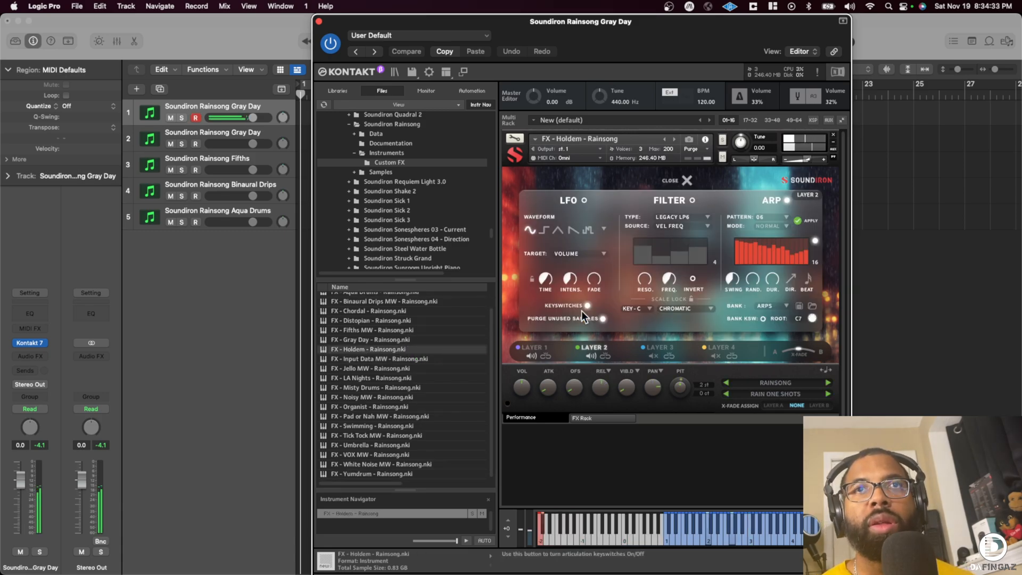
- Rename the first track as Soundiron Rainsong Holdem and duplicate it
{"action": "double_click", "coordinate": [201, 105]}
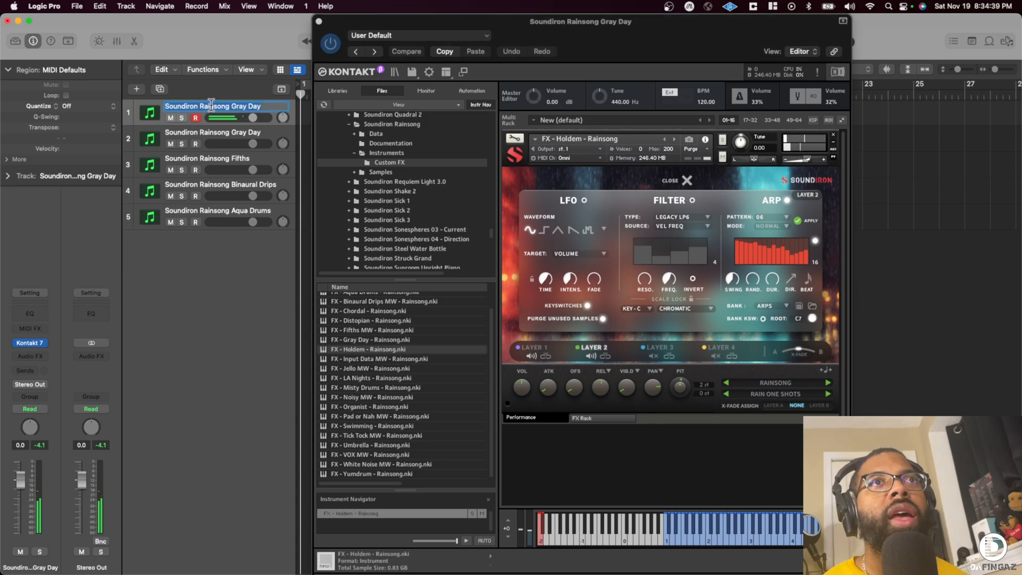
{"action": "key", "text": "BackSpace"}
{"action": "key", "text": "BackSpace"}
{"action": "key", "text": "BackSpace"}
{"action": "key", "text": "BackSpace"}
{"action": "key", "text": "BackSpace"}
{"action": "key", "text": "BackSpace"}
{"action": "key", "text": "BackSpace"}
{"action": "key", "text": "BackSpace"}
{"action": "type", "text": "H"}
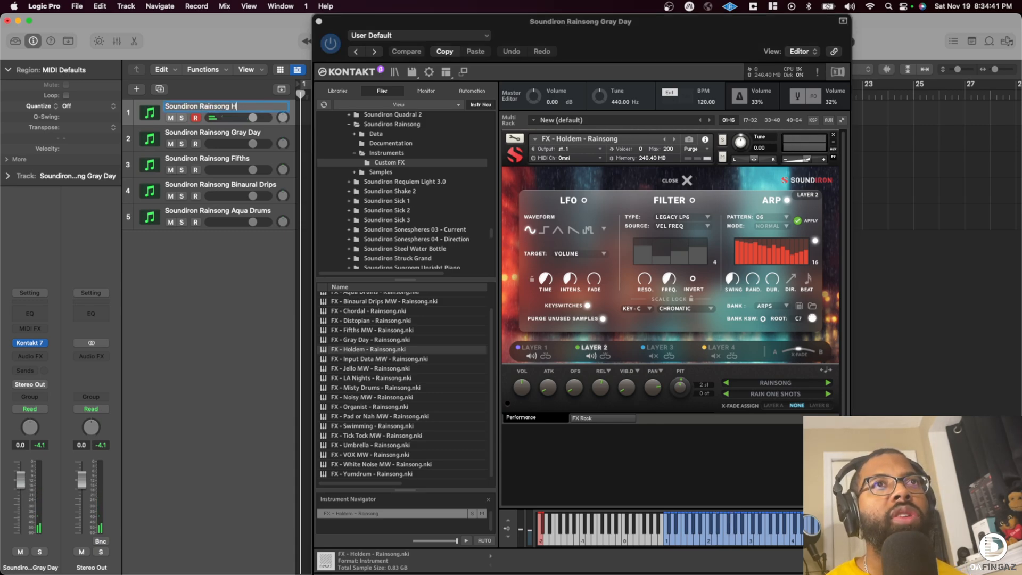
{"action": "key", "text": "Return"}
{"action": "key", "text": "super+d"}
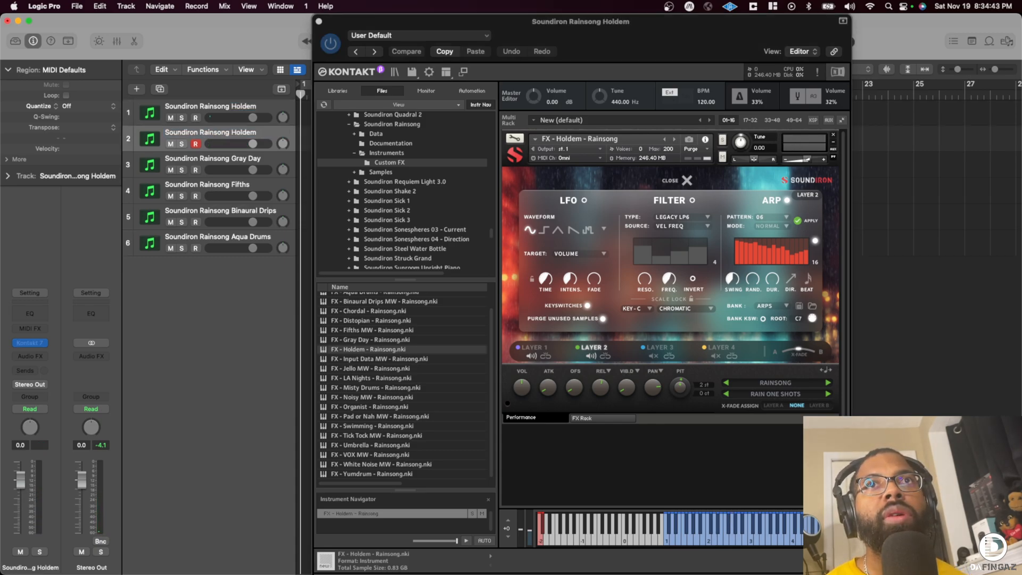
- Replace the first Holdem track's instrument with FX - Input Data MW
{"action": "left_click", "coordinate": [208, 108]}
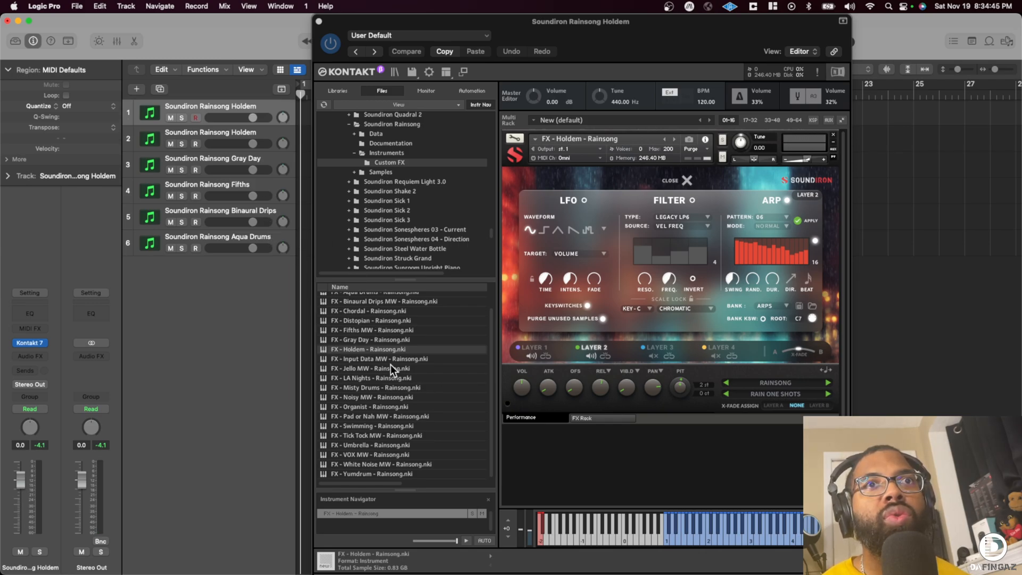
{"action": "left_click", "coordinate": [379, 358]}
{"action": "left_click_drag", "start_coordinate": [374, 358], "coordinate": [710, 233]}
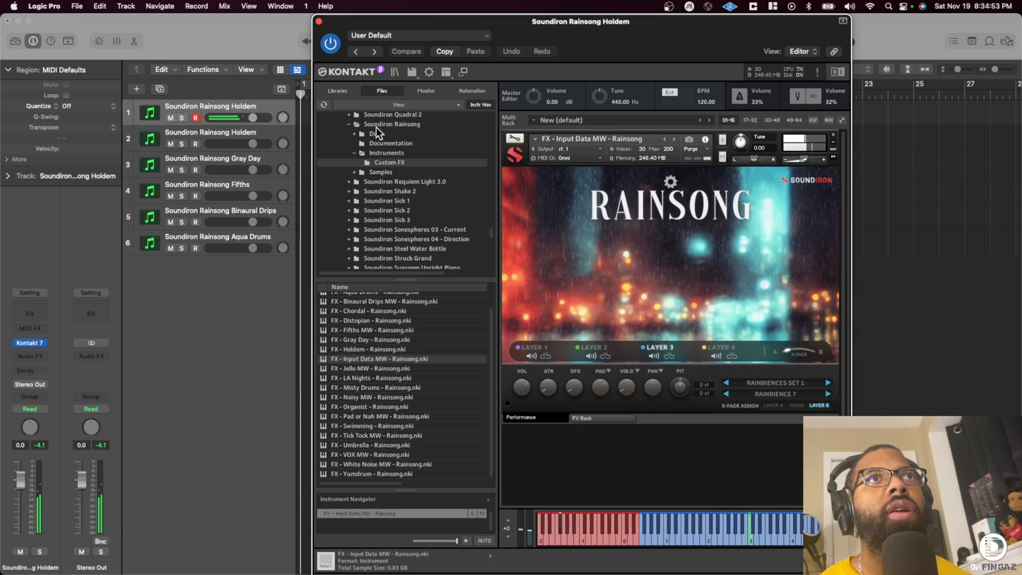
- Rename the first track as Soundiron Rainsong Input Data and duplicate it
{"action": "left_click", "coordinate": [247, 98]}
{"action": "double_click", "coordinate": [247, 104]}
{"action": "key", "text": "Right"}
{"action": "key", "text": "BackSpace"}
{"action": "key", "text": "BackSpace"}
{"action": "key", "text": "BackSpace"}
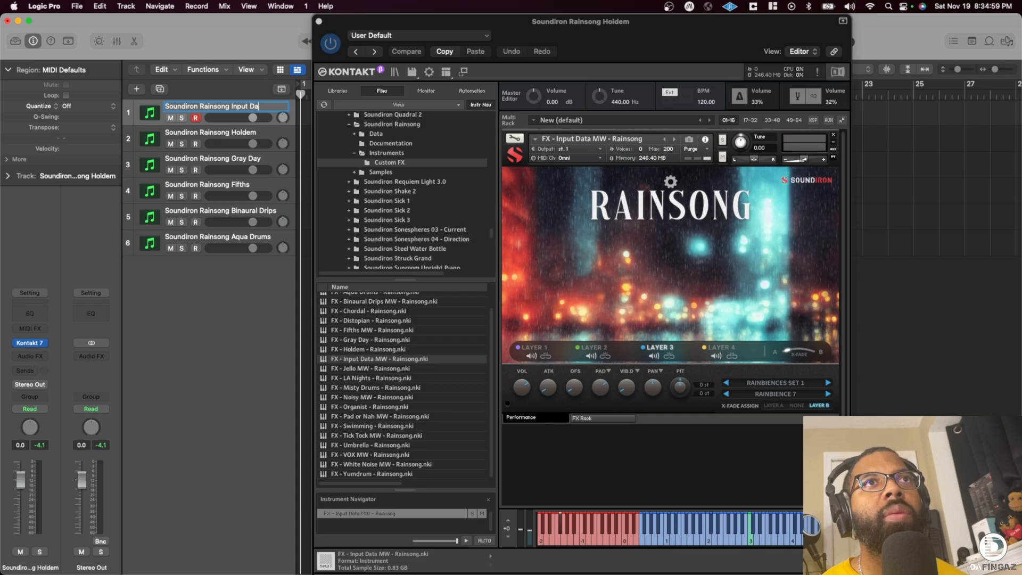
{"action": "key", "text": "Return"}
{"action": "key", "text": "super+d"}
- Load FX - Jello MW on the first Input Data track and try two of its red keyswitches
{"action": "left_click", "coordinate": [199, 107]}
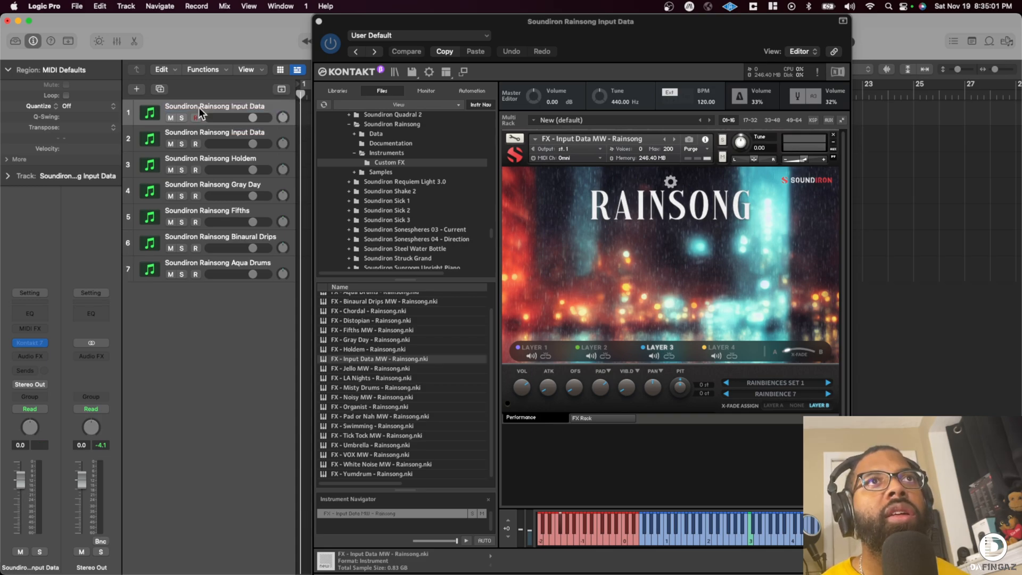
{"action": "left_click", "coordinate": [371, 368]}
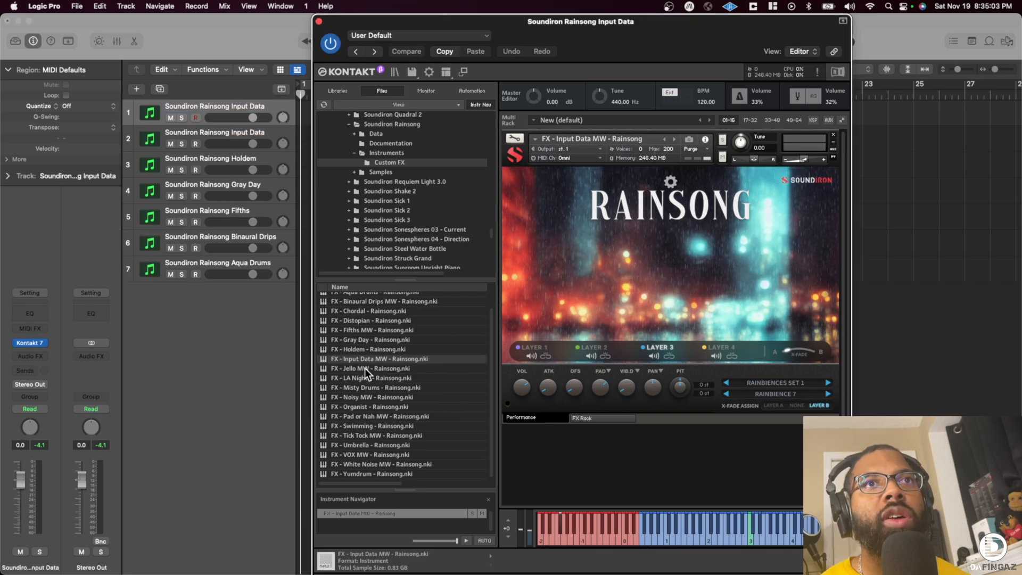
{"action": "left_click", "coordinate": [365, 368]}
{"action": "left_click_drag", "start_coordinate": [491, 355], "coordinate": [464, 361]}
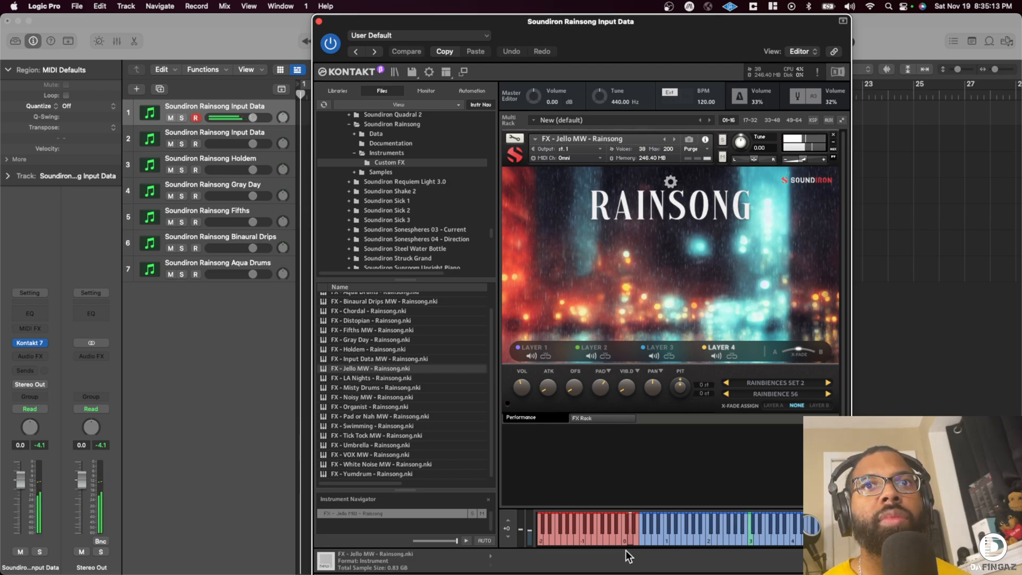
{"action": "left_click", "coordinate": [622, 529]}
{"action": "left_click", "coordinate": [584, 536]}
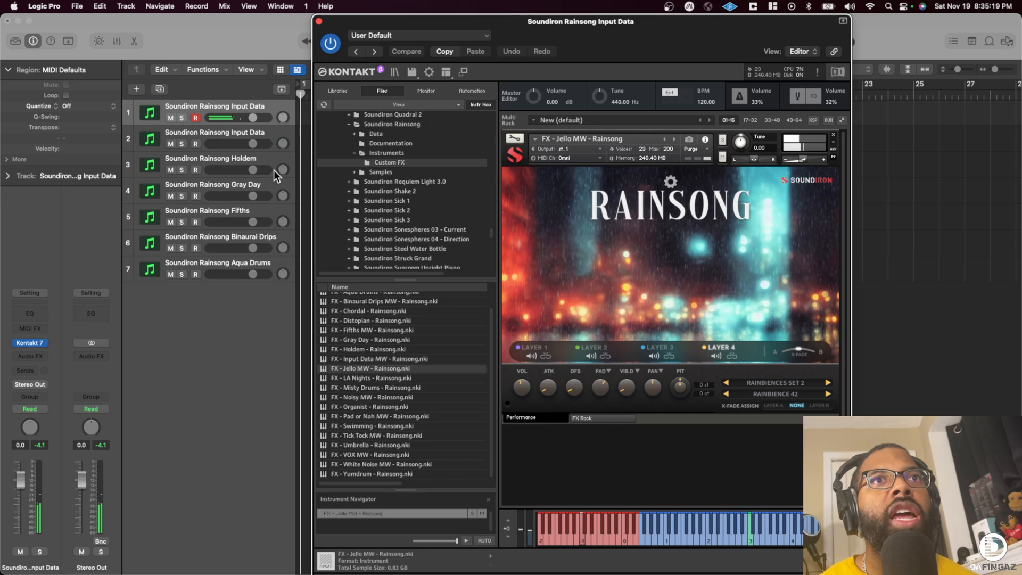
- Rename the first track as Soundiron Rainsong Jello and duplicate it
{"action": "double_click", "coordinate": [243, 105]}
{"action": "key", "text": "Right"}
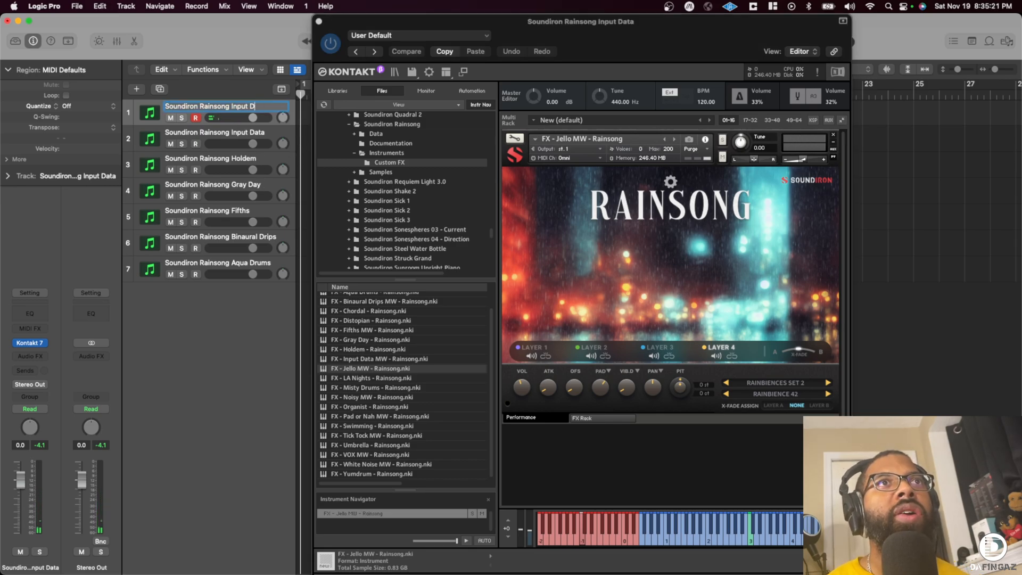
{"action": "type", "text": "Jello"}
{"action": "key", "text": "Return"}
{"action": "left_click", "coordinate": [160, 89]}
- Audition FX - LA Nights on the first Jello track and replace it with FX - Misty Drums MW
{"action": "left_click", "coordinate": [211, 104]}
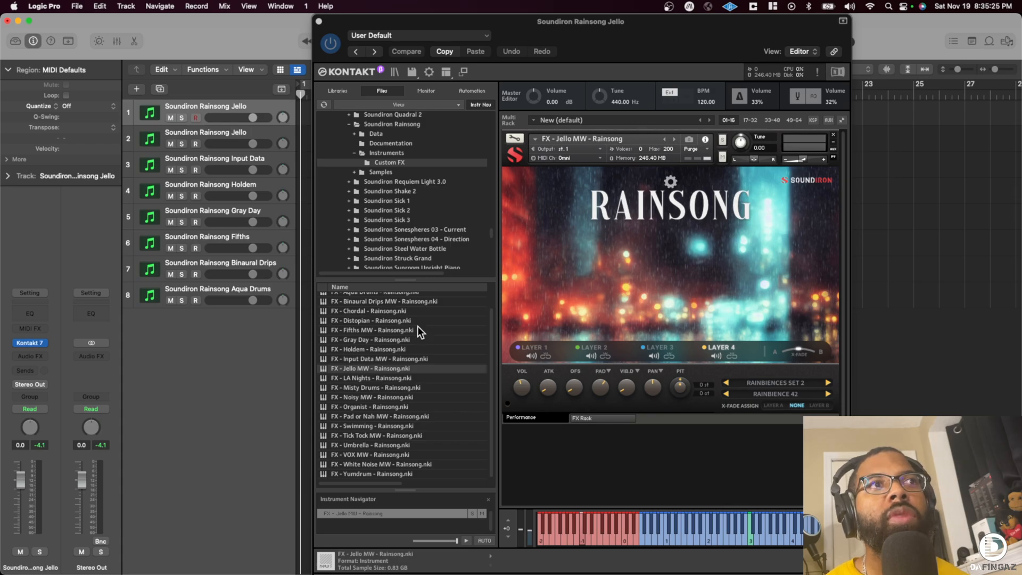
{"action": "left_click_drag", "start_coordinate": [378, 377], "coordinate": [702, 271]}
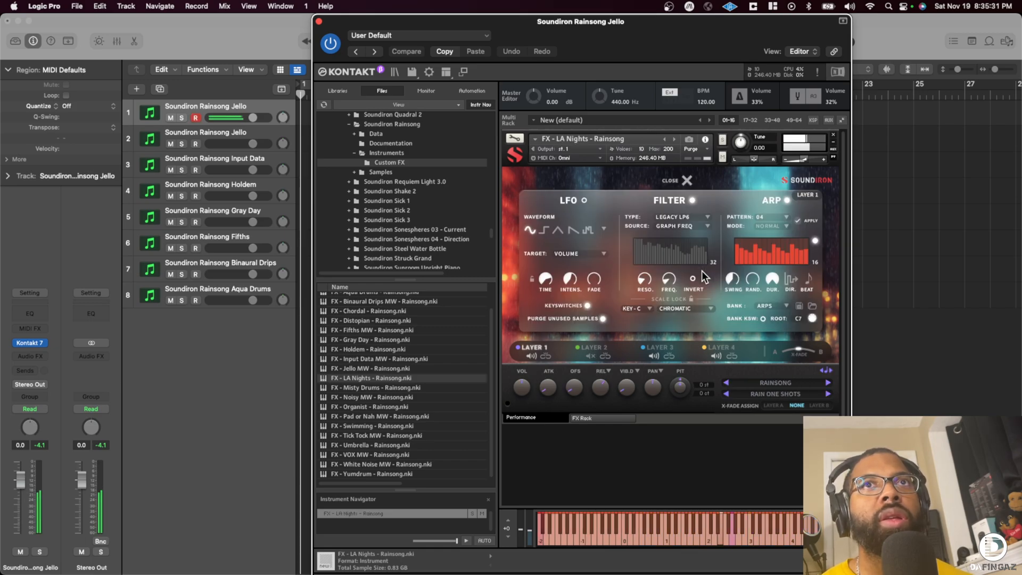
{"action": "left_click", "coordinate": [381, 387]}
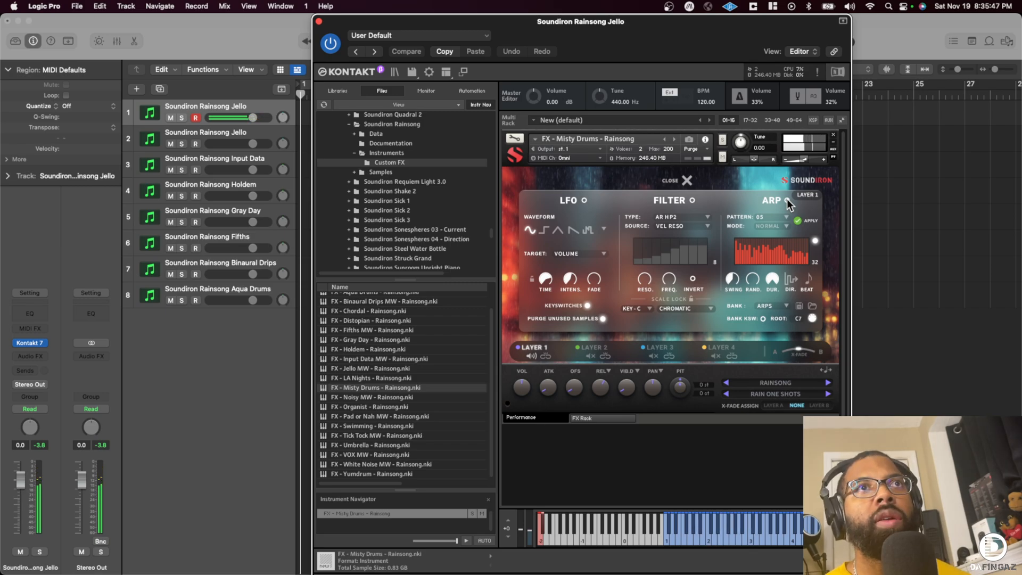
- Rename the first track as Soundiron Rainsong Misty Drums and duplicate it
{"action": "double_click", "coordinate": [245, 106]}
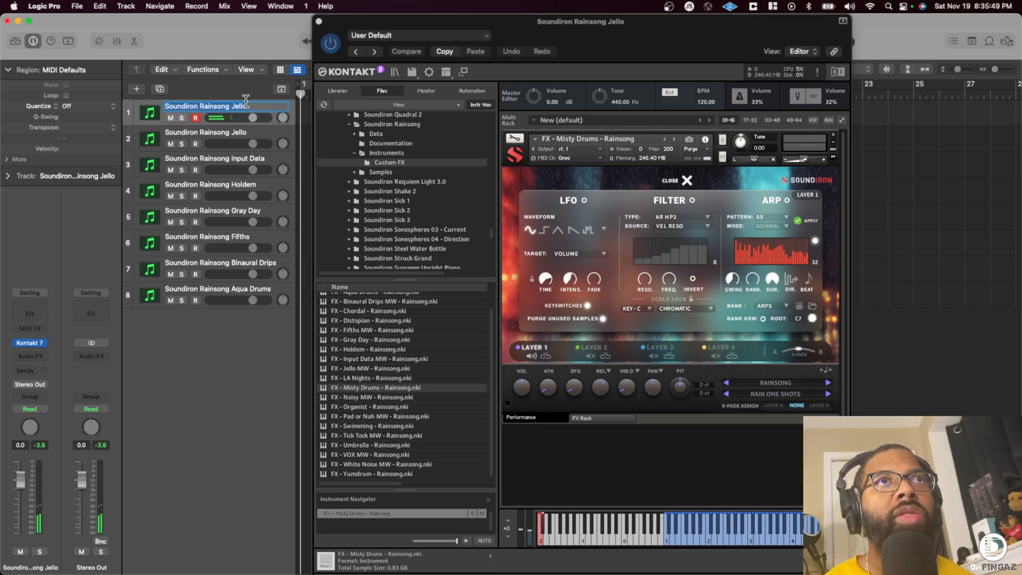
{"action": "key", "text": "Right"}
{"action": "key", "text": "BackSpace"}
{"action": "key", "text": "BackSpace"}
{"action": "key", "text": "BackSpace"}
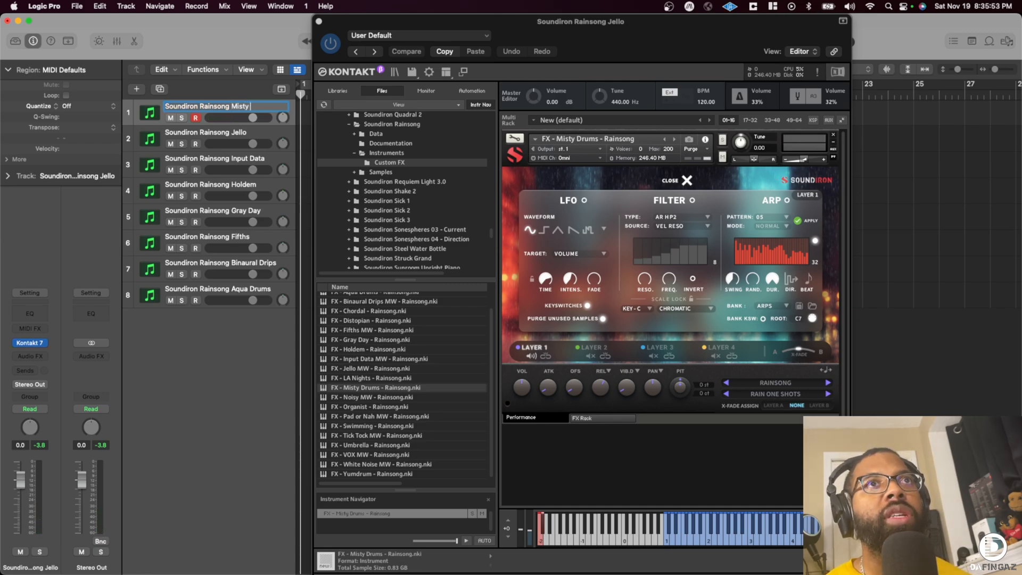
{"action": "key", "text": "Return"}
{"action": "key", "text": "super+d"}
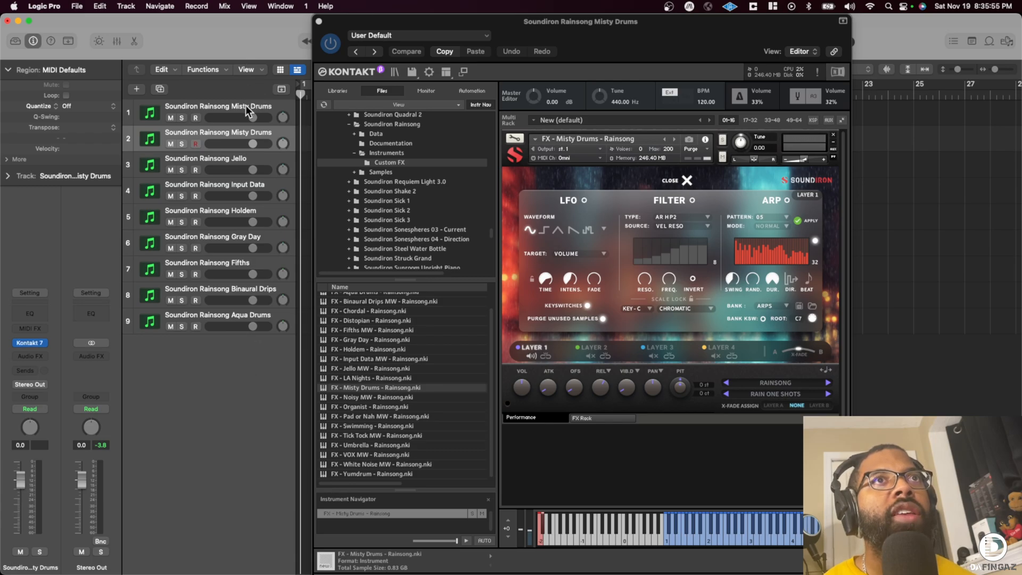
- Audition FX - Noisy MW on the first Misty Drums track and replace it with FX - Organist
{"action": "left_click", "coordinate": [245, 106]}
{"action": "left_click", "coordinate": [381, 397]}
{"action": "left_click_drag", "start_coordinate": [363, 396], "coordinate": [653, 307]}
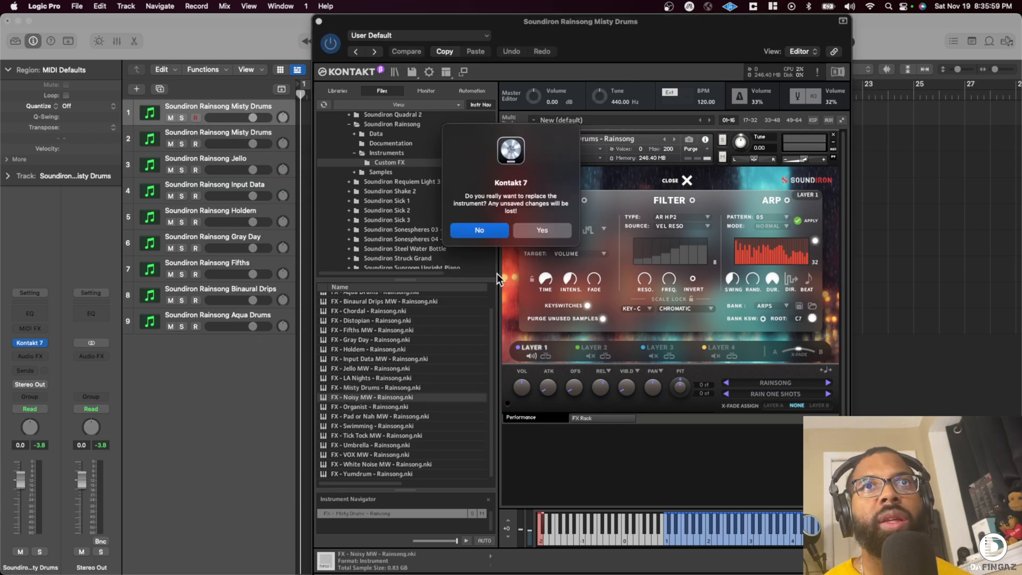
{"action": "left_click", "coordinate": [538, 230]}
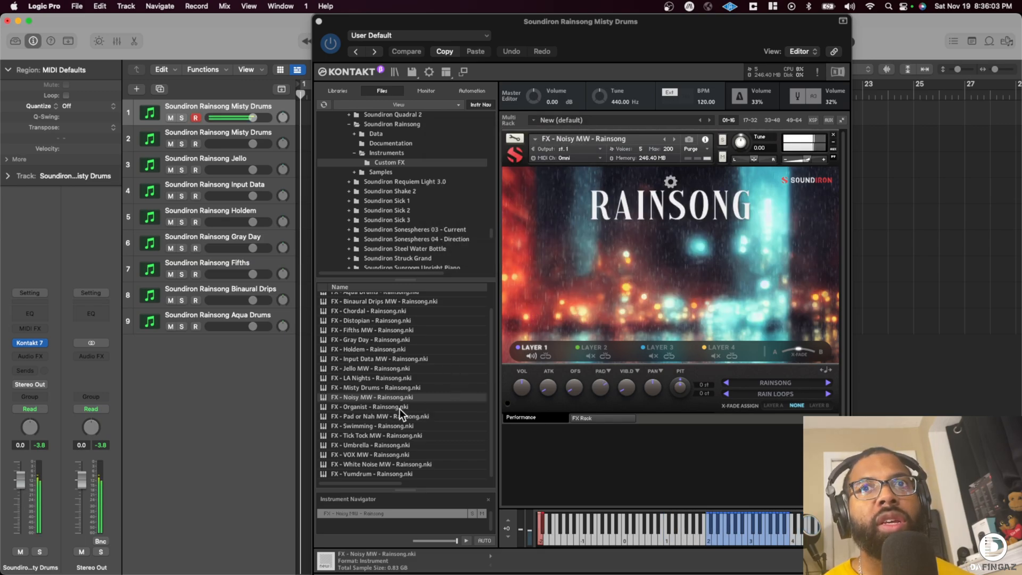
{"action": "left_click_drag", "start_coordinate": [390, 406], "coordinate": [648, 318]}
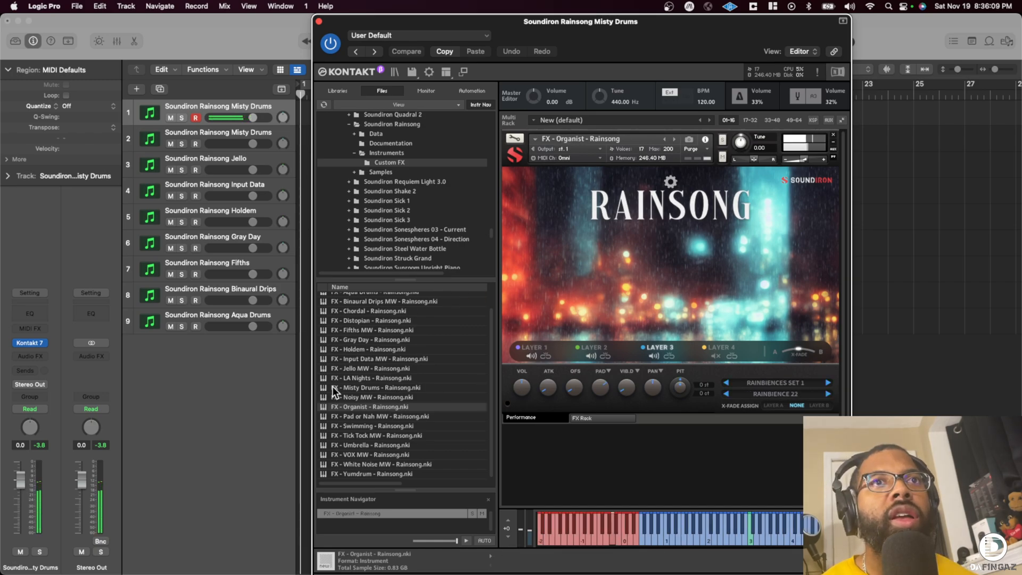
- Rename the first track as Soundiron Rainsong Organist and duplicate it
{"action": "left_click", "coordinate": [253, 101]}
{"action": "double_click", "coordinate": [252, 101]}
{"action": "key", "text": "Right"}
{"action": "key", "text": "BackSpace"}
{"action": "key", "text": "BackSpace"}
{"action": "key", "text": "BackSpace"}
{"action": "key", "text": "BackSpace"}
{"action": "key", "text": "BackSpace"}
{"action": "key", "text": "BackSpace"}
{"action": "key", "text": "BackSpace"}
{"action": "key", "text": "BackSpace"}
{"action": "key", "text": "BackSpace"}
{"action": "key", "text": "BackSpace"}
{"action": "key", "text": "BackSpace"}
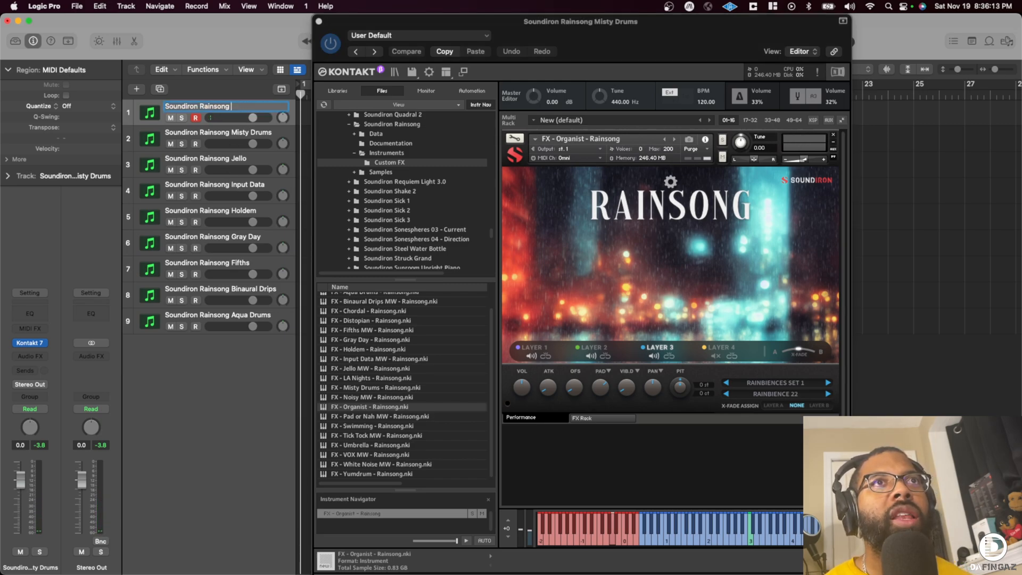
{"action": "type", "text": "Organist"}
{"action": "key", "text": "Return"}
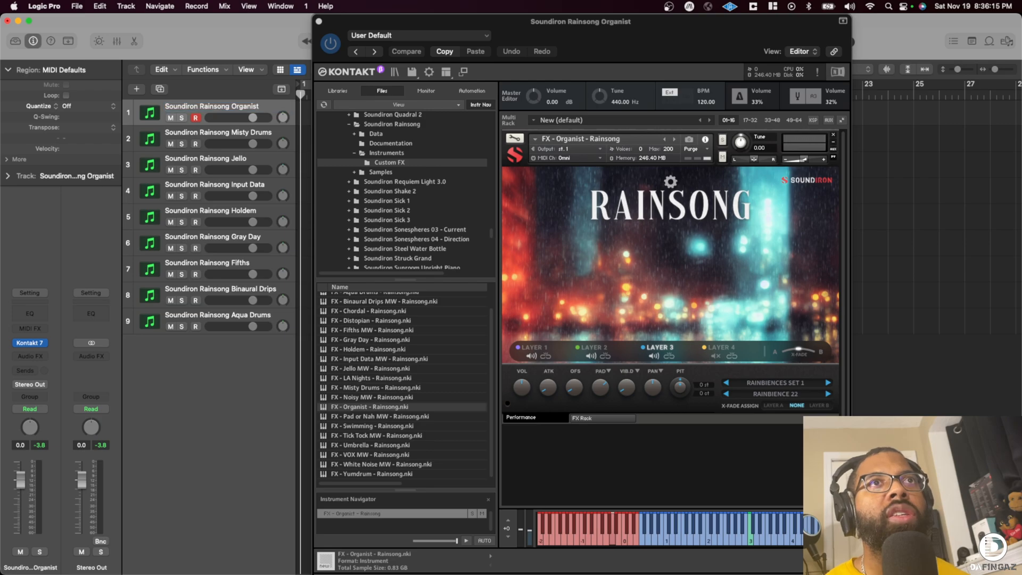
{"action": "key", "text": "super+d"}
- Load FX - Pad or Nah MW on the first Organist track and rename the track as Soundiron Rainsong Pad or Nah
{"action": "left_click", "coordinate": [233, 106]}
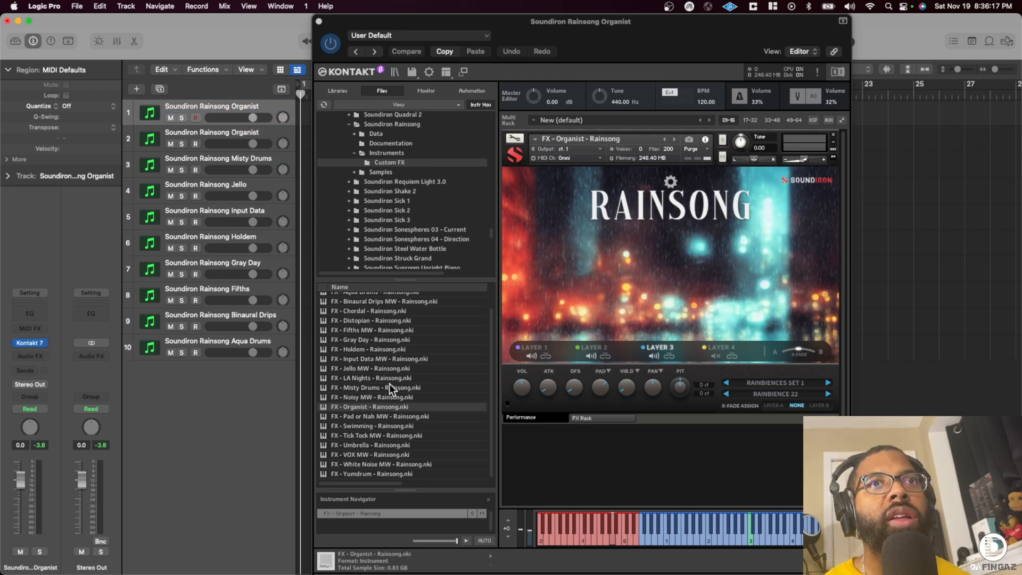
{"action": "left_click_drag", "start_coordinate": [382, 415], "coordinate": [437, 404]}
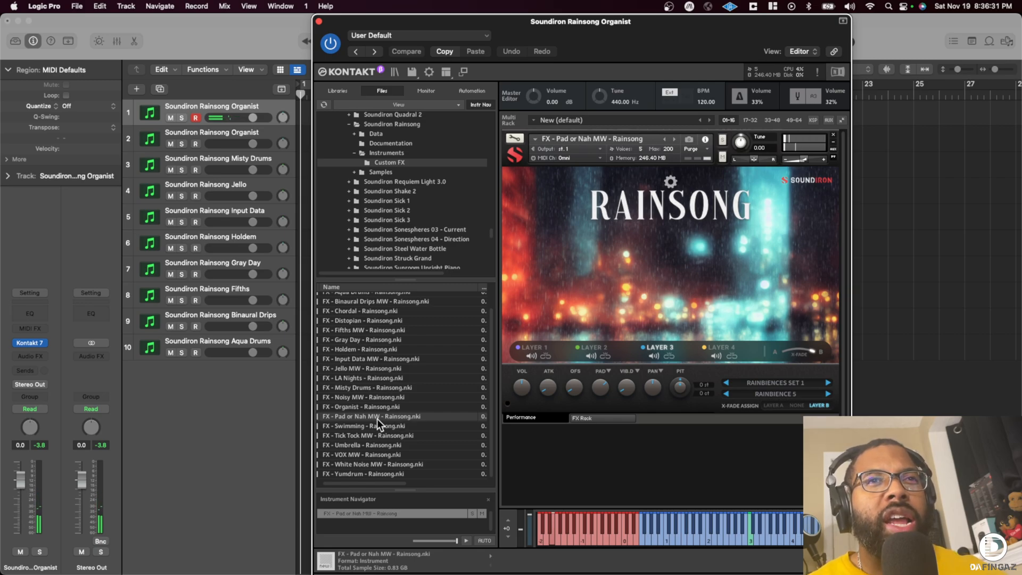
{"action": "double_click", "coordinate": [235, 107]}
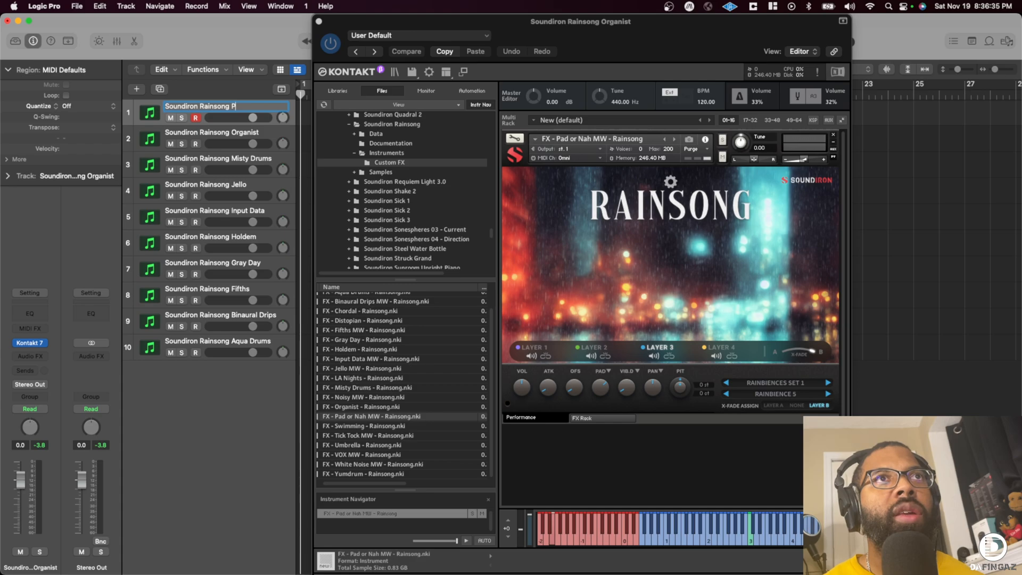
{"action": "type", "text": "Soundiron Rainsong Pad or Nah"}
{"action": "key", "text": "Return"}
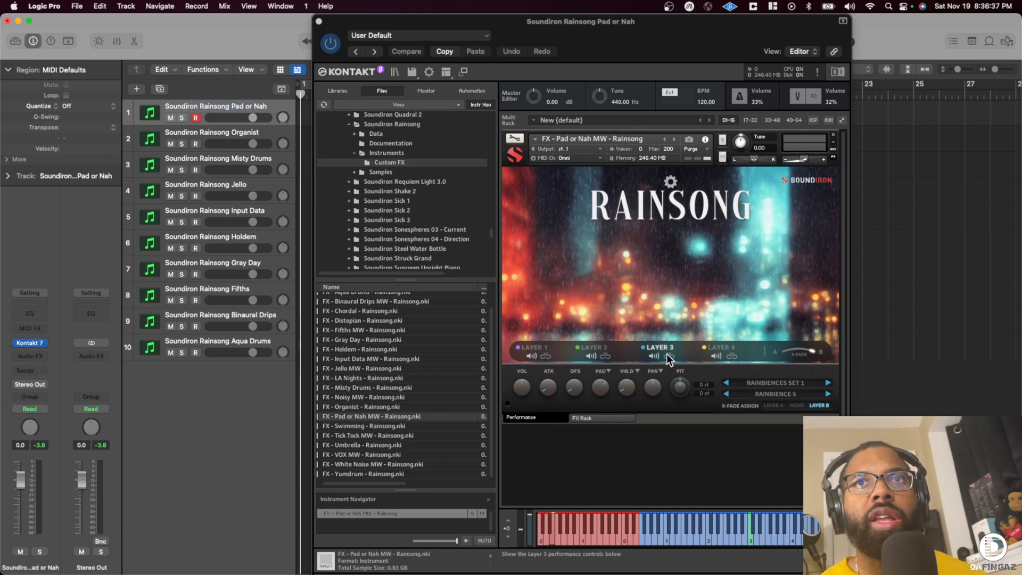
- Audition the Pad or Nah instrument's layers by toggling Layers 3 and 2, and switch Layer 1 off
{"action": "left_click", "coordinate": [652, 352]}
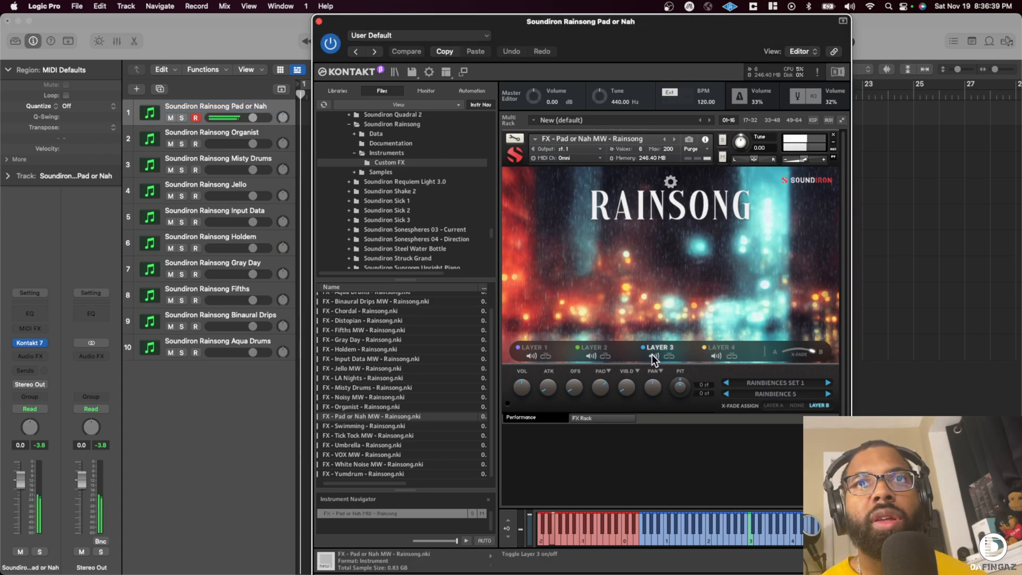
{"action": "left_click", "coordinate": [589, 356]}
{"action": "left_click", "coordinate": [591, 356]}
{"action": "left_click", "coordinate": [531, 355]}
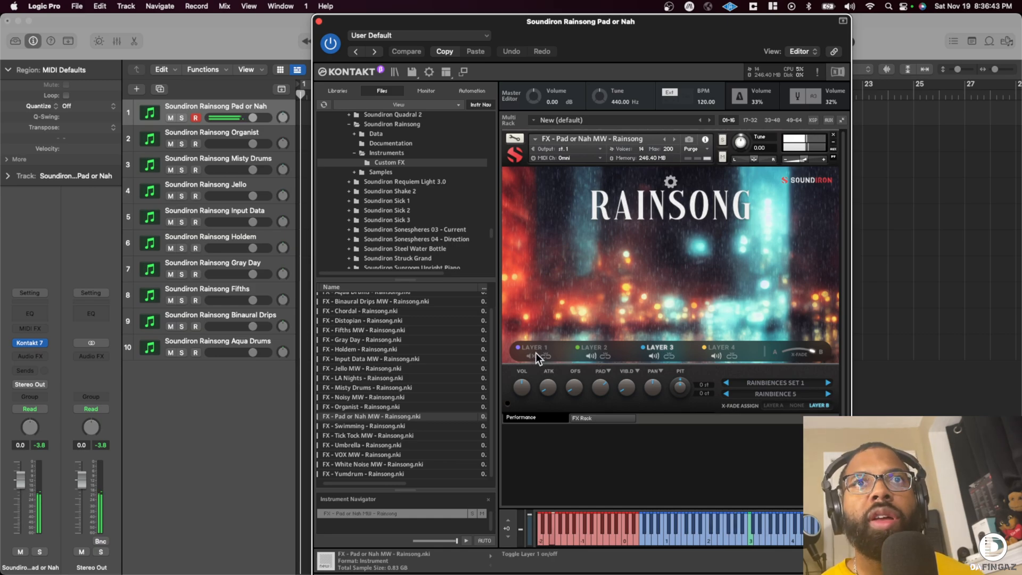
{"action": "key", "text": "super+d"}
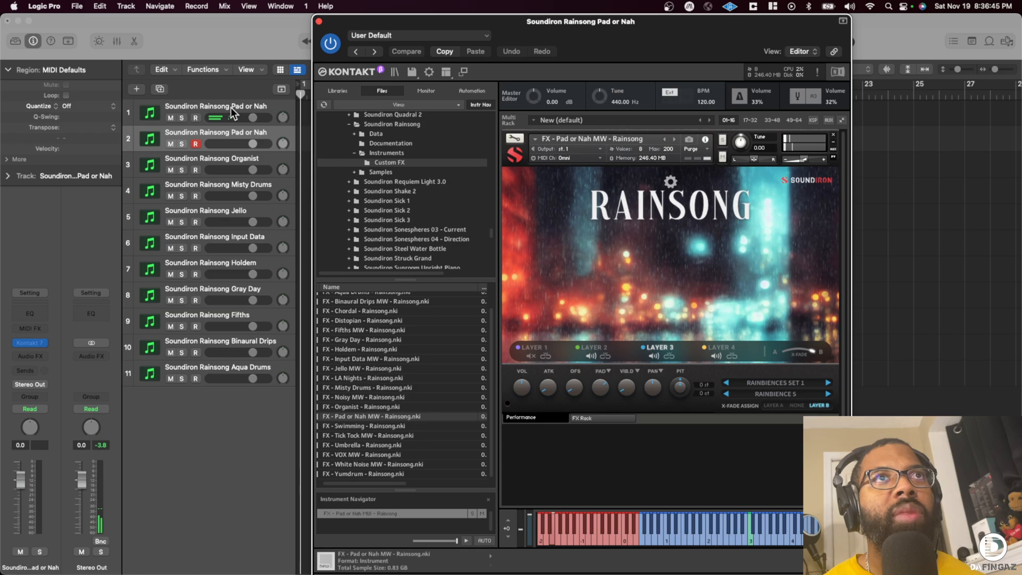
{"action": "double_click", "coordinate": [381, 426]}
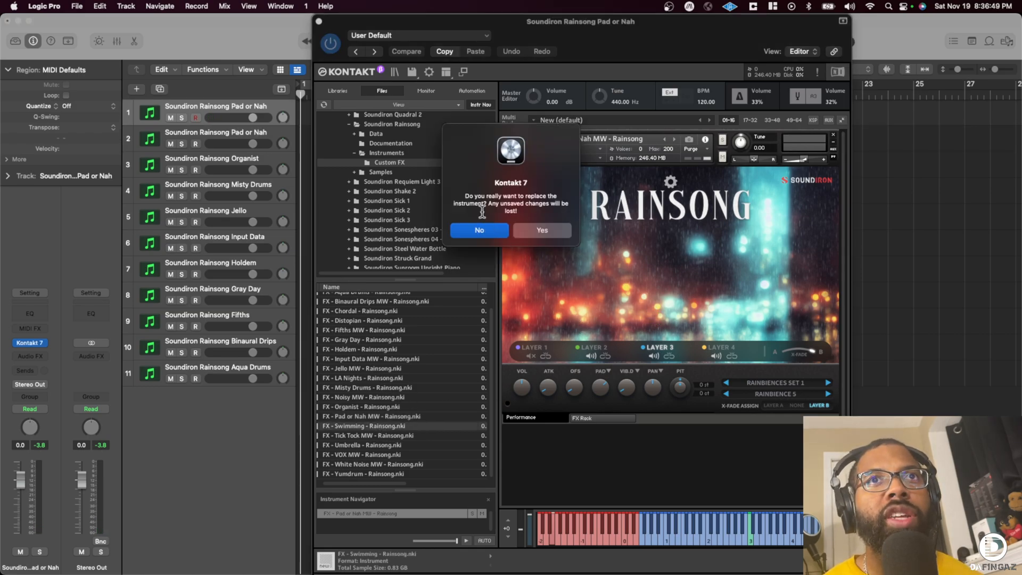
{"action": "left_click", "coordinate": [499, 229]}
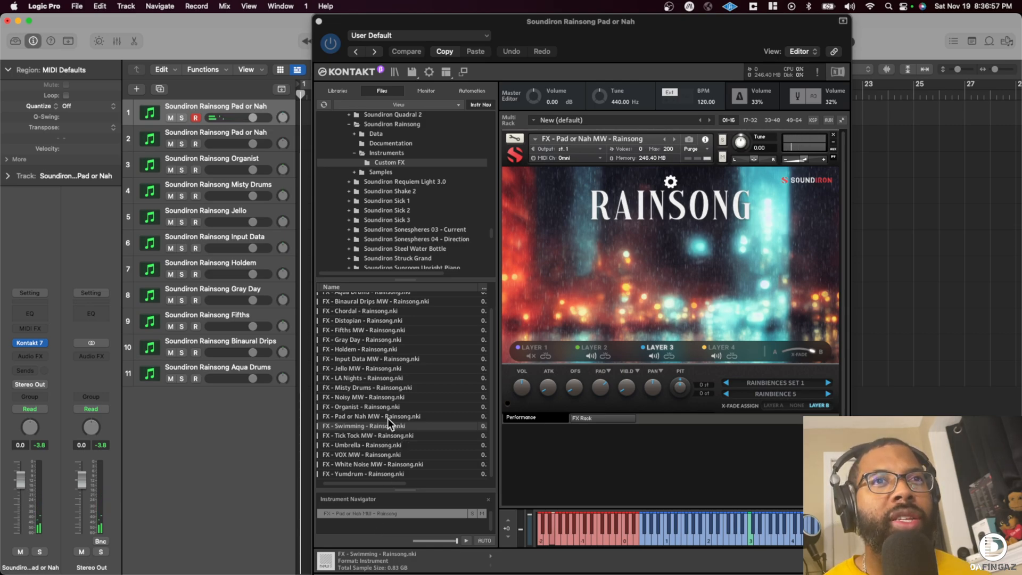
{"action": "left_click", "coordinate": [232, 131]}
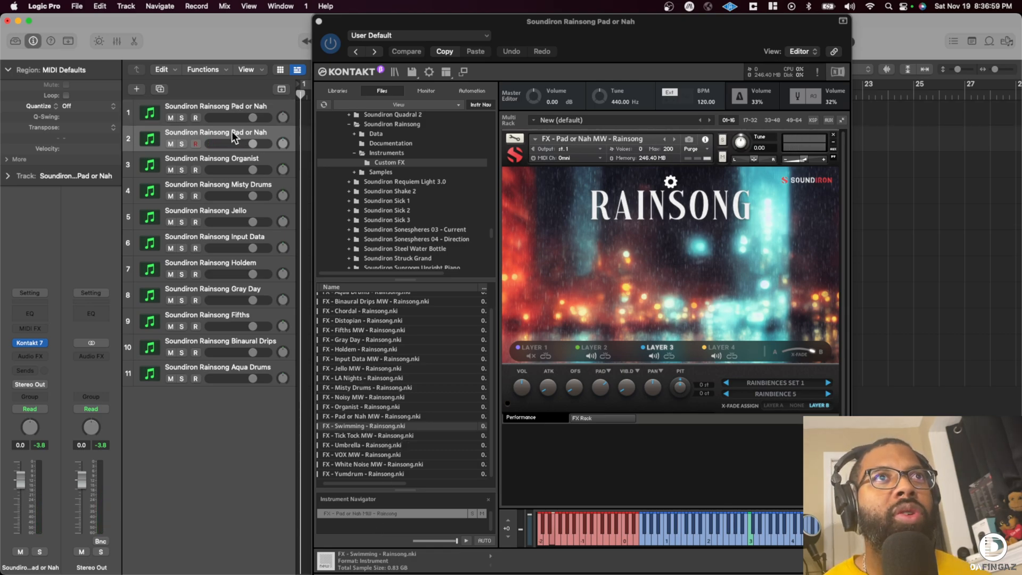
{"action": "key", "text": "super+BackSpace"}
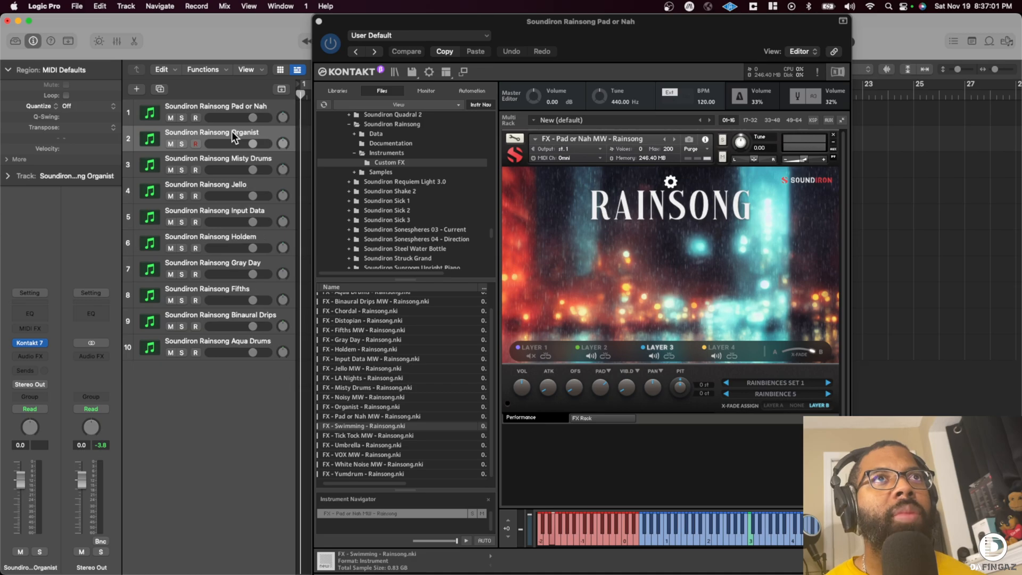
- Rename the first track as Soundiron Rainsong Swimming and duplicate it
{"action": "double_click", "coordinate": [275, 103]}
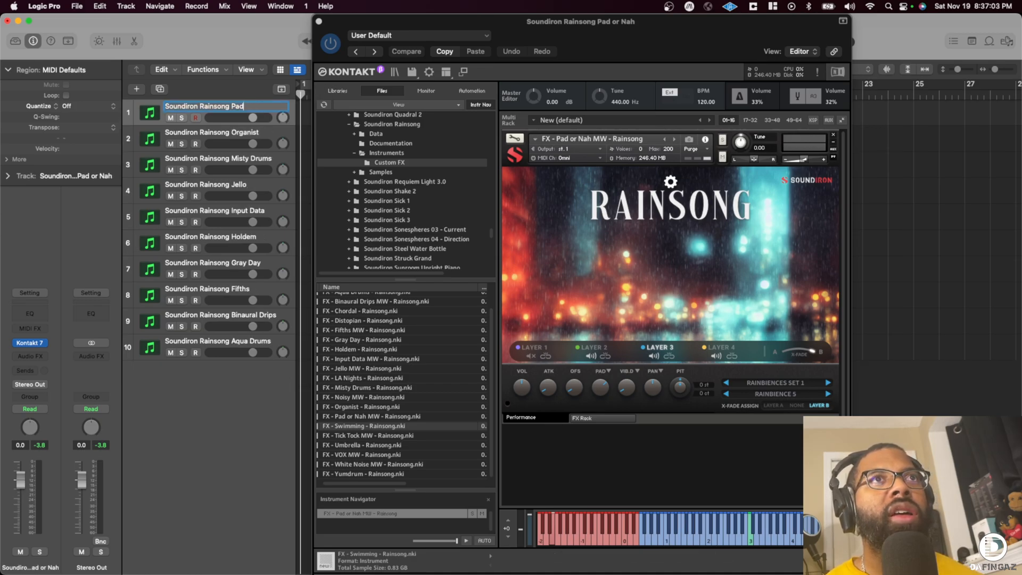
{"action": "type", "text": "Soundiron Rainsong Swimming"}
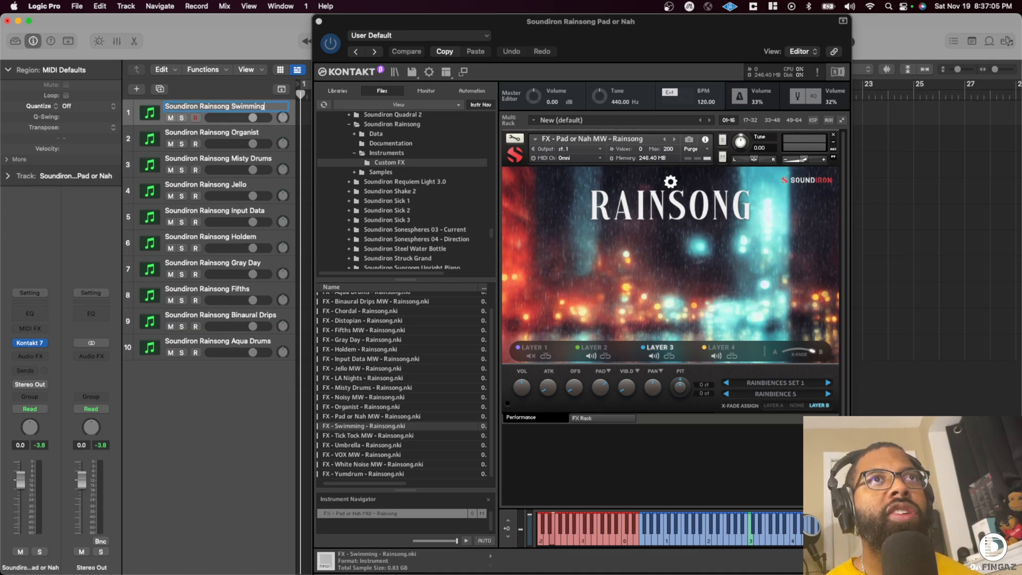
{"action": "key", "text": "Return"}
{"action": "key", "text": "super+d"}
- Audition FX - Tick Tock MW and FX - Umbrella on the first Swimming track and load FX - VOX MW in their place
{"action": "left_click", "coordinate": [247, 104]}
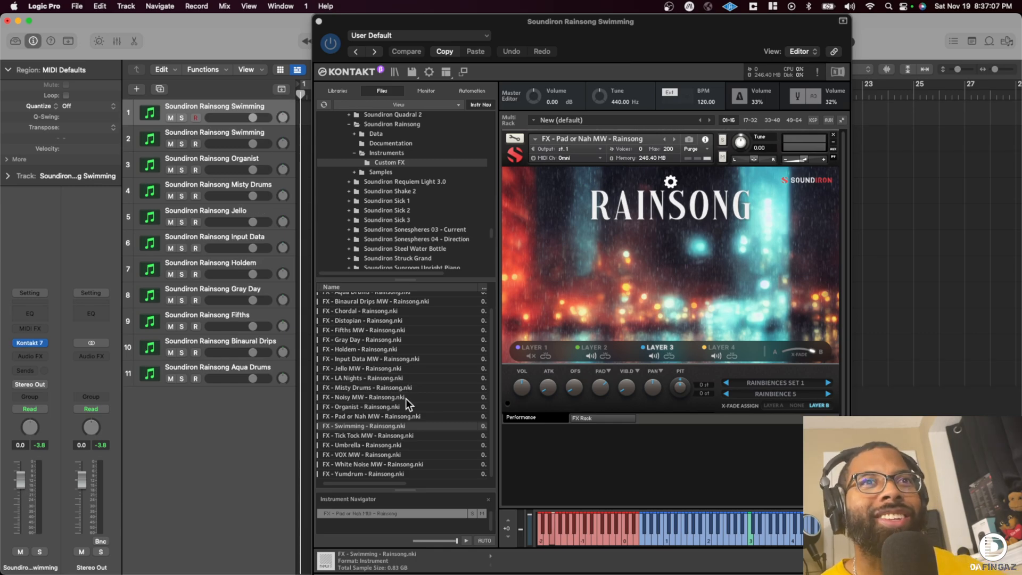
{"action": "double_click", "coordinate": [400, 436]}
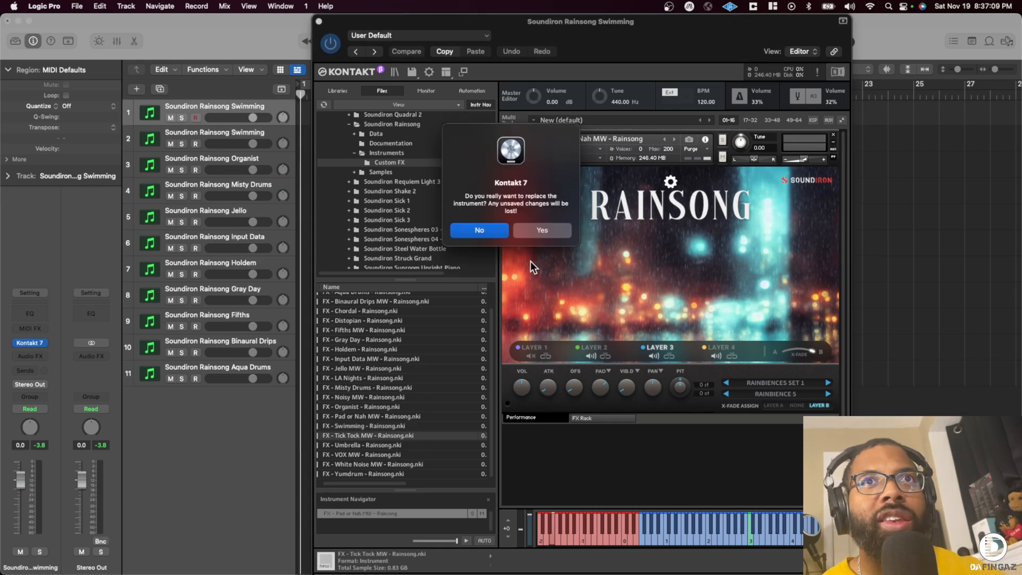
{"action": "left_click", "coordinate": [542, 230]}
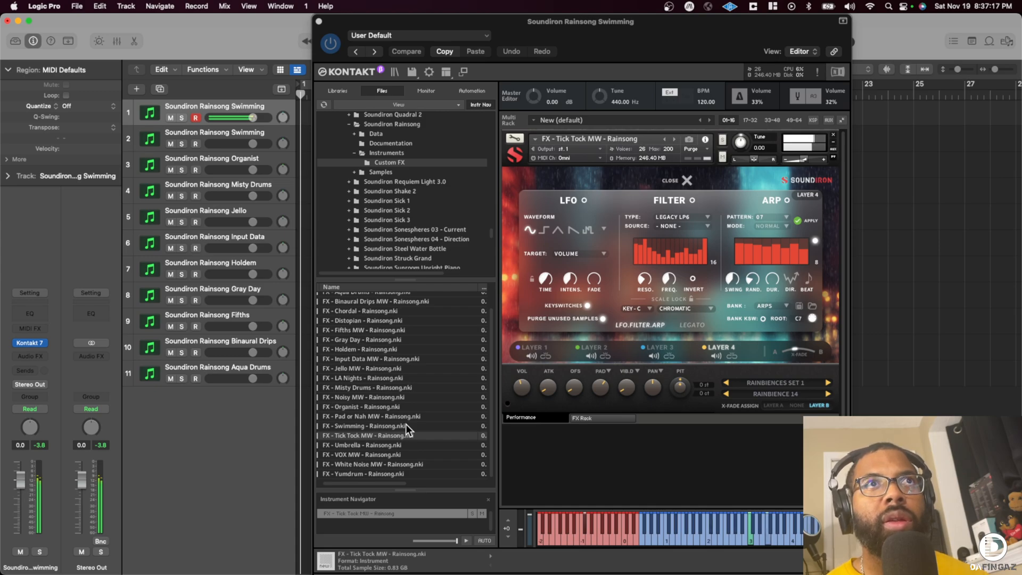
{"action": "left_click_drag", "start_coordinate": [381, 446], "coordinate": [640, 280]}
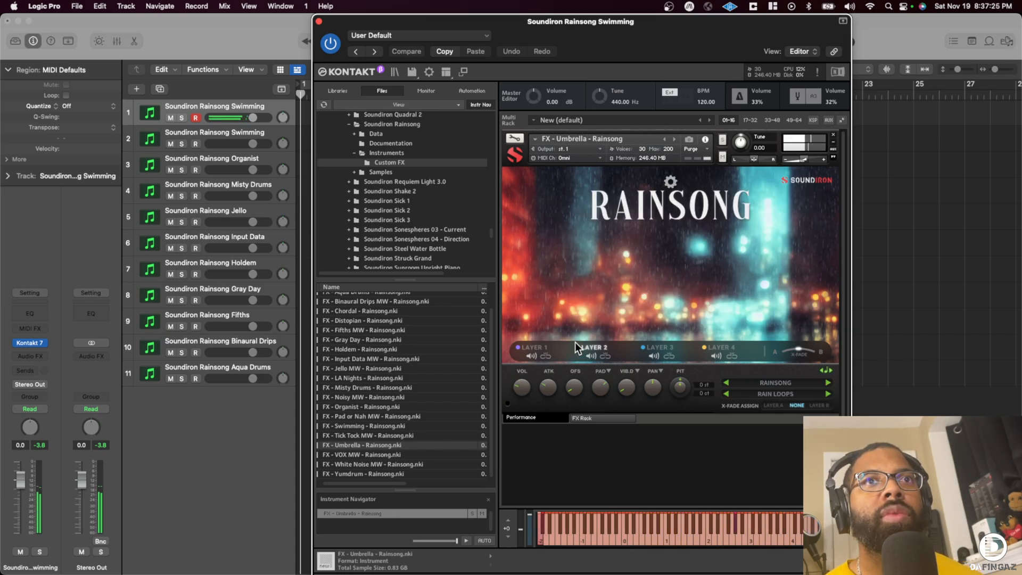
{"action": "left_click", "coordinate": [388, 455]}
{"action": "left_click_drag", "start_coordinate": [664, 290], "coordinate": [665, 291]}
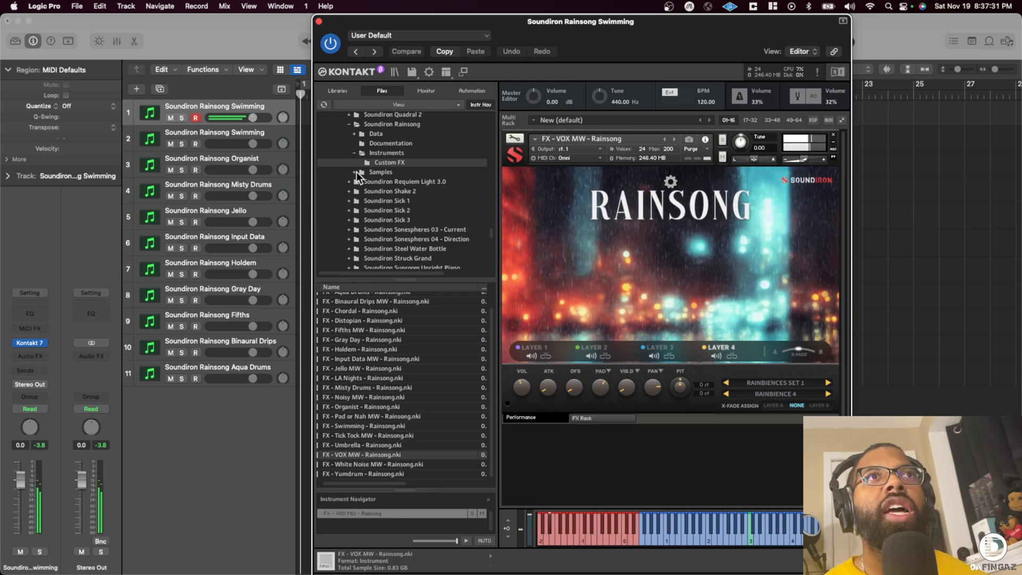
- Rename the first track as Soundiron Rainsong VOX and duplicate it
{"action": "double_click", "coordinate": [258, 108]}
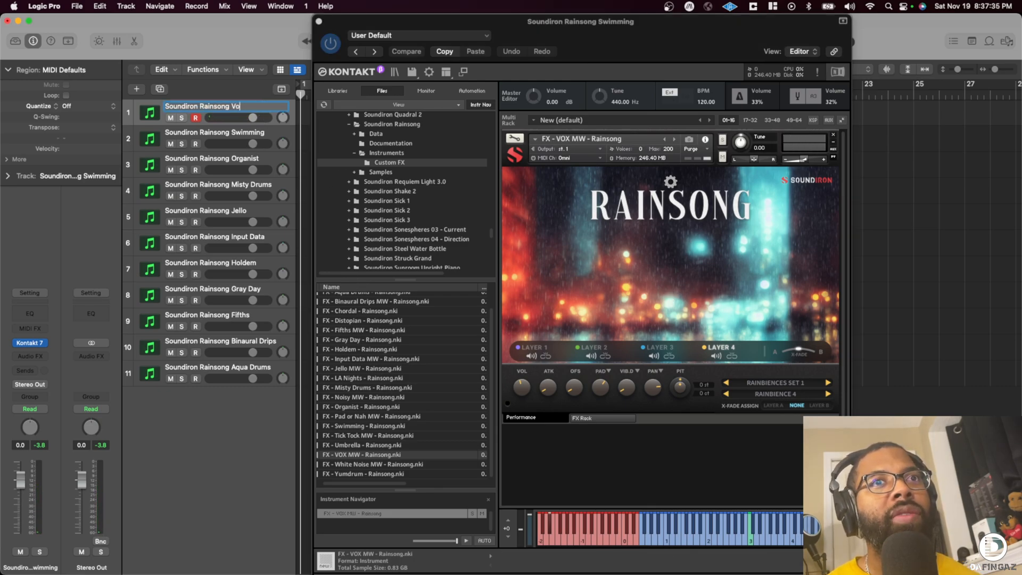
{"action": "type", "text": "Soundiron Rainsong VOX"}
{"action": "key", "text": "Return"}
{"action": "key", "text": "cmd+d"}
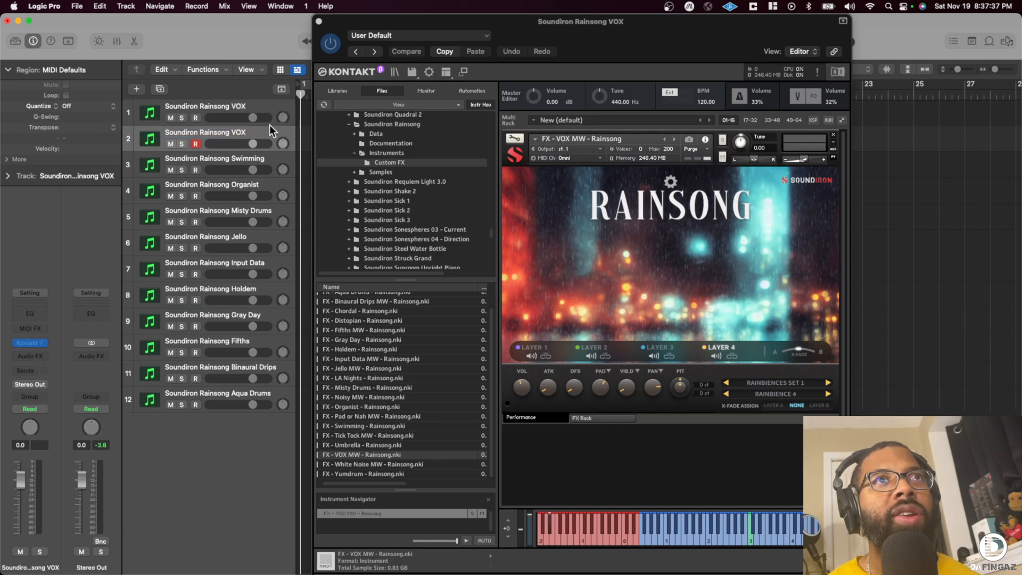
- Replace the first VOX track's instrument with FX - White Noise MW
{"action": "left_click", "coordinate": [229, 106]}
{"action": "left_click", "coordinate": [369, 464]}
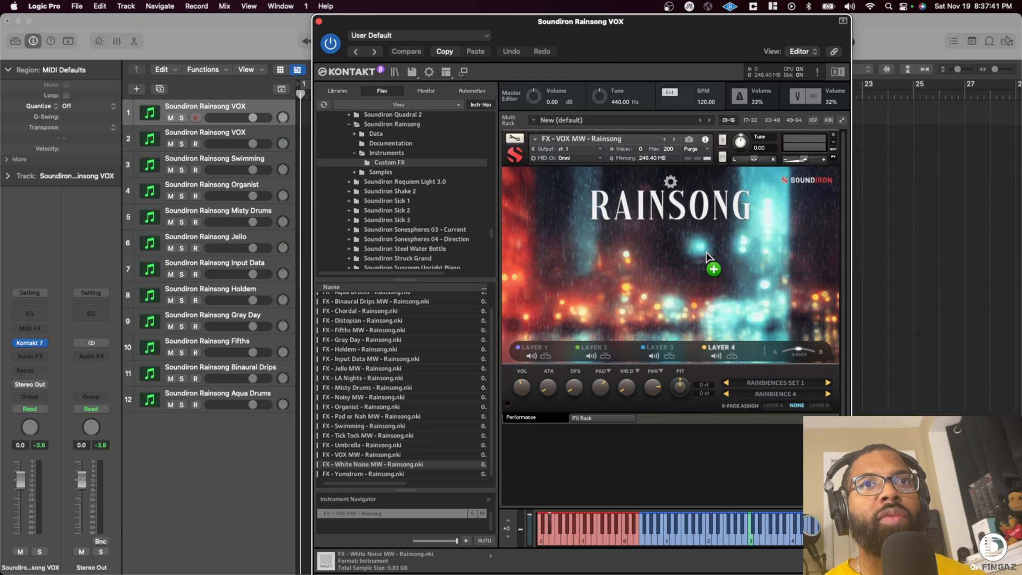
{"action": "left_click_drag", "start_coordinate": [706, 253], "coordinate": [706, 253]}
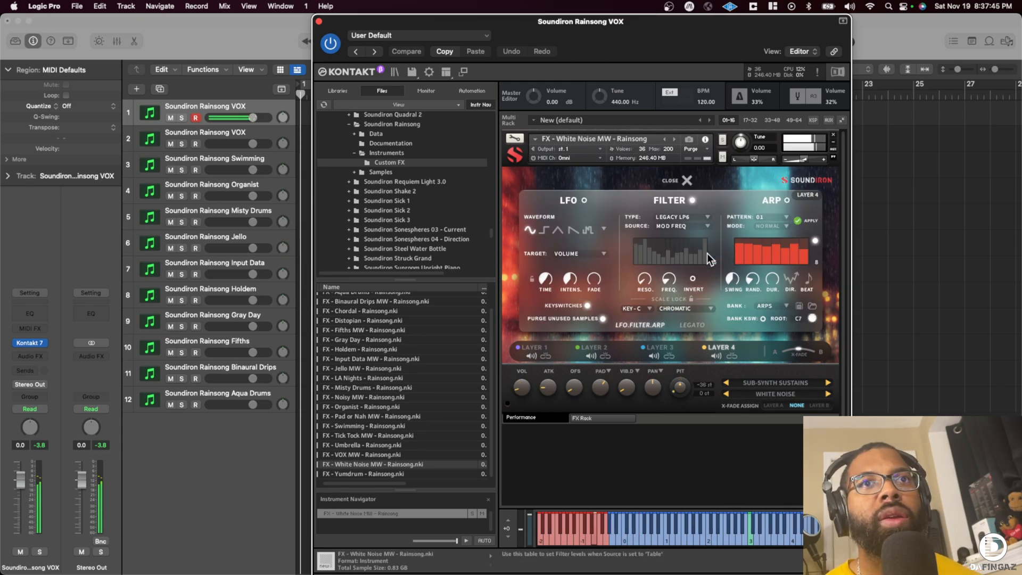
- Rename the first track as Soundiron Rainsong White Noise and duplicate it
{"action": "double_click", "coordinate": [233, 109]}
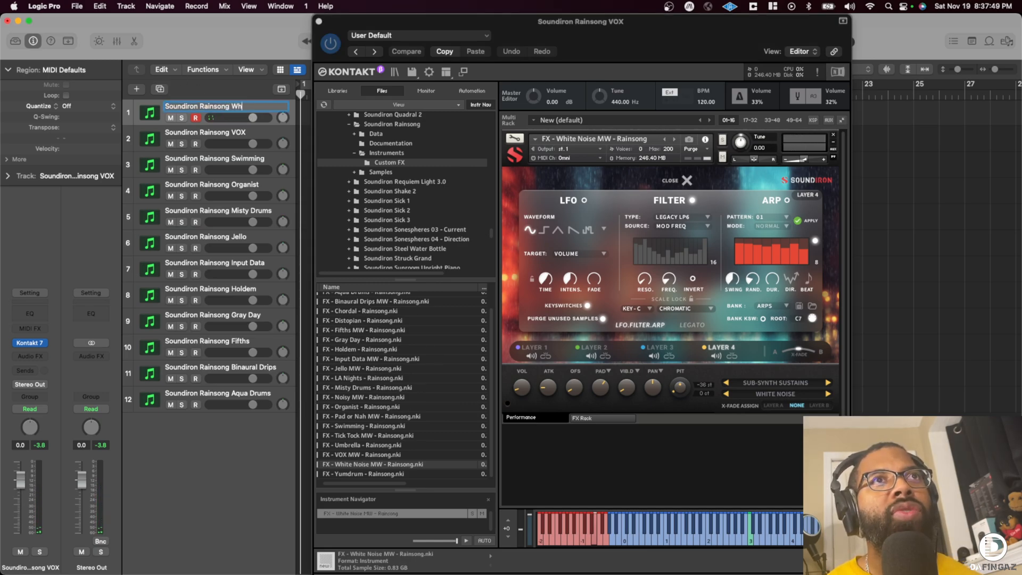
{"action": "type", "text": "White Noise"}
{"action": "key", "text": "Return"}
{"action": "left_click", "coordinate": [400, 470]}
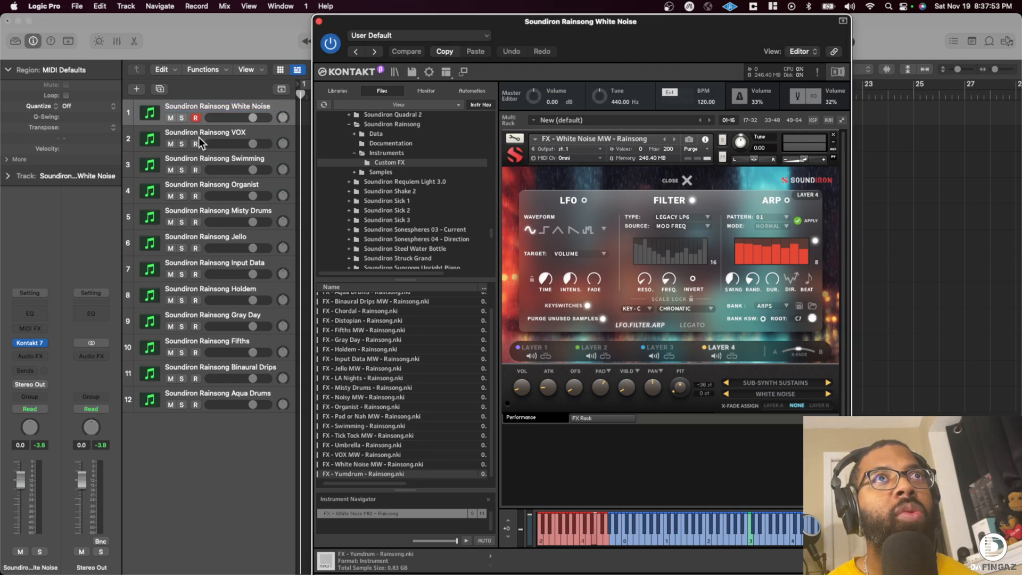
{"action": "key", "text": "cmd+d"}
{"action": "left_click", "coordinate": [218, 105]}
- Load FX - Yumdrum on the first White Noise track, rename that track as Soundiron Rainsong Yumdrum and close the plug-in window
{"action": "left_click_drag", "start_coordinate": [391, 472], "coordinate": [446, 370]}
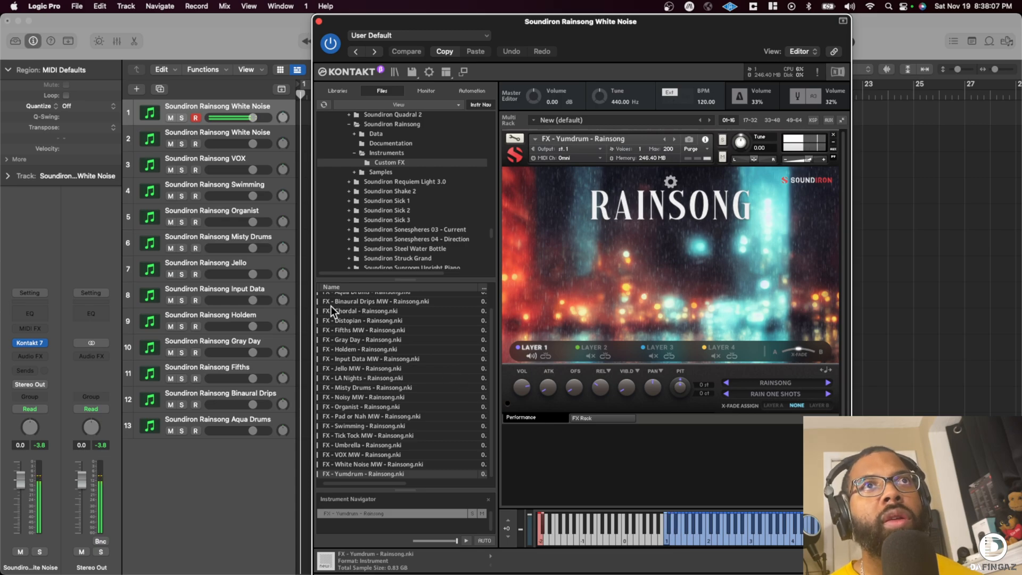
{"action": "double_click", "coordinate": [241, 105]}
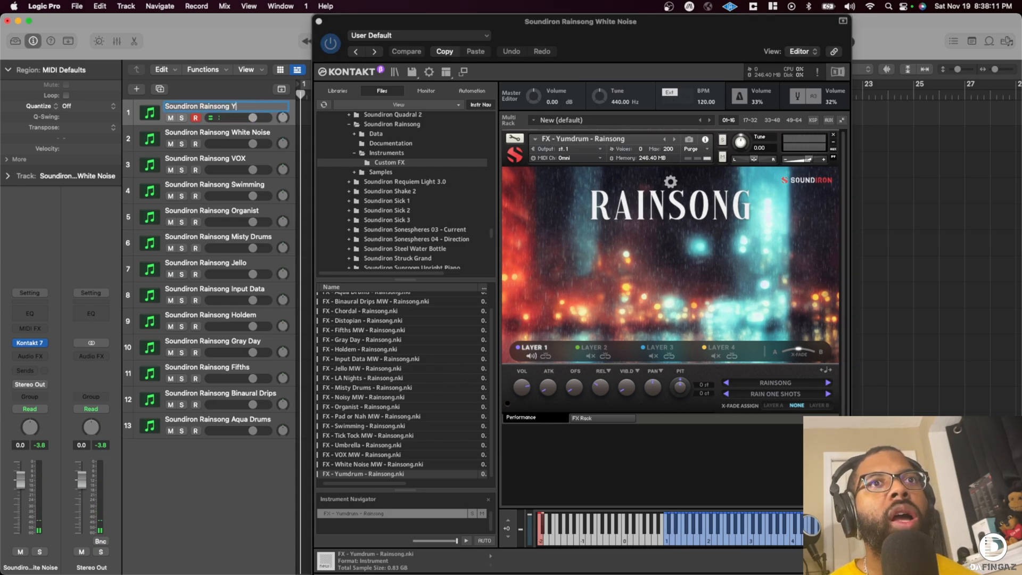
{"action": "type", "text": "rum"}
{"action": "key", "text": "Return"}
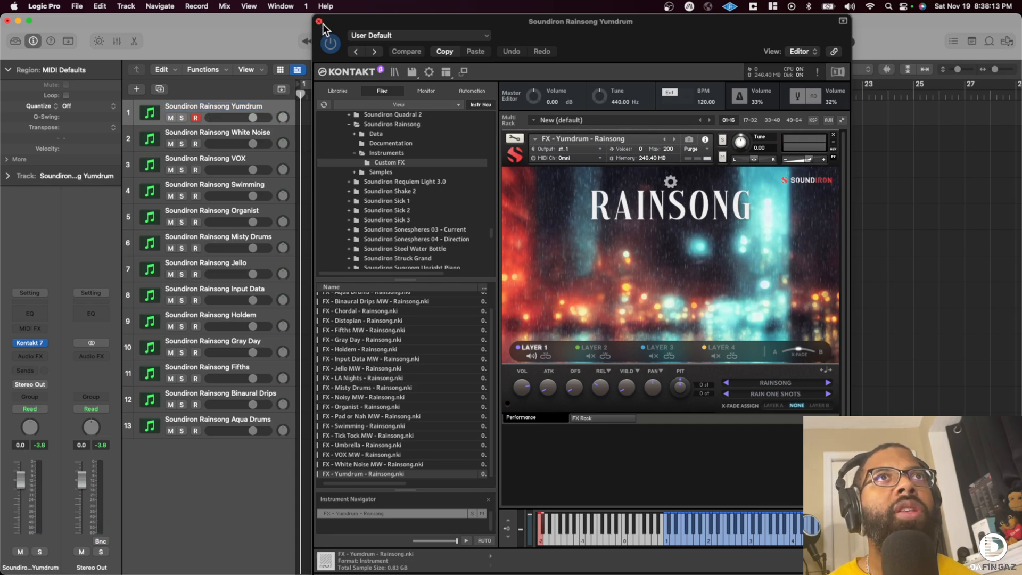
{"action": "left_click", "coordinate": [320, 22]}
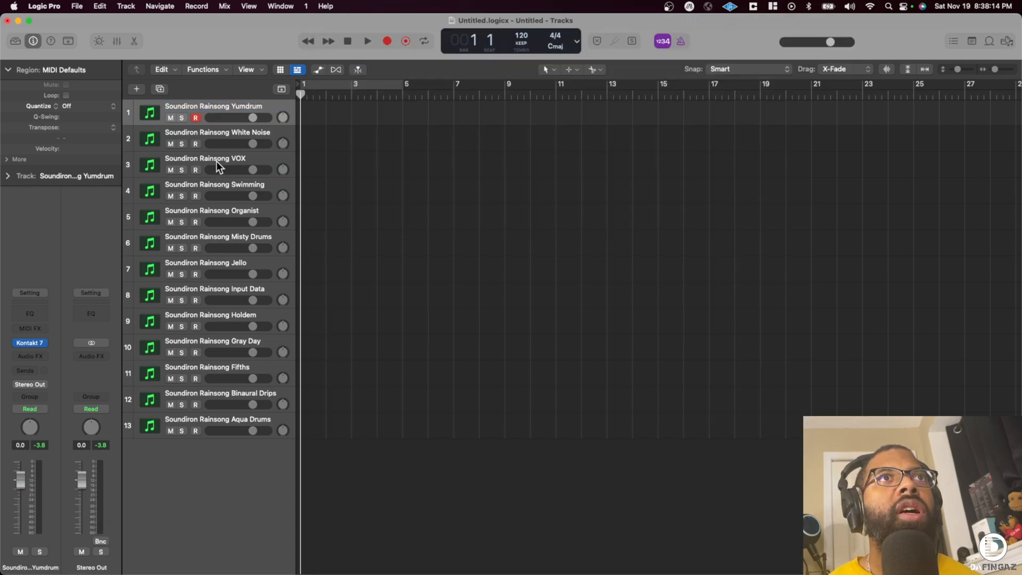
- Audition the White Noise and VOX tracks, set the project tempo to 100 and rehearse the VOX part with the metronome on
{"action": "left_click", "coordinate": [218, 132]}
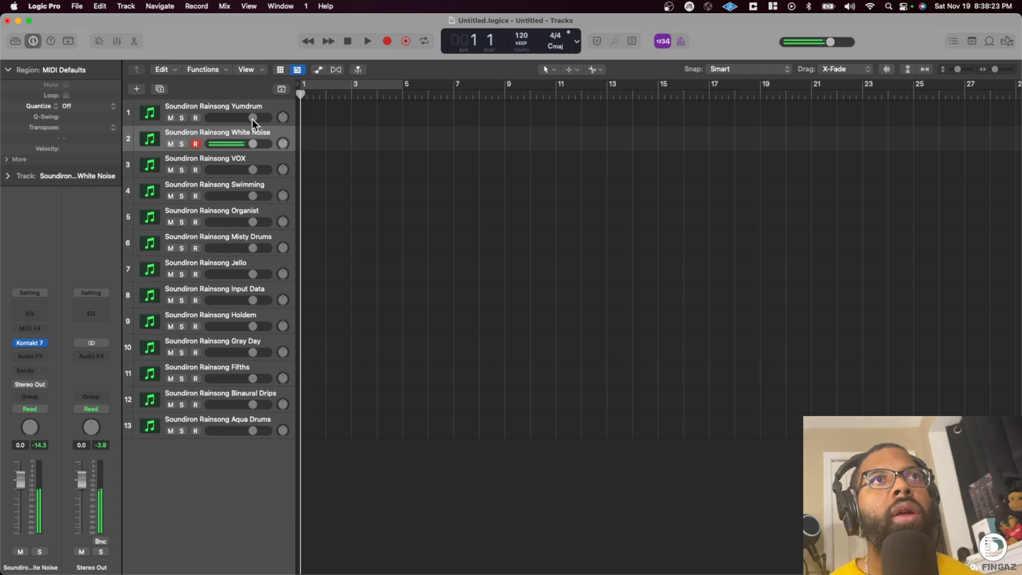
{"action": "left_click", "coordinate": [217, 159]}
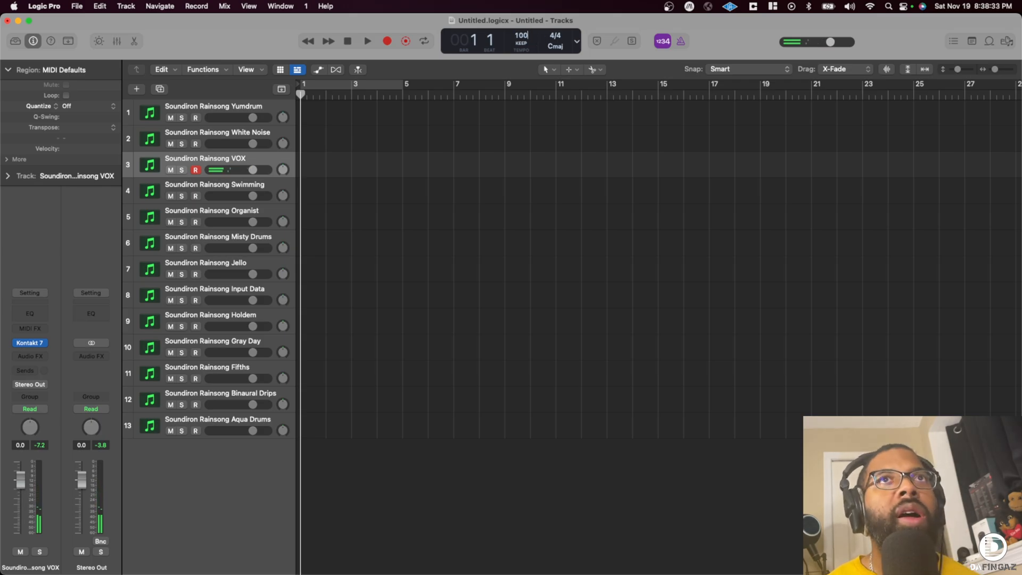
{"action": "left_click", "coordinate": [682, 41]}
{"action": "key", "text": "space"}
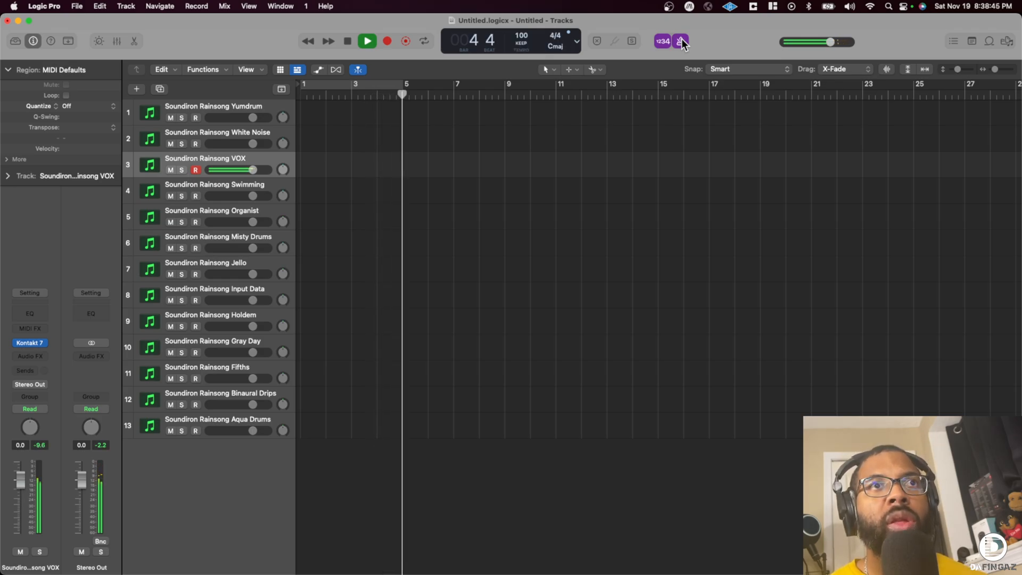
{"action": "key", "text": "space"}
{"action": "key", "text": "Return"}
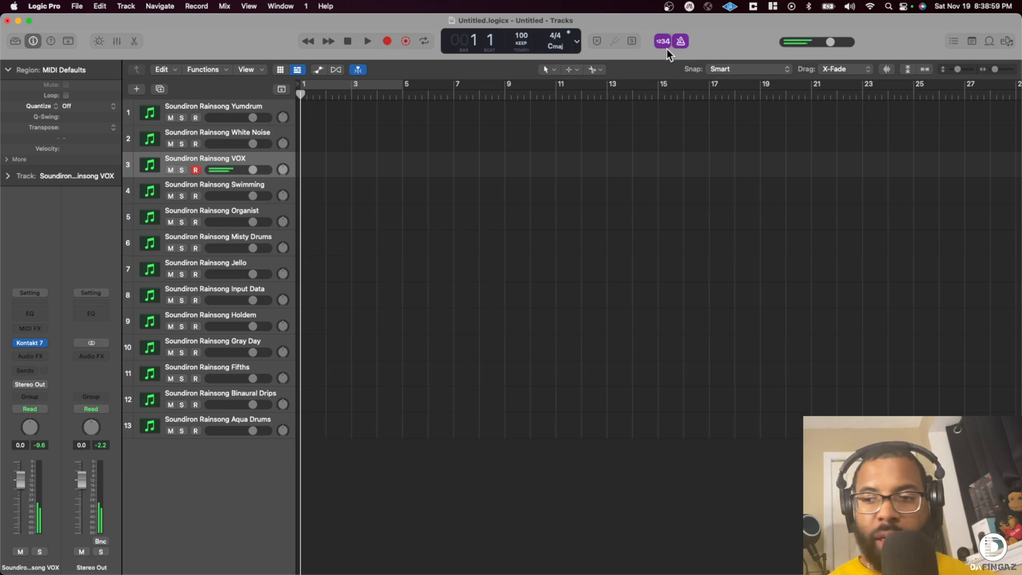
- Record a four-bar part on the VOX track from bar 1 and quantize the region to 1/4 Note
{"action": "key", "text": "r"}
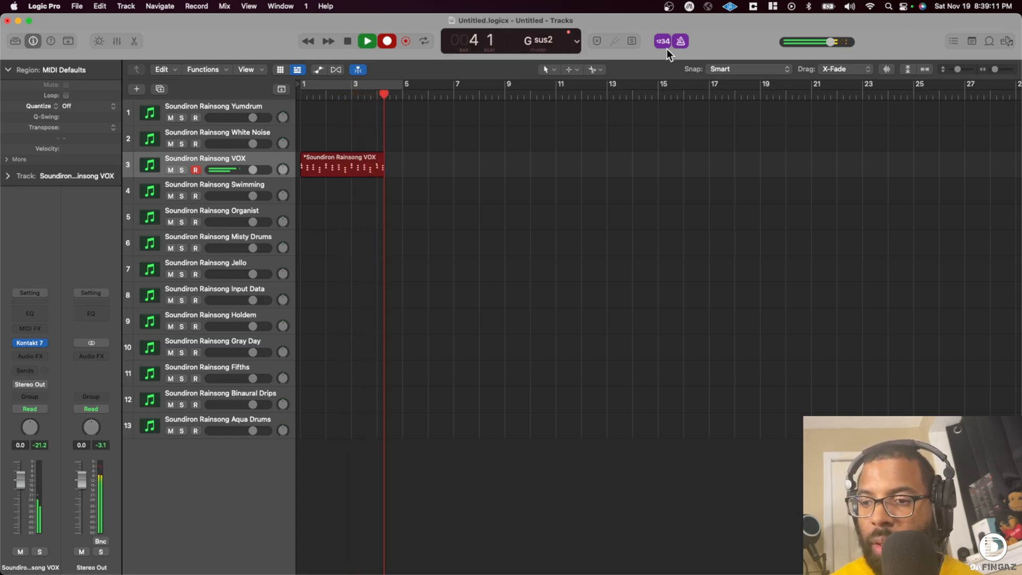
{"action": "key", "text": "space"}
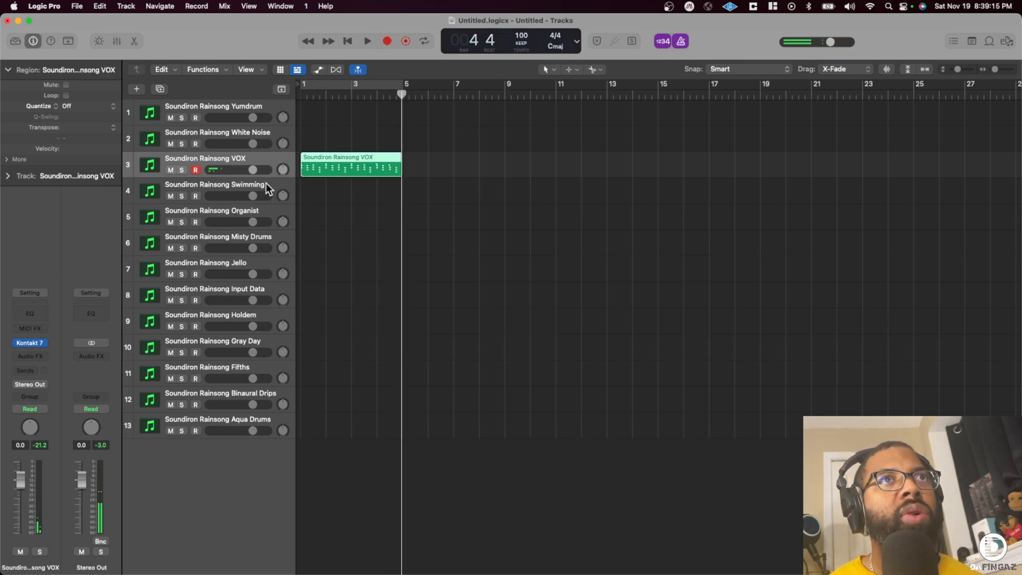
{"action": "key", "text": "Return"}
{"action": "key", "text": "space"}
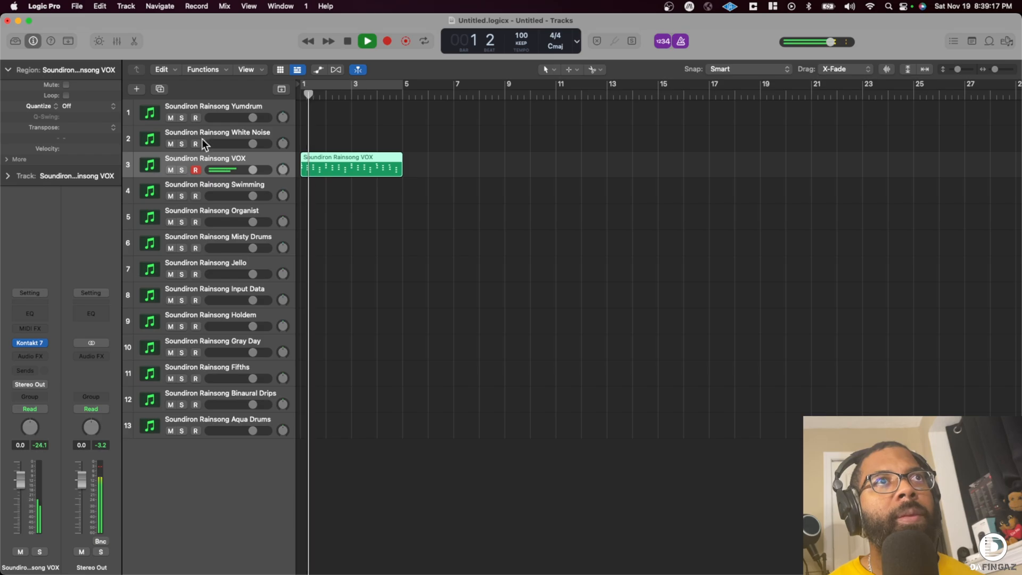
{"action": "left_click", "coordinate": [88, 109]}
{"action": "left_click", "coordinate": [86, 145]}
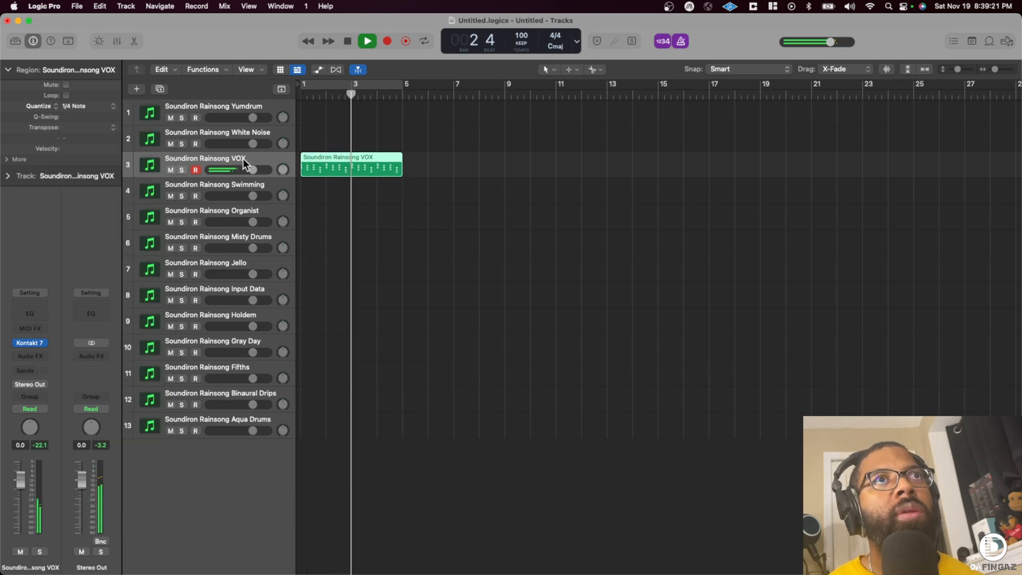
- Record a second VOX part from bar 5 to bar 9 and quantize the region to 1/8 Note
{"action": "key", "text": "r"}
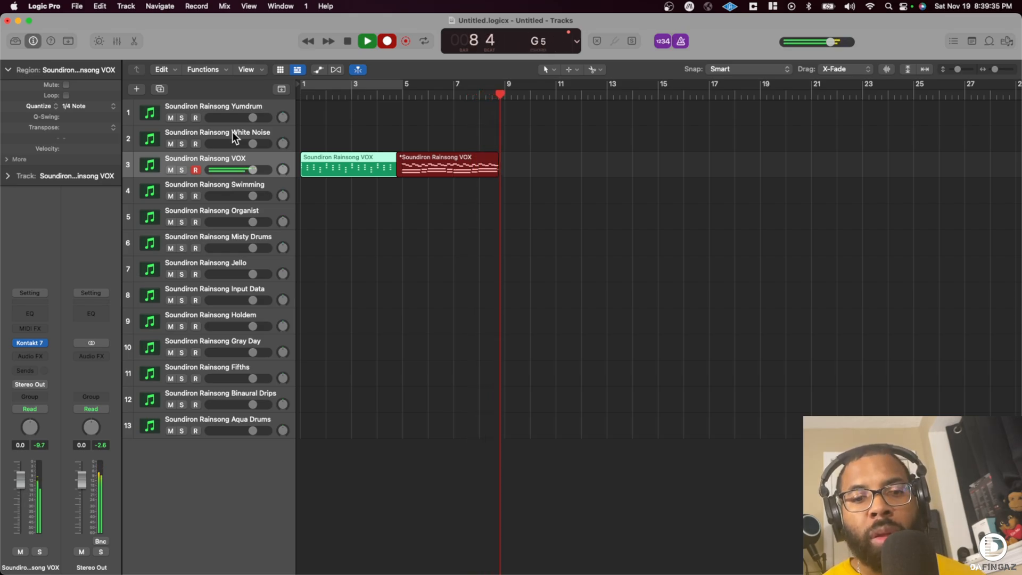
{"action": "key", "text": "space"}
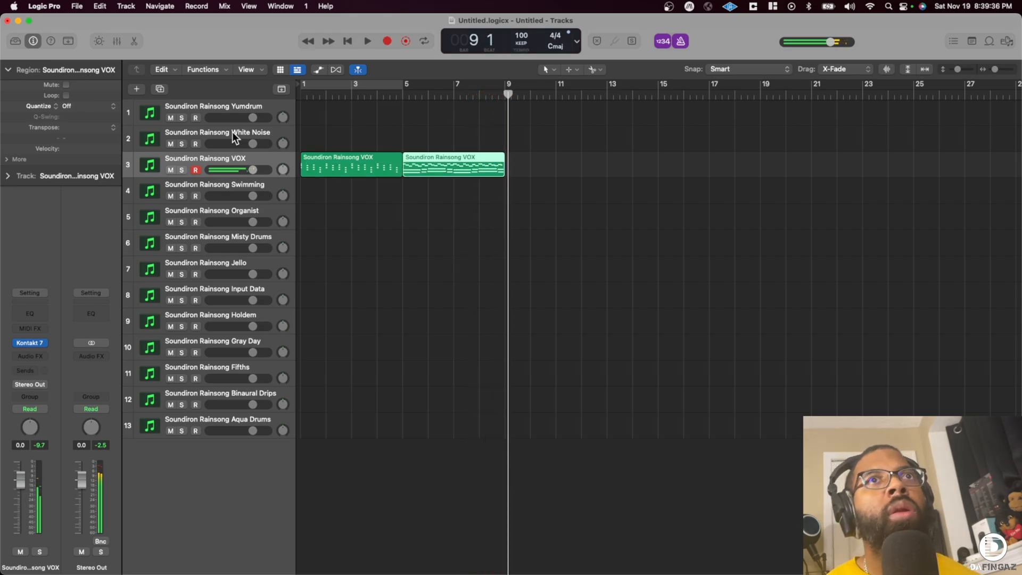
{"action": "left_click", "coordinate": [73, 106]}
{"action": "left_click", "coordinate": [94, 155]}
- Play the arrangement from the beginning and repeat the second VOX region once across bars 9 to 13
{"action": "key", "text": "Return"}
{"action": "key", "text": "space"}
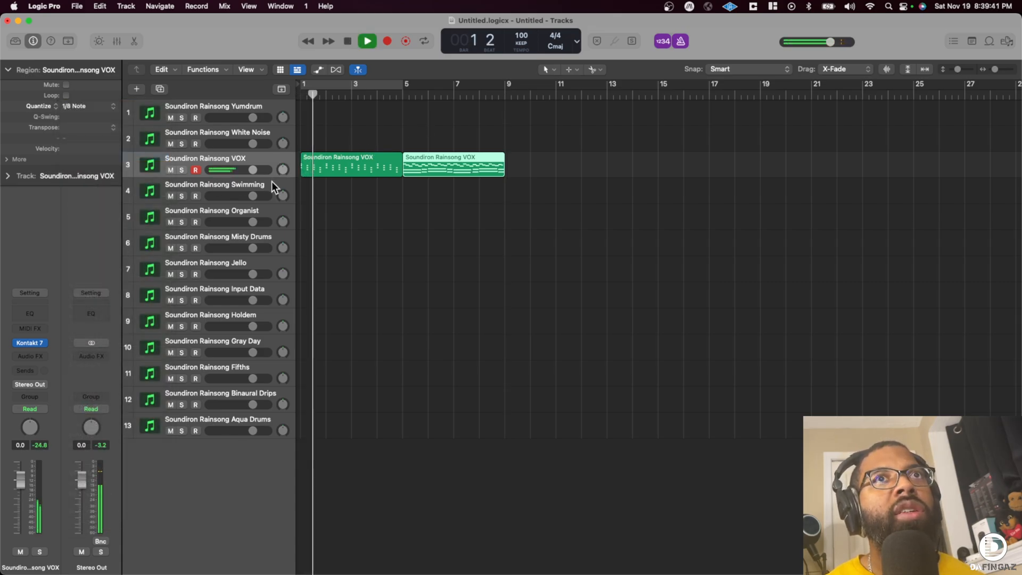
{"action": "key", "text": "super+r"}
- Audition the Swimming, Yumdrum and White Noise tracks against the VOX playback and return the playhead to the beginning
{"action": "key", "text": "space"}
{"action": "left_click", "coordinate": [228, 181]}
{"action": "key", "text": "space"}
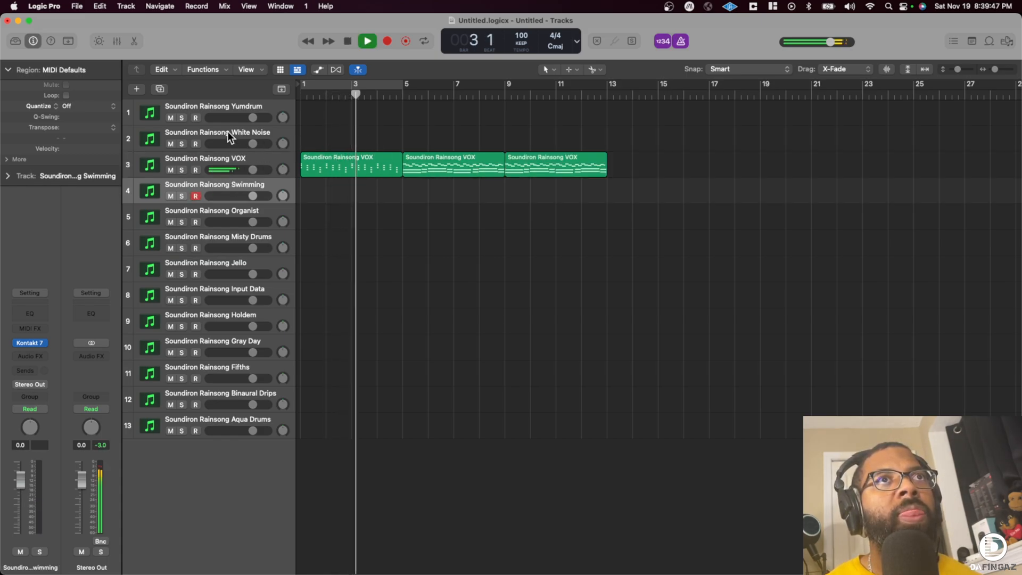
{"action": "left_click", "coordinate": [228, 109]}
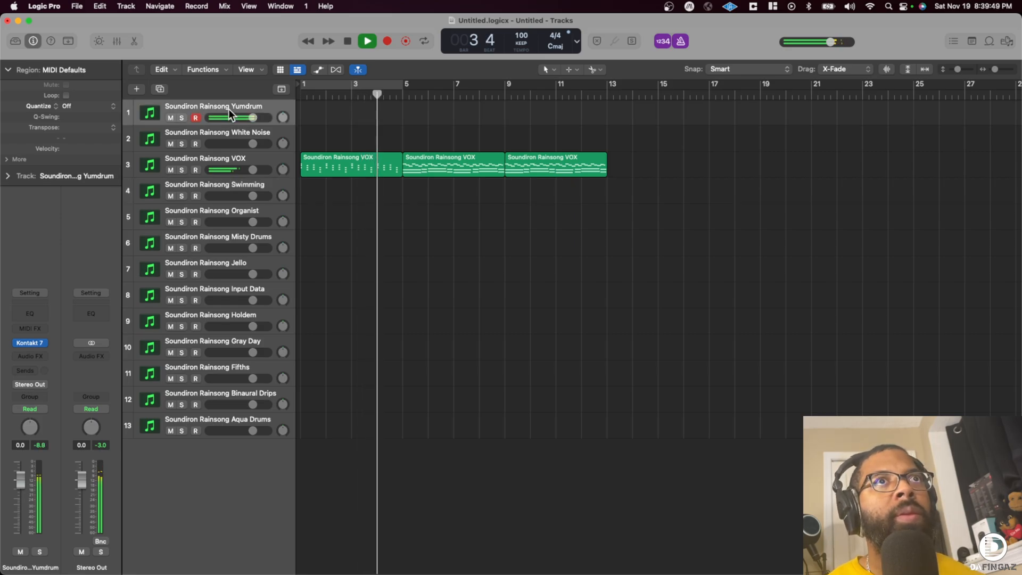
{"action": "left_click", "coordinate": [224, 132]}
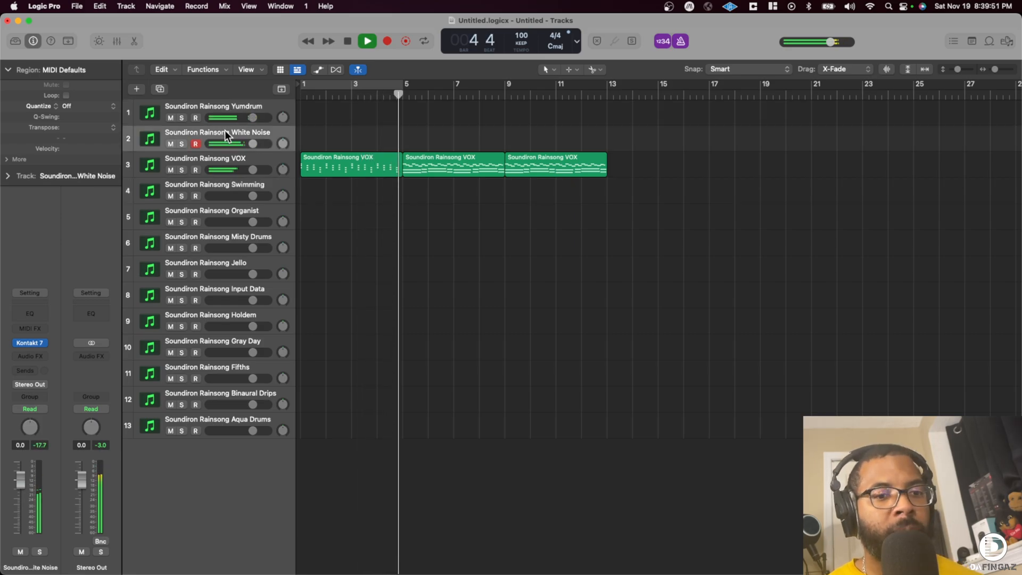
{"action": "key", "text": "space"}
{"action": "key", "text": "Return"}
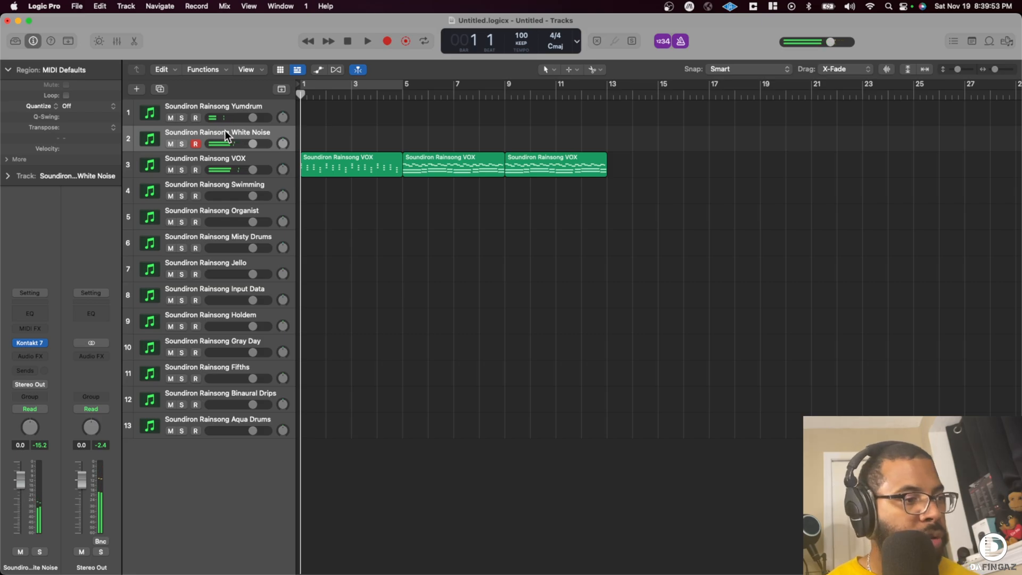
- Record the White Noise part in two passes between bars 4 and 13 and quantize the merged region to 1/8 Note
{"action": "key", "text": "r"}
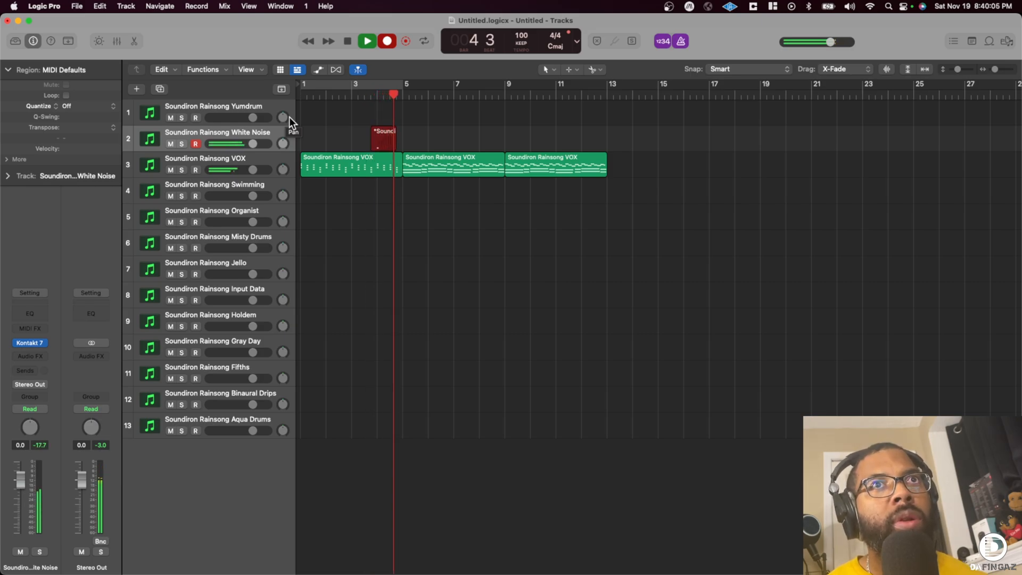
{"action": "key", "text": "space"}
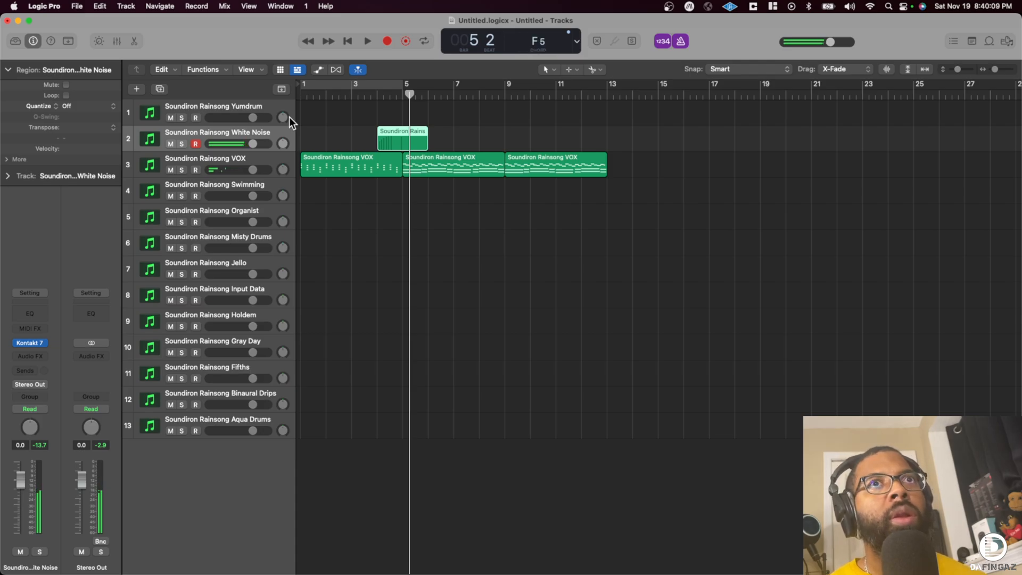
{"action": "left_click_drag", "start_coordinate": [384, 95], "coordinate": [381, 94]}
{"action": "key", "text": "r"}
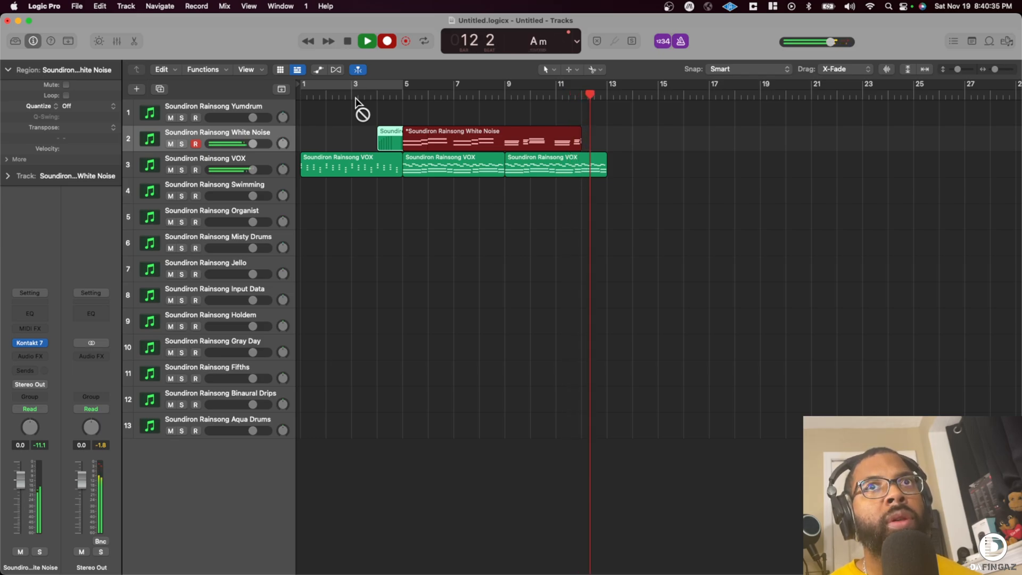
{"action": "key", "text": "space"}
{"action": "key", "text": "Return"}
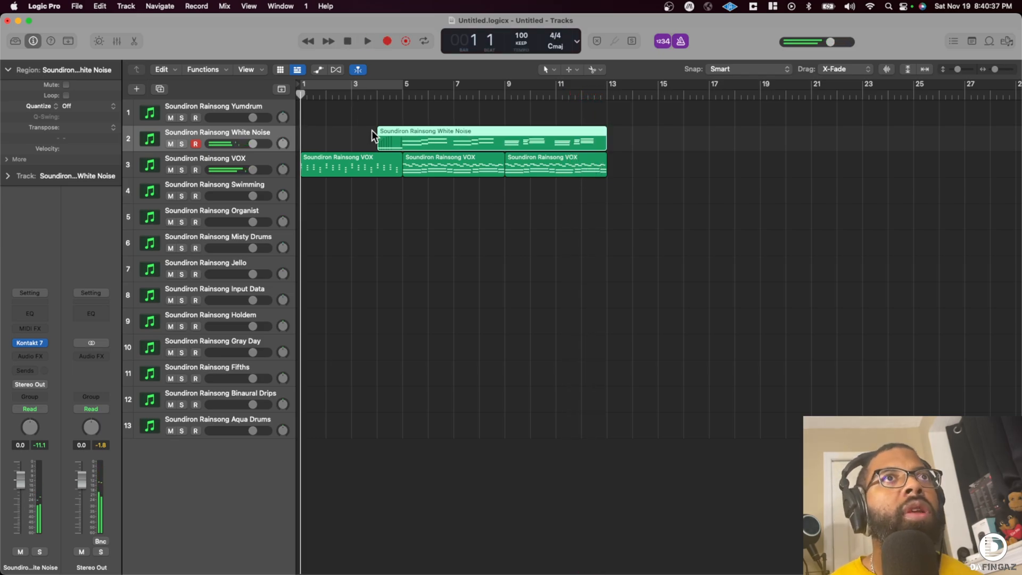
{"action": "left_click", "coordinate": [80, 106]}
{"action": "left_click", "coordinate": [91, 156]}
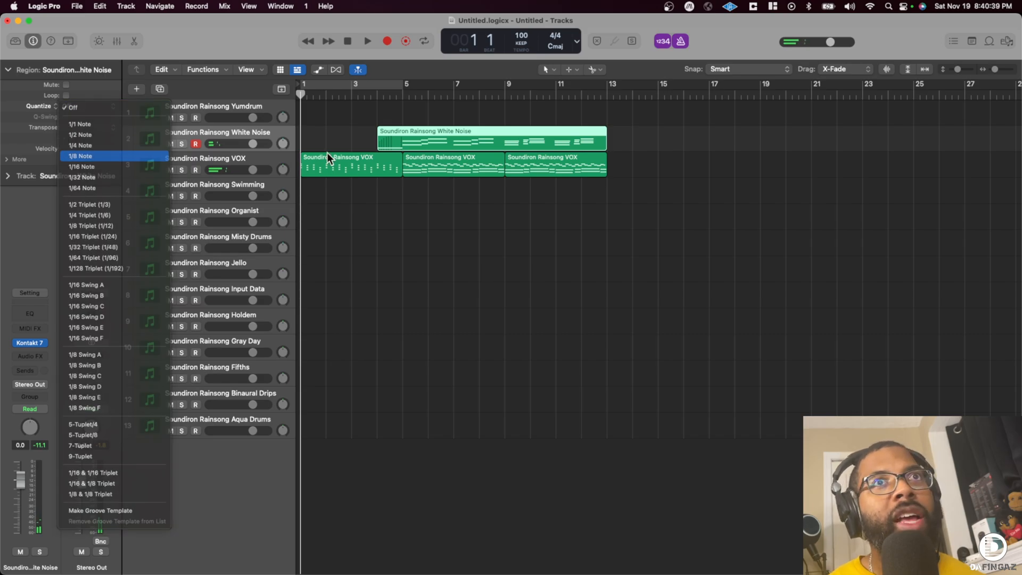
- Play the arrangement from the beginning and audition the Swimming track over it
{"action": "key", "text": "space"}
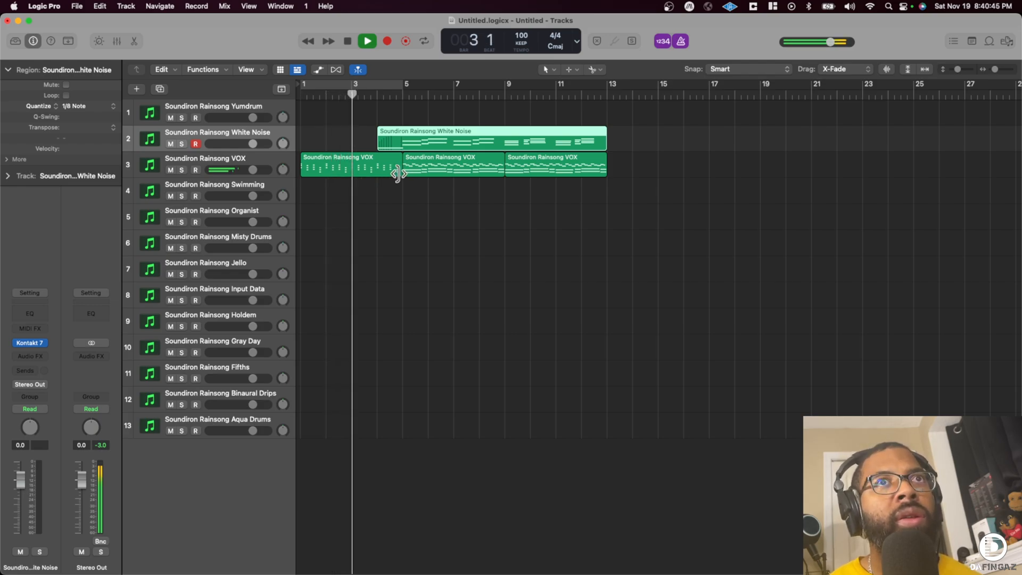
{"action": "left_click", "coordinate": [216, 190]}
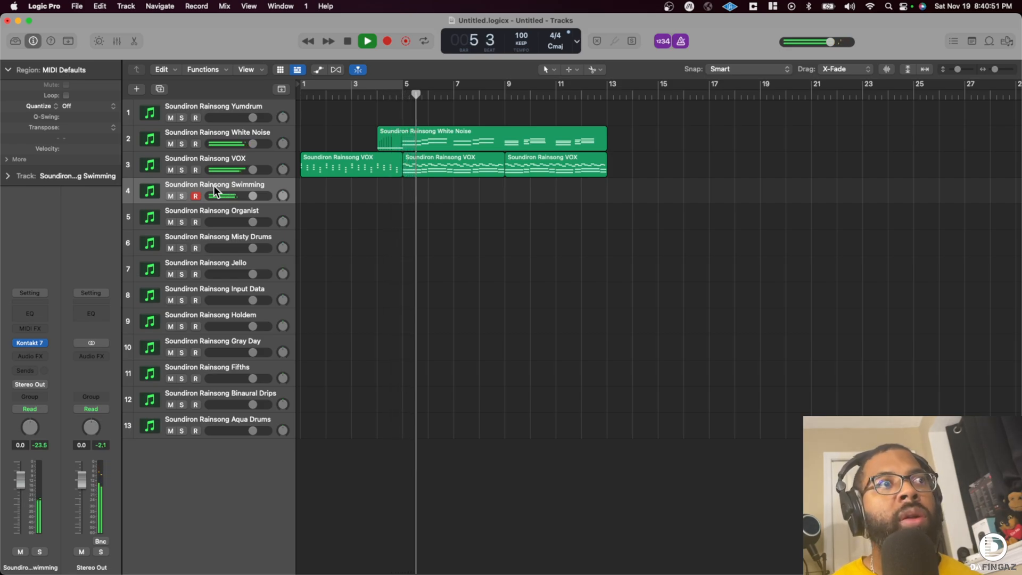
{"action": "key", "text": "space"}
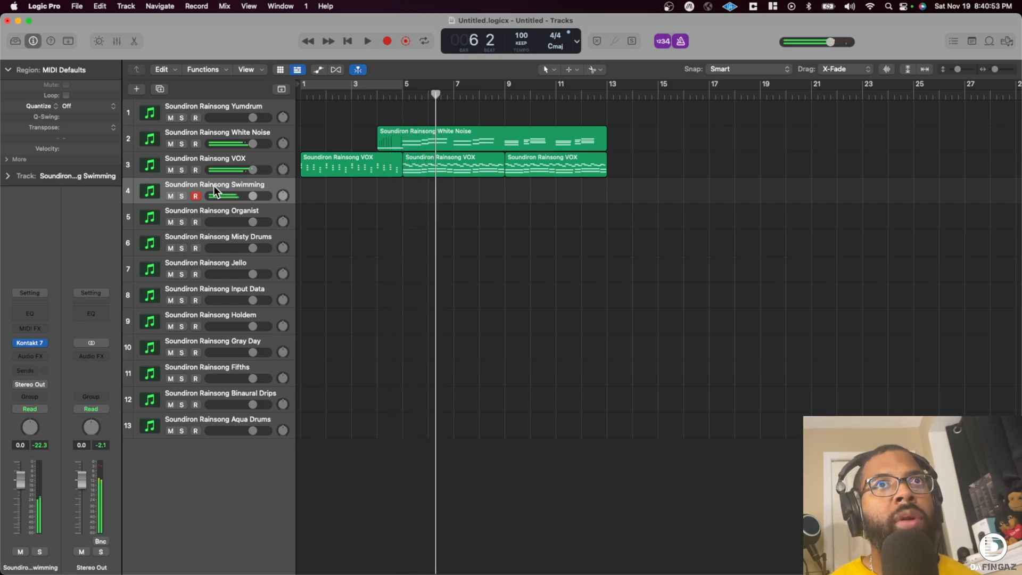
- Record a Swimming part over bars 5 to 13, starting the playhead at bar 4, and quantize the region to 1/8 Note
{"action": "left_click", "coordinate": [380, 96]}
{"action": "left_click", "coordinate": [377, 96]}
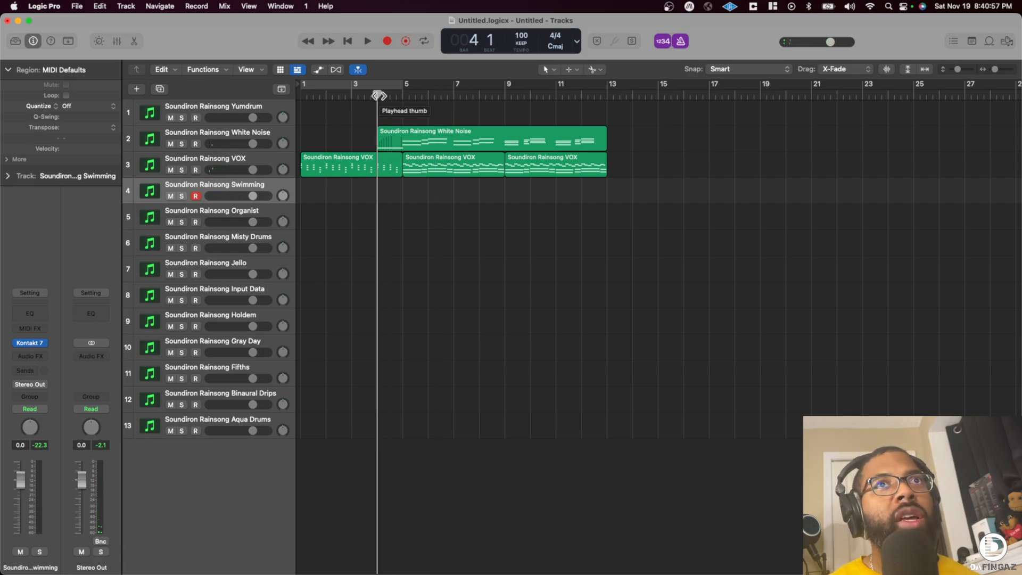
{"action": "key", "text": "r"}
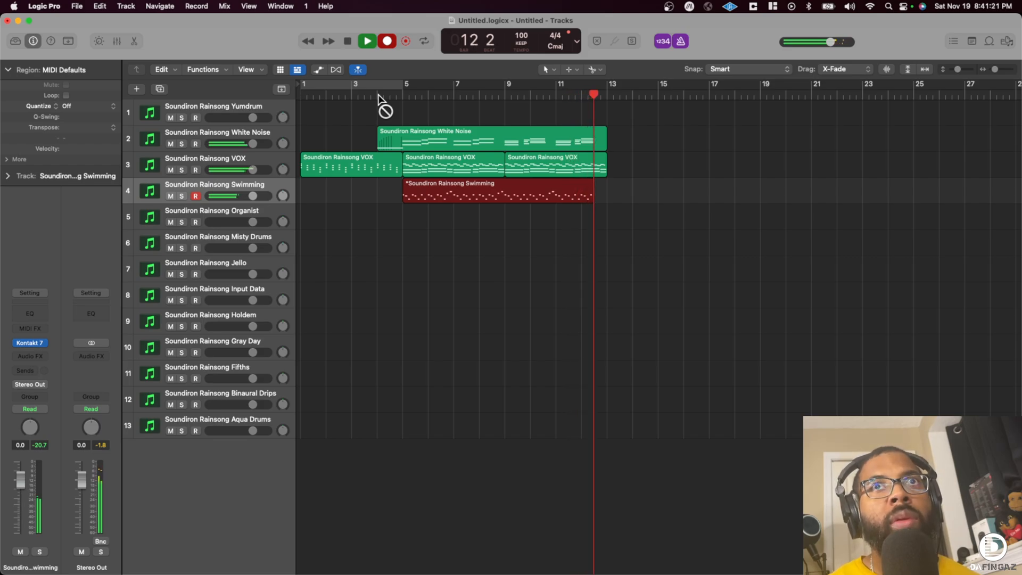
{"action": "key", "text": "space"}
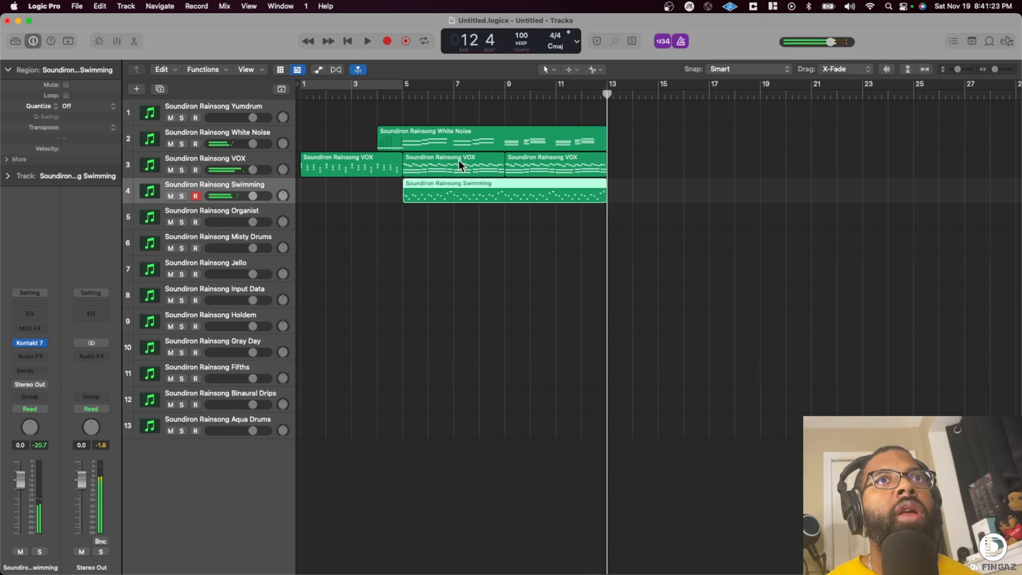
{"action": "left_click", "coordinate": [74, 106]}
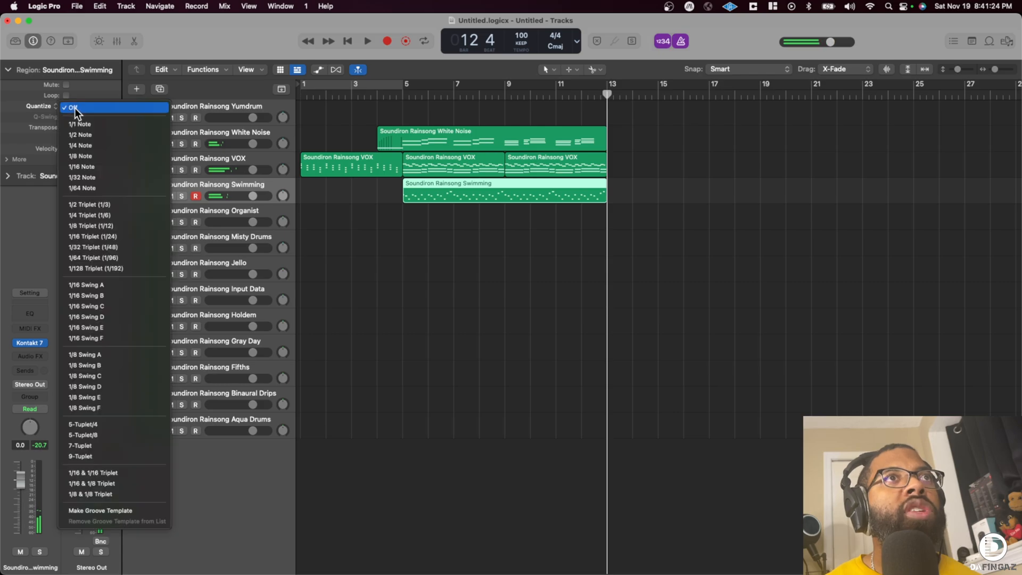
{"action": "left_click", "coordinate": [85, 155]}
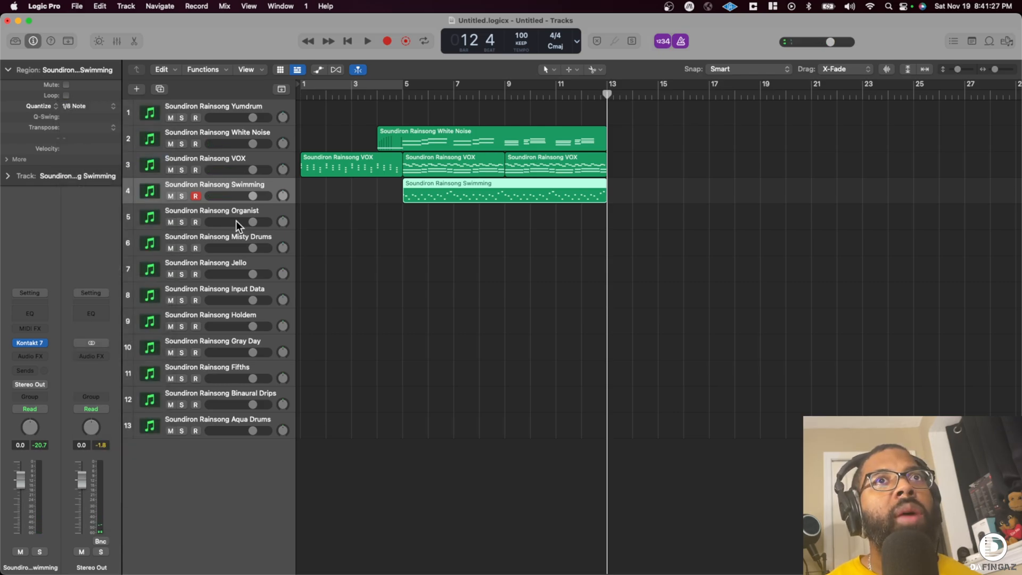
- Audition the Organist track, record a part over bars 5 to 13 with the playhead starting in bar 4, and quantize it to 1/8 Note
{"action": "left_click", "coordinate": [217, 211]}
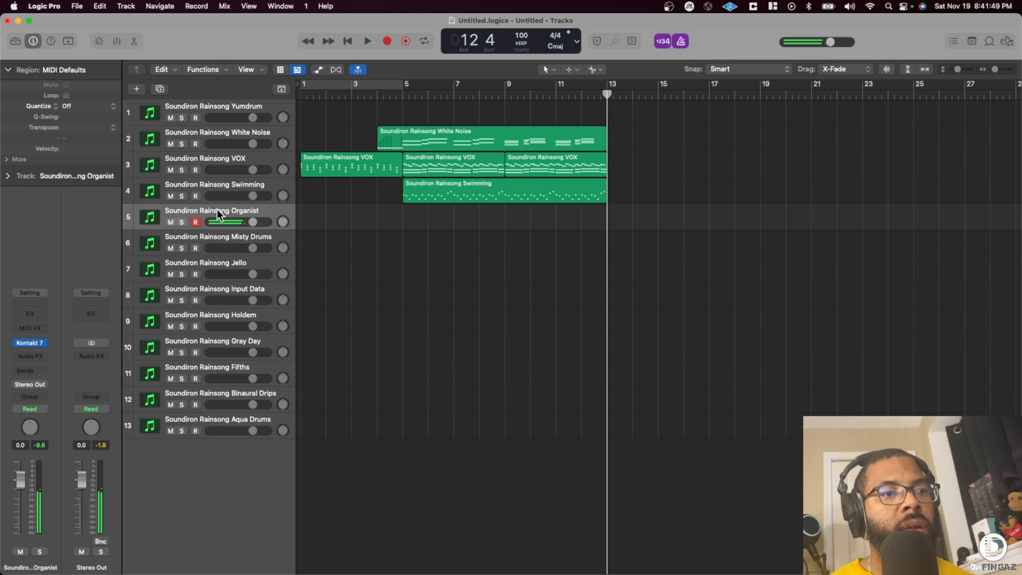
{"action": "key", "text": "super+Tab"}
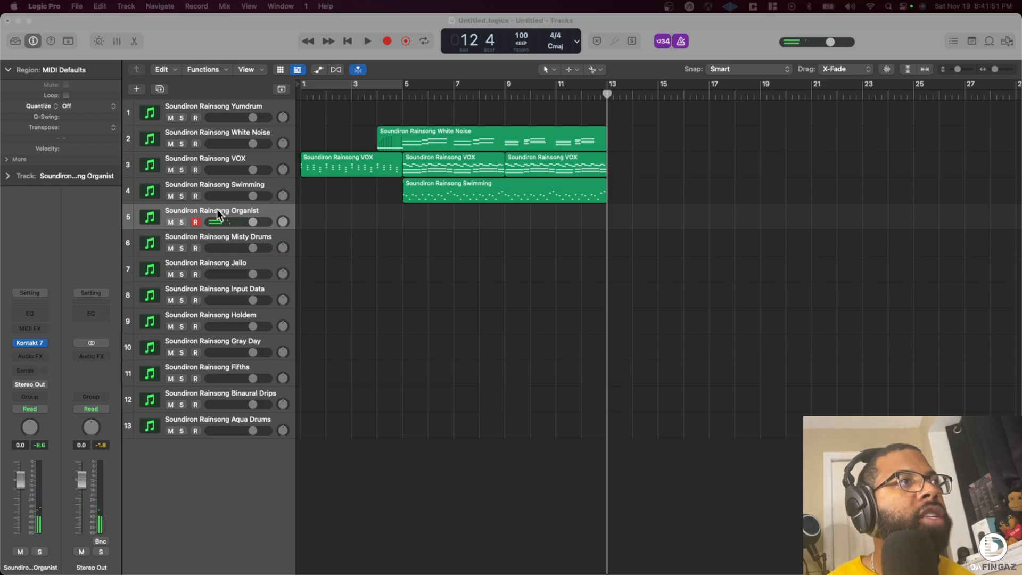
{"action": "key", "text": "super+Tab"}
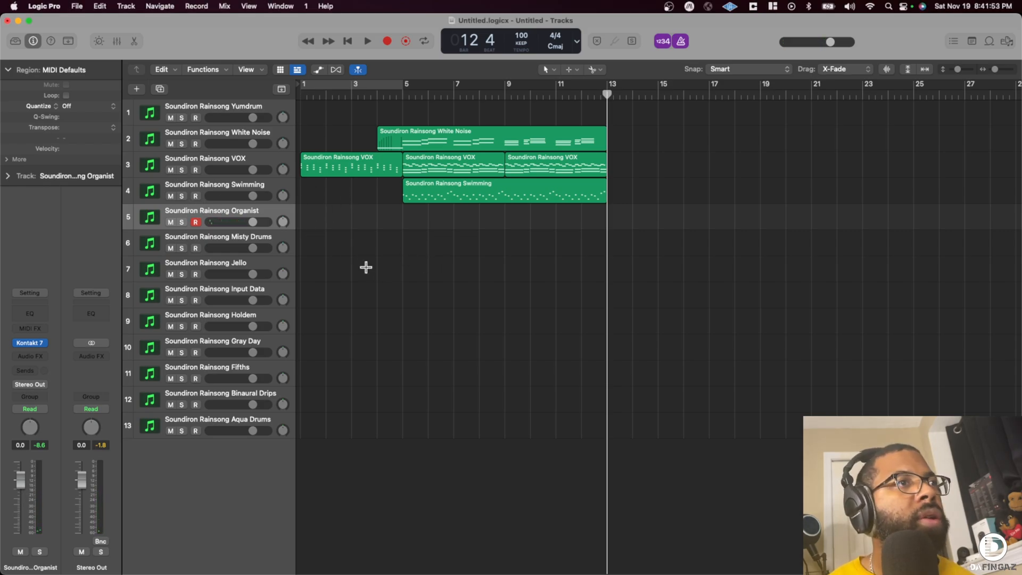
{"action": "key", "text": "super+Tab"}
{"action": "left_click", "coordinate": [391, 93]}
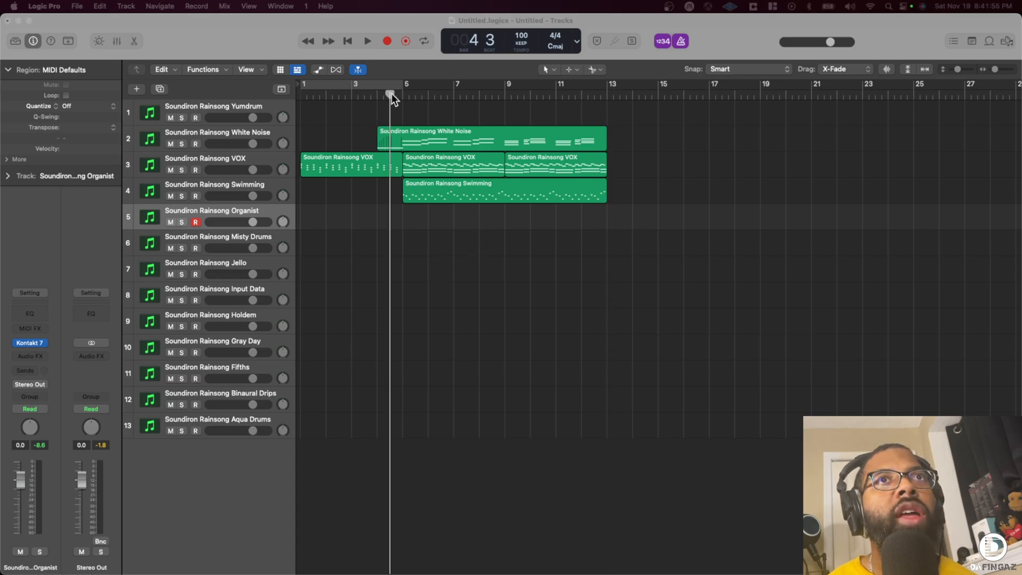
{"action": "key", "text": "r"}
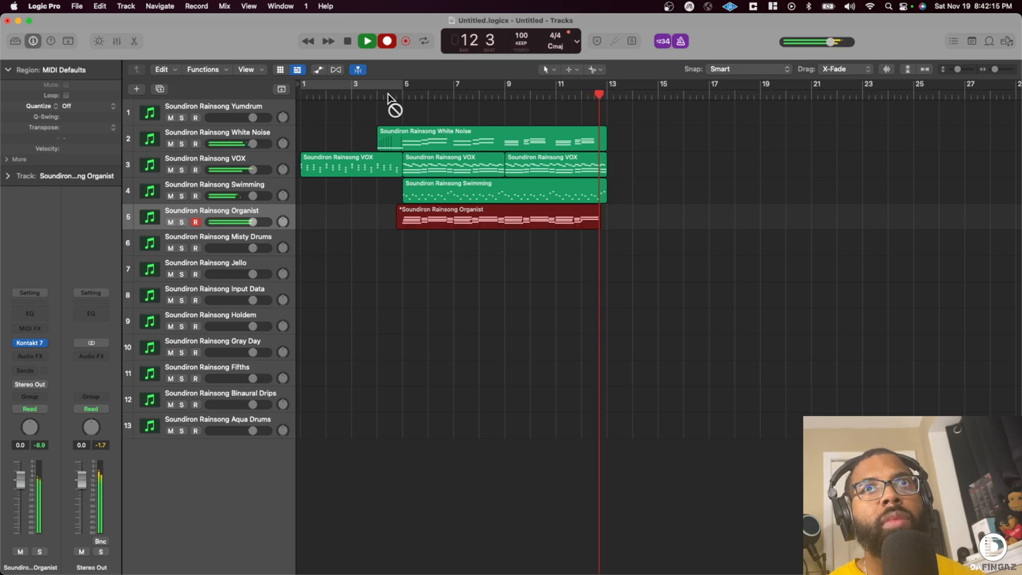
{"action": "key", "text": "space"}
{"action": "left_click", "coordinate": [79, 107]}
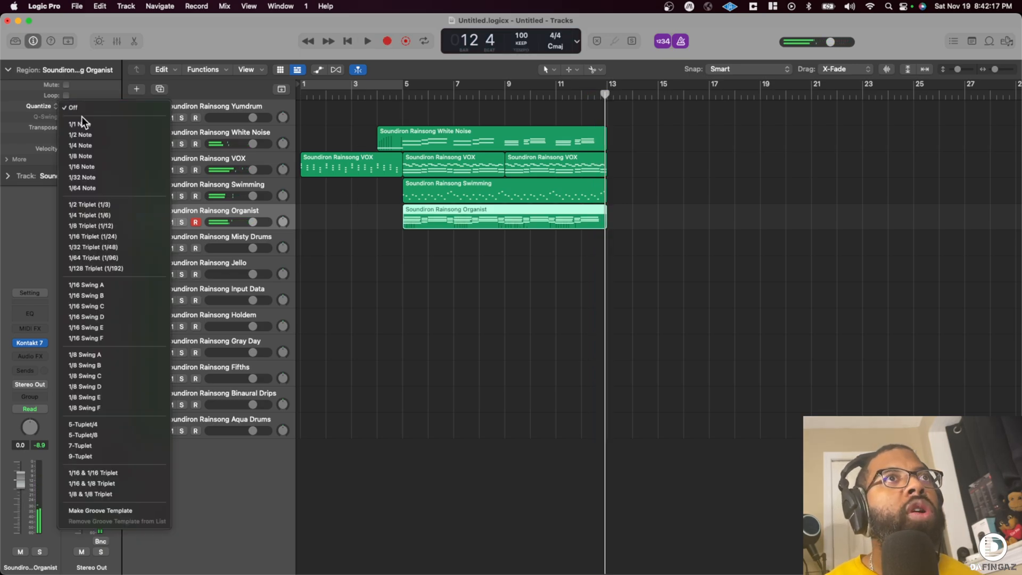
{"action": "left_click", "coordinate": [90, 156]}
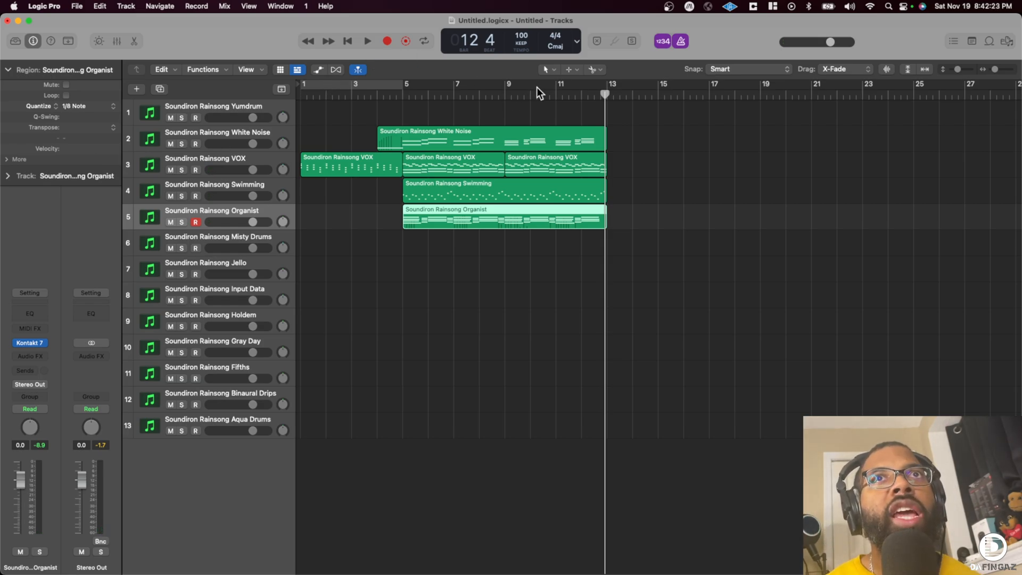
- Set the project key signature to A minor and move the Misty Drums track directly below Yumdrum
{"action": "left_click", "coordinate": [561, 44]}
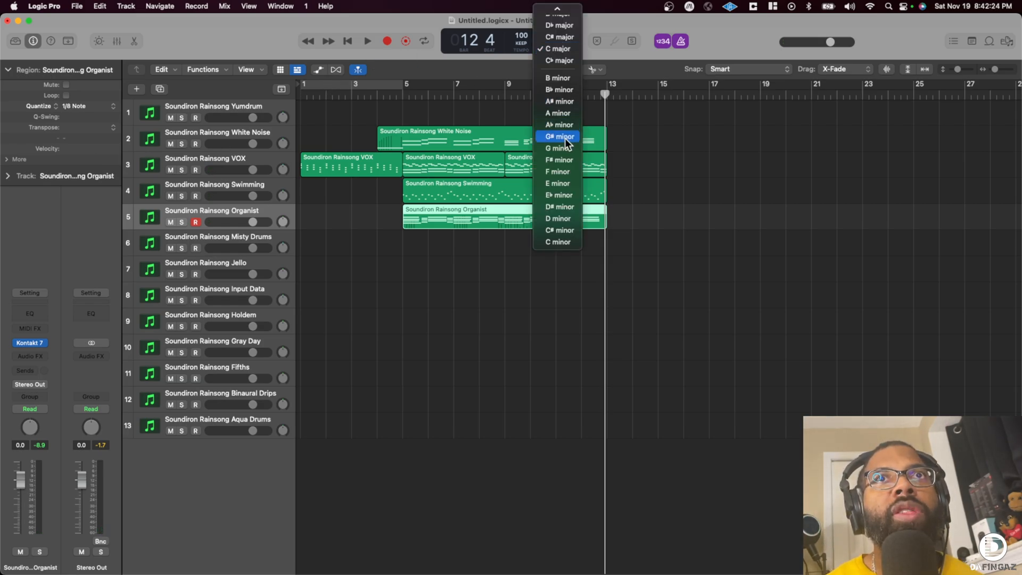
{"action": "left_click", "coordinate": [559, 112]}
{"action": "left_click", "coordinate": [217, 234]}
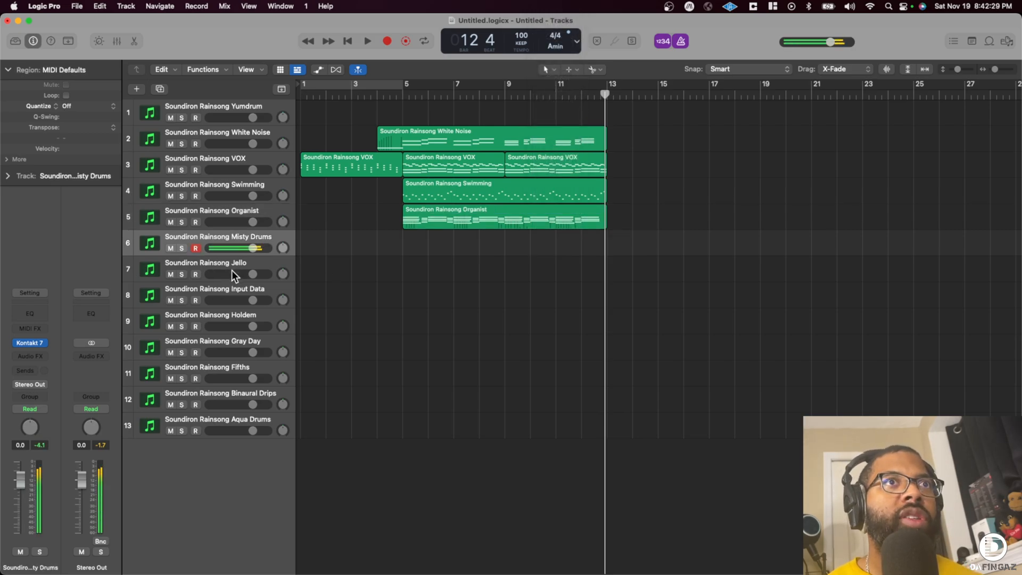
{"action": "left_click_drag", "start_coordinate": [224, 234], "coordinate": [224, 135]}
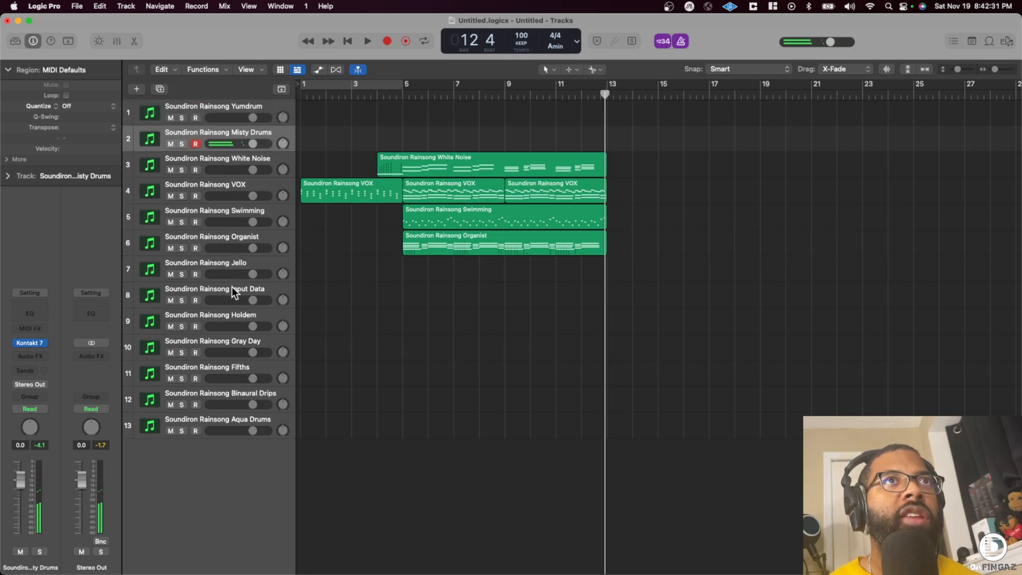
- Record a Jello part from the beginning of the arrangement to bar 5 and quantize the region to 1/8 Note
{"action": "left_click", "coordinate": [244, 264]}
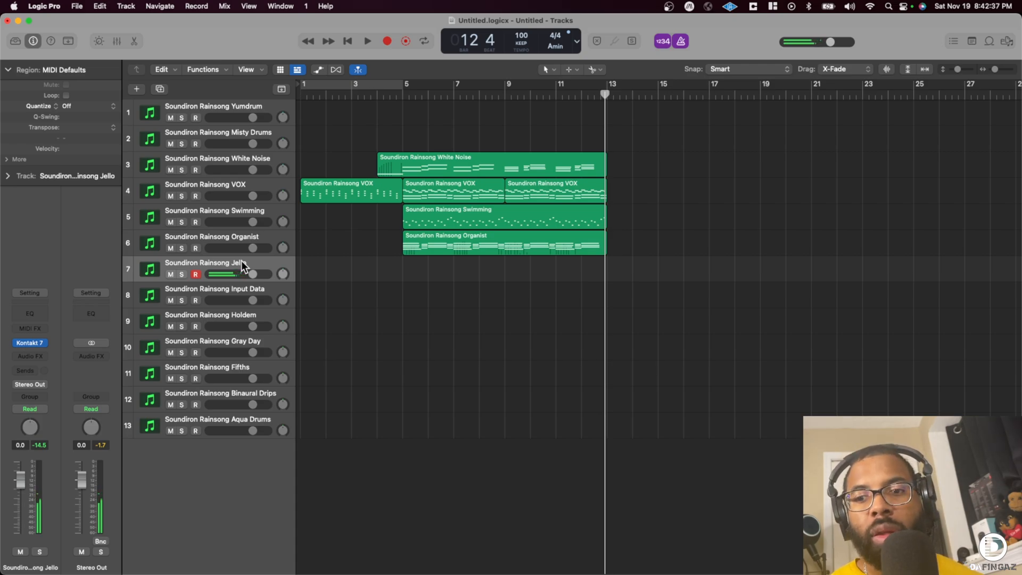
{"action": "key", "text": "Return"}
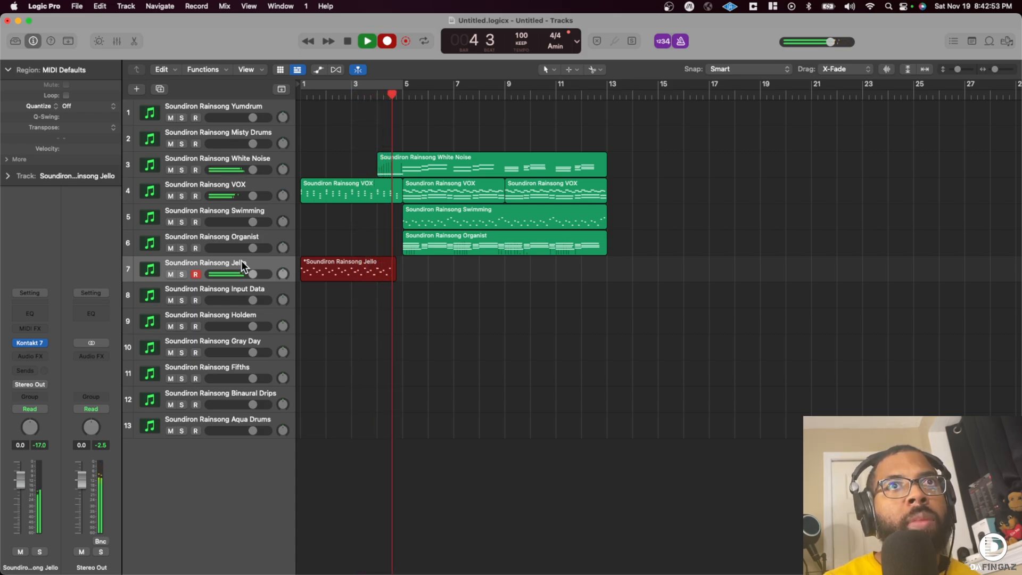
{"action": "key", "text": "space"}
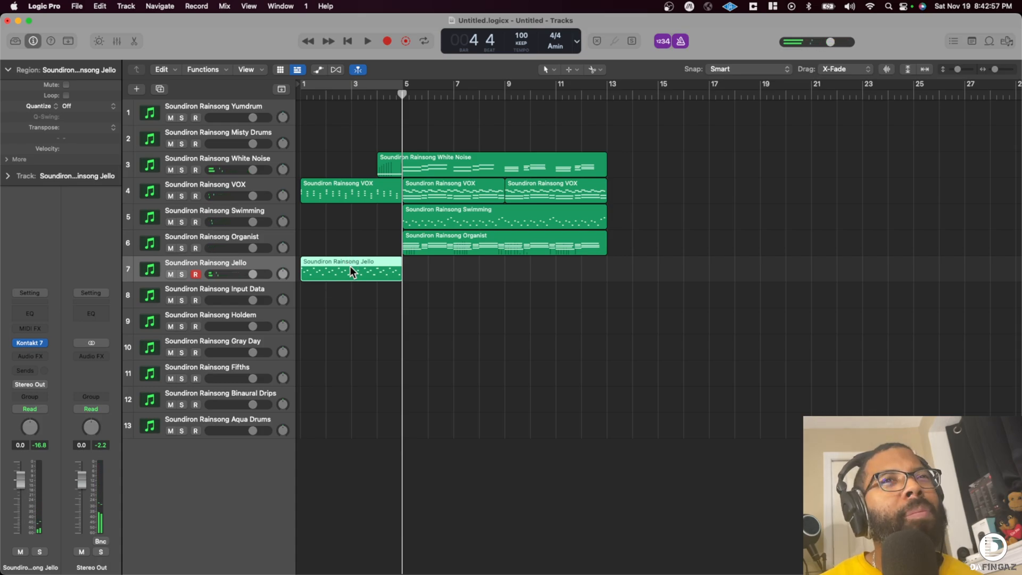
{"action": "left_click", "coordinate": [76, 104]}
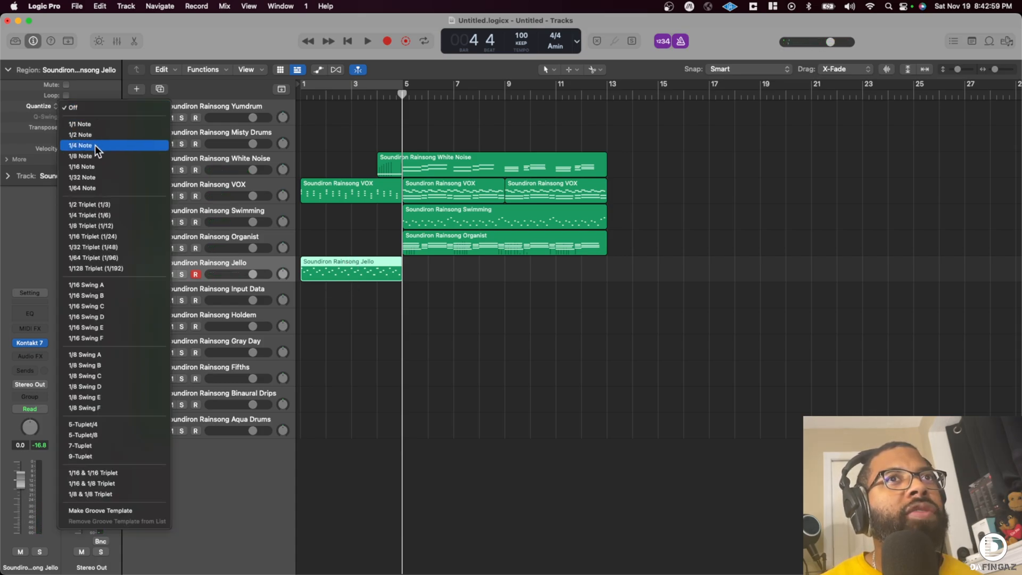
{"action": "left_click", "coordinate": [95, 145]}
{"action": "left_click", "coordinate": [65, 106]}
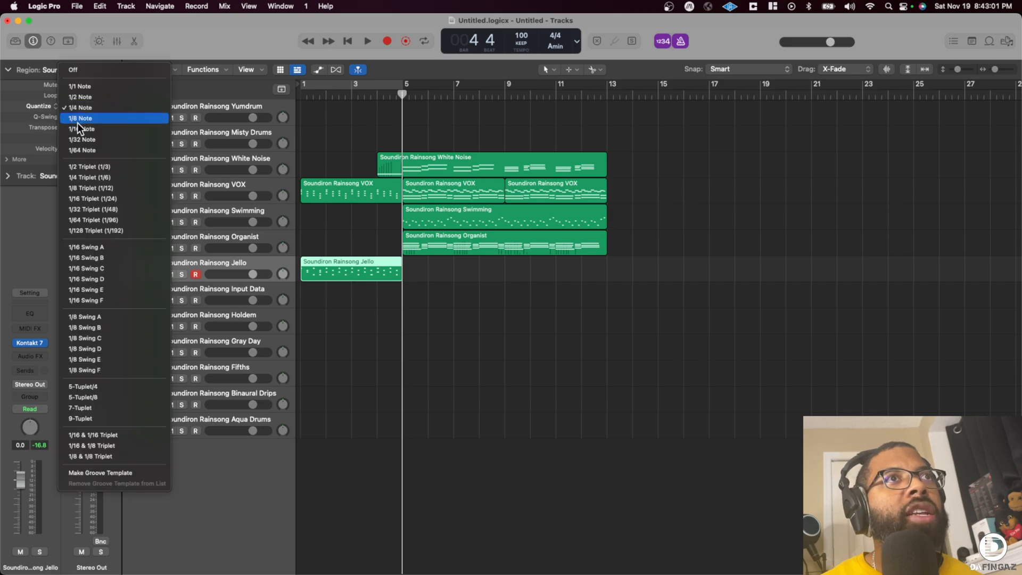
{"action": "left_click", "coordinate": [80, 119]}
- Split the Jello region at bar 3 and delete its first half
{"action": "left_click", "coordinate": [350, 262]}
{"action": "left_click", "coordinate": [351, 262], "text": "super"}
{"action": "left_click", "coordinate": [342, 266]}
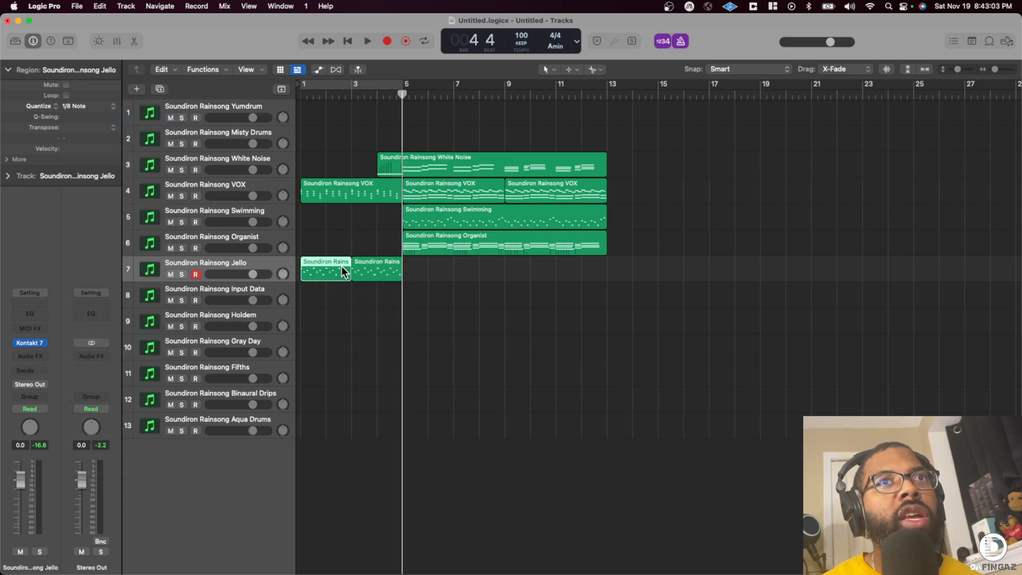
{"action": "key", "text": "Delete"}
- Play the arrangement from the beginning and lower the Jello track's volume to -4.7 dB
{"action": "key", "text": "Return"}
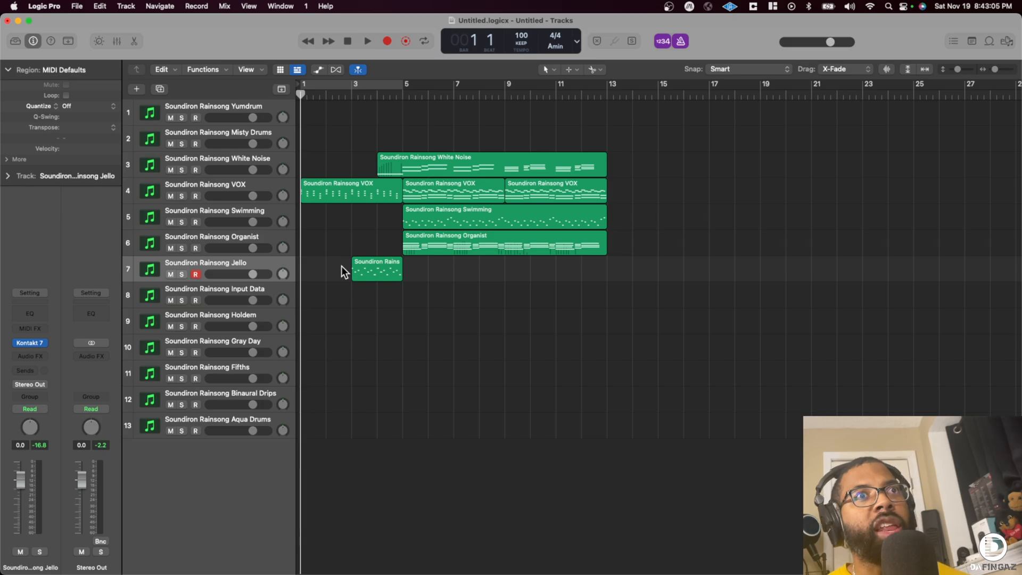
{"action": "key", "text": "space"}
{"action": "left_click_drag", "start_coordinate": [254, 273], "coordinate": [233, 277]}
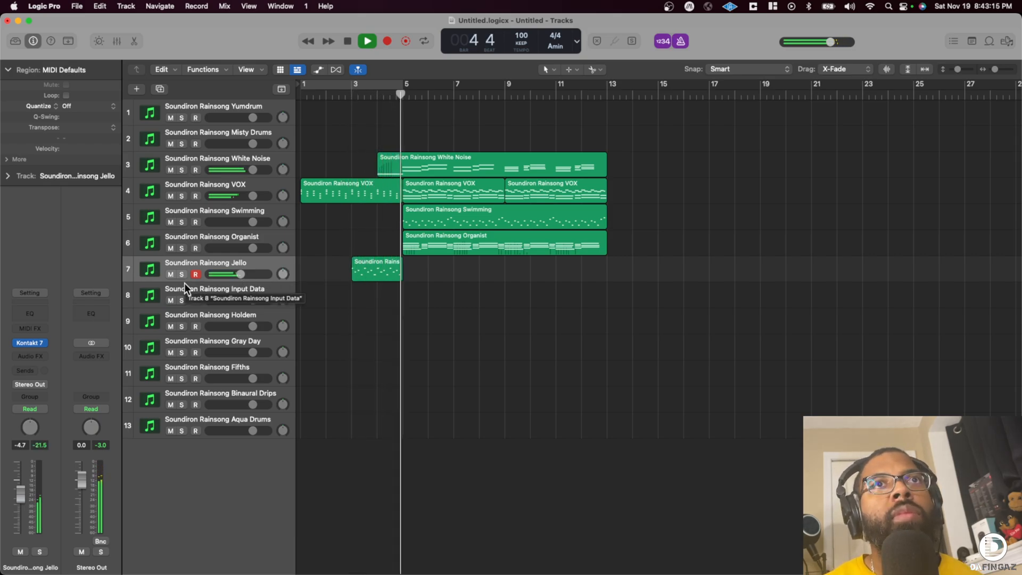
{"action": "key", "text": "space"}
- Audition and delete the Input Data track, and move the Holdem track directly below Misty Drums
{"action": "left_click", "coordinate": [234, 293]}
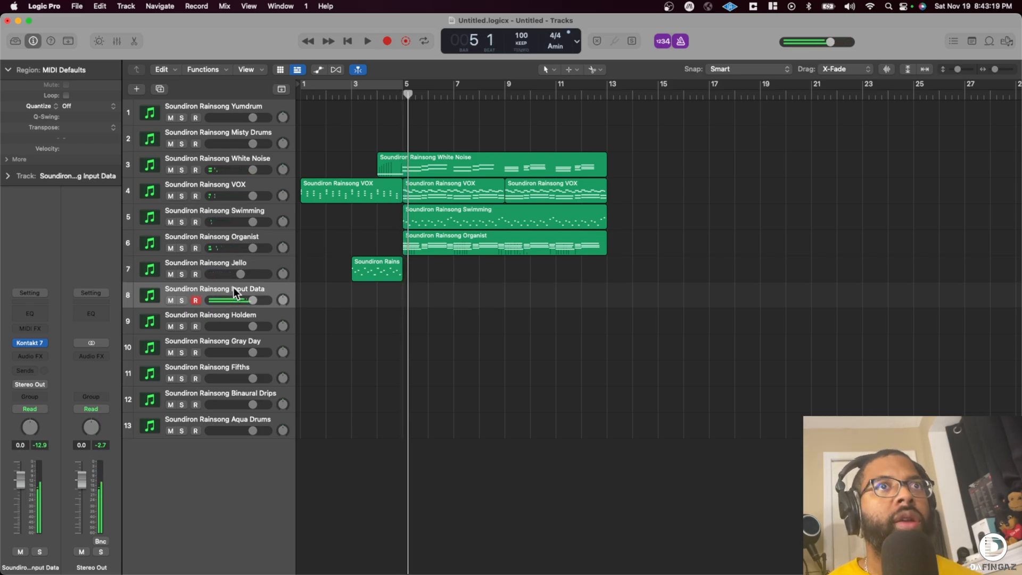
{"action": "key", "text": "super+BackSpace"}
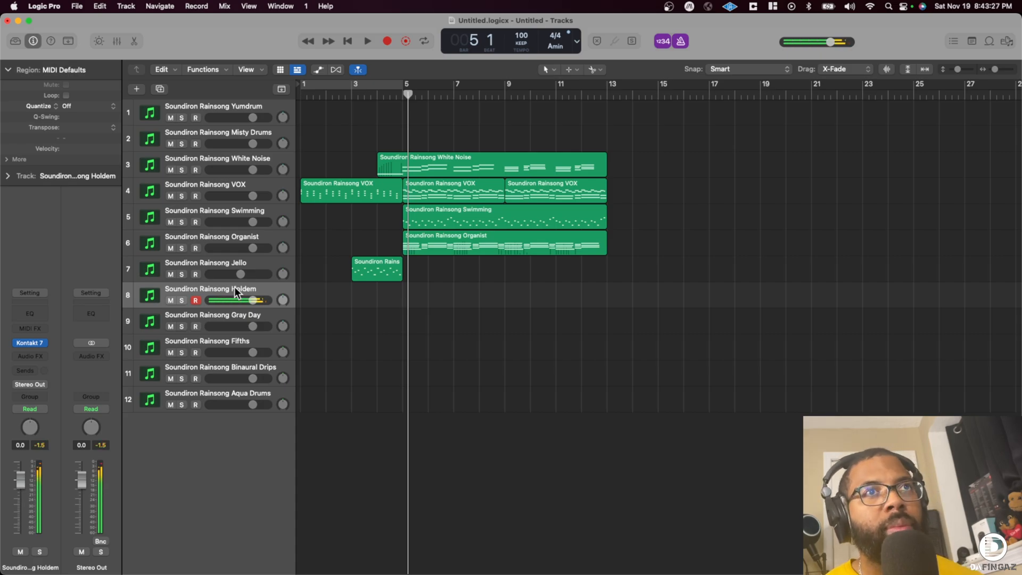
{"action": "left_click_drag", "start_coordinate": [233, 290], "coordinate": [229, 158]}
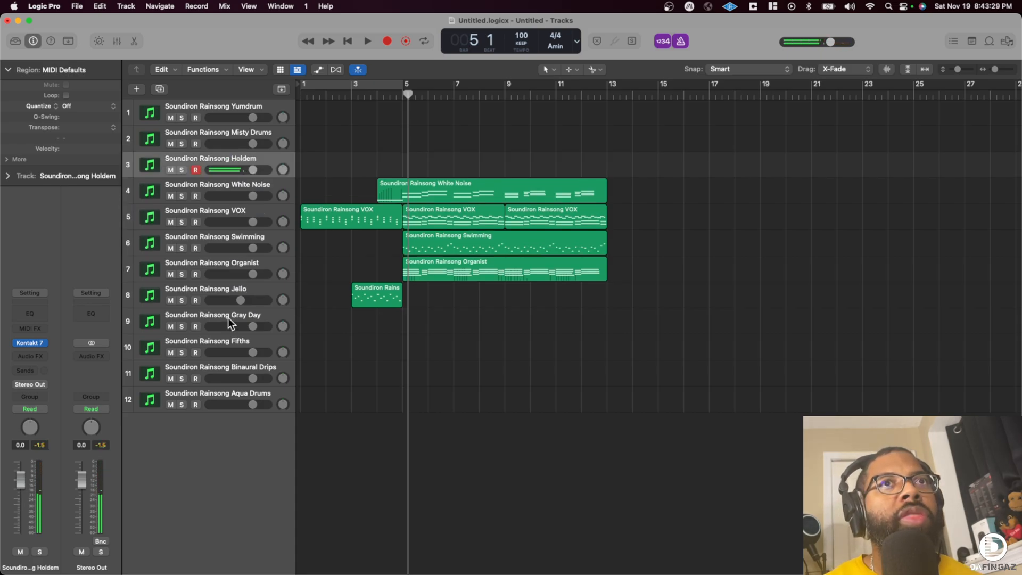
- Record a Gray Day part over bars 5 to 13 with the playhead starting at bar 4, and select the Fifths track
{"action": "left_click", "coordinate": [223, 316]}
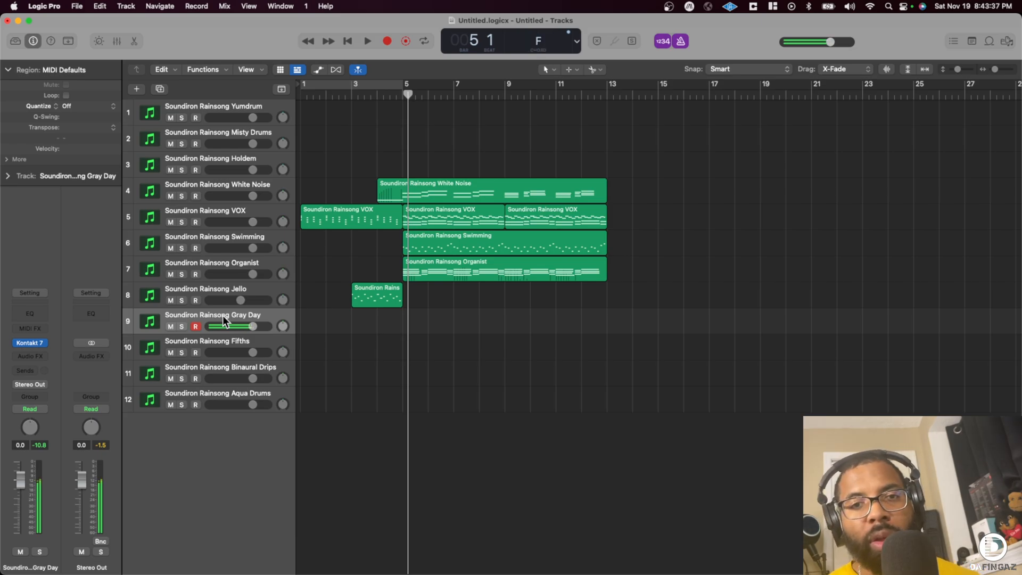
{"action": "left_click", "coordinate": [378, 95]}
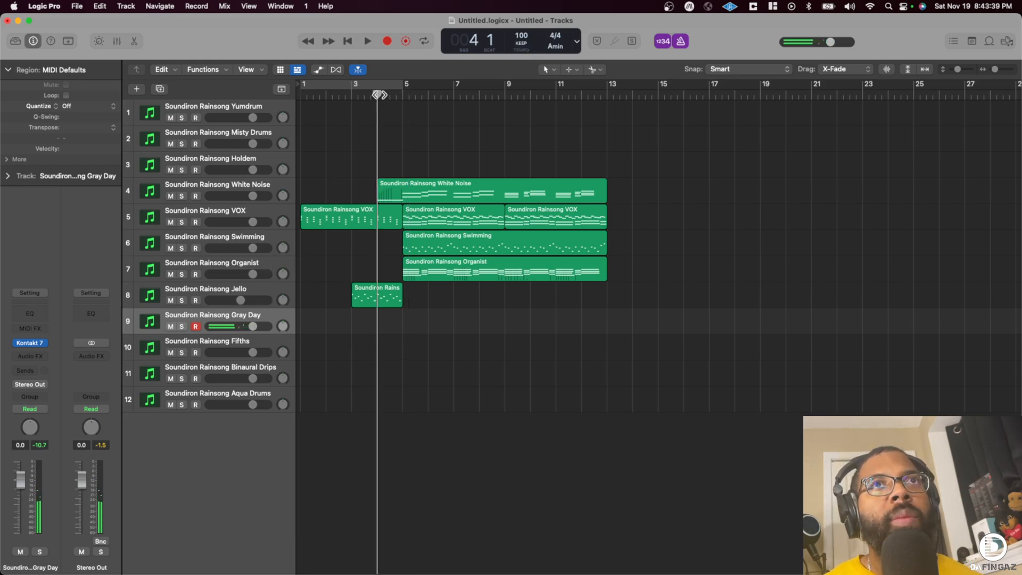
{"action": "key", "text": "r"}
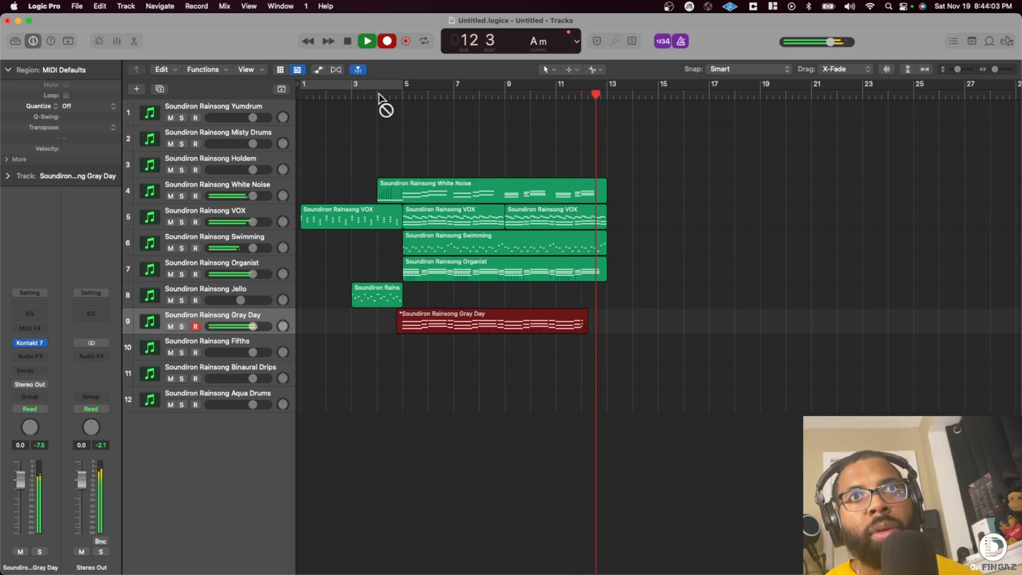
{"action": "key", "text": "space"}
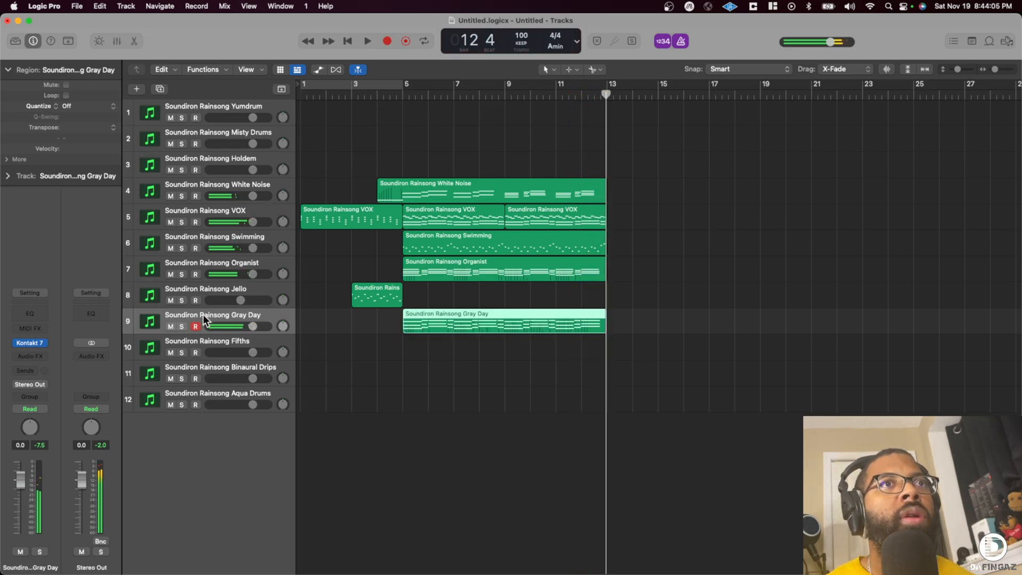
{"action": "left_click", "coordinate": [216, 341]}
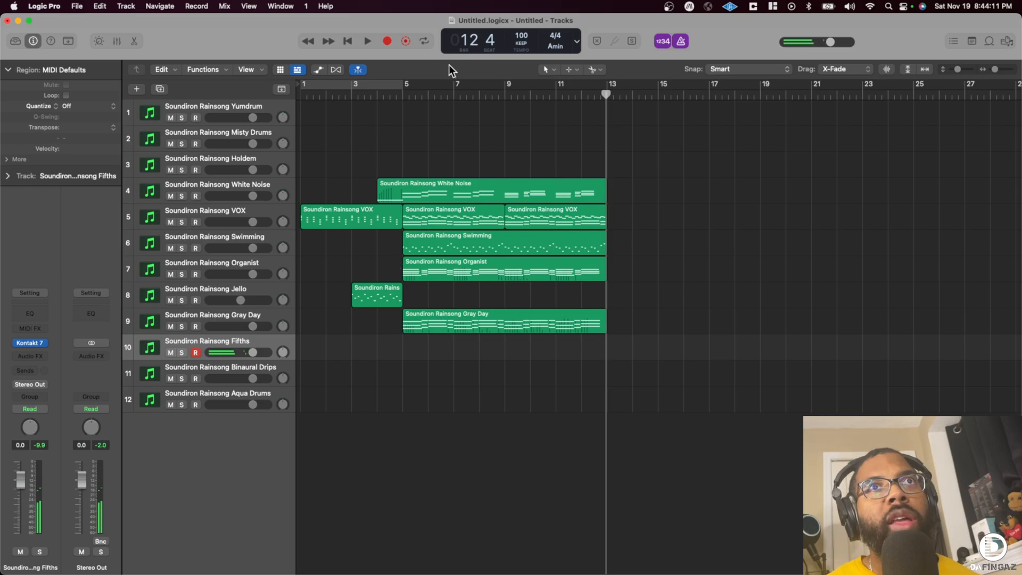
{"action": "left_click", "coordinate": [404, 95]}
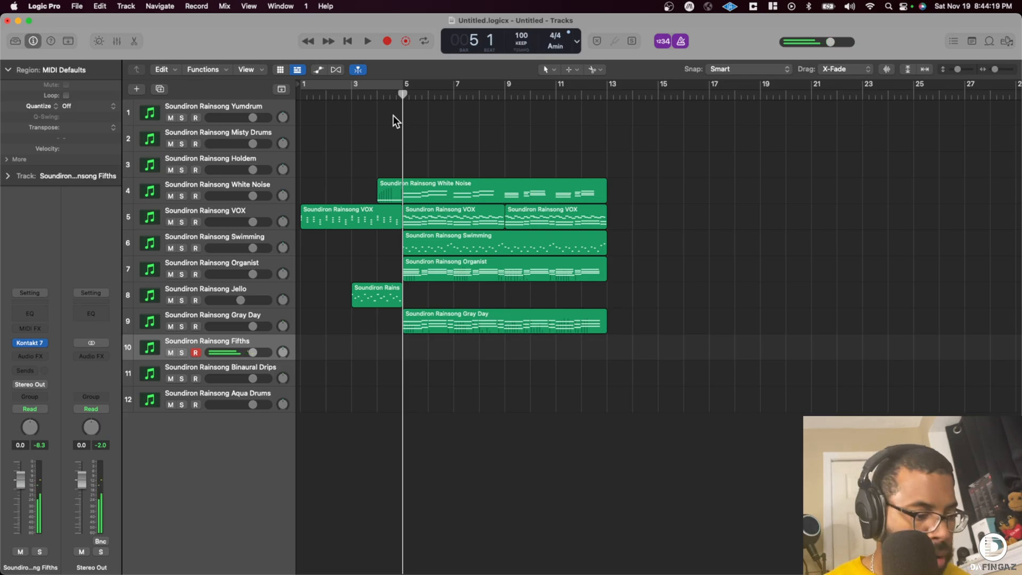
{"action": "key", "text": "r"}
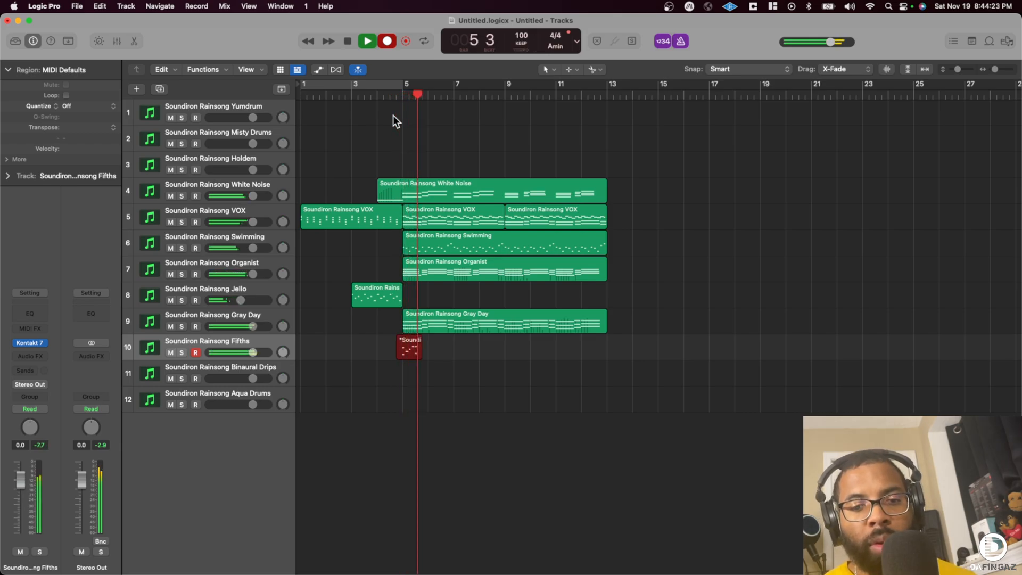
{"action": "key", "text": "space"}
{"action": "key", "text": "super+z"}
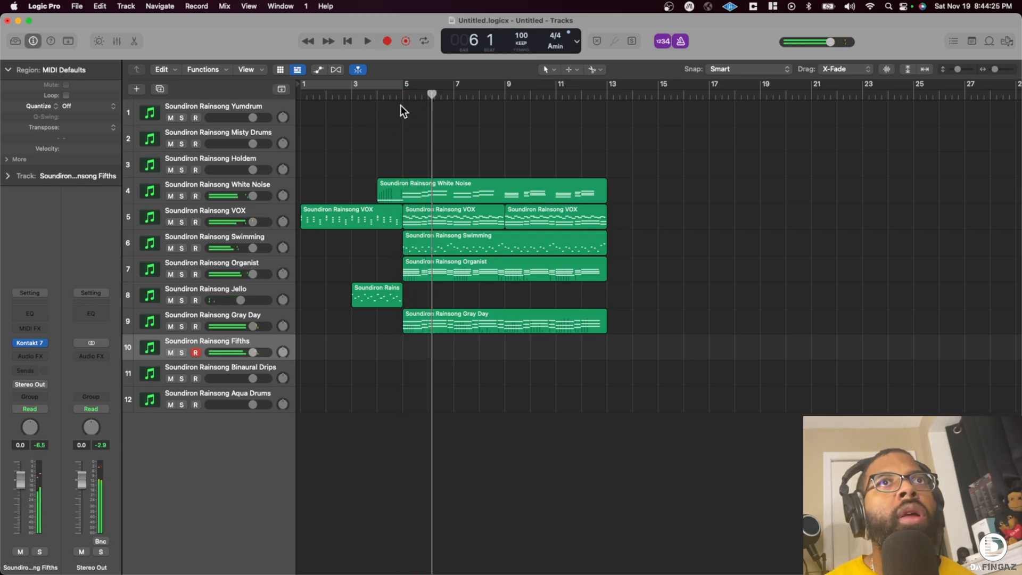
- Record a Fifths part over bars 5 to 13, starting the playhead at bar 4
{"action": "left_click", "coordinate": [384, 95]}
{"action": "left_click_drag", "start_coordinate": [382, 95], "coordinate": [377, 95]}
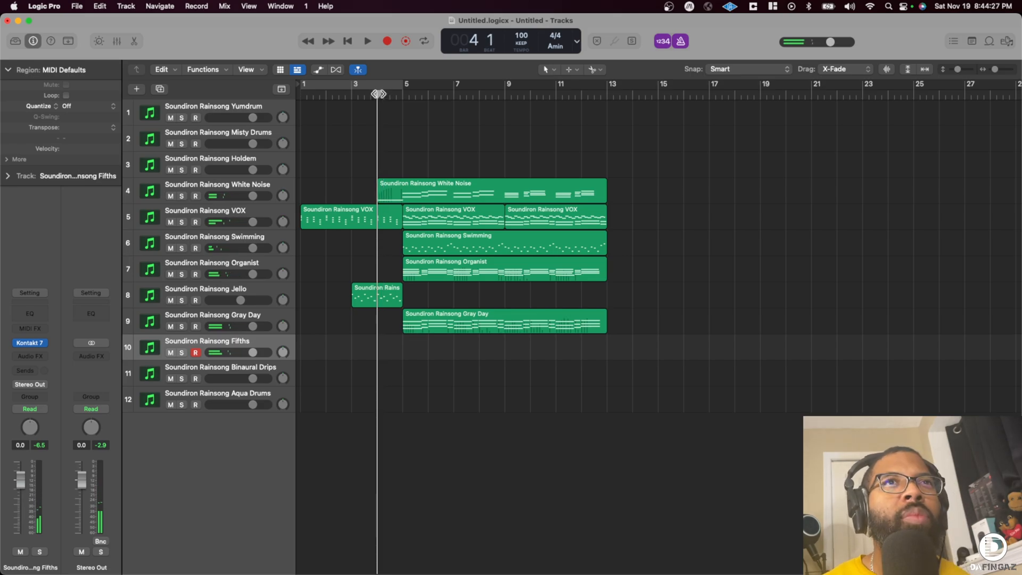
{"action": "key", "text": "e"}
{"action": "key", "text": "r"}
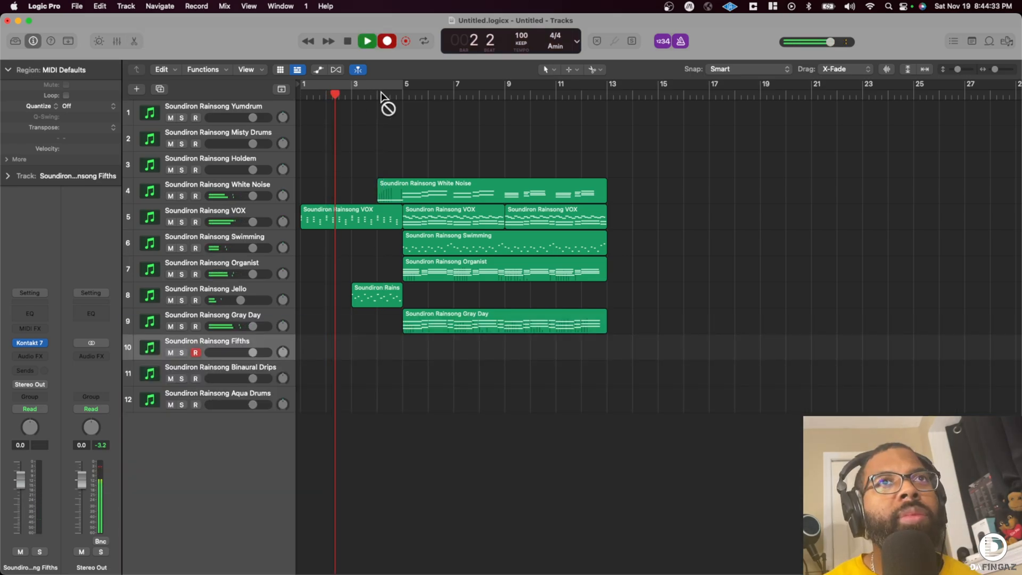
{"action": "left_click", "coordinate": [399, 96]}
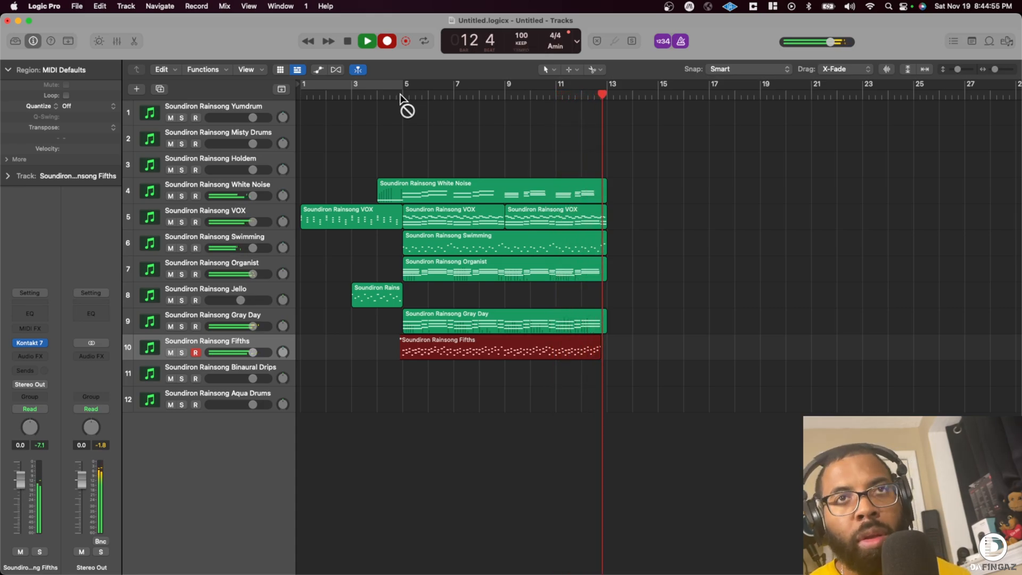
{"action": "key", "text": "space"}
- Open the Fifths region in the Piano Roll and remove the stray B1 note at the start of bar 6
{"action": "double_click", "coordinate": [469, 353]}
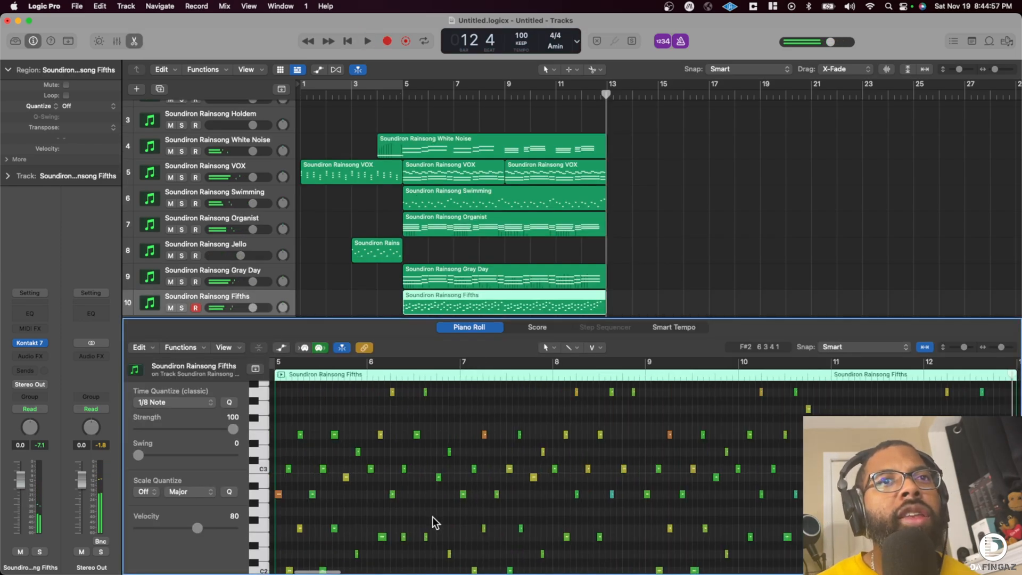
{"action": "scroll", "coordinate": [455, 508], "scroll_direction": "up", "scroll_amount": 1}
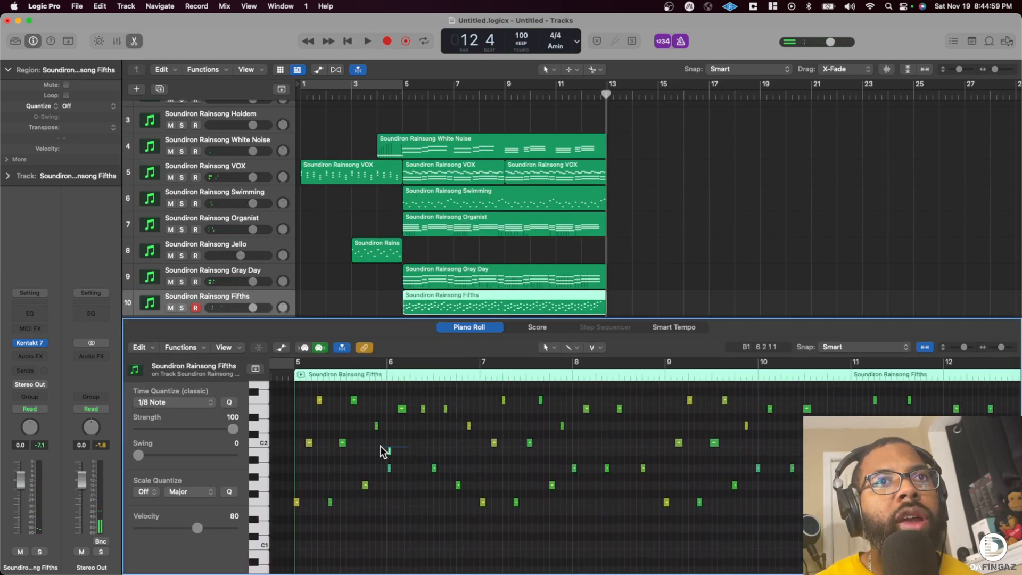
{"action": "left_click", "coordinate": [389, 451]}
{"action": "left_click_drag", "start_coordinate": [389, 451], "coordinate": [393, 417]}
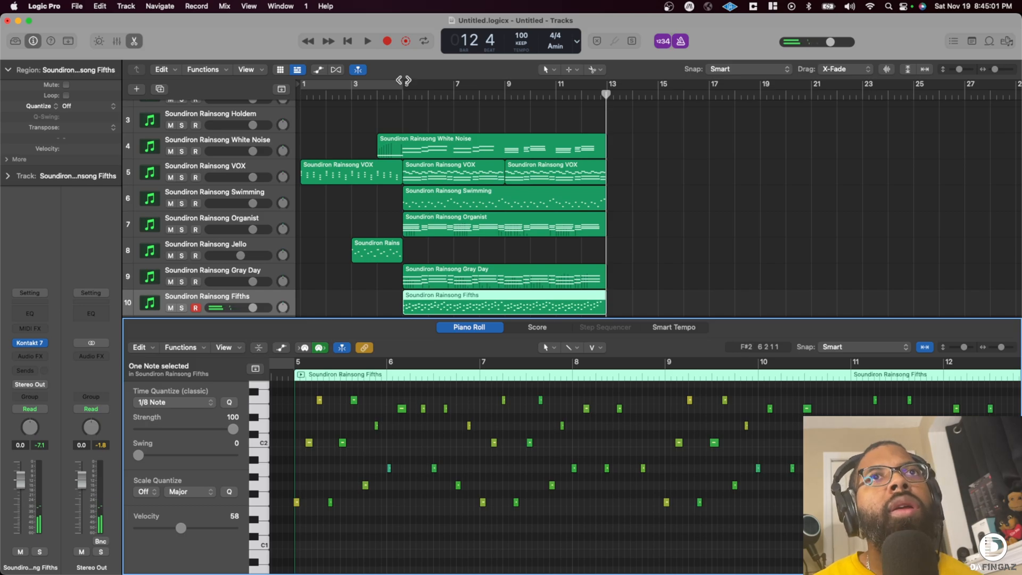
- Play the arrangement from bar 4, close the Piano Roll, and quantize the Fifths region to 1/8 Note
{"action": "left_click", "coordinate": [383, 93]}
{"action": "key", "text": "space"}
{"action": "scroll", "coordinate": [608, 461], "scroll_direction": "up", "scroll_amount": 5}
{"action": "key", "text": "a"}
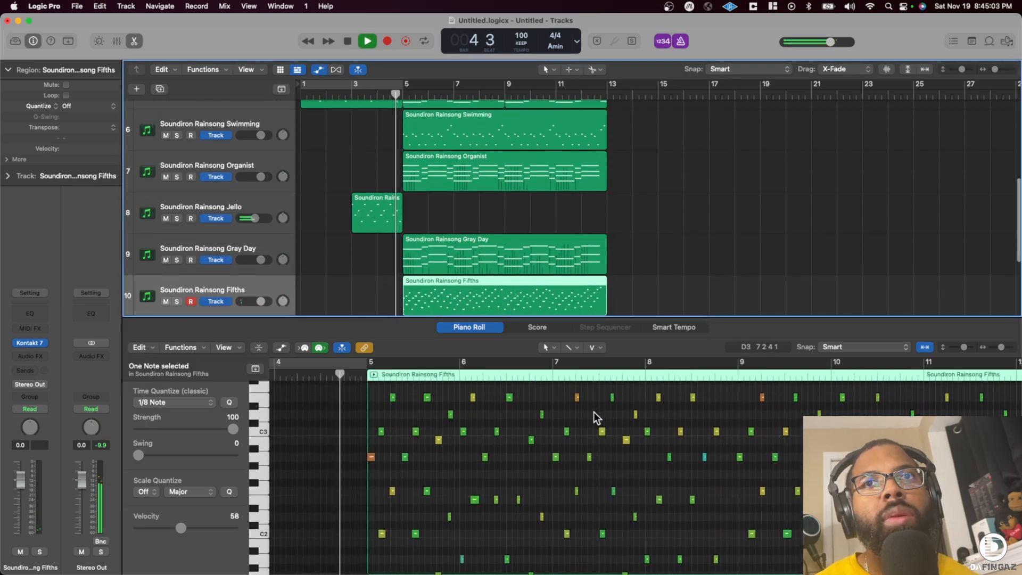
{"action": "key", "text": "a"}
{"action": "key", "text": "x"}
{"action": "key", "text": "x"}
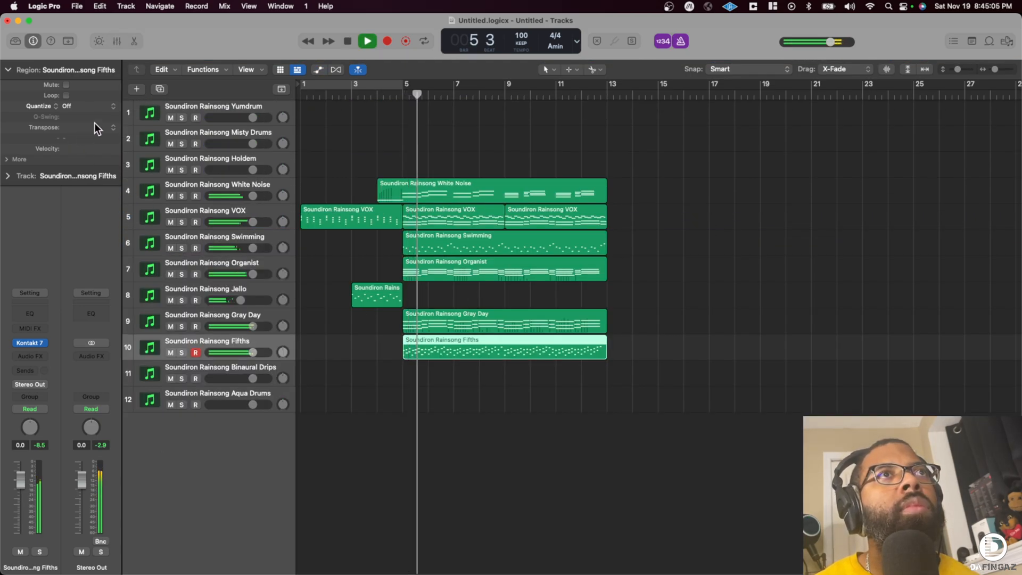
{"action": "left_click", "coordinate": [85, 107]}
{"action": "left_click", "coordinate": [97, 157]}
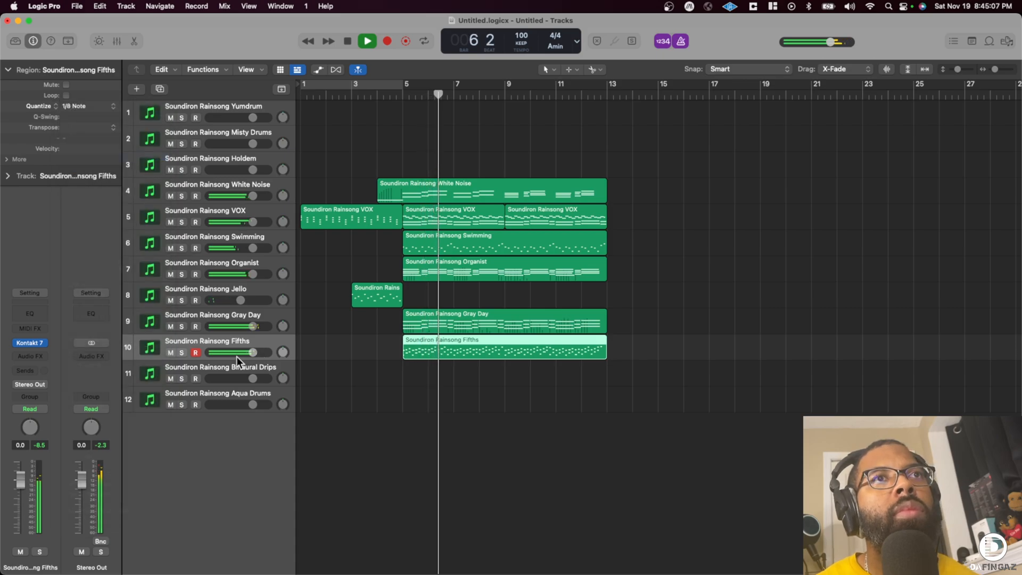
{"action": "key", "text": "space"}
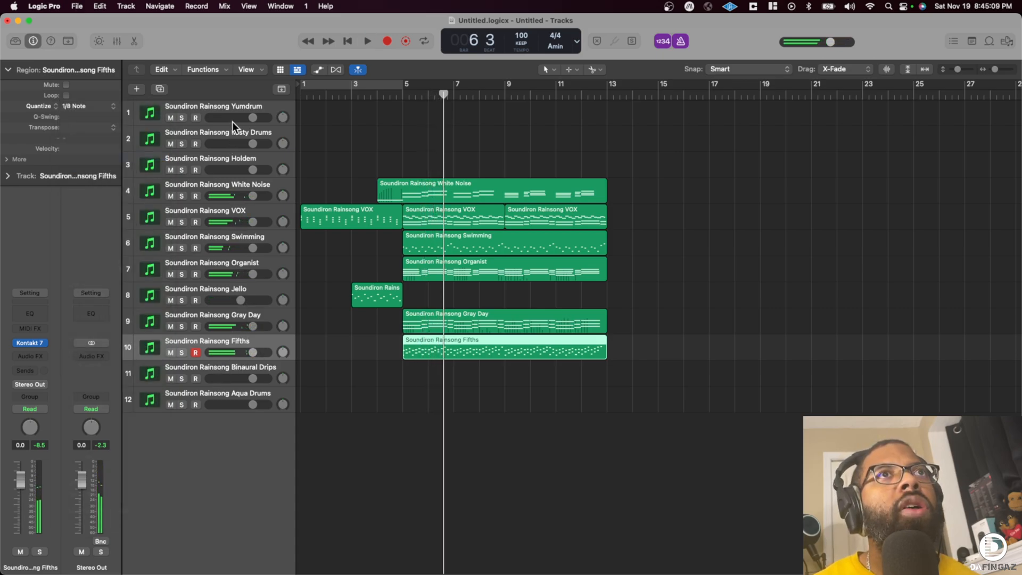
- Lower the volumes of the ten tracks from Yumdrum to Fifths together, to about -4.3 dB for Yumdrum, and resume playback
{"action": "left_click", "coordinate": [232, 107], "text": "shift"}
{"action": "left_click_drag", "start_coordinate": [252, 118], "coordinate": [249, 118]}
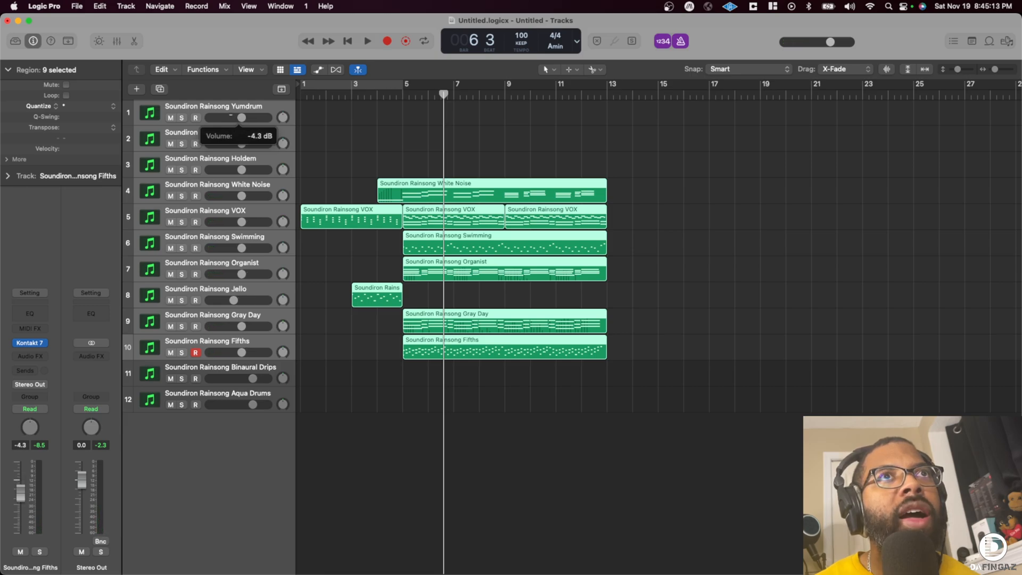
{"action": "key", "text": "space"}
- Lower the Binaural Drips track to -12.4 dB and record a part on it over bars 1 to 5
{"action": "left_click", "coordinate": [234, 374]}
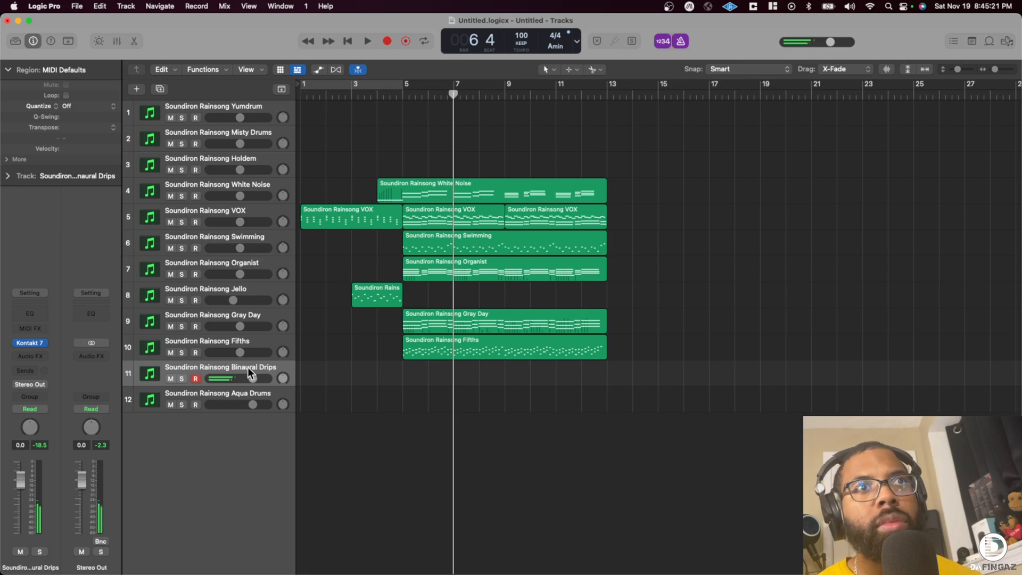
{"action": "left_click_drag", "start_coordinate": [252, 379], "coordinate": [246, 379]}
{"action": "key", "text": "r"}
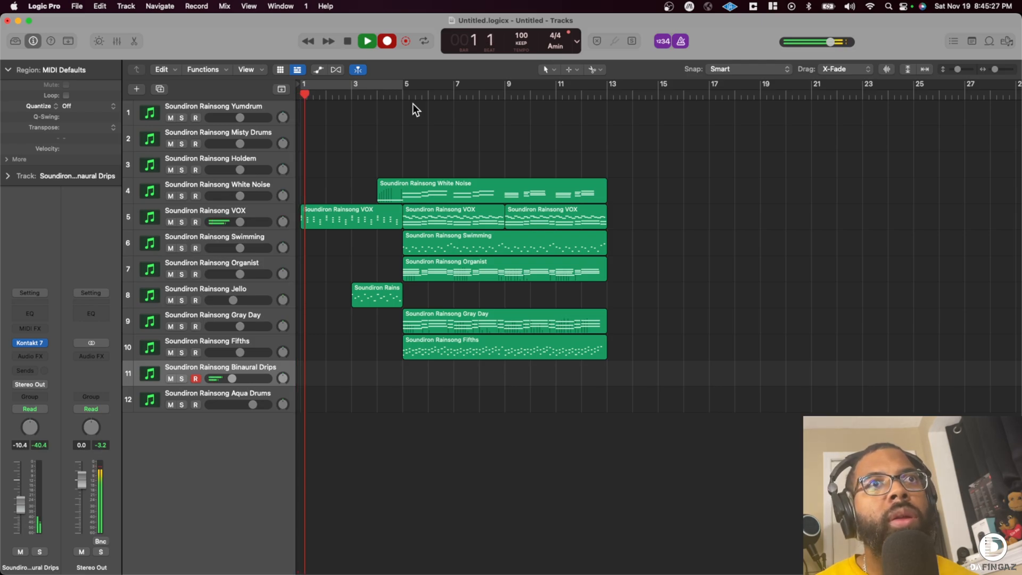
{"action": "left_click_drag", "start_coordinate": [232, 377], "coordinate": [230, 378]}
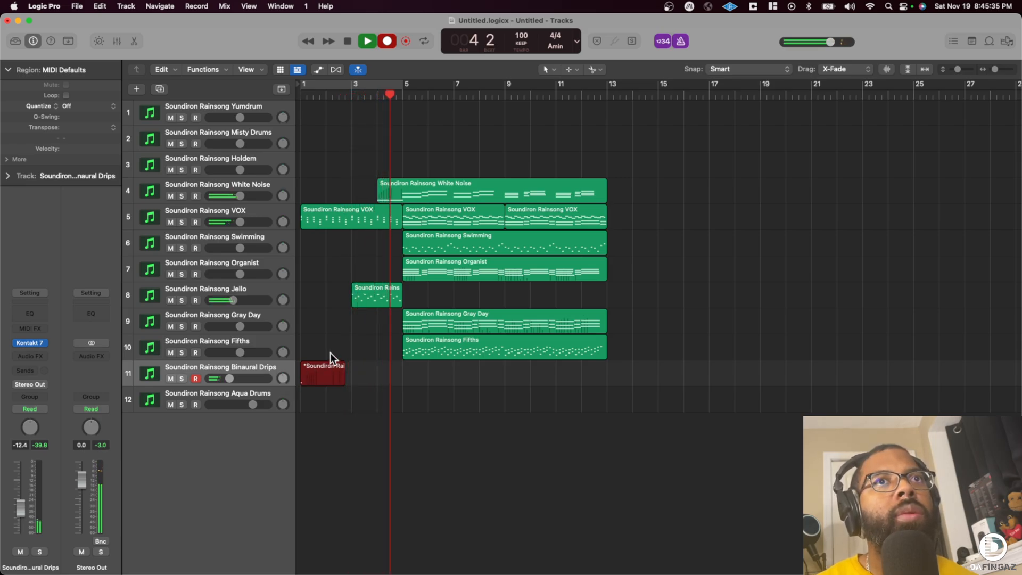
{"action": "key", "text": "space"}
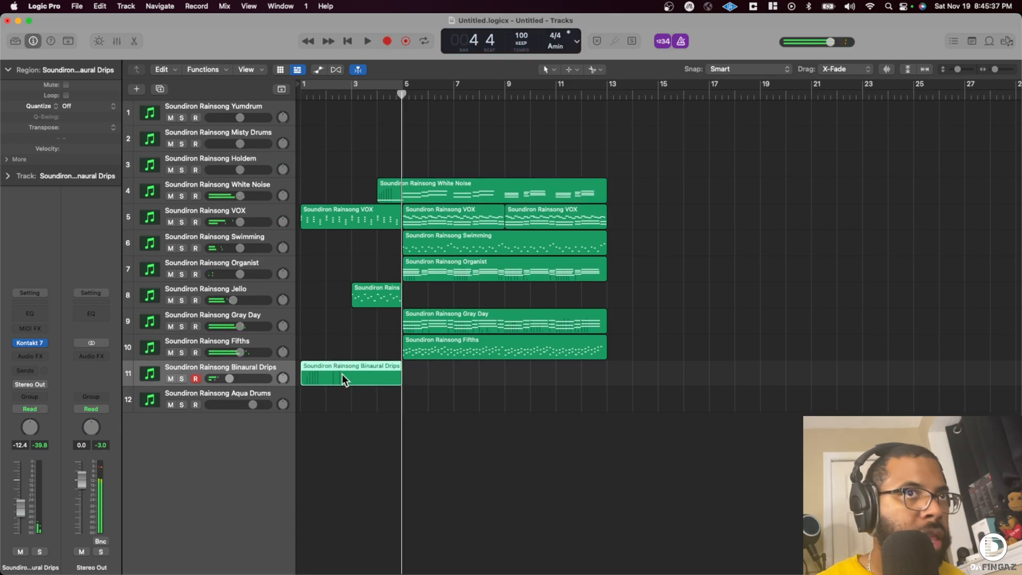
- Quantize the Binaural Drips region to 1/8 Note and repeat it twice to fill the track up to bar 13
{"action": "key", "text": "q"}
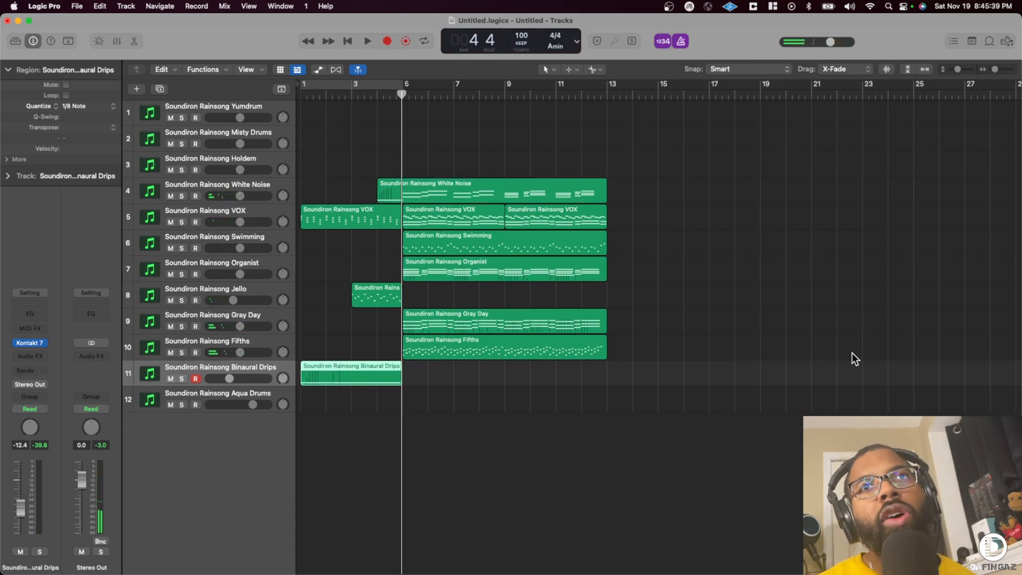
{"action": "key", "text": "super+r"}
{"action": "key", "text": "super+r"}
- Play the arrangement from the beginning and turn off the metronome click
{"action": "key", "text": "Return"}
{"action": "key", "text": "space"}
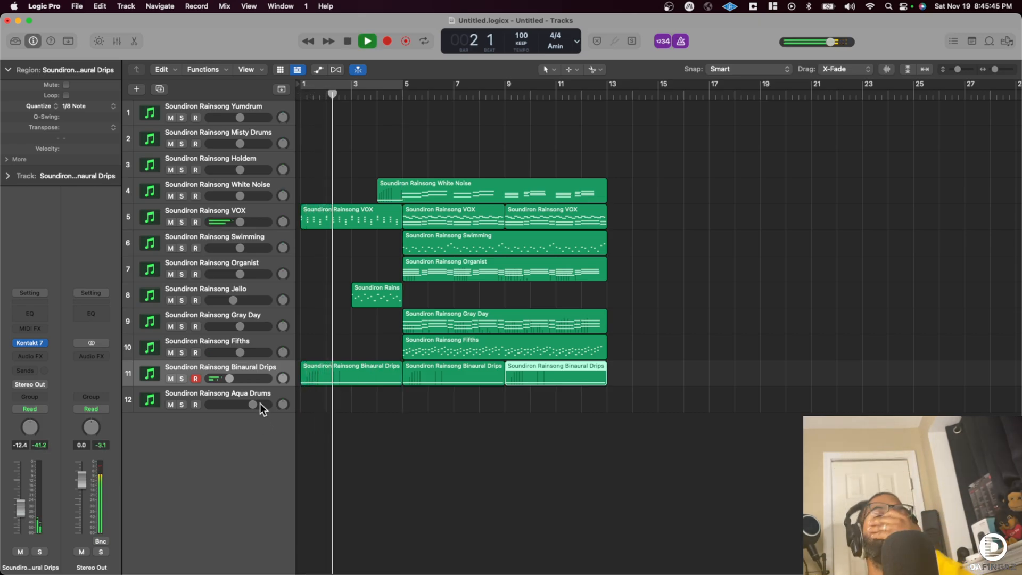
{"action": "left_click", "coordinate": [682, 41]}
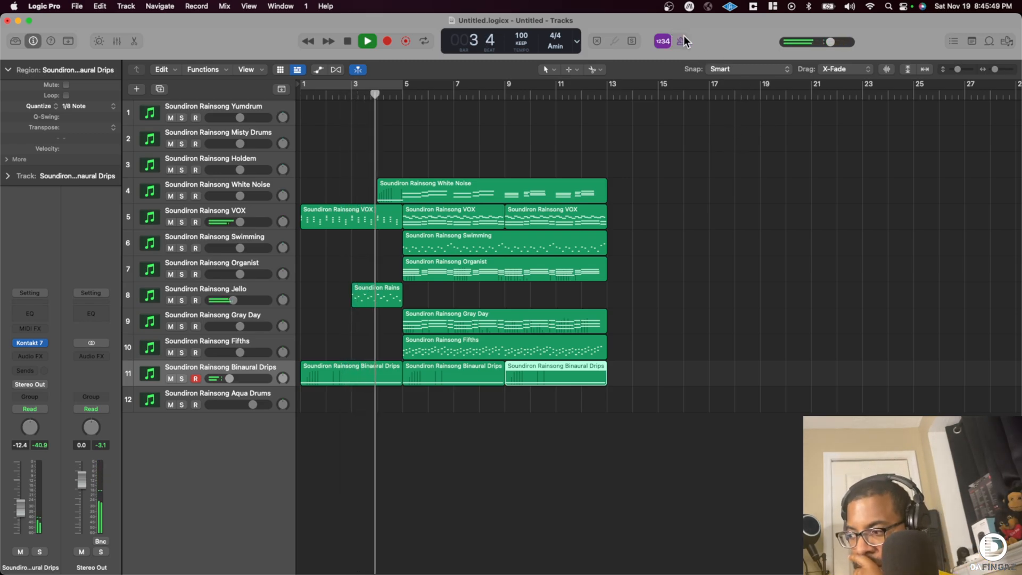
{"action": "left_click", "coordinate": [683, 38]}
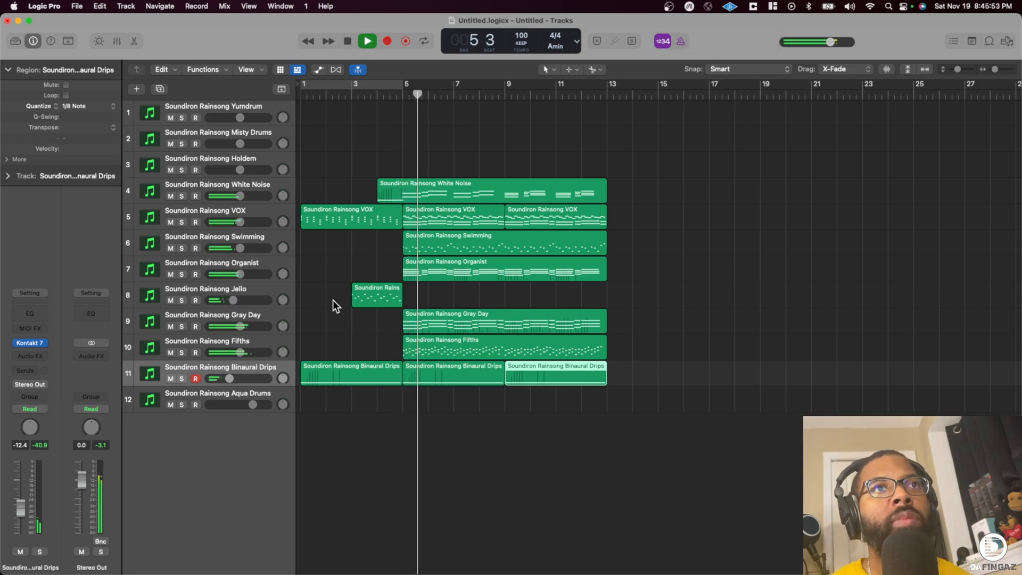
- Move the Aqua Drums track directly below Holdem and lower its volume to -11.4 dB during playback
{"action": "left_click_drag", "start_coordinate": [229, 379], "coordinate": [233, 210]}
{"action": "key", "text": "space"}
{"action": "left_click", "coordinate": [222, 389]}
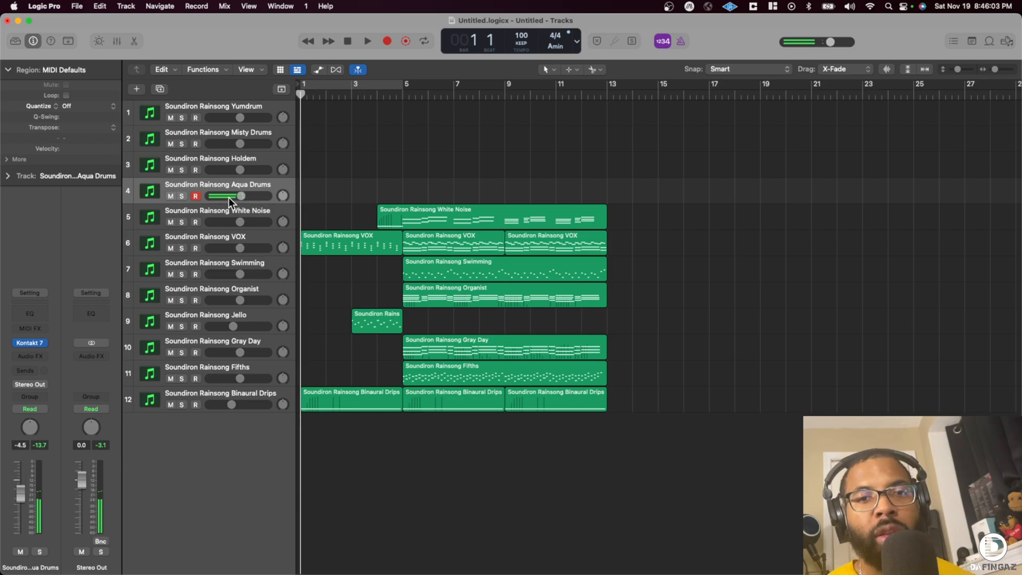
{"action": "key", "text": "space"}
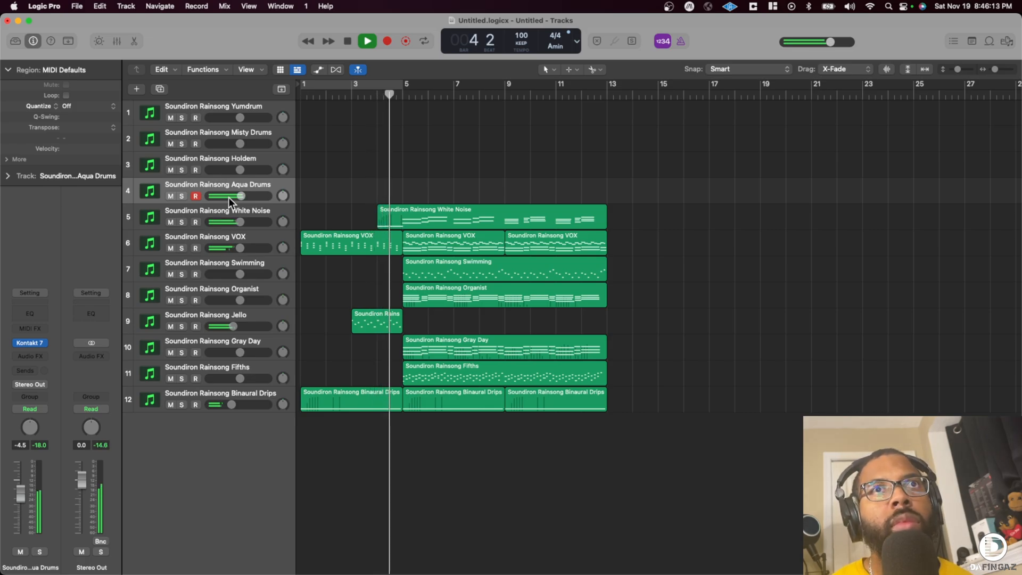
{"action": "left_click_drag", "start_coordinate": [241, 196], "coordinate": [214, 197]}
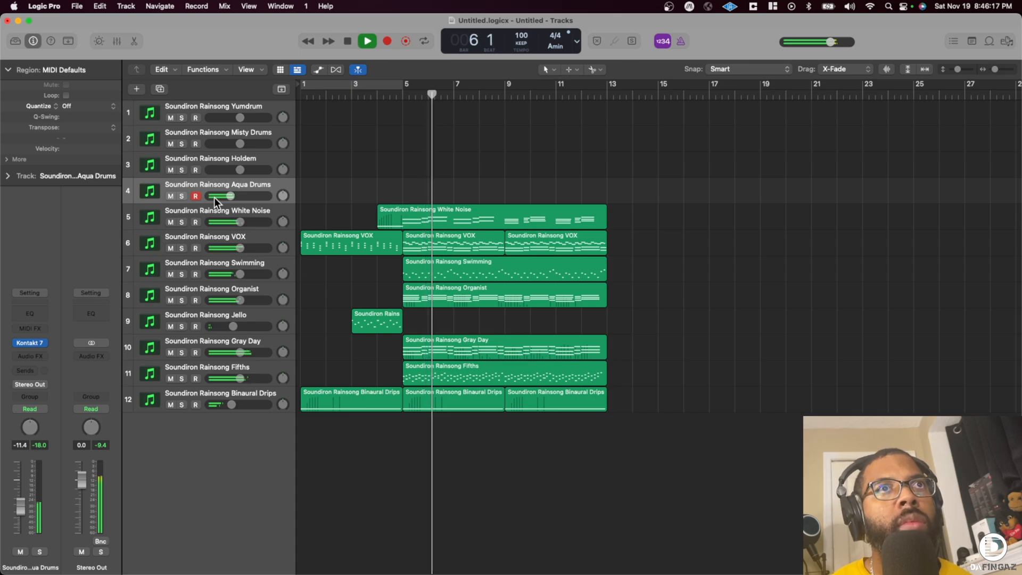
{"action": "key", "text": "space"}
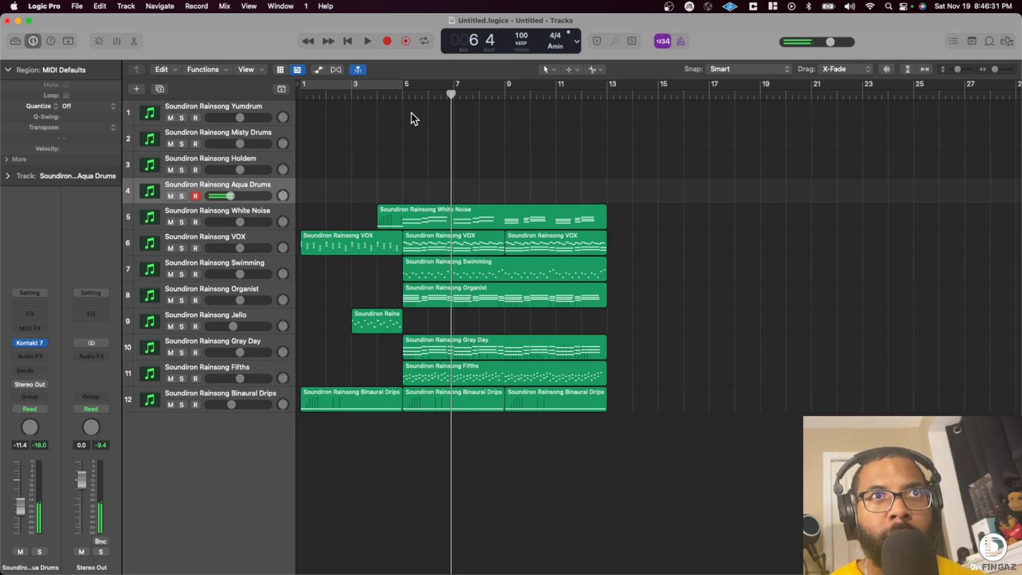
- Record an Aqua Drums part over bars 5 to 13, starting the playhead between bars 3 and 4
{"action": "left_click_drag", "start_coordinate": [383, 96], "coordinate": [366, 97]}
{"action": "key", "text": "r"}
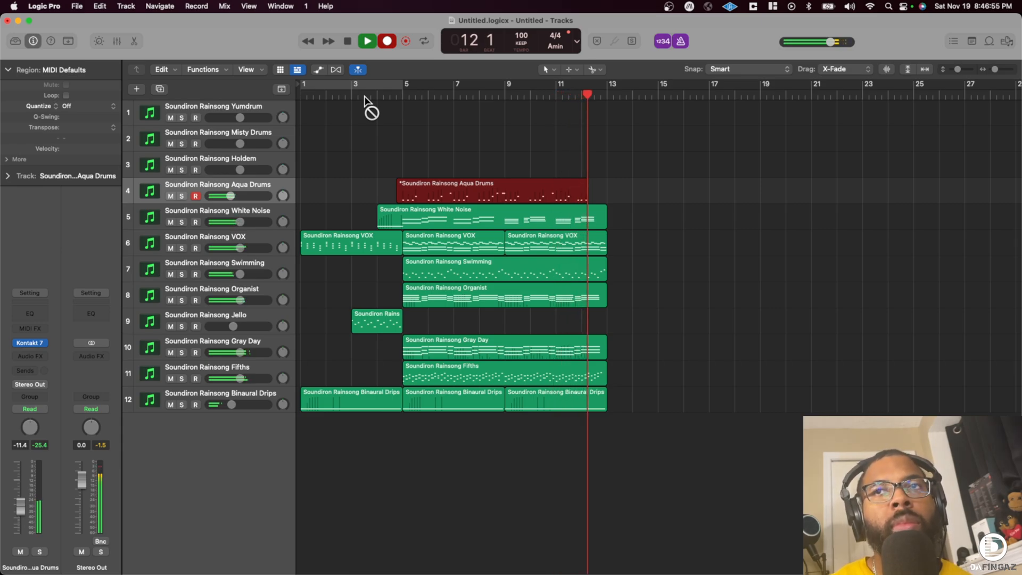
{"action": "key", "text": "space"}
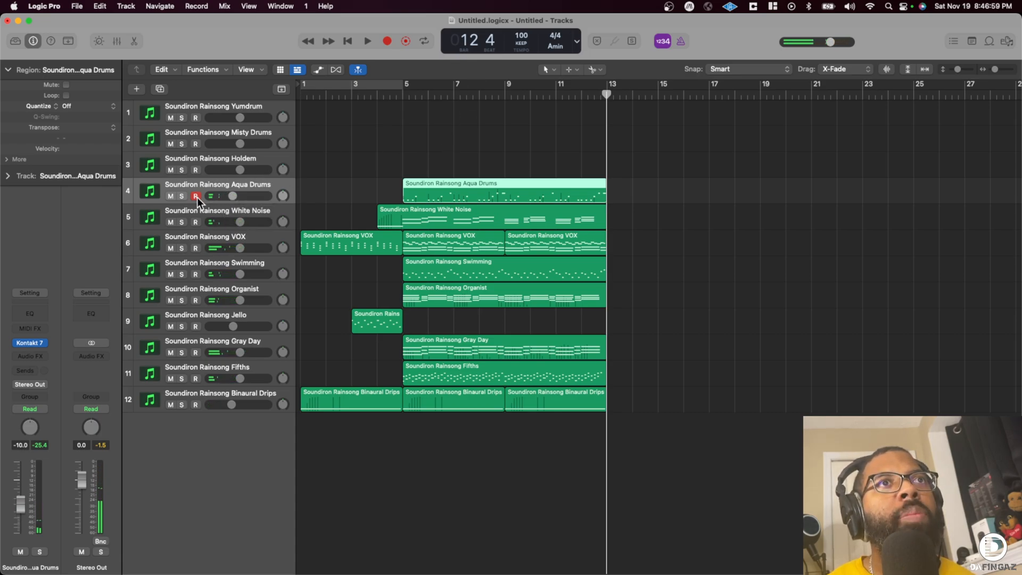
- Solo the Aqua Drums track, place the playhead at bar 5, and set the cycle range to its region
{"action": "key", "text": "s"}
{"action": "left_click", "coordinate": [400, 96]}
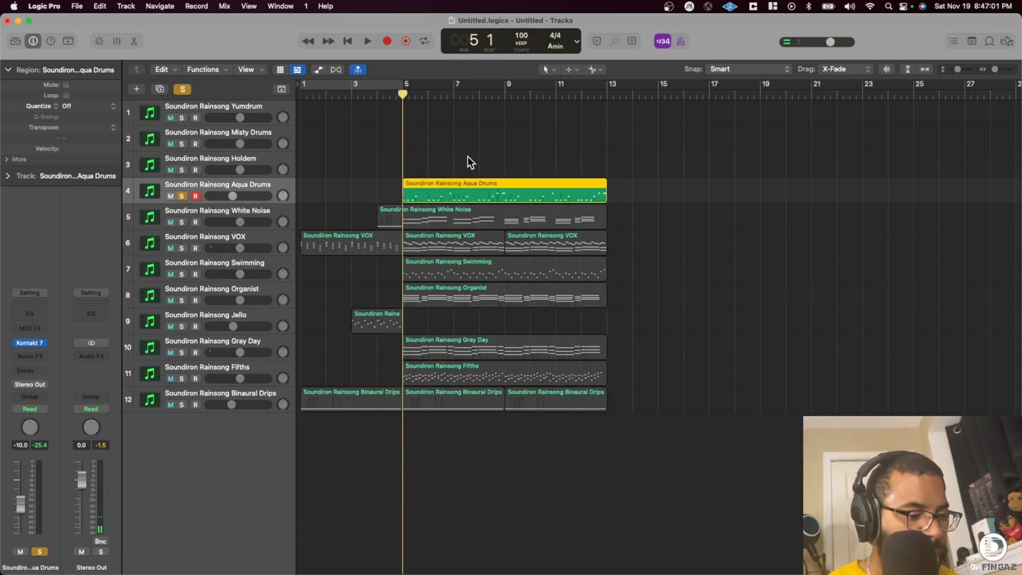
{"action": "key", "text": "super+u"}
- Audition the Aqua Drums region with 1/8 Note quantization and change its quantize value to 1/16 Note
{"action": "left_click", "coordinate": [79, 106]}
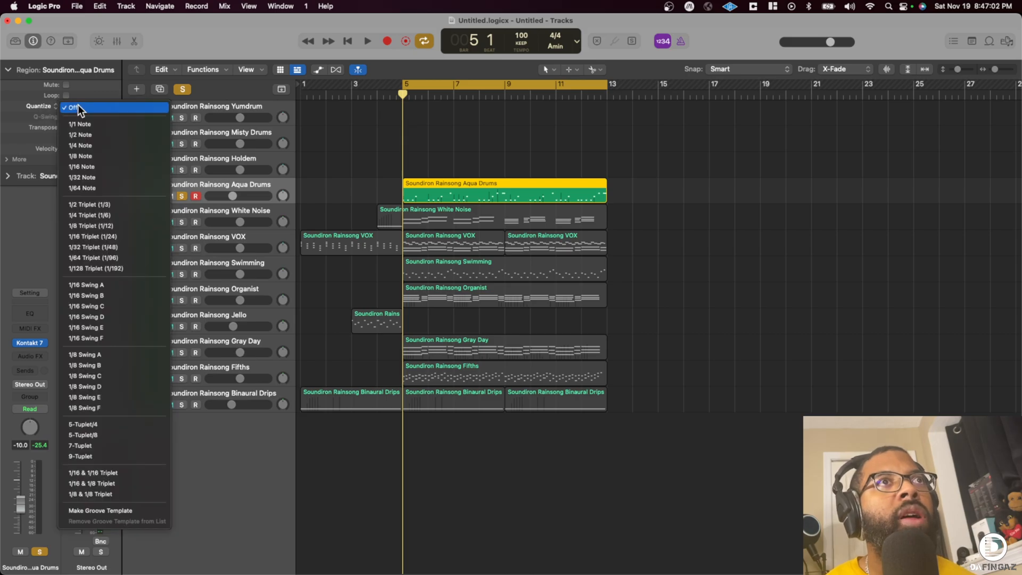
{"action": "left_click", "coordinate": [100, 155]}
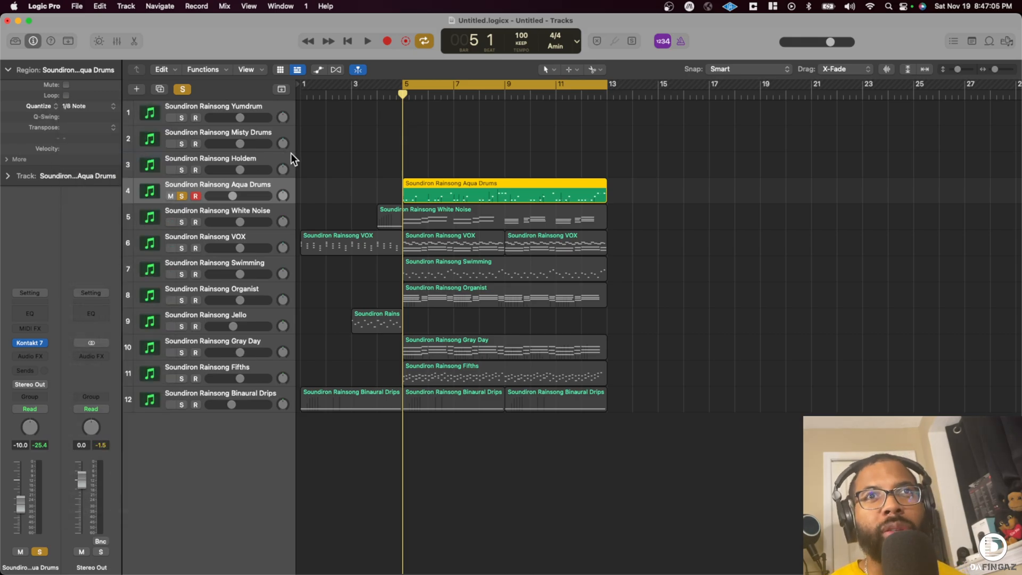
{"action": "key", "text": "space"}
{"action": "left_click", "coordinate": [88, 107]}
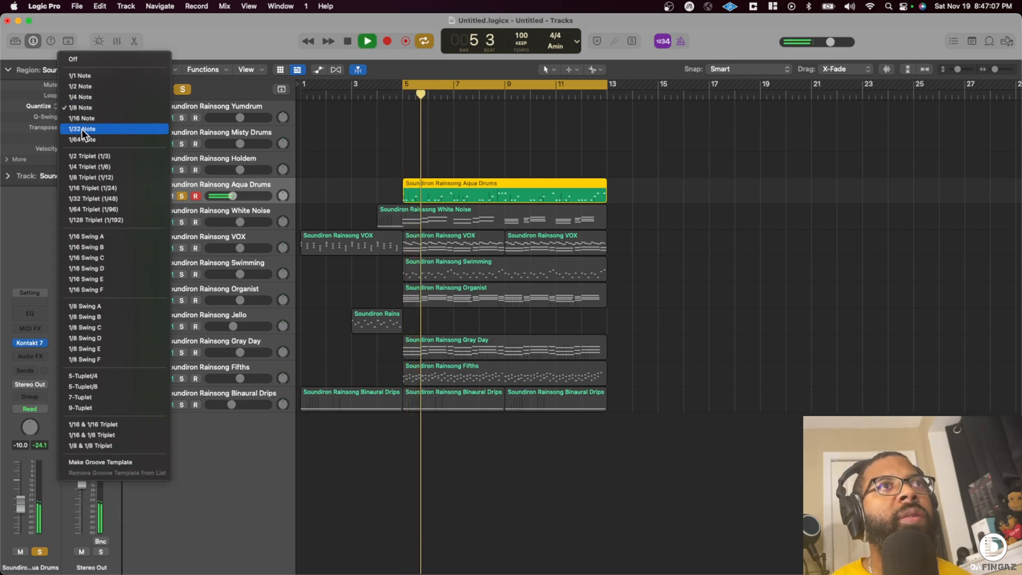
{"action": "left_click", "coordinate": [132, 119]}
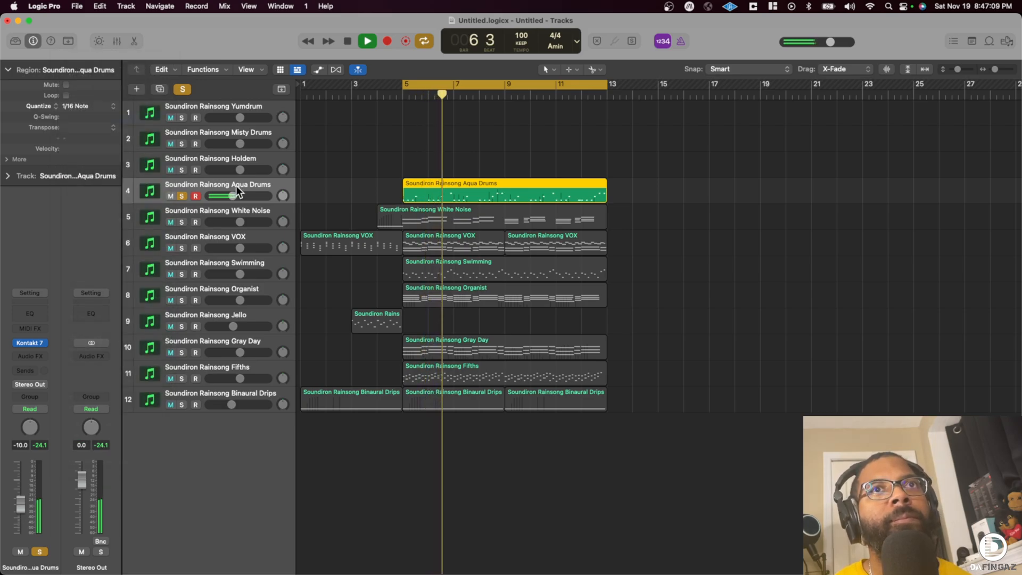
{"action": "key", "text": "space"}
- Examine the FX Rack page of the Aqua Drums Kontakt instrument, capture a screenshot of it, and close the plug-in window
{"action": "left_click", "coordinate": [35, 343]}
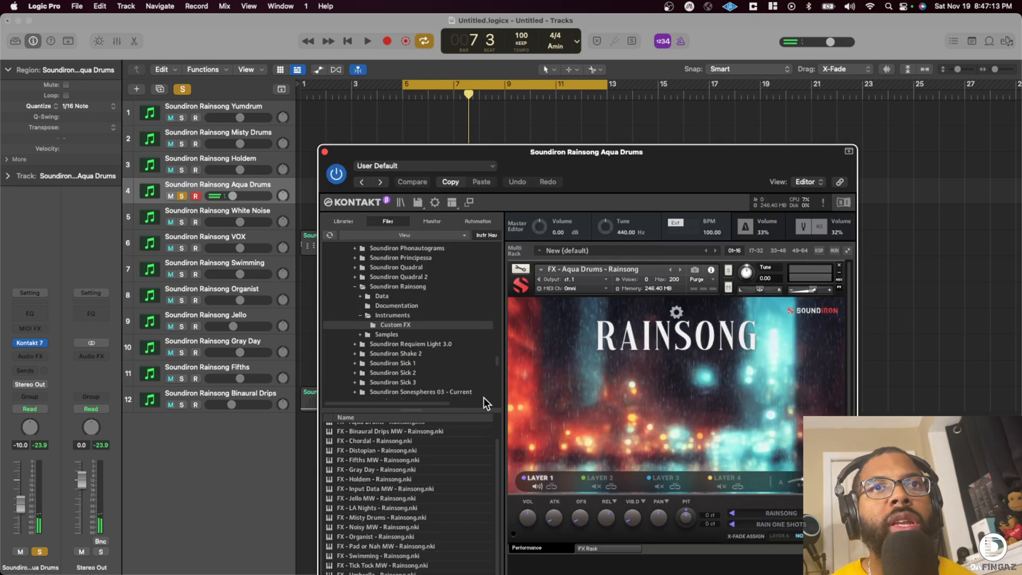
{"action": "left_click", "coordinate": [596, 546]}
{"action": "key", "text": "space"}
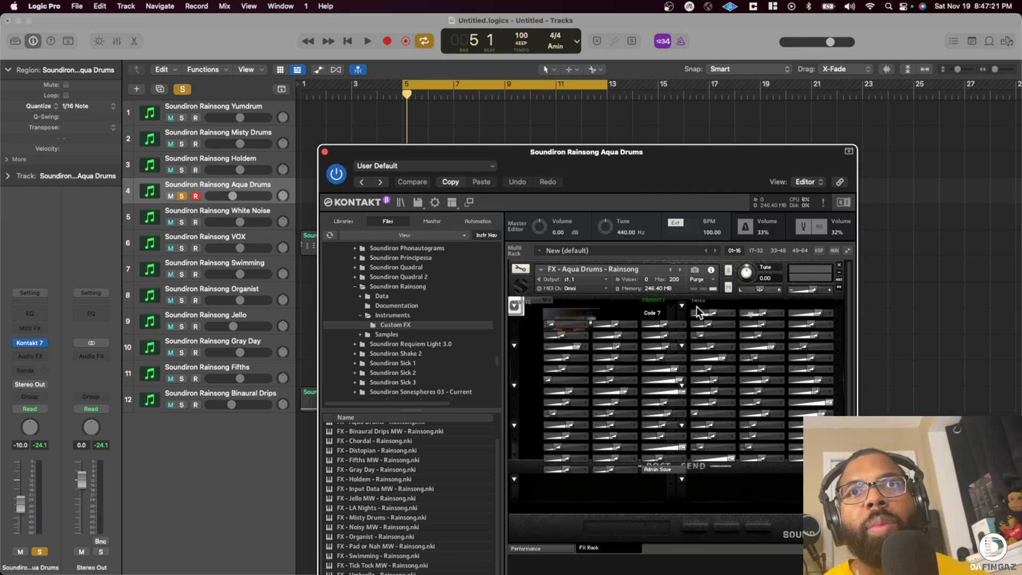
{"action": "left_click", "coordinate": [553, 548]}
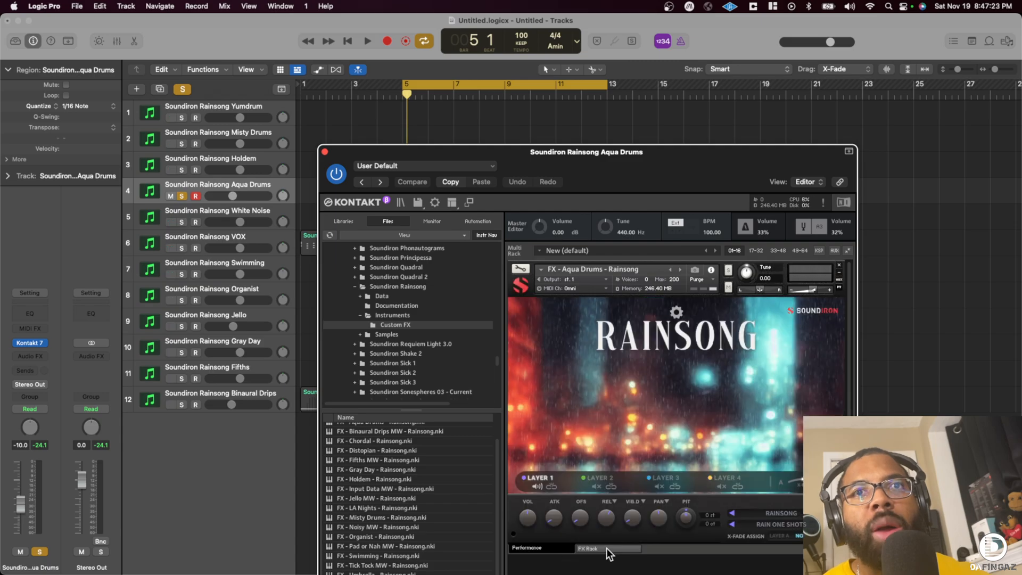
{"action": "left_click", "coordinate": [605, 547]}
{"action": "key", "text": "super+shift+4"}
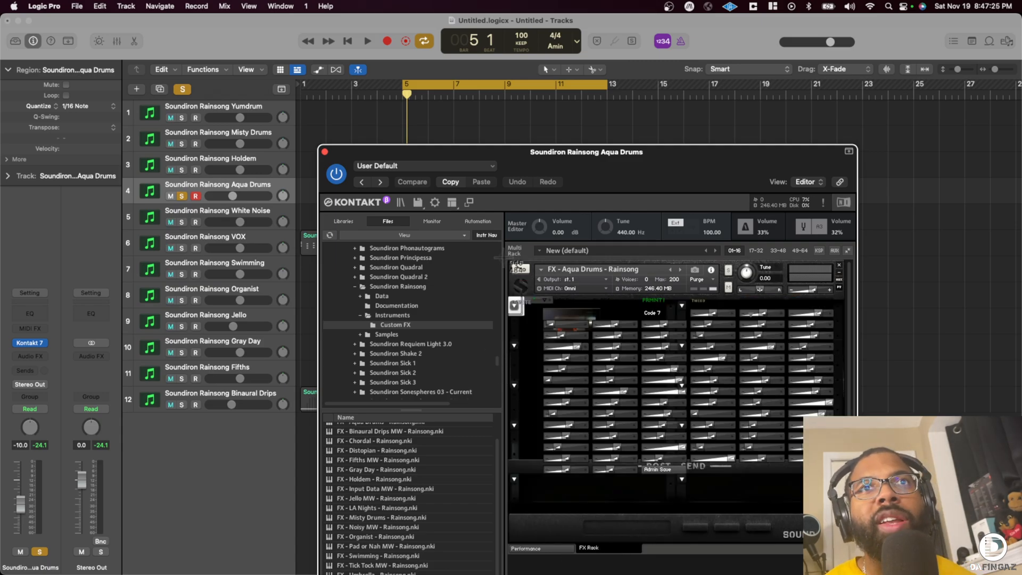
{"action": "left_click_drag", "start_coordinate": [730, 475], "coordinate": [851, 555]}
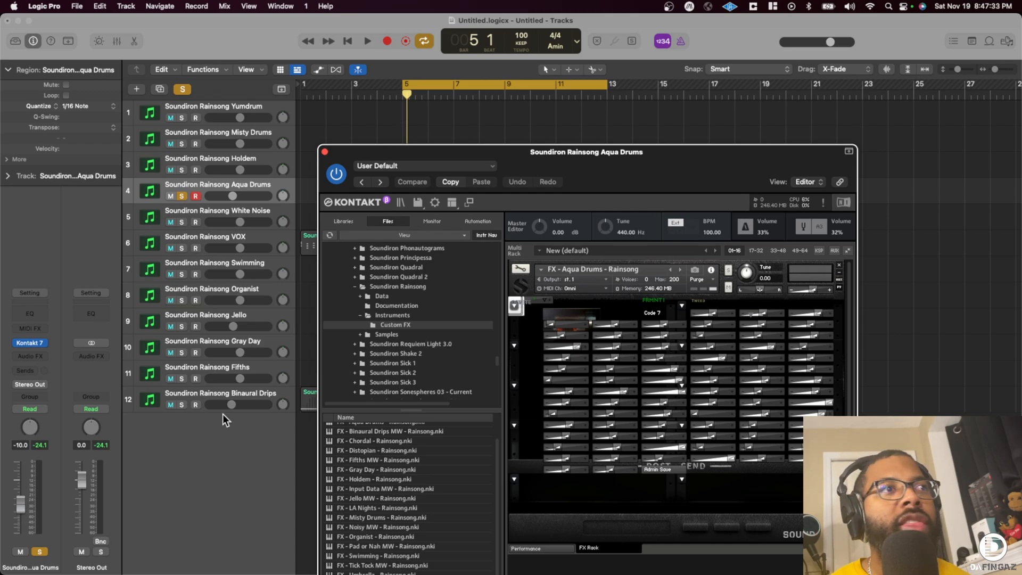
{"action": "left_click", "coordinate": [325, 152]}
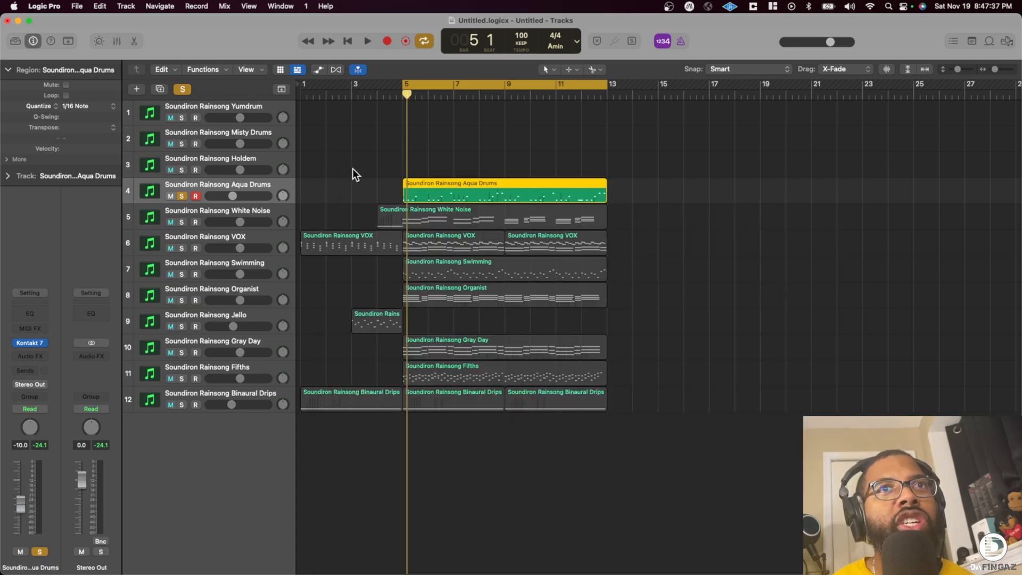
- Duplicate the Aqua Drums track with its settings and check the FX Rack in the duplicate's Kontakt instrument
{"action": "key", "text": "space"}
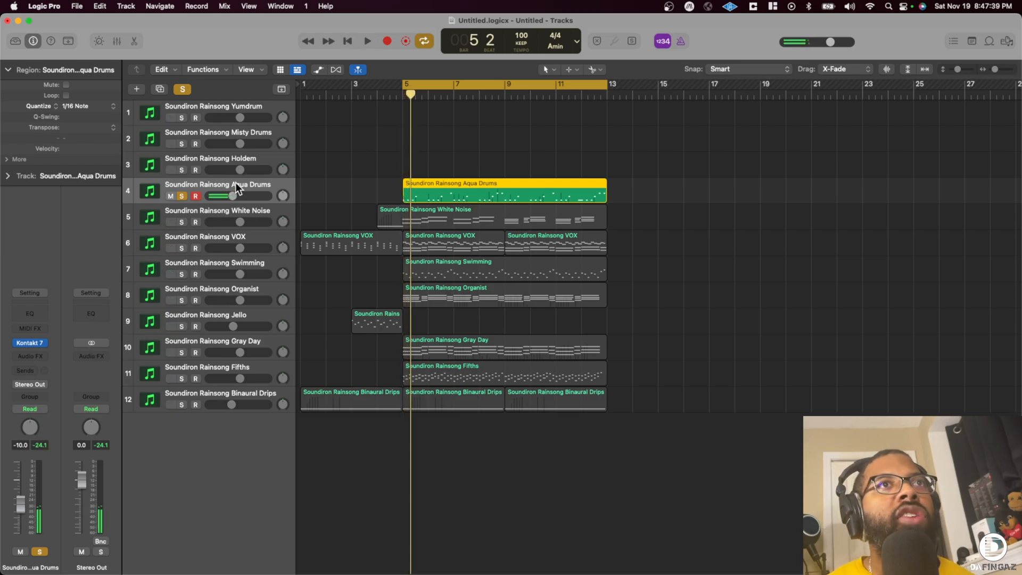
{"action": "key", "text": "super+d"}
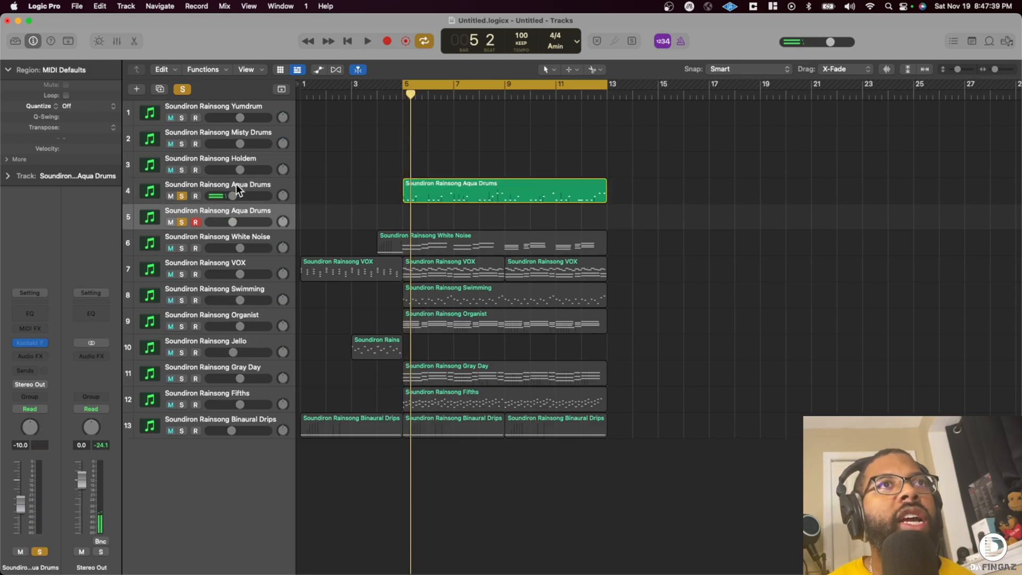
{"action": "left_click", "coordinate": [31, 341]}
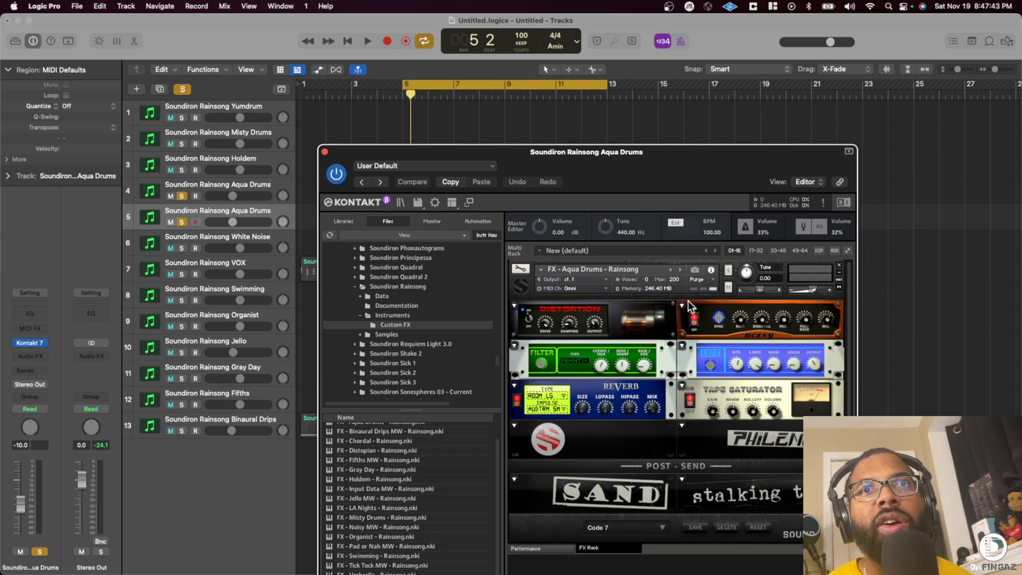
{"action": "left_click", "coordinate": [324, 152]}
- Replace the original Aqua Drums track with the duplicate by moving the region over and deleting the original, and open the duplicate's Kontakt instrument
{"action": "left_click_drag", "start_coordinate": [411, 188], "coordinate": [314, 212]}
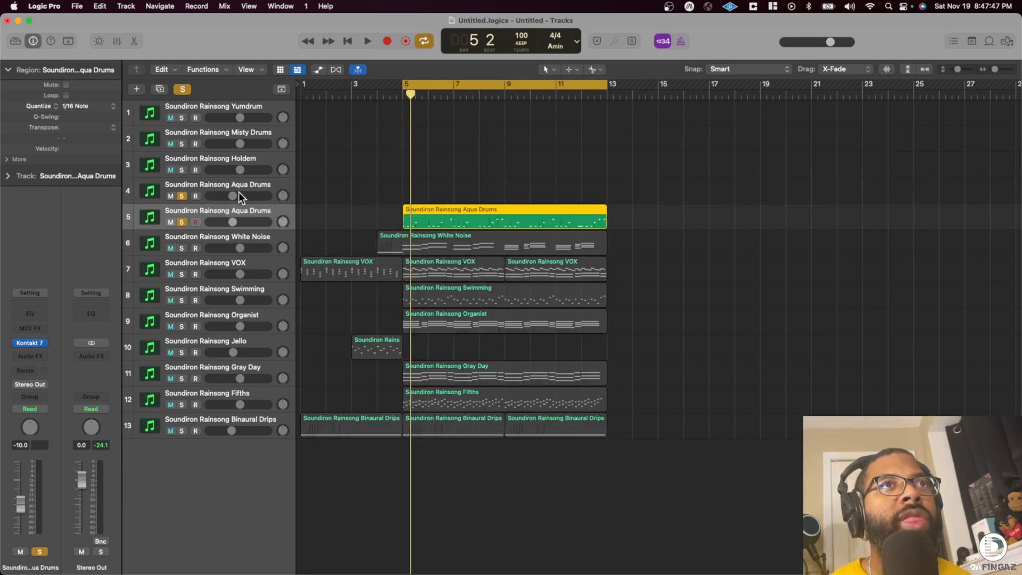
{"action": "left_click", "coordinate": [250, 182]}
{"action": "key", "text": "super+BackSpace"}
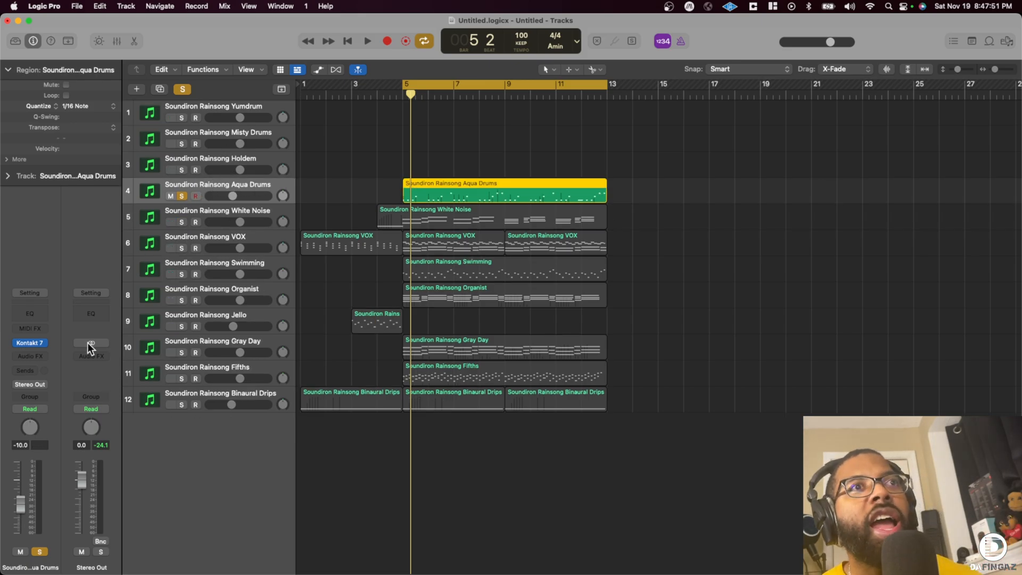
{"action": "left_click", "coordinate": [33, 343]}
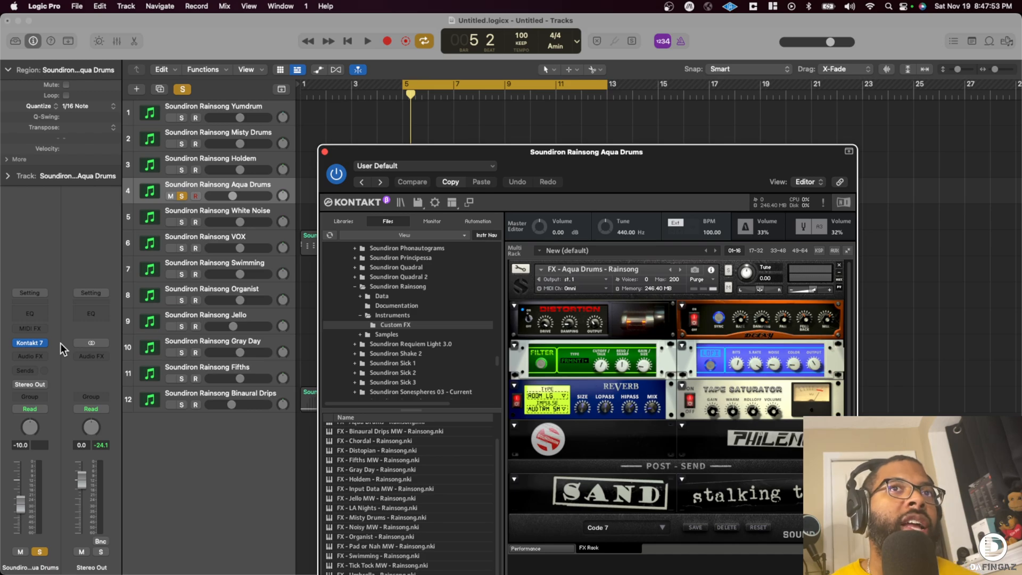
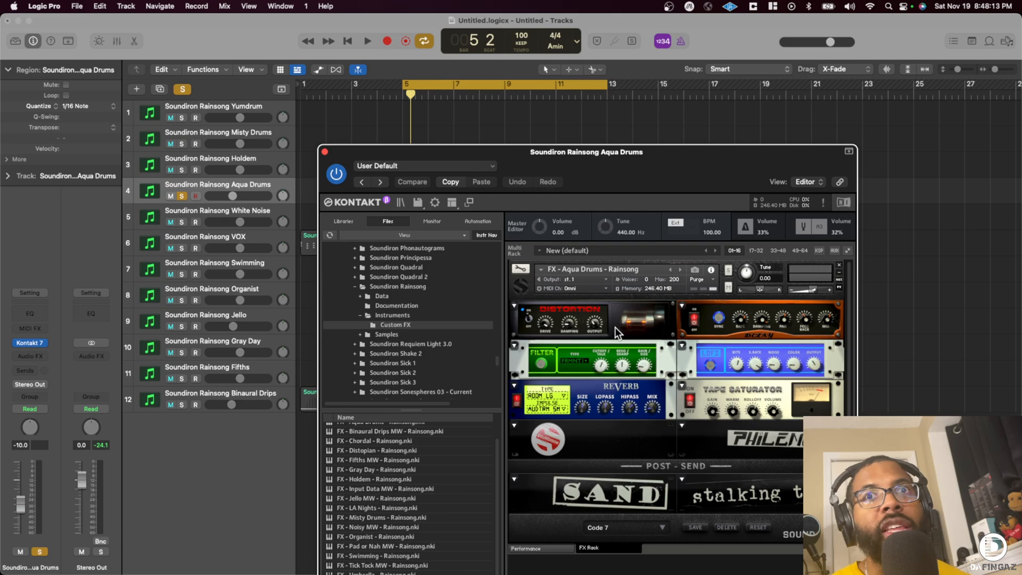
- Audition the Aqua Drums region in short passes while examining the effects on its Kontakt FX Rack page
{"action": "left_click_drag", "start_coordinate": [615, 153], "coordinate": [628, 101]}
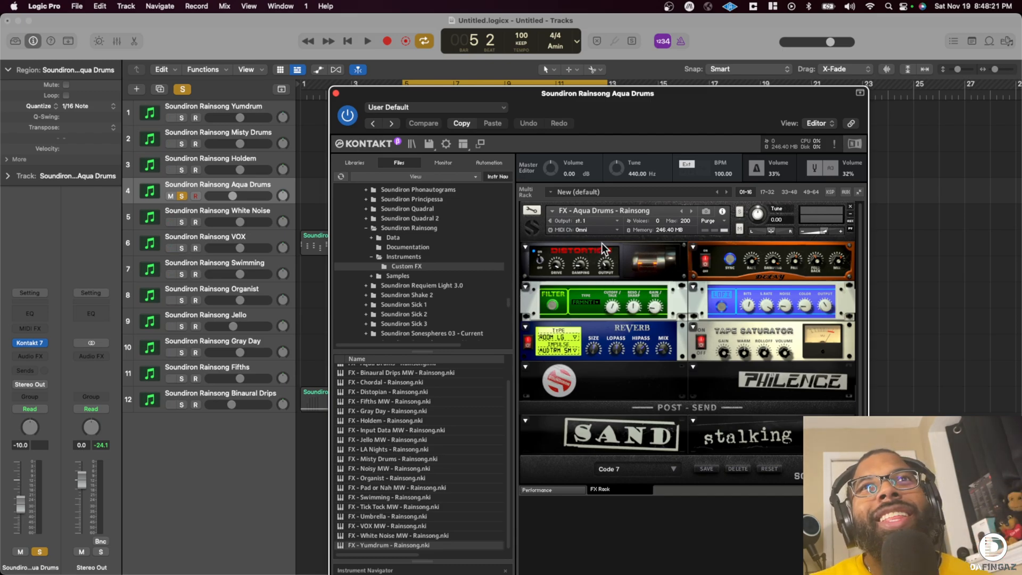
{"action": "key", "text": "space"}
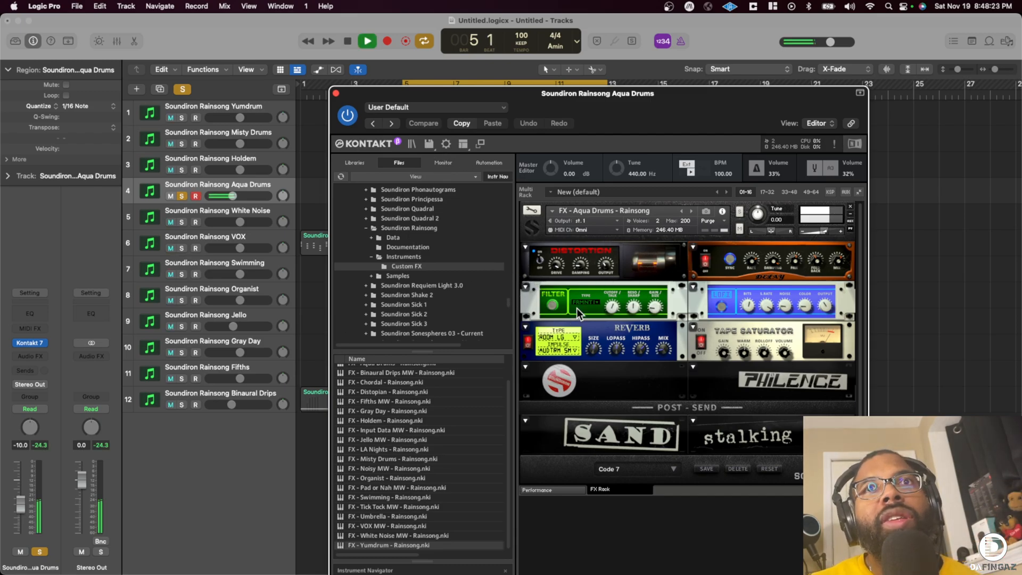
{"action": "key", "text": "space"}
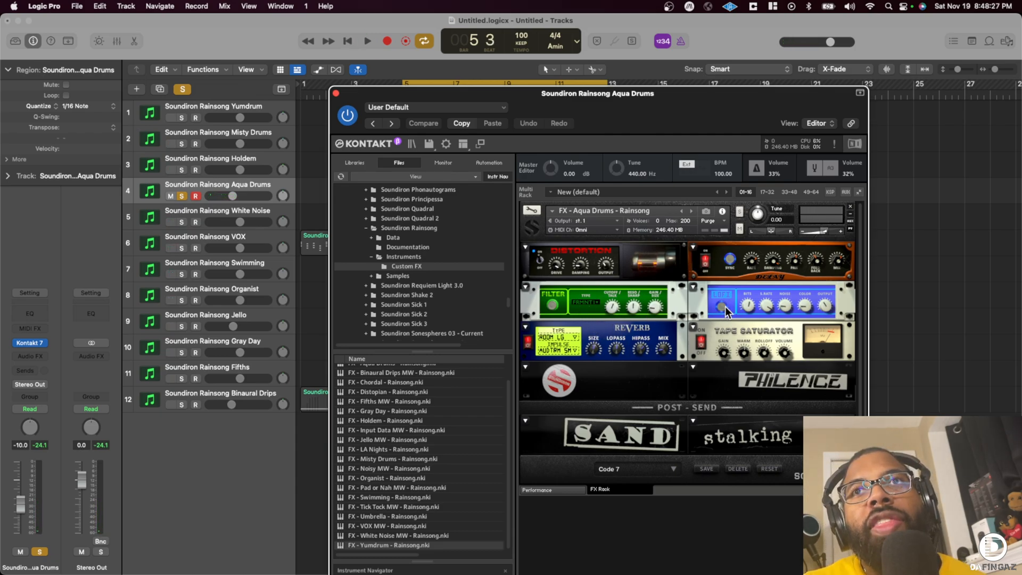
{"action": "key", "text": "space"}
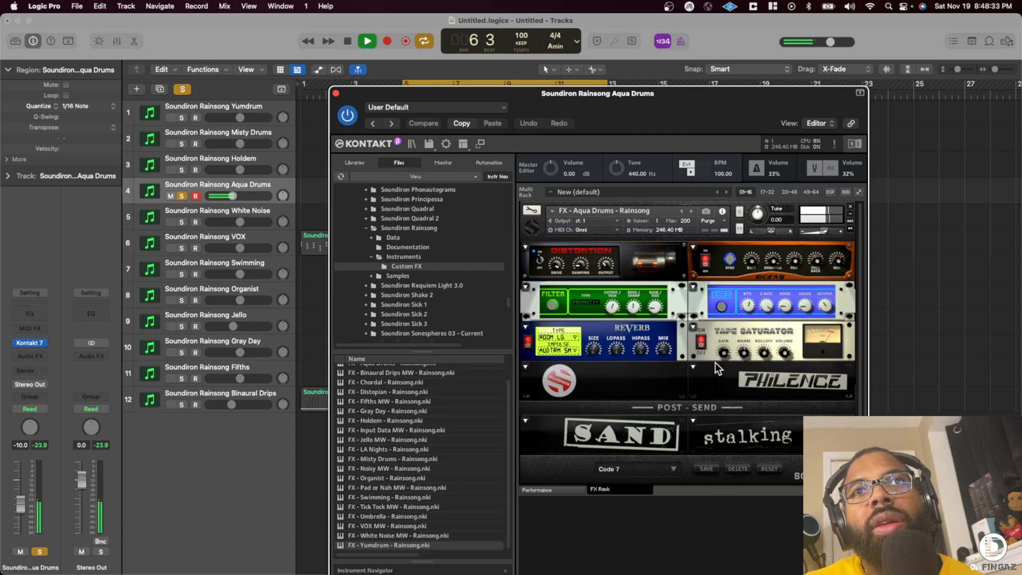
{"action": "key", "text": "space"}
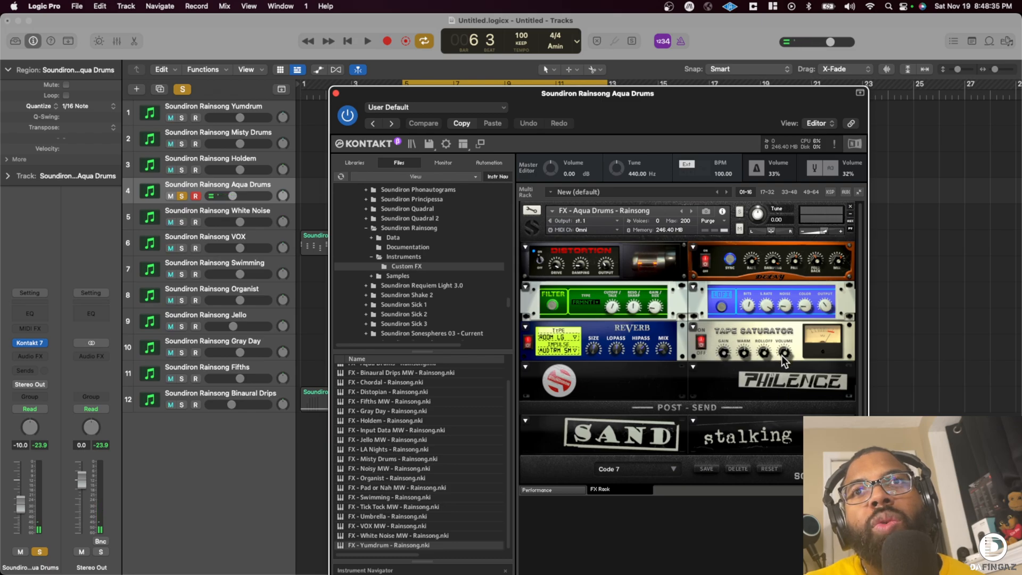
{"action": "key", "text": "space"}
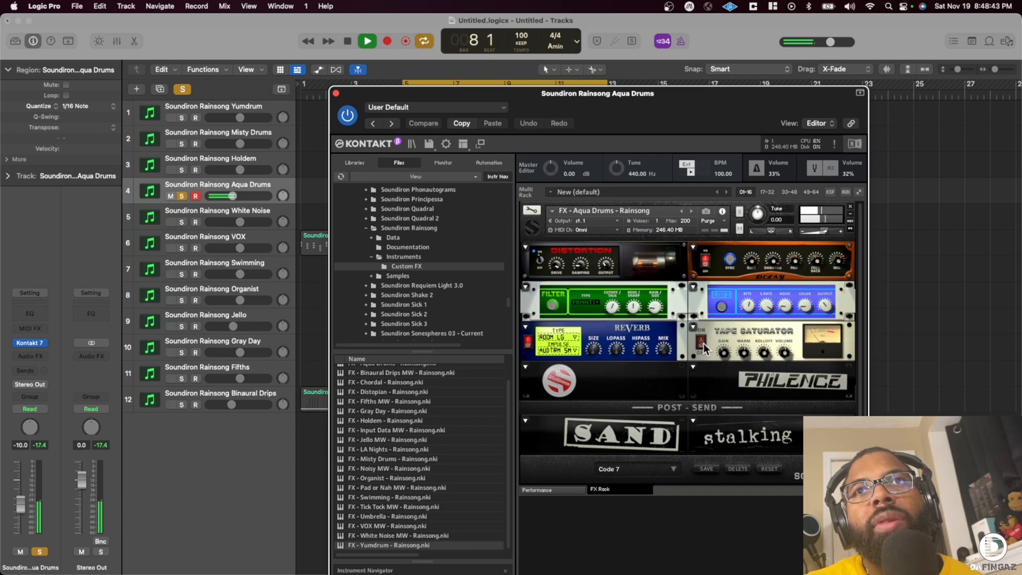
{"action": "key", "text": "space"}
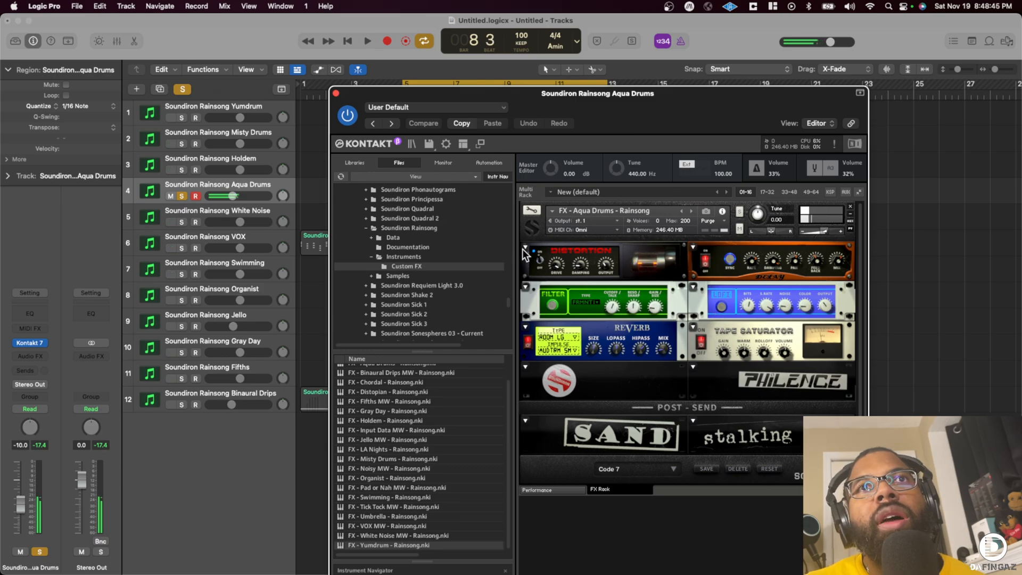
- Switch off the Distortion effect in the Aqua Drums FX rack and audition the drums without it
{"action": "left_click", "coordinate": [541, 259]}
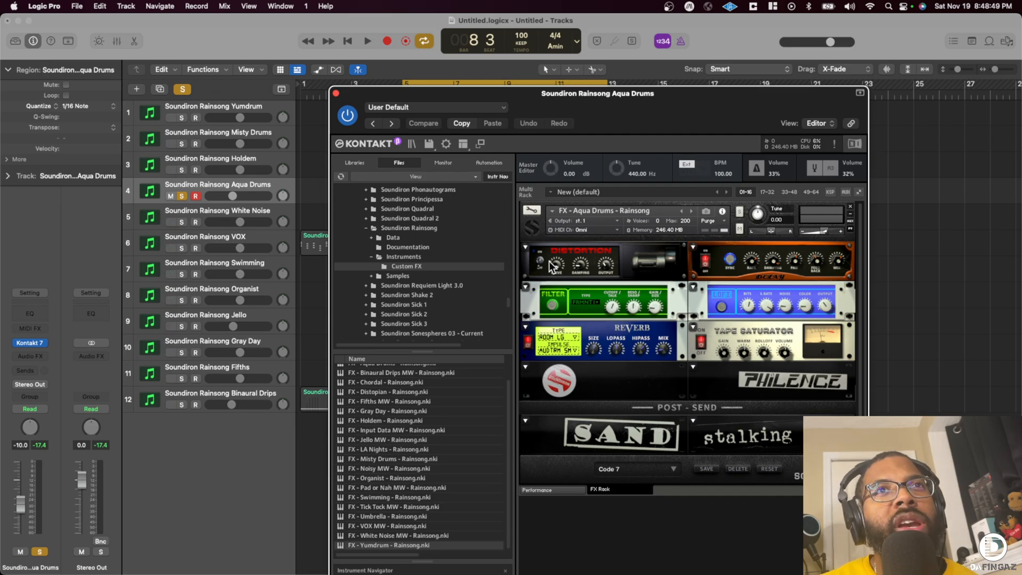
{"action": "key", "text": "space"}
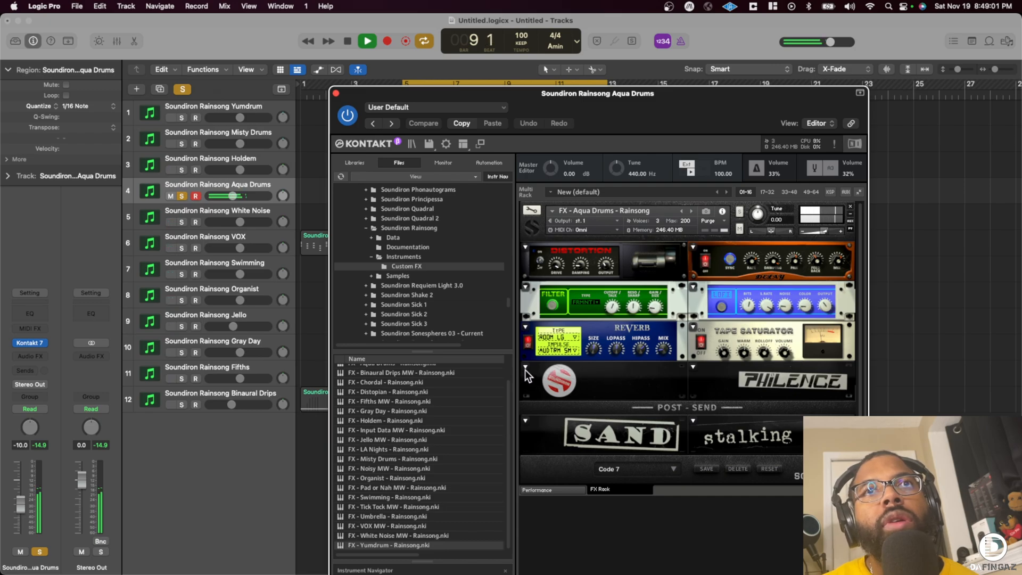
{"action": "key", "text": "space"}
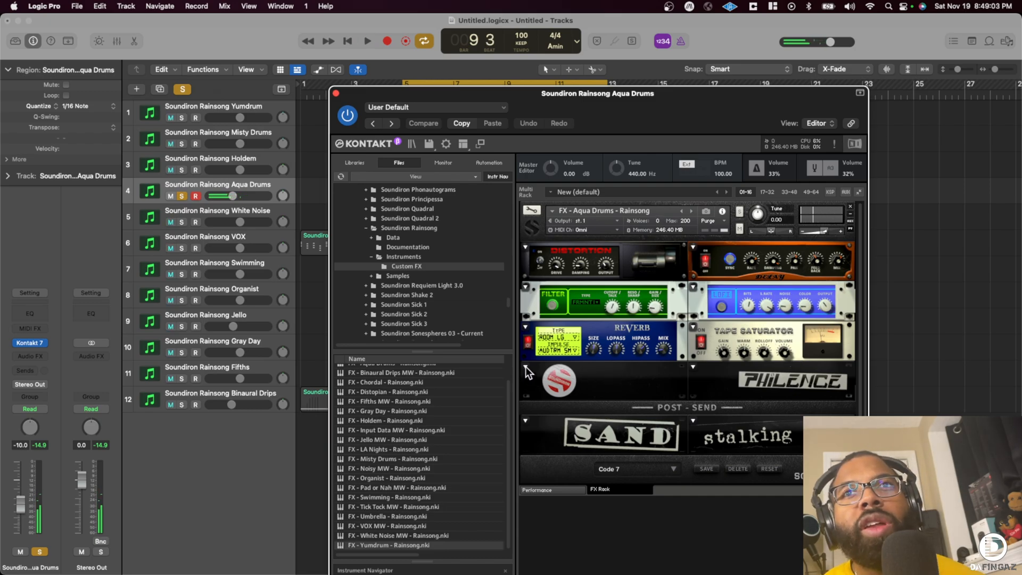
- Load a Flanger into the empty FX rack slot below the Reverb, audition it, and close the plug-in window
{"action": "left_click", "coordinate": [525, 366]}
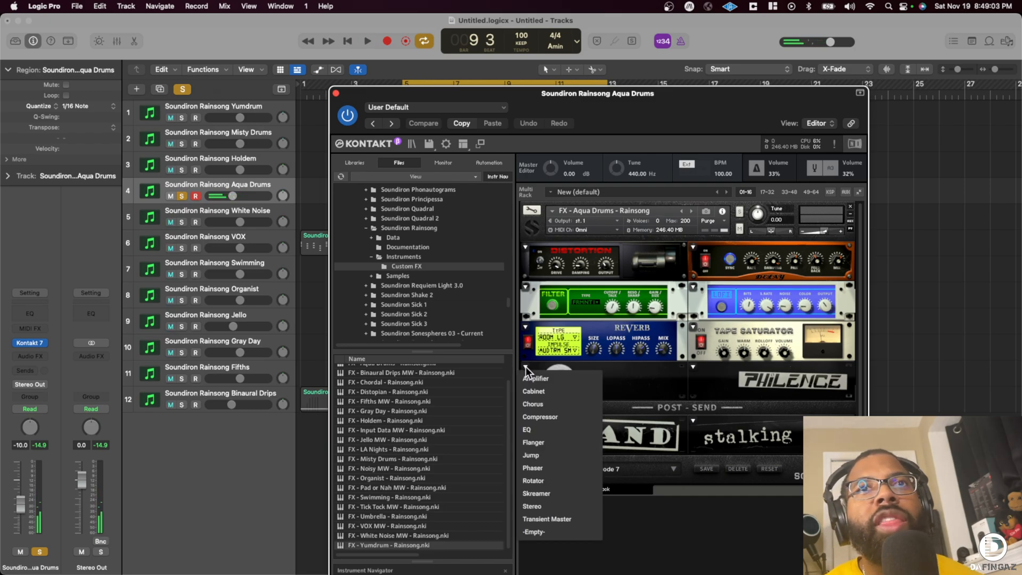
{"action": "left_click", "coordinate": [548, 442]}
{"action": "key", "text": "space"}
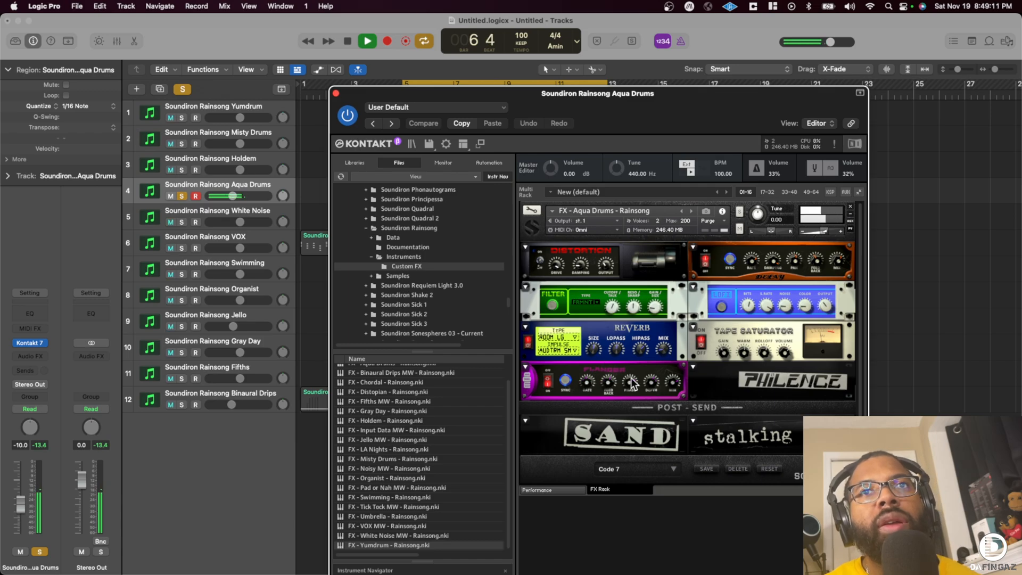
{"action": "key", "text": "space"}
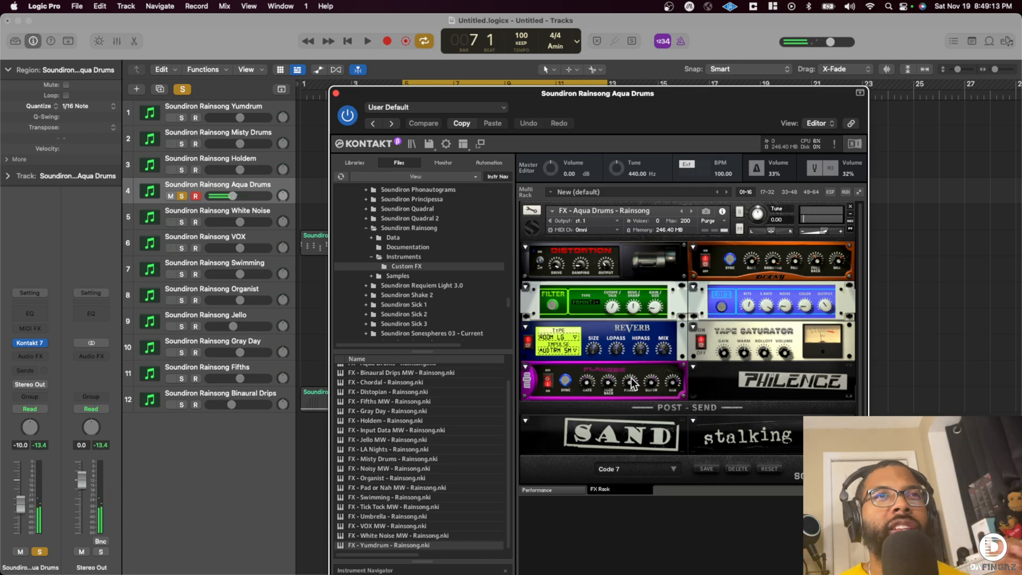
{"action": "left_click", "coordinate": [335, 93]}
- Solo the Holdem track alongside the Aqua Drums and lower its volume to -12.6 dB
{"action": "key", "text": "space"}
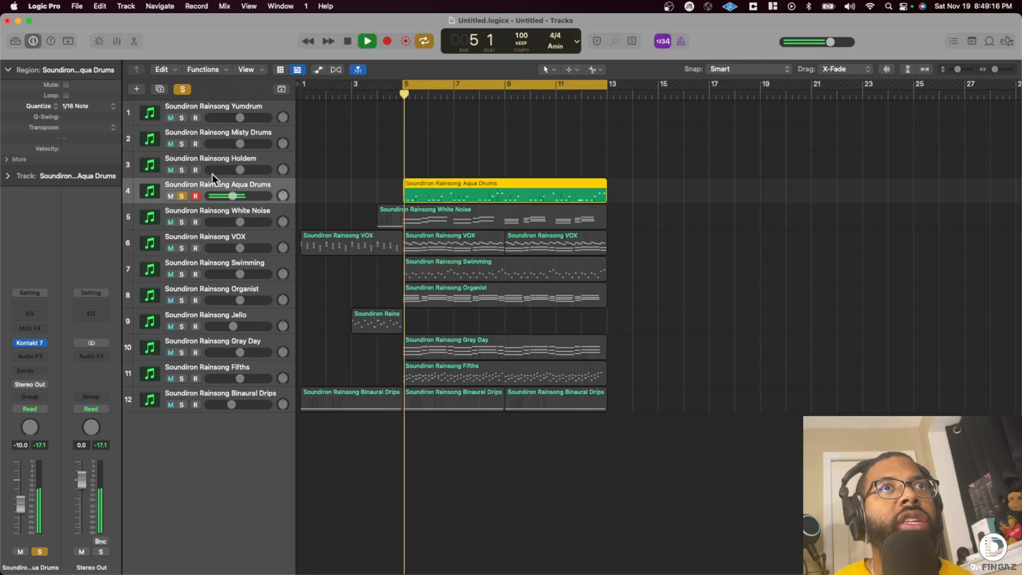
{"action": "left_click", "coordinate": [182, 170]}
{"action": "key", "text": "space"}
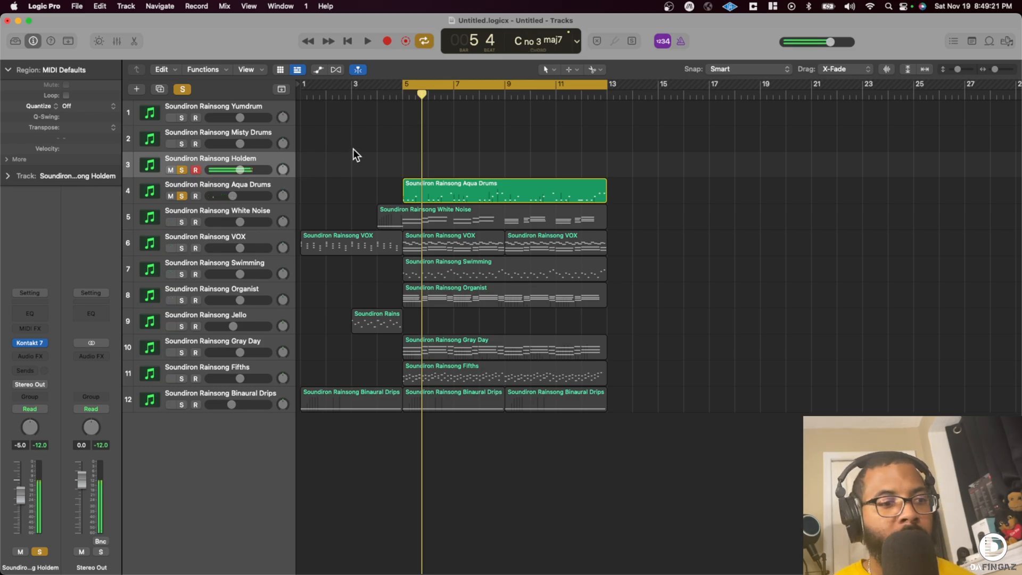
{"action": "left_click_drag", "start_coordinate": [240, 170], "coordinate": [217, 166]}
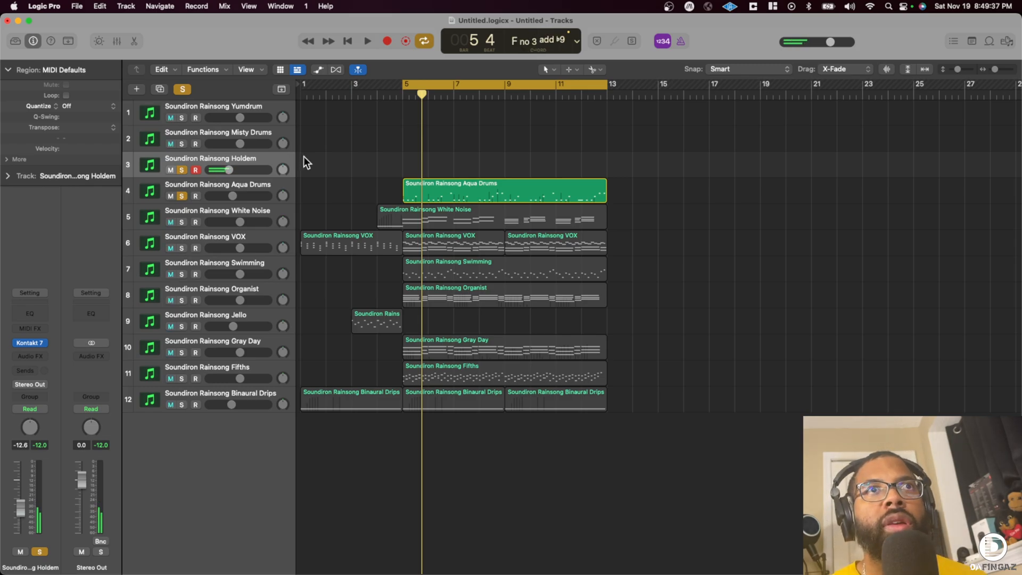
- Record a Holdem part from bar 5 to bar 9, setting the track volume to -8.0 dB during the take
{"action": "key", "text": "r"}
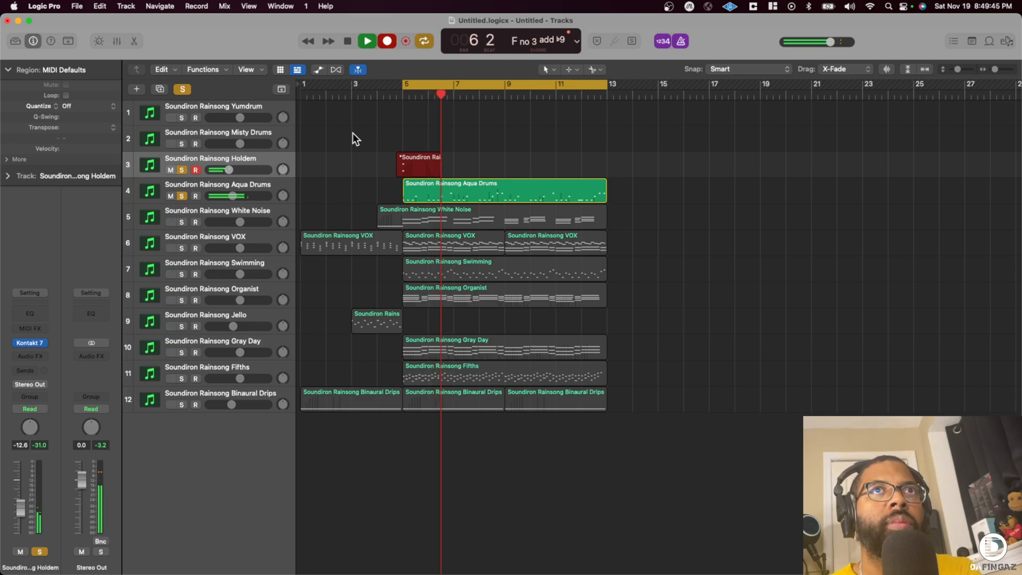
{"action": "left_click_drag", "start_coordinate": [228, 169], "coordinate": [234, 170]}
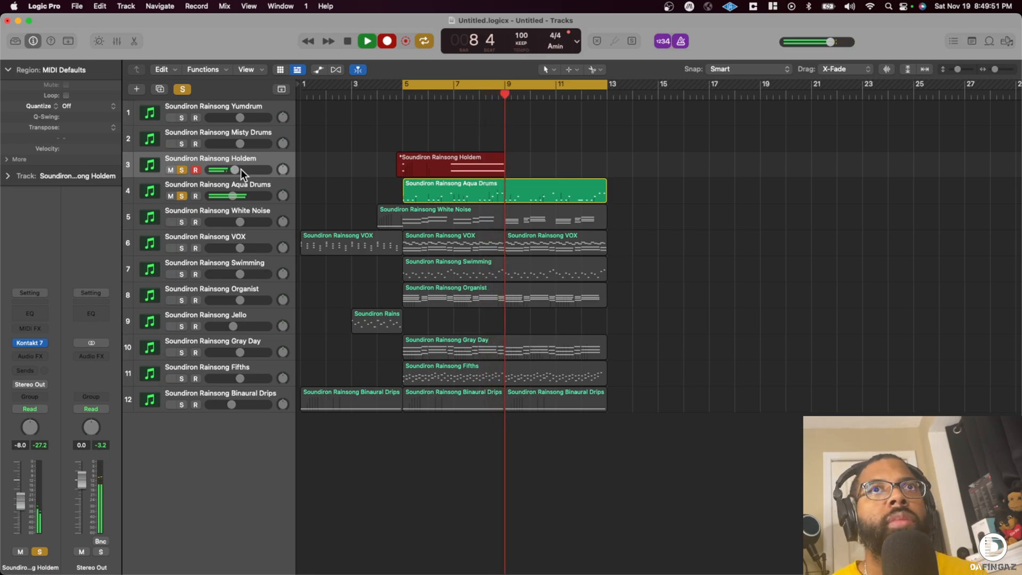
{"action": "key", "text": "space"}
- Quantize the Holdem region to 1/16 Note, repeat it once up to bar 13, and play it back
{"action": "key", "text": "q"}
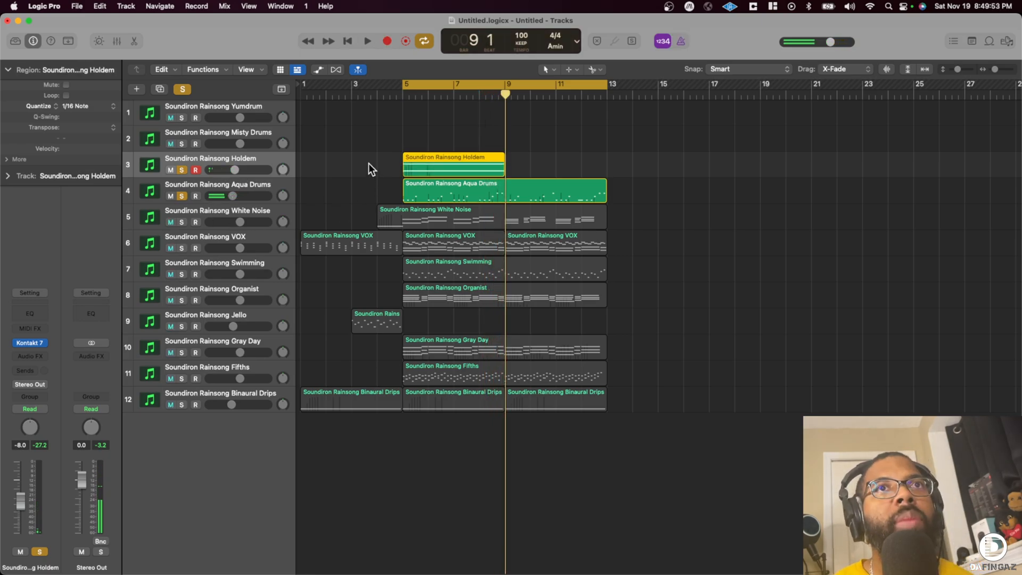
{"action": "key", "text": "super+r"}
{"action": "key", "text": "space"}
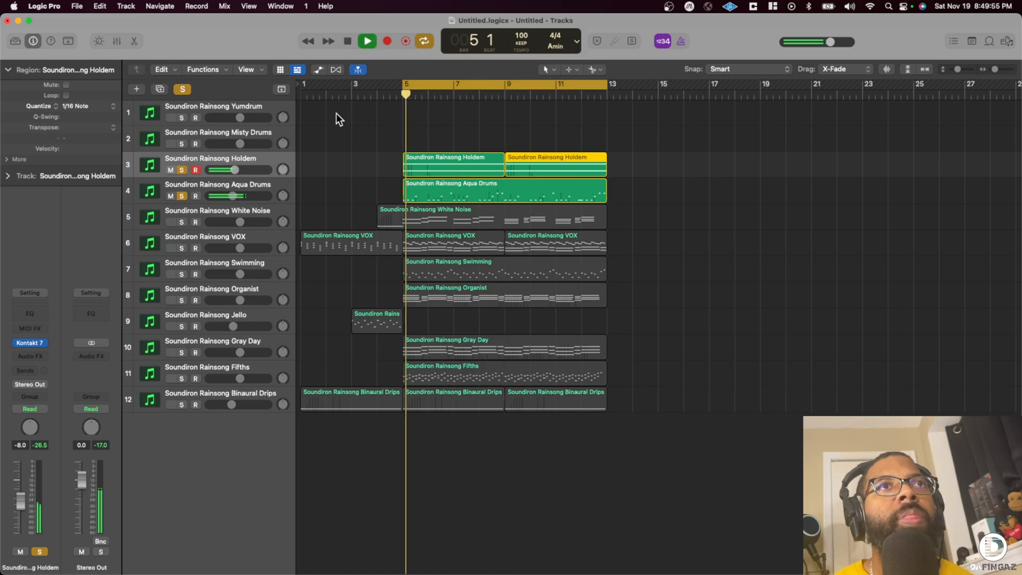
- Solo the Misty Drums track and raise its volume to -0.1 dB while playing along with the beat
{"action": "left_click", "coordinate": [183, 145]}
{"action": "key", "text": "space"}
{"action": "key", "text": "space"}
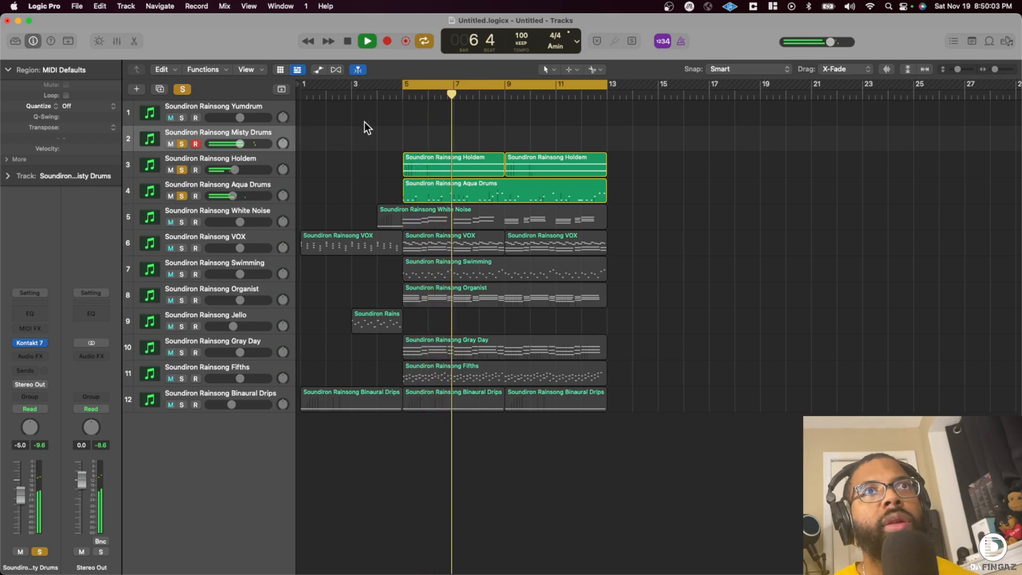
{"action": "left_click_drag", "start_coordinate": [241, 144], "coordinate": [264, 144]}
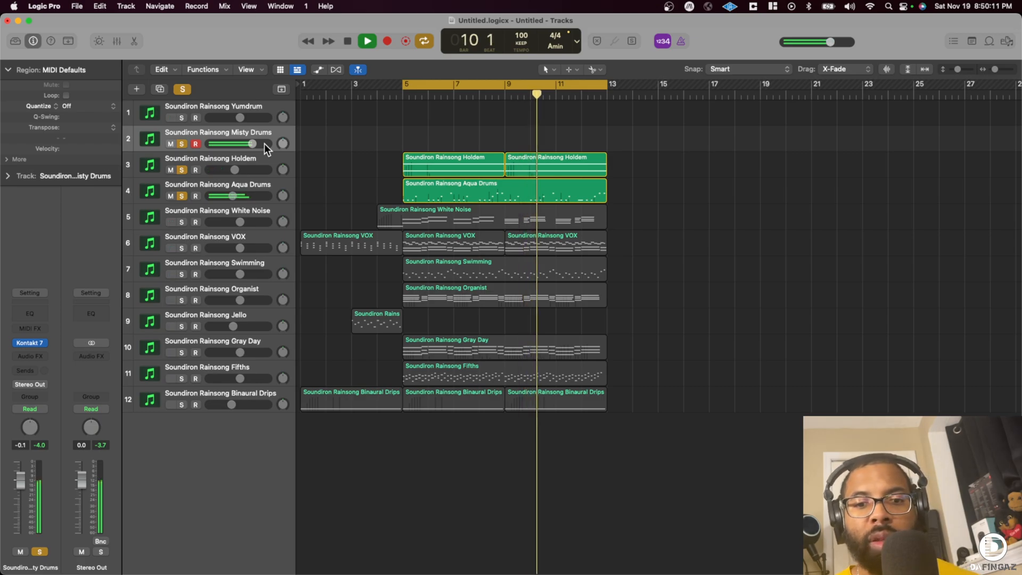
{"action": "key", "text": "space"}
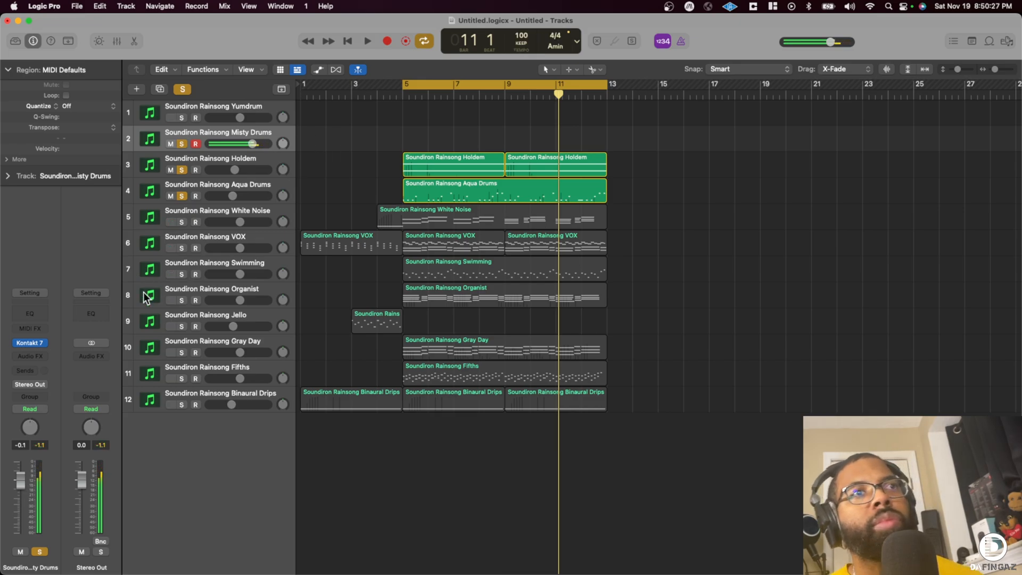
- Examine the Misty Drums instrument's LFO, filter and ARP settings in Kontakt and close the plug-in window
{"action": "left_click", "coordinate": [30, 342]}
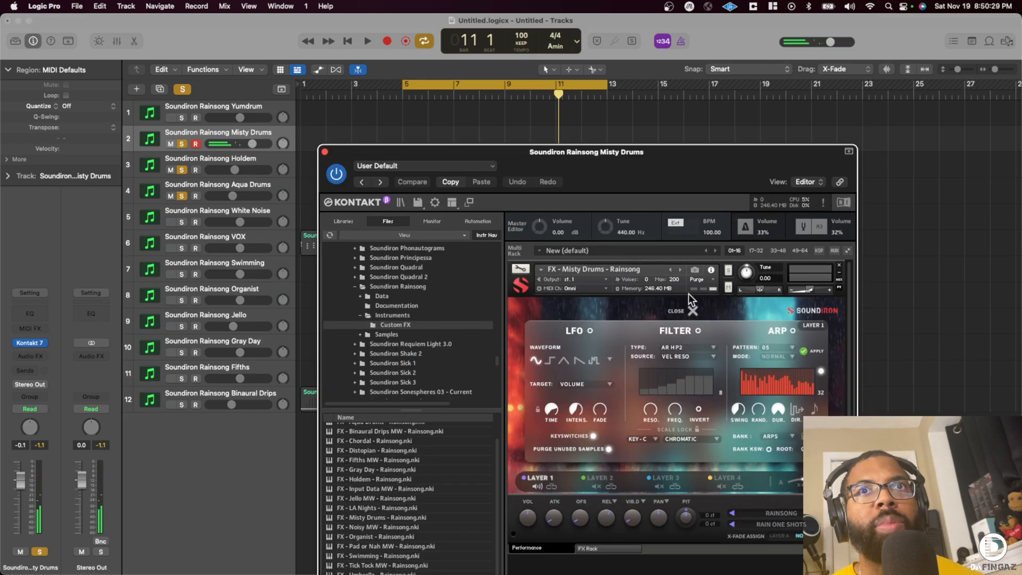
{"action": "left_click_drag", "start_coordinate": [621, 185], "coordinate": [521, 69]}
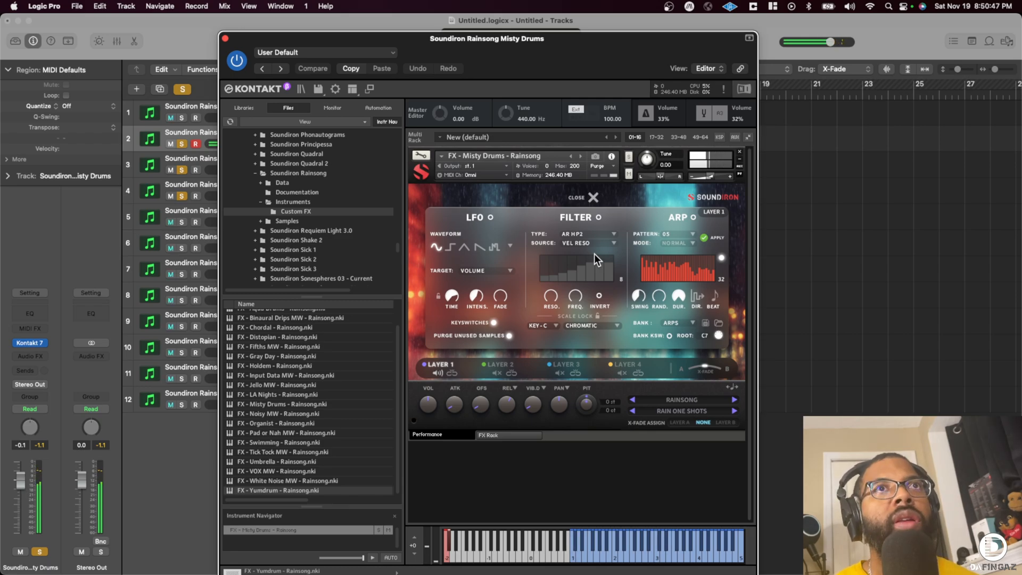
{"action": "left_click", "coordinate": [224, 38]}
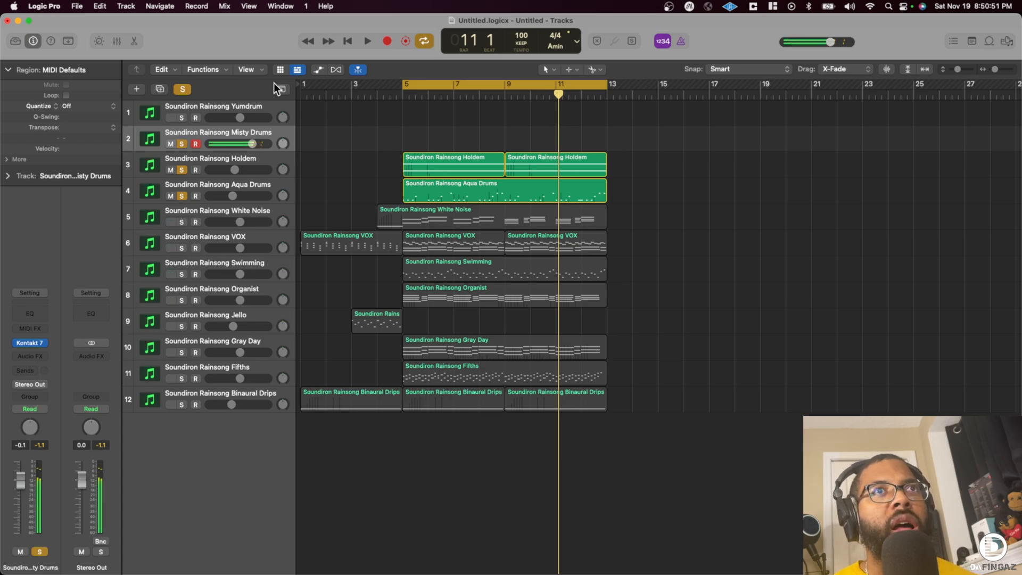
- Record a Misty Drums part from bar 5 to bar 13 and quantize the region to 1/16 Note
{"action": "key", "text": "r"}
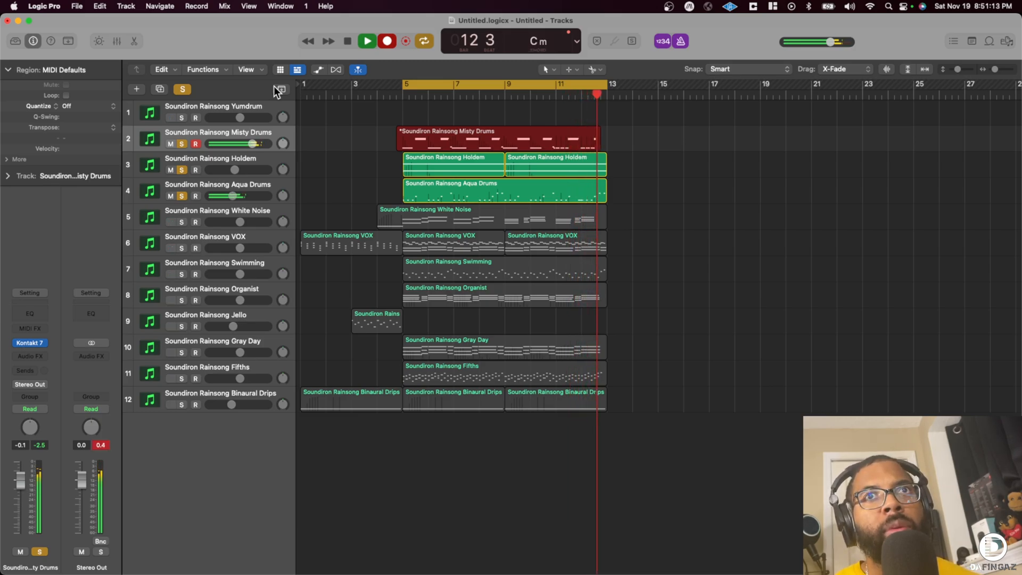
{"action": "key", "text": "space"}
{"action": "key", "text": "space"}
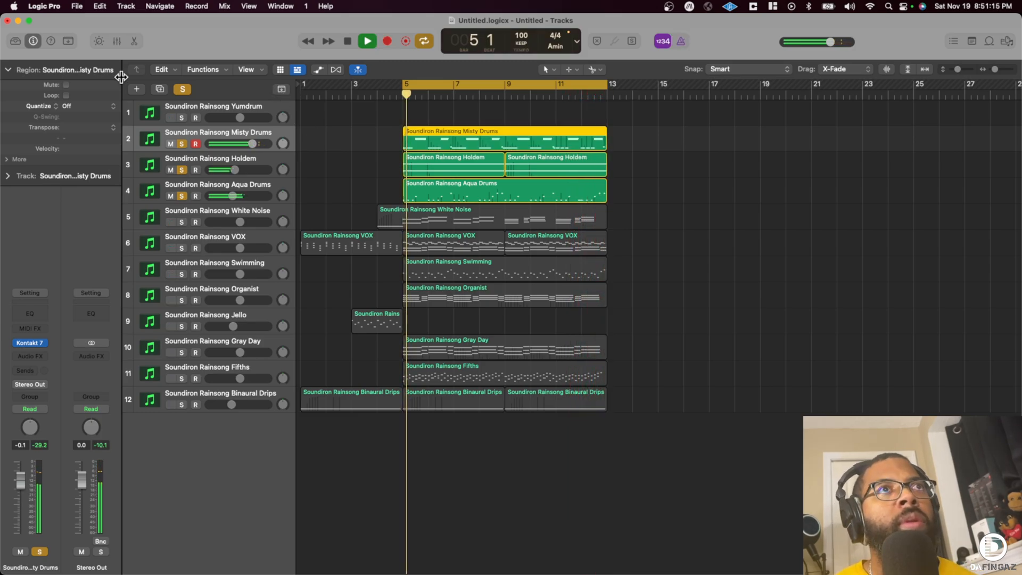
{"action": "left_click", "coordinate": [79, 106]}
{"action": "left_click", "coordinate": [91, 167]}
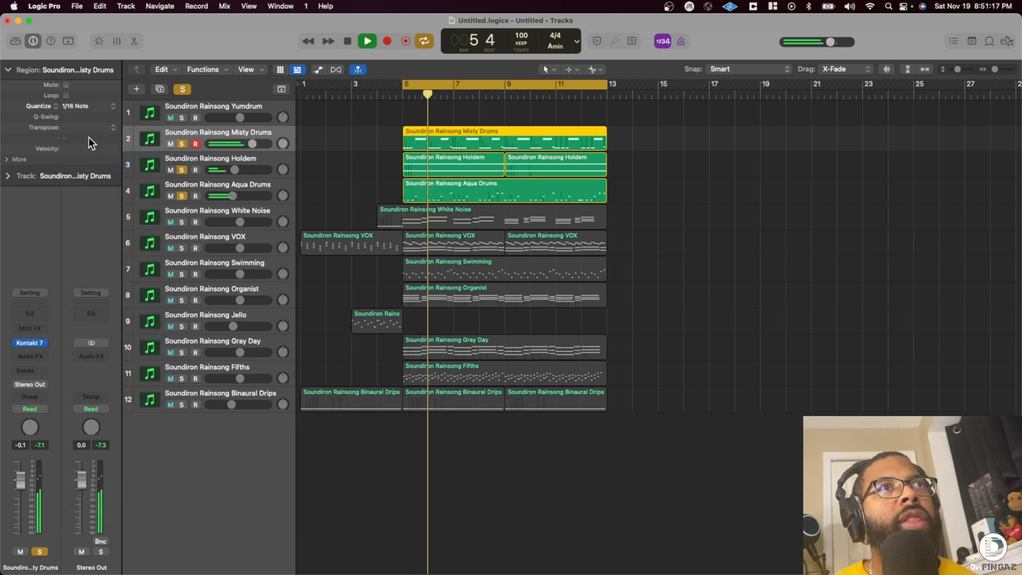
- Duplicate the Misty Drums track with its settings and rename the original track by adding "Snare" to its name
{"action": "key", "text": "super+d"}
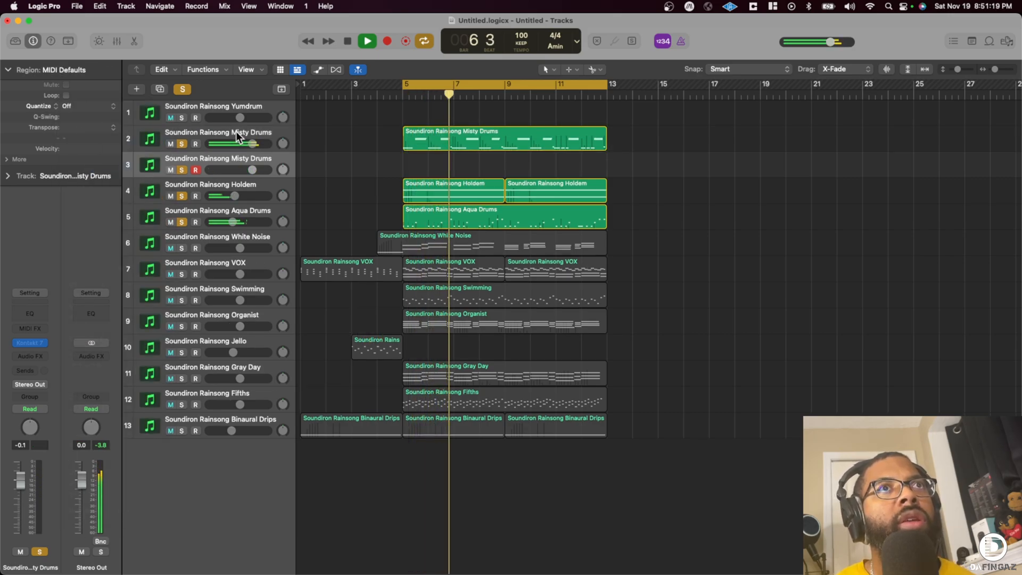
{"action": "double_click", "coordinate": [235, 132]}
{"action": "key", "text": "BackSpace"}
{"action": "key", "text": "super+z"}
{"action": "left_click", "coordinate": [362, 143]}
{"action": "key", "text": "space"}
{"action": "double_click", "coordinate": [274, 130]}
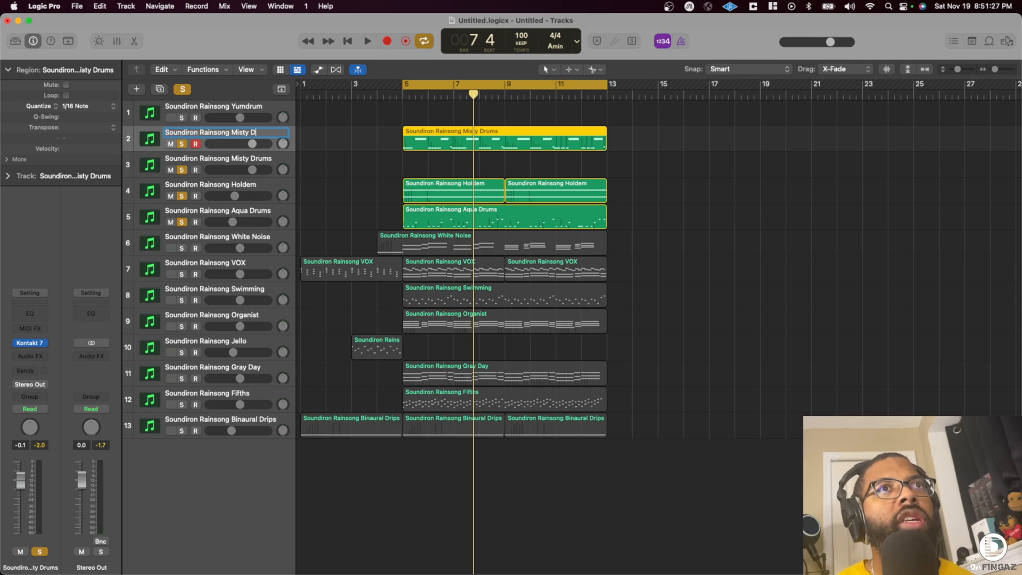
{"action": "type", "text": "Snare"}
{"action": "key", "text": "Return"}
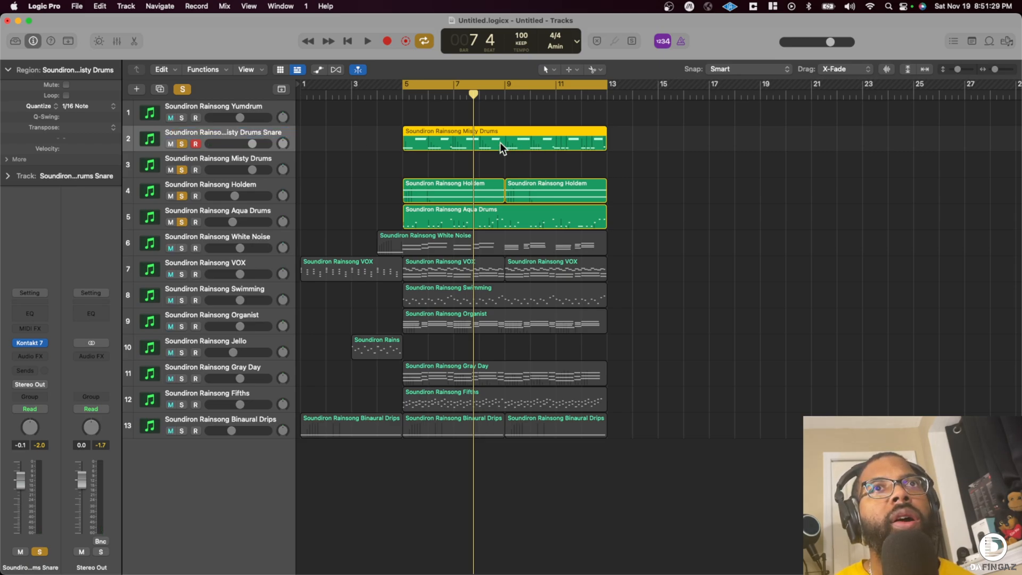
- Copy the Misty Drums region onto the duplicate track and delete all C1 notes from the Snare track's region
{"action": "left_click_drag", "start_coordinate": [440, 142], "coordinate": [440, 164]}
{"action": "double_click", "coordinate": [434, 143]}
{"action": "left_click", "coordinate": [264, 465]}
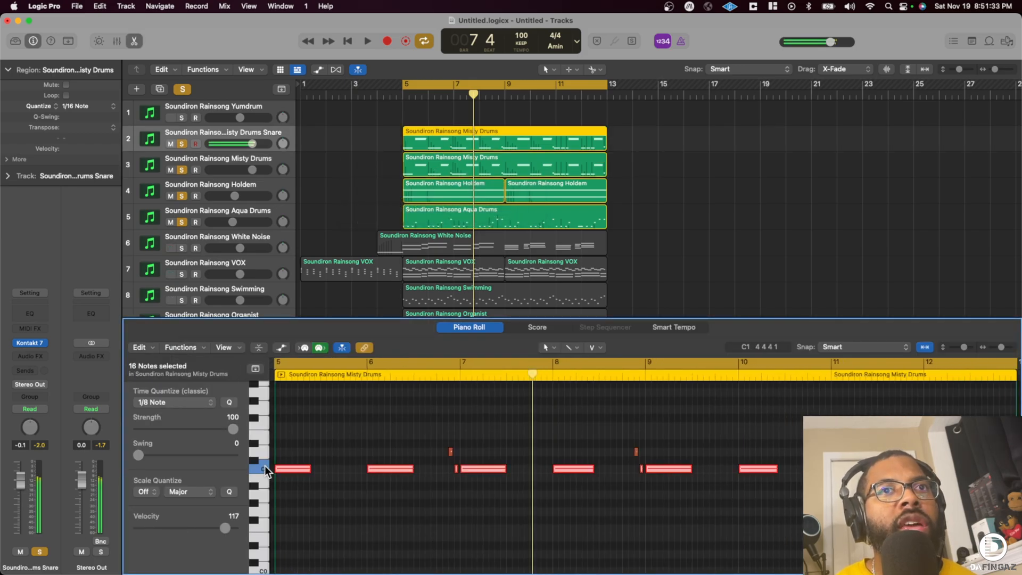
- Add "Kick" to the duplicate Misty Drums track's name, move it above the Snare track, and close the Piano Roll
{"action": "left_click", "coordinate": [246, 160]}
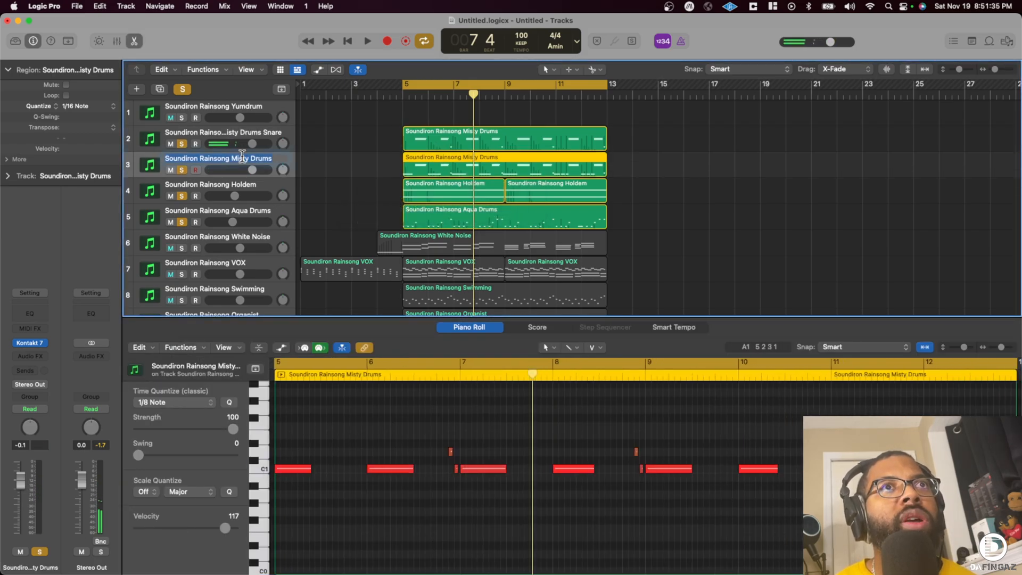
{"action": "type", "text": "Kick"}
{"action": "key", "text": "Return"}
{"action": "left_click_drag", "start_coordinate": [258, 166], "coordinate": [263, 138]}
{"action": "key", "text": "e"}
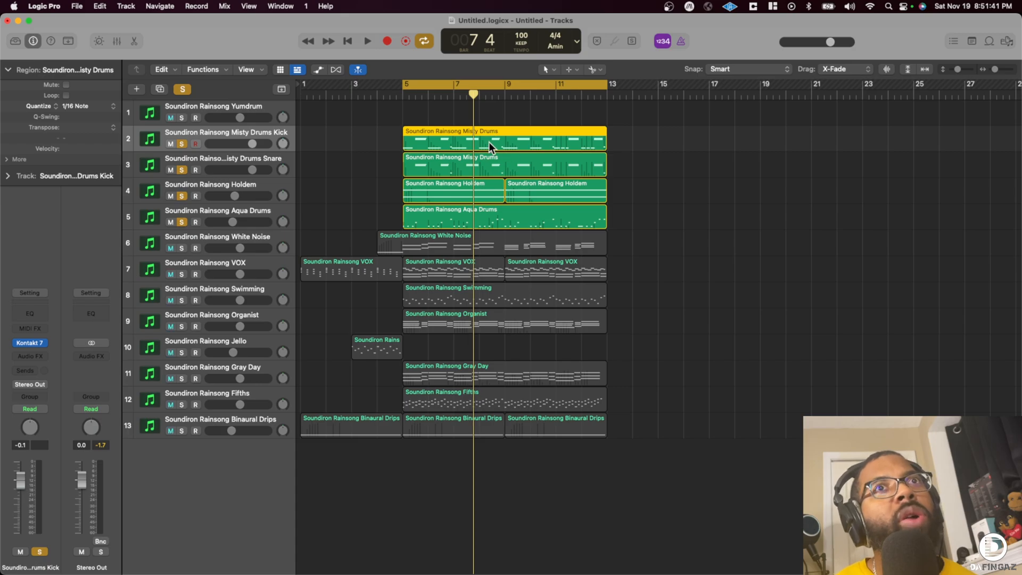
- Delete the high notes around C3 from the Misty Drums Kick track's region, keeping its C1 and D1 notes
{"action": "key", "text": "e"}
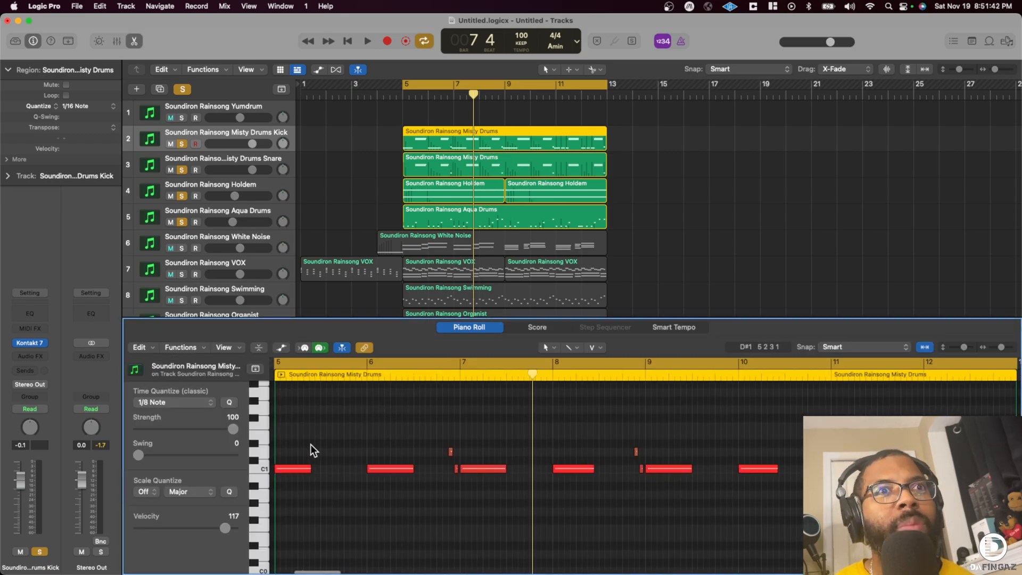
{"action": "left_click", "coordinate": [254, 451]}
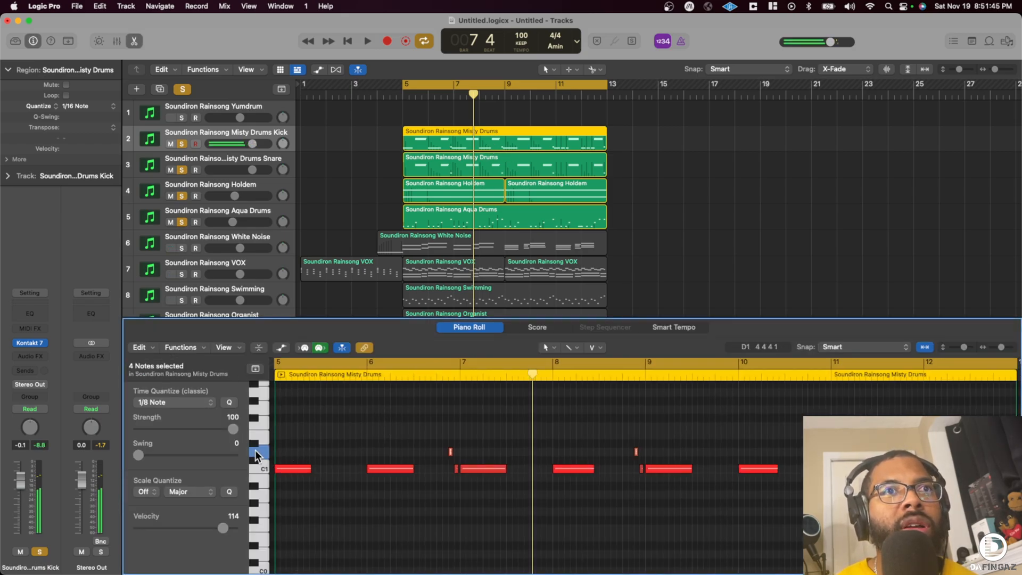
{"action": "scroll", "coordinate": [257, 446], "scroll_direction": "up", "scroll_amount": 10}
{"action": "left_click_drag", "start_coordinate": [265, 493], "coordinate": [269, 519]}
{"action": "key", "text": "Delete"}
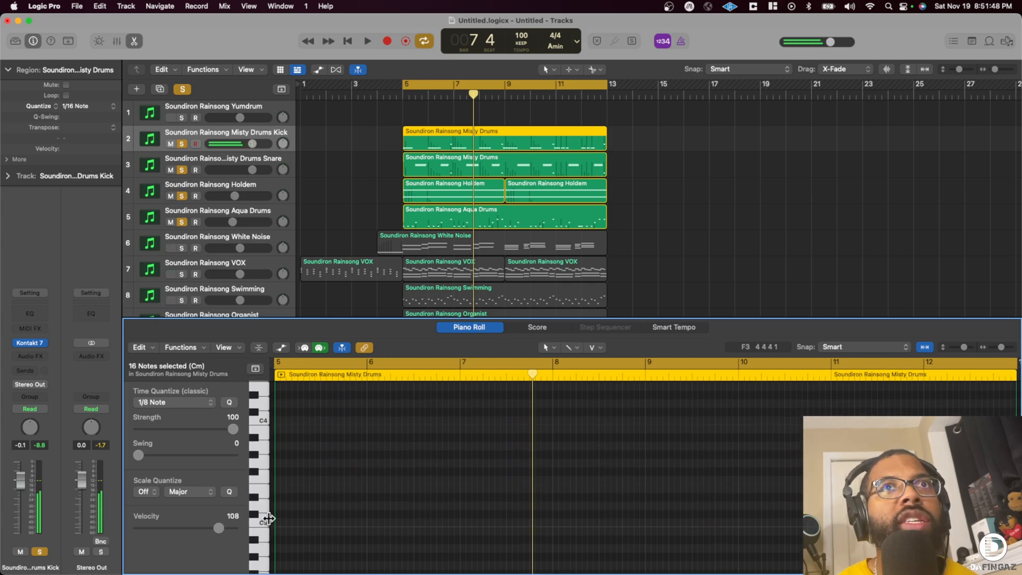
- Open the Misty Drums Snare region in the Piano Roll and delete all of its D1 notes
{"action": "left_click", "coordinate": [462, 168]}
{"action": "key", "text": "e"}
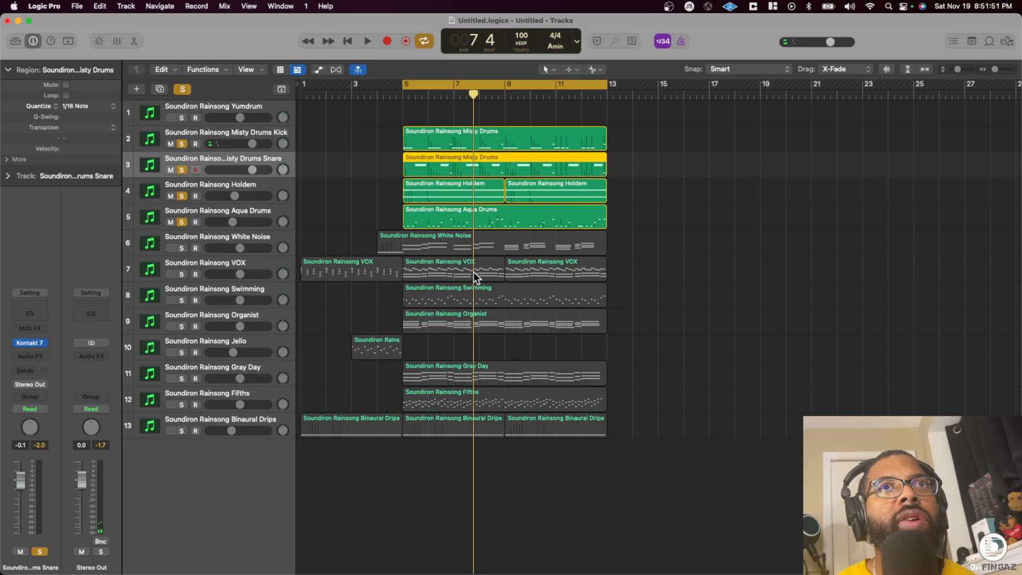
{"action": "double_click", "coordinate": [464, 161]}
{"action": "scroll", "coordinate": [288, 491], "scroll_direction": "up", "scroll_amount": 3}
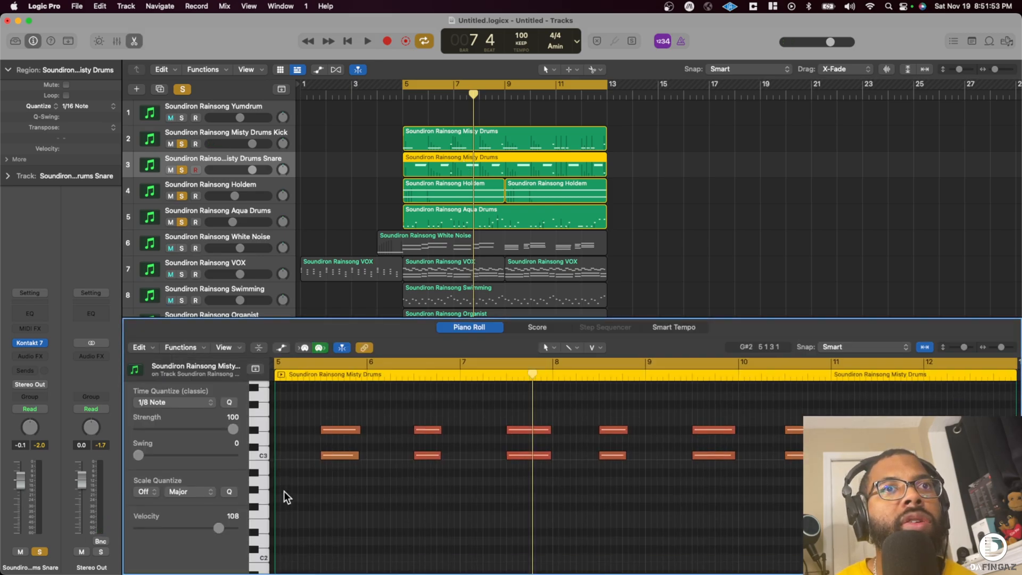
{"action": "scroll", "coordinate": [284, 491], "scroll_direction": "down", "scroll_amount": 3}
{"action": "left_click", "coordinate": [259, 438]}
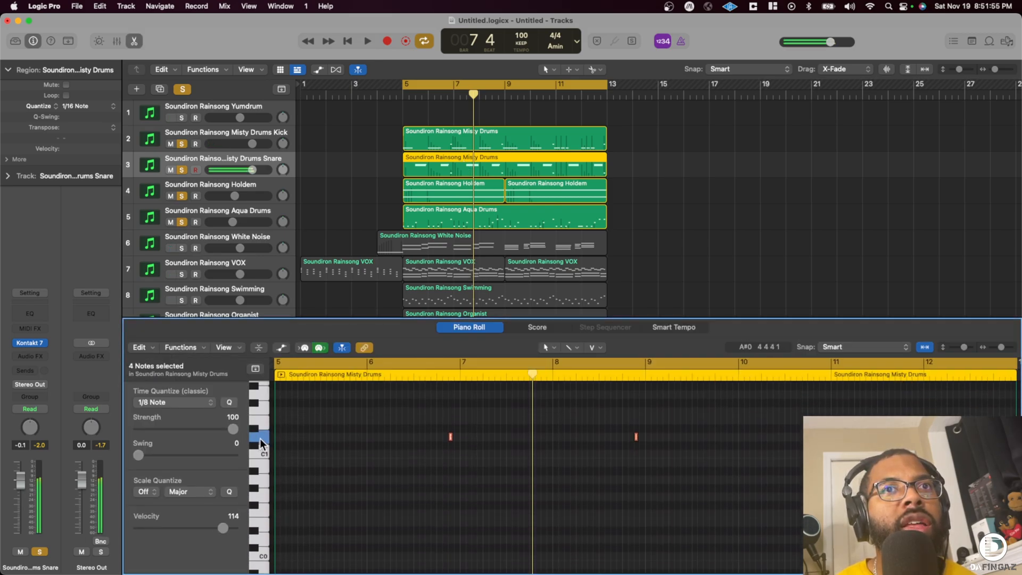
- Lower the Misty Drums Snare track's volume to about -7.4 dB during playback and disarm the track for recording
{"action": "key", "text": "space"}
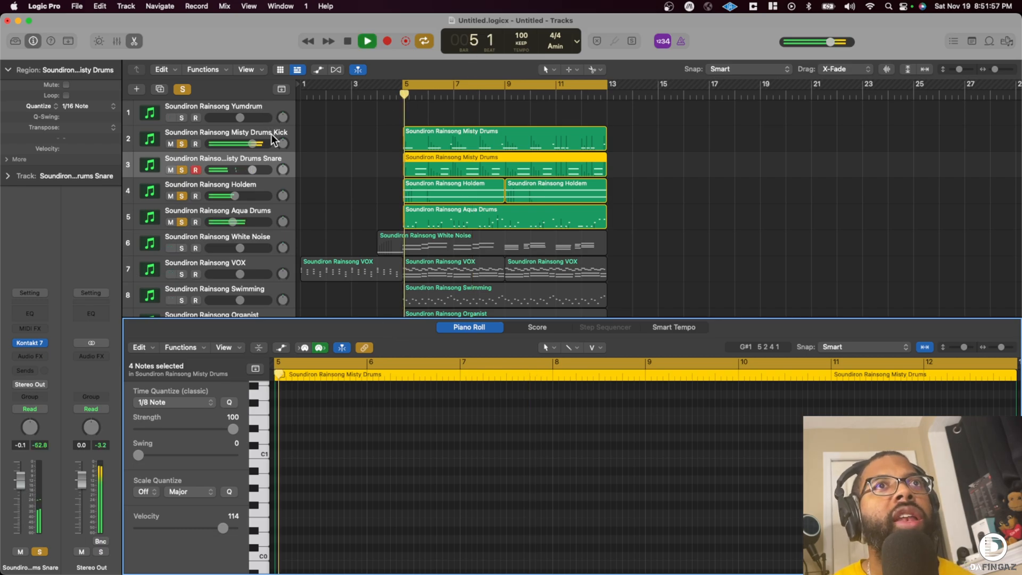
{"action": "mouse_move", "coordinate": [252, 170]}
{"action": "left_mouse_down"}
{"action": "mouse_move", "coordinate": [213, 169]}
{"action": "mouse_move", "coordinate": [239, 170]}
{"action": "left_mouse_up"}
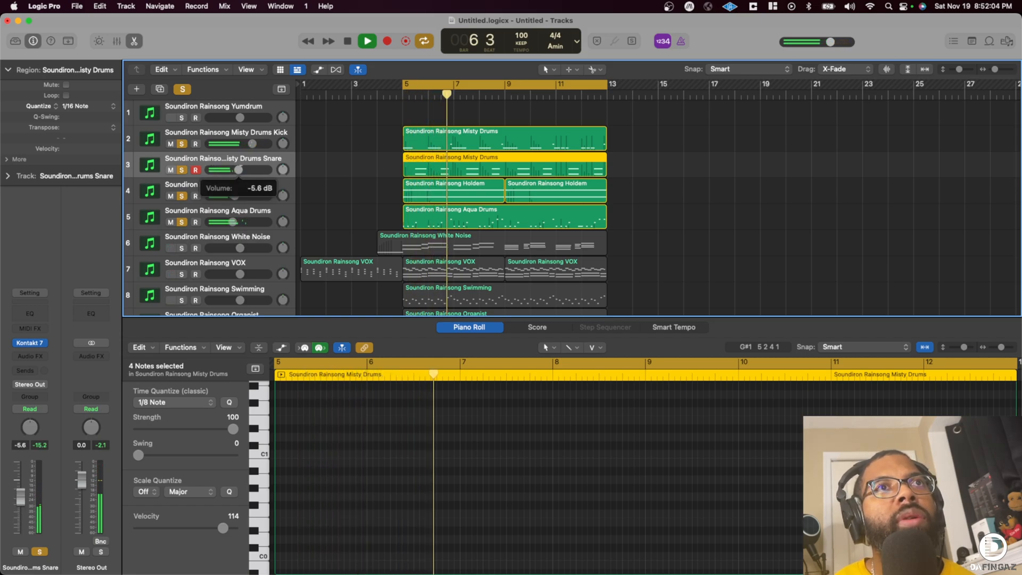
{"action": "left_click", "coordinate": [195, 169]}
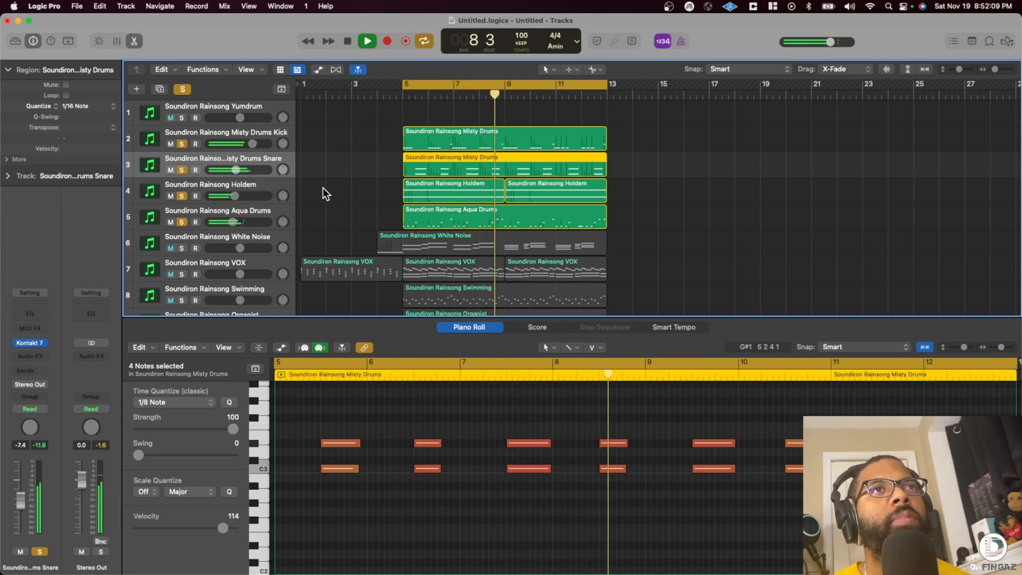
- Raise the Holdem track's volume to about -1.7 dB during playback and select the track with its regions
{"action": "scroll", "coordinate": [245, 207], "scroll_direction": "down", "scroll_amount": 1}
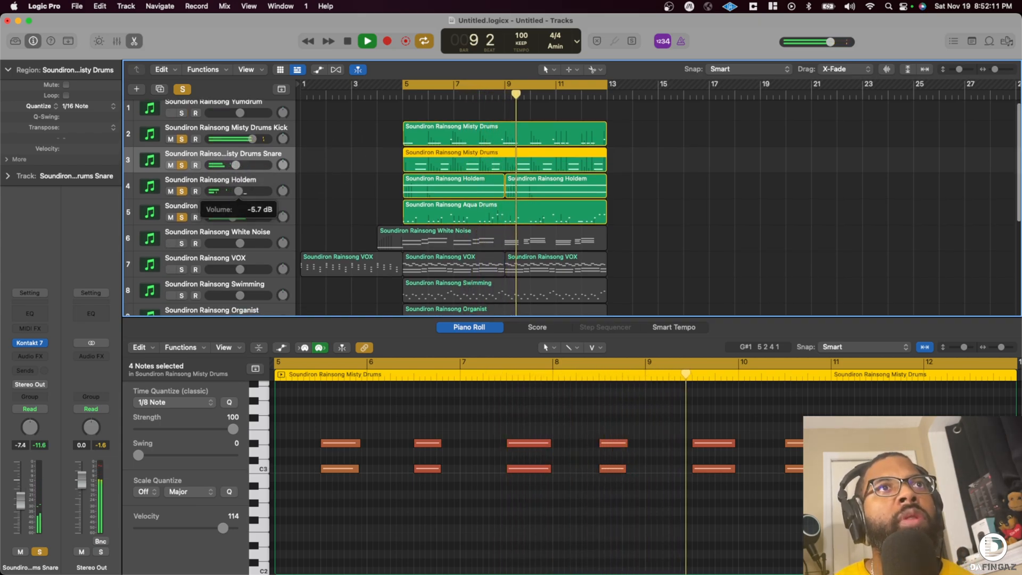
{"action": "key", "text": "space"}
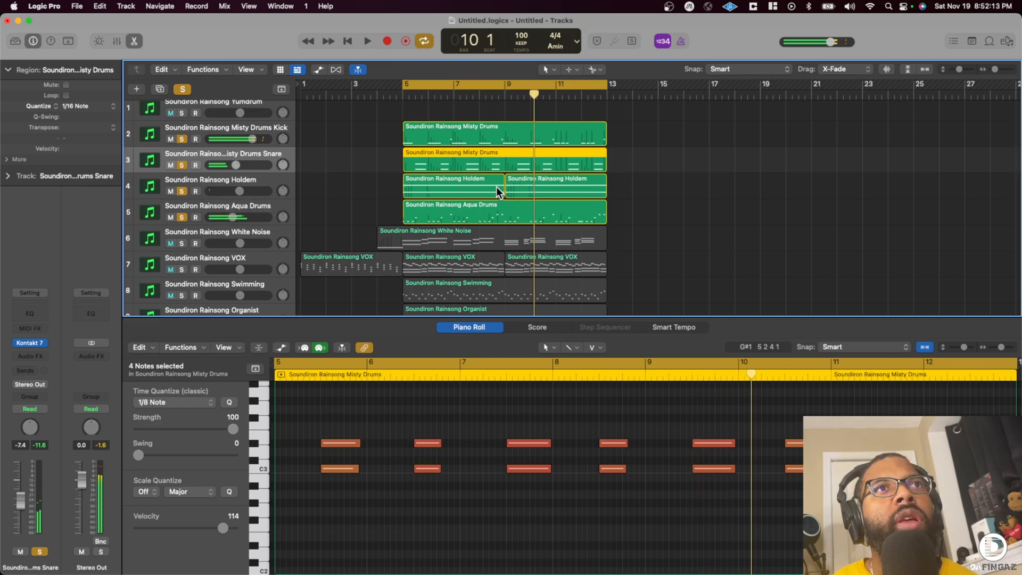
{"action": "key", "text": "space"}
{"action": "left_click_drag", "start_coordinate": [241, 190], "coordinate": [248, 190]}
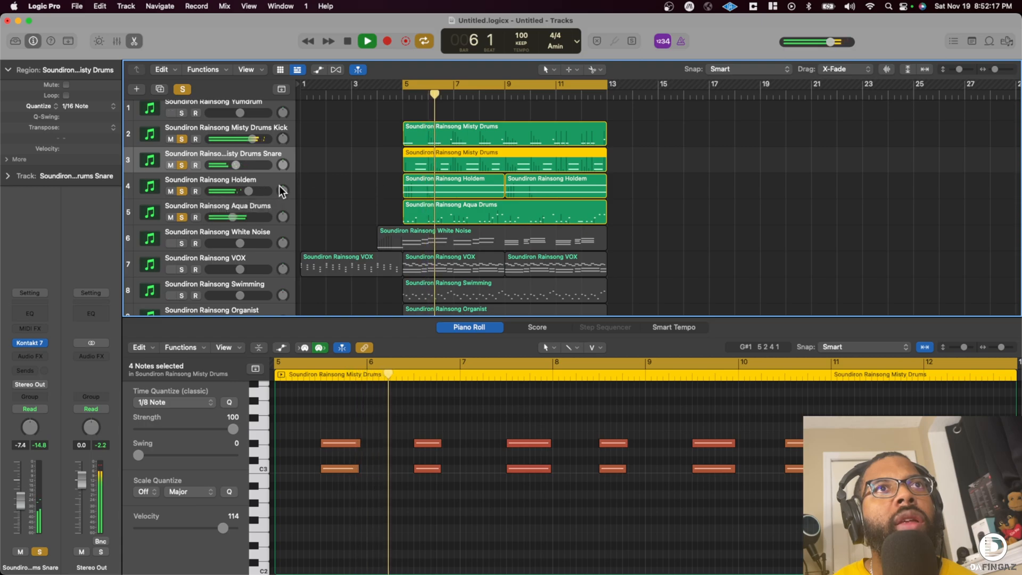
{"action": "left_click", "coordinate": [258, 184]}
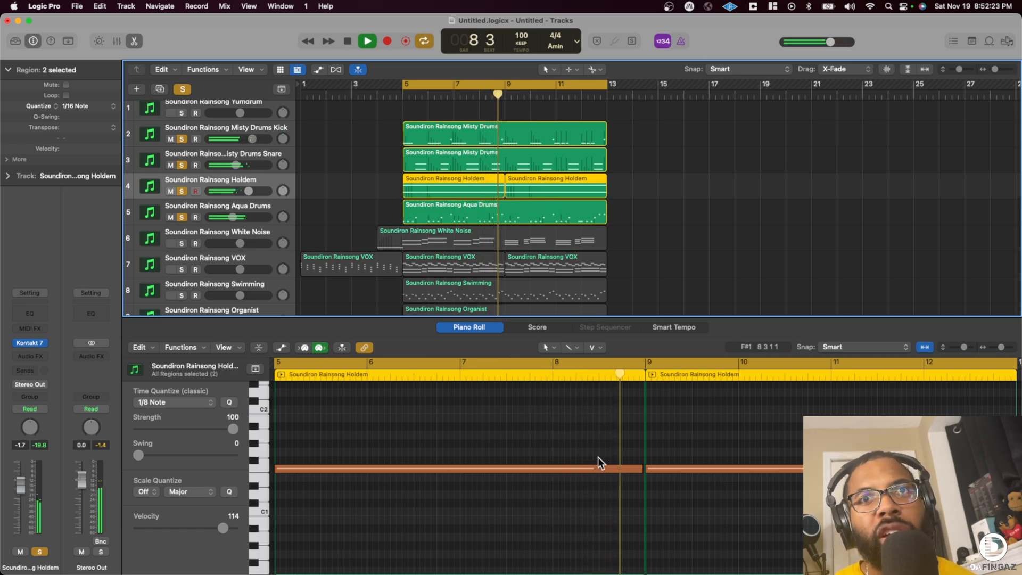
- Stop playback and try to adjust the start of the low Holdem note at bar 9
{"action": "key", "text": "space"}
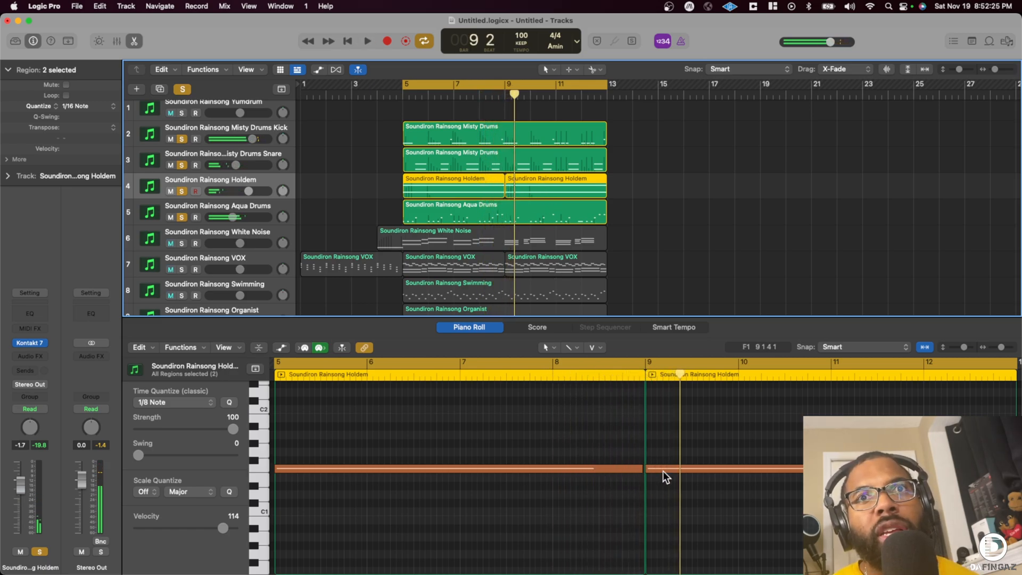
{"action": "left_click", "coordinate": [648, 469]}
{"action": "left_click_drag", "start_coordinate": [1002, 347], "coordinate": [1010, 348]}
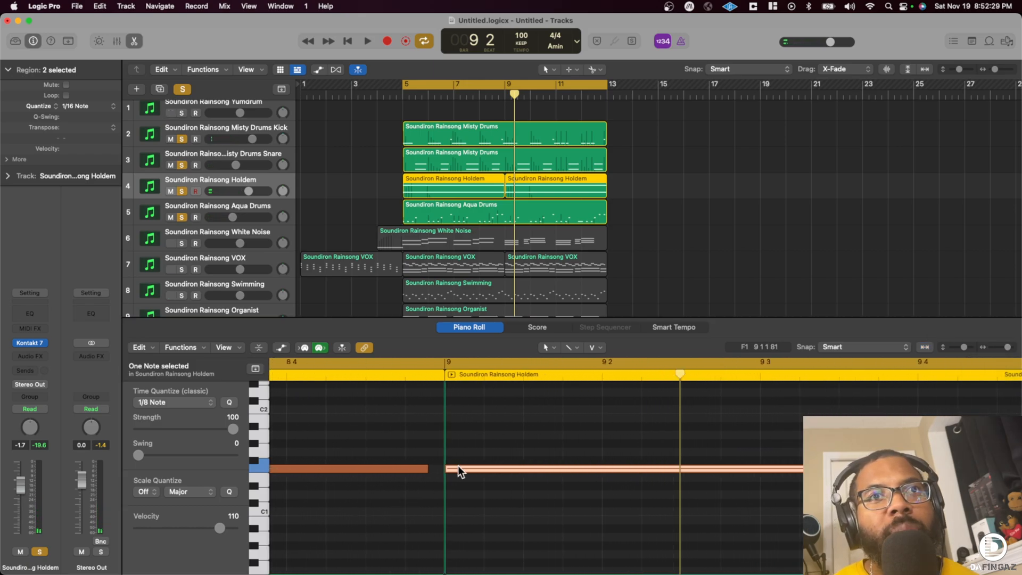
{"action": "left_click_drag", "start_coordinate": [447, 469], "coordinate": [456, 467]}
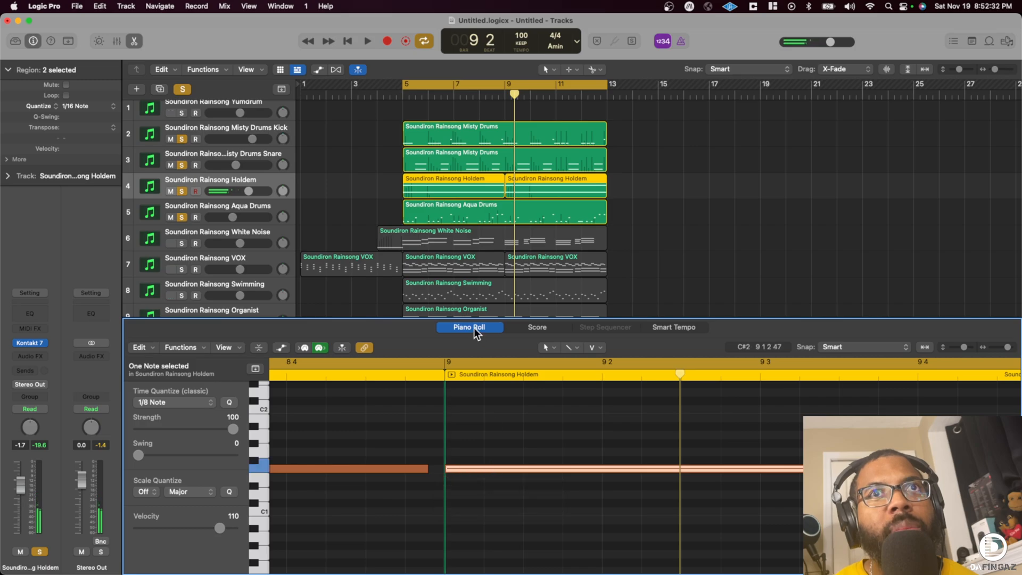
- Play the passage across bar 9, then trim the ends of both Holdem regions slightly to leave a small gap before bar 9
{"action": "left_click", "coordinate": [489, 93]}
{"action": "key", "text": "space"}
{"action": "left_click", "coordinate": [486, 93]}
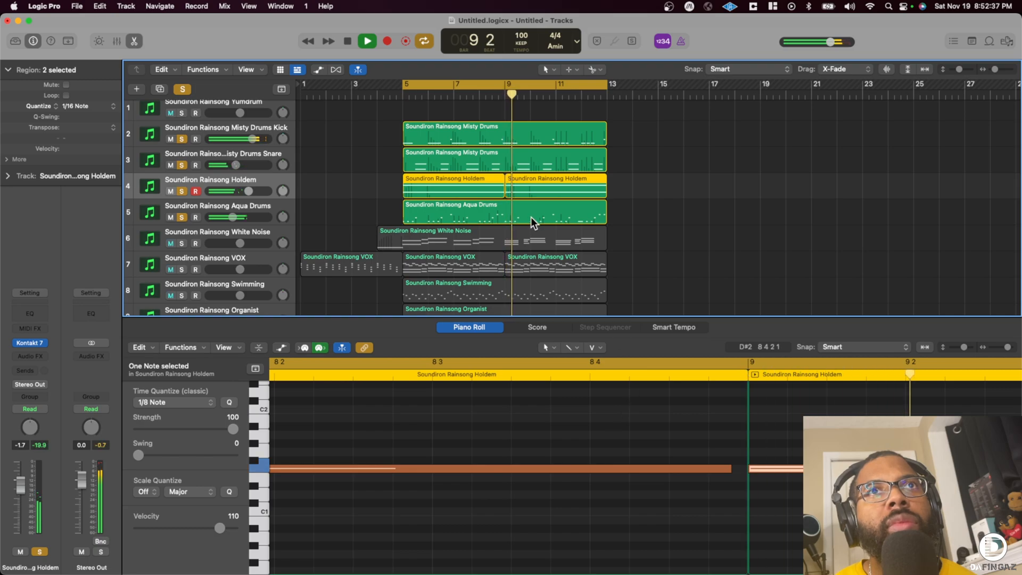
{"action": "key", "text": "space"}
{"action": "key", "text": "space"}
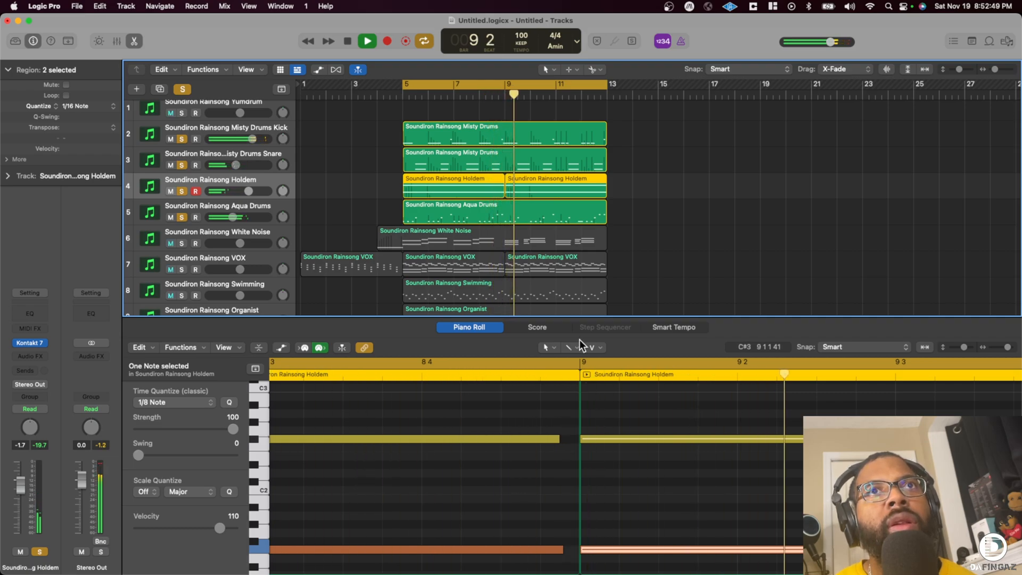
{"action": "key", "text": "space"}
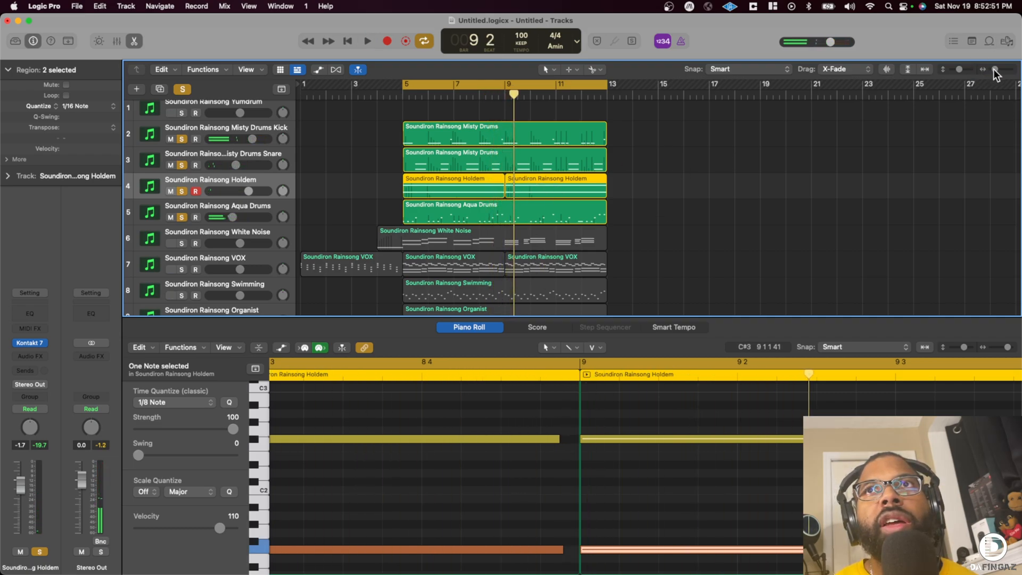
{"action": "left_click_drag", "start_coordinate": [994, 69], "coordinate": [1000, 70]}
{"action": "scroll", "coordinate": [821, 123], "scroll_direction": "right", "scroll_amount": 8}
{"action": "left_click_drag", "start_coordinate": [538, 192], "coordinate": [534, 193]}
{"action": "scroll", "coordinate": [487, 99], "scroll_direction": "left", "scroll_amount": 1}
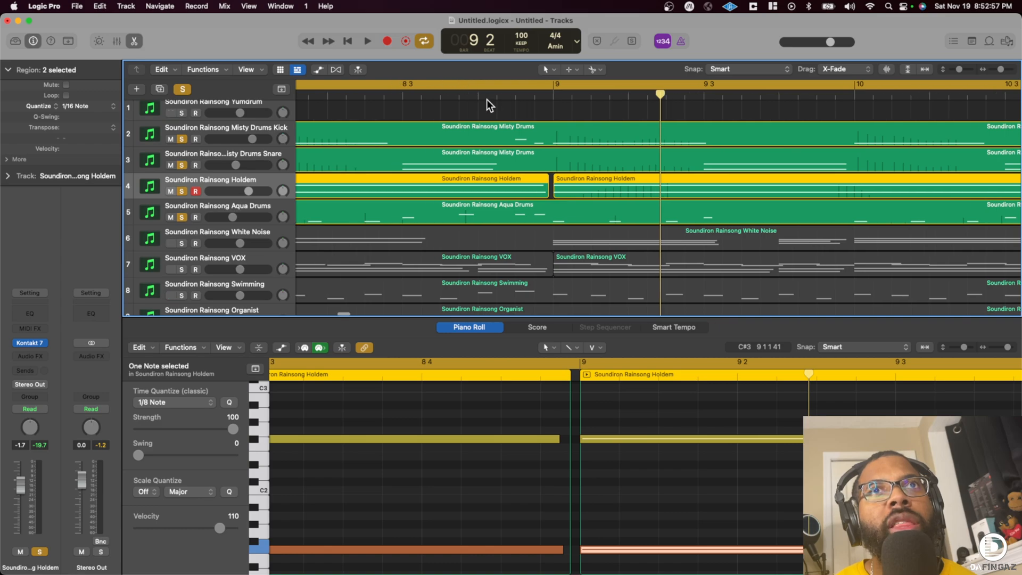
- Play the loop from bar 5, close the Piano Roll, and trim the ends of both Holdem regions further to widen the gap
{"action": "scroll", "coordinate": [486, 99], "scroll_direction": "left", "scroll_amount": 15}
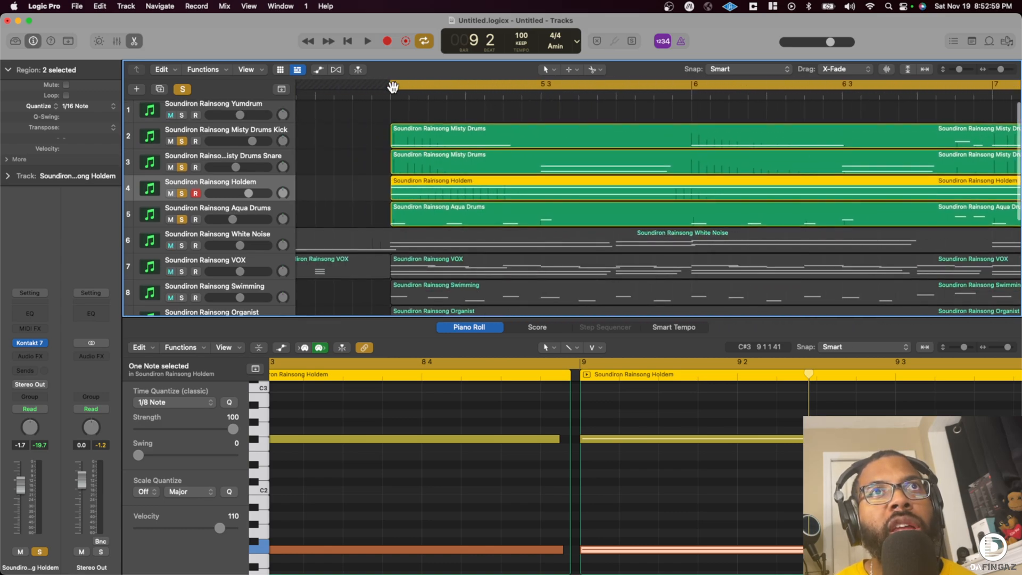
{"action": "left_click", "coordinate": [378, 95]}
{"action": "key", "text": "space"}
{"action": "scroll", "coordinate": [669, 146], "scroll_direction": "right", "scroll_amount": 20}
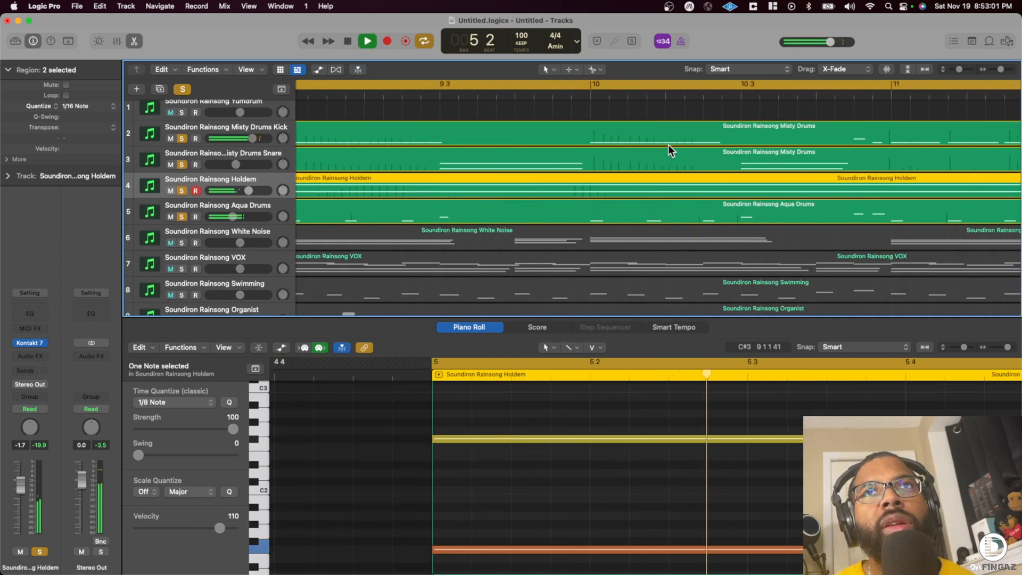
{"action": "scroll", "coordinate": [669, 146], "scroll_direction": "down", "scroll_amount": 1}
{"action": "scroll", "coordinate": [670, 146], "scroll_direction": "left", "scroll_amount": 5}
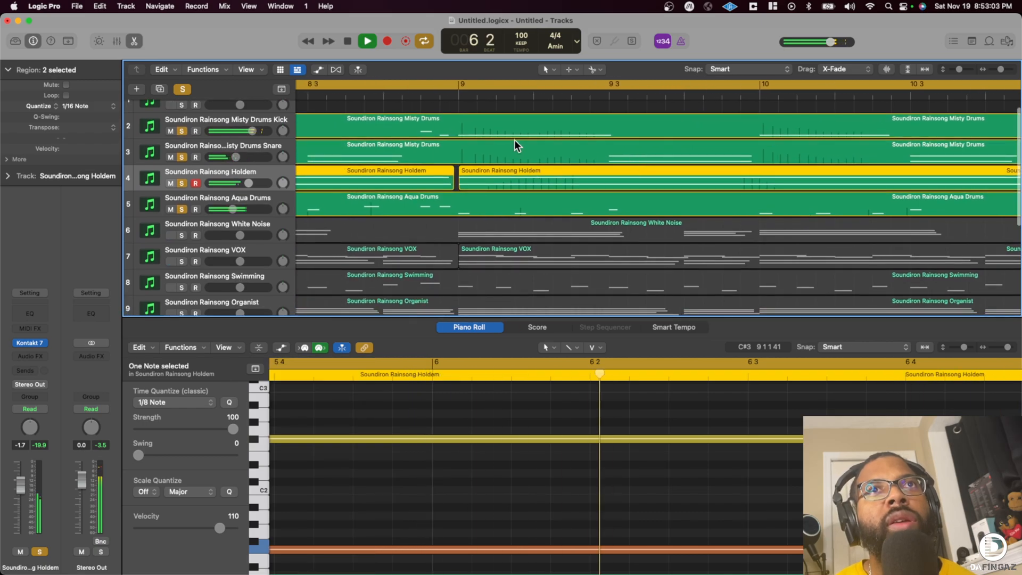
{"action": "left_click_drag", "start_coordinate": [1003, 73], "coordinate": [999, 70]}
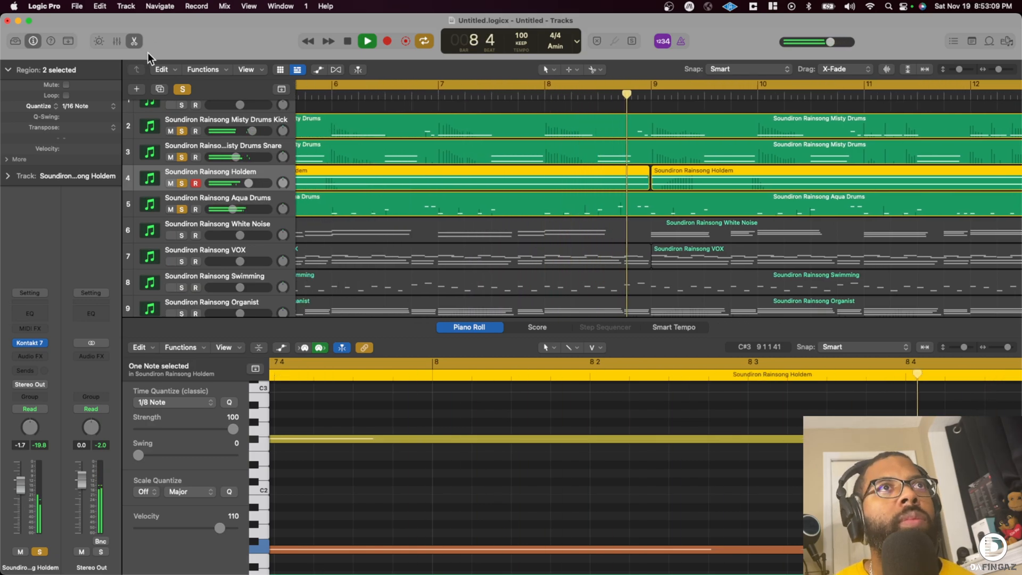
{"action": "left_click", "coordinate": [135, 41]}
{"action": "key", "text": "space"}
{"action": "left_click_drag", "start_coordinate": [666, 194], "coordinate": [641, 196]}
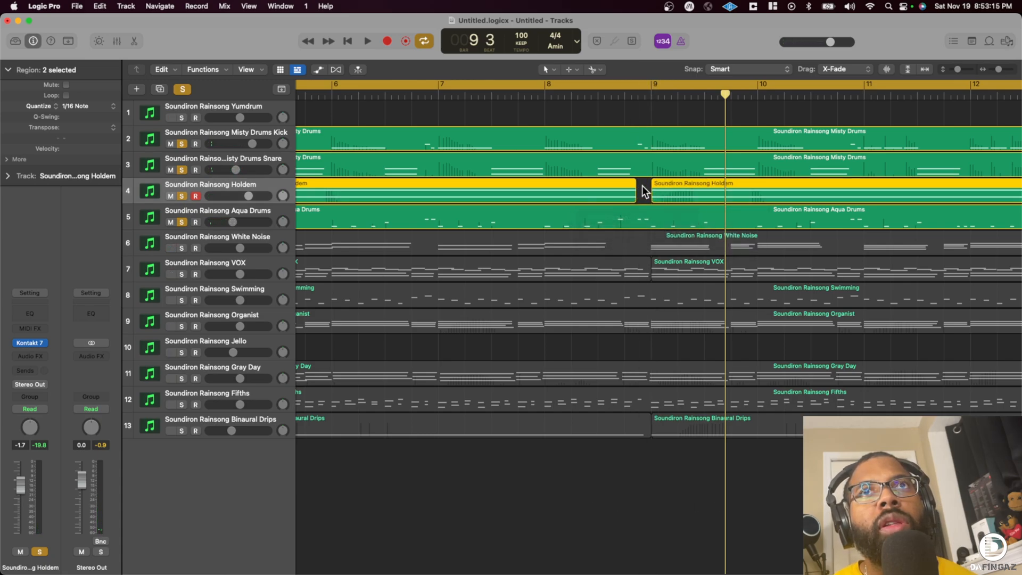
- Play the trimmed Holdem regions from bar 5 and examine their notes around bar 9 in the Piano Roll
{"action": "scroll", "coordinate": [491, 158], "scroll_direction": "left", "scroll_amount": 7}
{"action": "left_click", "coordinate": [571, 96]}
{"action": "key", "text": "space"}
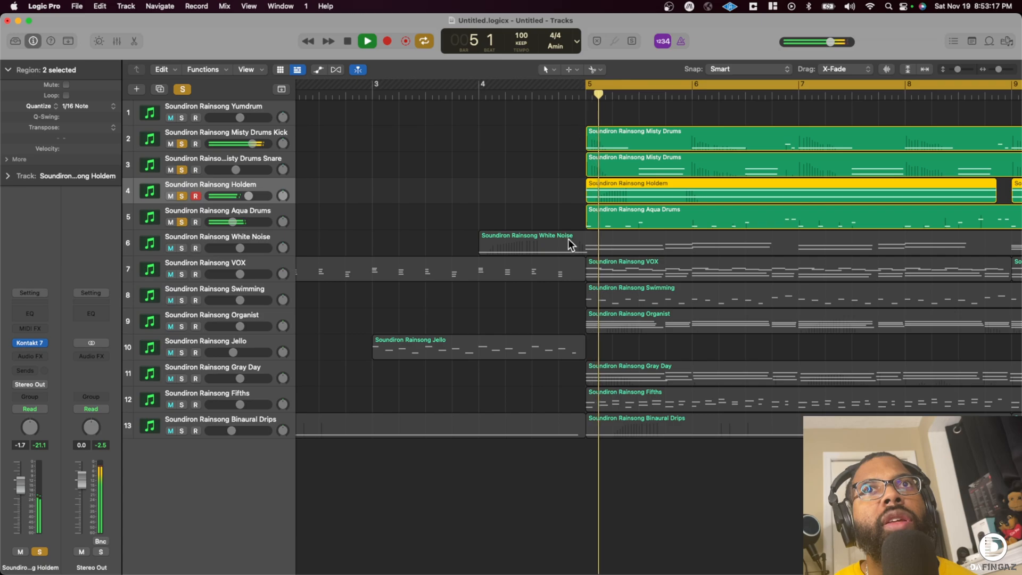
{"action": "double_click", "coordinate": [845, 190]}
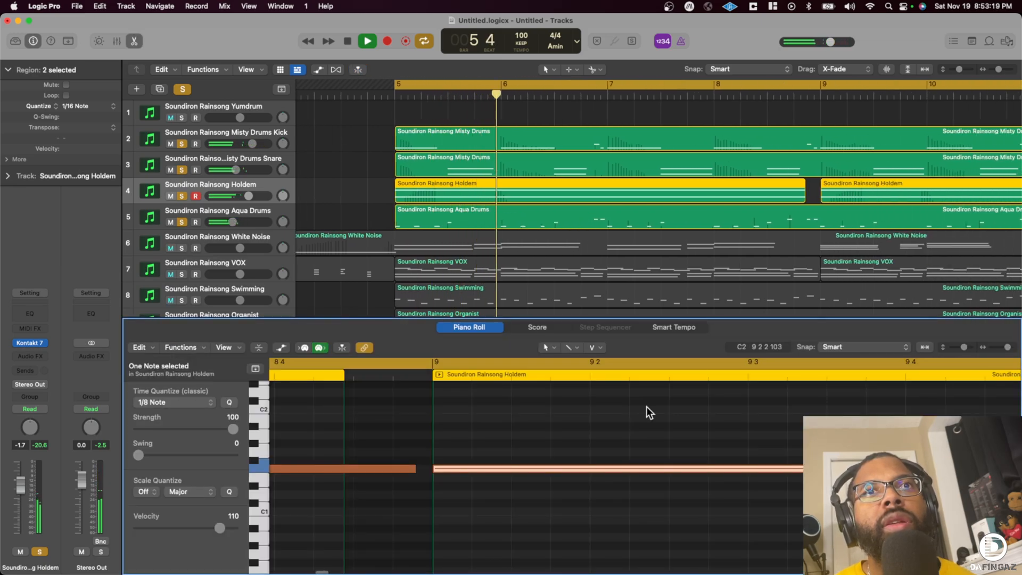
{"action": "scroll", "coordinate": [486, 427], "scroll_direction": "up", "scroll_amount": 4}
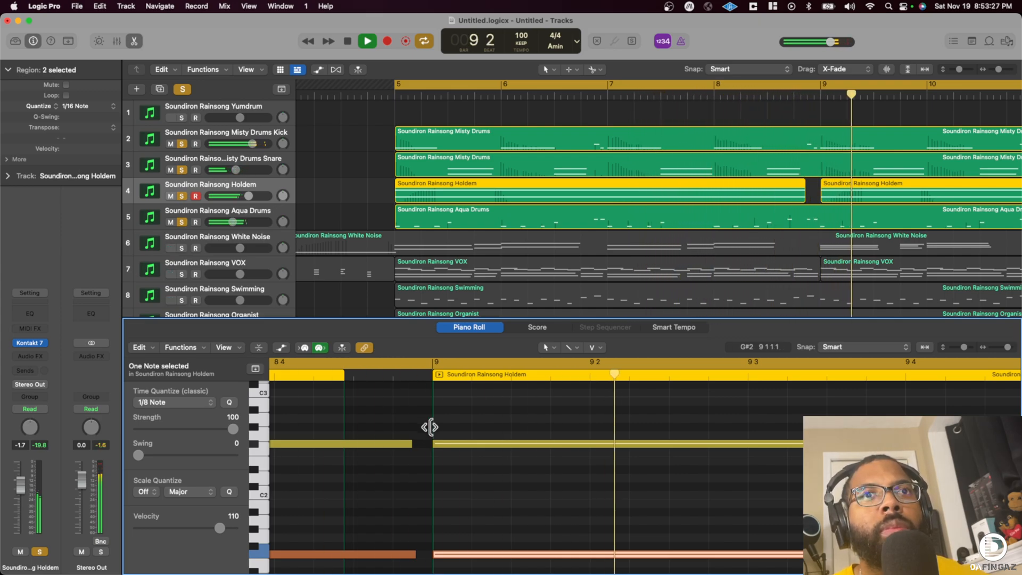
{"action": "key", "text": "space"}
- Disarm the Holdem track for recording and turn off solo for all soloed tracks
{"action": "left_click", "coordinate": [195, 196]}
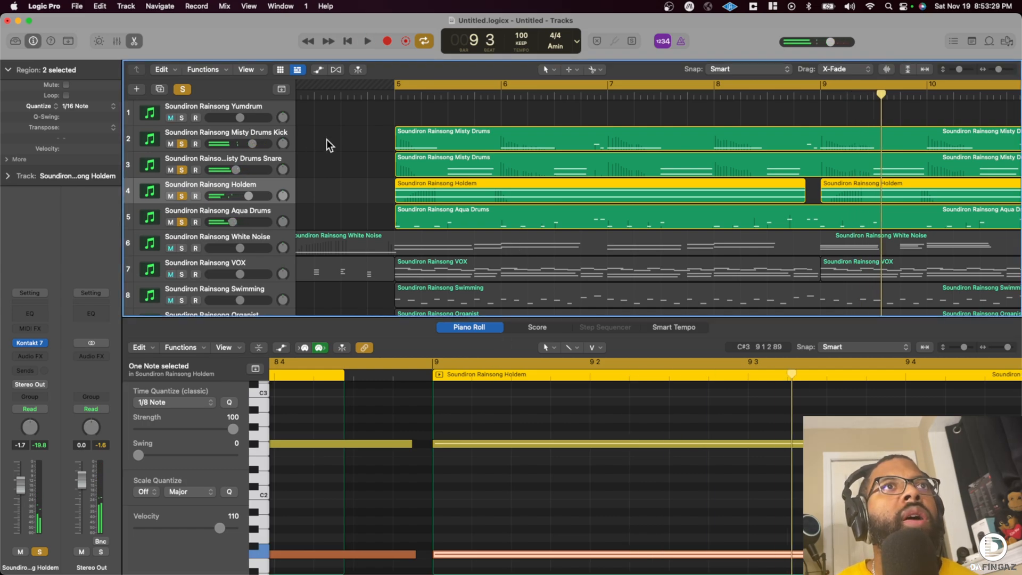
{"action": "left_click_drag", "start_coordinate": [997, 76], "coordinate": [990, 78]}
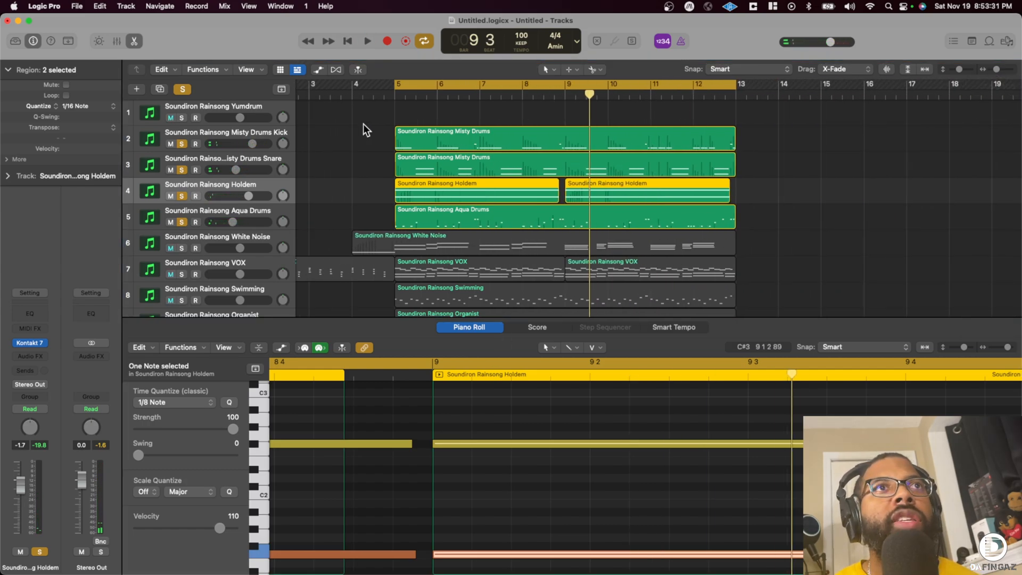
{"action": "left_click", "coordinate": [184, 88]}
- Set the Yumdrum track's volume to about -4.2 dB and open its Kontakt 7 instrument
{"action": "left_click", "coordinate": [226, 109]}
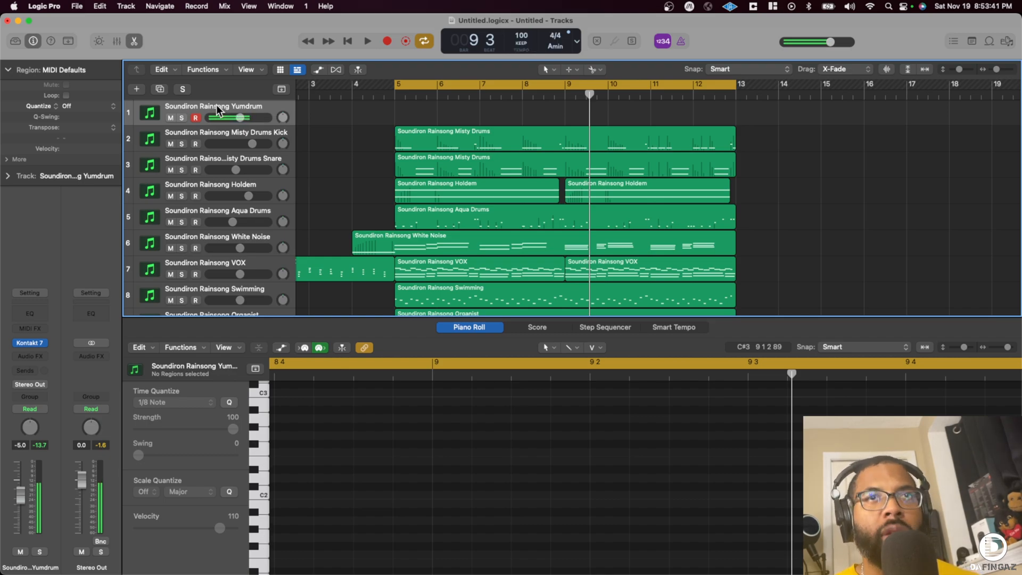
{"action": "scroll", "coordinate": [217, 110], "scroll_direction": "down", "scroll_amount": 1}
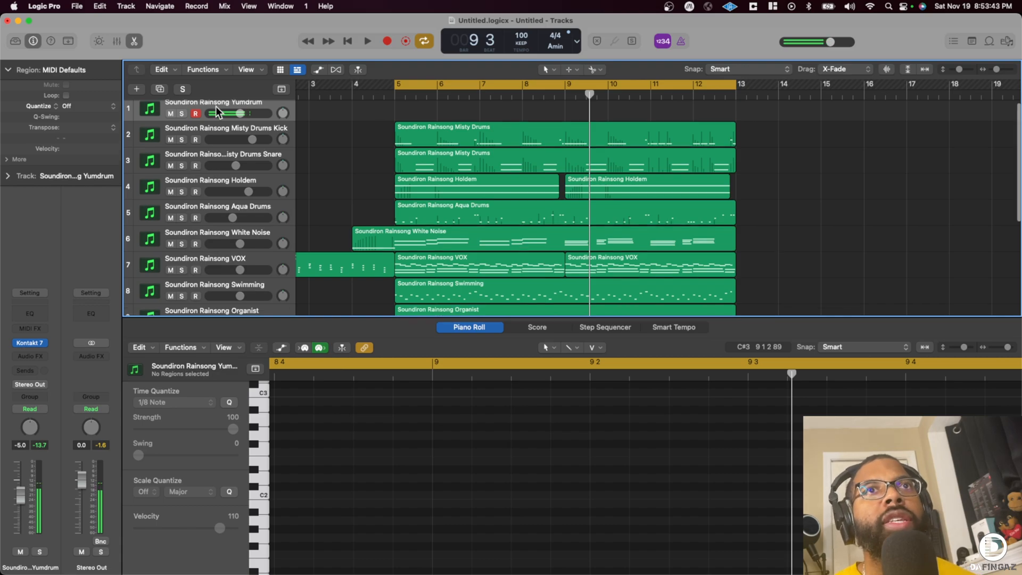
{"action": "scroll", "coordinate": [434, 183], "scroll_direction": "up", "scroll_amount": 1}
{"action": "left_click_drag", "start_coordinate": [240, 118], "coordinate": [244, 120]}
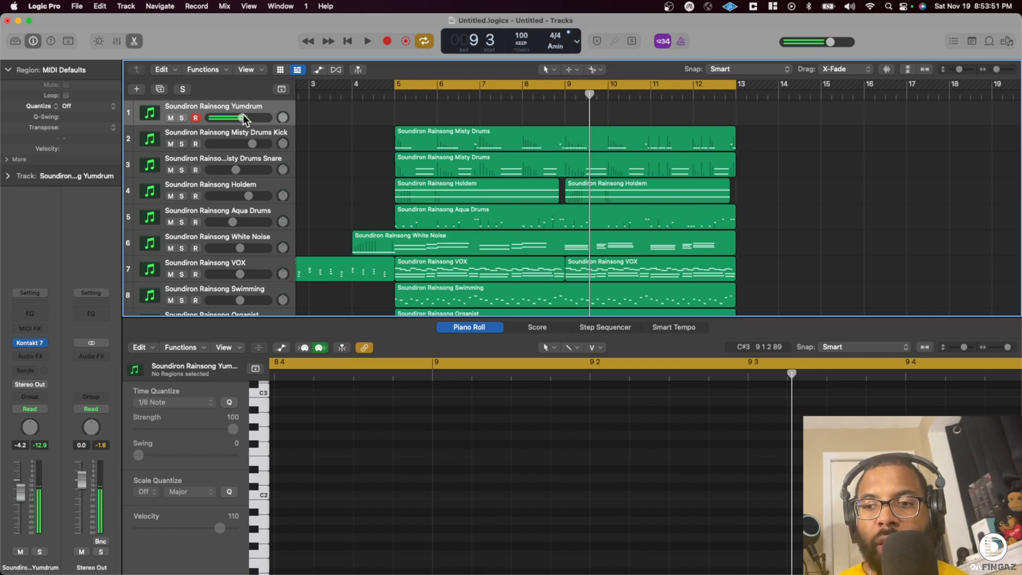
{"action": "scroll", "coordinate": [240, 106], "scroll_direction": "down", "scroll_amount": 2}
{"action": "scroll", "coordinate": [266, 112], "scroll_direction": "up", "scroll_amount": 2}
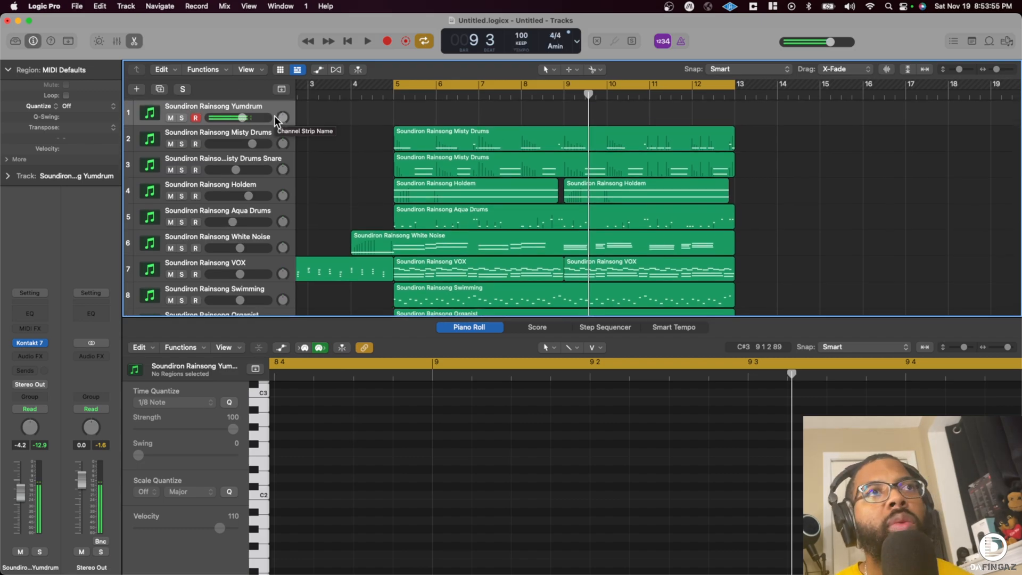
{"action": "left_click", "coordinate": [30, 344]}
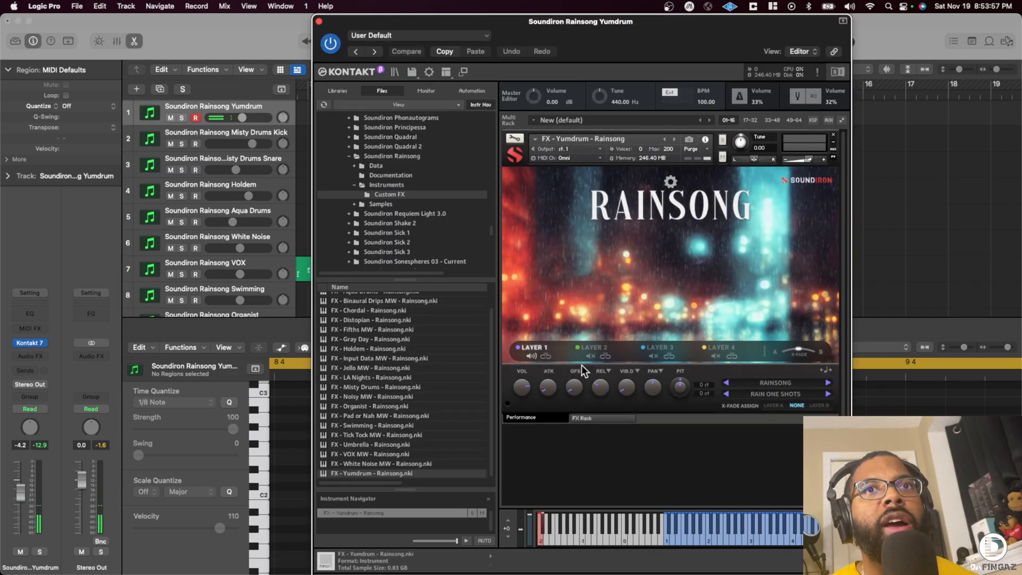
- Load a Flanger into the empty fourth slot of Yumdrum's FX rack and close the instrument window
{"action": "left_click", "coordinate": [601, 418]}
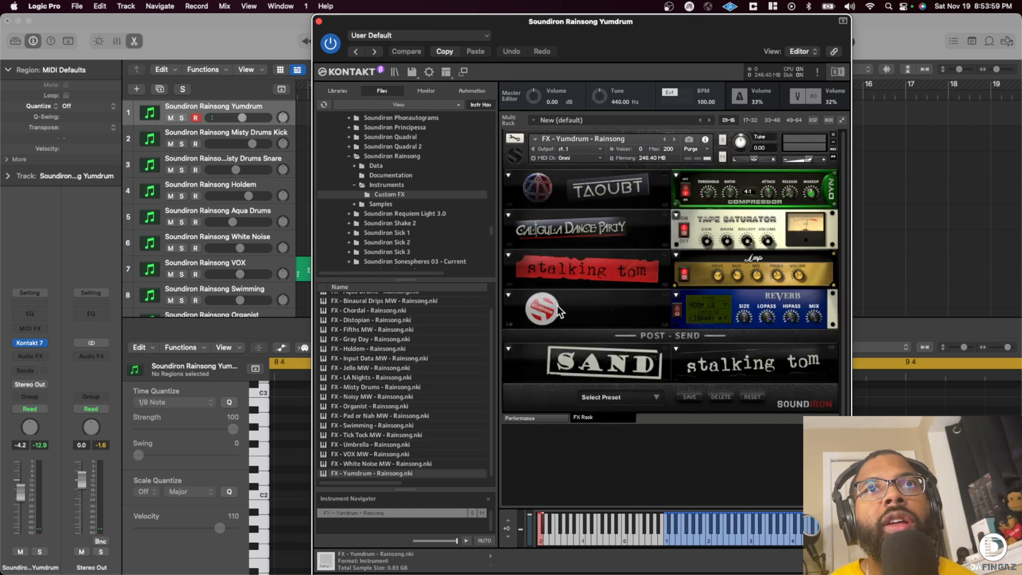
{"action": "left_click", "coordinate": [509, 294]}
{"action": "left_click", "coordinate": [535, 384]}
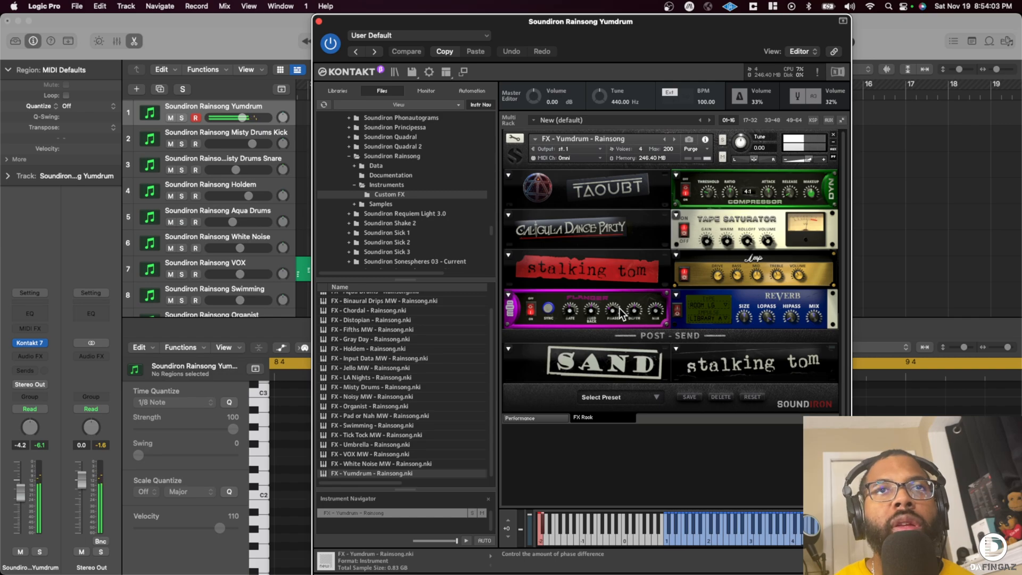
{"action": "left_click", "coordinate": [319, 21]}
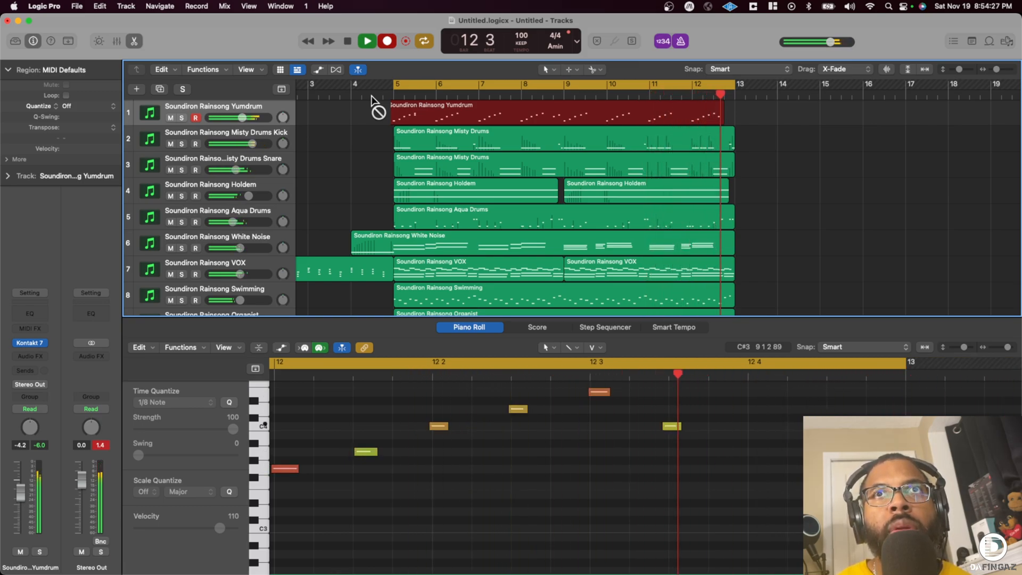
- Quantize the recorded Yumdrum region to 1/8 Note and audition it soloed at a track volume of about -6.4 dB
{"action": "left_click", "coordinate": [71, 107]}
{"action": "left_click", "coordinate": [95, 155]}
{"action": "left_click", "coordinate": [182, 117]}
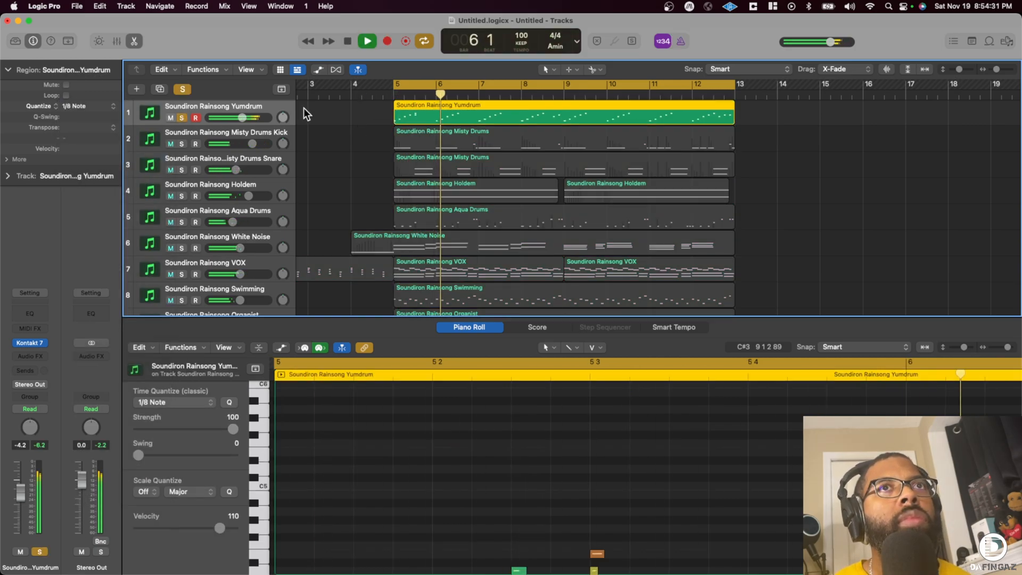
{"action": "key", "text": "space"}
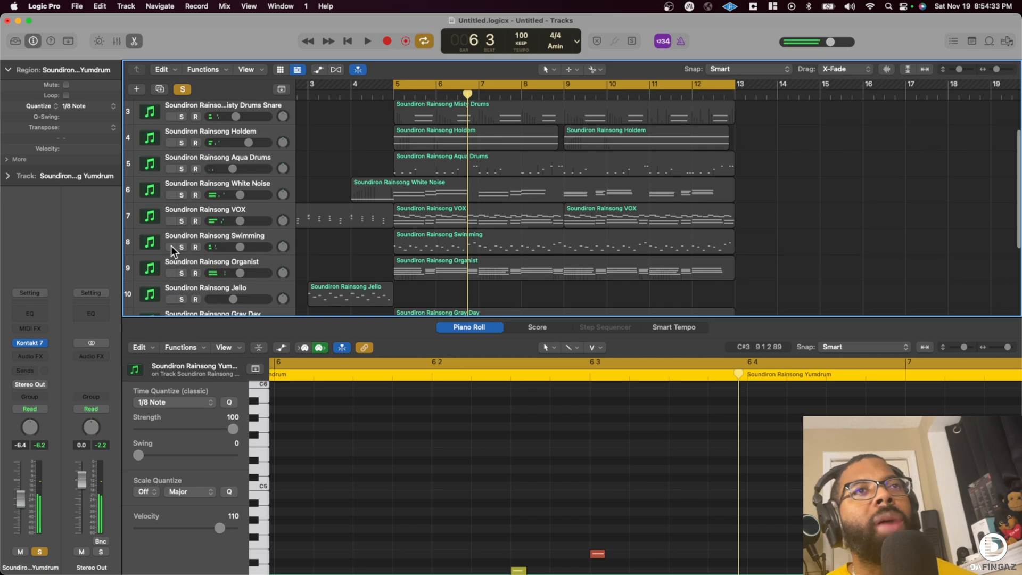
{"action": "key", "text": "space"}
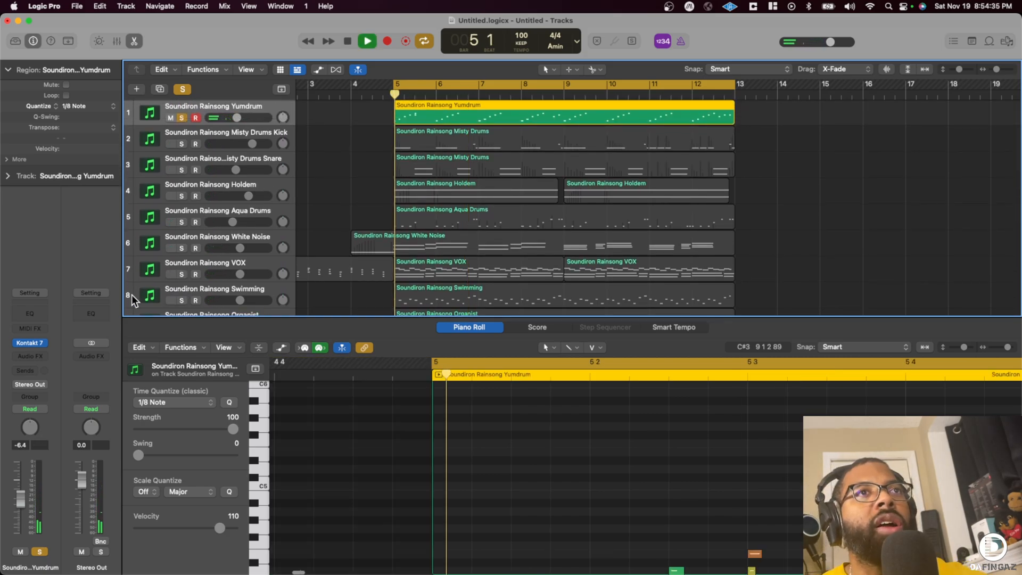
- Insert the stereo Step FX plug-in on the Yumdrum track and play the soloed region through it
{"action": "left_click", "coordinate": [28, 355]}
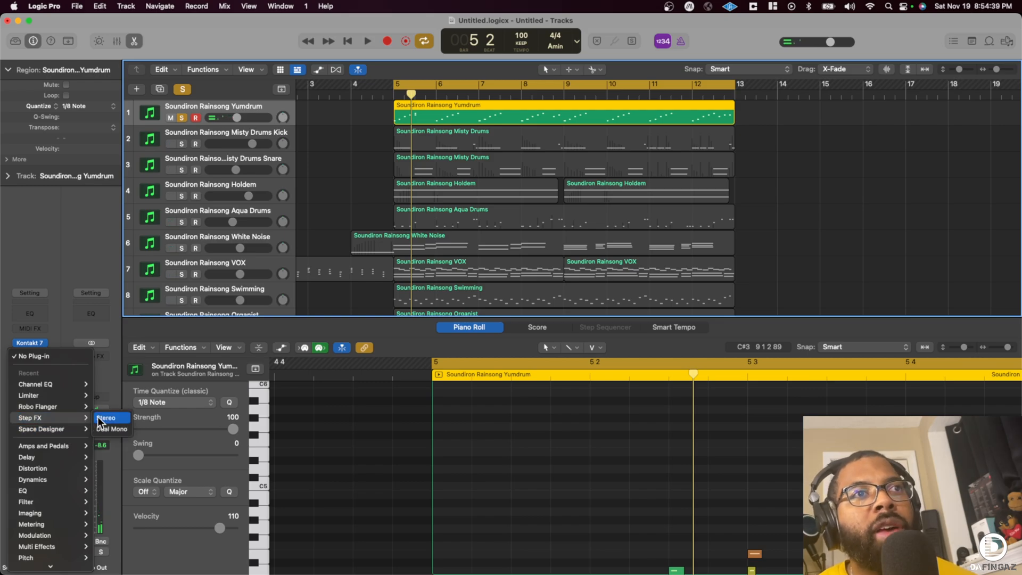
{"action": "left_click", "coordinate": [98, 416]}
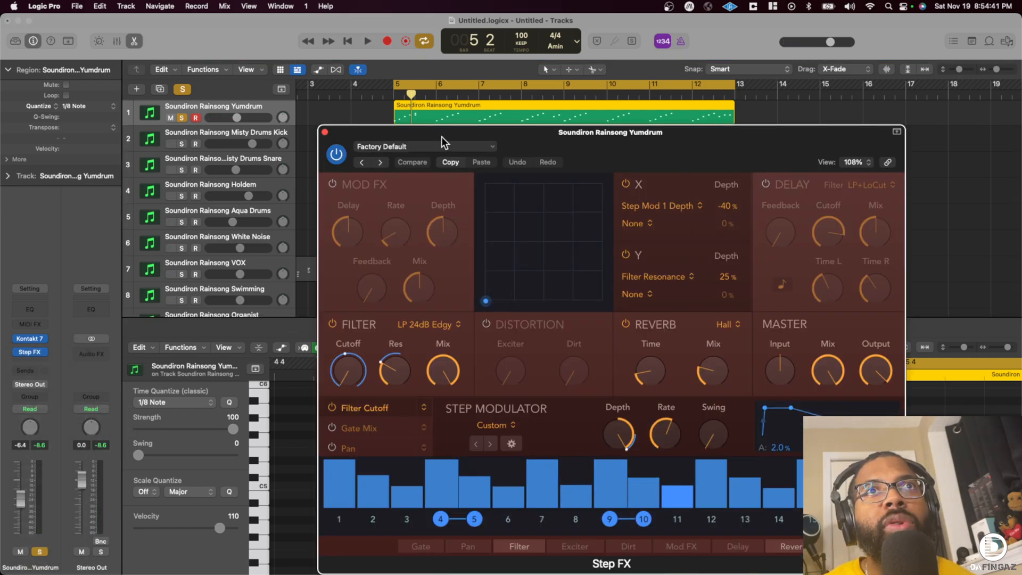
{"action": "key", "text": "space"}
{"action": "key", "text": "space"}
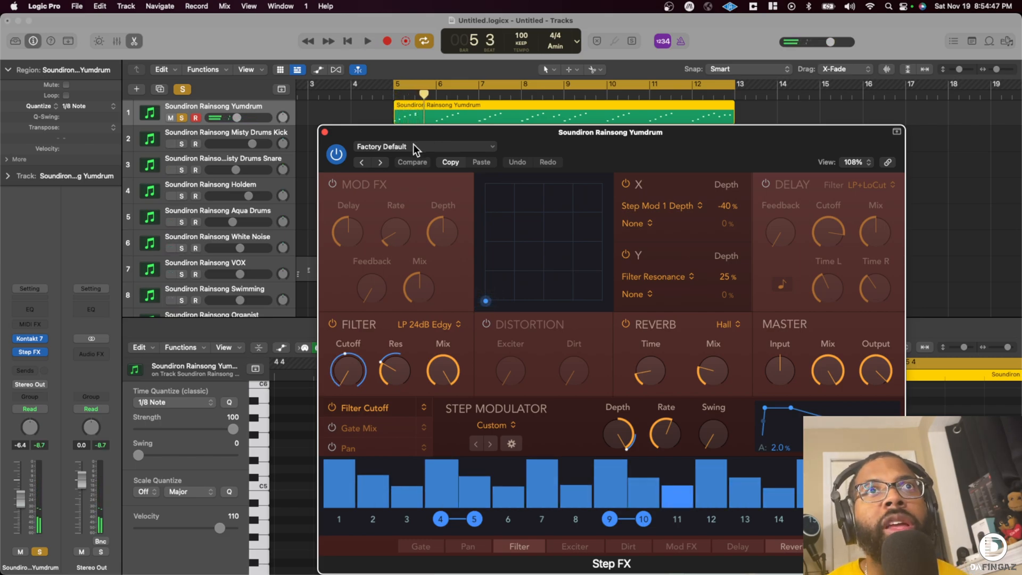
{"action": "key", "text": "space"}
- Audition the Complex Gated presets of Step FX from Bubble Groove through Playful Glitch during playback
{"action": "left_click", "coordinate": [413, 144]}
{"action": "mouse_move", "coordinate": [420, 389]}
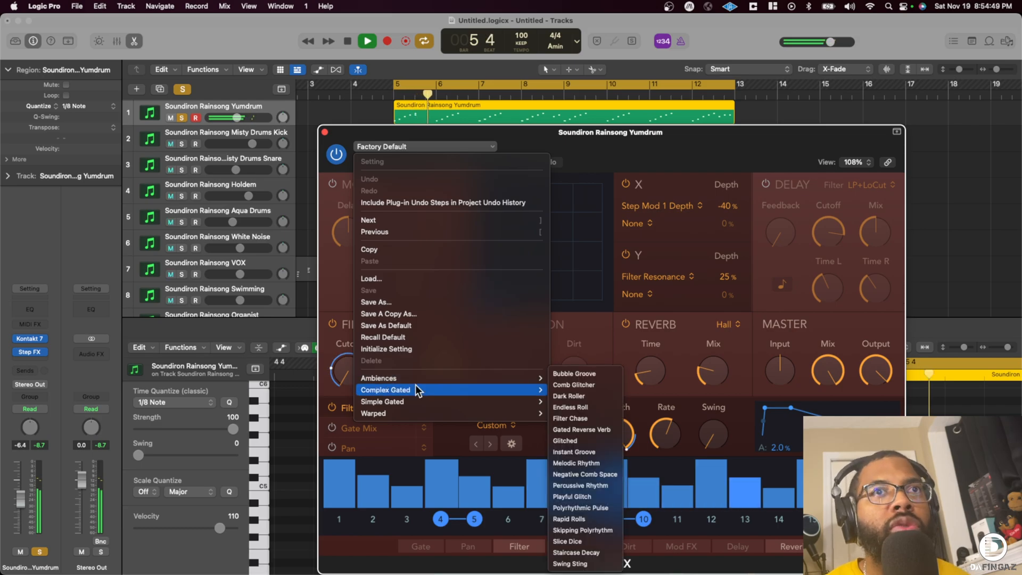
{"action": "left_click", "coordinate": [580, 379]}
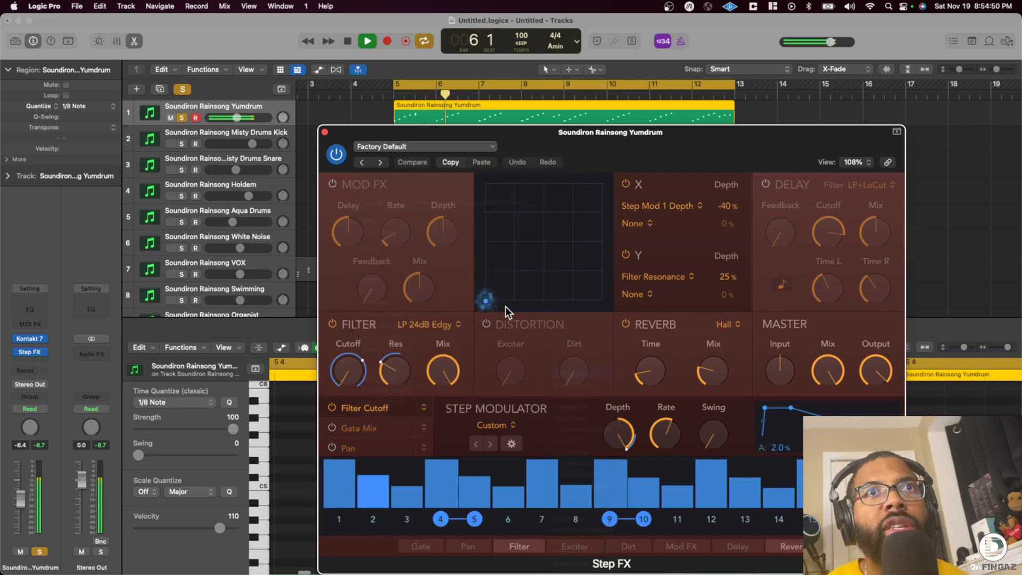
{"action": "left_click", "coordinate": [382, 161]}
{"action": "left_click", "coordinate": [382, 161]}
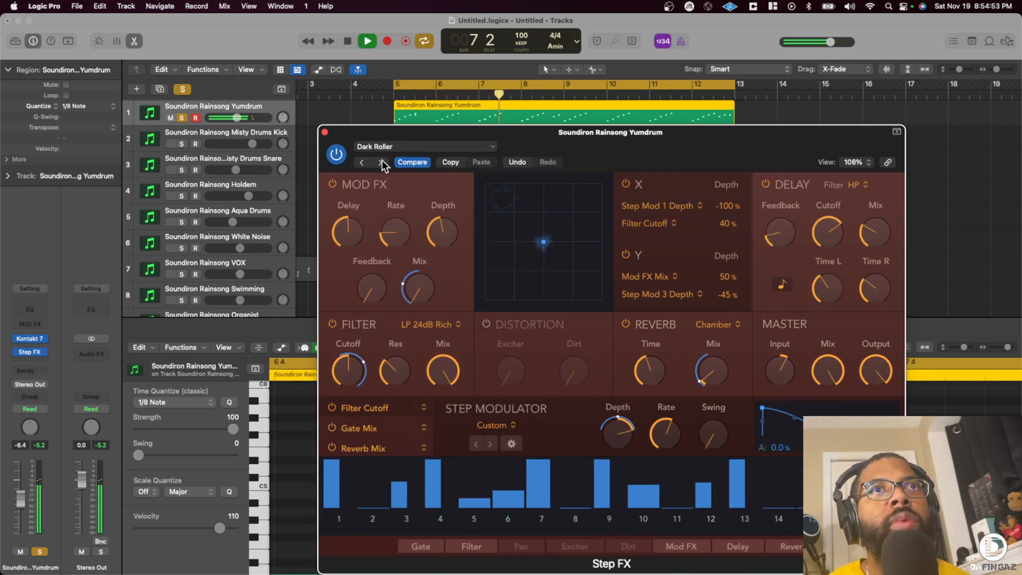
{"action": "left_click", "coordinate": [382, 161]}
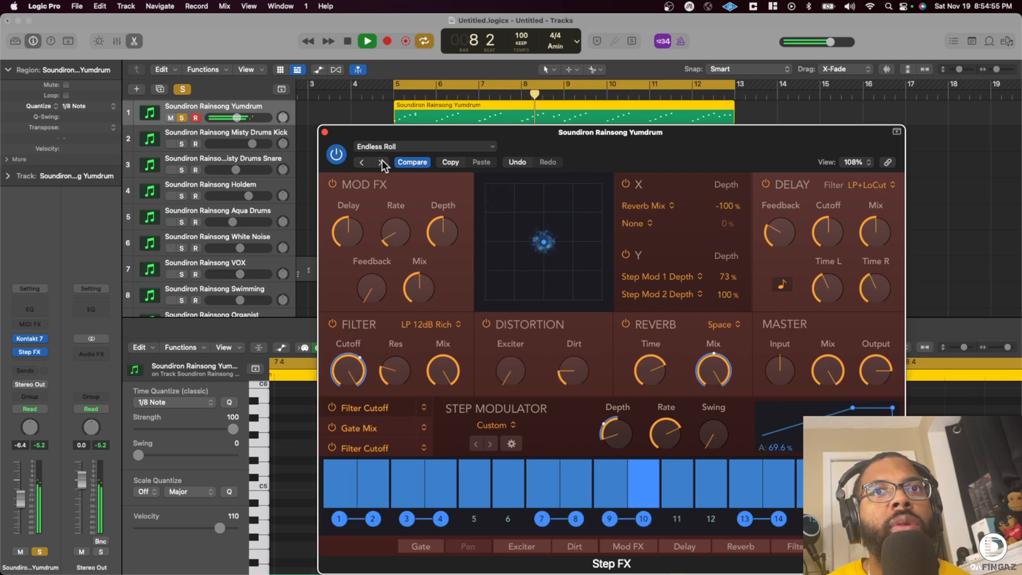
{"action": "left_click", "coordinate": [382, 161]}
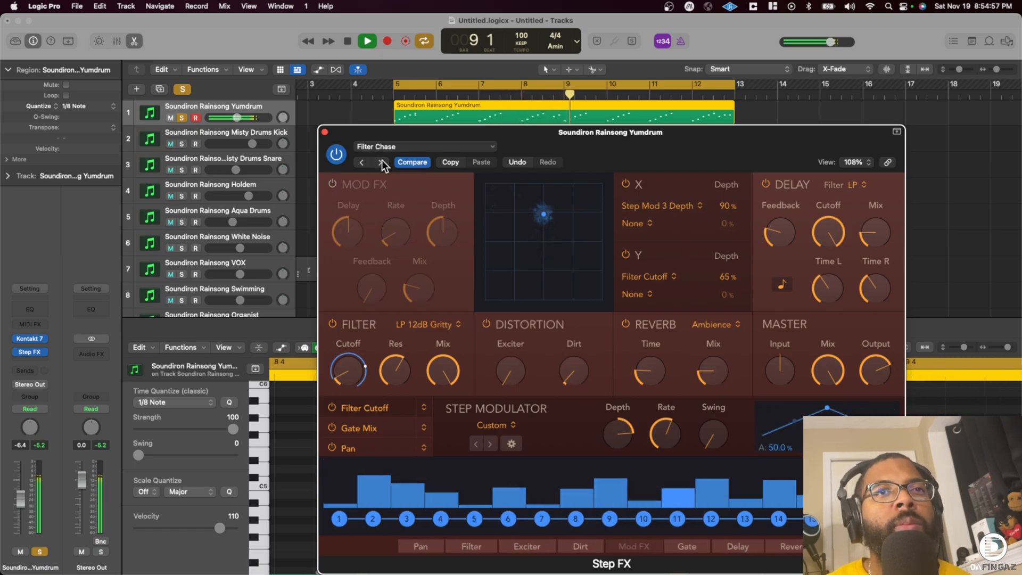
{"action": "left_click", "coordinate": [381, 162]}
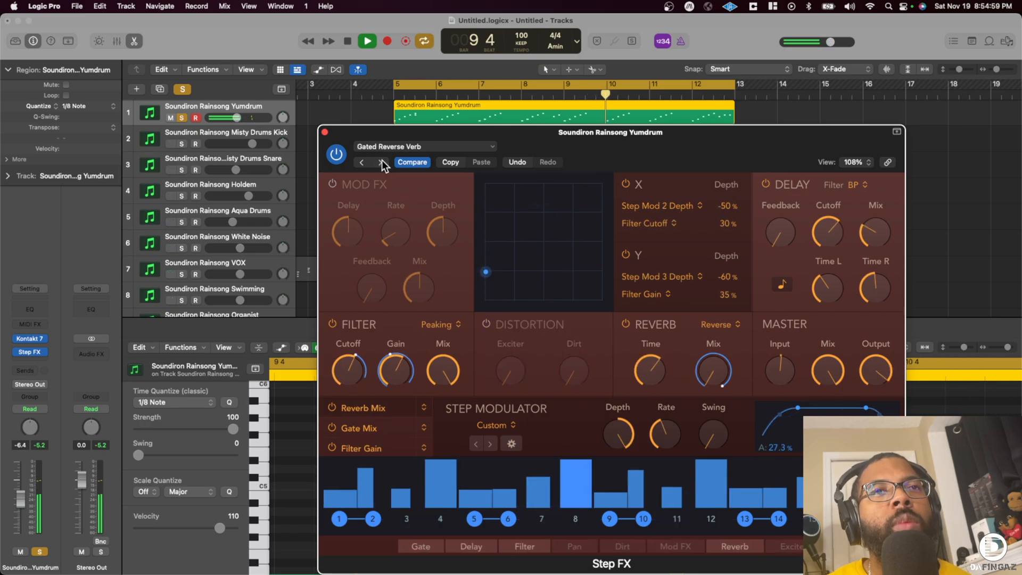
{"action": "left_click", "coordinate": [381, 161]}
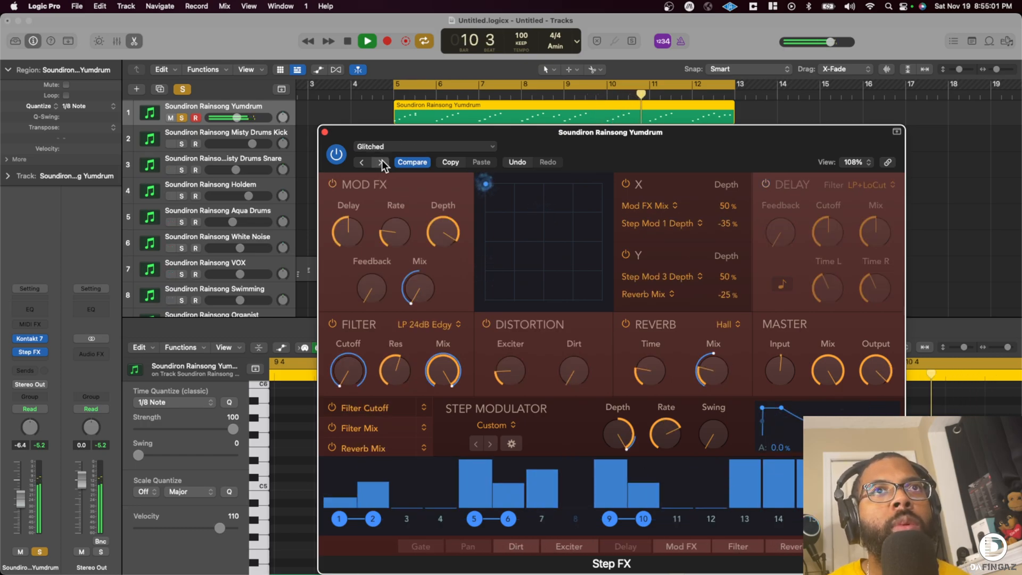
{"action": "left_click", "coordinate": [381, 161]}
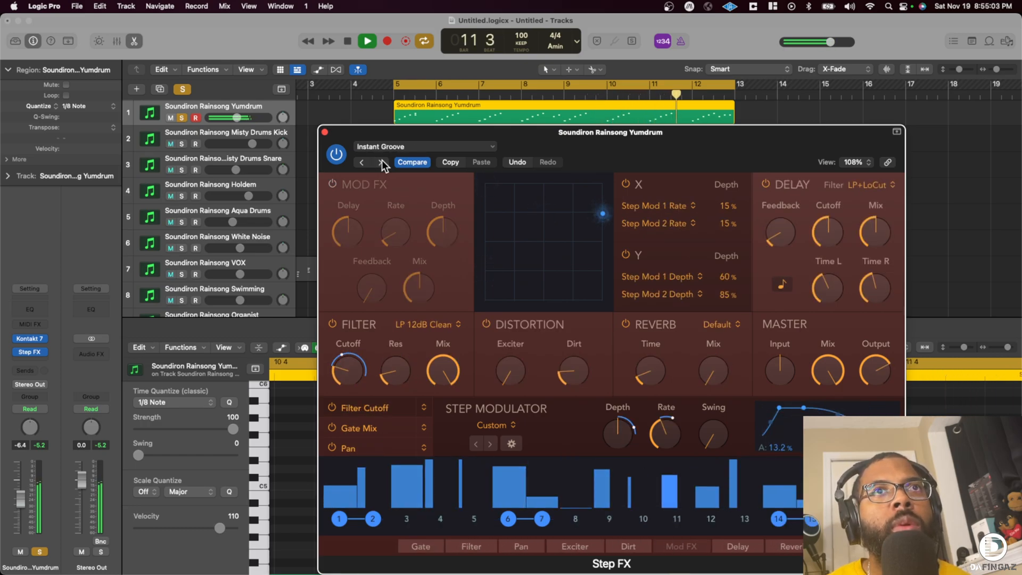
{"action": "left_click", "coordinate": [381, 161]}
{"action": "left_click", "coordinate": [381, 161]}
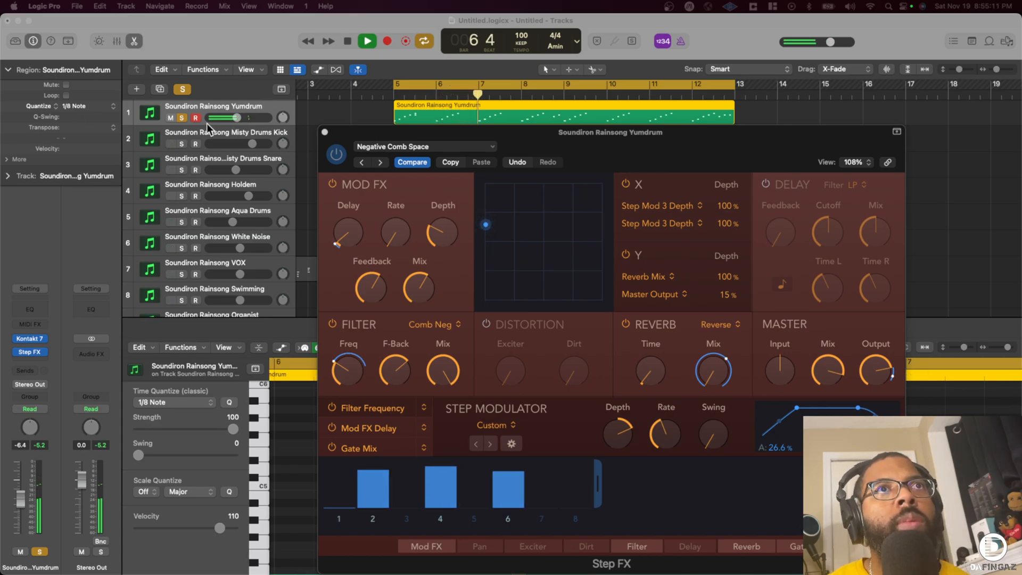
{"action": "left_click", "coordinate": [427, 133]}
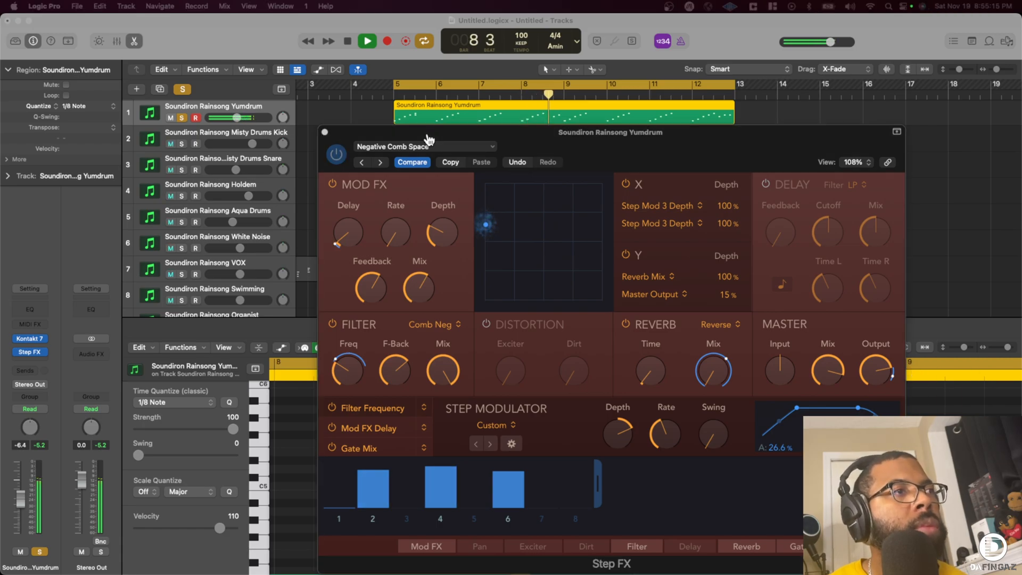
{"action": "left_click", "coordinate": [383, 163]}
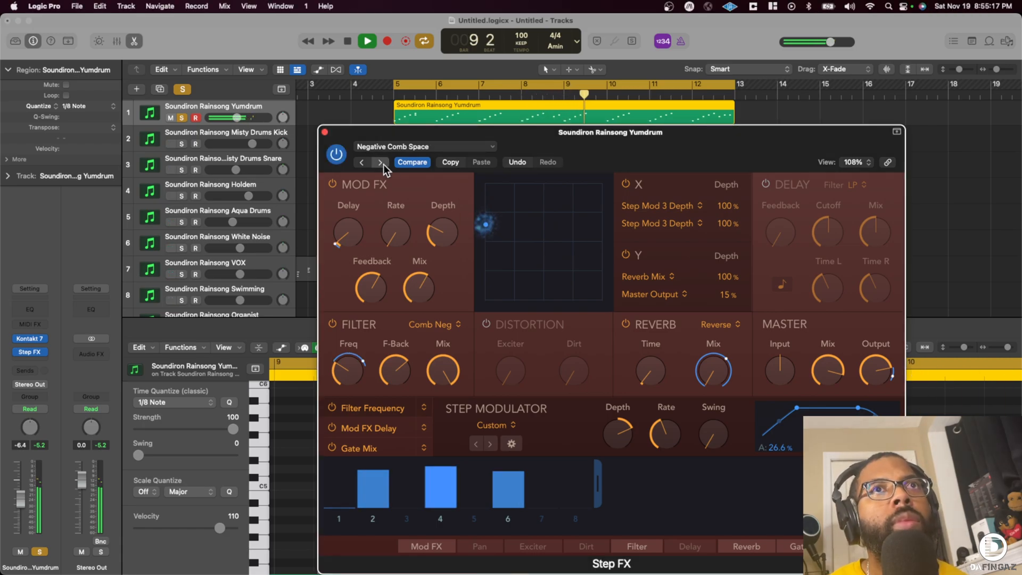
{"action": "left_click", "coordinate": [382, 164]}
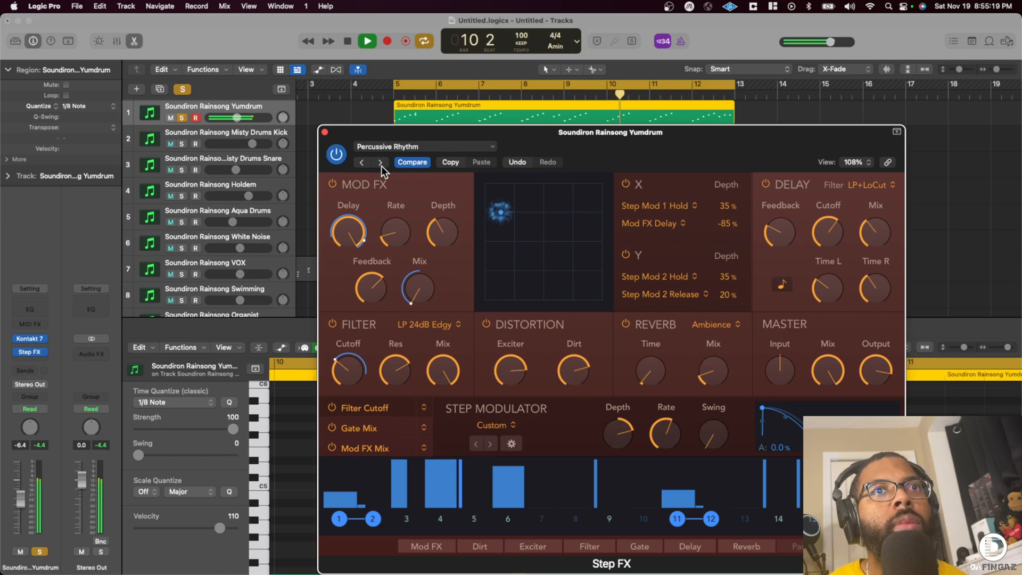
{"action": "left_click", "coordinate": [381, 165]}
{"action": "key", "text": "space"}
- Audition the Ambiences presets of Step FX from bar 5, settle on Chrome Zippers, and close the plug-in
{"action": "left_click", "coordinate": [402, 146]}
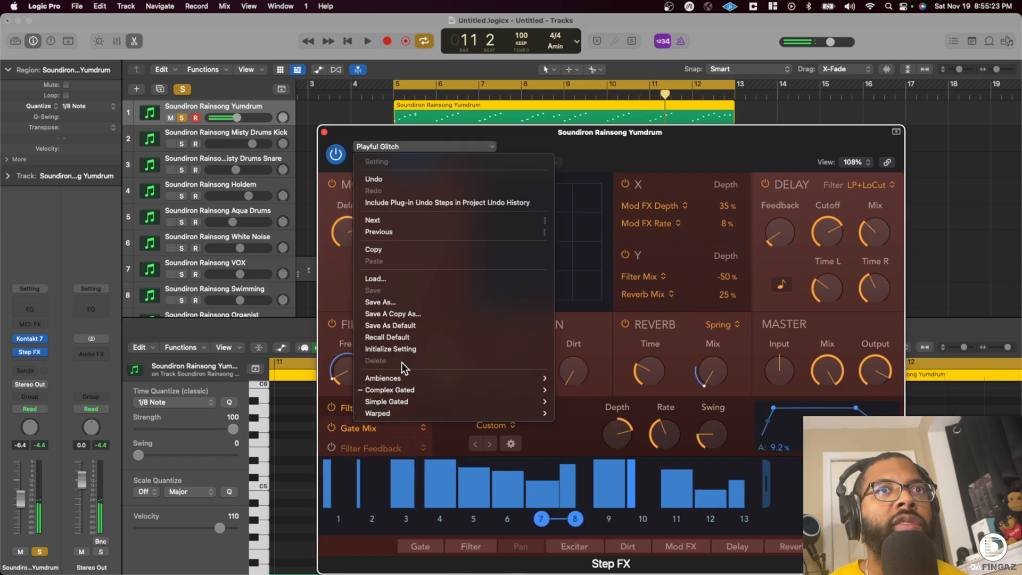
{"action": "mouse_move", "coordinate": [414, 377]}
{"action": "left_click", "coordinate": [612, 376]}
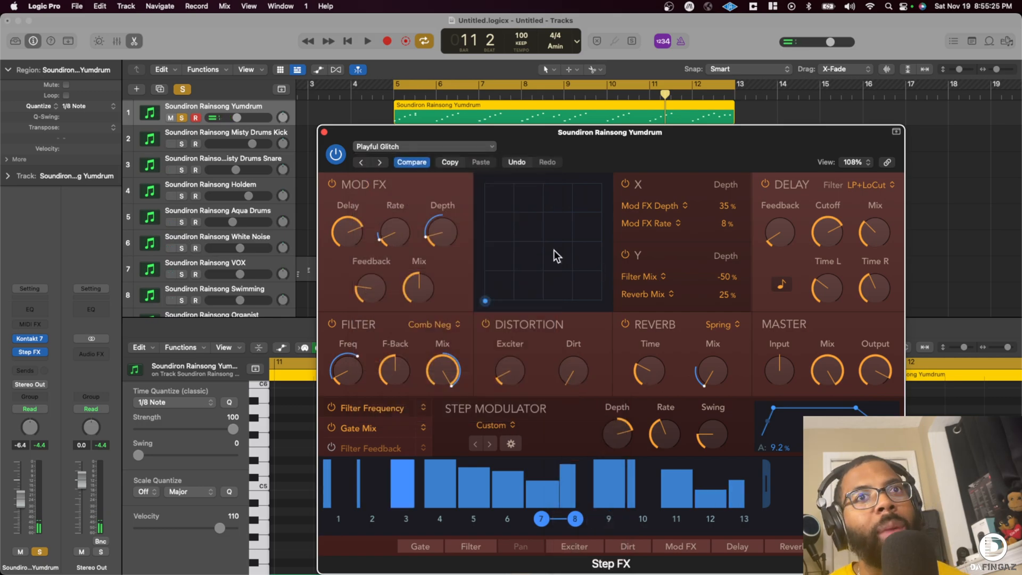
{"action": "key", "text": "space"}
{"action": "left_click", "coordinate": [381, 162]}
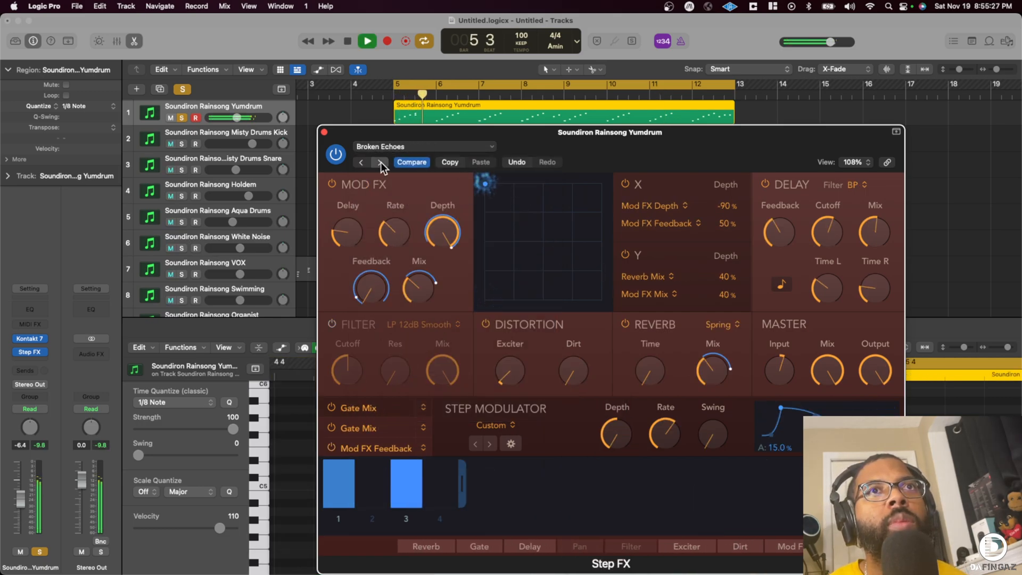
{"action": "left_click", "coordinate": [380, 161]}
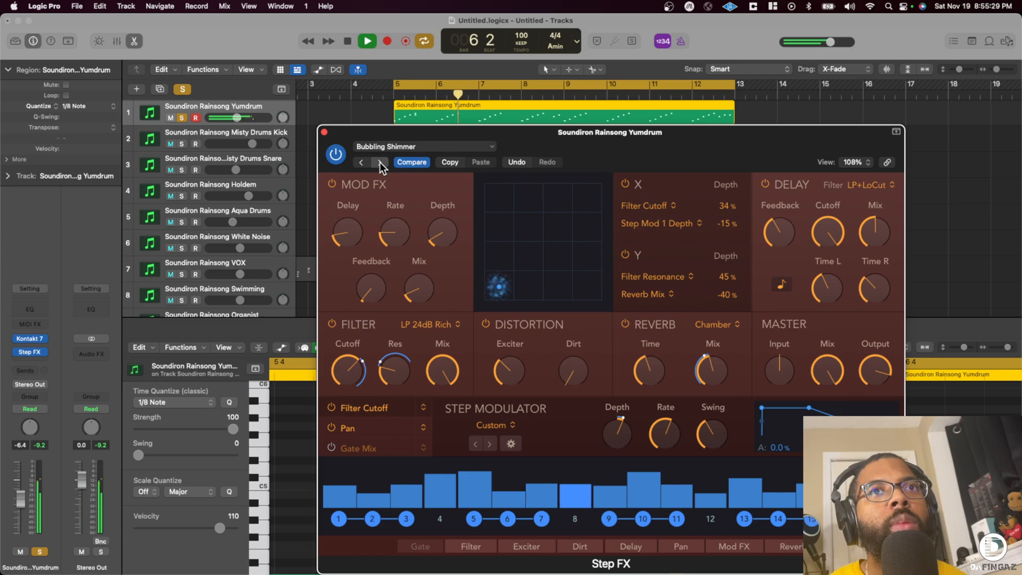
{"action": "left_click", "coordinate": [379, 161]}
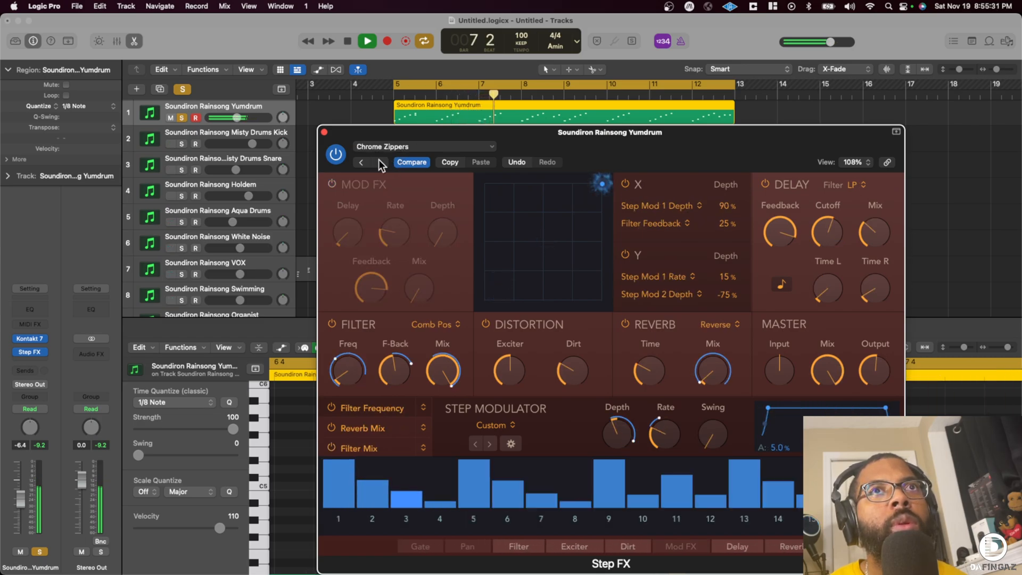
{"action": "left_click", "coordinate": [378, 160]}
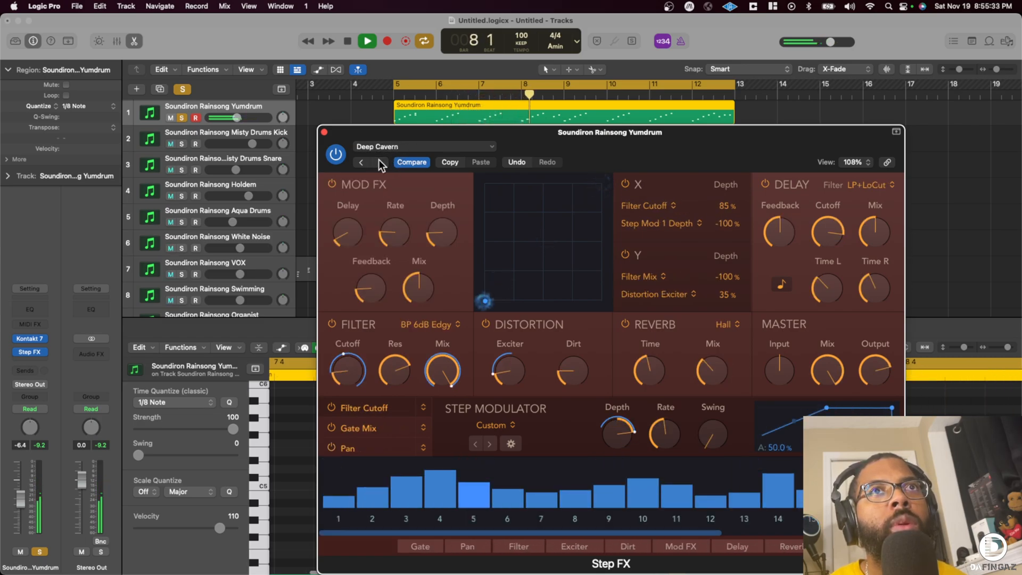
{"action": "left_click", "coordinate": [362, 160]}
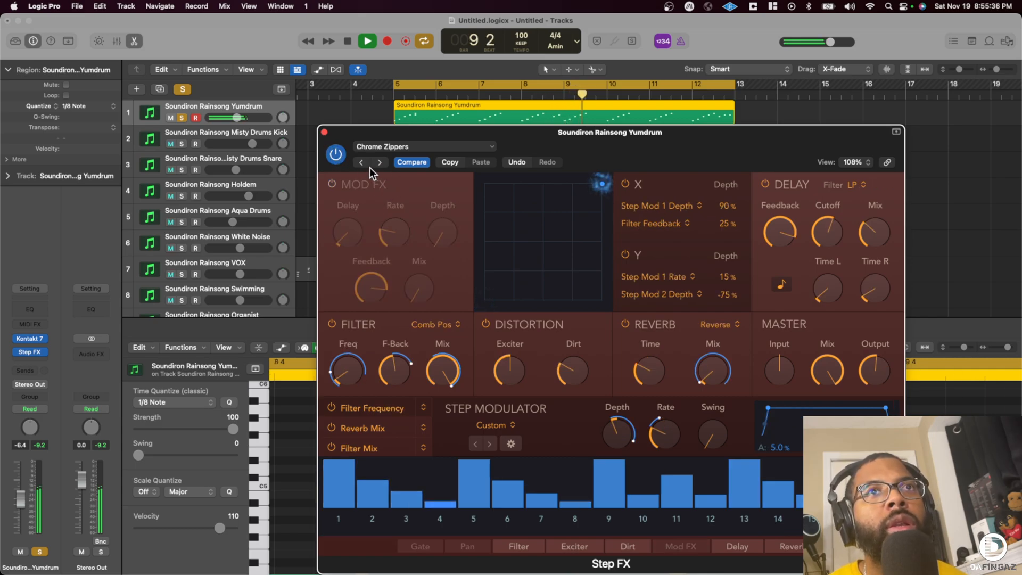
{"action": "left_click", "coordinate": [323, 132]}
- Add a Compressor and a Channel EQ to the Yumdrum track, with a high cut at 3820 Hz and a low cut at 372 Hz
{"action": "left_click", "coordinate": [23, 298]}
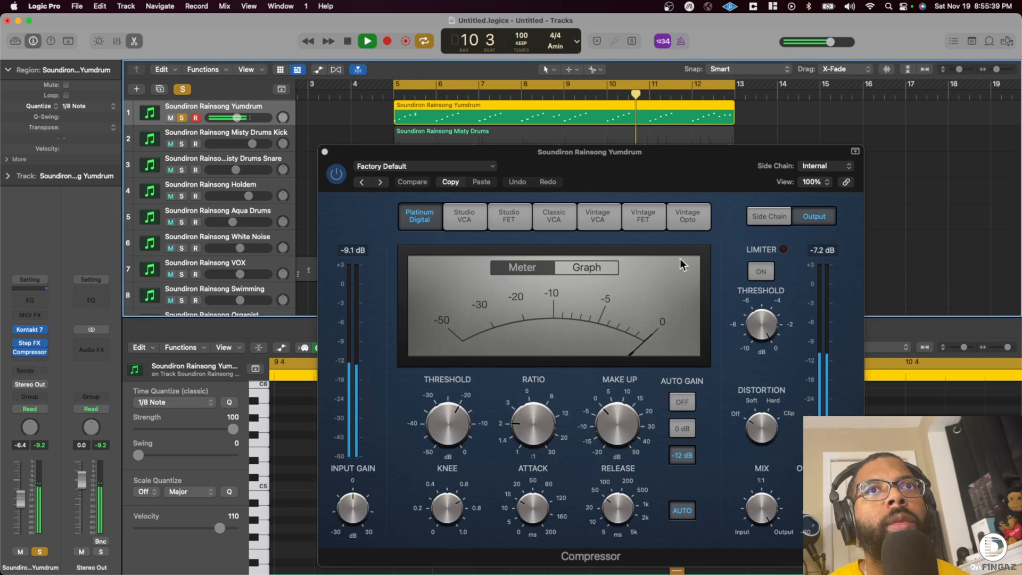
{"action": "left_click", "coordinate": [31, 299]}
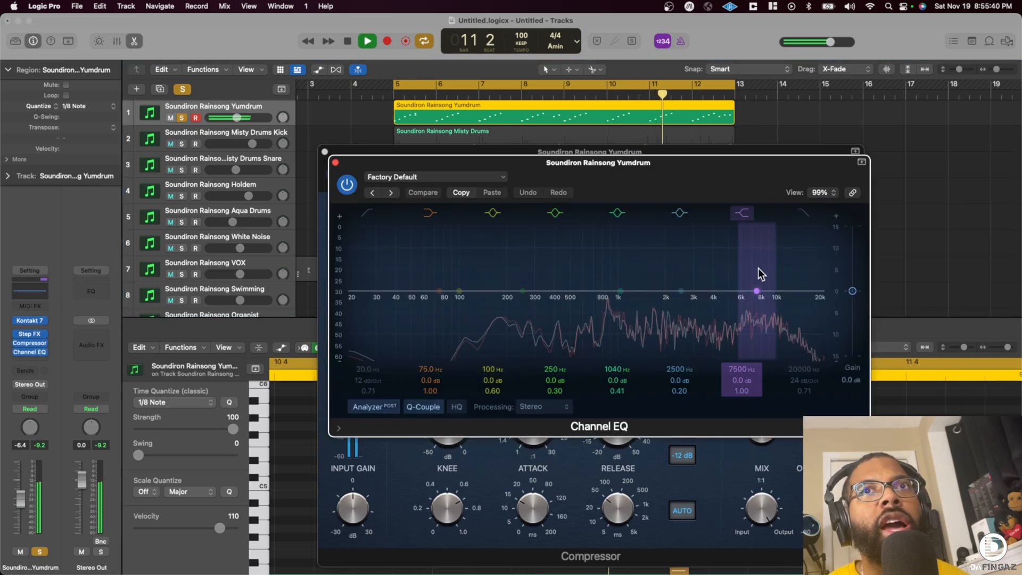
{"action": "left_click", "coordinate": [803, 212]}
{"action": "left_click_drag", "start_coordinate": [817, 297], "coordinate": [704, 317]}
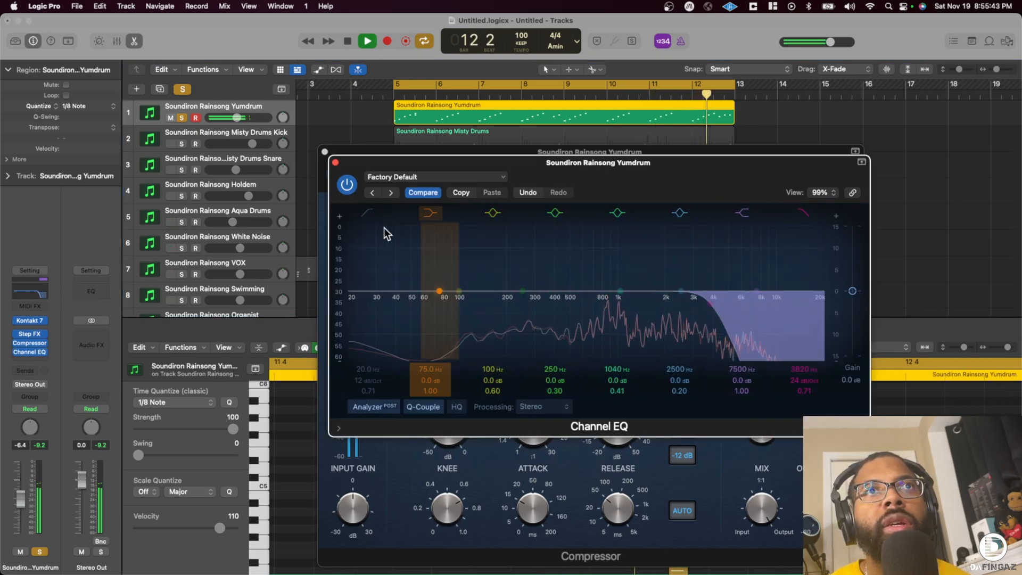
{"action": "left_click", "coordinate": [367, 213]}
{"action": "left_click_drag", "start_coordinate": [354, 299], "coordinate": [565, 302]}
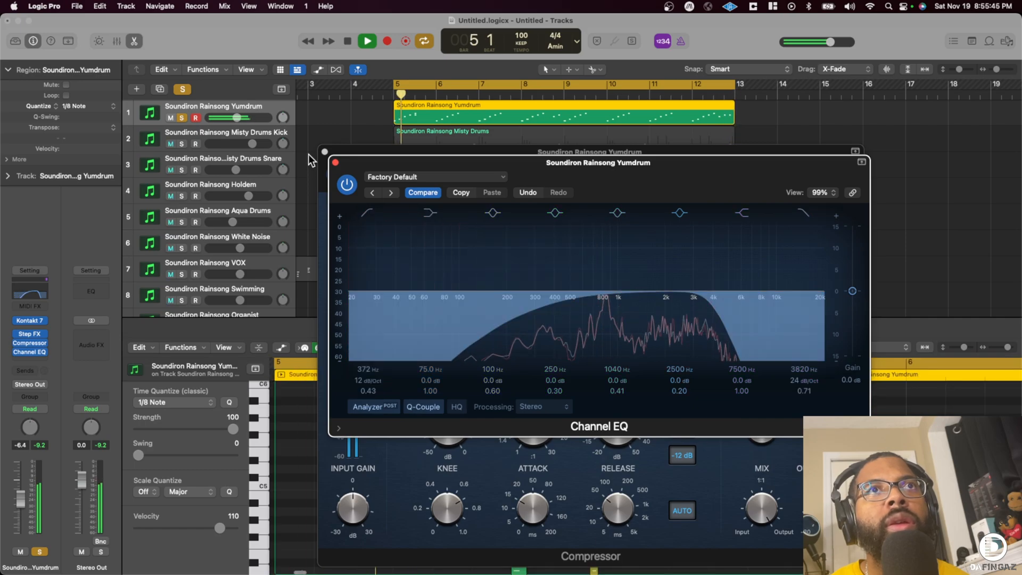
{"action": "left_click", "coordinate": [335, 163]}
{"action": "left_click", "coordinate": [325, 152]}
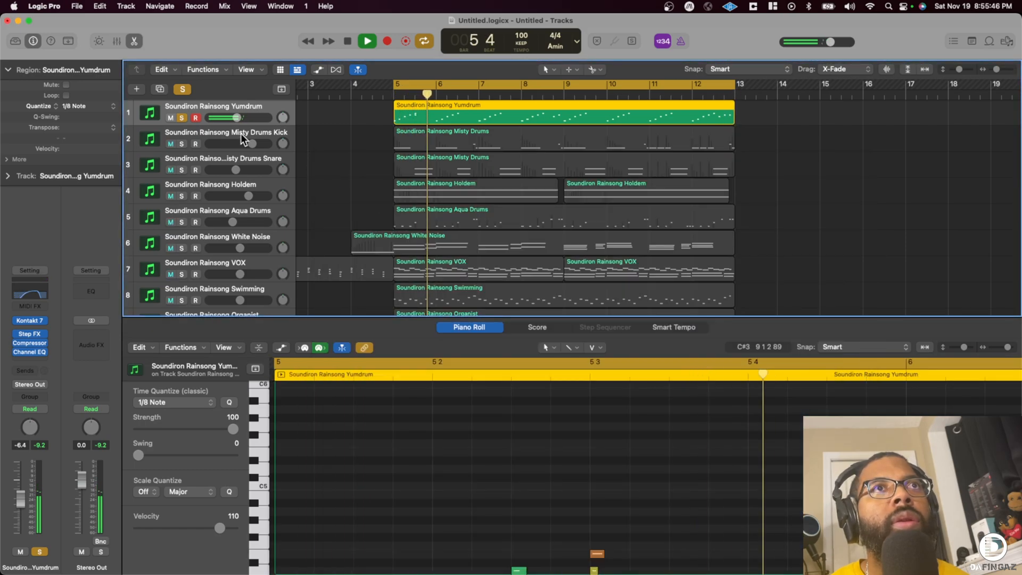
- Turn off solo on the Yumdrum track and close the Piano Roll to show all tracks during playback
{"action": "left_click", "coordinate": [181, 117]}
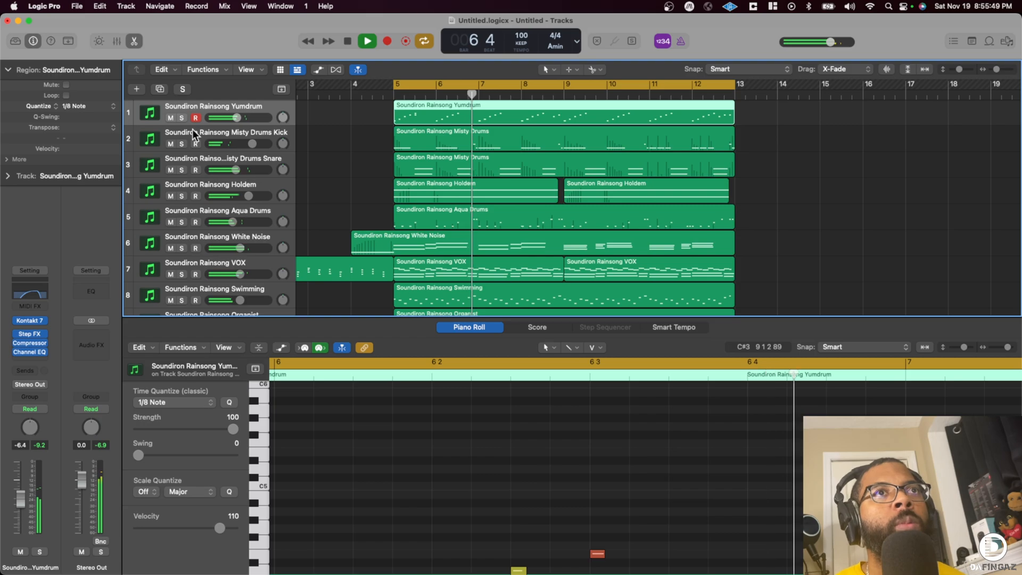
{"action": "left_click", "coordinate": [129, 42]}
{"action": "left_click", "coordinate": [37, 43]}
{"action": "left_click", "coordinate": [37, 43]}
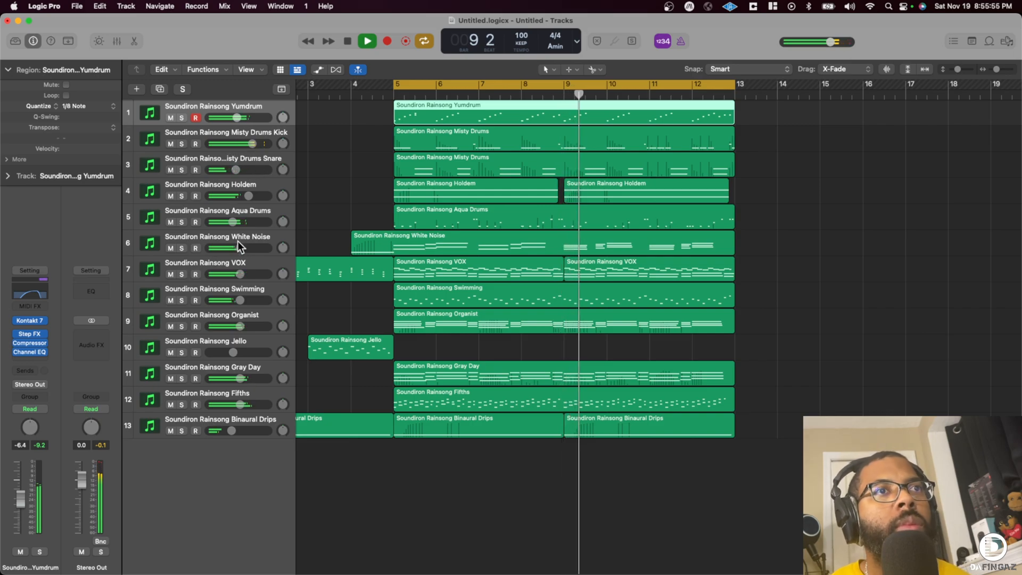
- Split the White Noise region at bar 5 during playback, also splitting the notes that cross the split point
{"action": "key", "text": "space"}
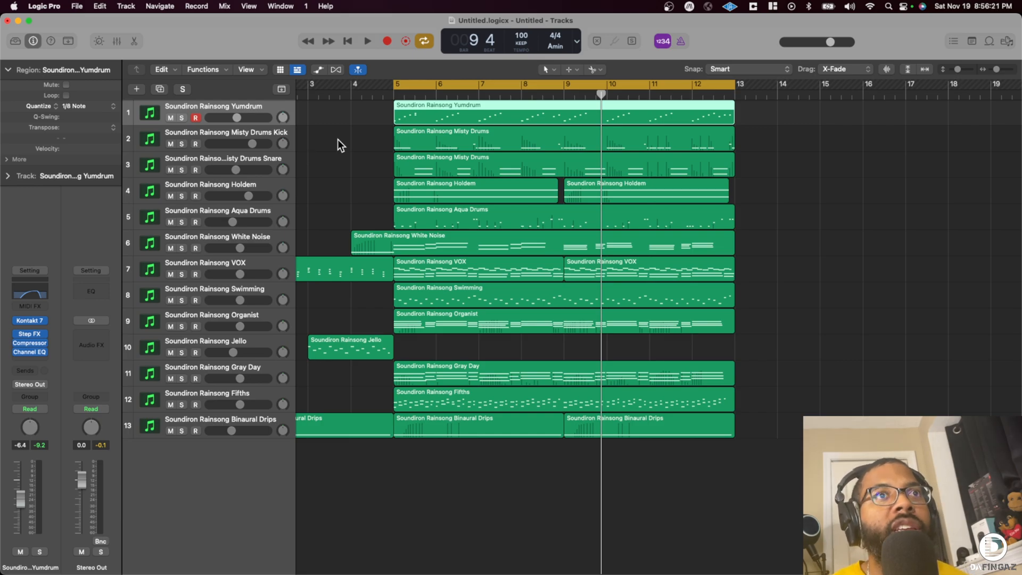
{"action": "key", "text": "space"}
{"action": "scroll", "coordinate": [310, 182], "scroll_direction": "left", "scroll_amount": 3}
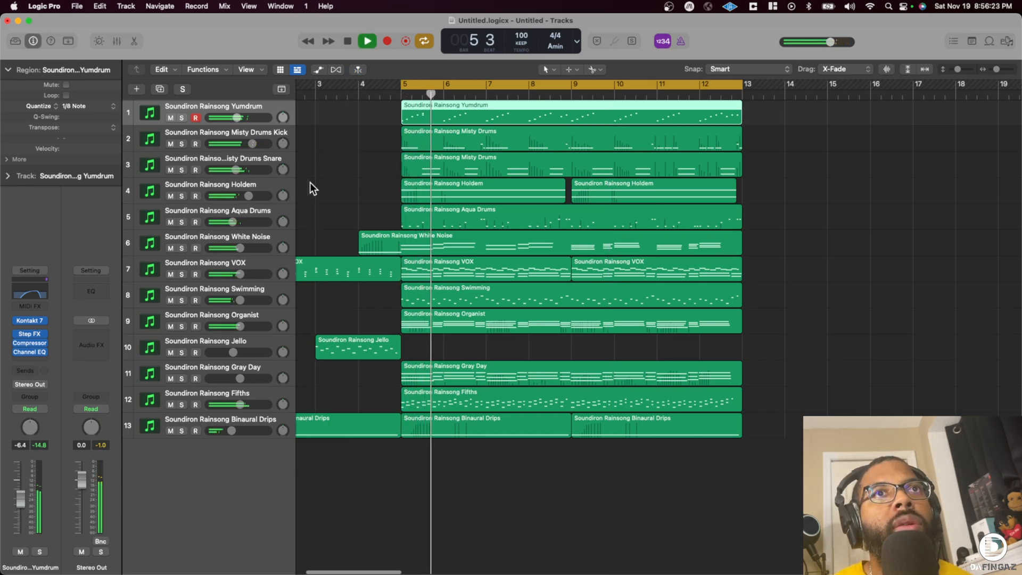
{"action": "scroll", "coordinate": [289, 164], "scroll_direction": "right", "scroll_amount": 3}
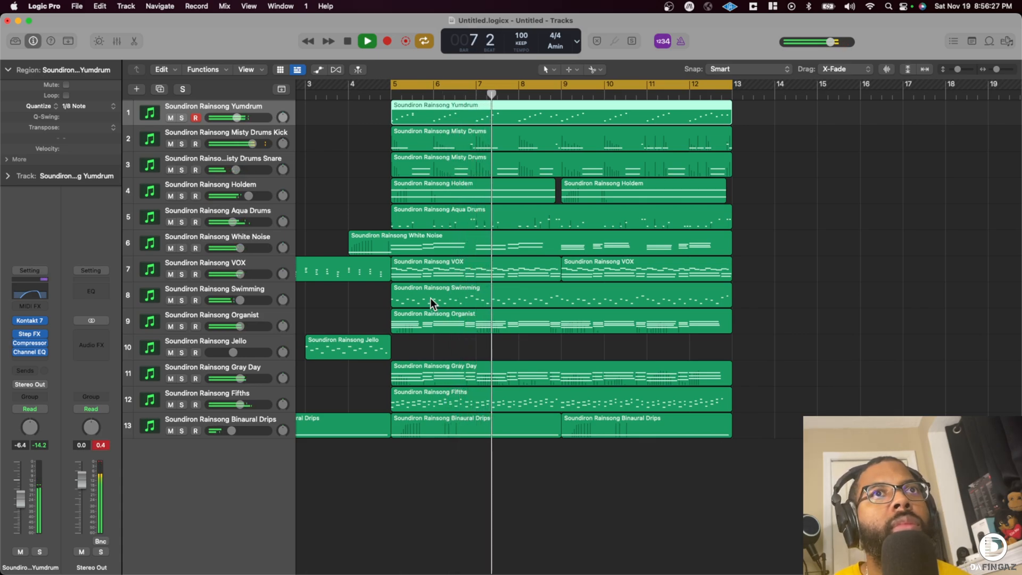
{"action": "right_click", "coordinate": [391, 248]}
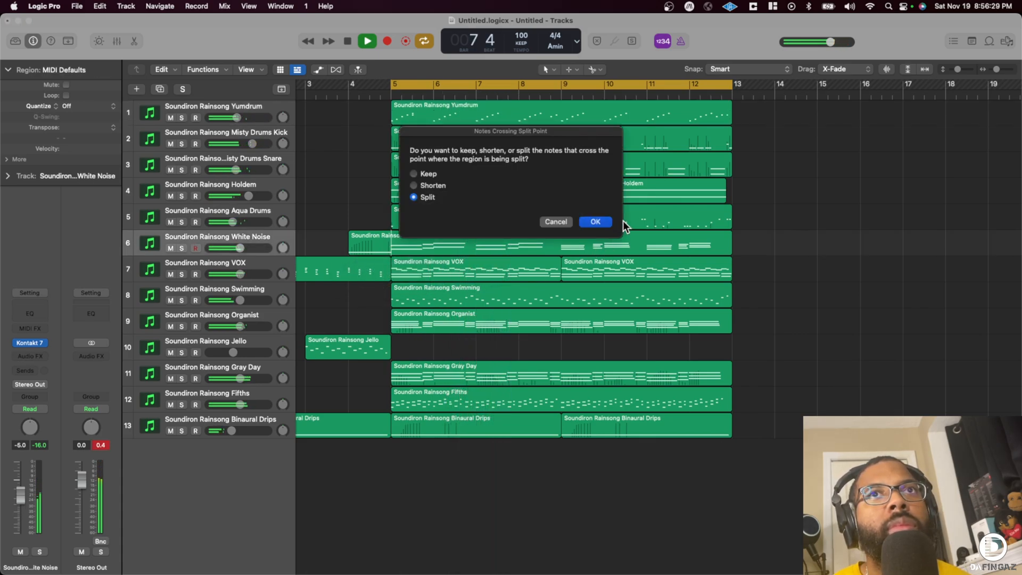
{"action": "left_click", "coordinate": [596, 222]}
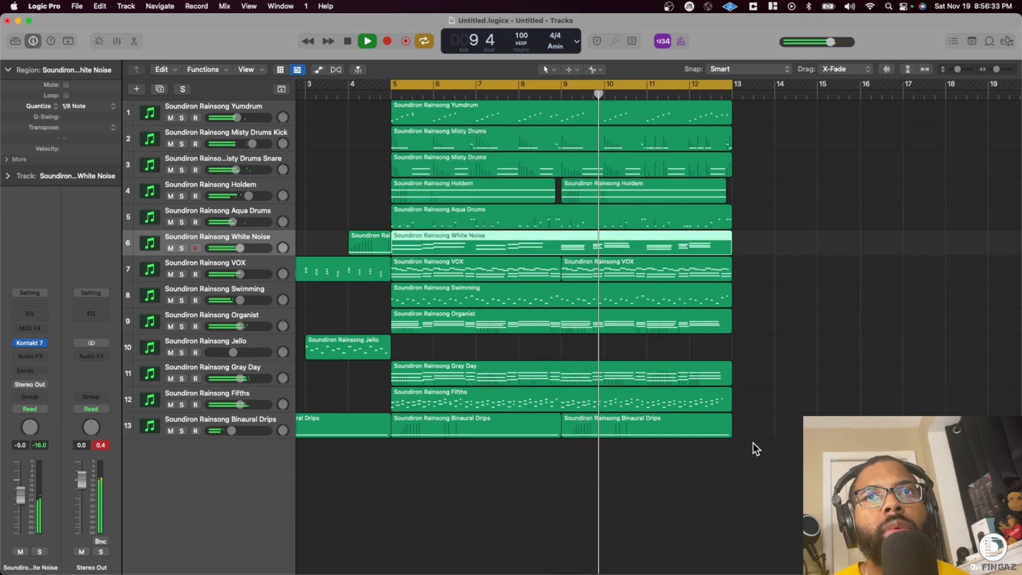
- Solo the Binaural Drips and Fifths tracks, setting their volumes to -8.4 dB and -7.6 dB respectively
{"action": "left_click", "coordinate": [182, 430]}
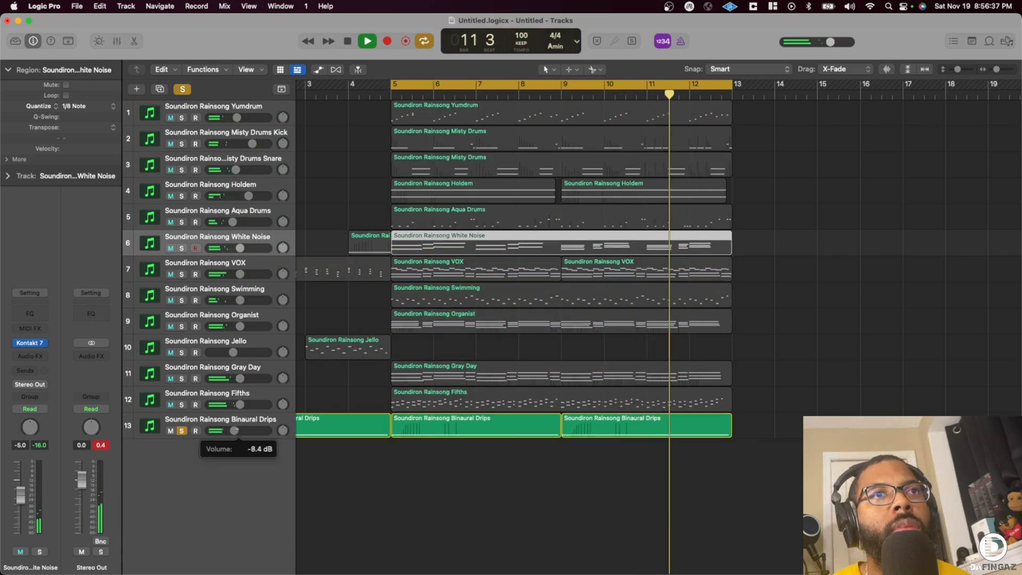
{"action": "left_click", "coordinate": [181, 403]}
{"action": "left_click_drag", "start_coordinate": [241, 405], "coordinate": [235, 405]}
{"action": "left_click", "coordinate": [175, 411]}
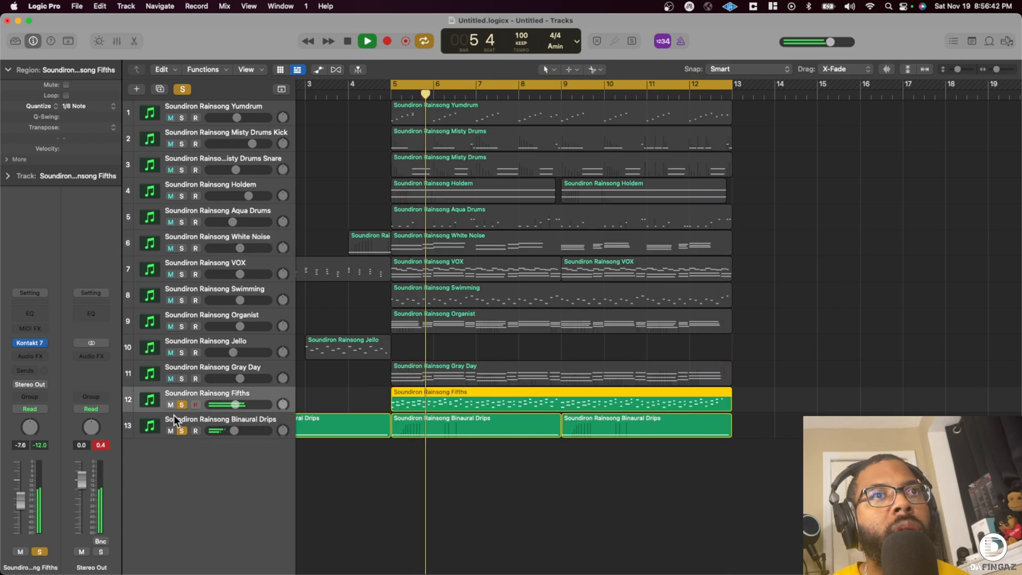
- Add a stereo Spreader to the Fifths track and set its Intensity to 40%
{"action": "left_click", "coordinate": [27, 370]}
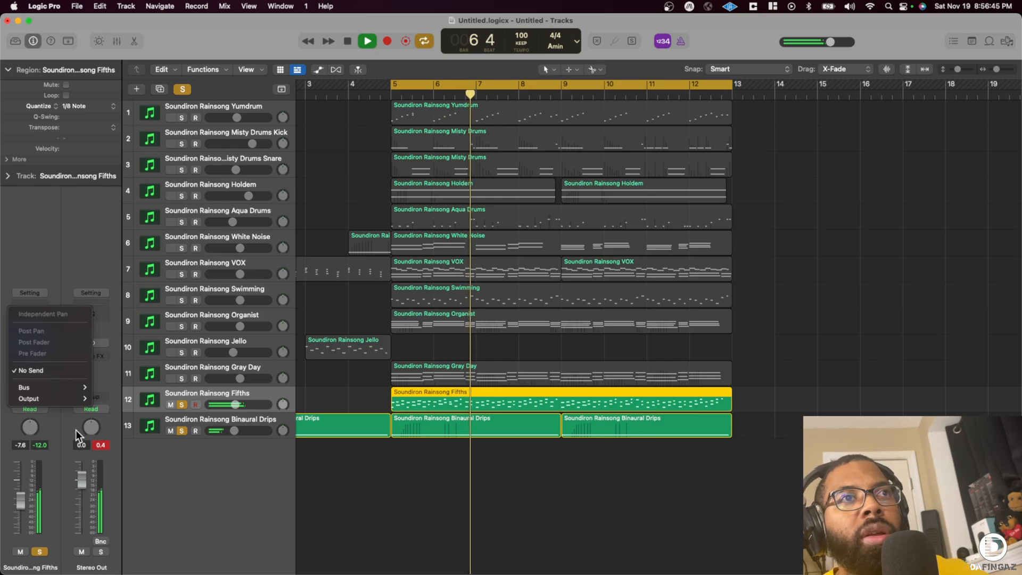
{"action": "left_click", "coordinate": [44, 352]}
{"action": "left_click", "coordinate": [34, 354]}
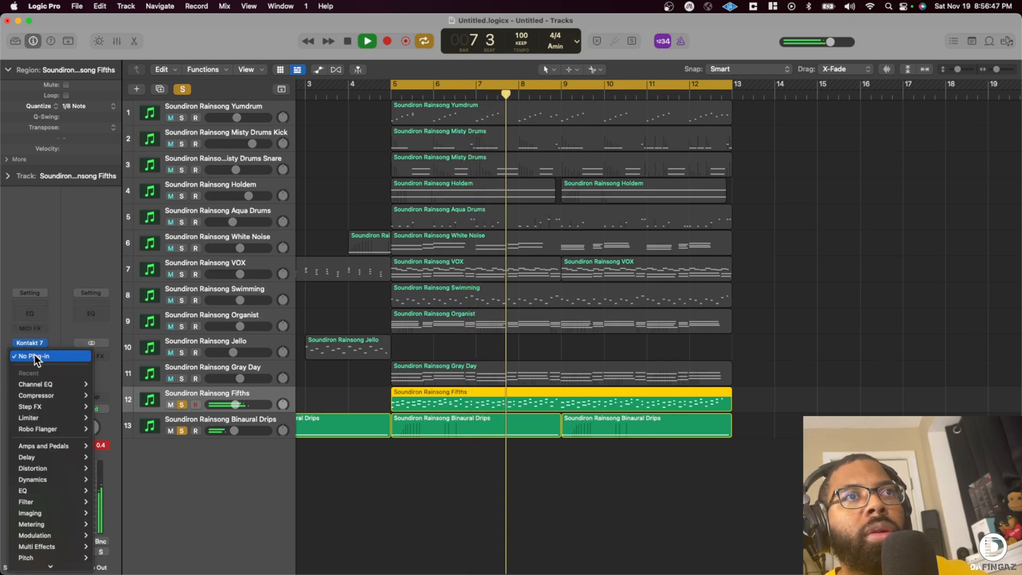
{"action": "mouse_move", "coordinate": [50, 535]}
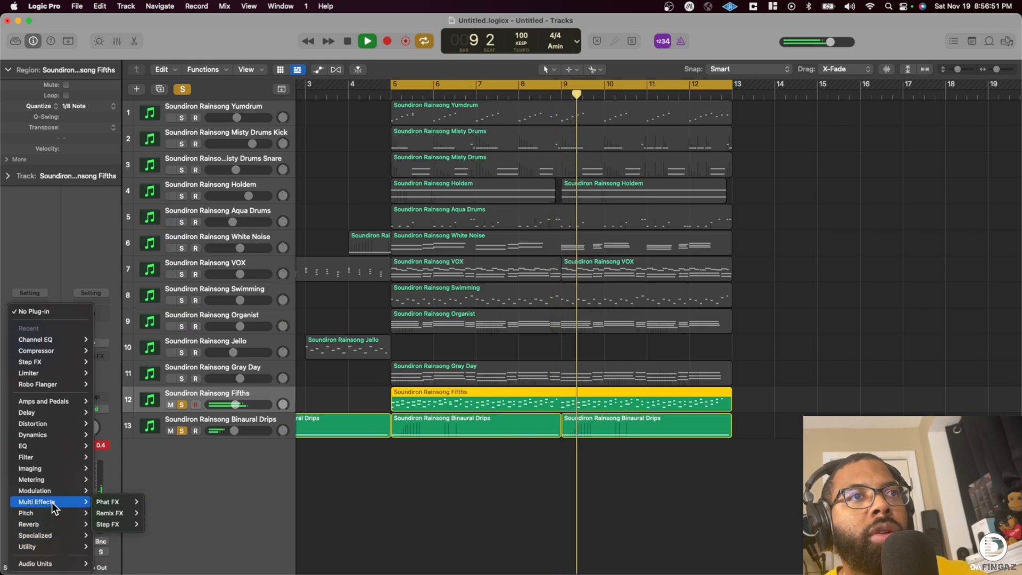
{"action": "mouse_move", "coordinate": [56, 492]}
{"action": "mouse_move", "coordinate": [127, 551]}
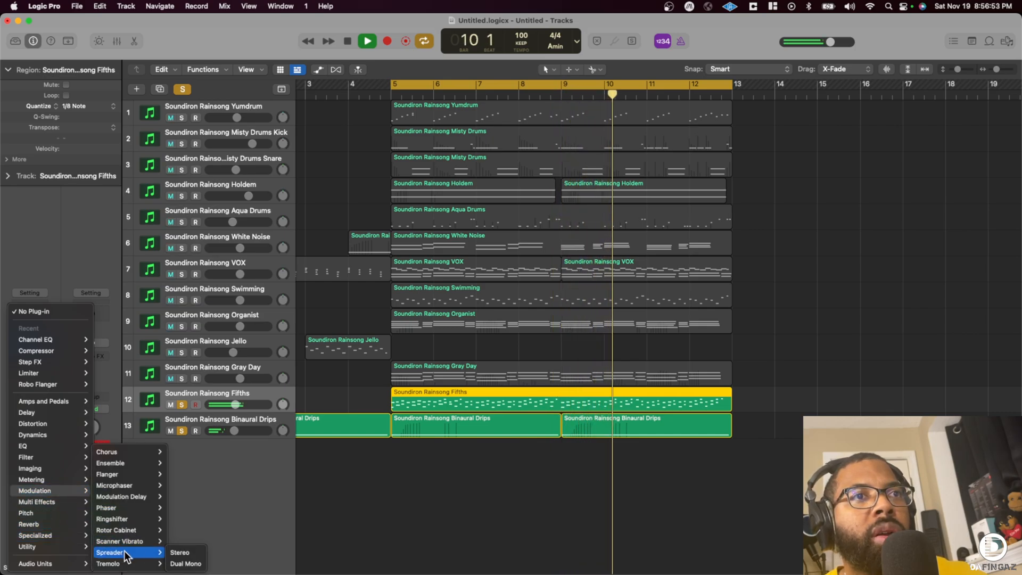
{"action": "left_click", "coordinate": [181, 554]}
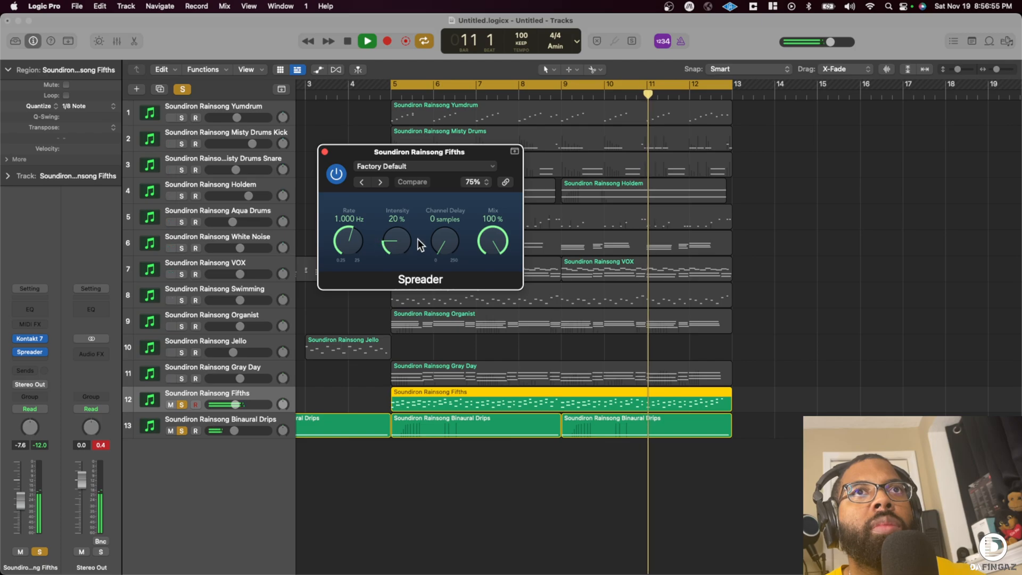
{"action": "left_click_drag", "start_coordinate": [391, 242], "coordinate": [385, 302]}
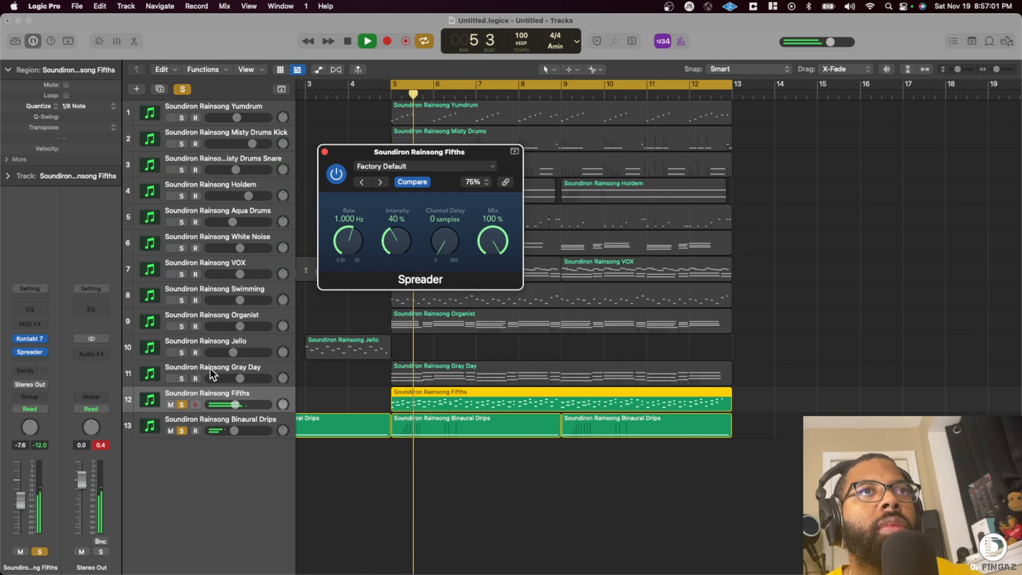
- Solo the Gray Day track at a volume of -8.4 dB and add a Channel EQ with a raised low cut
{"action": "left_click", "coordinate": [183, 379]}
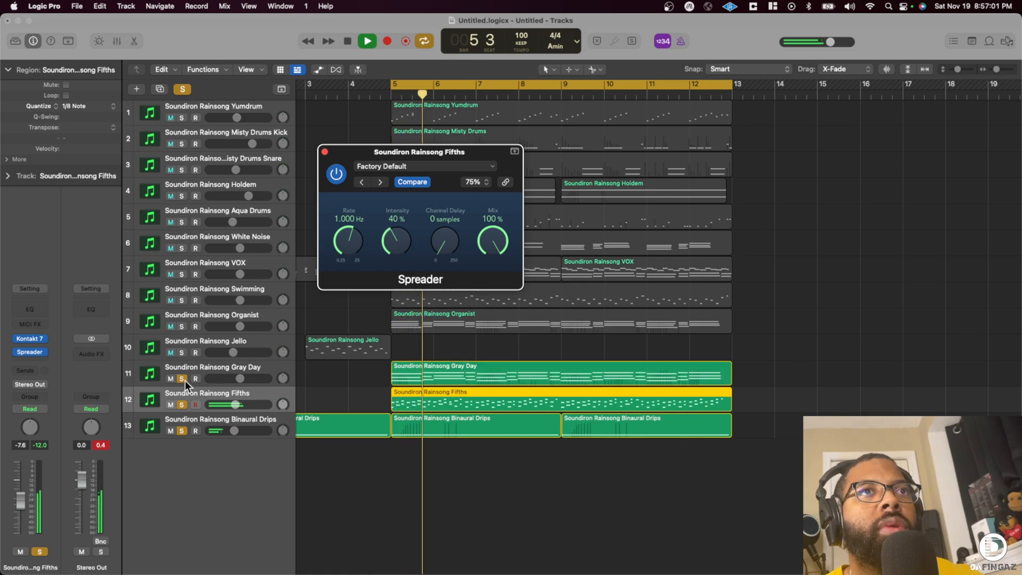
{"action": "left_click", "coordinate": [229, 368]}
{"action": "left_click", "coordinate": [20, 312]}
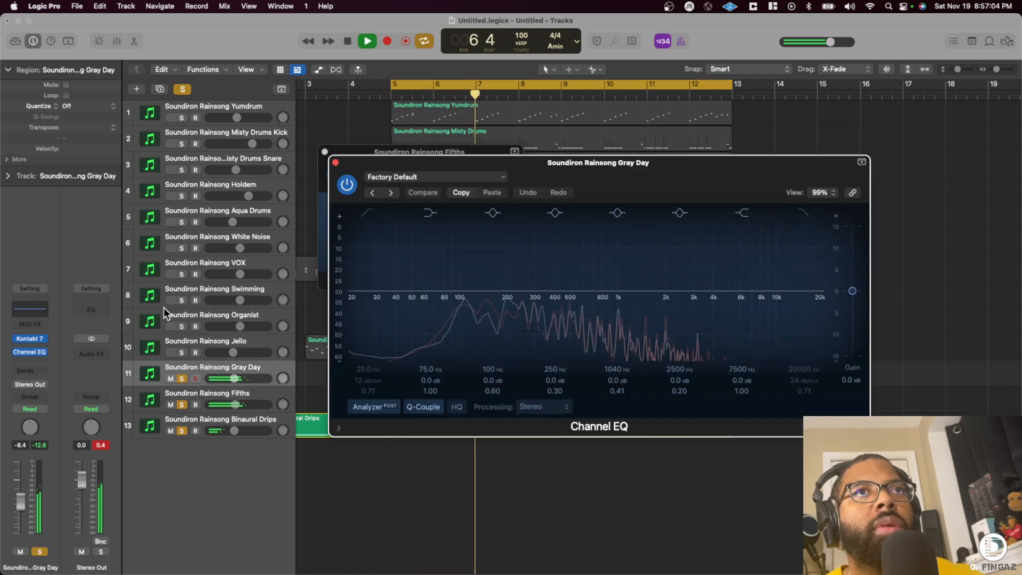
{"action": "left_click", "coordinate": [367, 215]}
{"action": "left_click_drag", "start_coordinate": [359, 290], "coordinate": [482, 310]}
{"action": "left_click", "coordinate": [335, 162]}
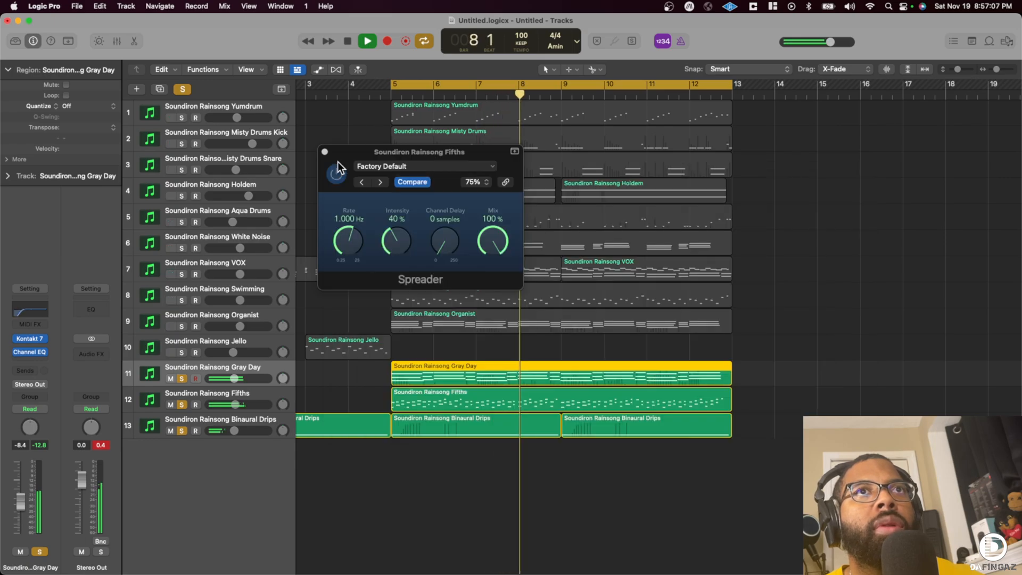
- Try a stereo Spreader after the Channel EQ on the Gray Day track
{"action": "left_click", "coordinate": [36, 371]}
{"action": "mouse_move", "coordinate": [65, 397]}
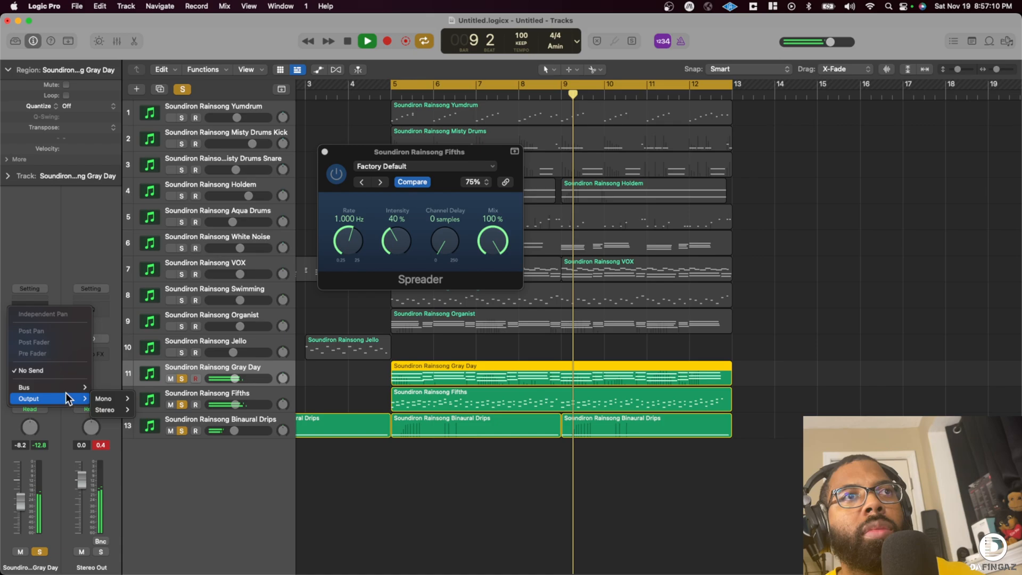
{"action": "left_click", "coordinate": [45, 252]}
{"action": "left_click", "coordinate": [26, 359]}
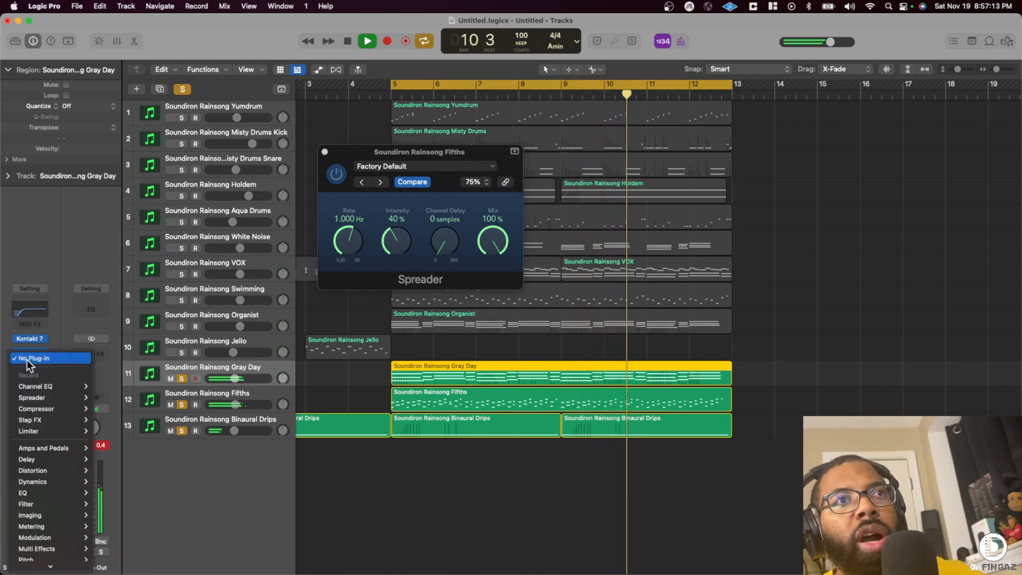
{"action": "mouse_move", "coordinate": [48, 397]}
{"action": "left_click", "coordinate": [106, 398]}
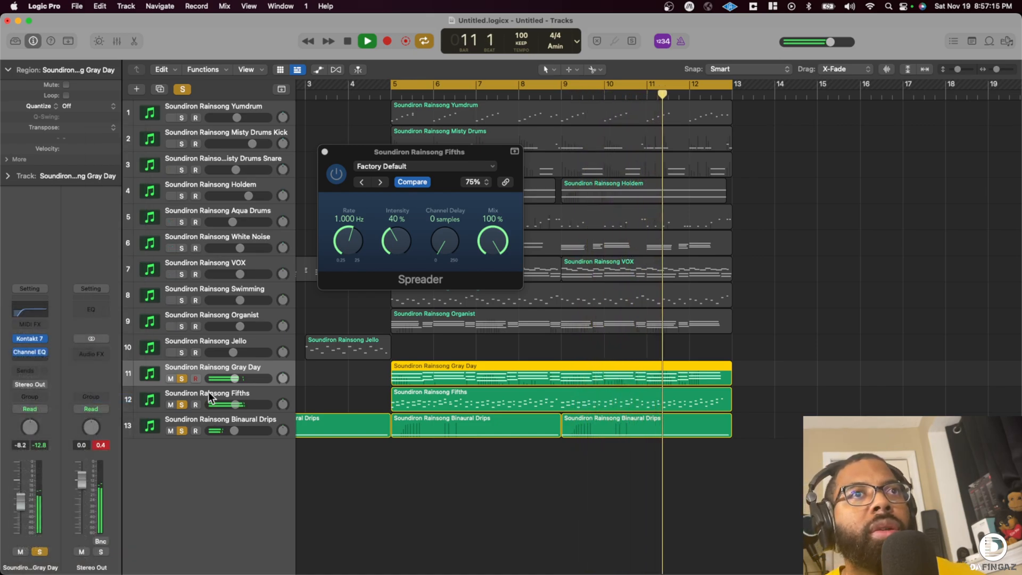
- Replace the Spreader on the Gray Day track with the GreenHAAS Audio Unit and stop playback
{"action": "left_click", "coordinate": [42, 351]}
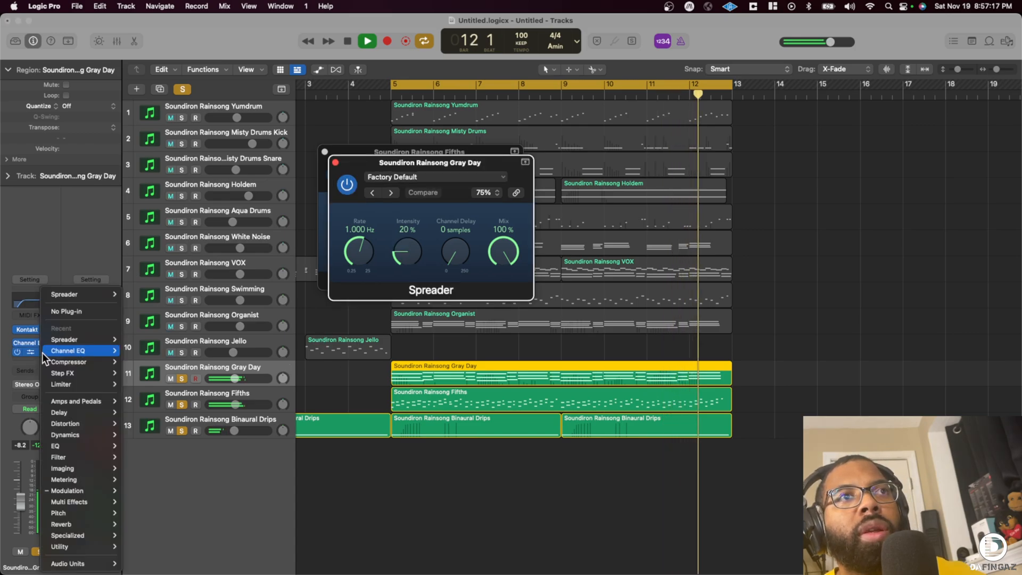
{"action": "mouse_move", "coordinate": [95, 564]}
{"action": "mouse_move", "coordinate": [168, 414]}
{"action": "mouse_move", "coordinate": [248, 414]}
{"action": "left_click", "coordinate": [295, 414]}
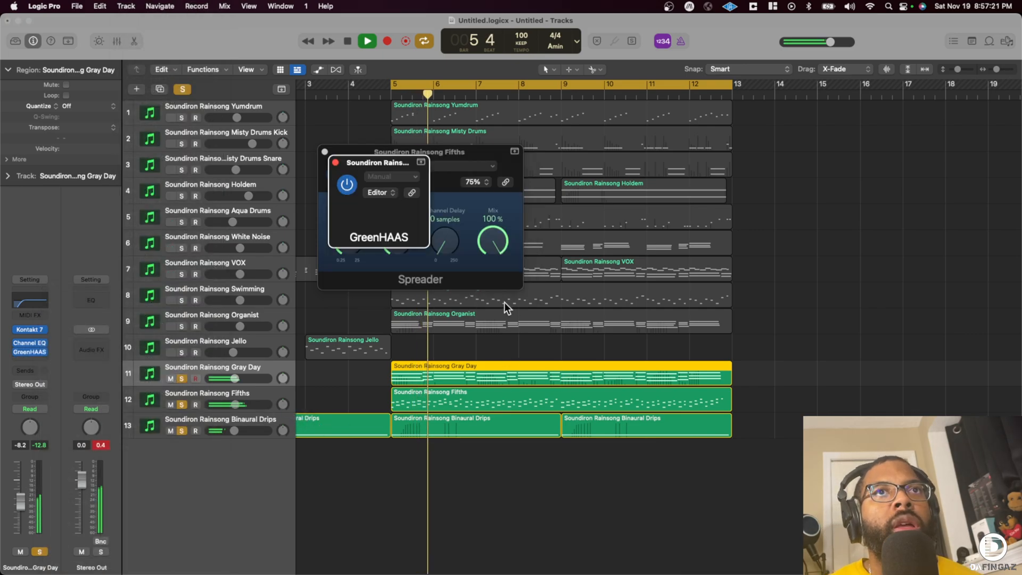
{"action": "key", "text": "space"}
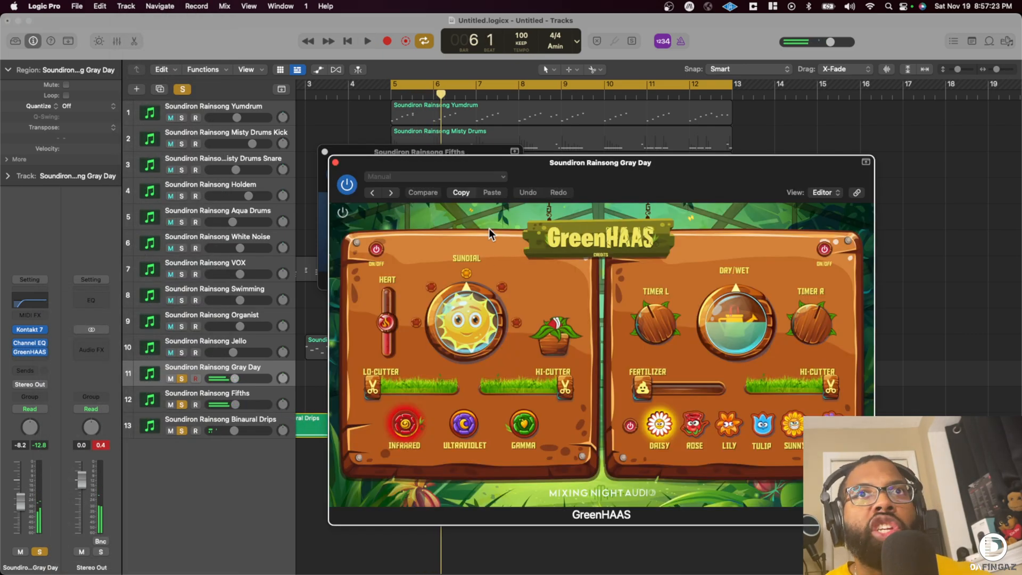
- Raise GreenHAAS's Lo-Cutter, Fertilizer and Dry/Wet slightly while listening to the soloed tracks
{"action": "left_click_drag", "start_coordinate": [388, 382], "coordinate": [390, 383]}
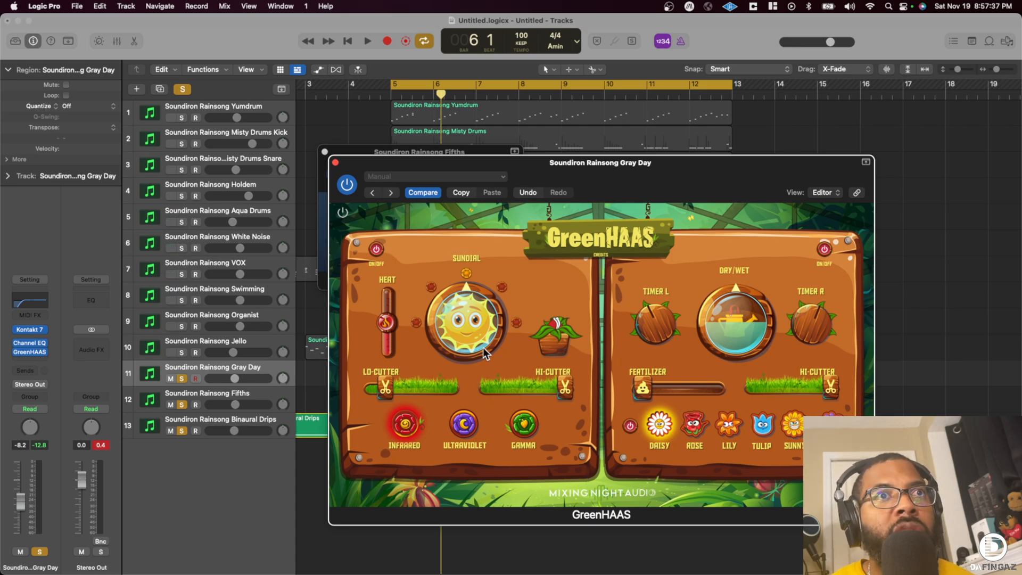
{"action": "key", "text": "space"}
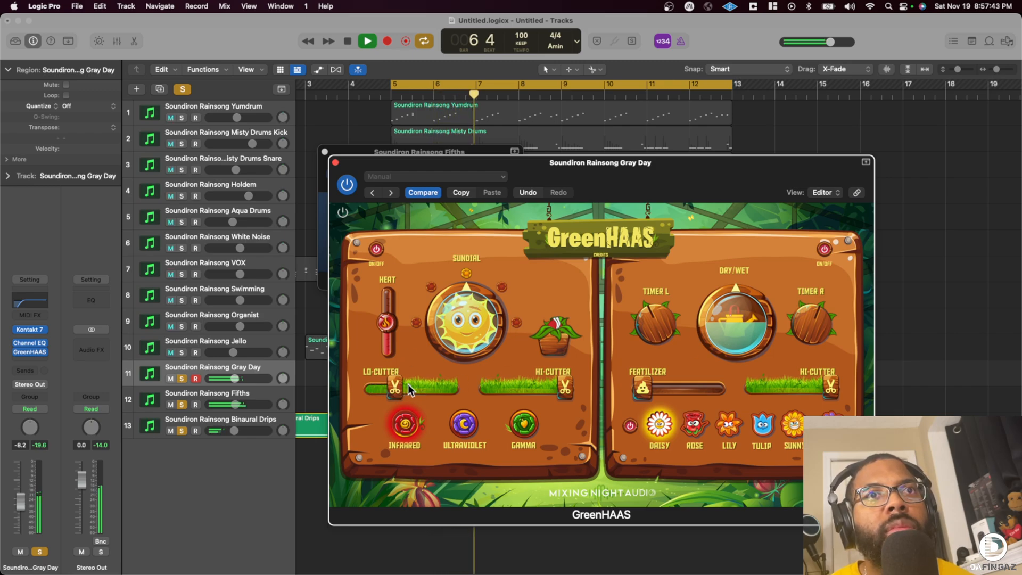
{"action": "left_click_drag", "start_coordinate": [736, 349], "coordinate": [733, 330]}
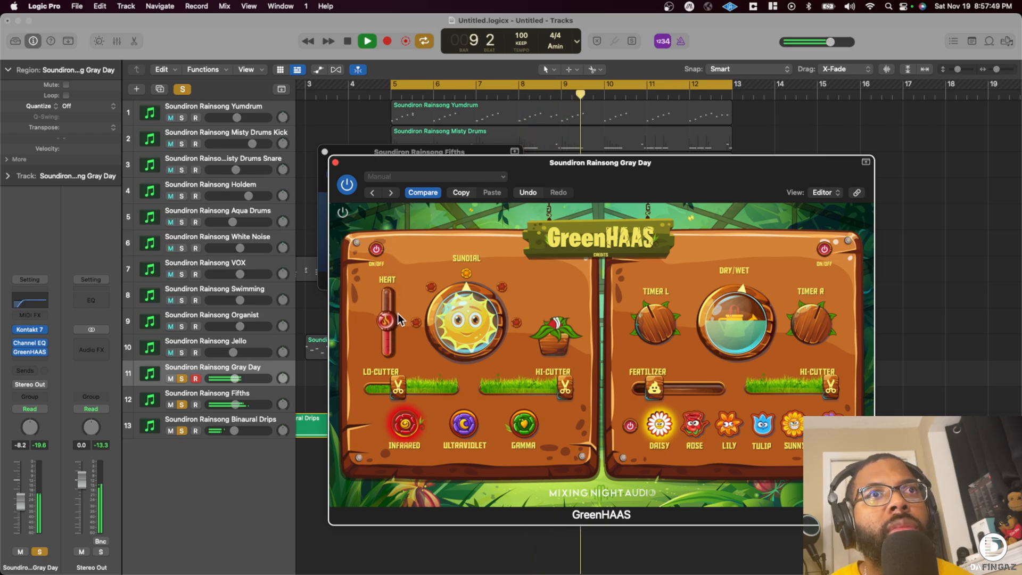
- Close the GreenHAAS and Spreader windows and solo the Jello and Organist tracks, with Organist's volume at -4.3 dB
{"action": "left_click", "coordinate": [181, 352]}
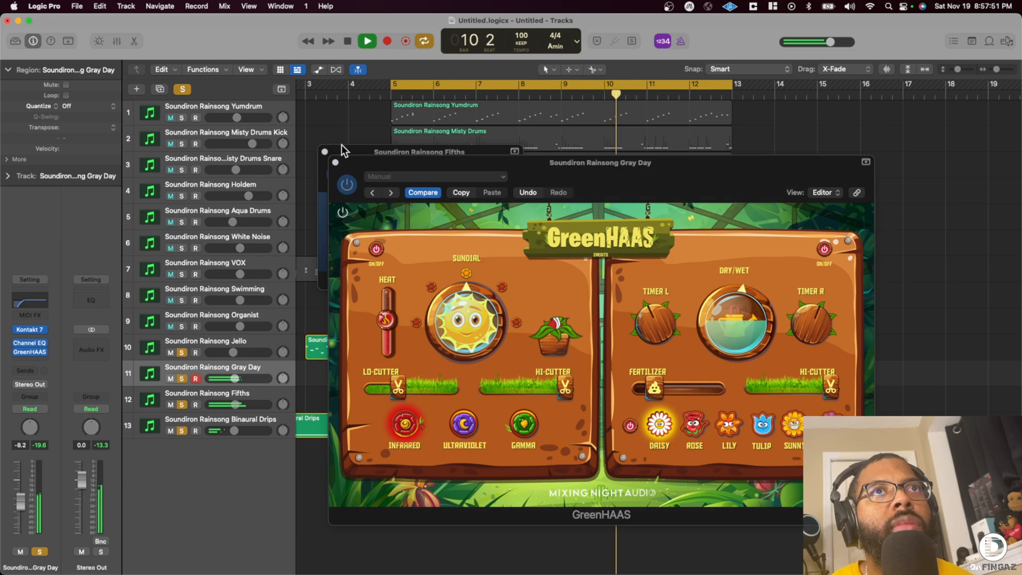
{"action": "left_click", "coordinate": [335, 163]}
{"action": "left_click", "coordinate": [324, 152]}
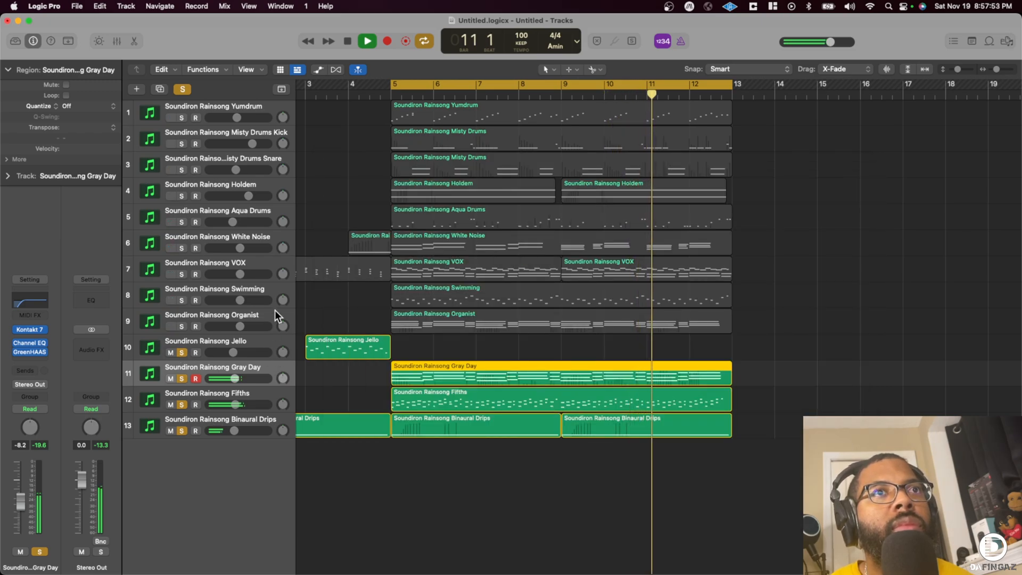
{"action": "left_click", "coordinate": [181, 326]}
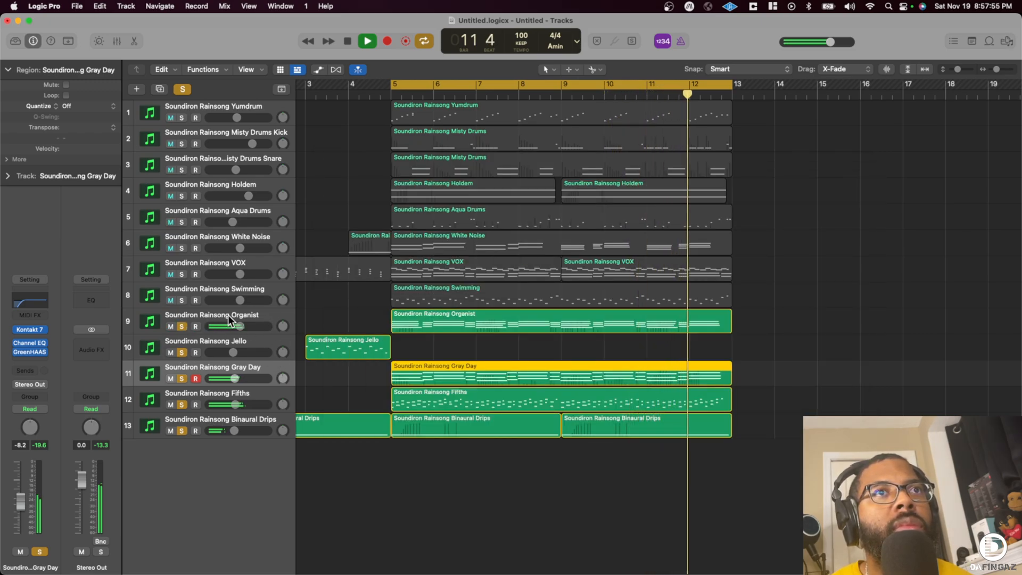
- Move the Organist and Fifths regions from bar 5 to bar 13 by repeating each one and deleting the originals
{"action": "left_click", "coordinate": [475, 319]}
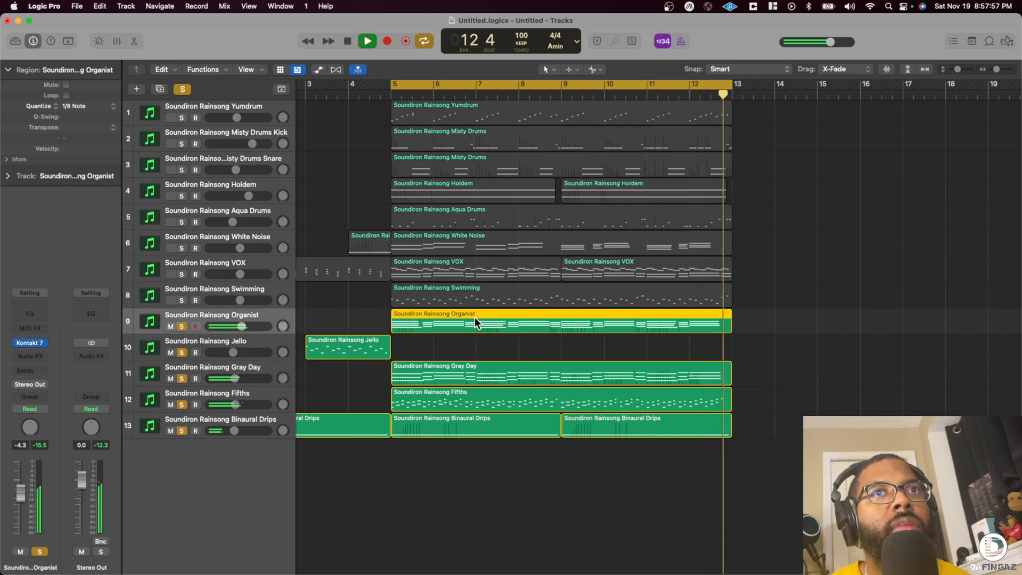
{"action": "key", "text": "super+r"}
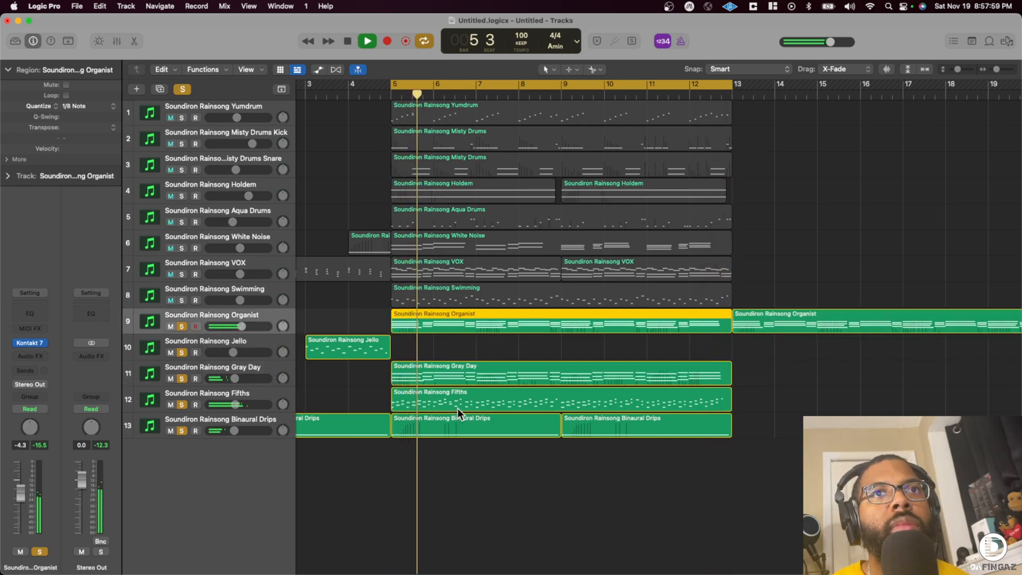
{"action": "left_click", "coordinate": [458, 405]}
{"action": "key", "text": "super+r"}
{"action": "left_click", "coordinate": [488, 322]}
{"action": "key", "text": "Delete"}
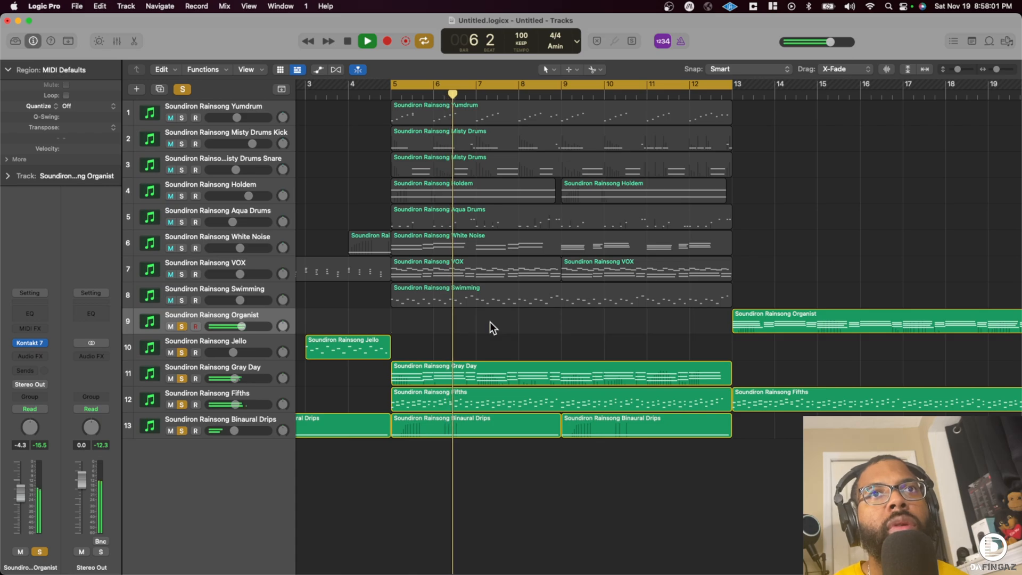
{"action": "left_click", "coordinate": [519, 398]}
{"action": "key", "text": "Delete"}
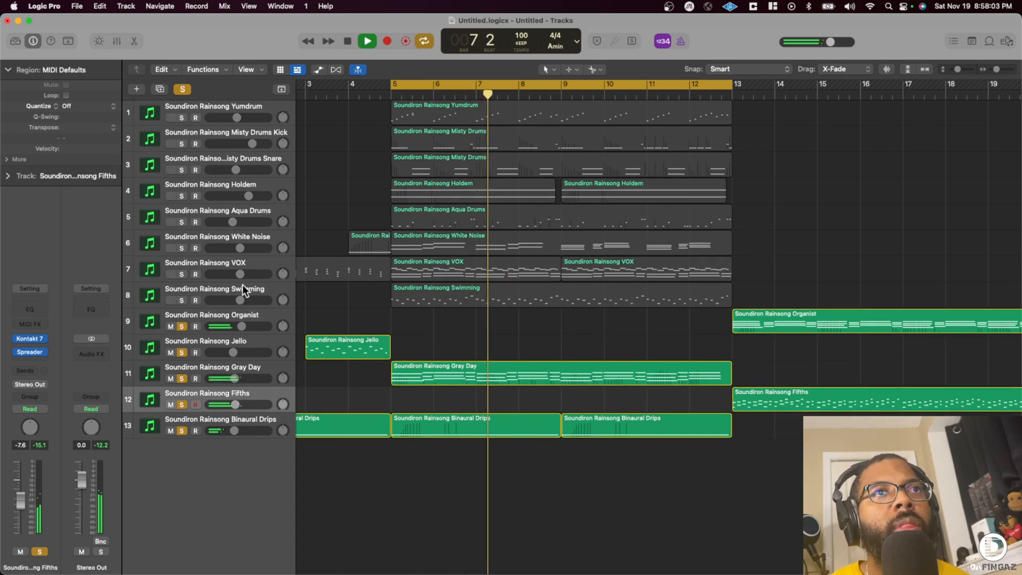
- Add the Swimming and VOX tracks to the solo, raising Swimming's volume slightly
{"action": "left_click", "coordinate": [181, 300]}
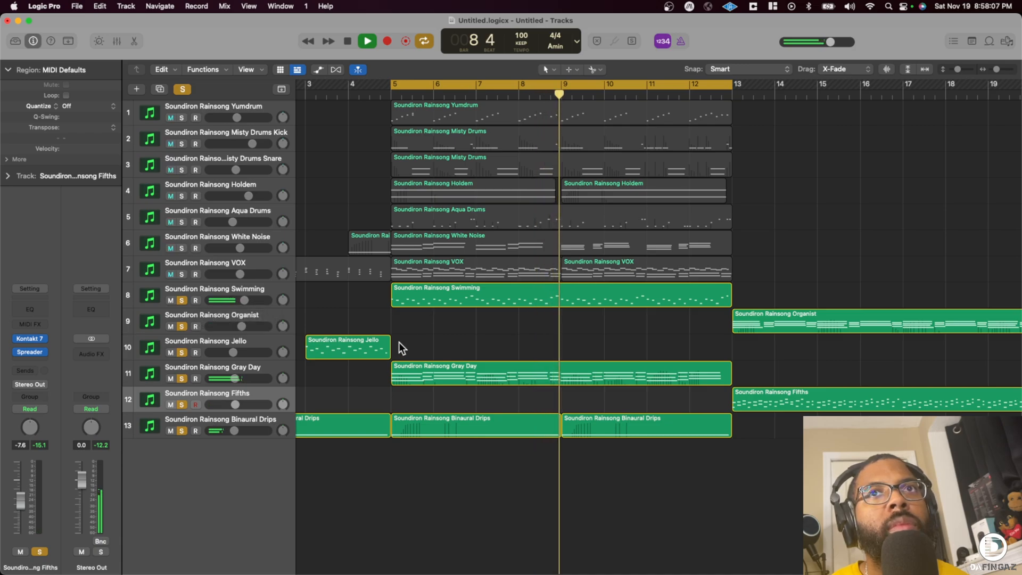
{"action": "scroll", "coordinate": [369, 279], "scroll_direction": "right", "scroll_amount": 3}
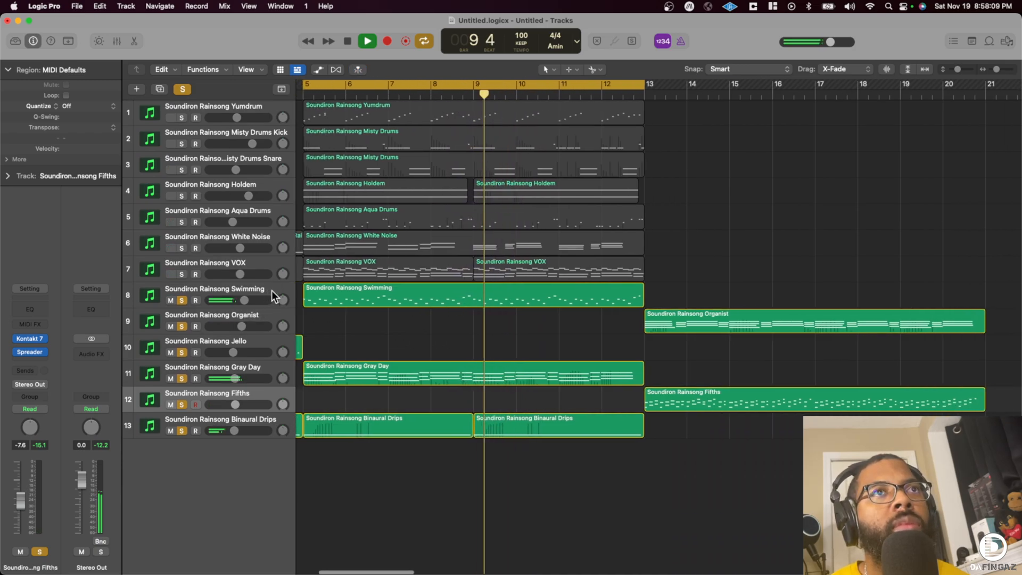
{"action": "left_click", "coordinate": [182, 274]}
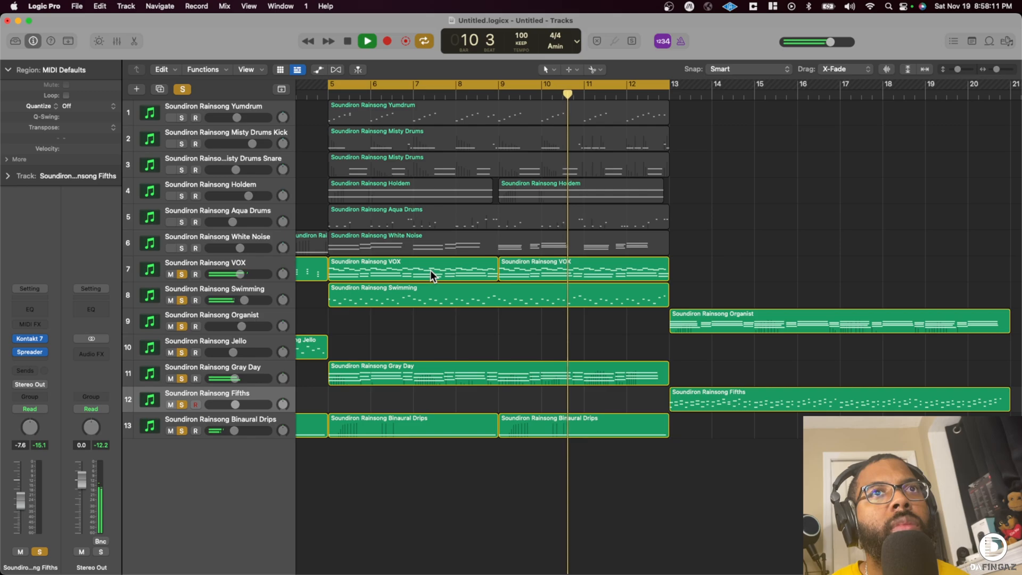
- Delete the VOX region at bar 5 and lower the VOX track's volume to -6.4 dB
{"action": "left_click", "coordinate": [453, 270]}
{"action": "key", "text": "Delete"}
{"action": "scroll", "coordinate": [455, 269], "scroll_direction": "left", "scroll_amount": 4}
{"action": "left_click", "coordinate": [589, 277]}
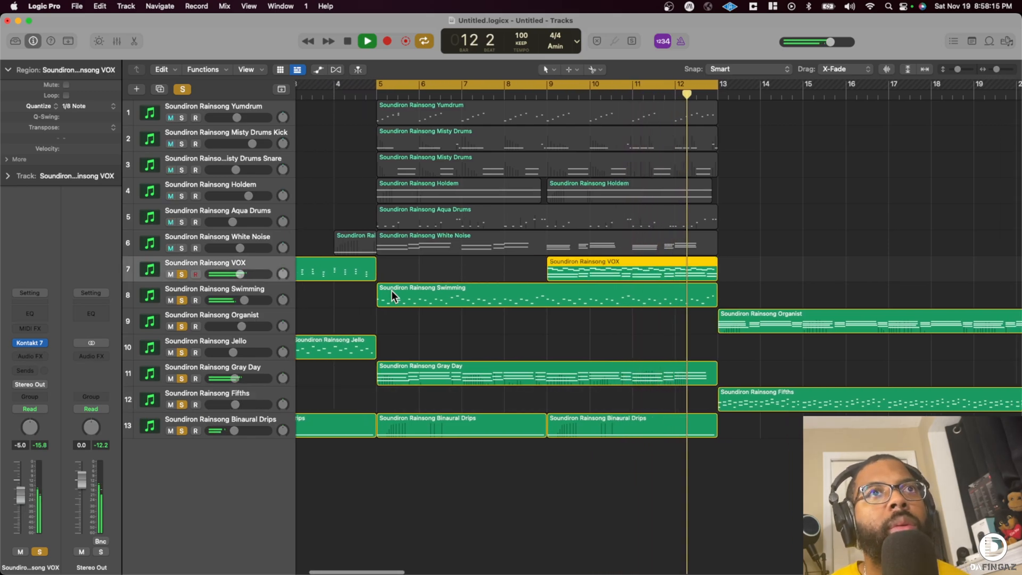
{"action": "left_click_drag", "start_coordinate": [242, 274], "coordinate": [230, 273]}
- Solo the White Noise track and move its long region from bar 5 to bar 13 by repeating it and deleting the original
{"action": "left_click", "coordinate": [182, 248]}
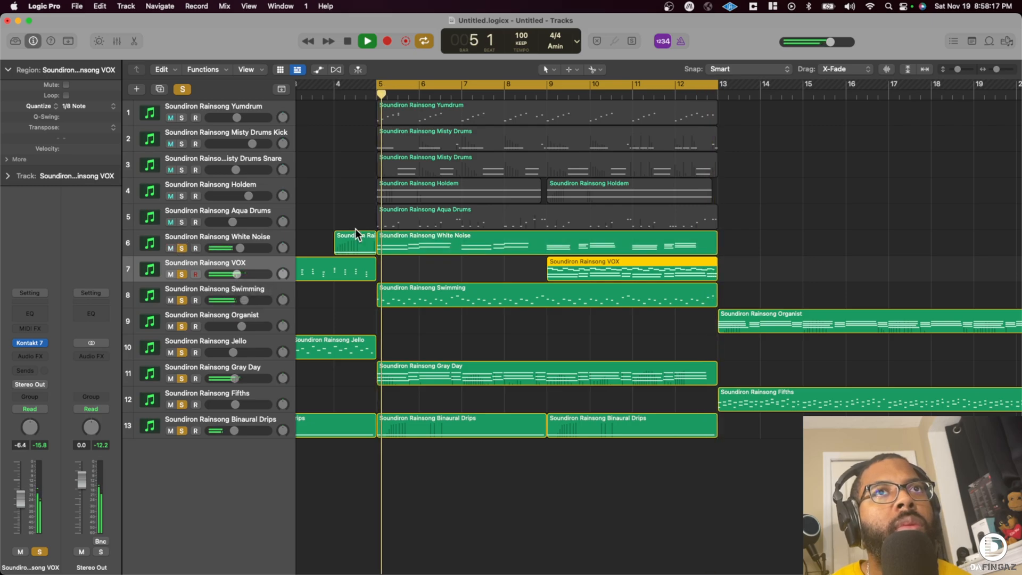
{"action": "scroll", "coordinate": [448, 256], "scroll_direction": "right", "scroll_amount": 1}
{"action": "left_click", "coordinate": [451, 239]}
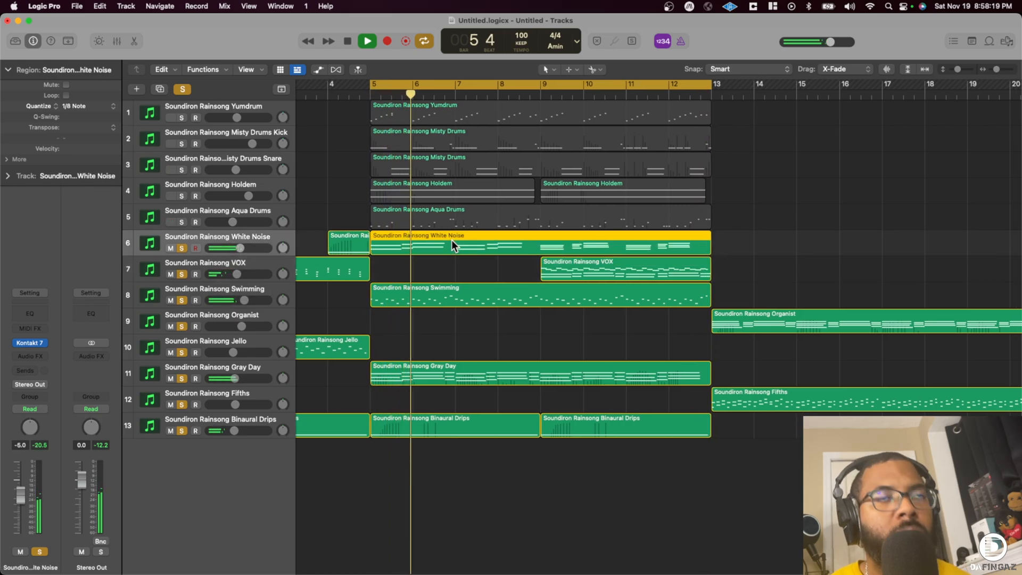
{"action": "key", "text": "super+r"}
{"action": "left_click", "coordinate": [452, 242]}
{"action": "key", "text": "Delete"}
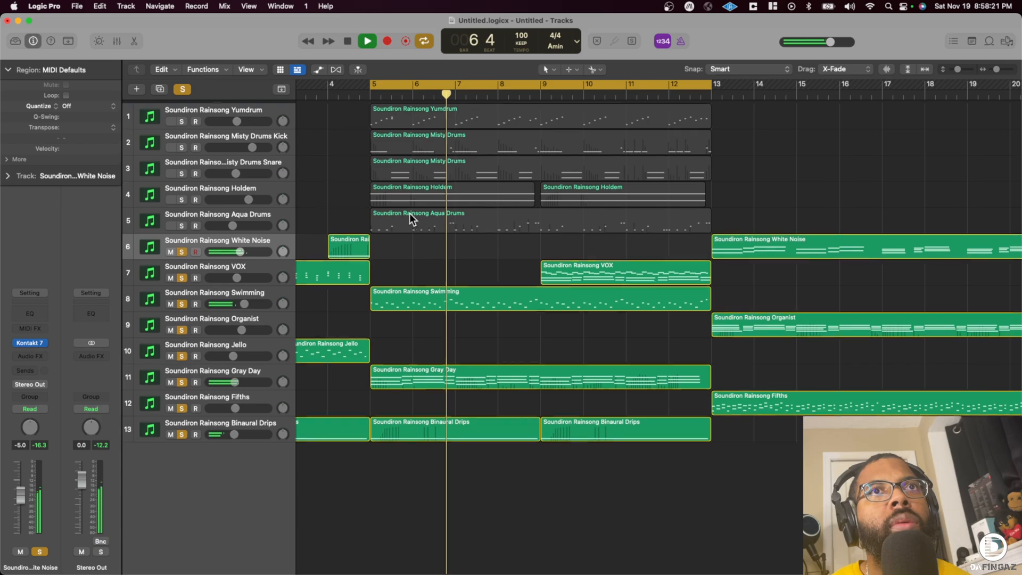
- Solo the Aqua Drums and Holdem tracks, and repeat the Yumdrum, Misty Drums and Holdem regions from bar 5 at bar 13
{"action": "left_click", "coordinate": [182, 222]}
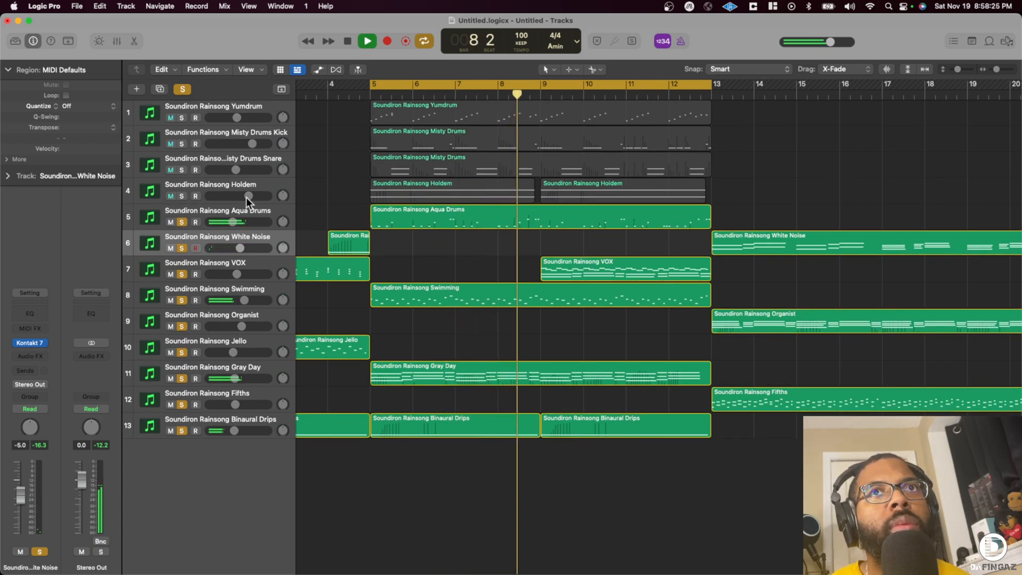
{"action": "left_click_drag", "start_coordinate": [360, 100], "coordinate": [593, 190]}
{"action": "key", "text": "super+r"}
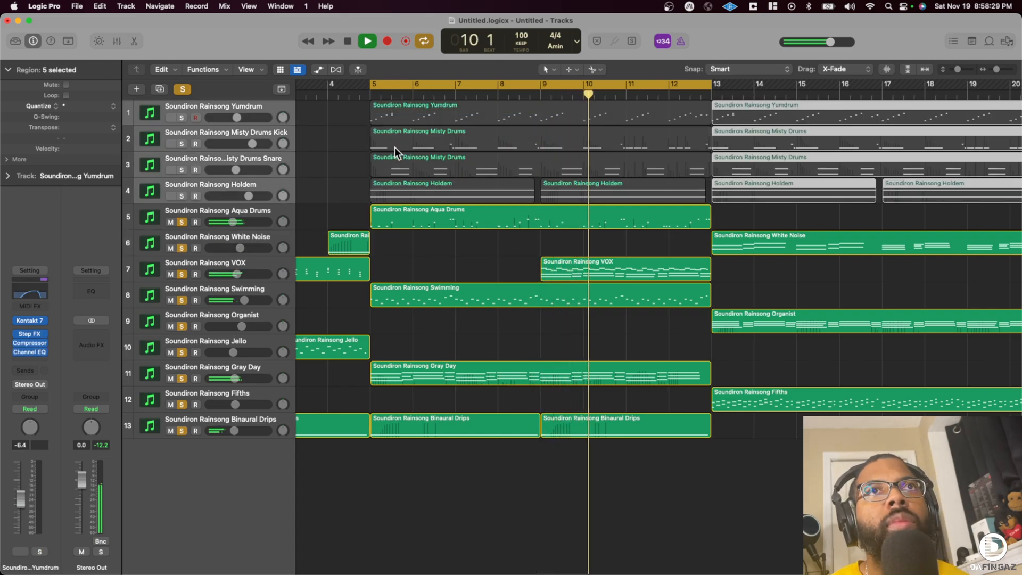
{"action": "left_click", "coordinate": [181, 196]}
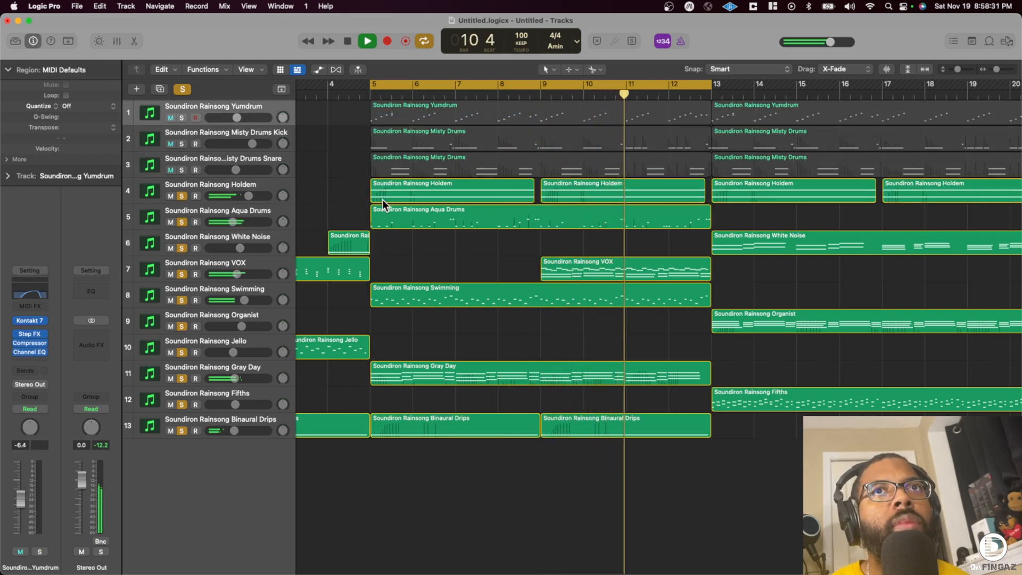
- Delete the original Yumdrum and both Misty Drums regions at bar 5
{"action": "scroll", "coordinate": [380, 174], "scroll_direction": "up", "scroll_amount": 1}
{"action": "scroll", "coordinate": [368, 130], "scroll_direction": "up", "scroll_amount": 1}
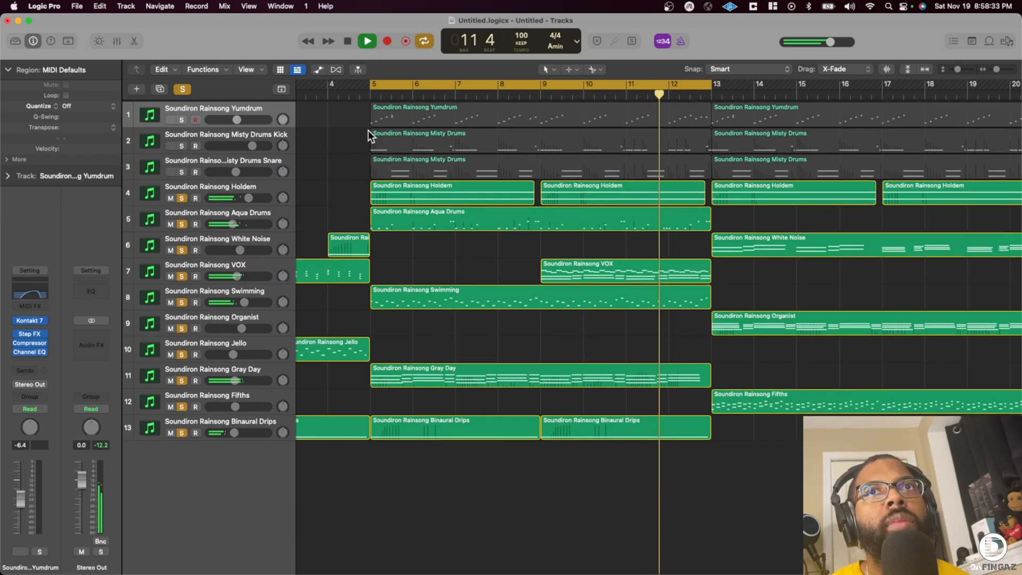
{"action": "left_click_drag", "start_coordinate": [356, 103], "coordinate": [442, 160]}
{"action": "key", "text": "BackSpace"}
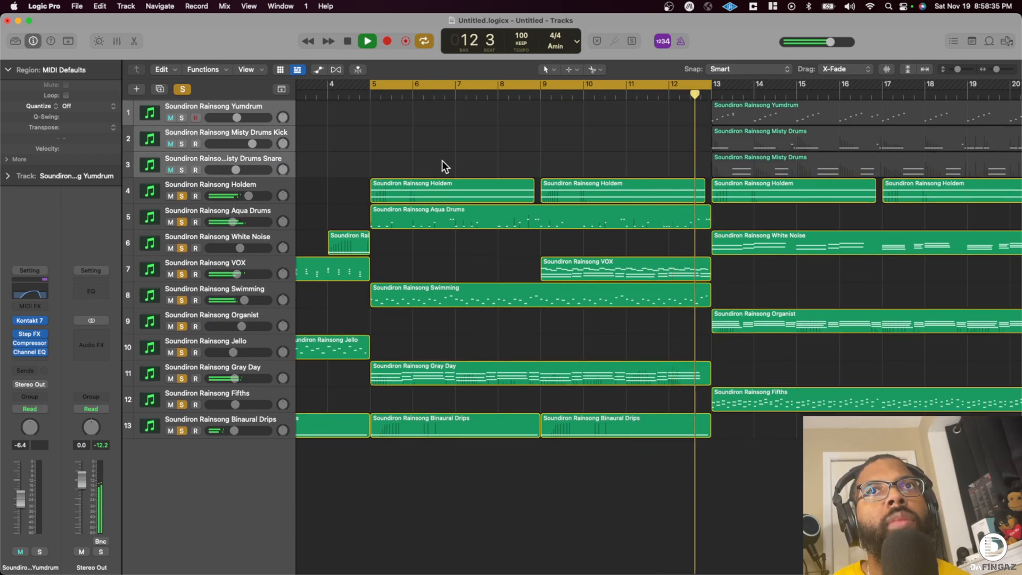
- Turn off cycle playback, stop the song and return the playhead to bar 1
{"action": "left_click", "coordinate": [417, 87]}
{"action": "key", "text": "space"}
{"action": "key", "text": "Return"}
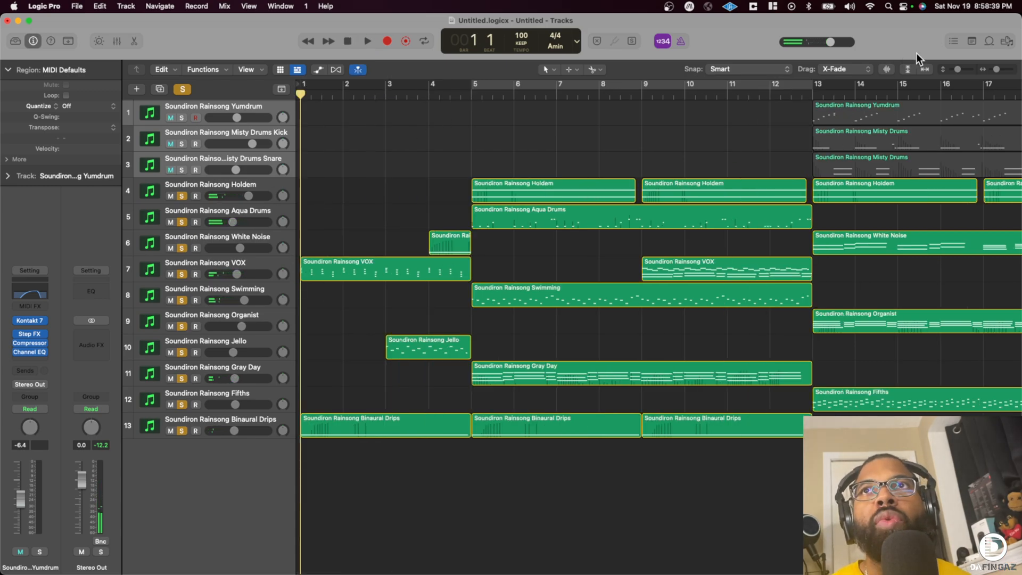
{"action": "left_click", "coordinate": [986, 68]}
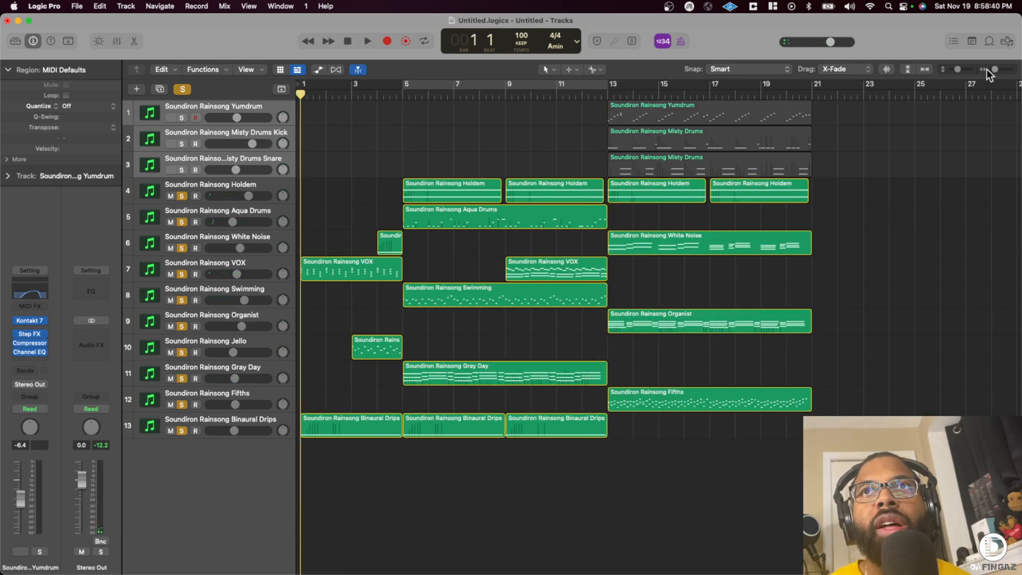
- Solo the Yumdrum, Misty Drums Kick and Misty Drums Snare tracks and play the arrangement from the start
{"action": "left_click", "coordinate": [227, 154]}
{"action": "left_click", "coordinate": [217, 108], "text": "shift"}
{"action": "left_click", "coordinate": [181, 117]}
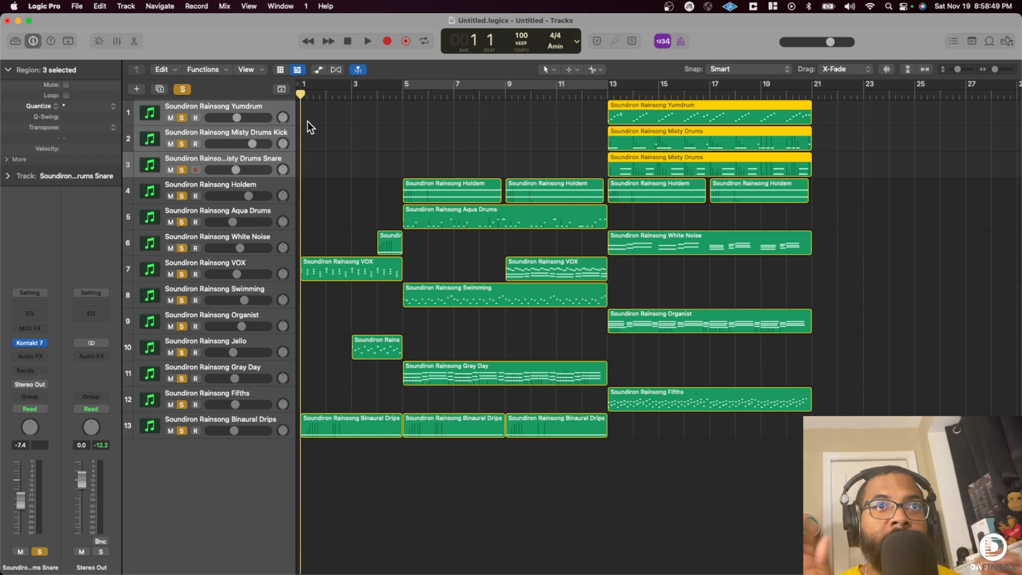
{"action": "key", "text": "space"}
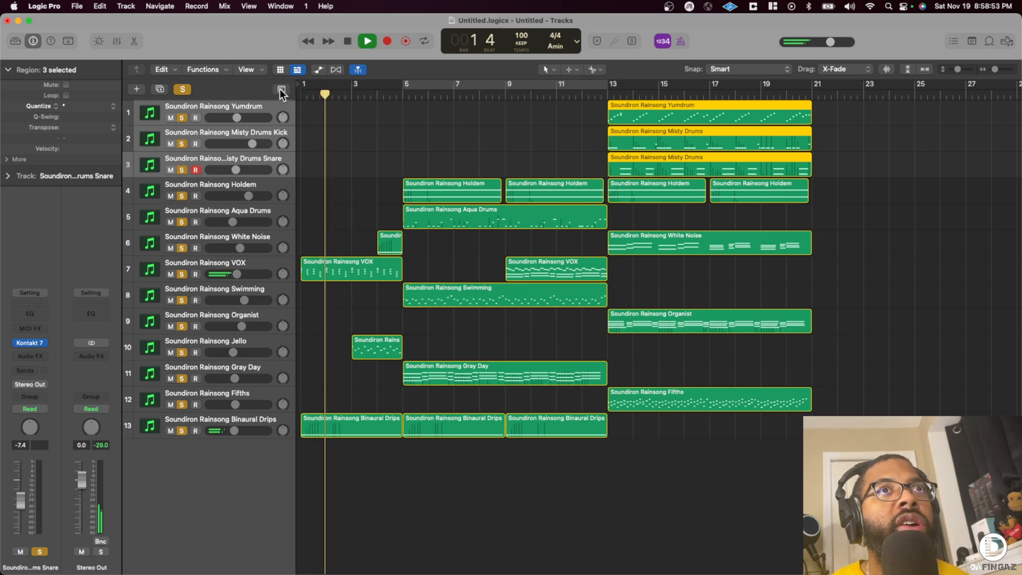
- Show the global tracks and create a marker named Intro at bar 1
{"action": "key", "text": "g"}
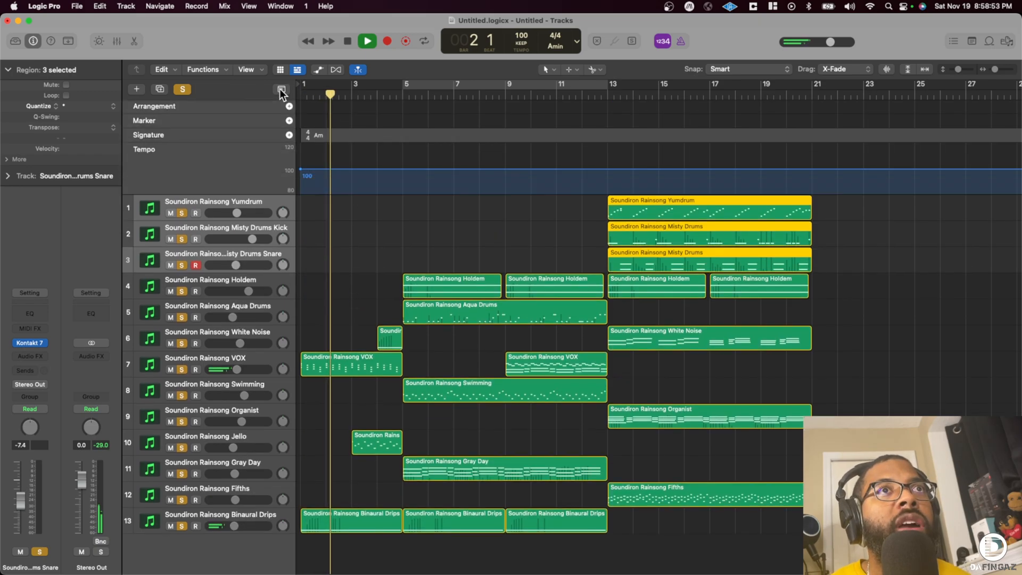
{"action": "left_click", "coordinate": [289, 121]}
{"action": "left_click_drag", "start_coordinate": [357, 120], "coordinate": [312, 121]}
{"action": "double_click", "coordinate": [313, 120]}
{"action": "type", "text": "Intro"}
{"action": "key", "text": "Return"}
{"action": "left_click", "coordinate": [383, 121]}
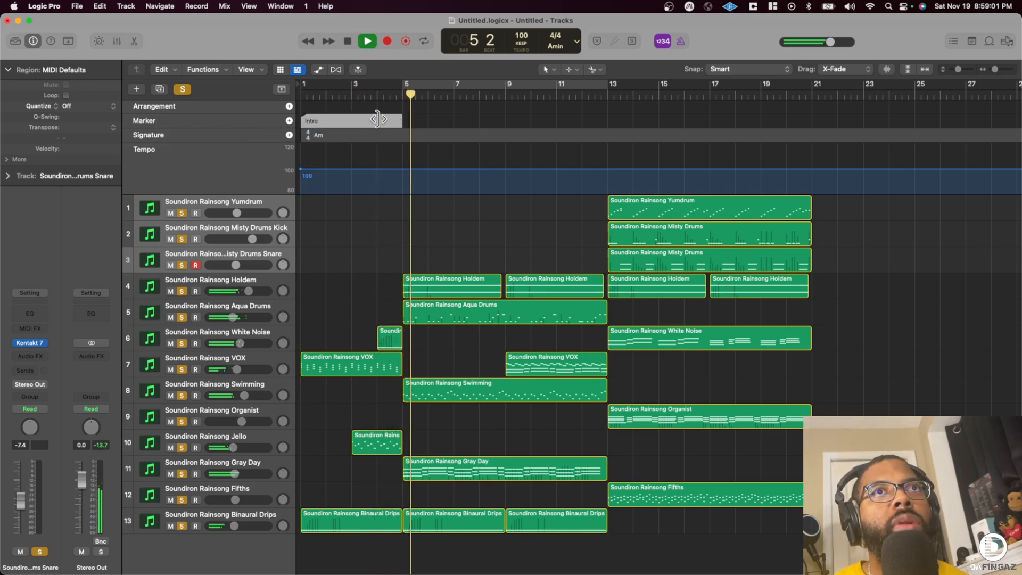
- Copy the Intro marker to bar 5 as an eight-bar Verse marker, and copy that one to bar 13 as Chorus
{"action": "left_click_drag", "start_coordinate": [348, 122], "coordinate": [447, 125]}
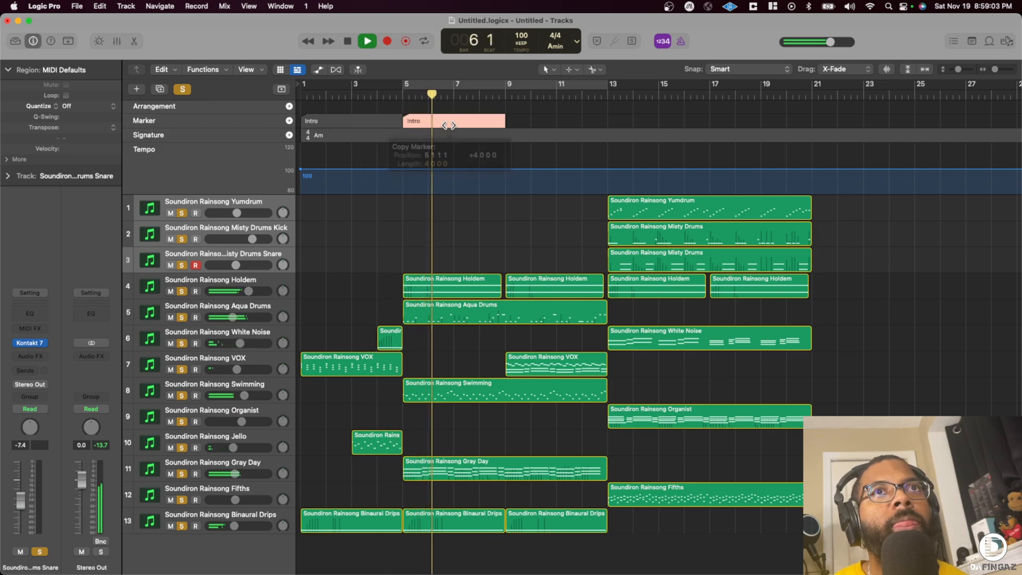
{"action": "double_click", "coordinate": [447, 125]}
{"action": "type", "text": "Verse"}
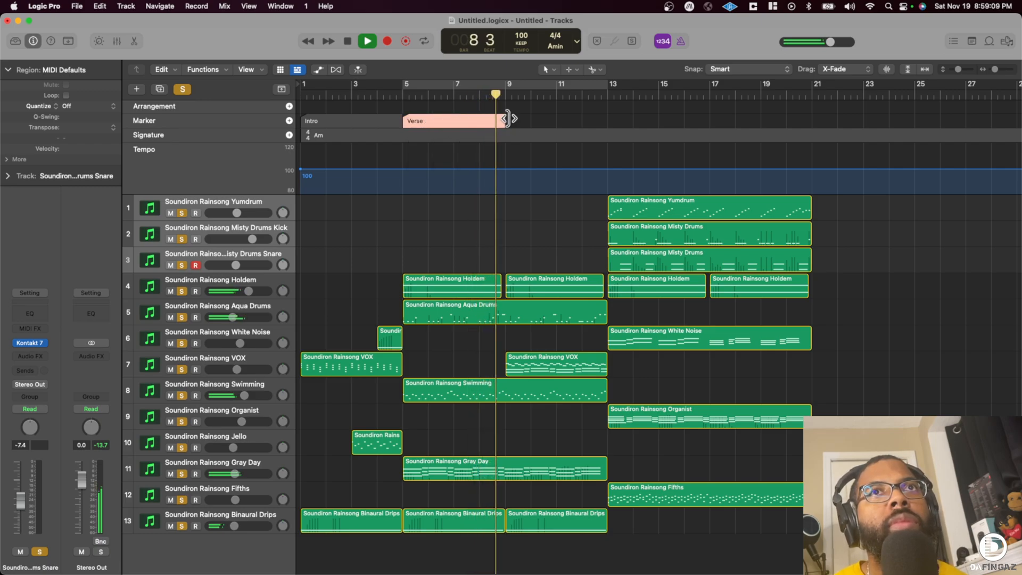
{"action": "left_click_drag", "start_coordinate": [504, 121], "coordinate": [607, 120]}
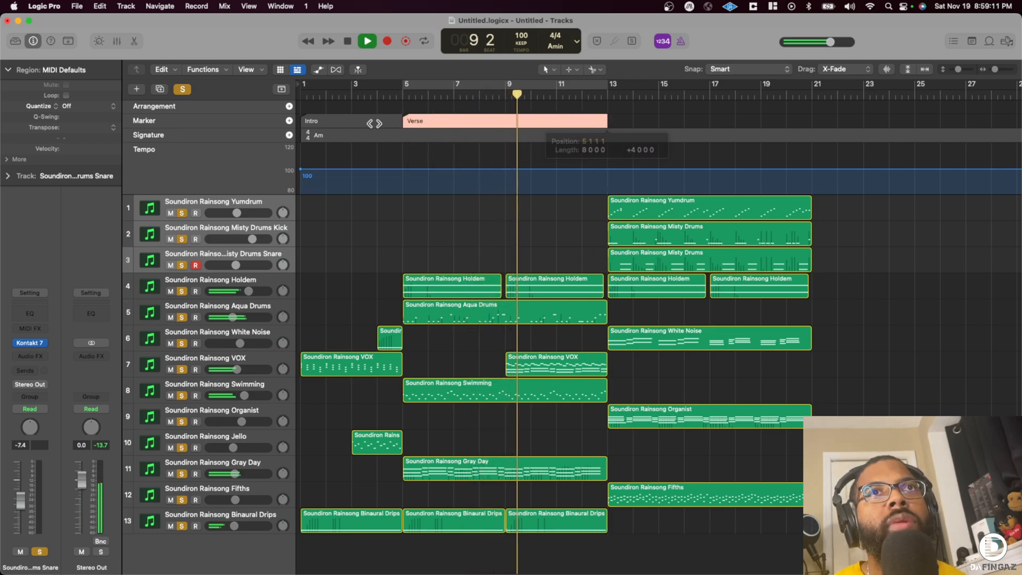
{"action": "left_click_drag", "start_coordinate": [452, 121], "coordinate": [646, 113], "text": "alt"}
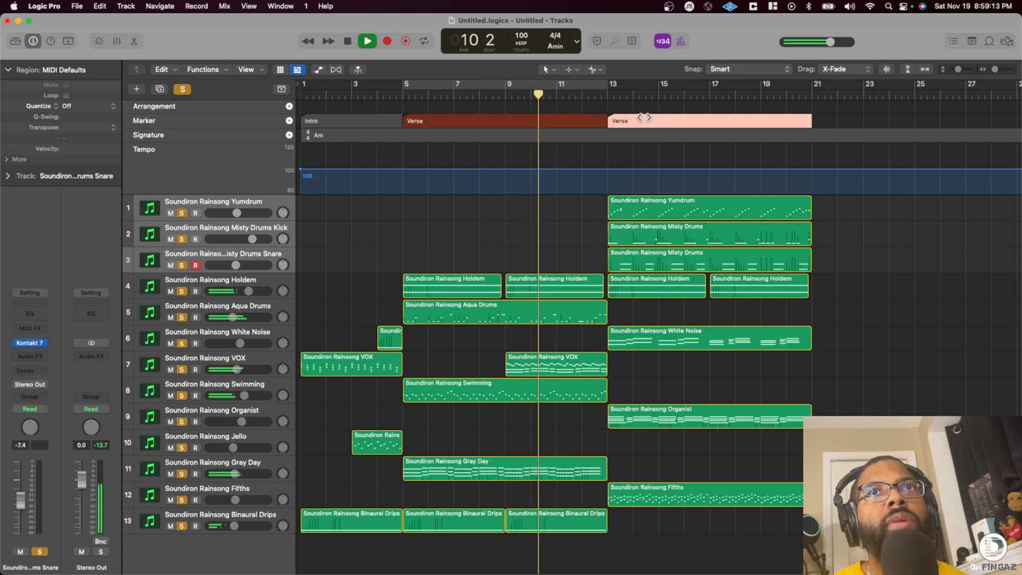
{"action": "scroll", "coordinate": [503, 187], "scroll_direction": "right", "scroll_amount": 3}
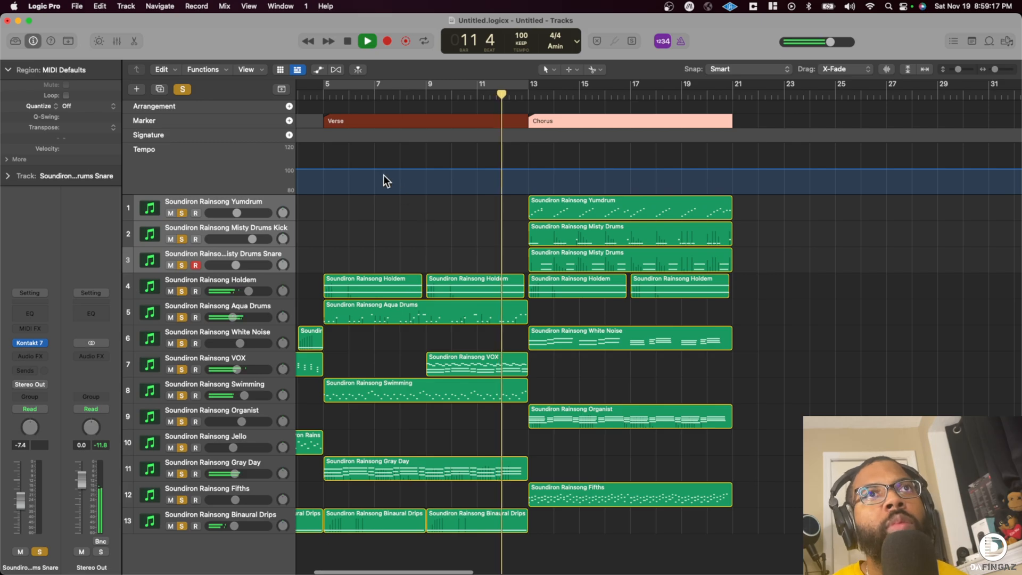
- Rename the bar 5 marker as Chorus and the bar 13 marker as Verse
{"action": "double_click", "coordinate": [343, 120]}
{"action": "type", "text": "Chorus"}
{"action": "key", "text": "Return"}
{"action": "double_click", "coordinate": [556, 121]}
{"action": "type", "text": "Verse"}
{"action": "key", "text": "Return"}
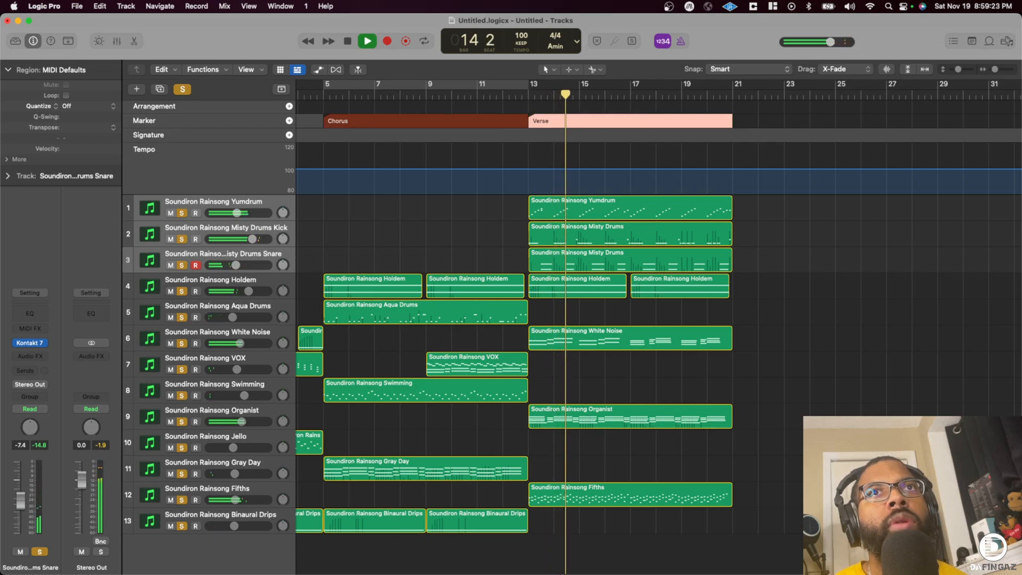
- Add a duplicate of the Fifths track directly below it
{"action": "scroll", "coordinate": [560, 168], "scroll_direction": "right", "scroll_amount": 5}
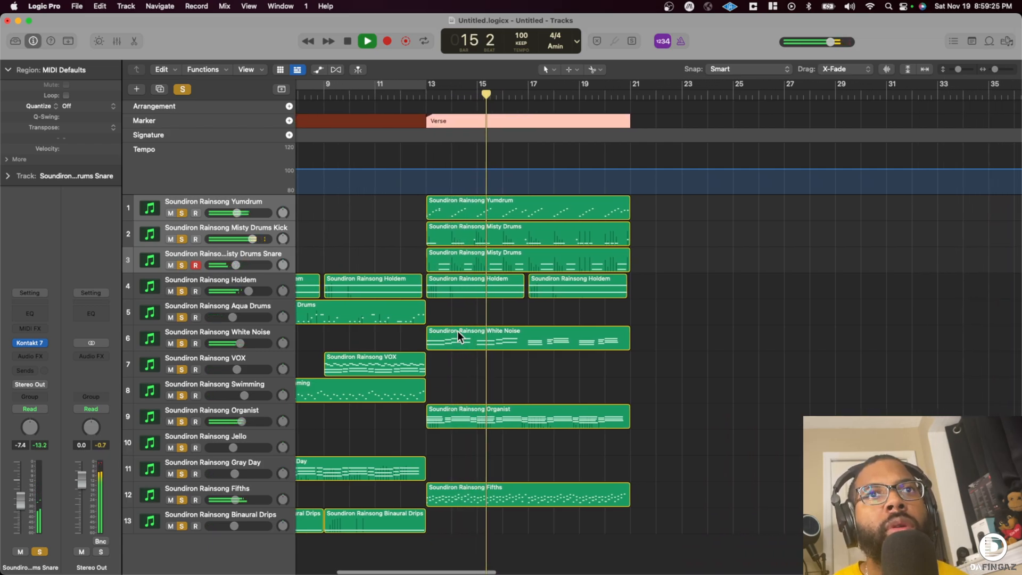
{"action": "scroll", "coordinate": [457, 290], "scroll_direction": "down", "scroll_amount": 1}
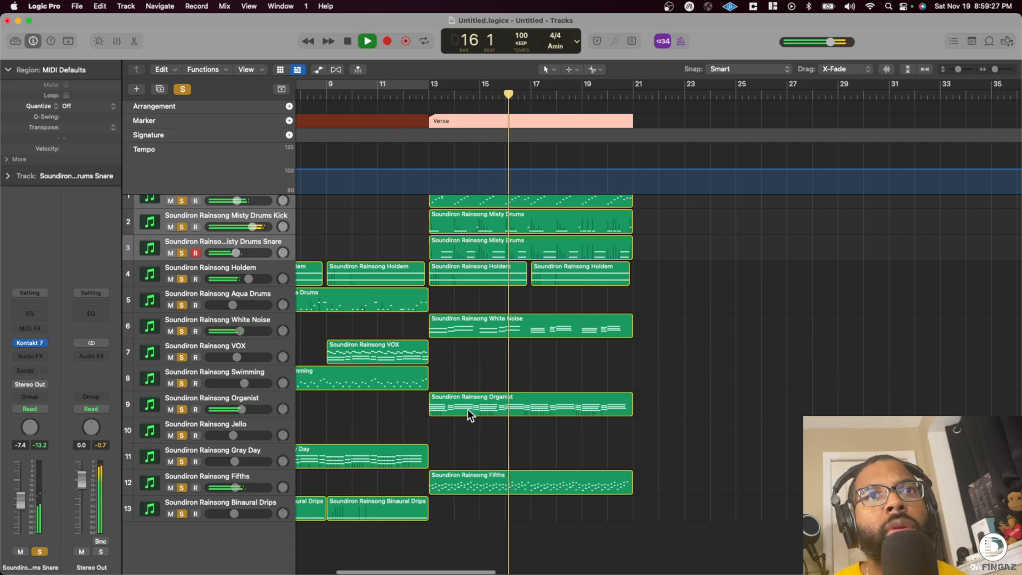
{"action": "left_click", "coordinate": [234, 478]}
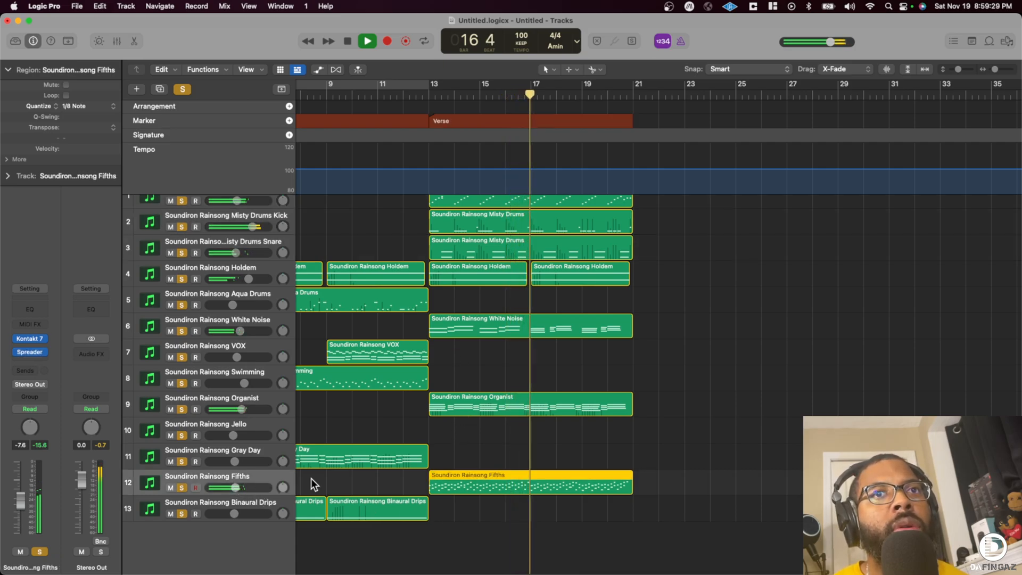
{"action": "key", "text": "super+d"}
- Repeat all regions of the bar 13 Verse section at bar 21
{"action": "left_click", "coordinate": [462, 485]}
{"action": "left_click_drag", "start_coordinate": [682, 535], "coordinate": [440, 144]}
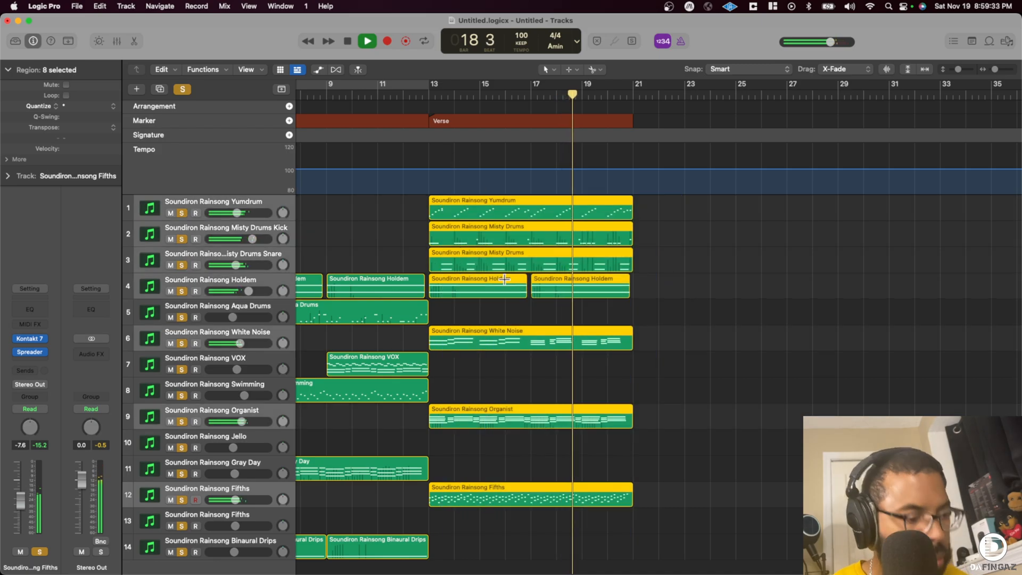
{"action": "key", "text": "super+r"}
{"action": "scroll", "coordinate": [516, 351], "scroll_direction": "down", "scroll_amount": 2}
{"action": "left_click", "coordinate": [540, 405]}
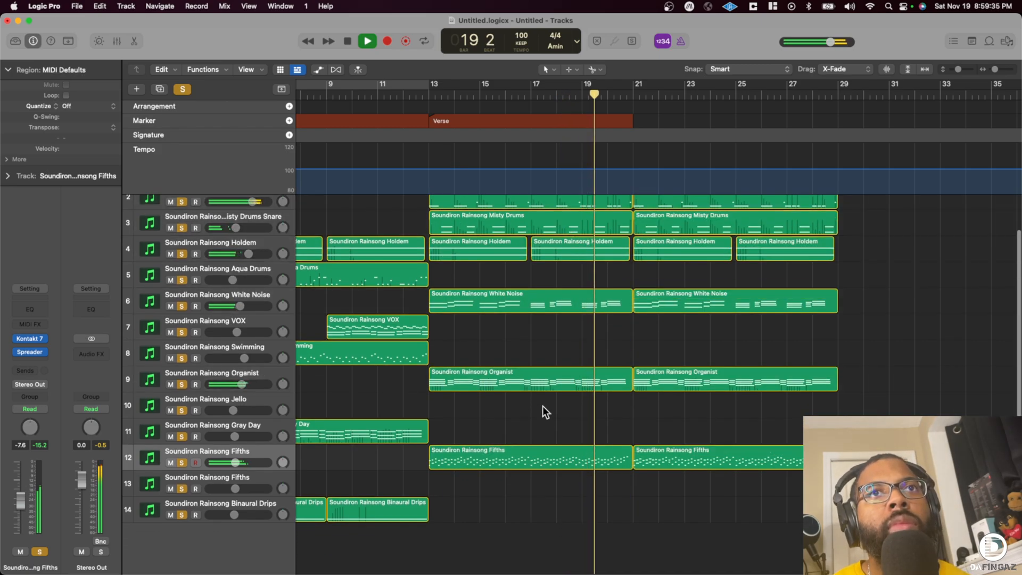
- Place the bar 21 Fifths region on the duplicate Fifths track and remove it from the original track
{"action": "scroll", "coordinate": [532, 407], "scroll_direction": "right", "scroll_amount": 2}
{"action": "left_click_drag", "start_coordinate": [630, 454], "coordinate": [628, 478]}
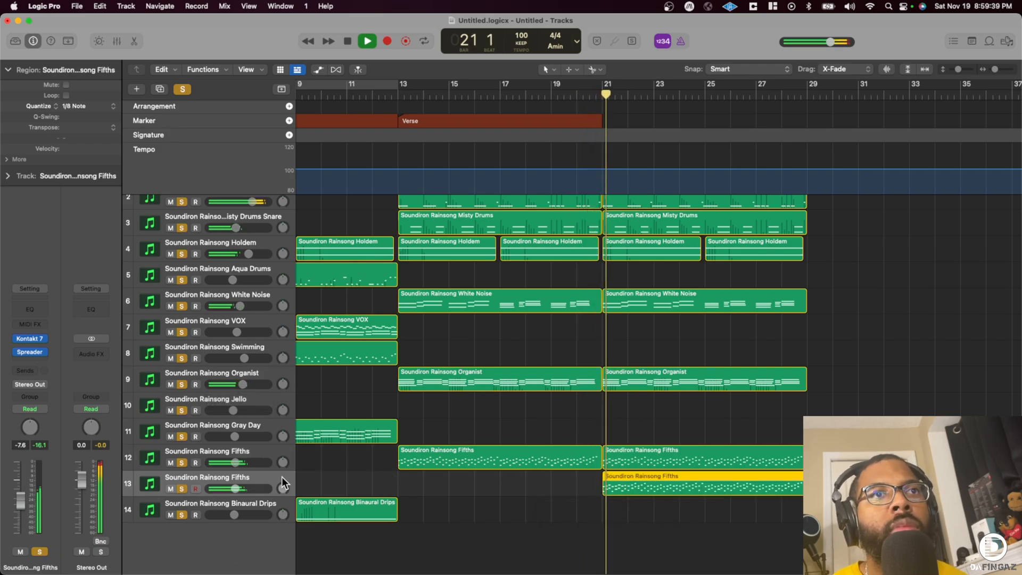
{"action": "left_click", "coordinate": [737, 451]}
{"action": "key", "text": "Delete"}
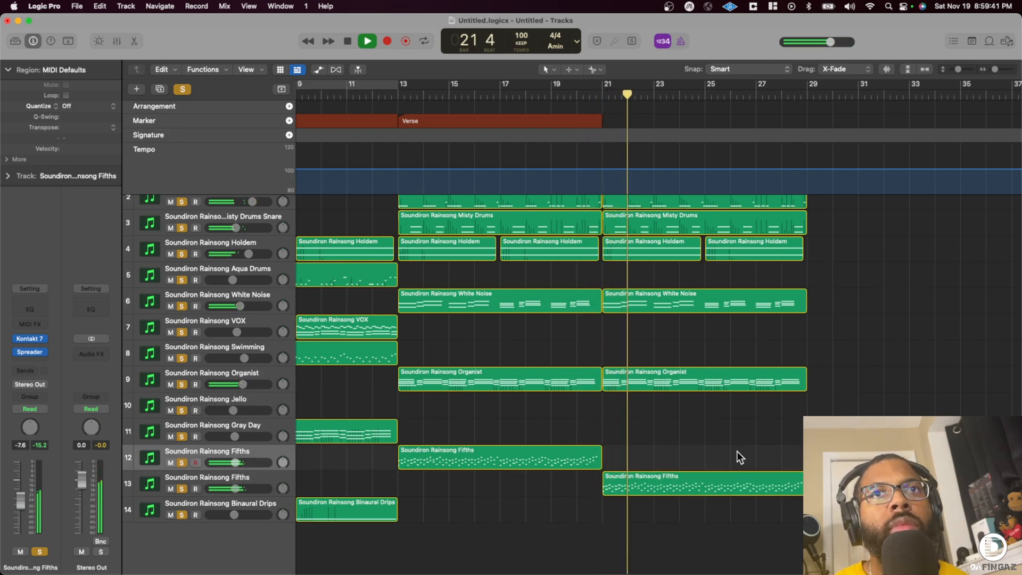
- Insert the Step FX plug-in after Spreader on the duplicate Fifths track and play from bar 19
{"action": "left_click", "coordinate": [570, 90]}
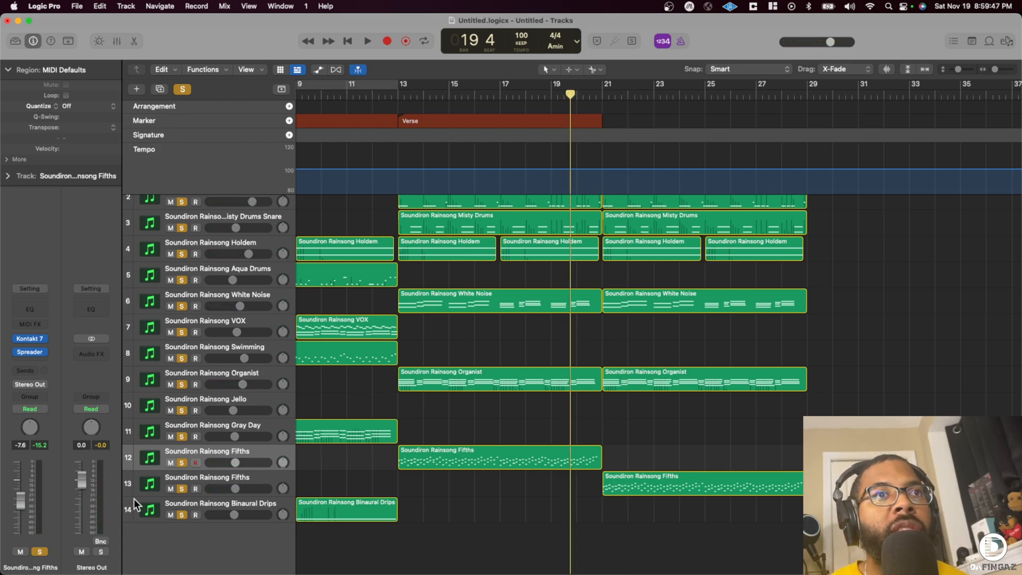
{"action": "left_click", "coordinate": [209, 479]}
{"action": "left_click", "coordinate": [33, 359]}
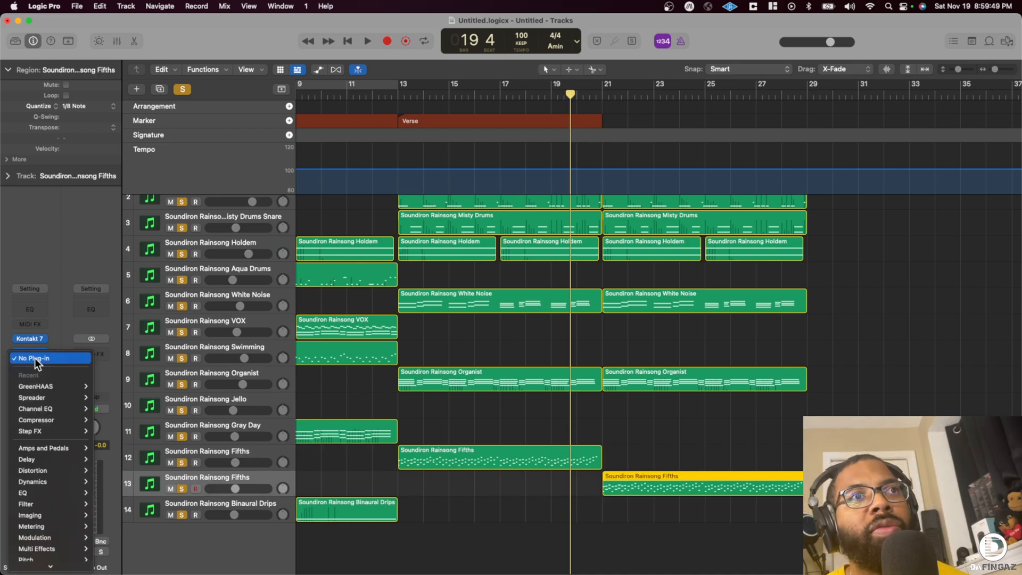
{"action": "mouse_move", "coordinate": [56, 429]}
{"action": "left_click", "coordinate": [105, 431]}
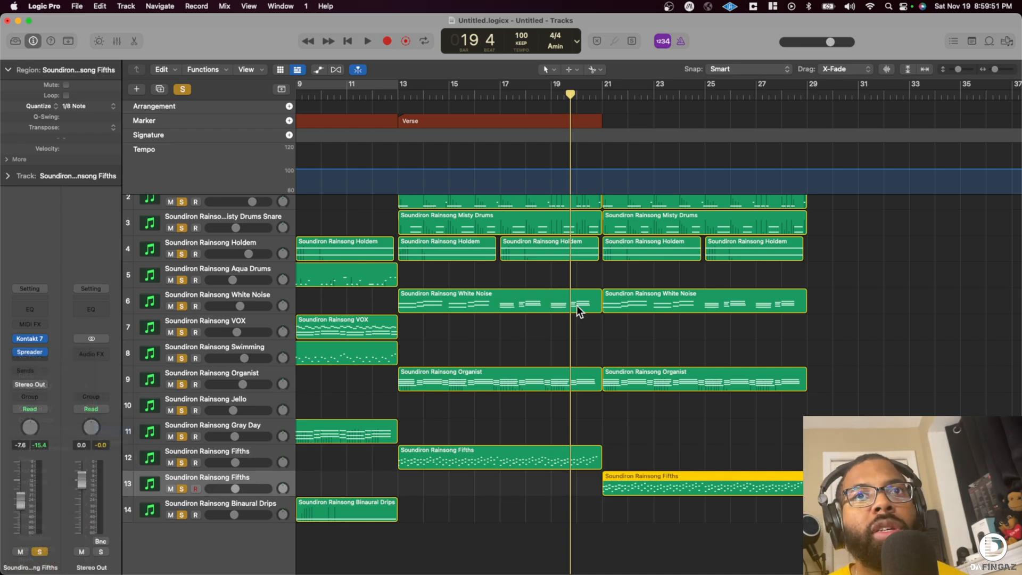
{"action": "key", "text": "space"}
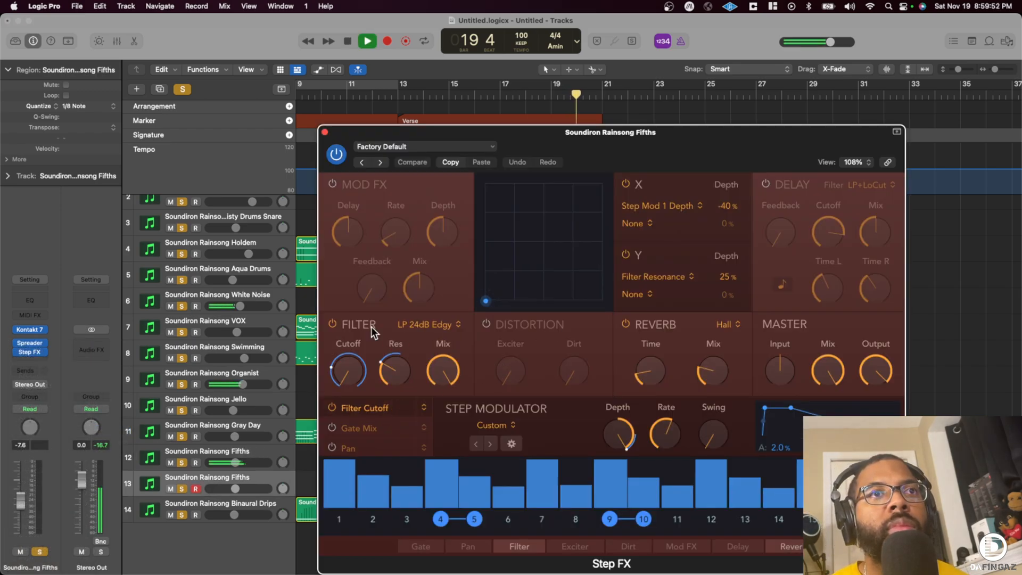
- Disarm recording on the duplicate Fifths track, rename it Soundiron Rainsong Fifths FX and close the Step FX window
{"action": "left_click", "coordinate": [196, 489]}
{"action": "double_click", "coordinate": [264, 480]}
{"action": "key", "text": "Right"}
{"action": "type", "text": "FX"}
{"action": "key", "text": "Return"}
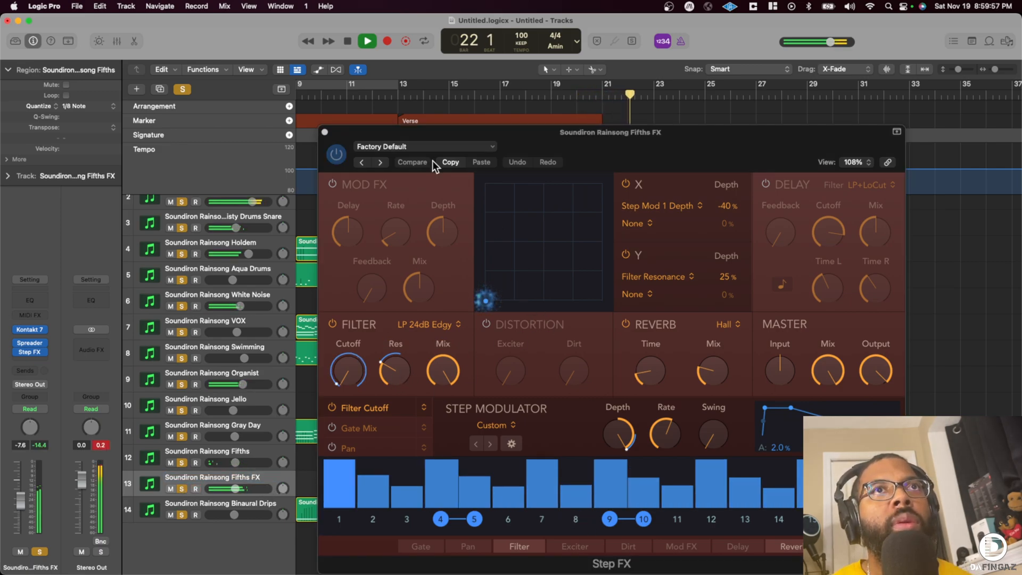
{"action": "left_click", "coordinate": [325, 132]}
{"action": "scroll", "coordinate": [554, 363], "scroll_direction": "up", "scroll_amount": 2}
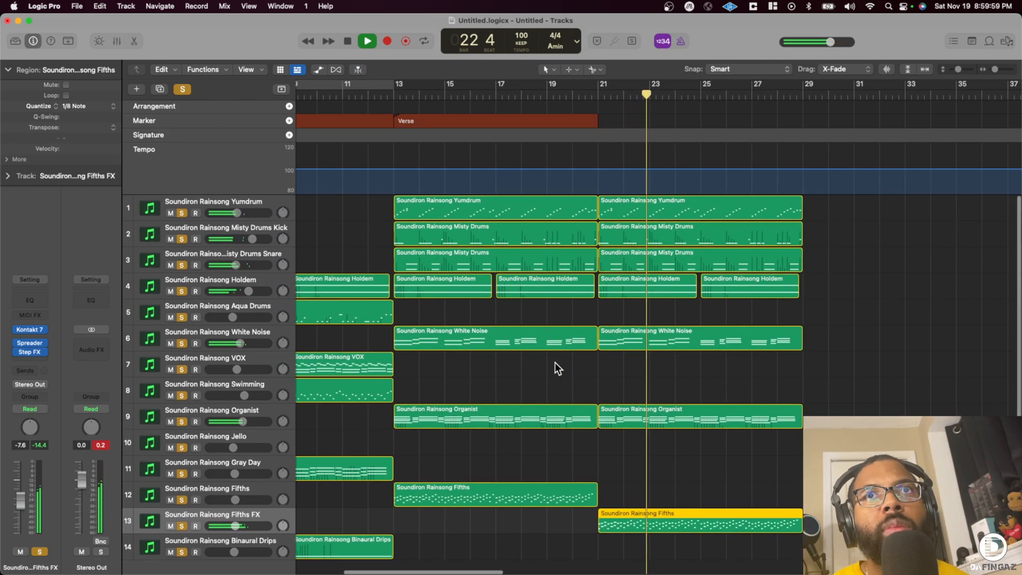
{"action": "scroll", "coordinate": [570, 353], "scroll_direction": "right", "scroll_amount": 3}
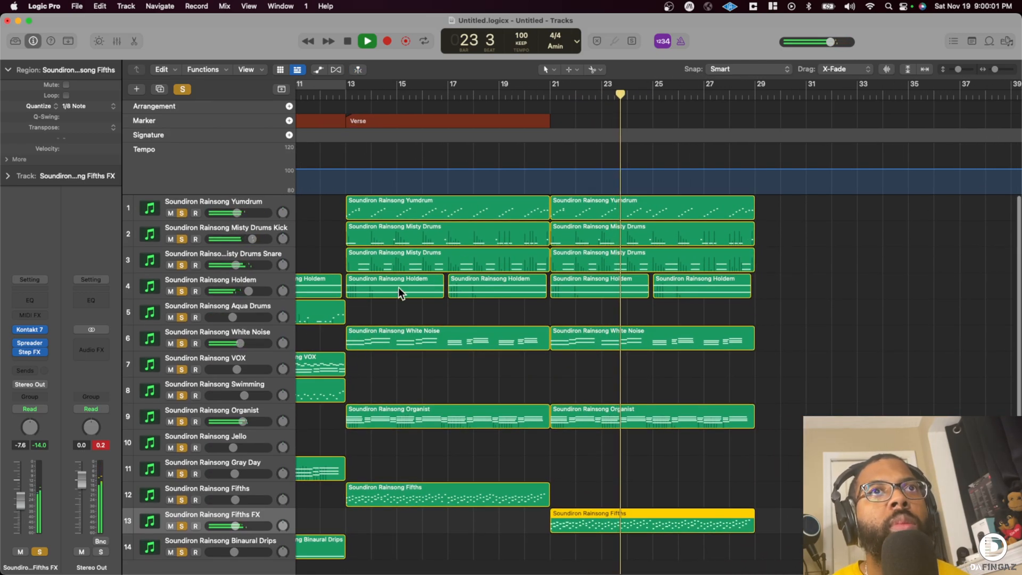
- Delete the two Holdem regions between bars 13 and 21 in the first half of the Verse
{"action": "left_click", "coordinate": [398, 287]}
{"action": "left_click", "coordinate": [487, 286], "text": "shift"}
{"action": "key", "text": "BackSpace"}
{"action": "scroll", "coordinate": [488, 286], "scroll_direction": "right", "scroll_amount": 2}
{"action": "scroll", "coordinate": [488, 287], "scroll_direction": "left", "scroll_amount": 1}
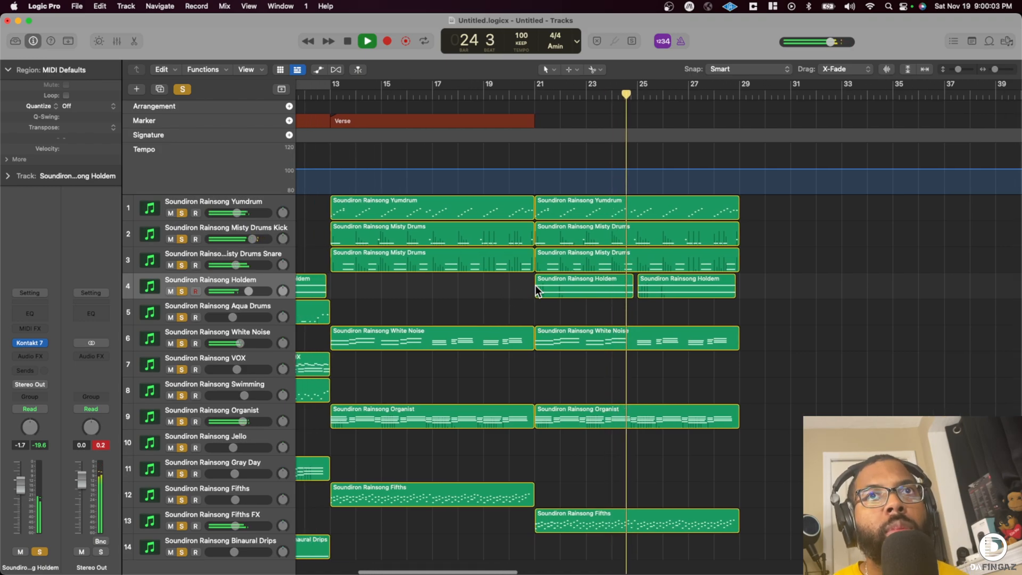
- Transpose the bar 21 White Noise region by -12 and play the section from bar 19
{"action": "scroll", "coordinate": [512, 301], "scroll_direction": "down", "scroll_amount": 1}
{"action": "scroll", "coordinate": [509, 314], "scroll_direction": "down", "scroll_amount": 1}
{"action": "scroll", "coordinate": [479, 317], "scroll_direction": "right", "scroll_amount": 2}
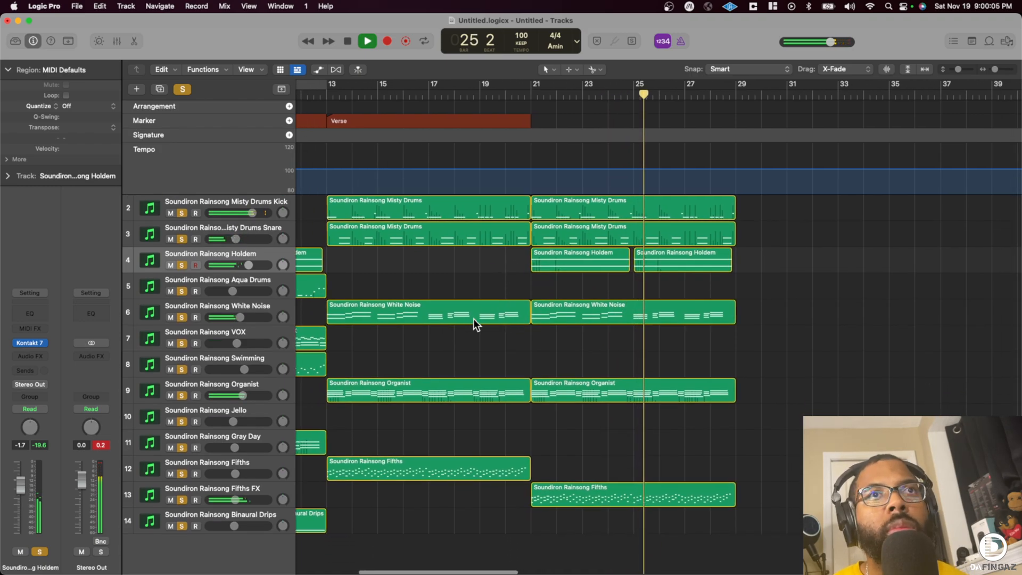
{"action": "left_click", "coordinate": [550, 307]}
{"action": "key", "text": "space"}
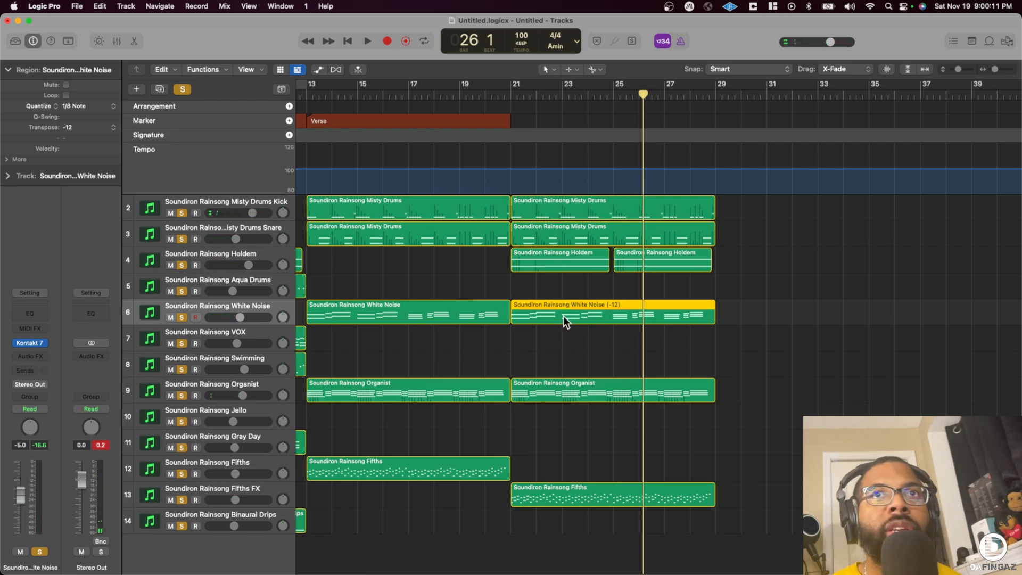
{"action": "double_click", "coordinate": [468, 95]}
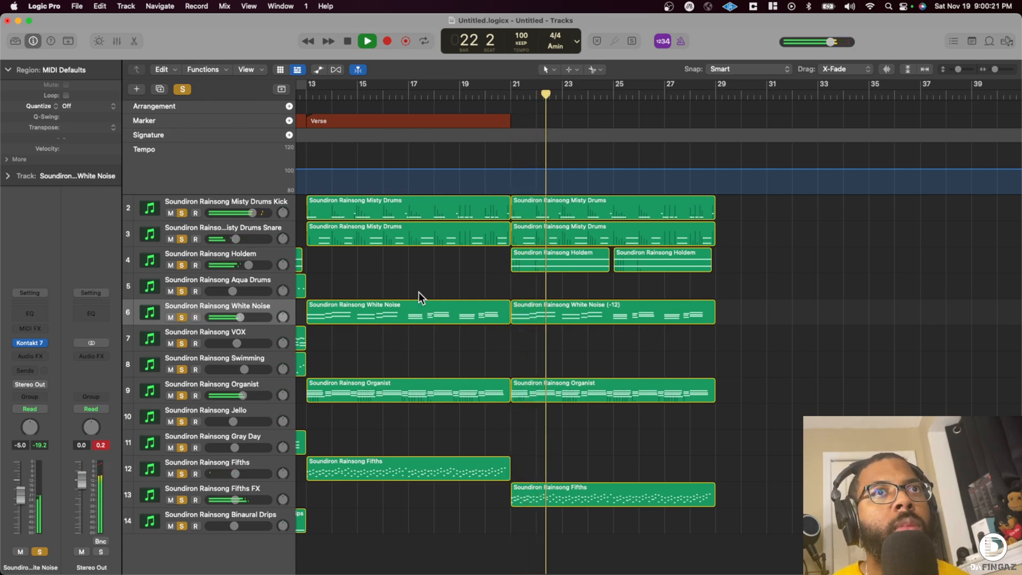
- Extend the Verse marker to end at bar 29 and show the secondary ruler in the Tracks area
{"action": "scroll", "coordinate": [437, 286], "scroll_direction": "up", "scroll_amount": 1}
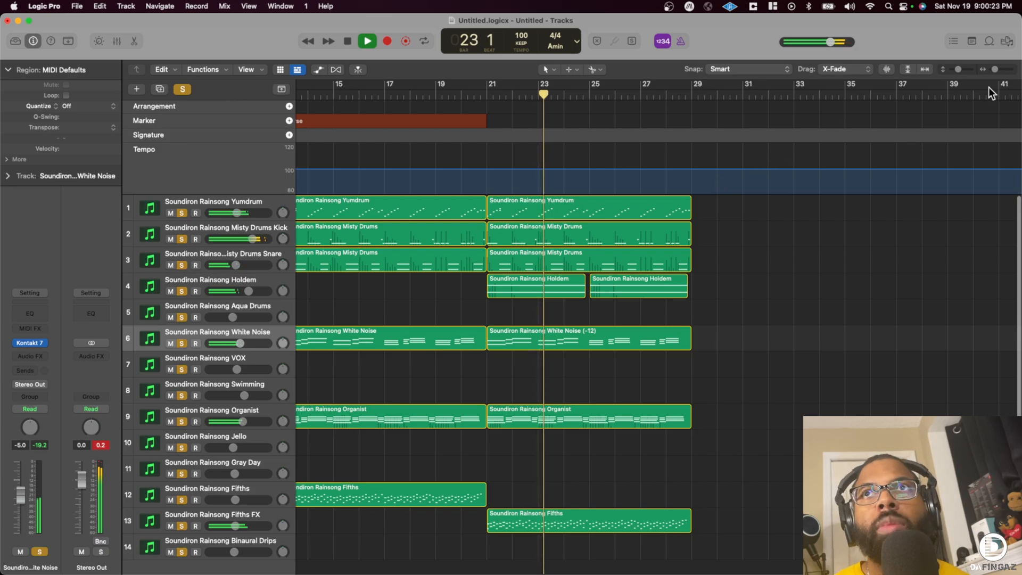
{"action": "left_click_drag", "start_coordinate": [995, 70], "coordinate": [993, 69]}
{"action": "left_click_drag", "start_coordinate": [516, 121], "coordinate": [628, 121]}
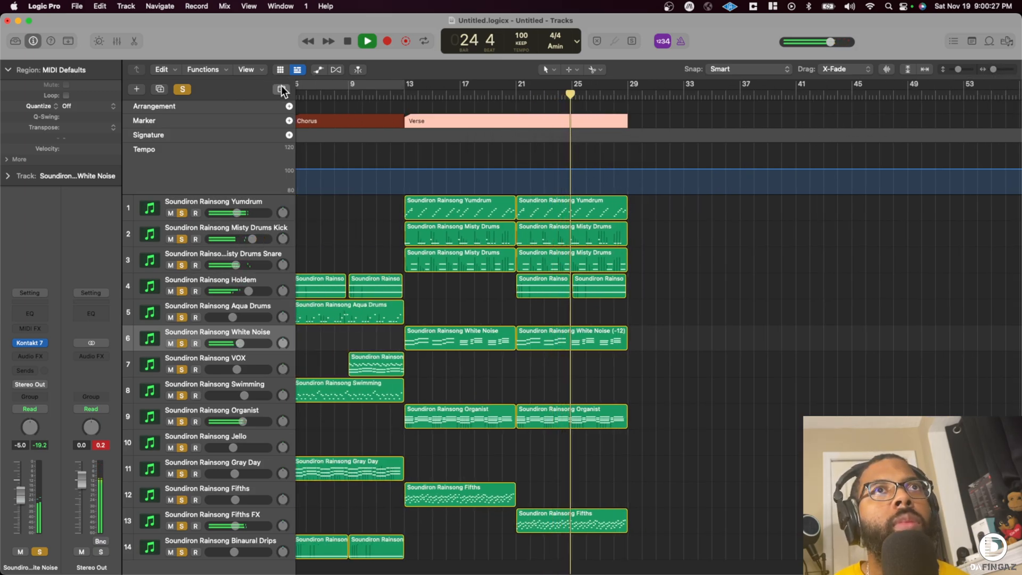
{"action": "left_click", "coordinate": [257, 70]}
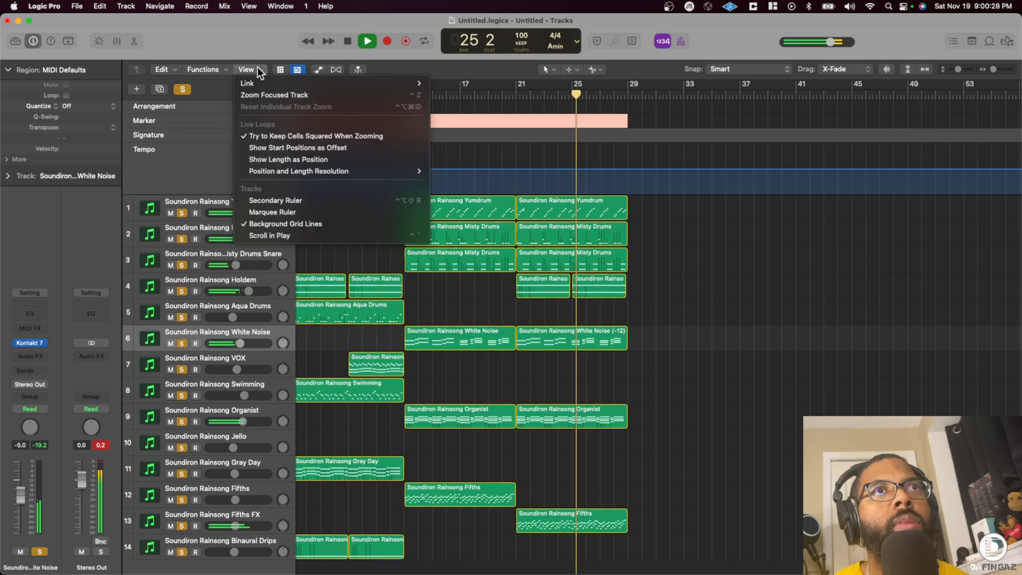
{"action": "left_click", "coordinate": [286, 200]}
{"action": "scroll", "coordinate": [318, 228], "scroll_direction": "left", "scroll_amount": 5}
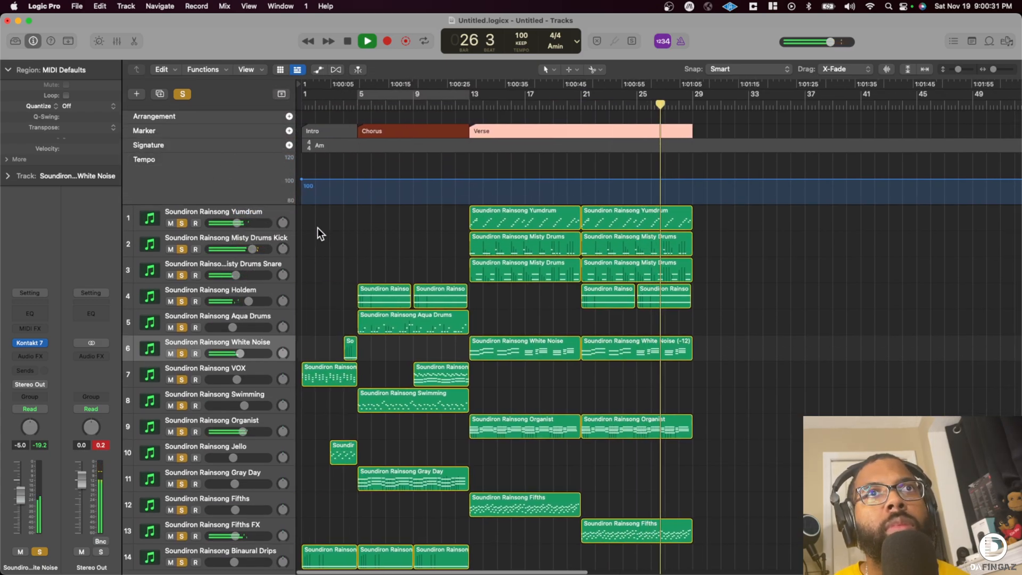
- Copy all Chorus regions from bars 5 to 13, along with the Chorus marker, to bar 29
{"action": "left_click_drag", "start_coordinate": [356, 230], "coordinate": [430, 570]}
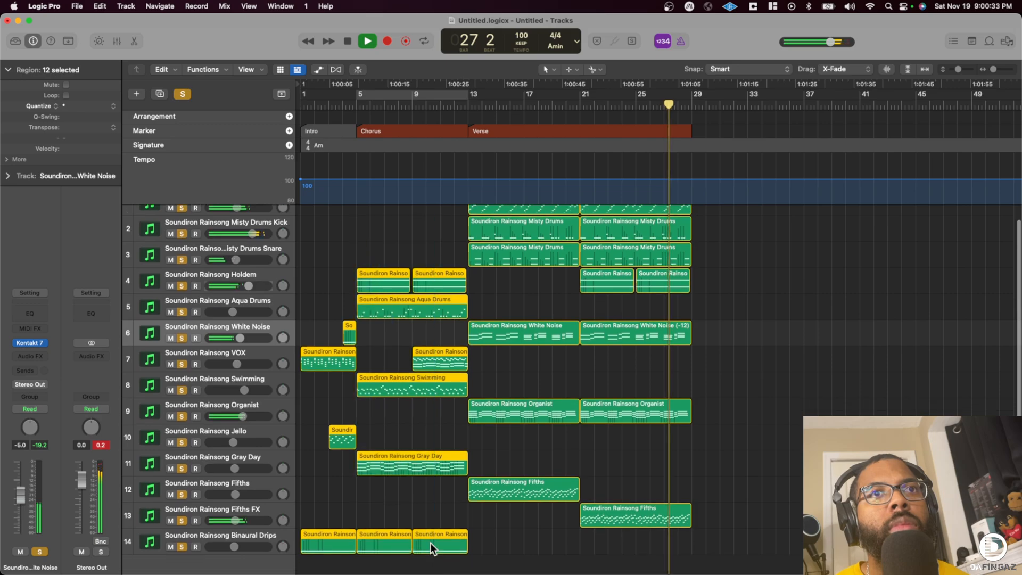
{"action": "left_click_drag", "start_coordinate": [376, 216], "coordinate": [428, 537]}
{"action": "scroll", "coordinate": [420, 537], "scroll_direction": "down", "scroll_amount": 1}
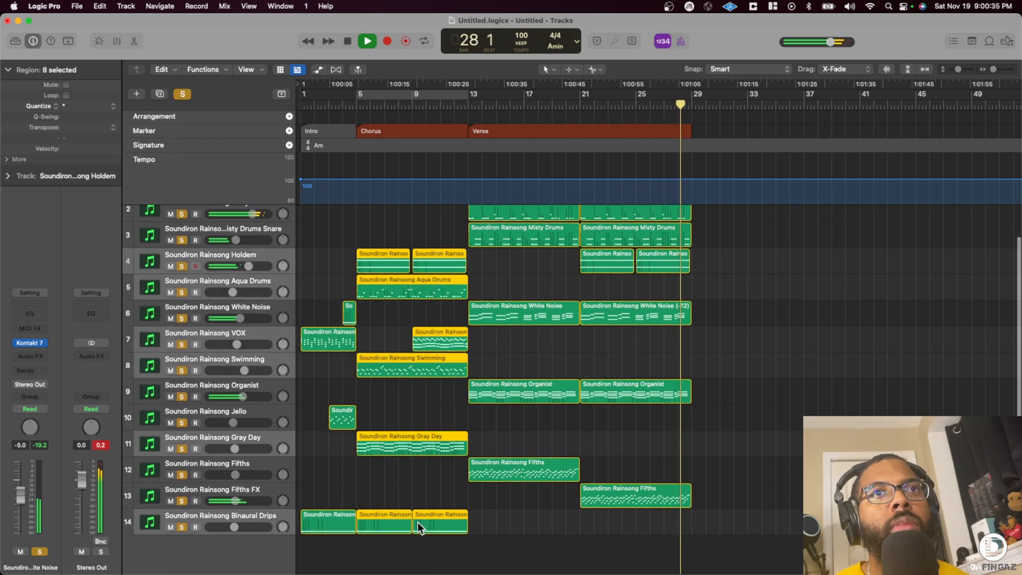
{"action": "key", "text": "space"}
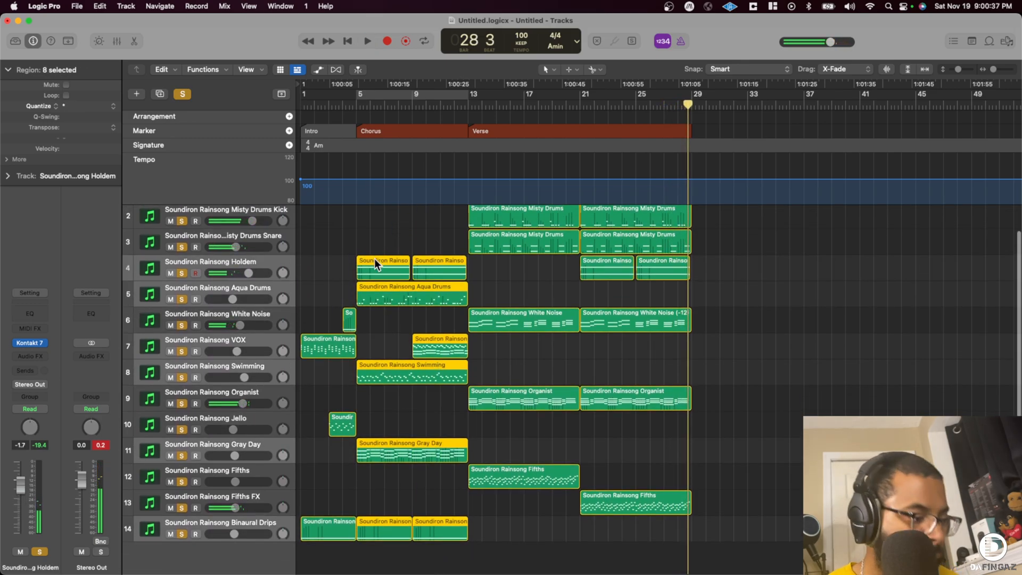
{"action": "left_click_drag", "start_coordinate": [375, 262], "coordinate": [709, 262]}
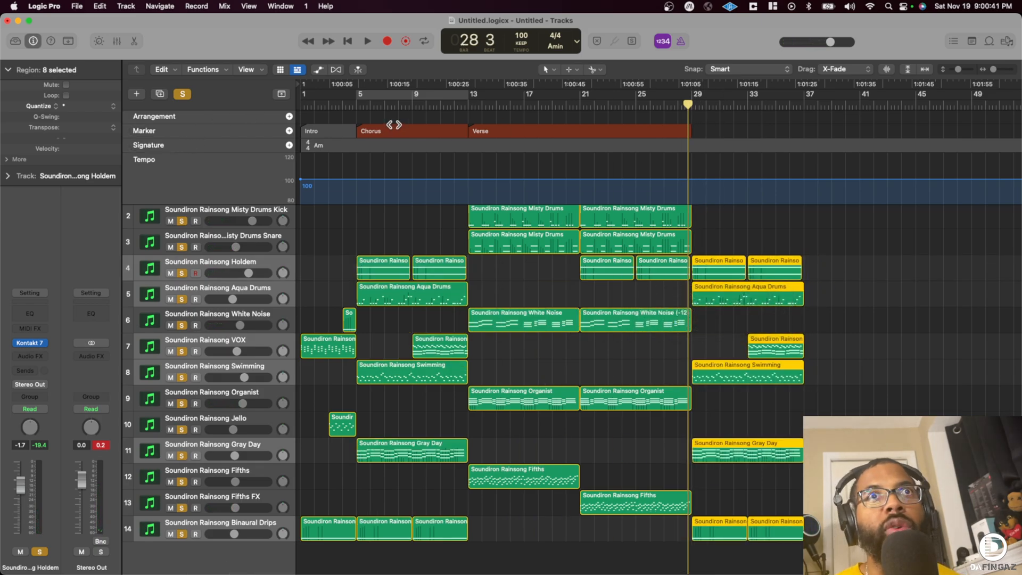
{"action": "left_click_drag", "start_coordinate": [376, 131], "coordinate": [712, 124]}
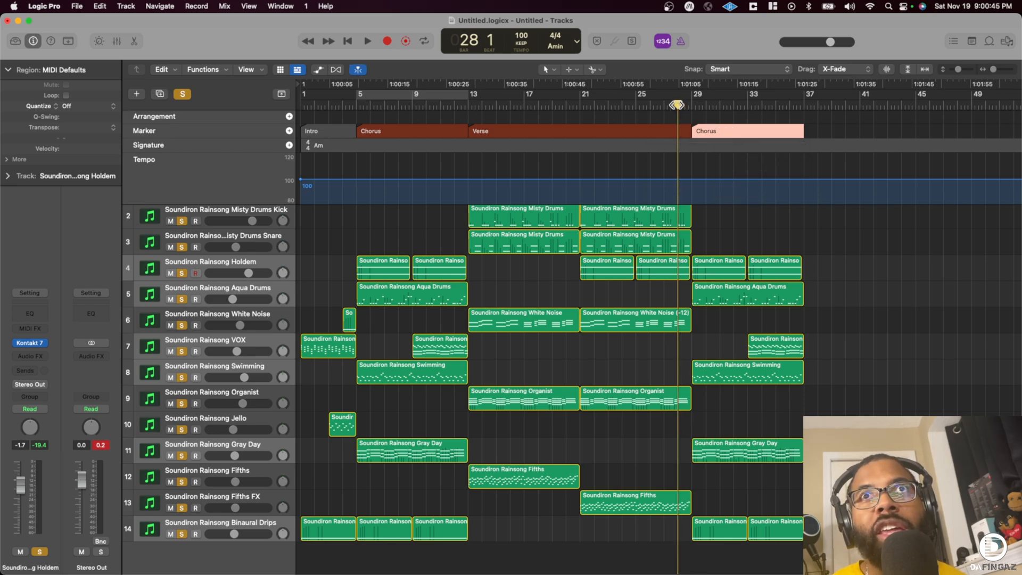
- Play from bar 28 to audition the transition from the Verse into the second Chorus
{"action": "key", "text": "space"}
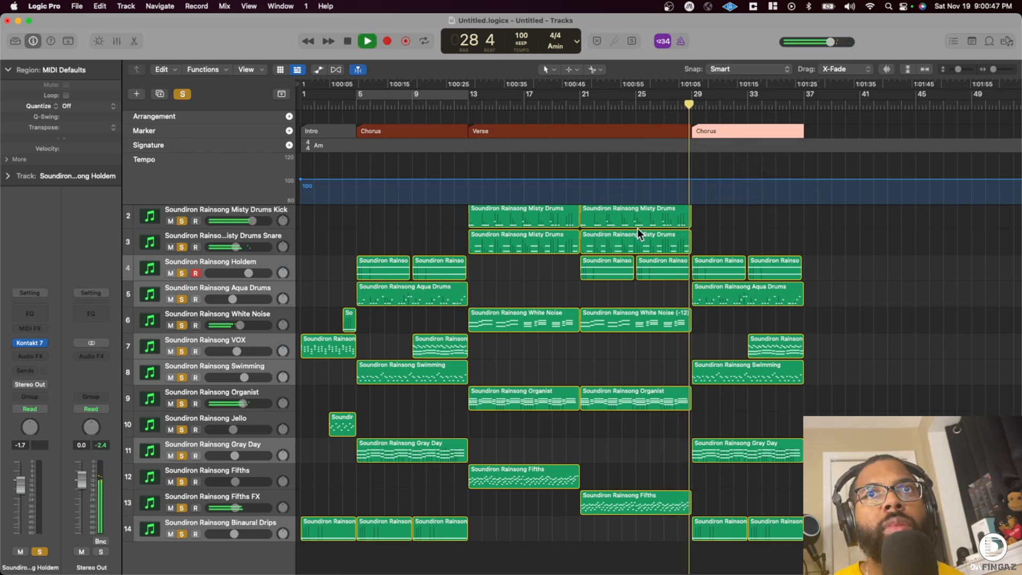
{"action": "scroll", "coordinate": [666, 309], "scroll_direction": "up", "scroll_amount": 1}
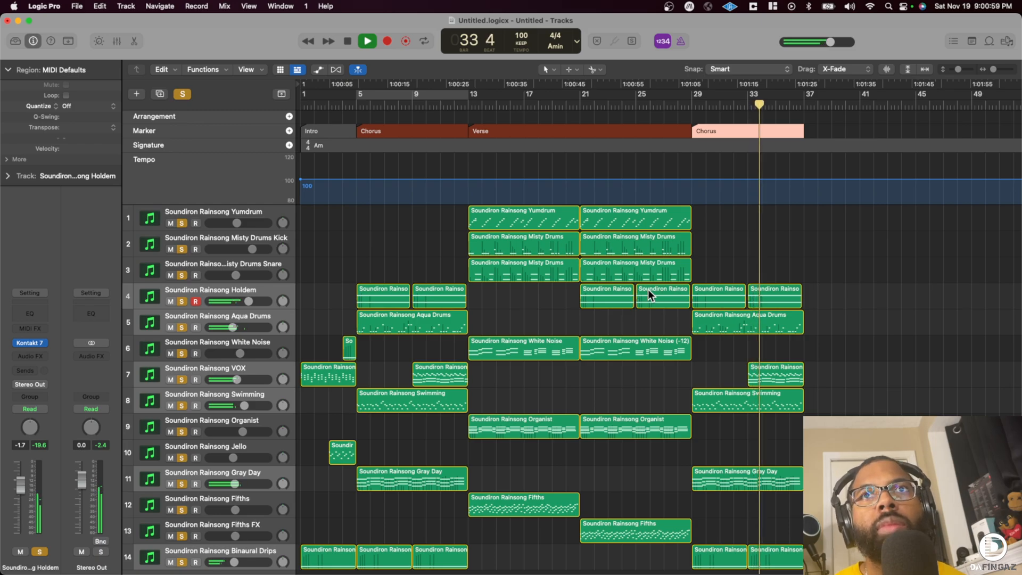
{"action": "scroll", "coordinate": [729, 287], "scroll_direction": "right", "scroll_amount": 2}
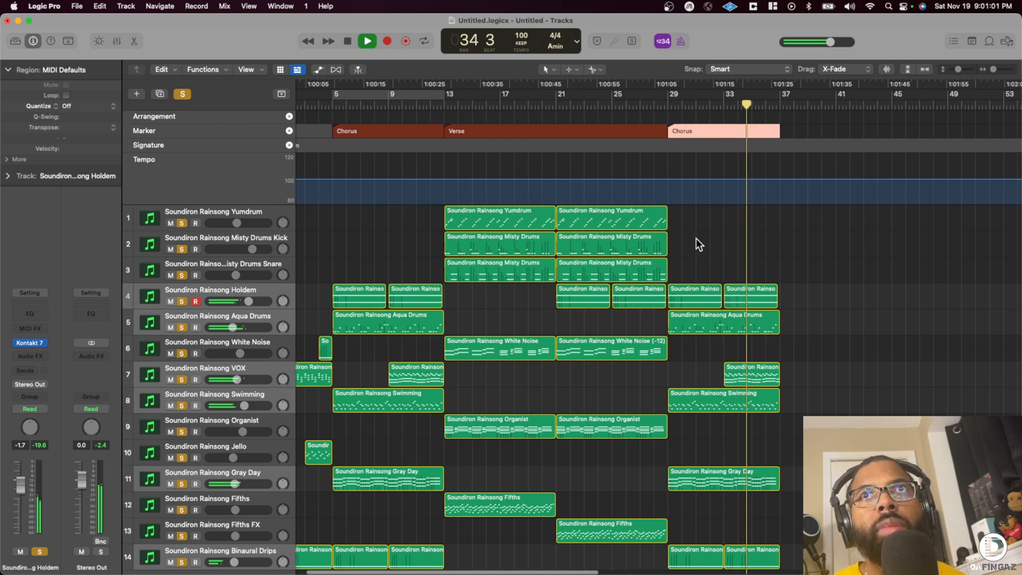
{"action": "scroll", "coordinate": [696, 243], "scroll_direction": "down", "scroll_amount": 2}
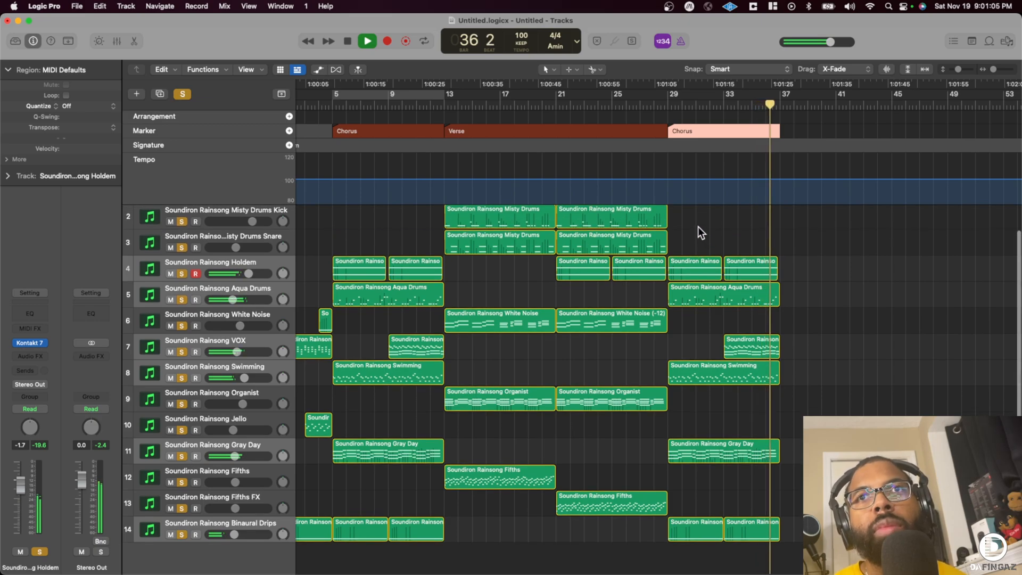
- Copy the eight Chorus regions starting at bar 29 to bar 37
{"action": "left_click_drag", "start_coordinate": [692, 215], "coordinate": [846, 565]}
{"action": "scroll", "coordinate": [695, 343], "scroll_direction": "up", "scroll_amount": 3}
{"action": "left_click_drag", "start_coordinate": [686, 287], "coordinate": [800, 299]}
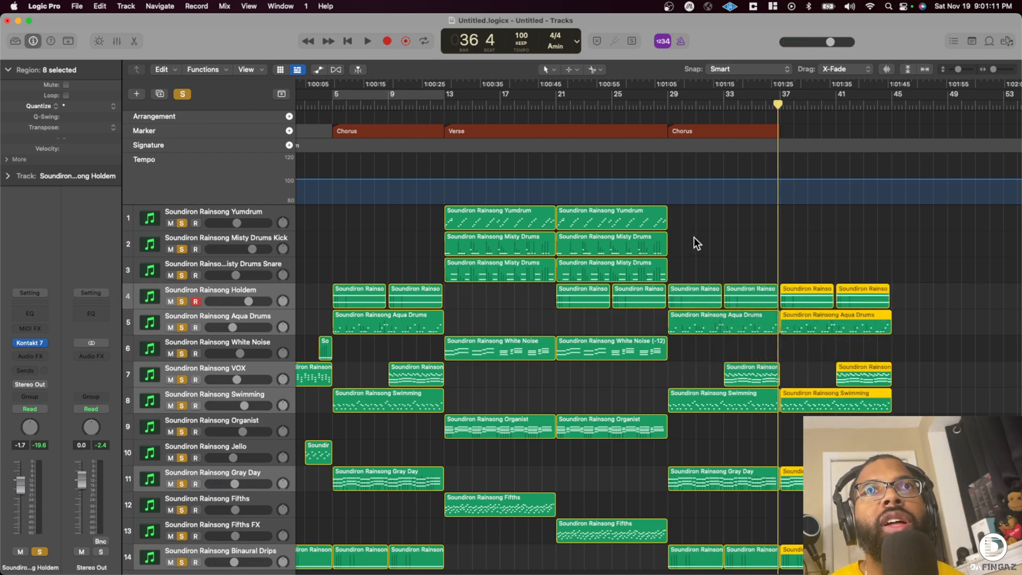
- Copy the Yumdrum and Misty Drums Kick regions to bar 37 and duplicate the Chorus marker there
{"action": "left_click_drag", "start_coordinate": [709, 218], "coordinate": [798, 221]}
{"action": "left_click_drag", "start_coordinate": [699, 131], "coordinate": [810, 132]}
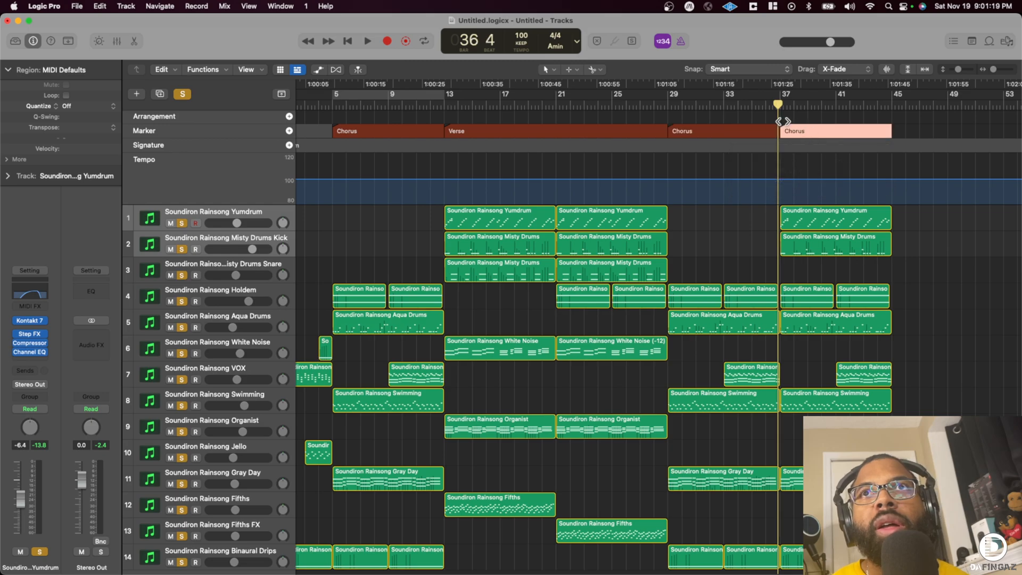
{"action": "left_click", "coordinate": [793, 133]}
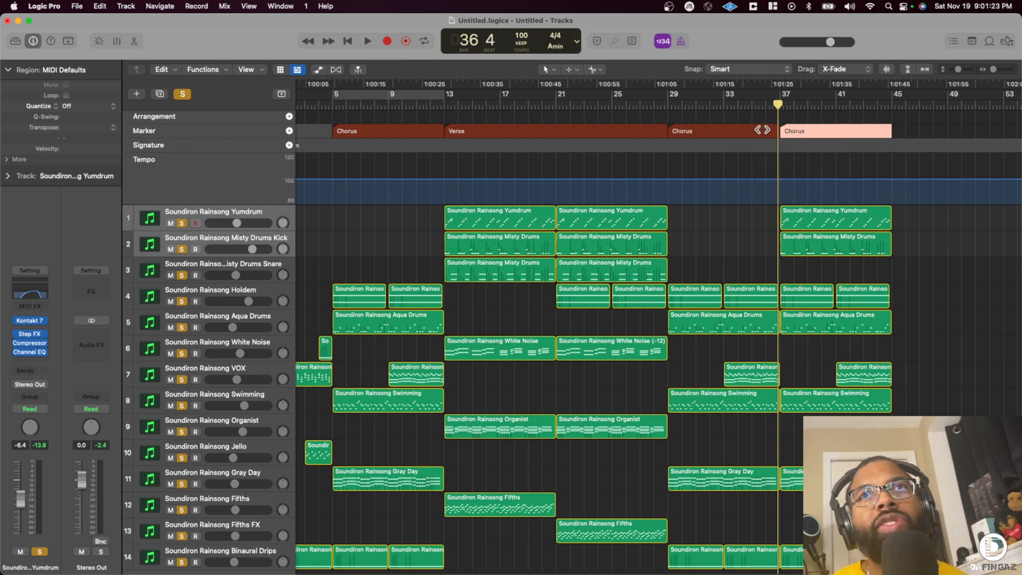
- Play from bar 35 and copy the bar 21 Misty Drums Snare region to bar 37
{"action": "left_click", "coordinate": [758, 101]}
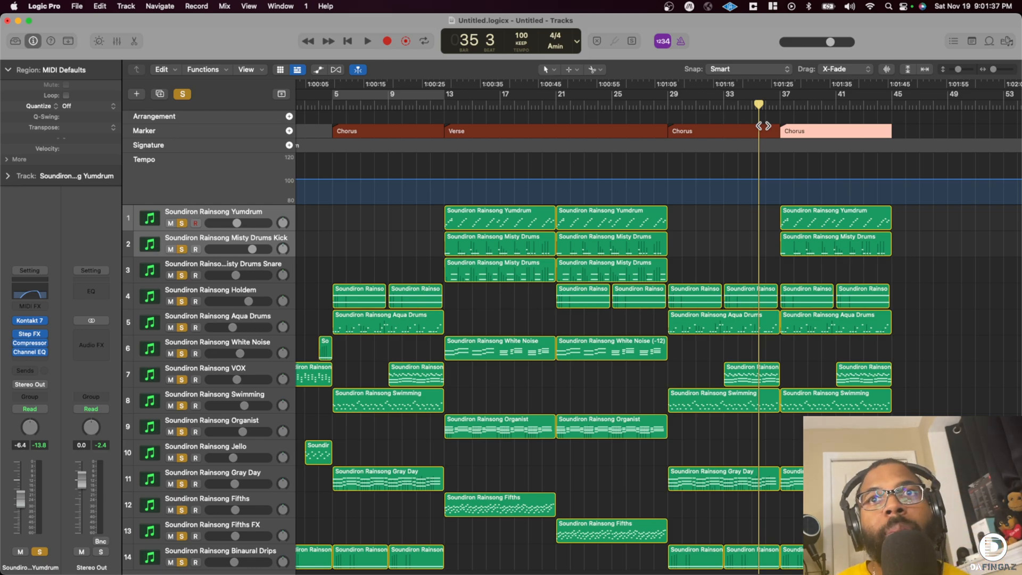
{"action": "key", "text": "space"}
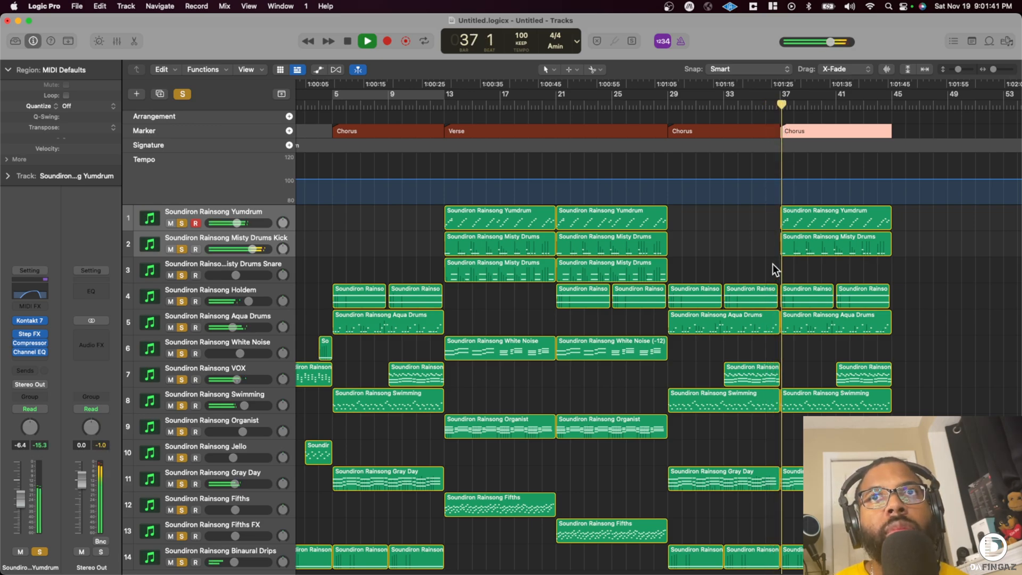
{"action": "left_click_drag", "start_coordinate": [593, 270], "coordinate": [808, 261]}
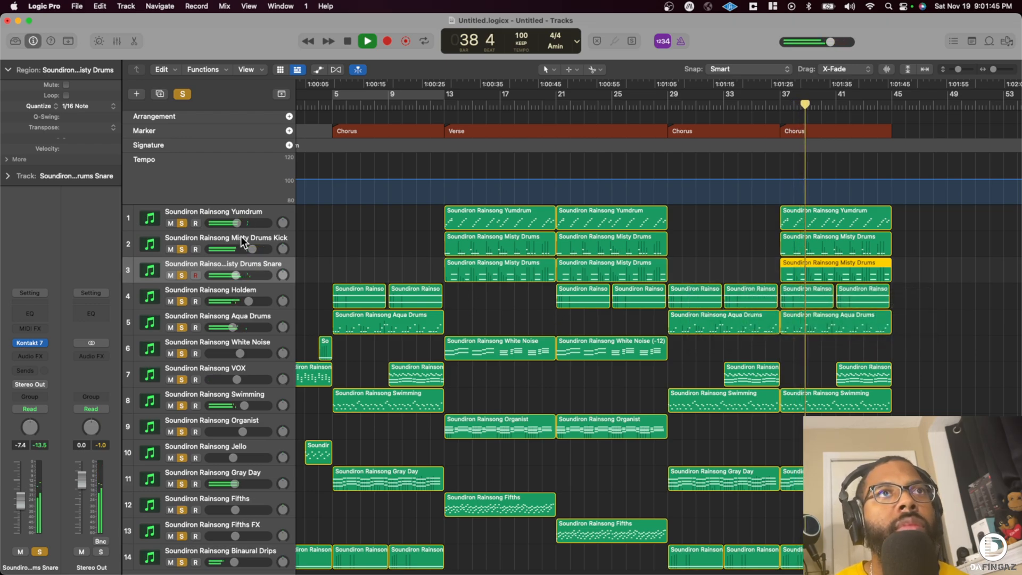
- Copy the bar 41 VOX region to bar 37 so VOX covers the whole last Chorus
{"action": "scroll", "coordinate": [479, 279], "scroll_direction": "down", "scroll_amount": 1}
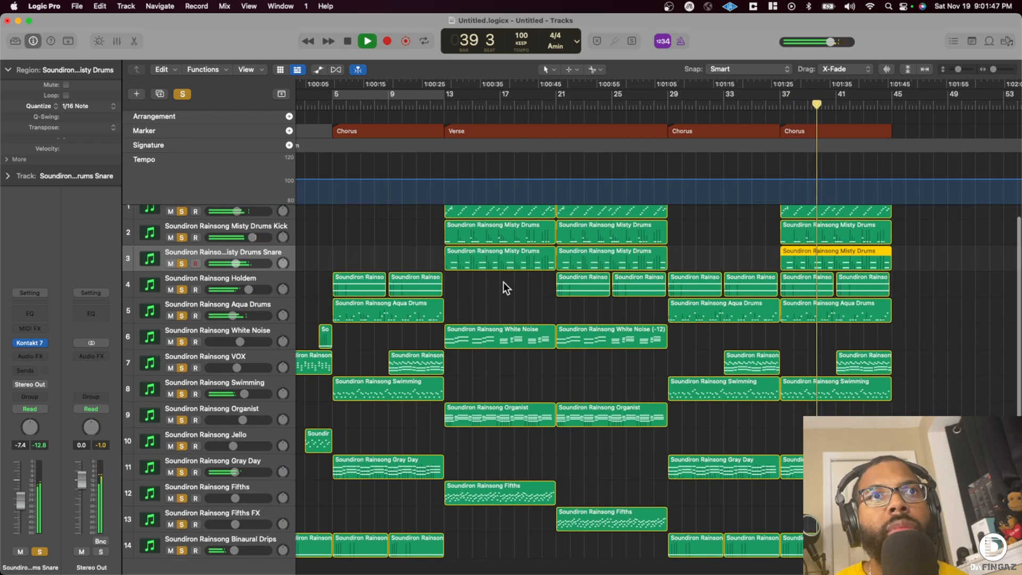
{"action": "scroll", "coordinate": [497, 282], "scroll_direction": "left", "scroll_amount": 2}
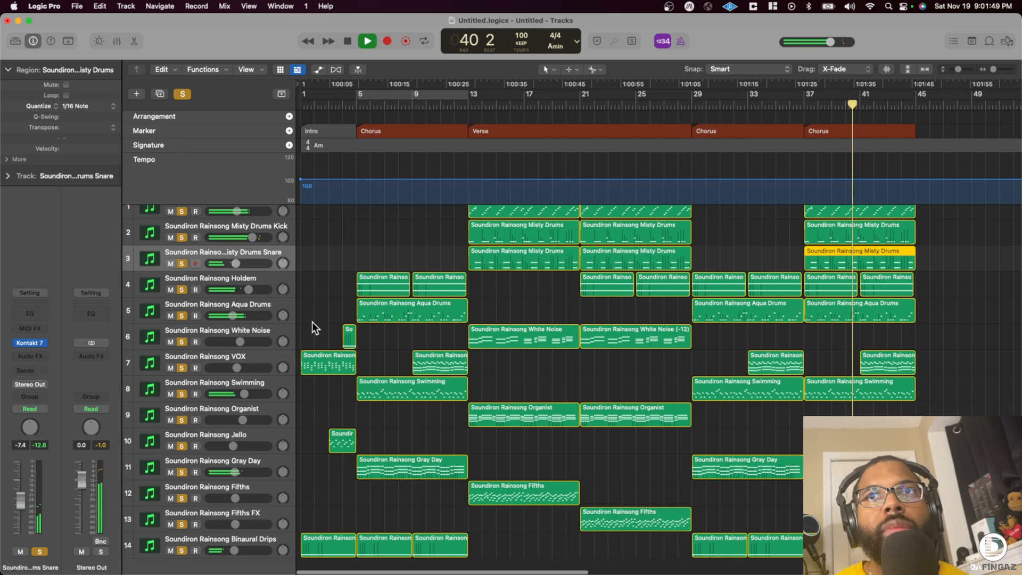
{"action": "left_click_drag", "start_coordinate": [884, 356], "coordinate": [827, 358]}
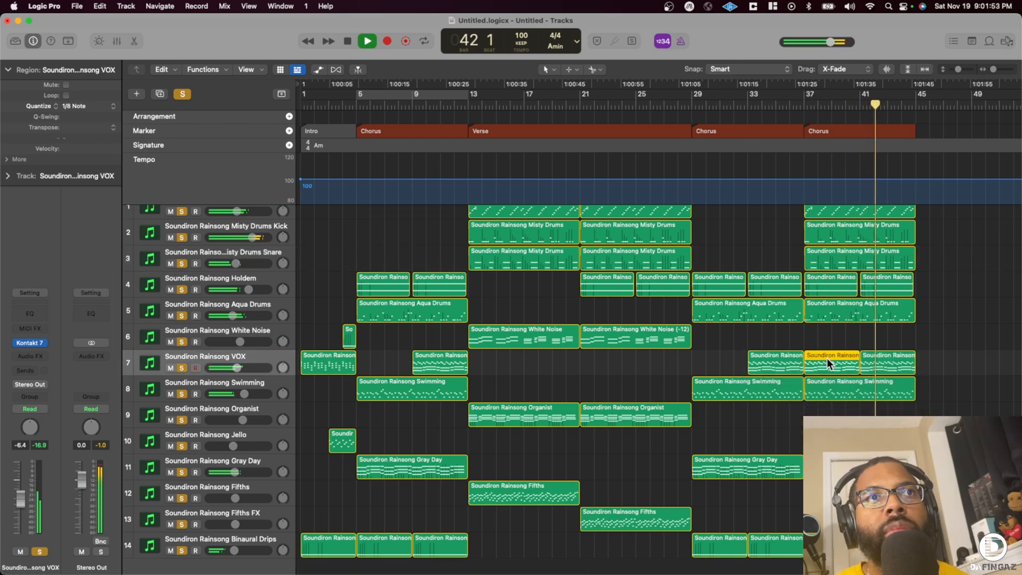
- Copy the bar 13 Fifths region to bar 37 and stop playback
{"action": "scroll", "coordinate": [826, 358], "scroll_direction": "right", "scroll_amount": 3}
{"action": "scroll", "coordinate": [826, 357], "scroll_direction": "down", "scroll_amount": 2}
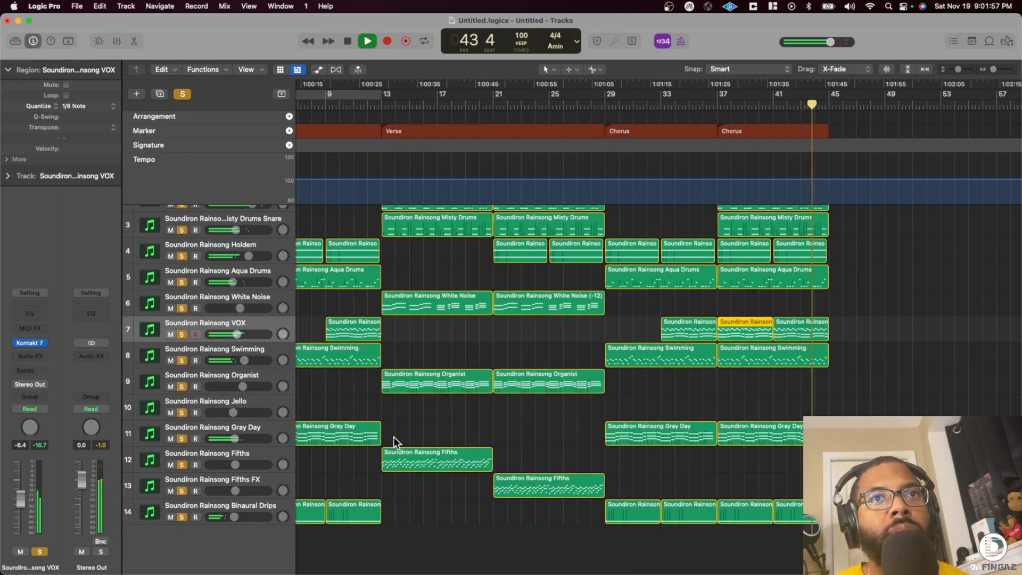
{"action": "left_click", "coordinate": [415, 458]}
{"action": "left_click_drag", "start_coordinate": [414, 458], "coordinate": [745, 454]}
{"action": "key", "text": "space"}
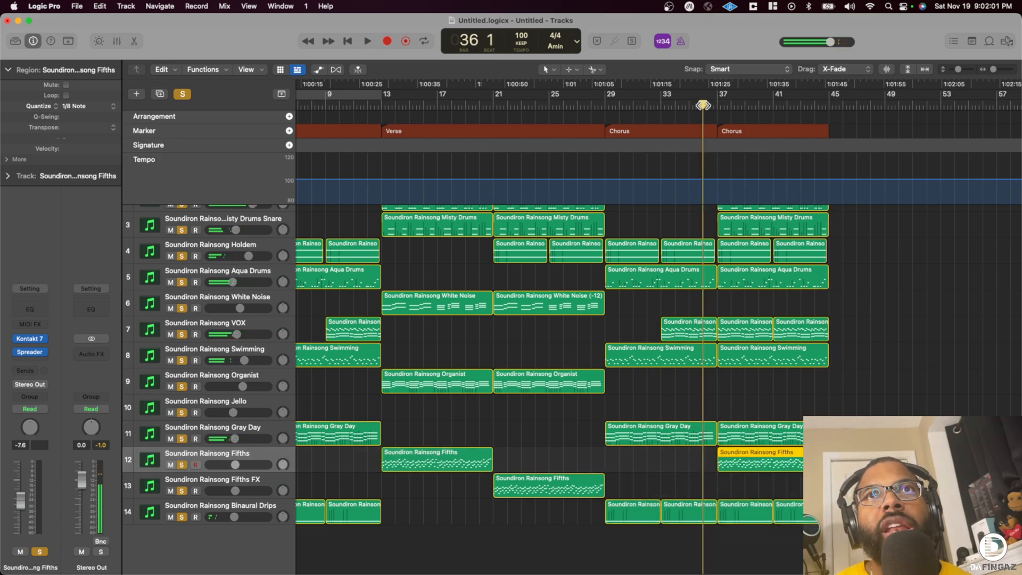
- Play from bar 36, copy the intro Jello region to bar 37 and repeat it three times up to bar 45
{"action": "scroll", "coordinate": [341, 447], "scroll_direction": "left", "scroll_amount": 5}
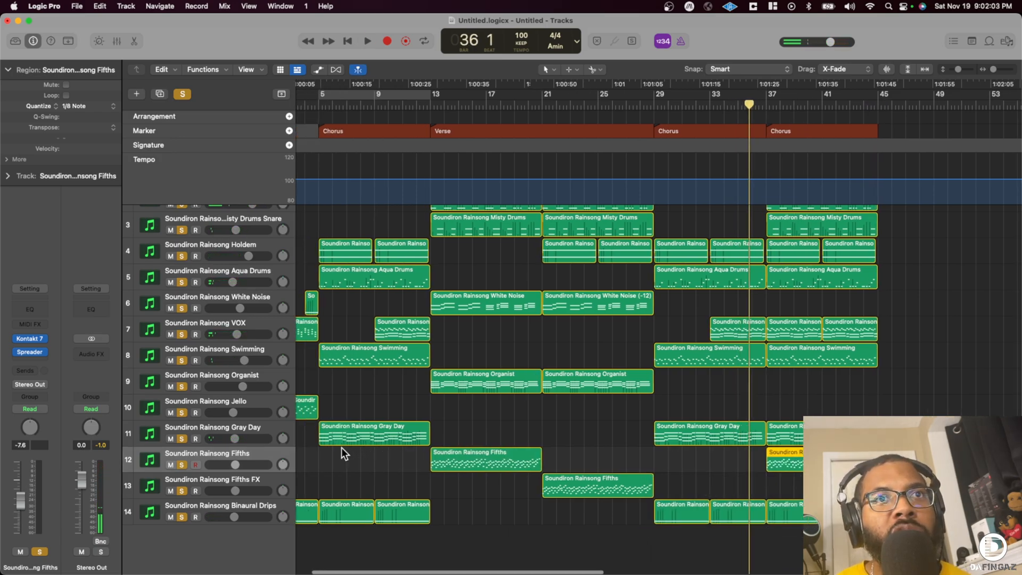
{"action": "key", "text": "space"}
{"action": "left_click", "coordinate": [342, 410]}
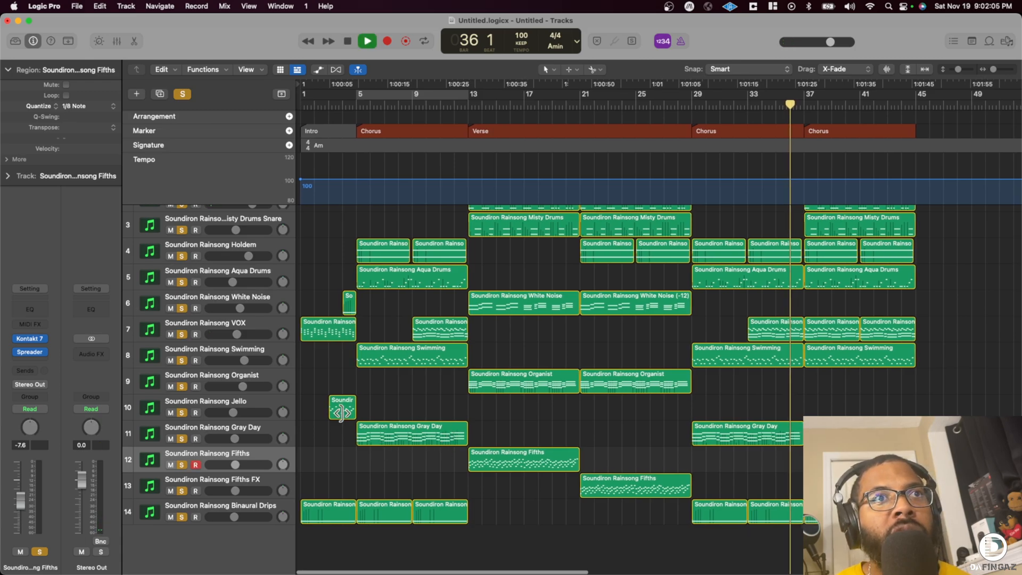
{"action": "left_click_drag", "start_coordinate": [343, 410], "coordinate": [813, 412]}
{"action": "key", "text": "super+r"}
{"action": "key", "text": "super+r"}
{"action": "key", "text": "super+r"}
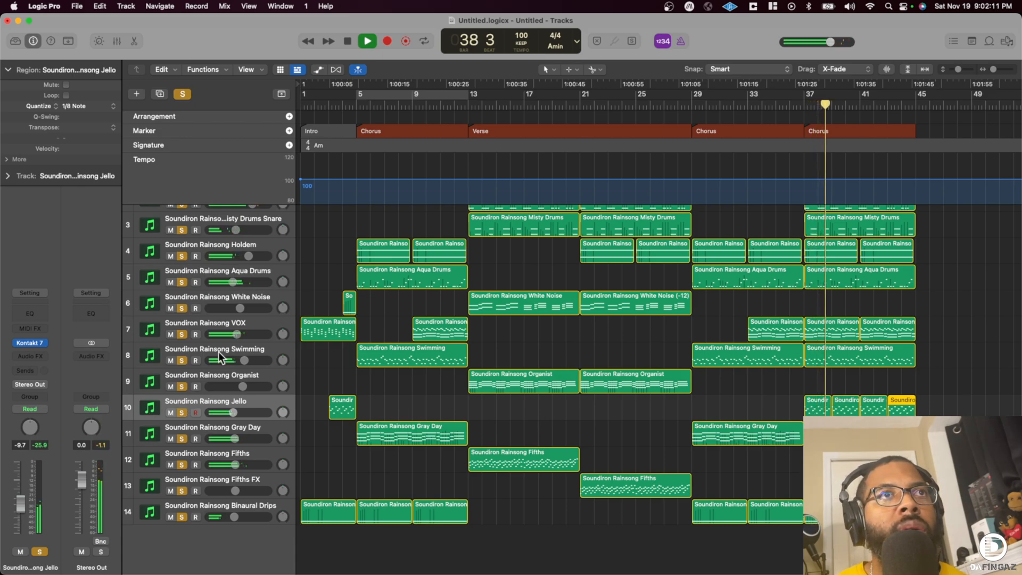
- Clear all track solos and briefly solo the Jello track to check it within the last Chorus
{"action": "left_click", "coordinate": [183, 94]}
{"action": "left_click", "coordinate": [181, 412]}
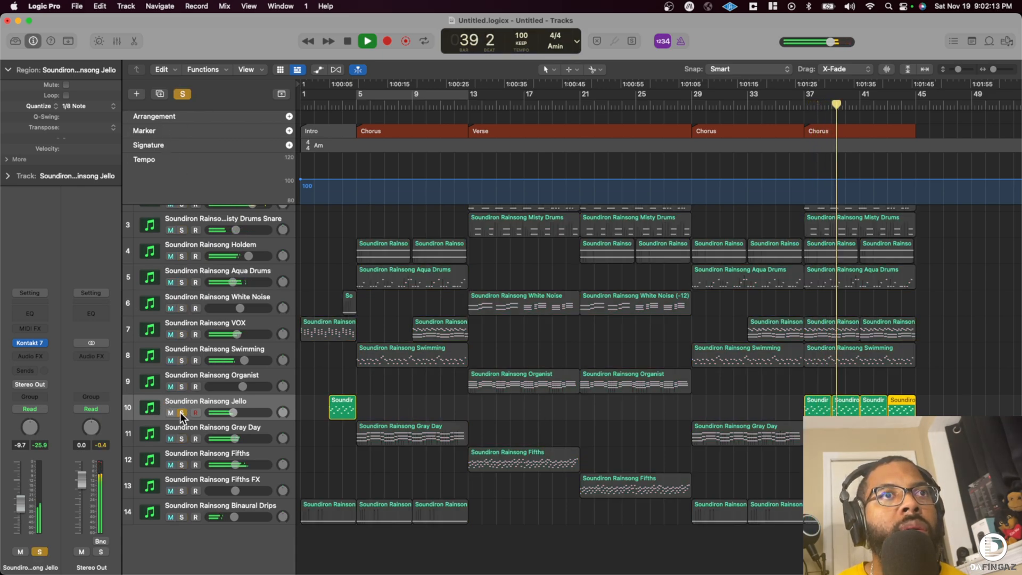
{"action": "left_click", "coordinate": [181, 412]}
{"action": "scroll", "coordinate": [533, 366], "scroll_direction": "right", "scroll_amount": 5}
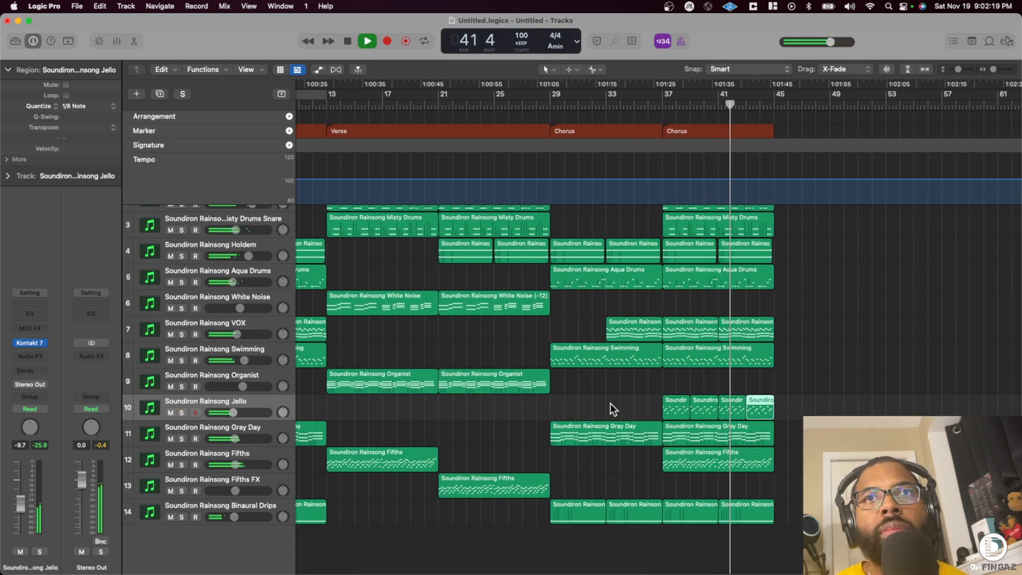
- Briefly solo the Swimming track, solo the Fifths track instead and stop playback
{"action": "left_click", "coordinate": [181, 361]}
{"action": "left_click", "coordinate": [182, 360]}
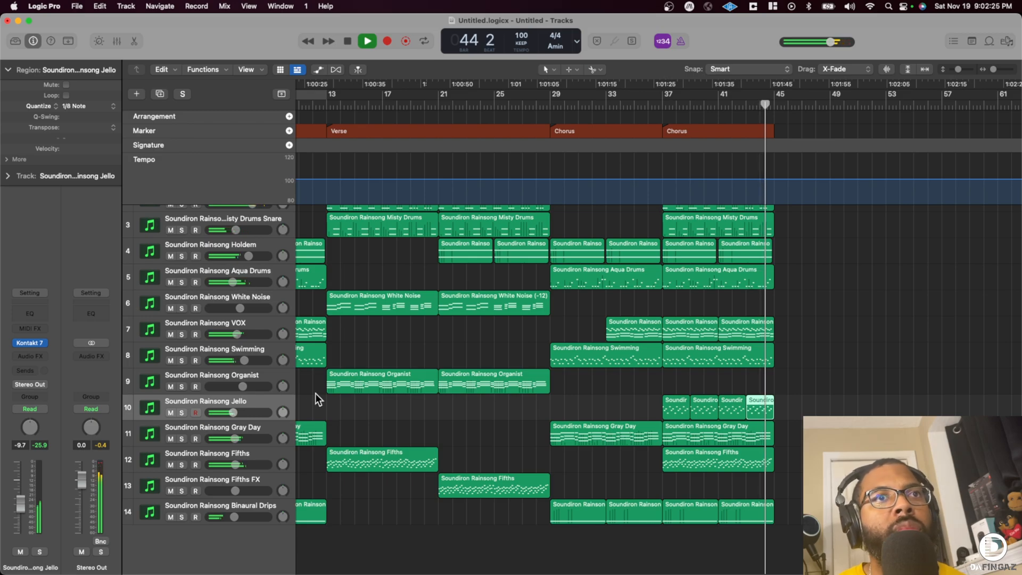
{"action": "left_click", "coordinate": [182, 465]}
{"action": "key", "text": "space"}
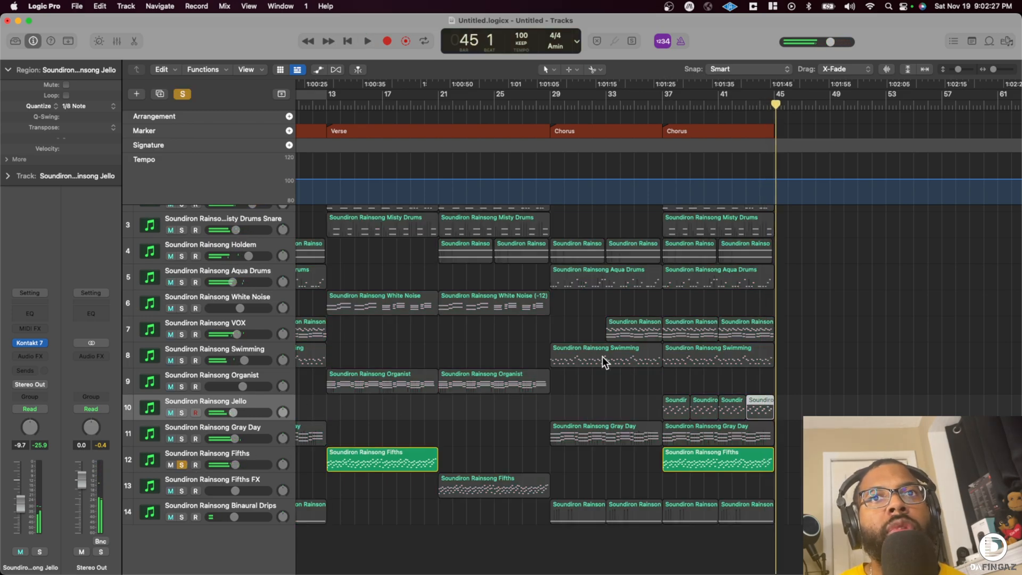
- Pan the Fifths, Fifths FX and Swimming tracks off centre and clear all solos
{"action": "mouse_move", "coordinate": [280, 463]}
{"action": "left_mouse_down"}
{"action": "mouse_move", "coordinate": [282, 485]}
{"action": "mouse_move", "coordinate": [285, 476]}
{"action": "left_mouse_up"}
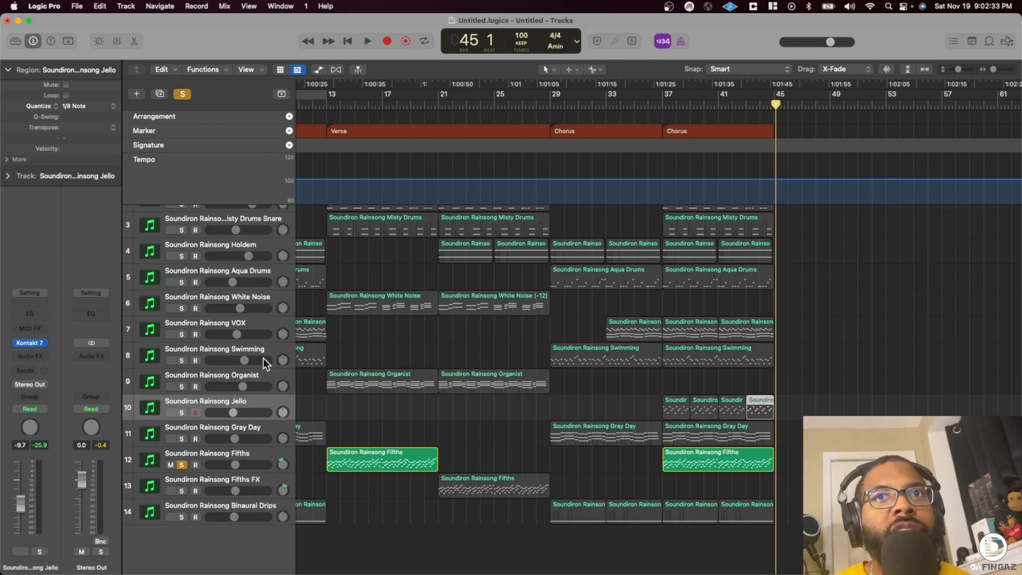
{"action": "left_click_drag", "start_coordinate": [282, 359], "coordinate": [283, 362]}
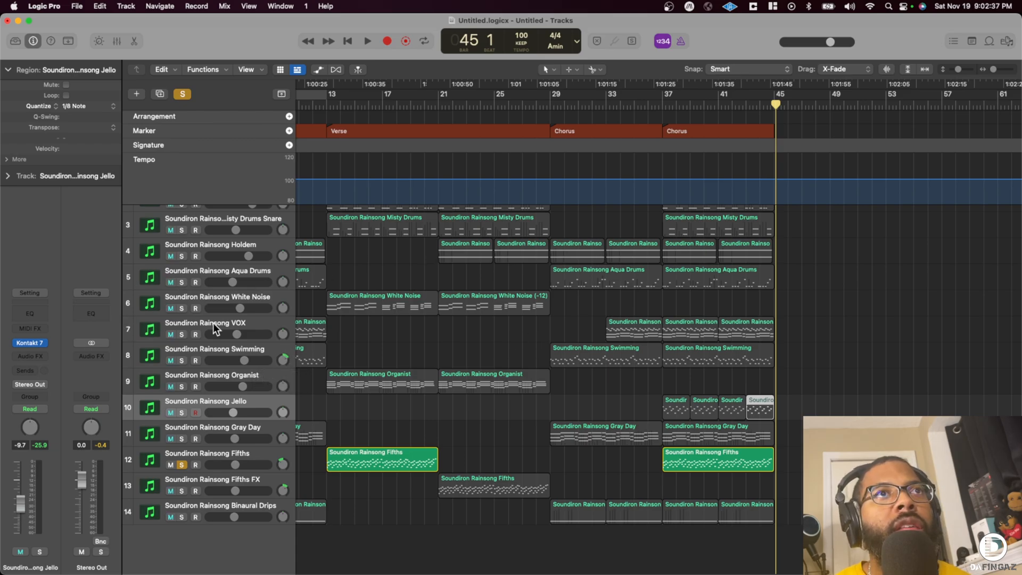
{"action": "left_click", "coordinate": [182, 94]}
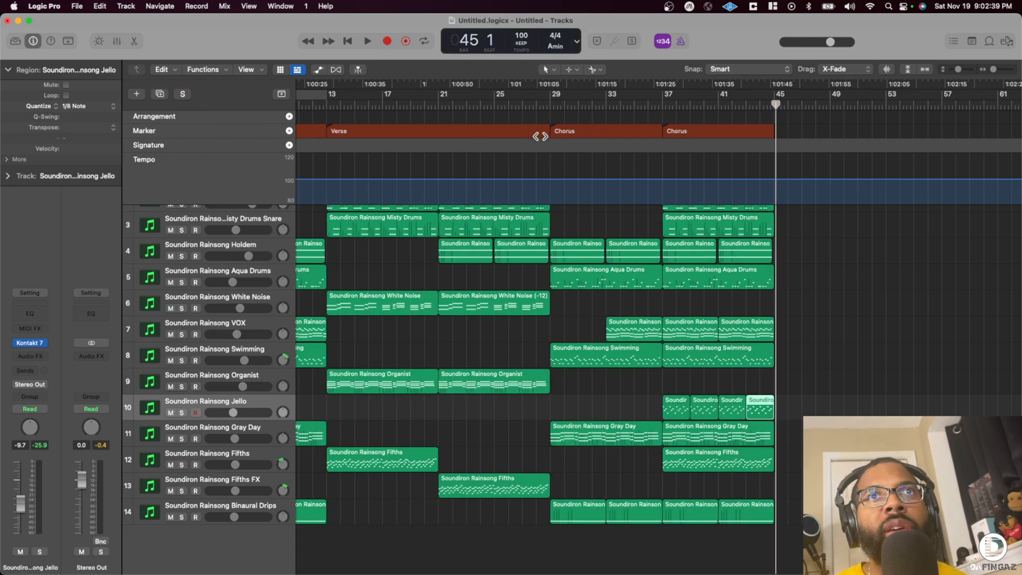
- Play from just before the bar 29 Chorus and hide the global tracks to show the full track list
{"action": "left_click", "coordinate": [538, 106]}
{"action": "key", "text": "space"}
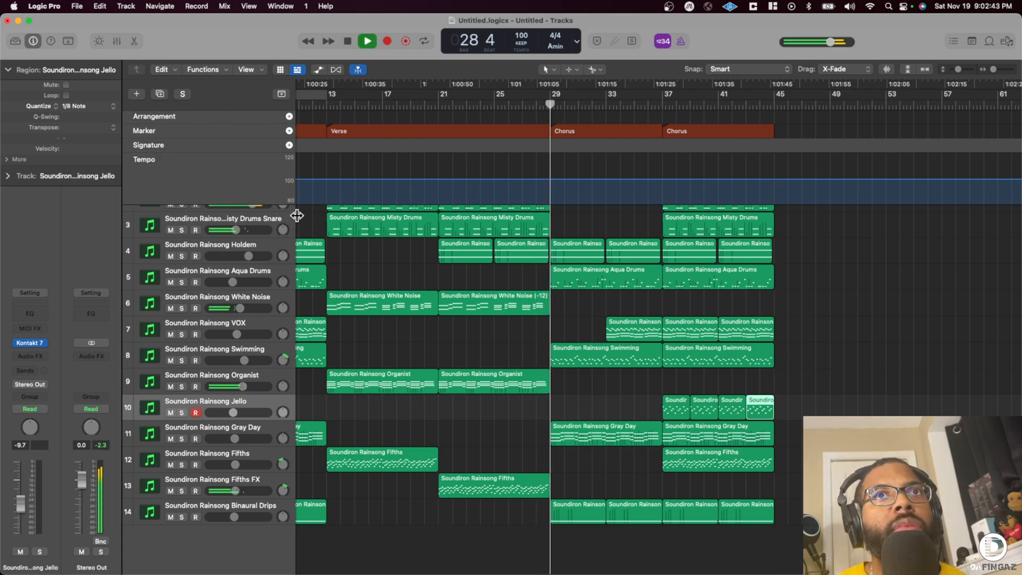
{"action": "left_click", "coordinate": [282, 95]}
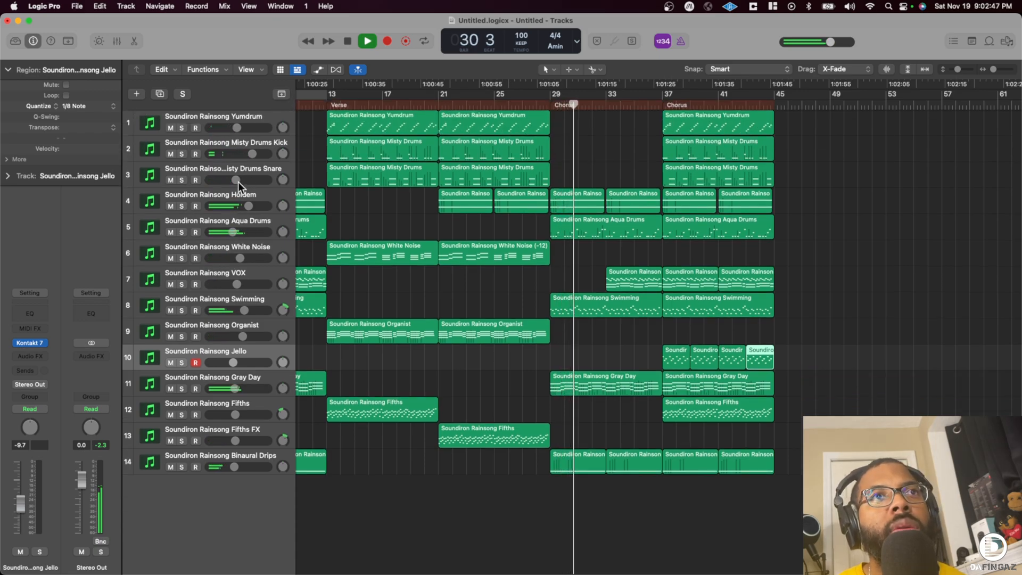
{"action": "scroll", "coordinate": [209, 121], "scroll_direction": "up", "scroll_amount": 1}
{"action": "scroll", "coordinate": [209, 122], "scroll_direction": "down", "scroll_amount": 1}
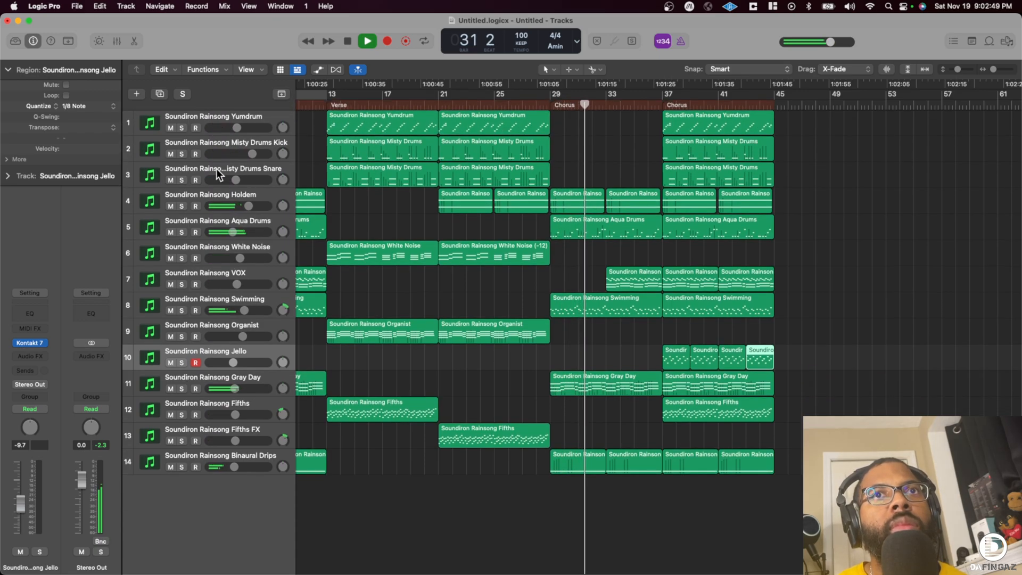
- Group all tracks from Yumdrum through Binaural Drips into a summing stack and stop playback
{"action": "left_click", "coordinate": [208, 113]}
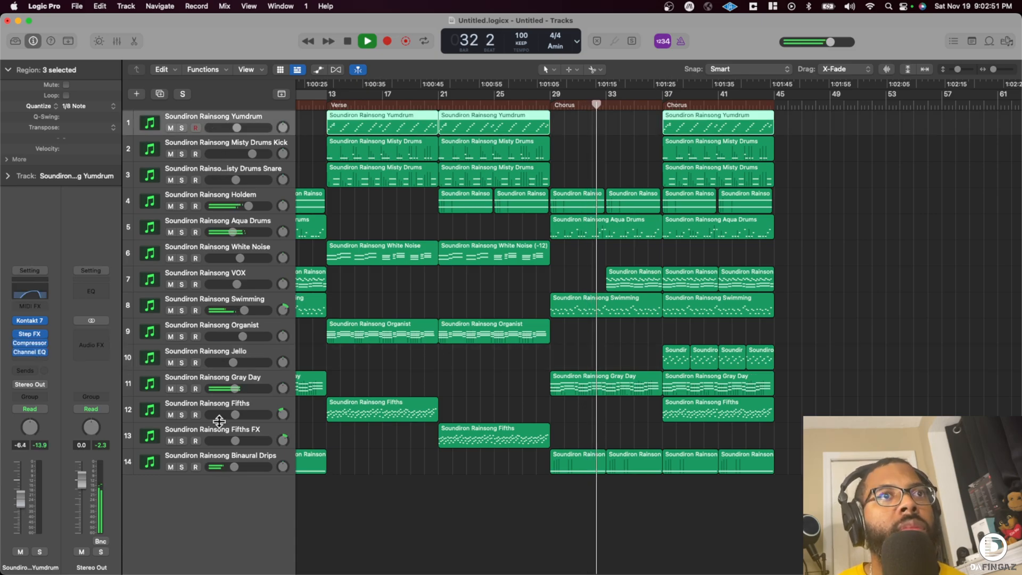
{"action": "left_click", "coordinate": [213, 458], "text": "shift"}
{"action": "key", "text": "super+shift+d"}
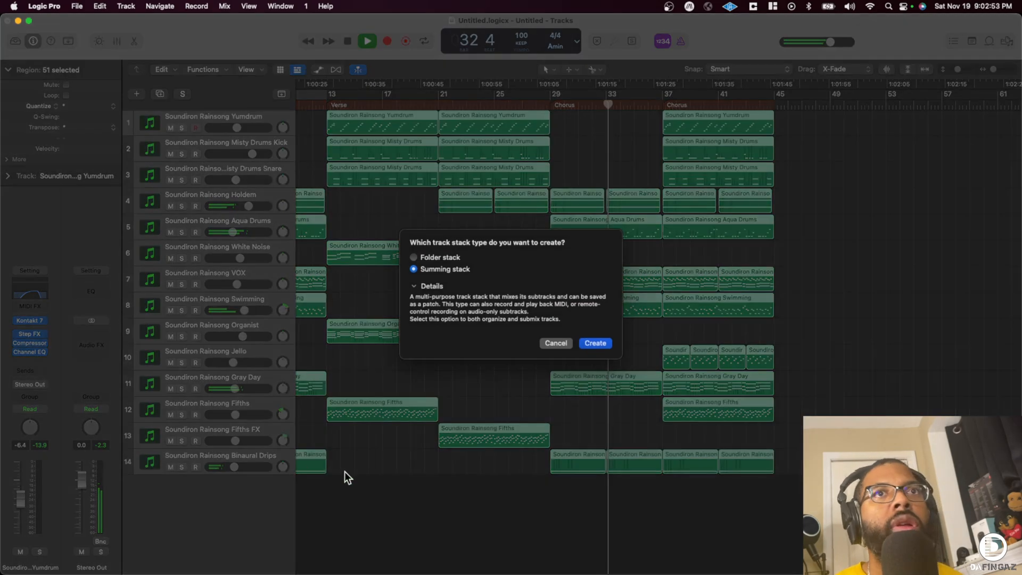
{"action": "left_click", "coordinate": [596, 341]}
{"action": "key", "text": "space"}
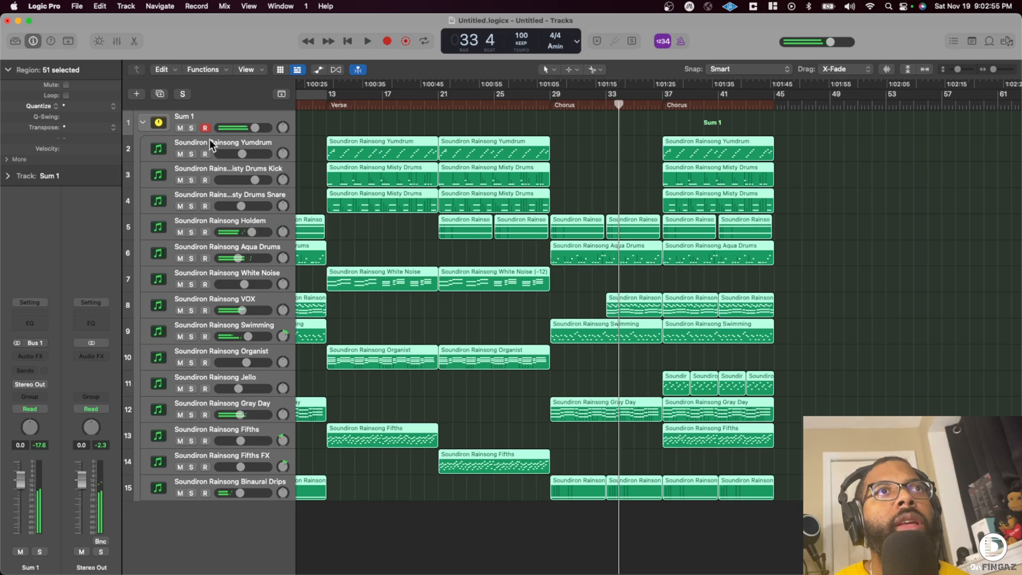
- Rename the summing stack SOUNDIRON RAINSONG and briefly collapse and reopen it
{"action": "double_click", "coordinate": [194, 116]}
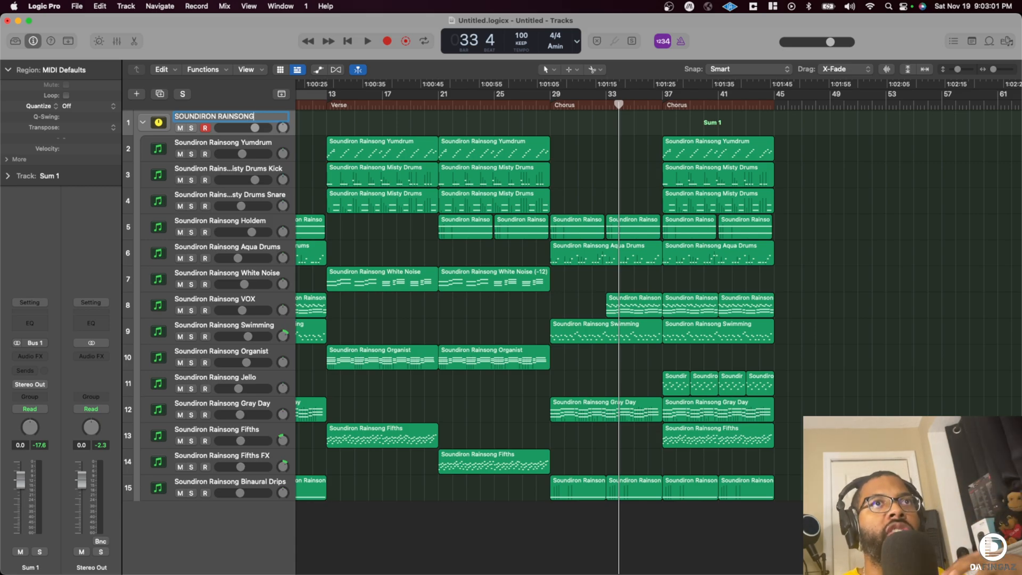
{"action": "key", "text": "Return"}
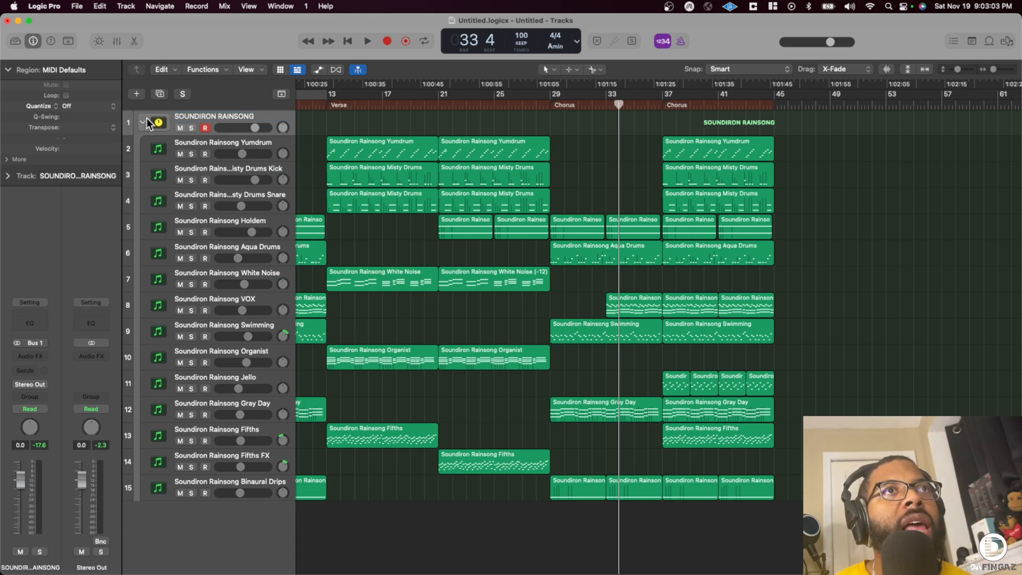
{"action": "left_click", "coordinate": [144, 123]}
{"action": "left_click", "coordinate": [143, 122]}
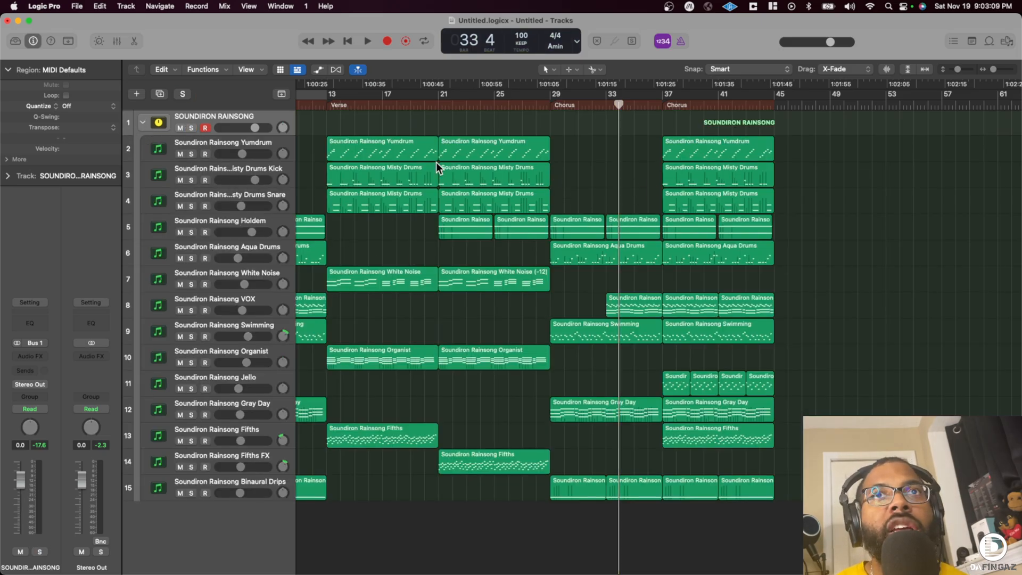
- Play into the last Chorus up to bar 40, stop, then collapse the SOUNDIRON RAINSONG stack and save the project
{"action": "key", "text": "space"}
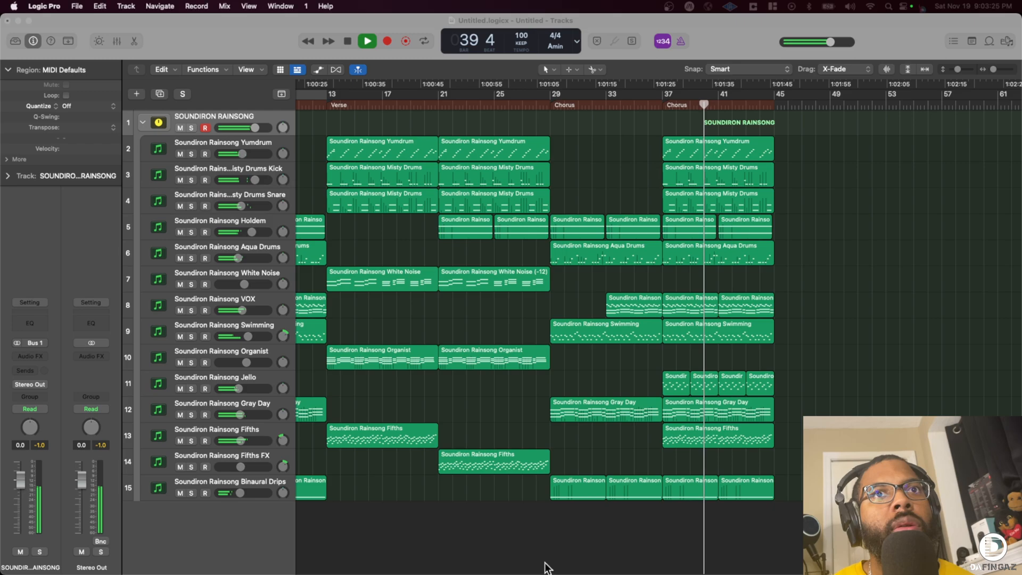
{"action": "key", "text": "space"}
{"action": "left_click", "coordinate": [144, 124]}
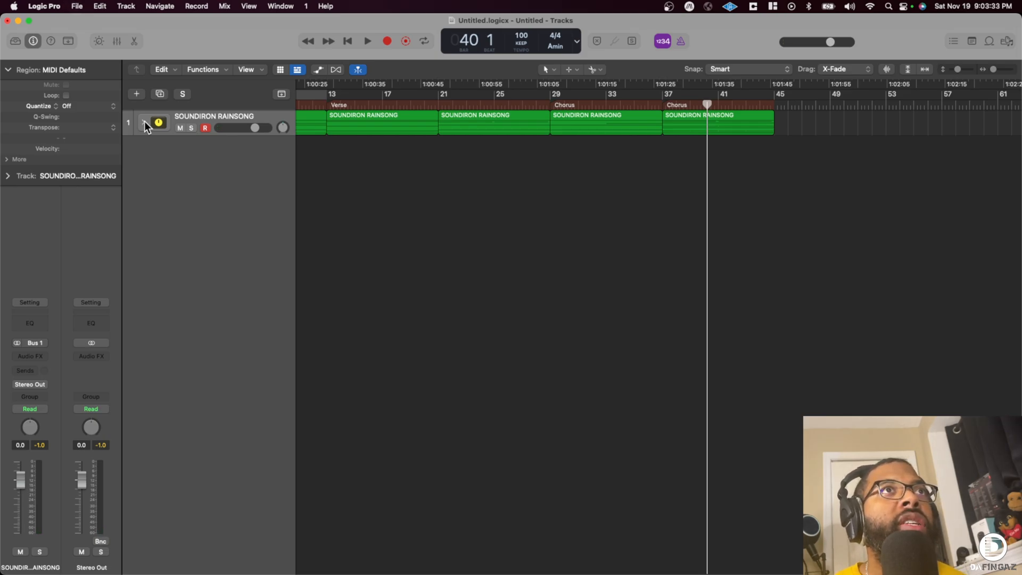
{"action": "key", "text": "super+s"}
{"action": "left_click", "coordinate": [641, 461]}
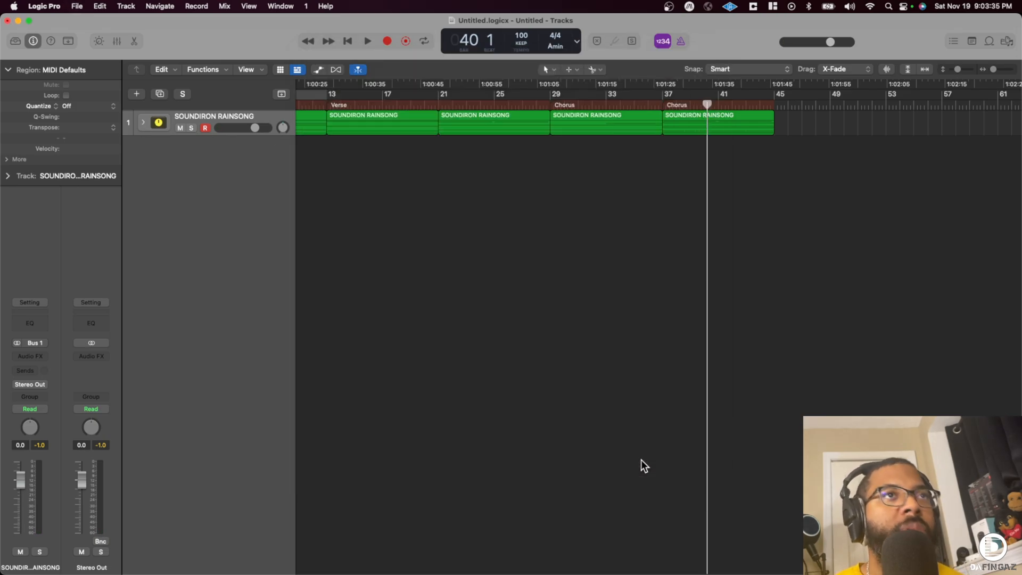
- Add a software instrument track with Kontakt 7 and load Core Micro.nki from the Soundiron Core Micro library
{"action": "key", "text": "alt+super+s"}
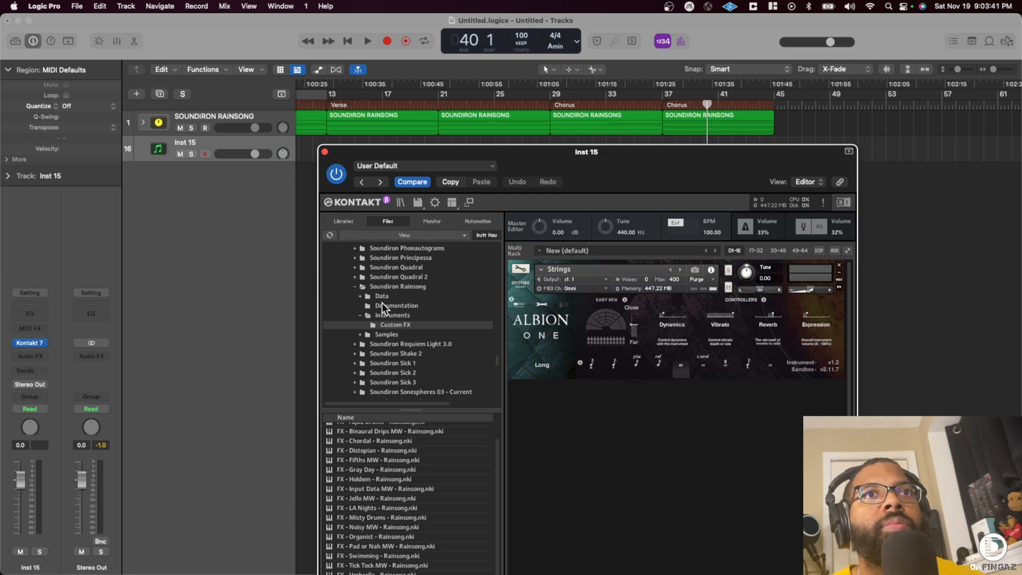
{"action": "scroll", "coordinate": [379, 282], "scroll_direction": "up", "scroll_amount": 15}
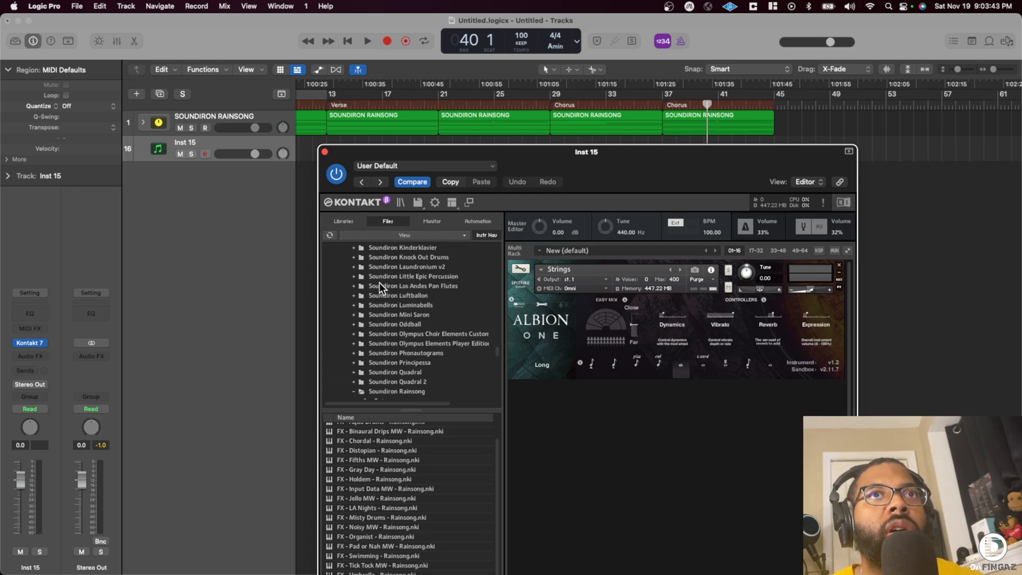
{"action": "scroll", "coordinate": [379, 282], "scroll_direction": "up", "scroll_amount": 15}
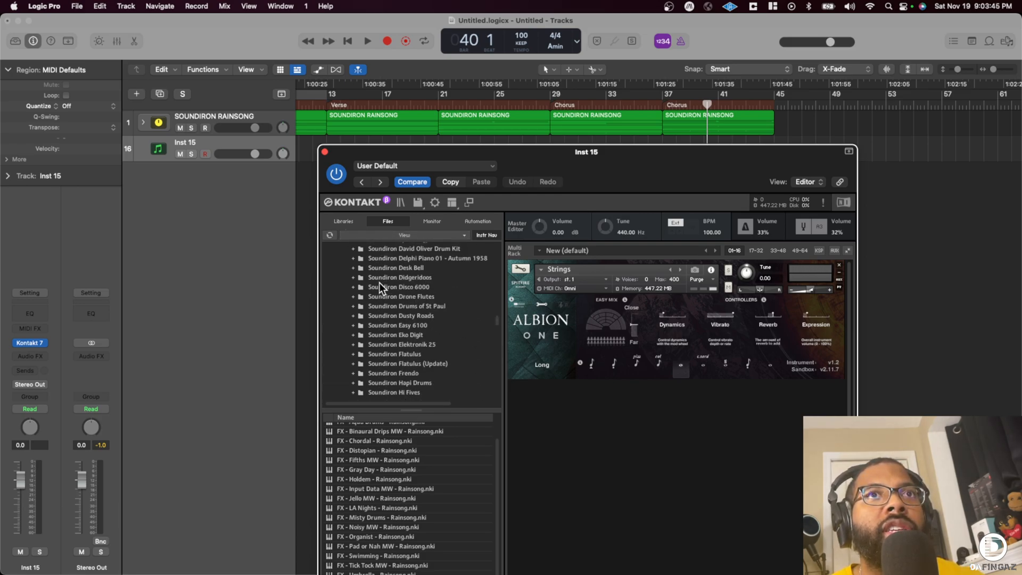
{"action": "left_click", "coordinate": [424, 289]}
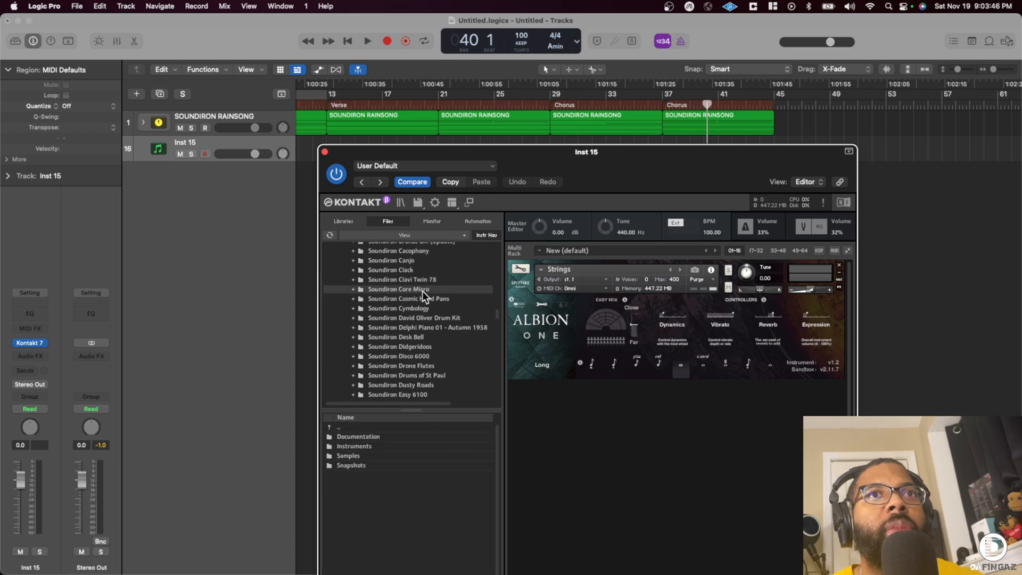
{"action": "double_click", "coordinate": [375, 447]}
{"action": "left_click_drag", "start_coordinate": [366, 445], "coordinate": [535, 403]}
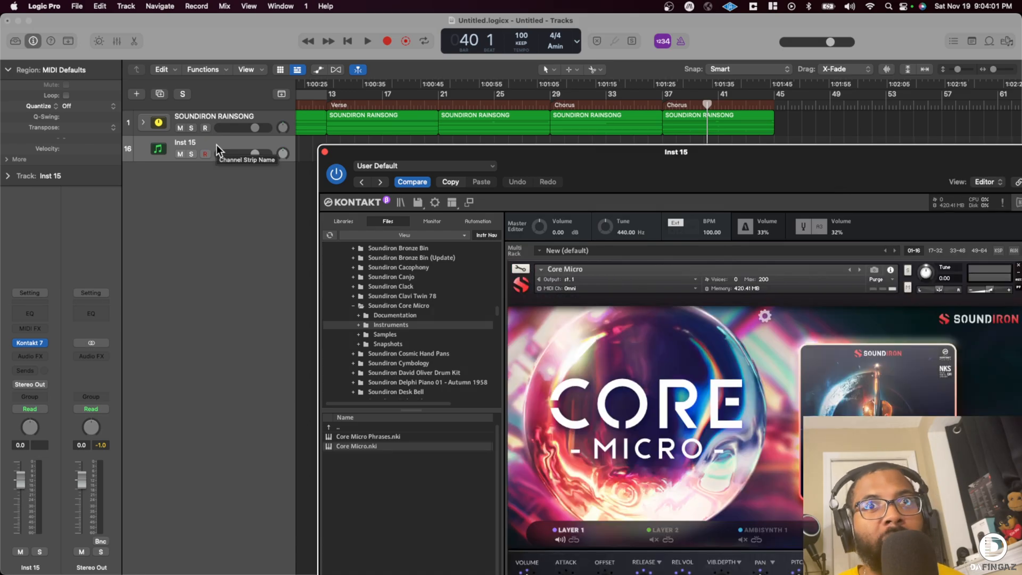
- Rename the new track Soundiorn Micro and set Core Micro's Layer 1 to Grand Piano in the Keys category
{"action": "double_click", "coordinate": [212, 142]}
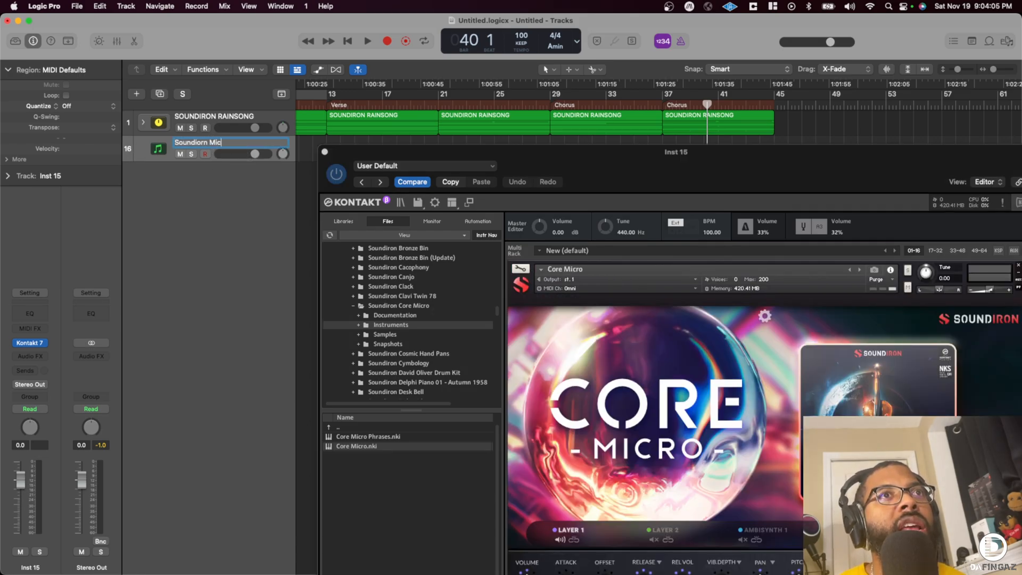
{"action": "left_click_drag", "start_coordinate": [608, 182], "coordinate": [522, 80]}
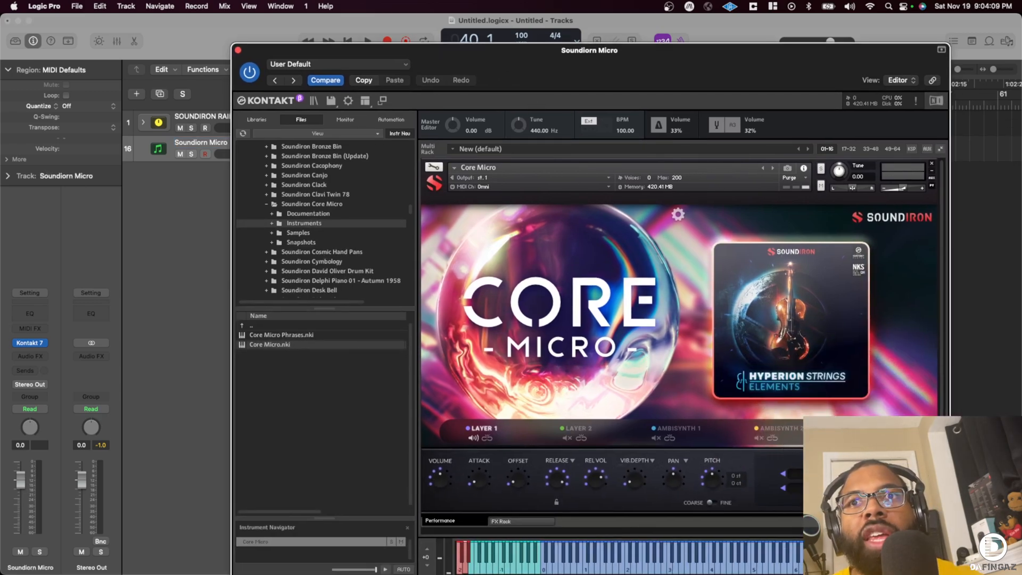
{"action": "left_click", "coordinate": [824, 475]}
{"action": "left_click", "coordinate": [812, 516]}
{"action": "left_click", "coordinate": [824, 488]}
{"action": "left_click", "coordinate": [678, 538]}
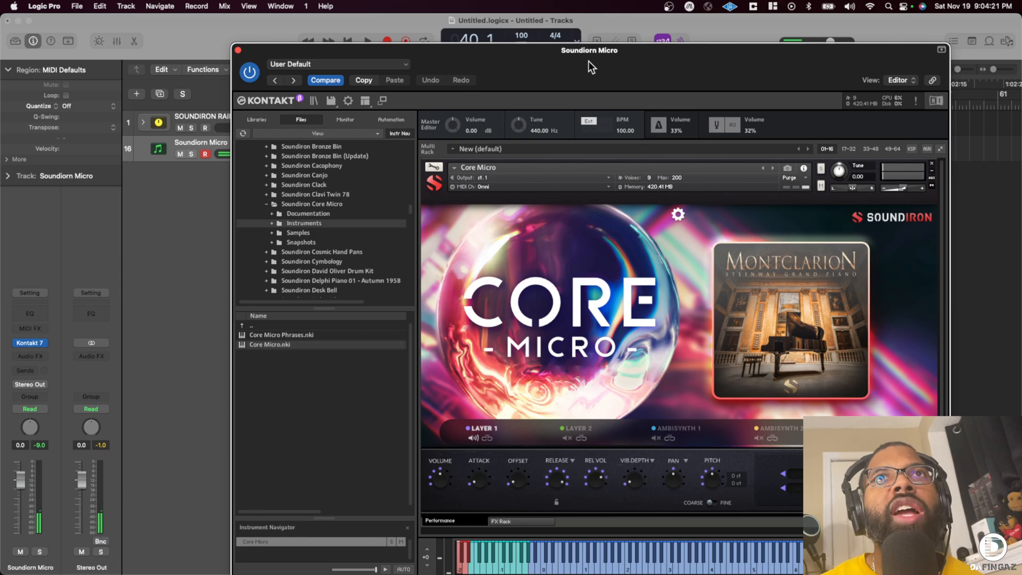
- Add Low Latency Monitoring Mode to the control bar and turn the mode on
{"action": "left_click_drag", "start_coordinate": [589, 59], "coordinate": [582, 99]}
{"action": "right_click", "coordinate": [739, 34]}
{"action": "left_click", "coordinate": [783, 37]}
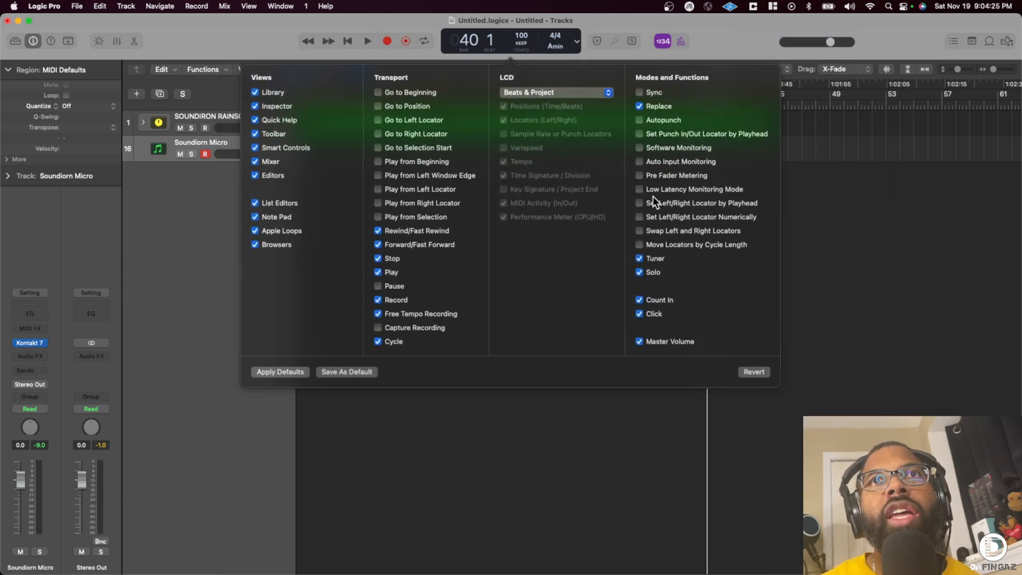
{"action": "left_click", "coordinate": [639, 189]}
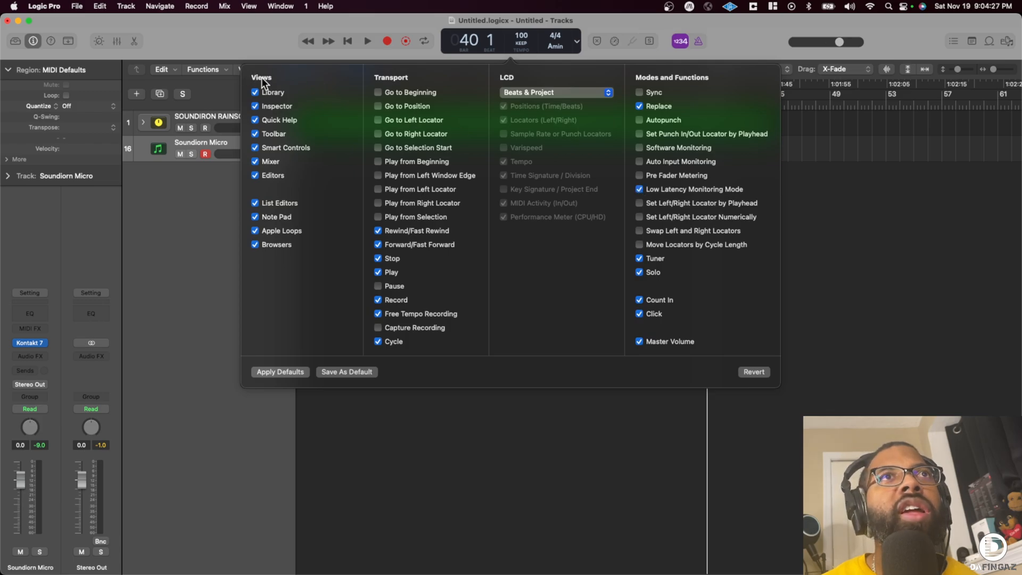
{"action": "left_click", "coordinate": [752, 481]}
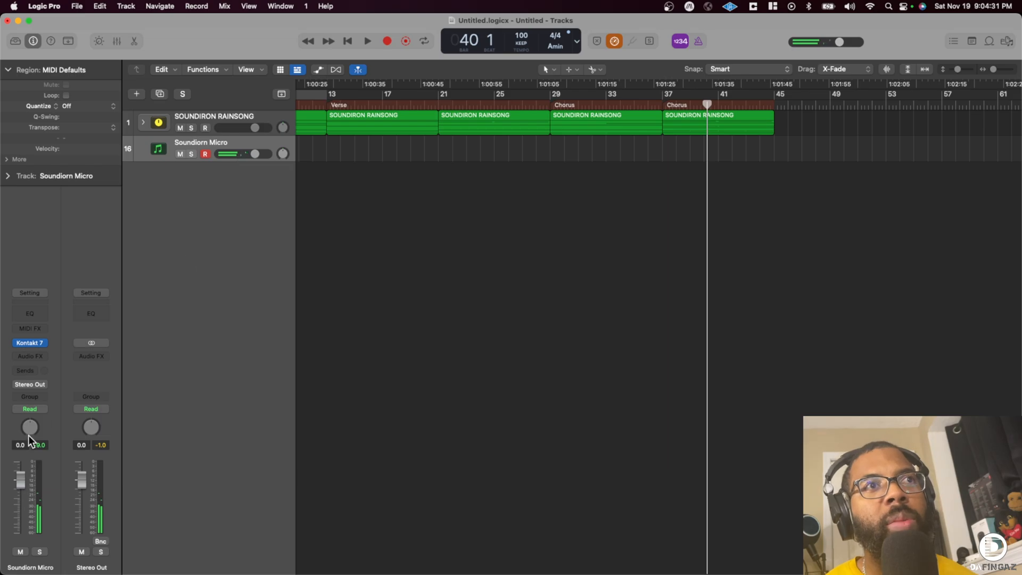
- Reopen the Kontakt instrument, audition the Grand Piano and look through Core Micro's category and instrument choices
{"action": "left_click", "coordinate": [39, 344]}
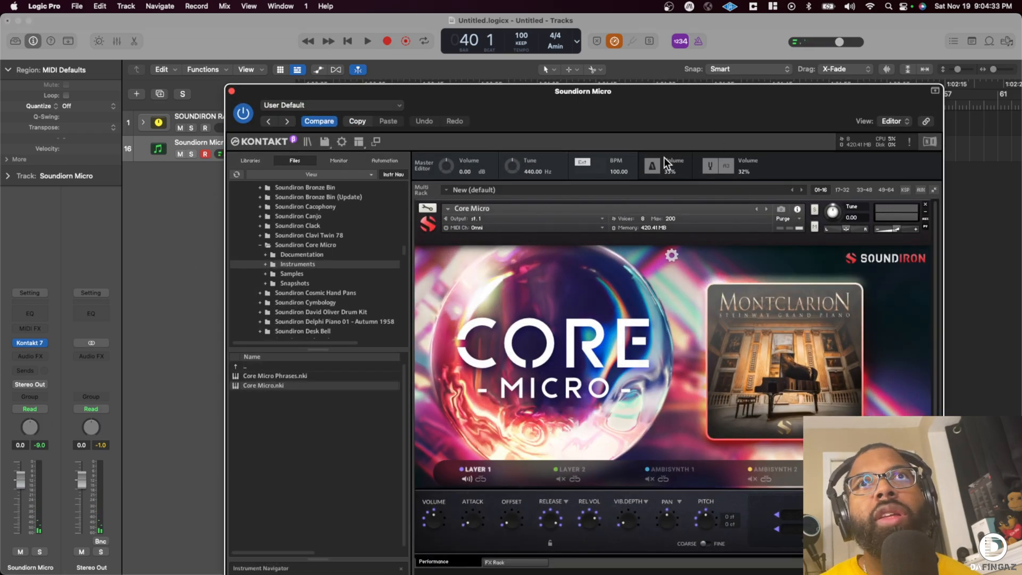
{"action": "left_click_drag", "start_coordinate": [656, 110], "coordinate": [581, 42]}
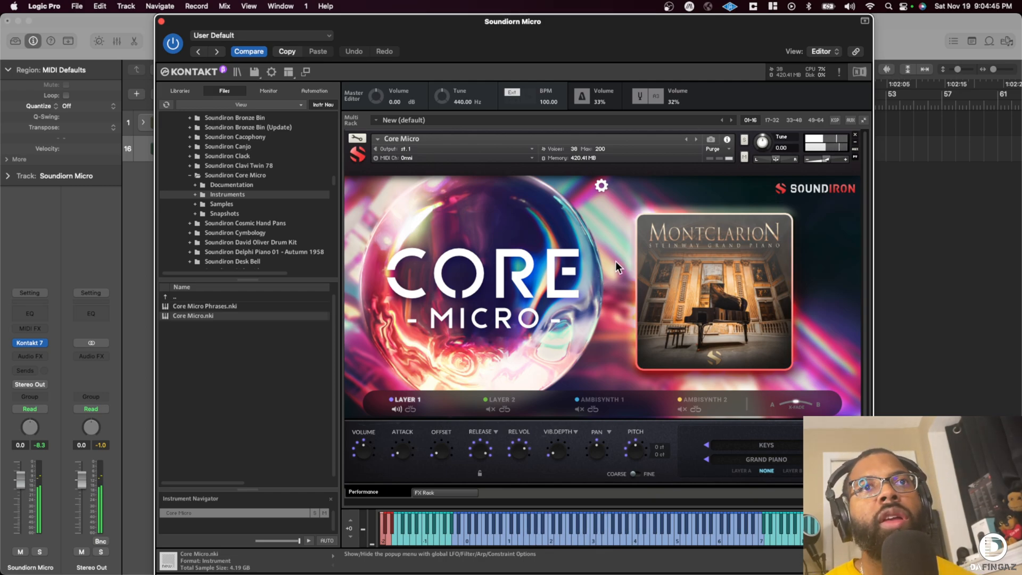
{"action": "left_click", "coordinate": [766, 471]}
{"action": "left_click", "coordinate": [755, 471]}
{"action": "left_click", "coordinate": [752, 446]}
{"action": "left_click", "coordinate": [710, 436]}
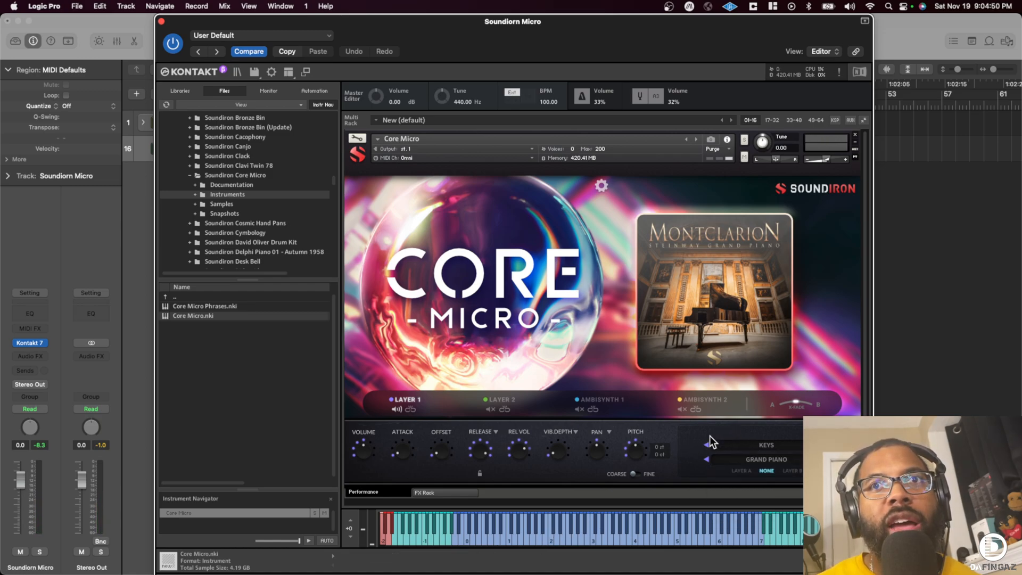
- Close the Kontakt window and rename the track Soundiorn Micro Grand Piano
{"action": "left_click", "coordinate": [160, 21]}
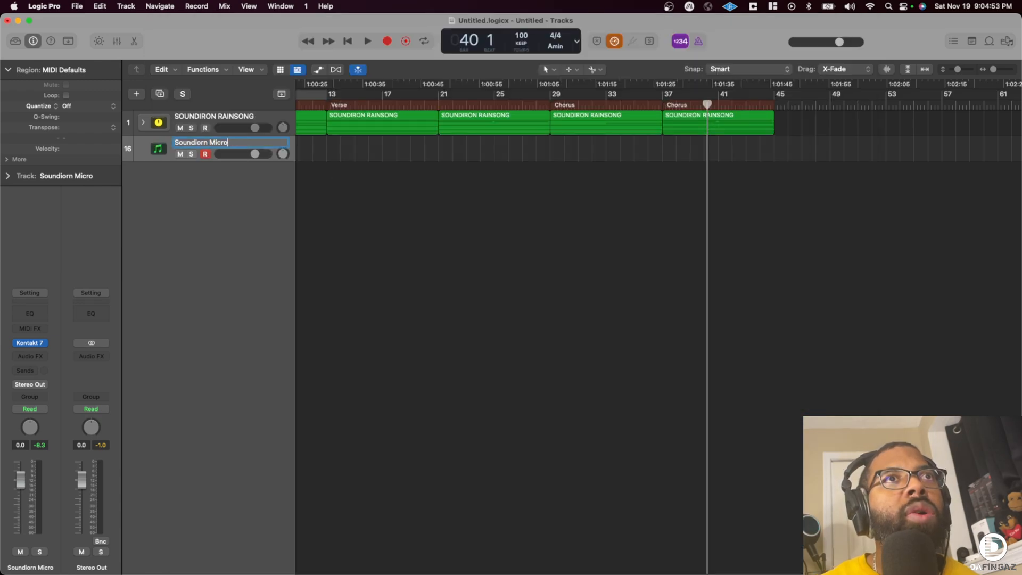
{"action": "key", "text": "Return"}
{"action": "key", "text": "r"}
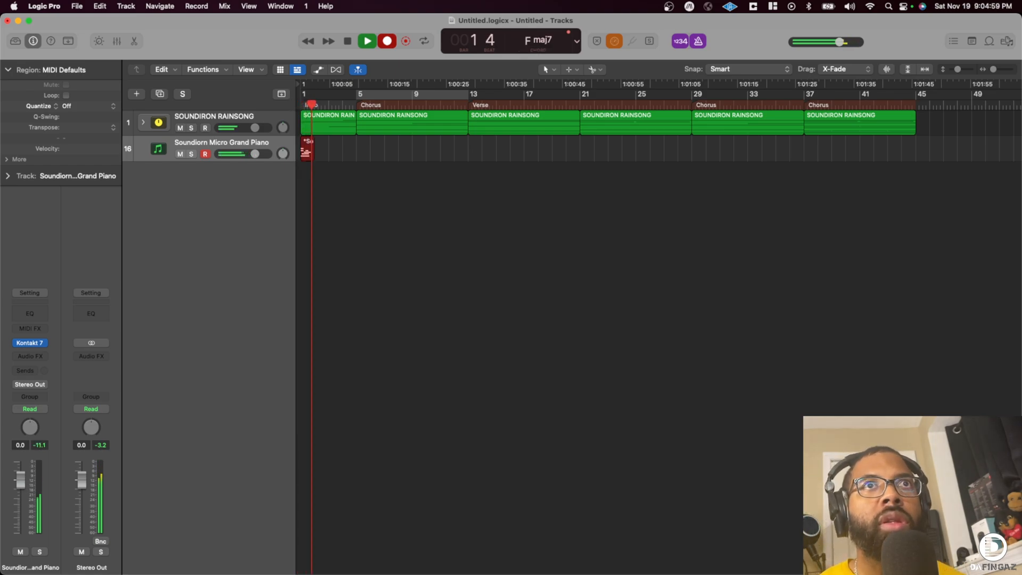
{"action": "key", "text": "space"}
{"action": "key", "text": "Return"}
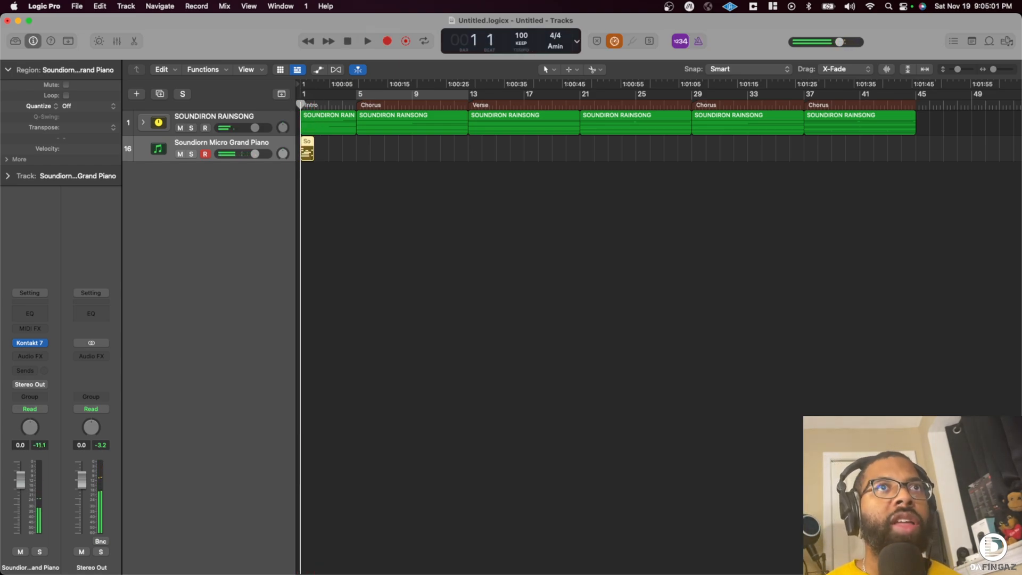
- Record a grand piano part from bar 1 through bar 14 on the Micro track and play it back from around bar 4
{"action": "key", "text": "r"}
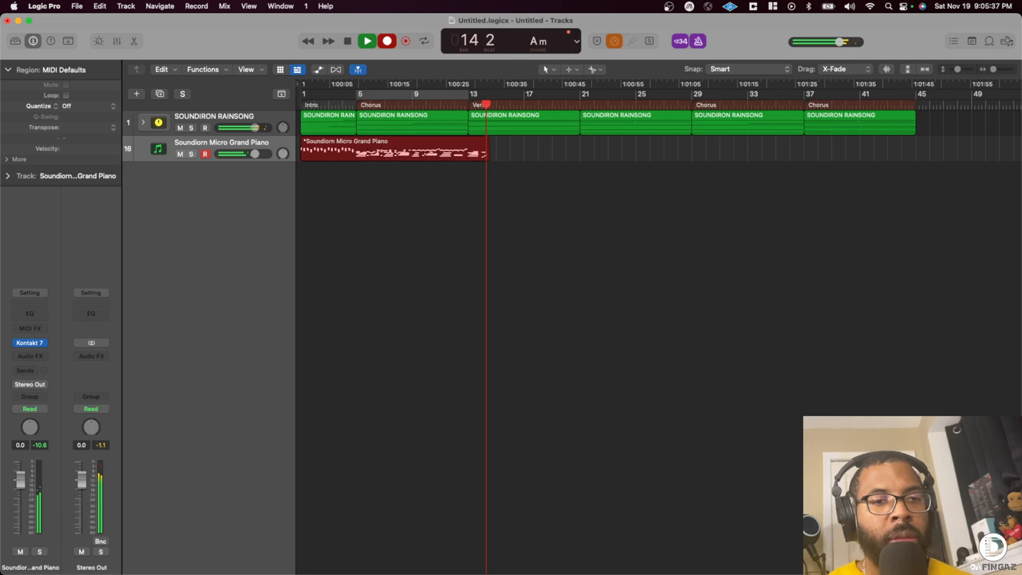
{"action": "key", "text": "space"}
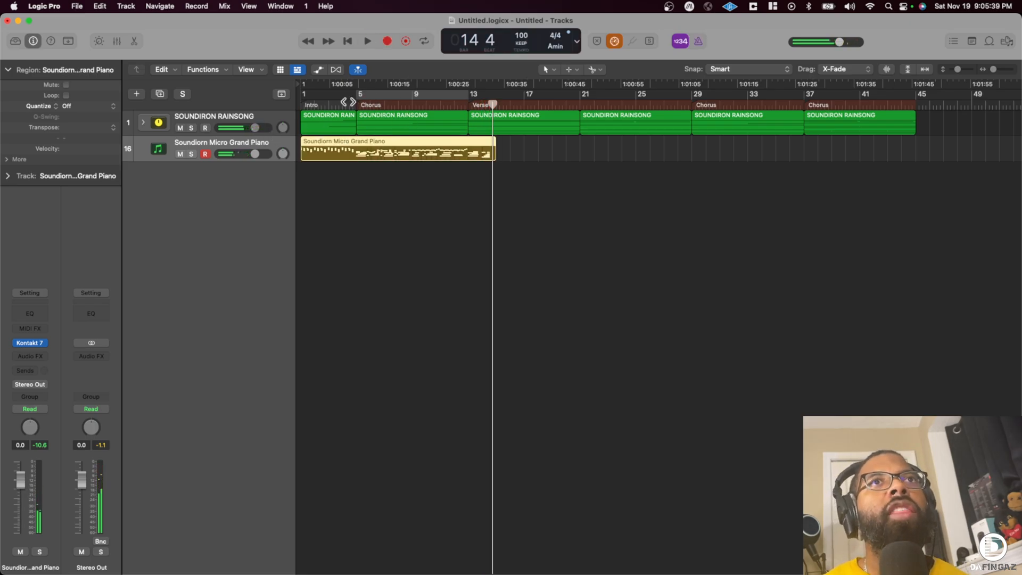
{"action": "key", "text": "space"}
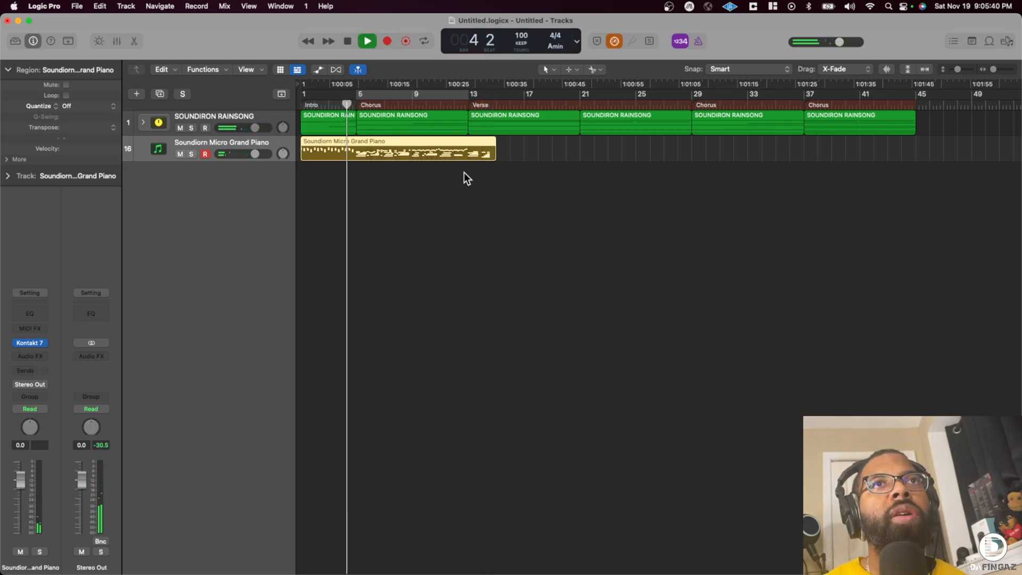
- Open the grand piano region in the Piano Roll and play it back from around bar 5 with its notes zoomed out
{"action": "double_click", "coordinate": [440, 149]}
{"action": "key", "text": "space"}
{"action": "scroll", "coordinate": [548, 506], "scroll_direction": "right", "scroll_amount": 4}
{"action": "scroll", "coordinate": [548, 506], "scroll_direction": "down", "scroll_amount": 3}
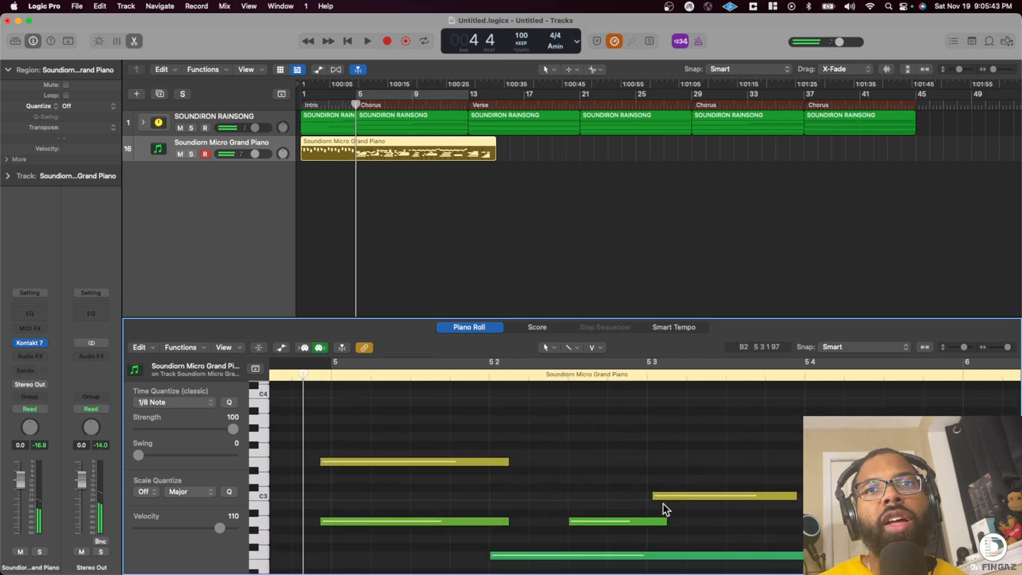
{"action": "mouse_move", "coordinate": [1002, 347]}
{"action": "left_mouse_down"}
{"action": "mouse_move", "coordinate": [991, 347]}
{"action": "mouse_move", "coordinate": [1002, 347]}
{"action": "left_mouse_up"}
{"action": "key", "text": "space"}
{"action": "scroll", "coordinate": [668, 447], "scroll_direction": "right", "scroll_amount": 10}
{"action": "scroll", "coordinate": [668, 447], "scroll_direction": "up", "scroll_amount": 3}
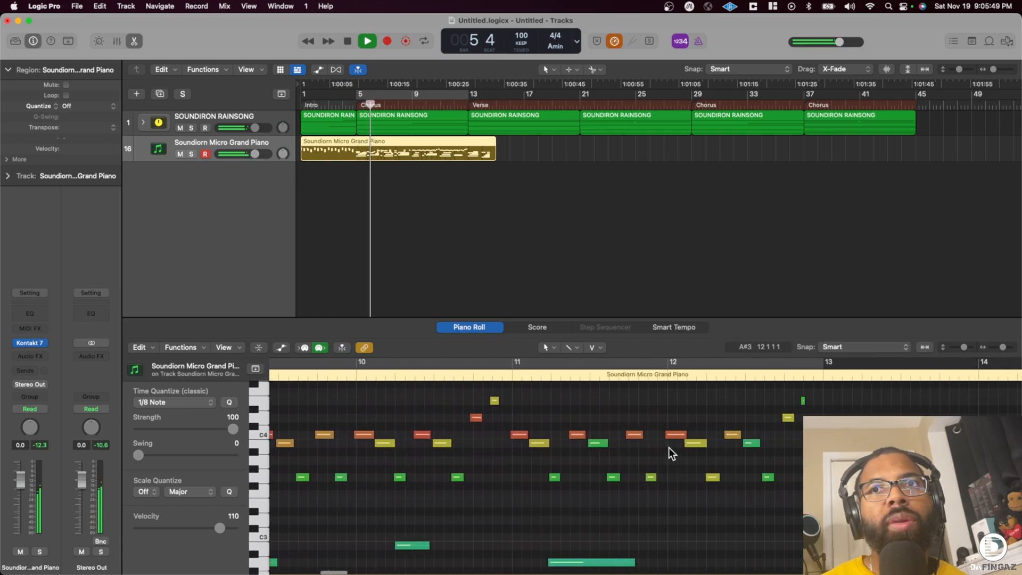
{"action": "left_click_drag", "start_coordinate": [962, 347], "coordinate": [960, 347]}
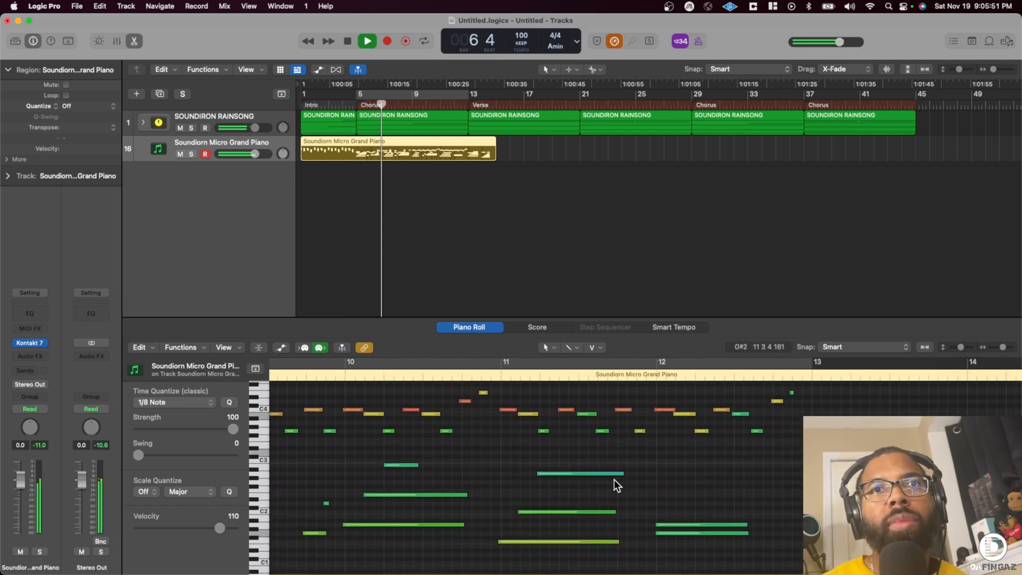
- Remove the lower of the two stacked low notes at bar 12 of the piano part
{"action": "scroll", "coordinate": [614, 479], "scroll_direction": "down", "scroll_amount": 3}
{"action": "key", "text": "space"}
{"action": "left_click_drag", "start_coordinate": [670, 490], "coordinate": [679, 507]}
{"action": "scroll", "coordinate": [679, 507], "scroll_direction": "left", "scroll_amount": 1}
{"action": "left_click", "coordinate": [673, 516]}
{"action": "scroll", "coordinate": [673, 516], "scroll_direction": "up", "scroll_amount": 1}
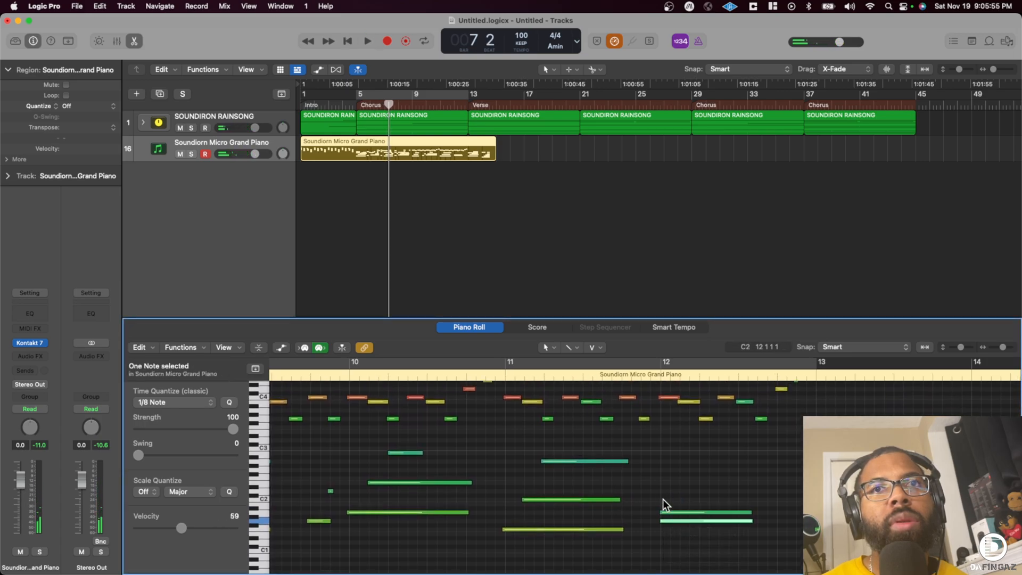
{"action": "key", "text": "space"}
{"action": "scroll", "coordinate": [681, 495], "scroll_direction": "left", "scroll_amount": 1}
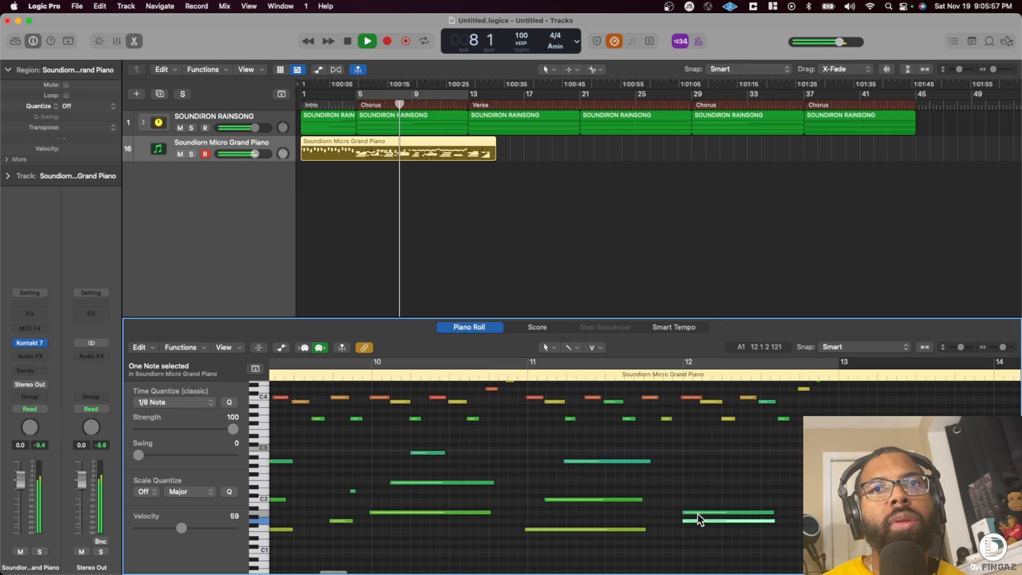
{"action": "scroll", "coordinate": [704, 515], "scroll_direction": "right", "scroll_amount": 5}
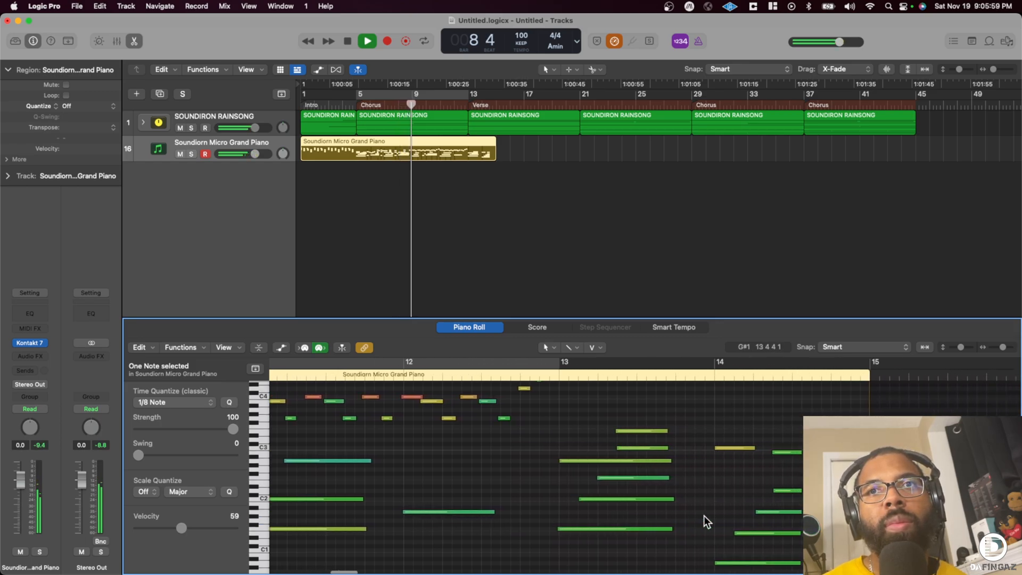
- Listen through the rest of the piano part and trim the region's end back to bar 13
{"action": "scroll", "coordinate": [704, 515], "scroll_direction": "left", "scroll_amount": 10}
{"action": "scroll", "coordinate": [588, 423], "scroll_direction": "right", "scroll_amount": 5}
{"action": "scroll", "coordinate": [587, 424], "scroll_direction": "up", "scroll_amount": 3}
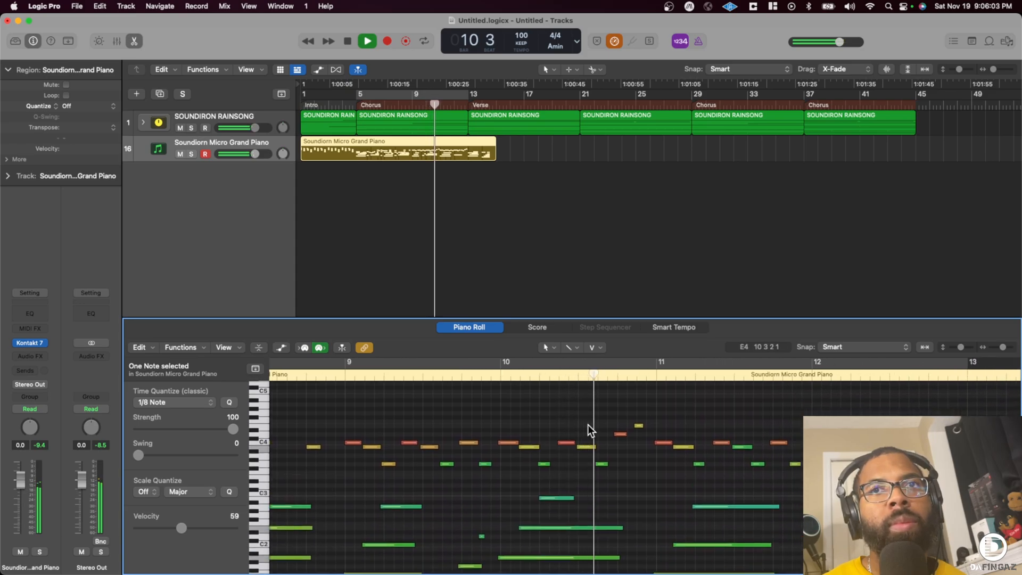
{"action": "scroll", "coordinate": [588, 423], "scroll_direction": "right", "scroll_amount": 3}
{"action": "scroll", "coordinate": [588, 424], "scroll_direction": "right", "scroll_amount": 2}
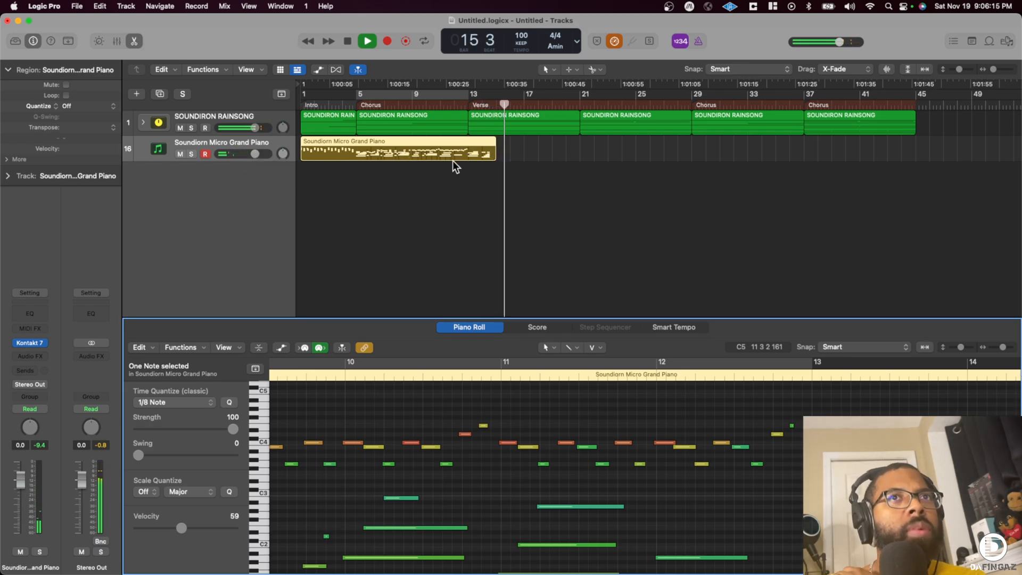
{"action": "left_click_drag", "start_coordinate": [493, 158], "coordinate": [468, 156]}
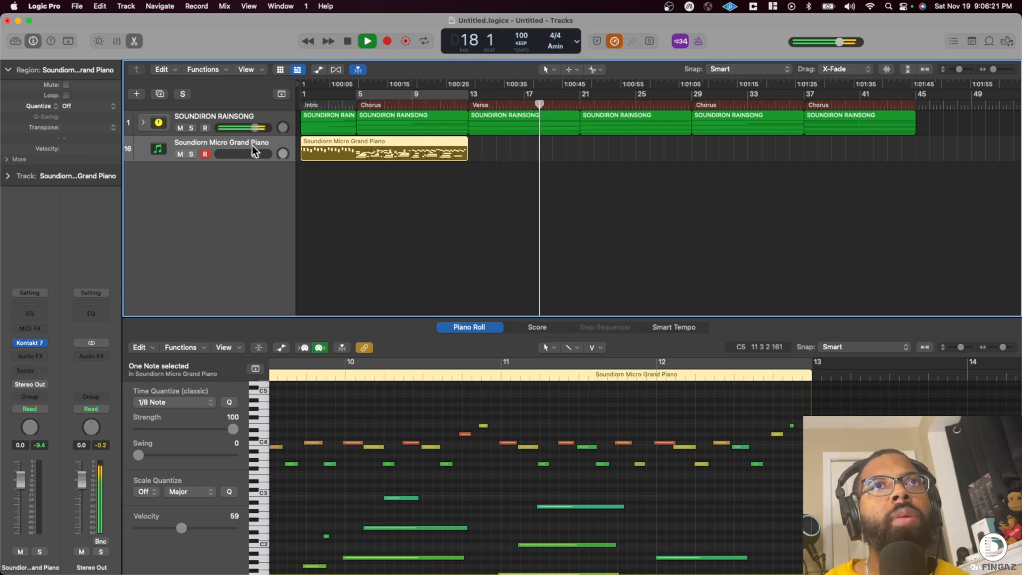
- Record another grand piano part on the Micro track from around bar 20 to bar 30
{"action": "key", "text": "r"}
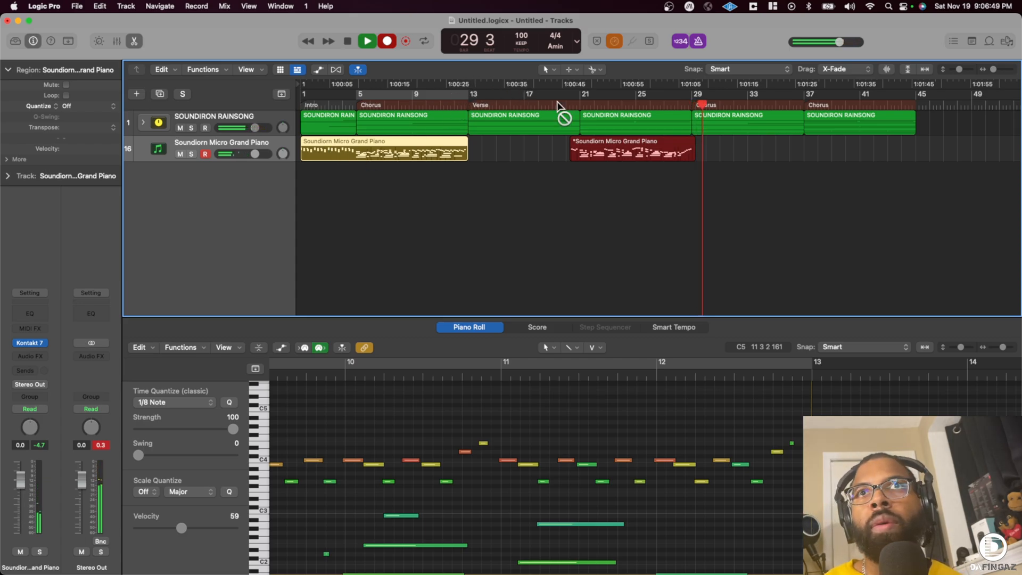
{"action": "key", "text": "space"}
- Re-record the ending of the new piano region, starting from around bar 27
{"action": "left_click", "coordinate": [672, 101]}
{"action": "key", "text": "r"}
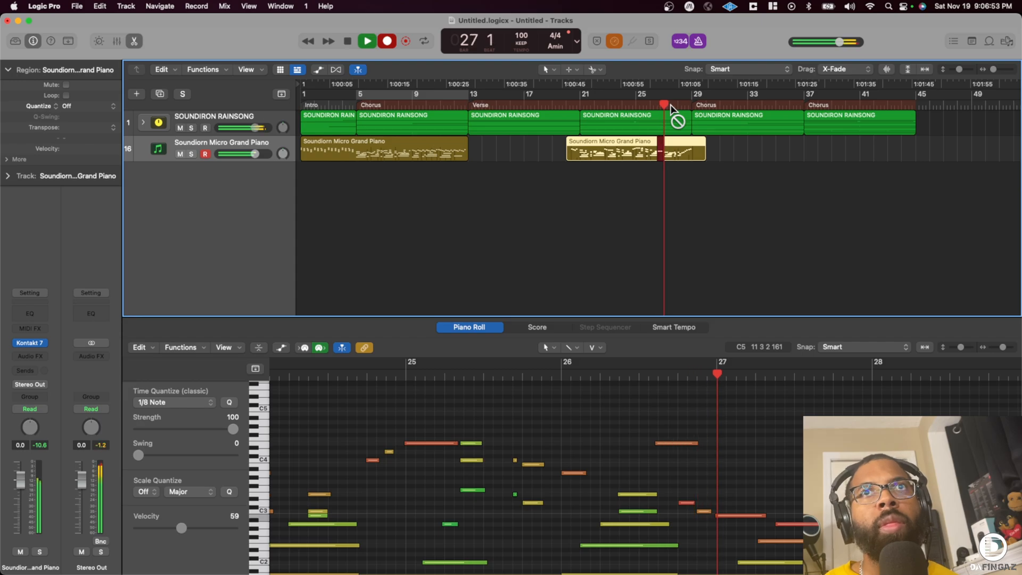
{"action": "key", "text": "space"}
{"action": "key", "text": "r"}
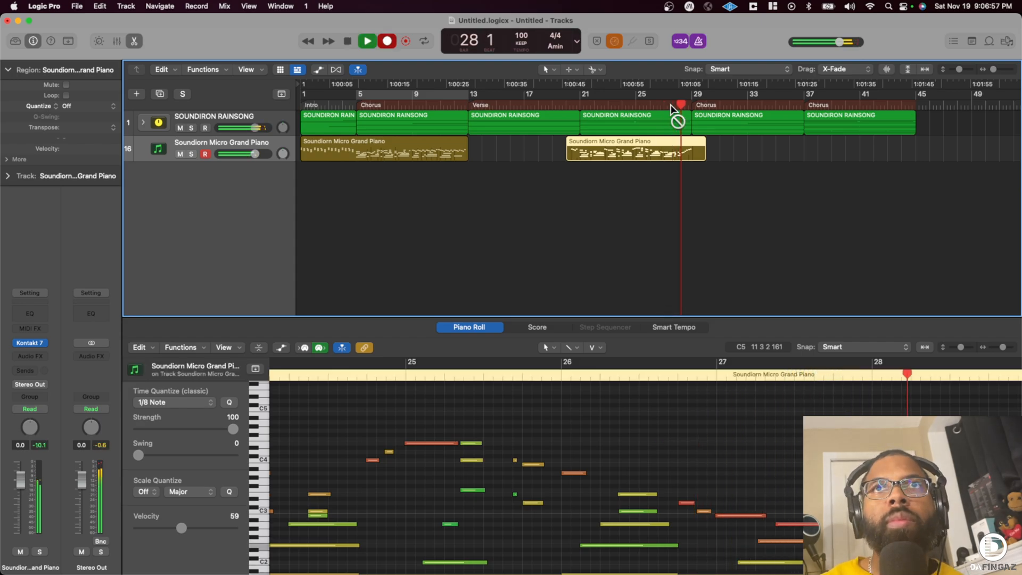
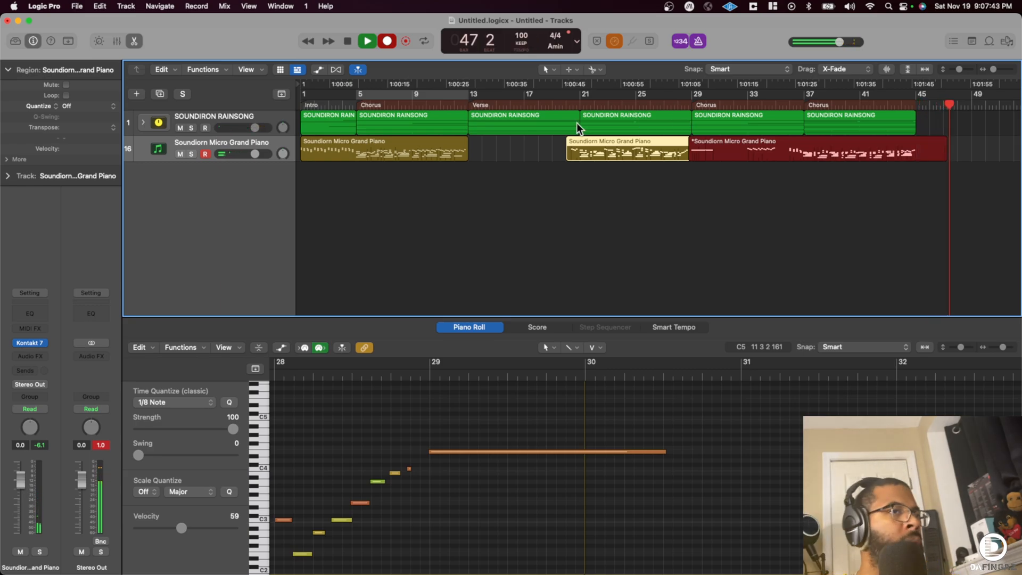
- Stop the piano recording around bar 47 and add another Micro Grand Piano track with the same instrument below it
{"action": "key", "text": "space"}
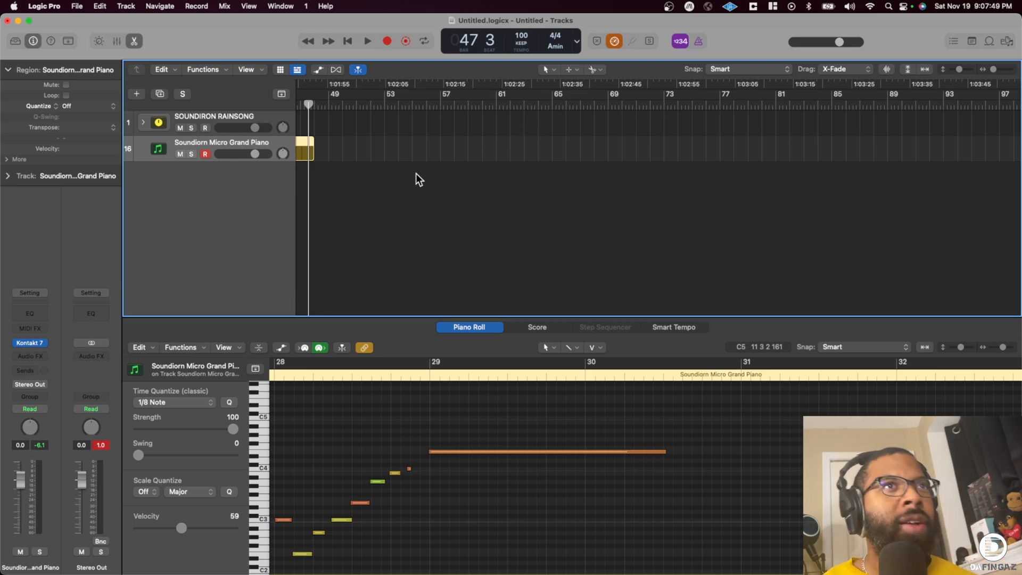
{"action": "scroll", "coordinate": [420, 178], "scroll_direction": "left", "scroll_amount": 5}
{"action": "double_click", "coordinate": [223, 199]}
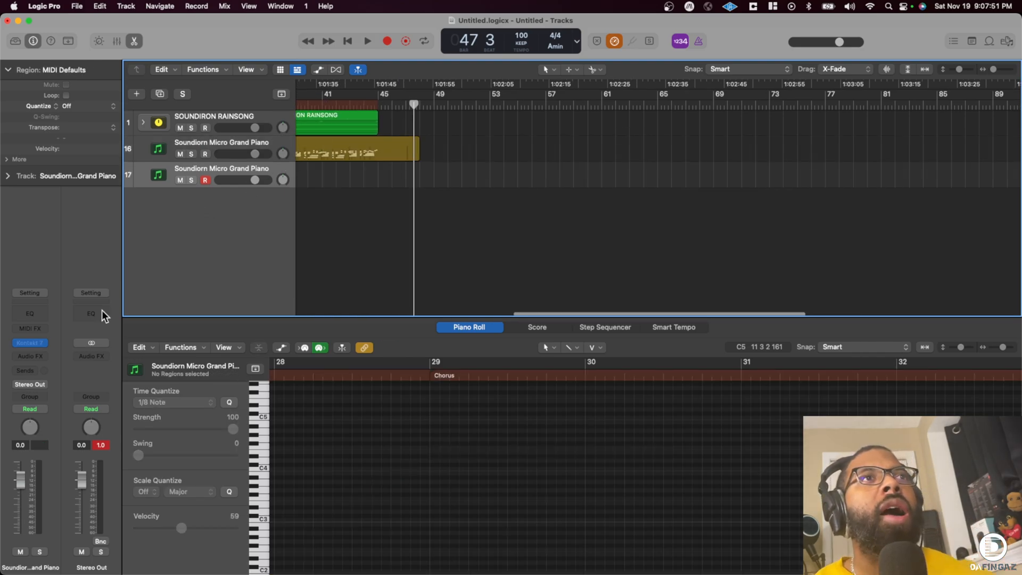
- Open the new track's Kontakt instrument and set Layer 1 to Hyperion Strings from the Orchestral category
{"action": "left_click", "coordinate": [33, 342]}
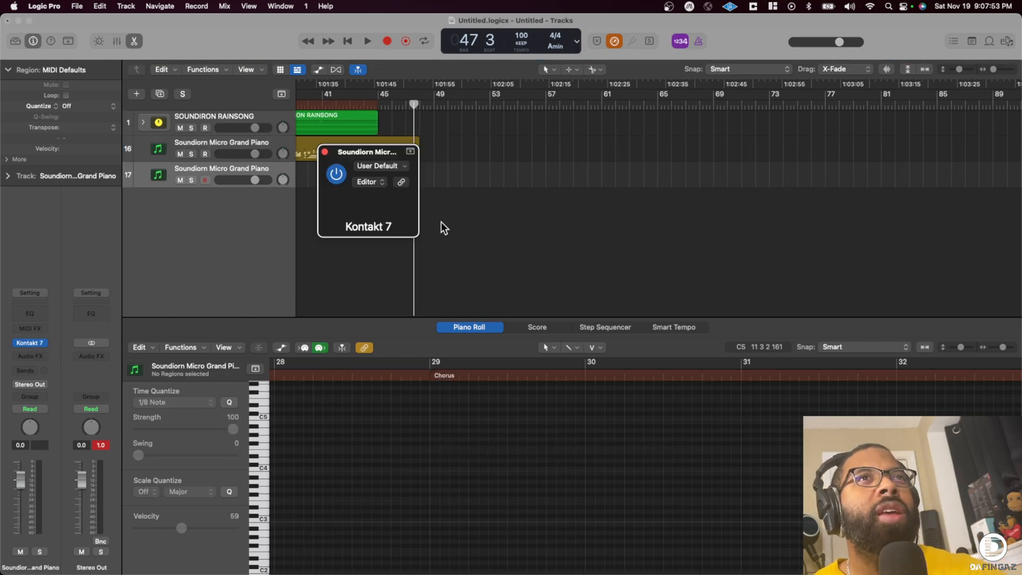
{"action": "left_click_drag", "start_coordinate": [619, 169], "coordinate": [483, 42]}
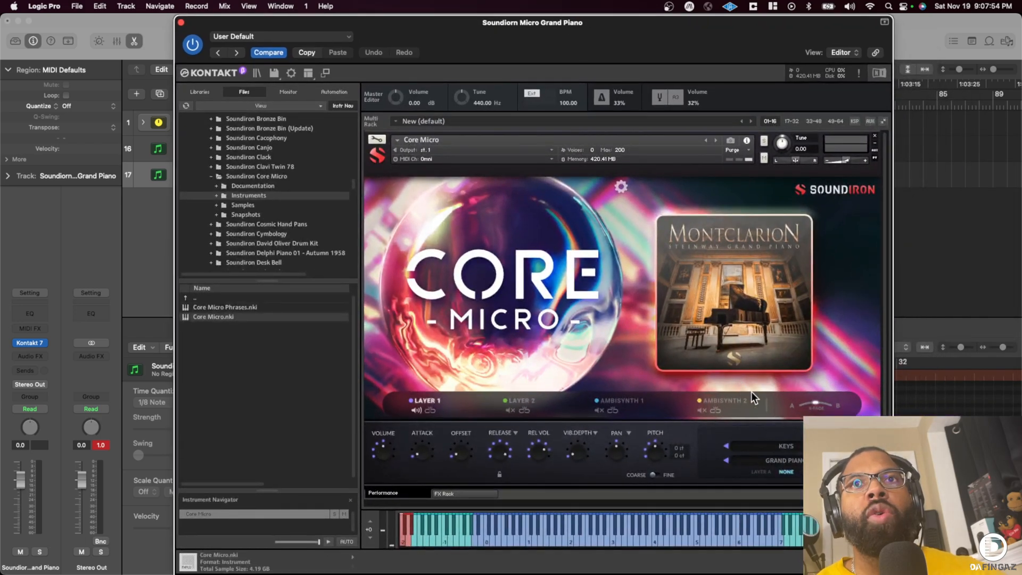
{"action": "left_click", "coordinate": [793, 453]}
{"action": "left_click", "coordinate": [750, 471]}
{"action": "left_click", "coordinate": [774, 448]}
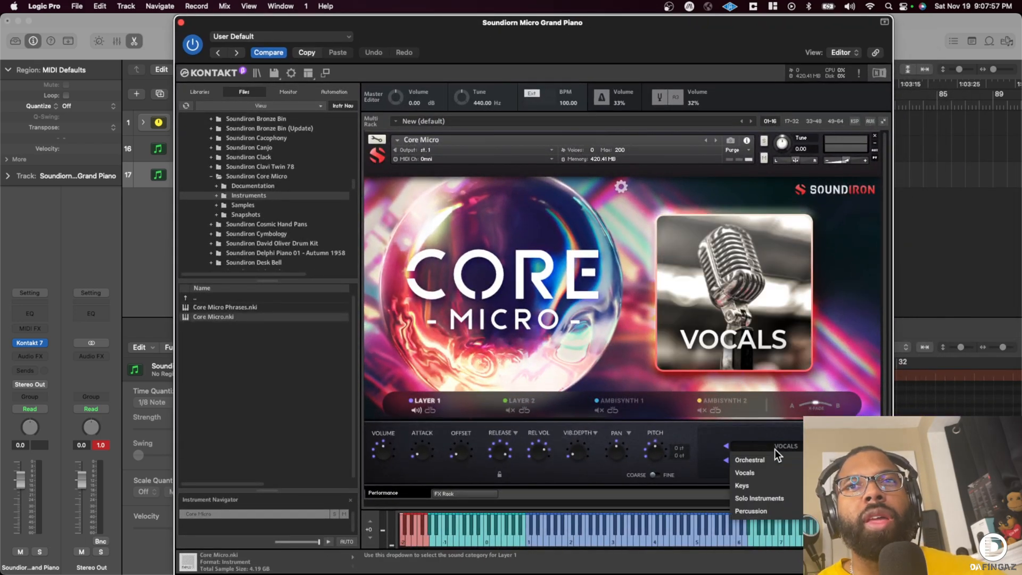
{"action": "left_click", "coordinate": [768, 461]}
{"action": "left_click", "coordinate": [767, 459]}
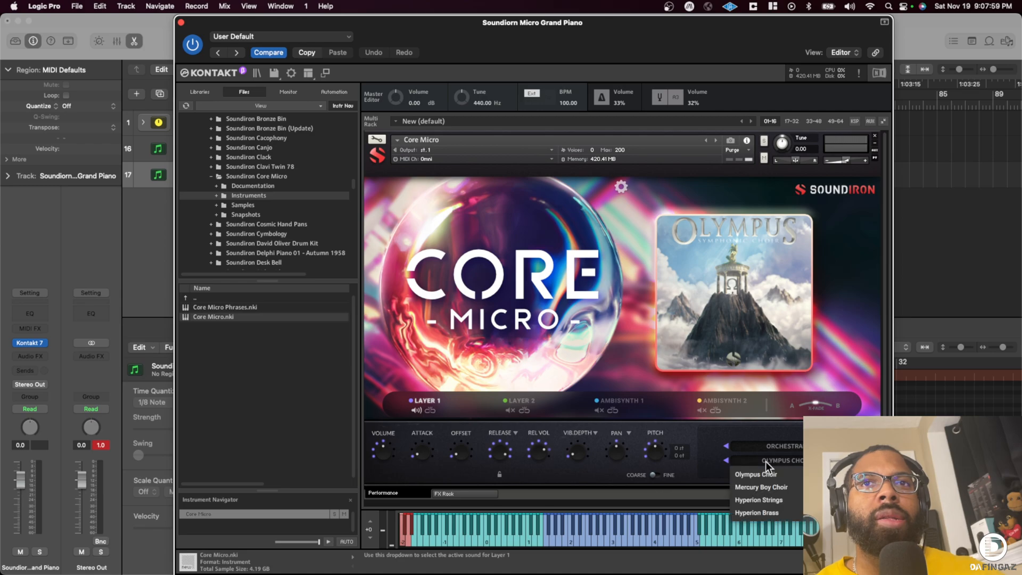
{"action": "left_click", "coordinate": [764, 498]}
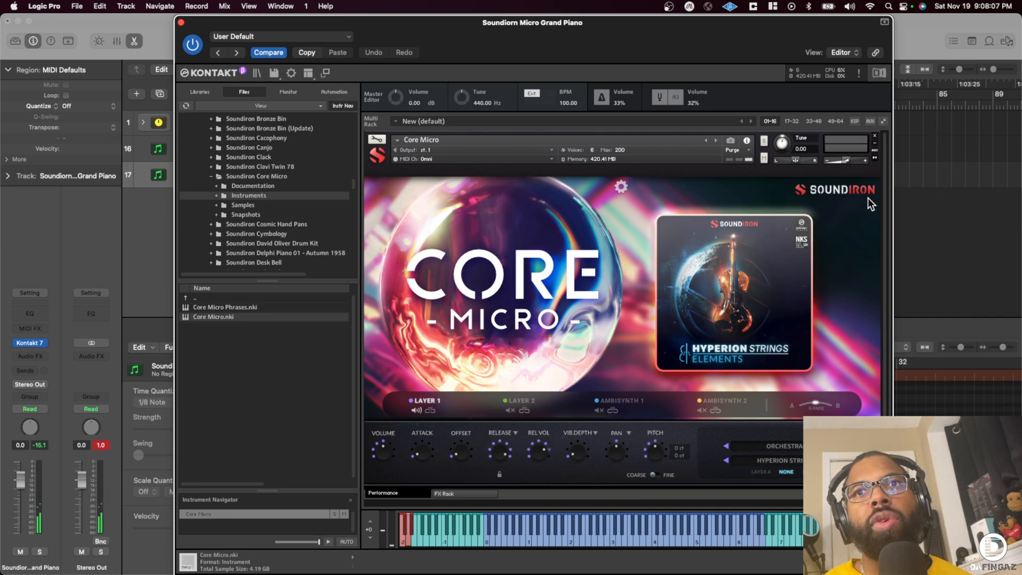
- Assign MIDI CC control to Core Micro's instrument volume and Layer 1's Volume, and try out the range
{"action": "right_click", "coordinate": [840, 160]}
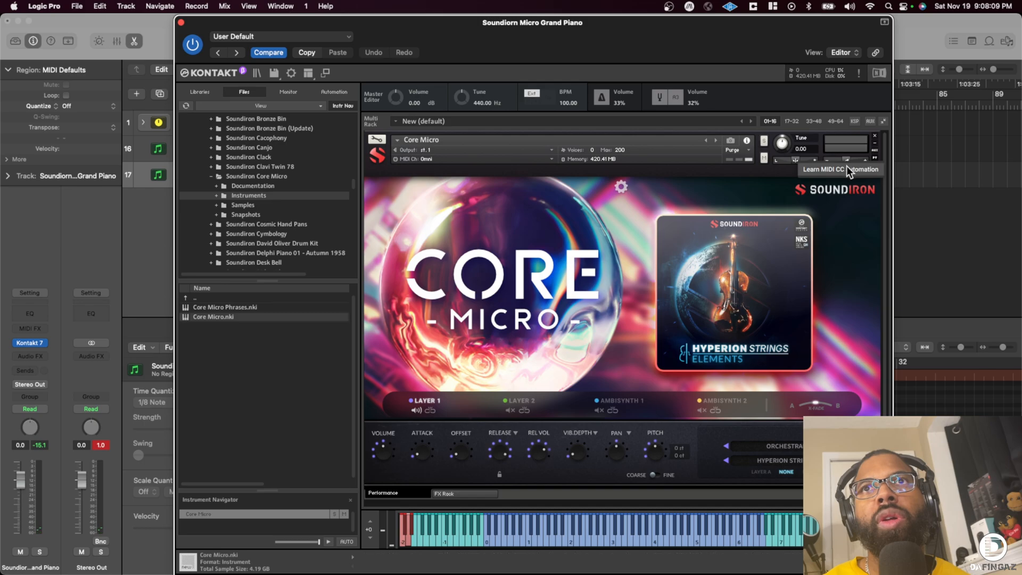
{"action": "left_click", "coordinate": [845, 168]}
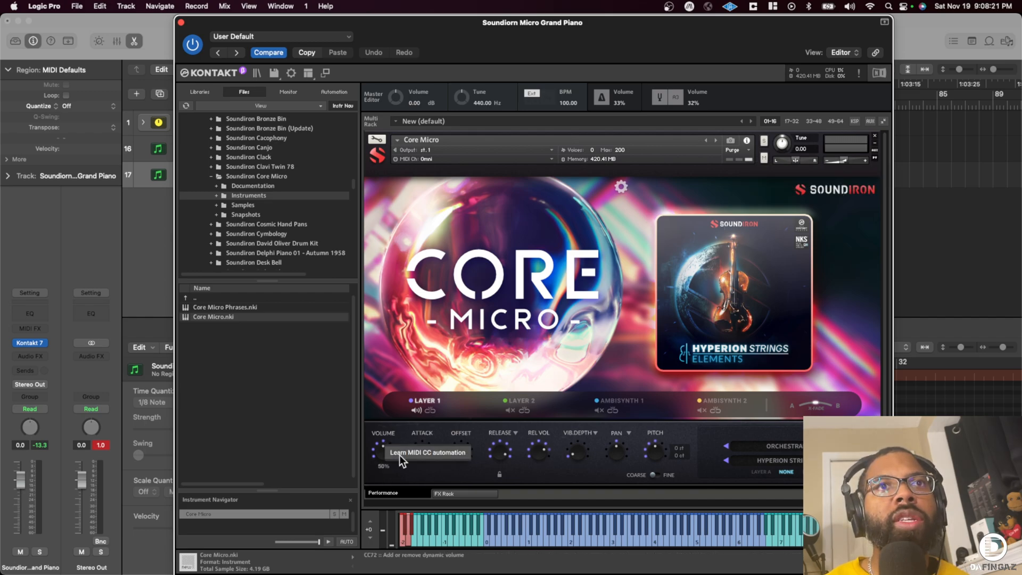
{"action": "scroll", "coordinate": [402, 455], "scroll_direction": "up", "scroll_amount": 6}
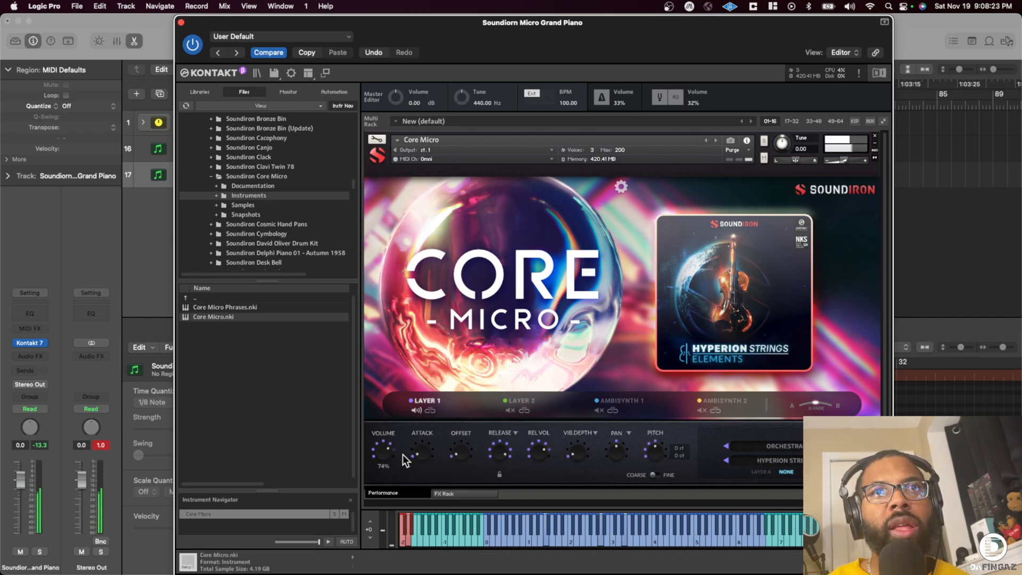
{"action": "scroll", "coordinate": [403, 454], "scroll_direction": "down", "scroll_amount": 6}
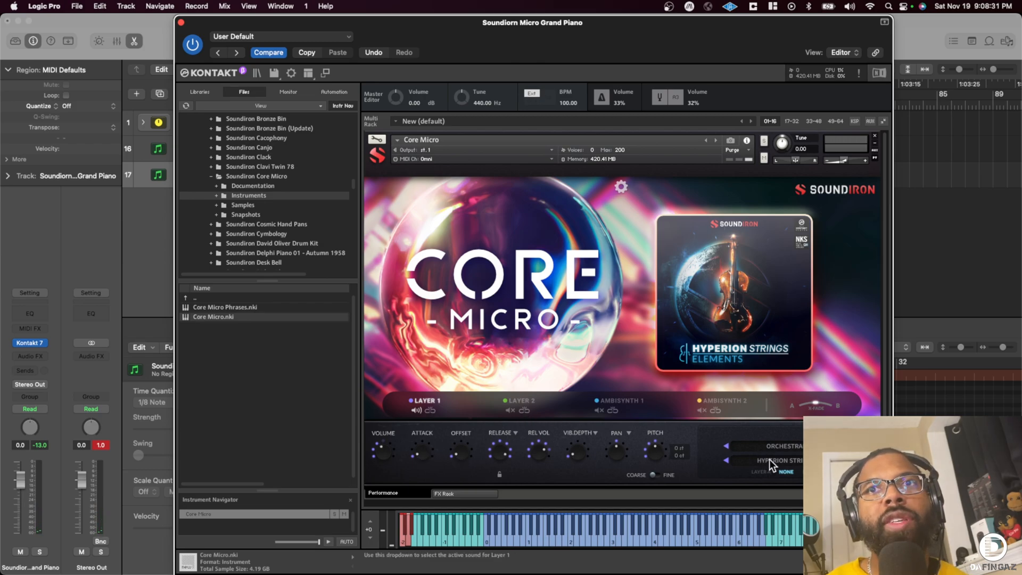
- Try layering AmbiSynth 1 with its Sound Design sound under the strings, adjusting its release volume and checking other sound categories
{"action": "left_click", "coordinate": [617, 400]}
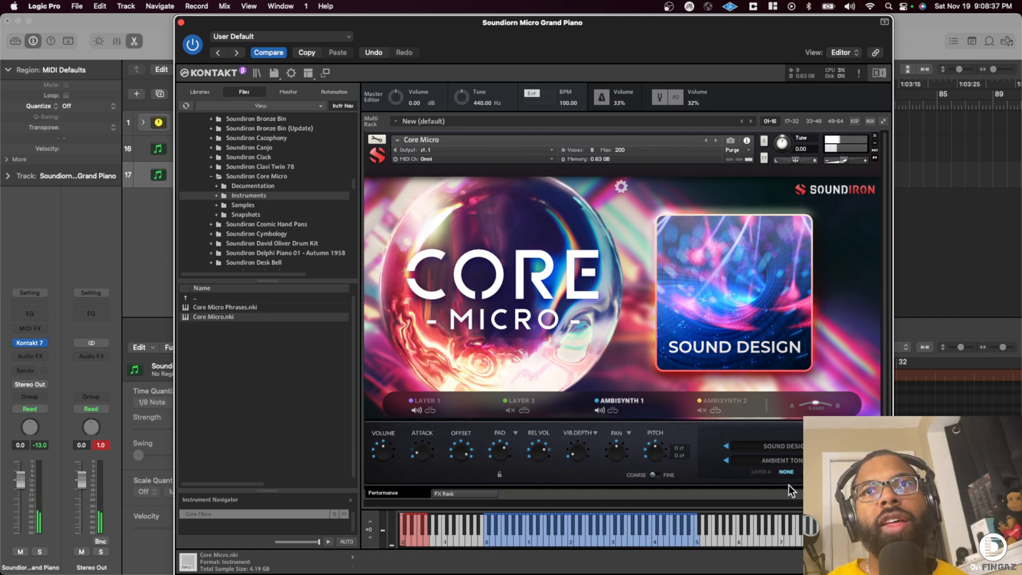
{"action": "left_click_drag", "start_coordinate": [536, 452], "coordinate": [541, 540]}
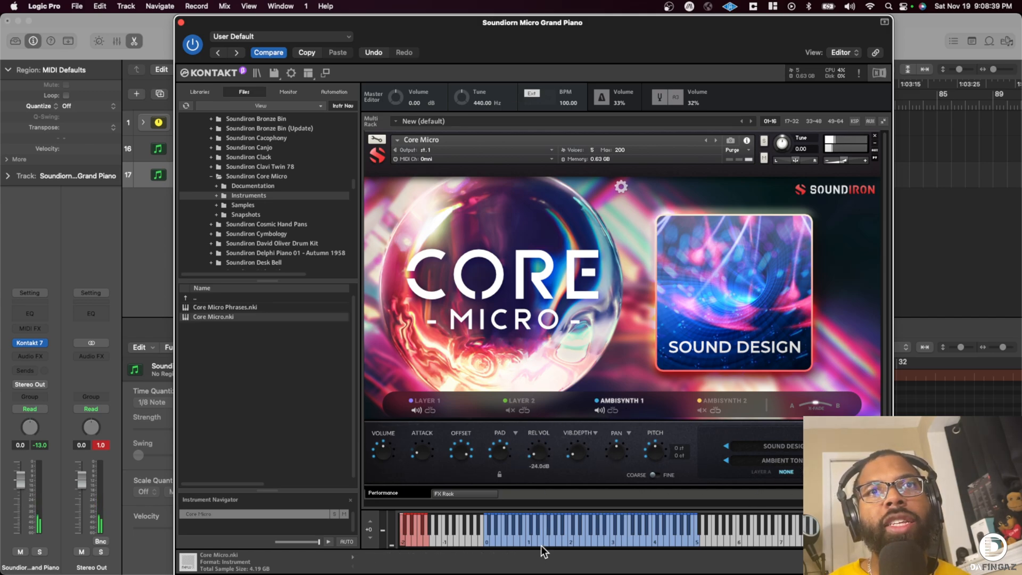
{"action": "left_click_drag", "start_coordinate": [537, 456], "coordinate": [499, 482]}
{"action": "left_click", "coordinate": [794, 458]}
{"action": "left_click", "coordinate": [790, 446]}
{"action": "left_click", "coordinate": [790, 445]}
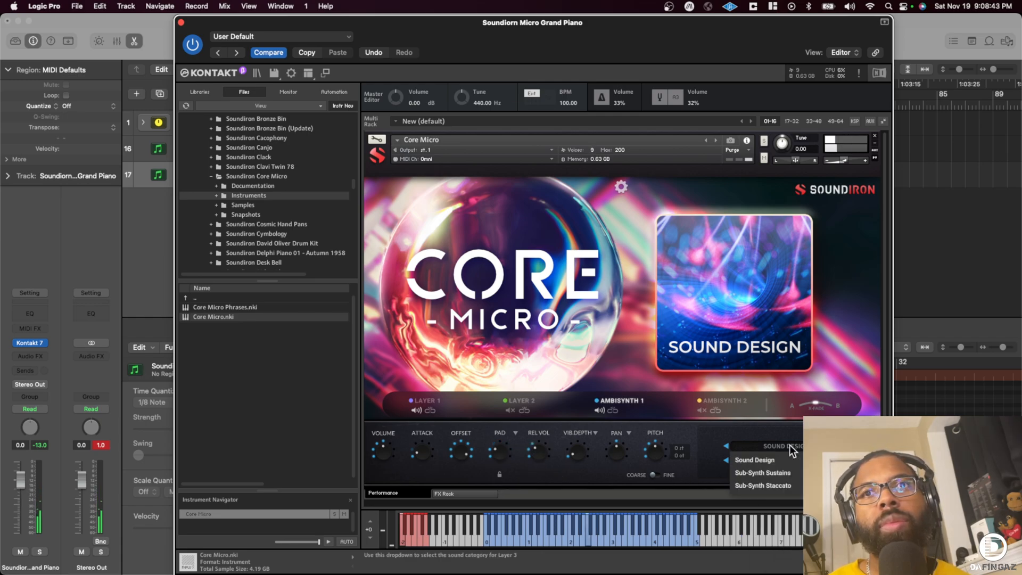
{"action": "left_click", "coordinate": [598, 409]}
- Turn on the convolution reverb in the FX rack and choose Room Large after auditioning Gallery A, Auditorium and Library A
{"action": "left_click", "coordinate": [468, 493]}
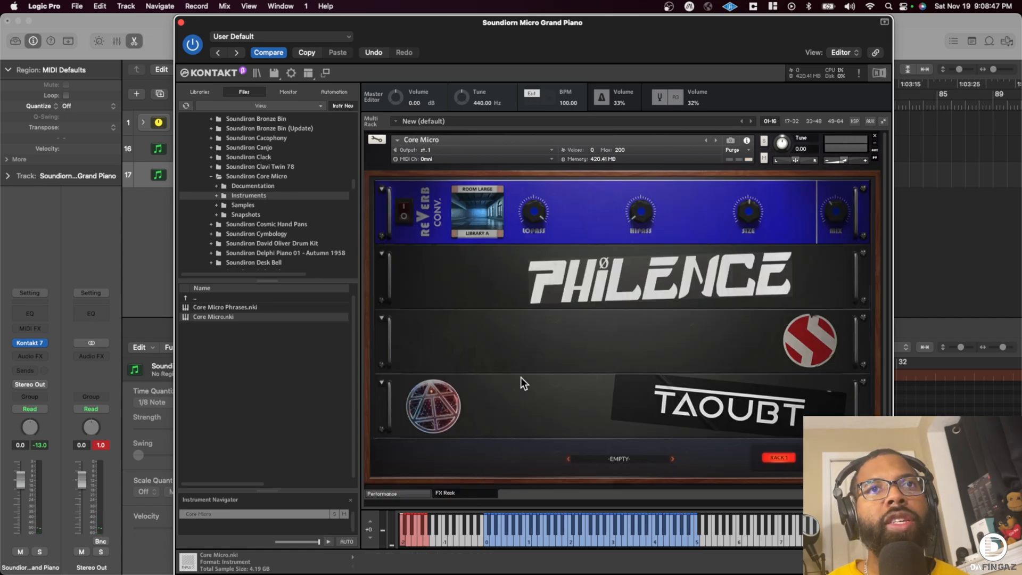
{"action": "left_click", "coordinate": [405, 210]}
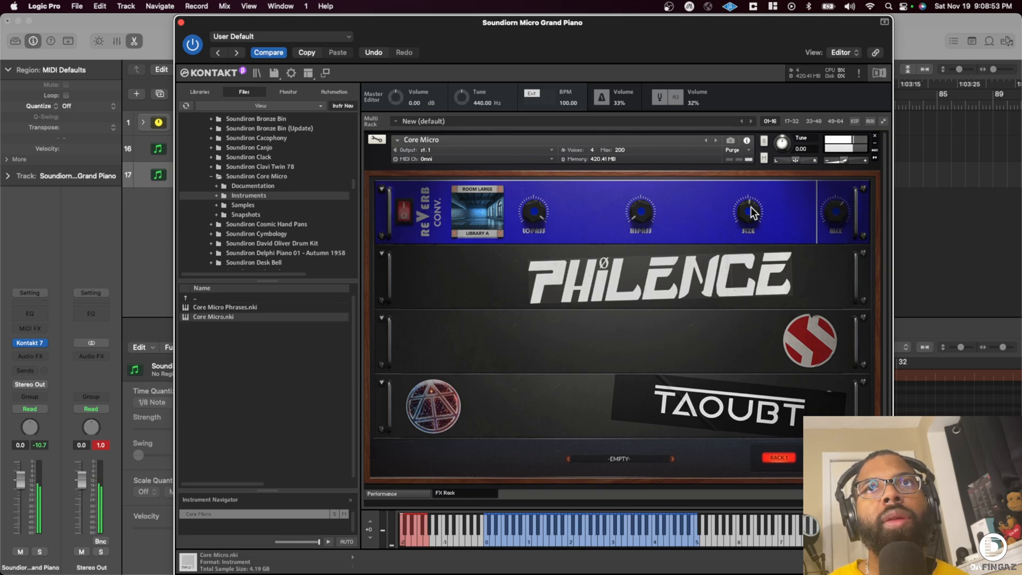
{"action": "left_click", "coordinate": [482, 233]}
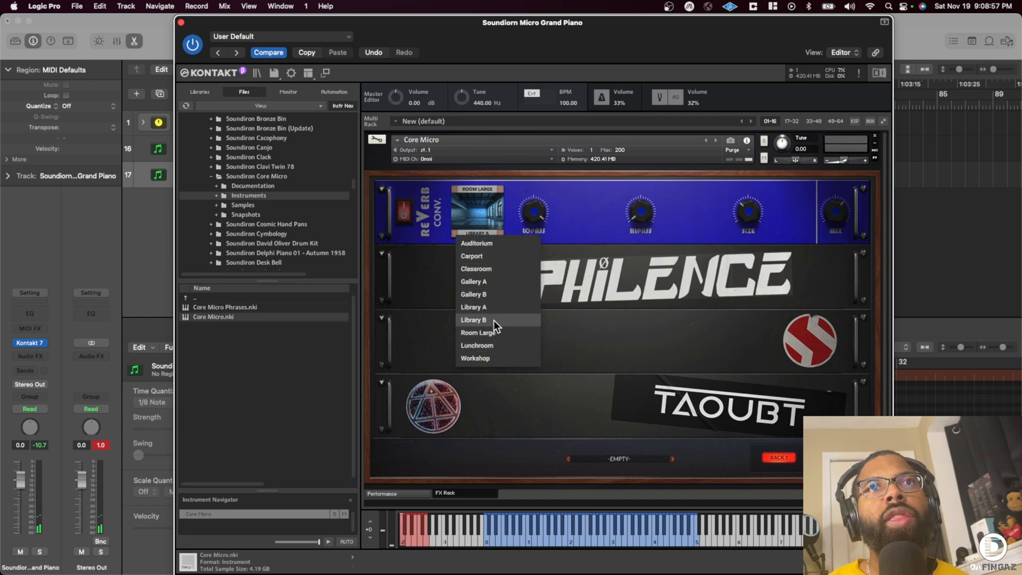
{"action": "left_click", "coordinate": [488, 283]}
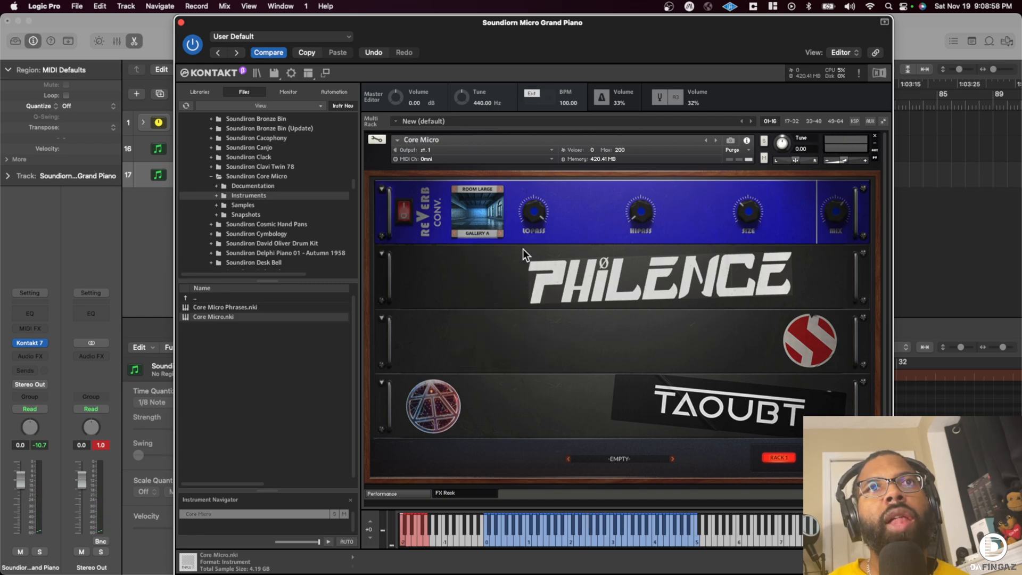
{"action": "left_click", "coordinate": [486, 232]}
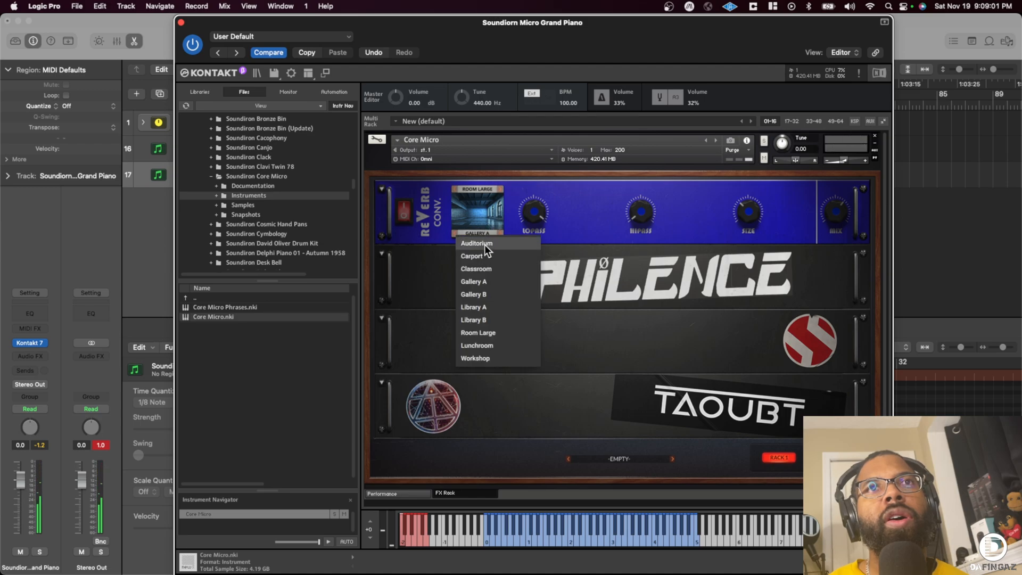
{"action": "left_click", "coordinate": [484, 243]}
{"action": "left_click", "coordinate": [485, 232]}
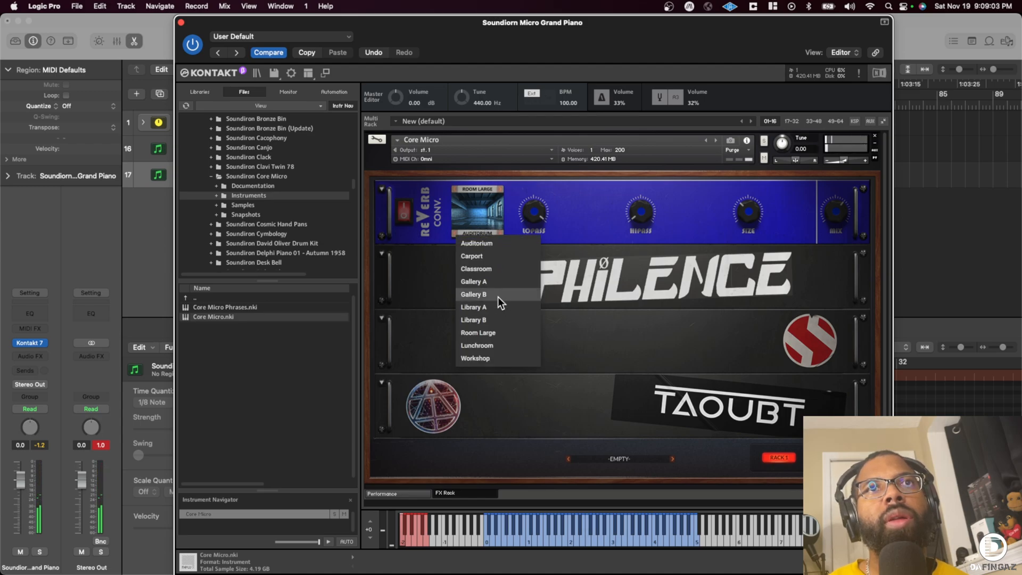
{"action": "left_click", "coordinate": [485, 306]}
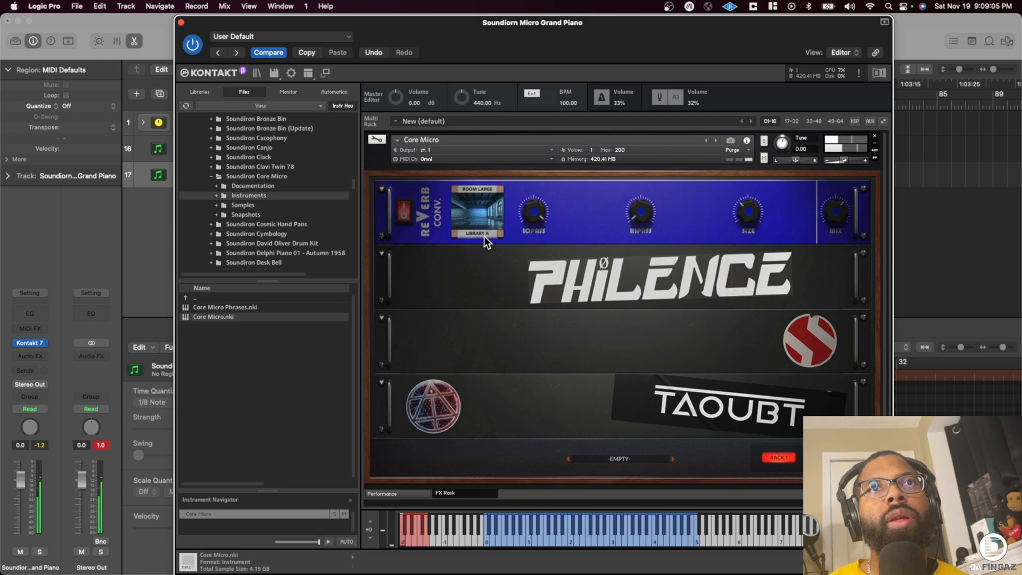
{"action": "left_click", "coordinate": [484, 235]}
{"action": "left_click", "coordinate": [487, 329]}
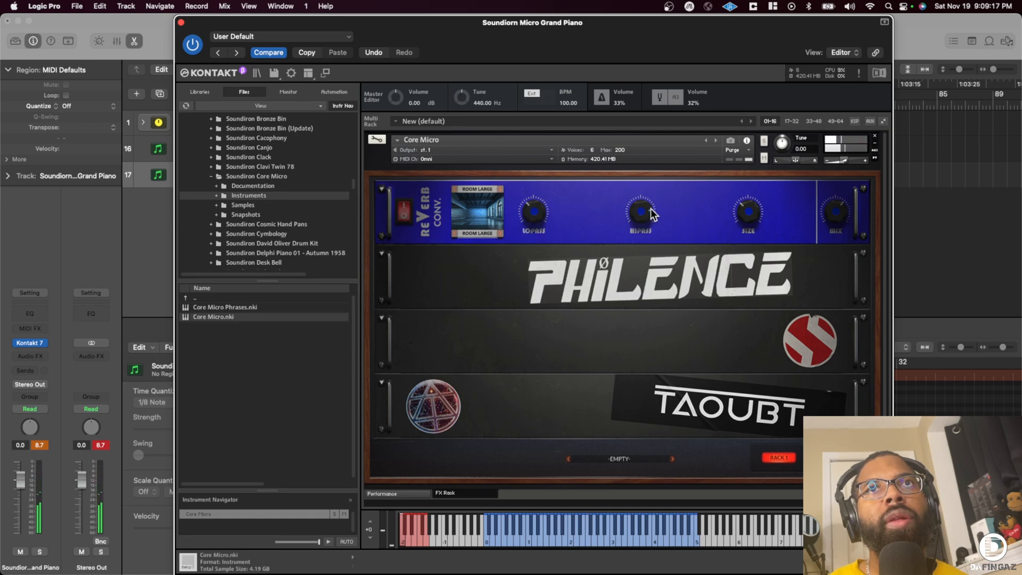
- Adjust the convolution reverb's Lopass and Hipass filters by ear and close the instrument window
{"action": "left_click_drag", "start_coordinate": [541, 194], "coordinate": [554, 186]}
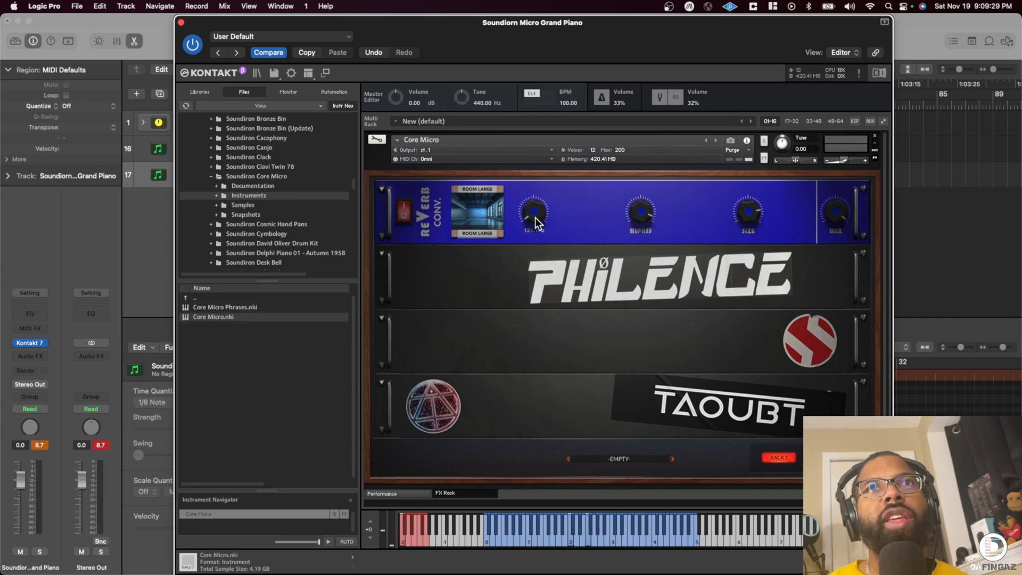
{"action": "left_click_drag", "start_coordinate": [532, 213], "coordinate": [534, 216]}
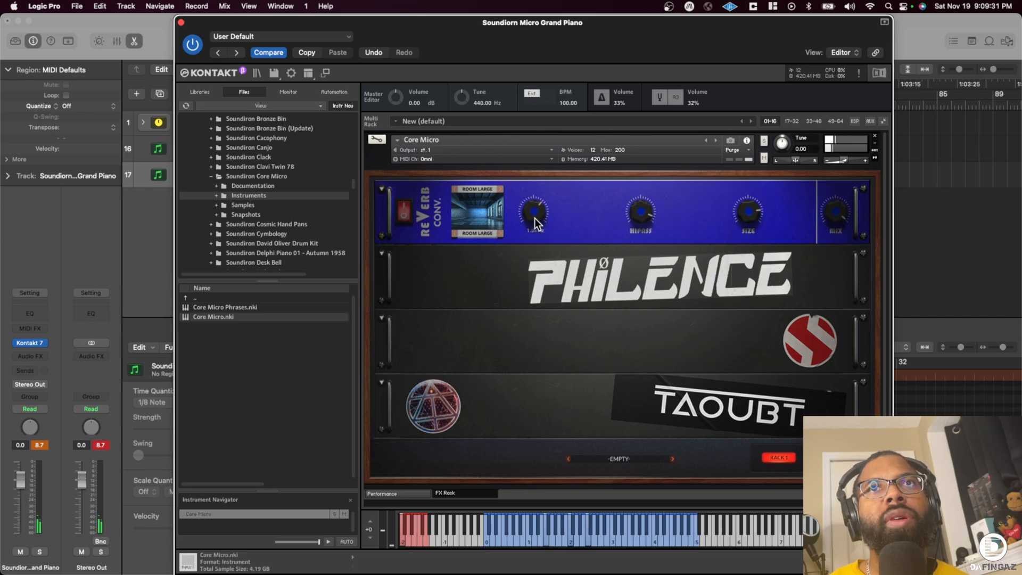
{"action": "left_click_drag", "start_coordinate": [643, 209], "coordinate": [636, 245]}
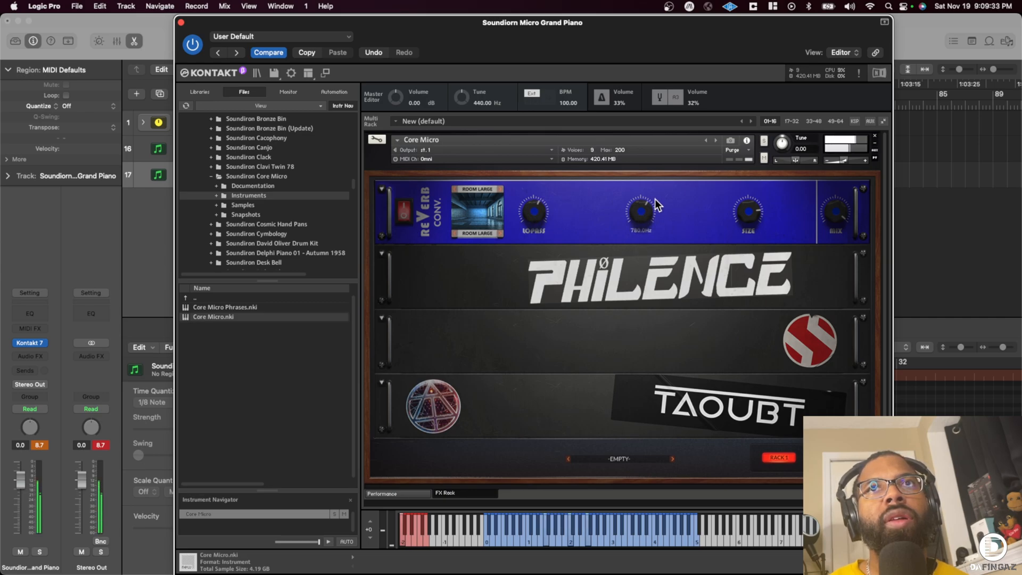
{"action": "left_click_drag", "start_coordinate": [655, 201], "coordinate": [644, 205]}
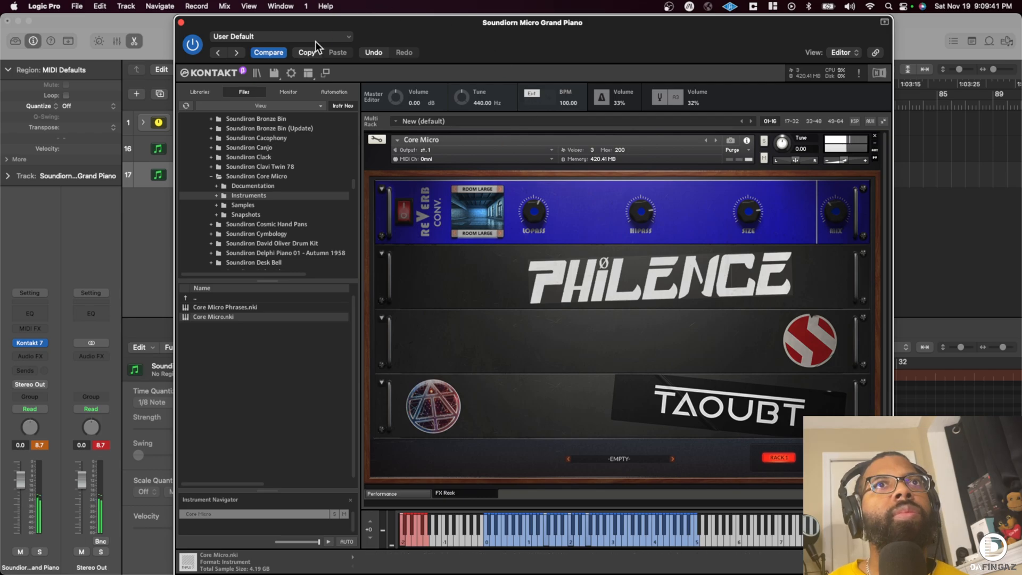
{"action": "left_click", "coordinate": [180, 23]}
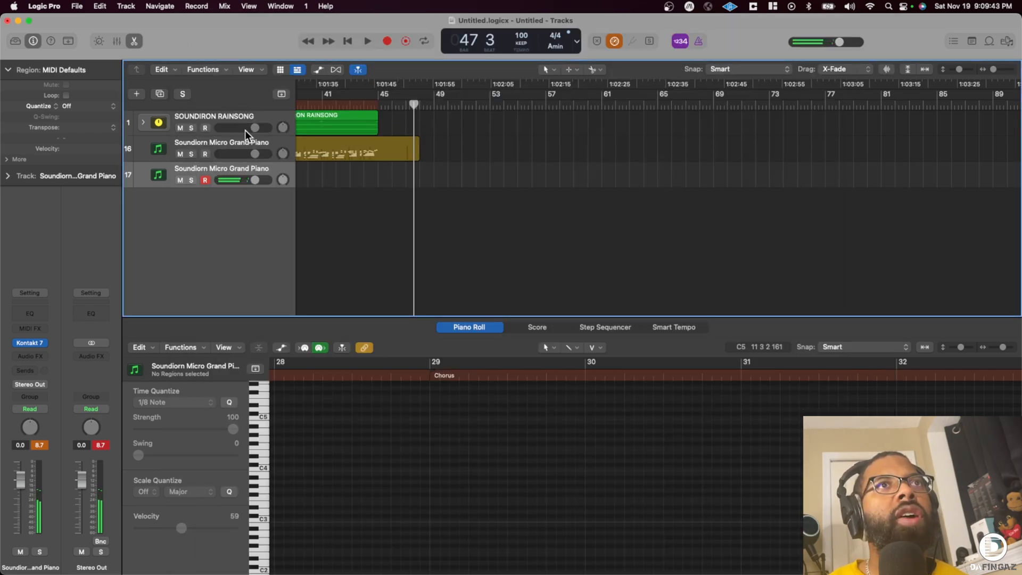
- Rename the new track Soundiorn Micro Strings and return the playhead to the start of the song
{"action": "double_click", "coordinate": [247, 168]}
{"action": "key", "text": "Right"}
{"action": "key", "text": "BackSpace"}
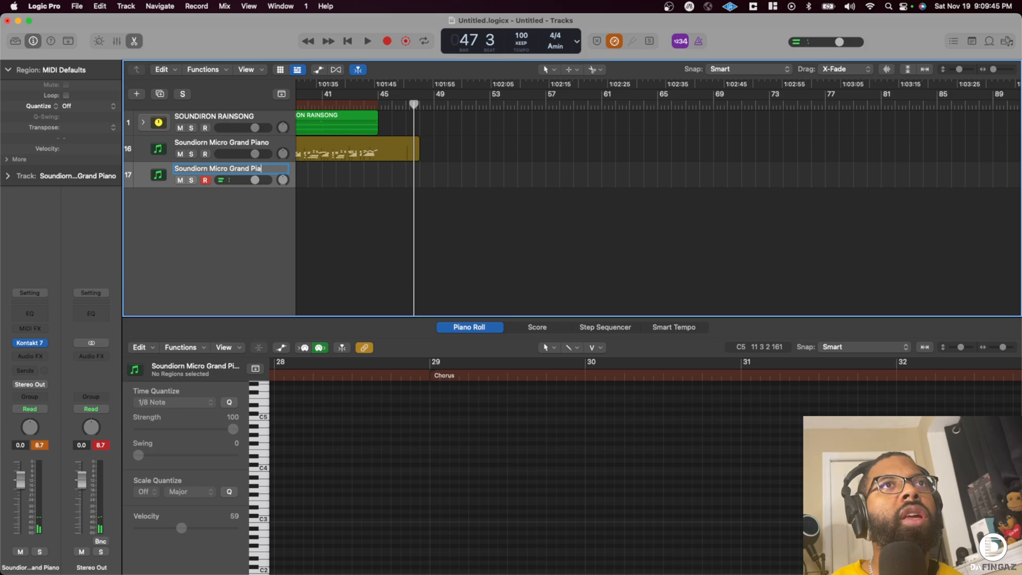
{"action": "type", "text": "Strings"}
{"action": "key", "text": "Return"}
{"action": "key", "text": "Return"}
{"action": "key", "text": "r"}
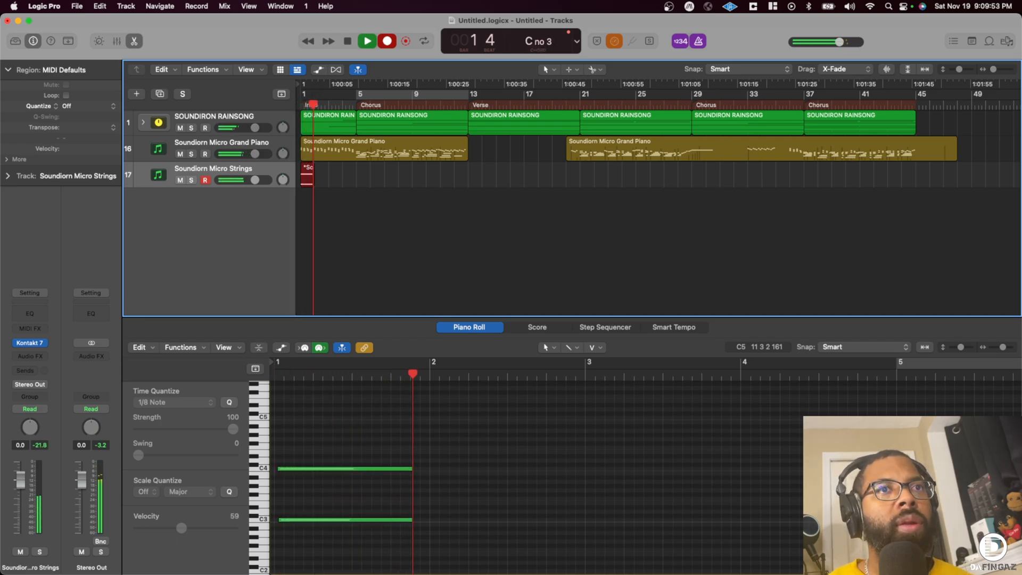
{"action": "key", "text": "space"}
{"action": "key", "text": "super+z"}
- Record a strings part on the Micro Strings track from bar 1 to around bar 13
{"action": "key", "text": "r"}
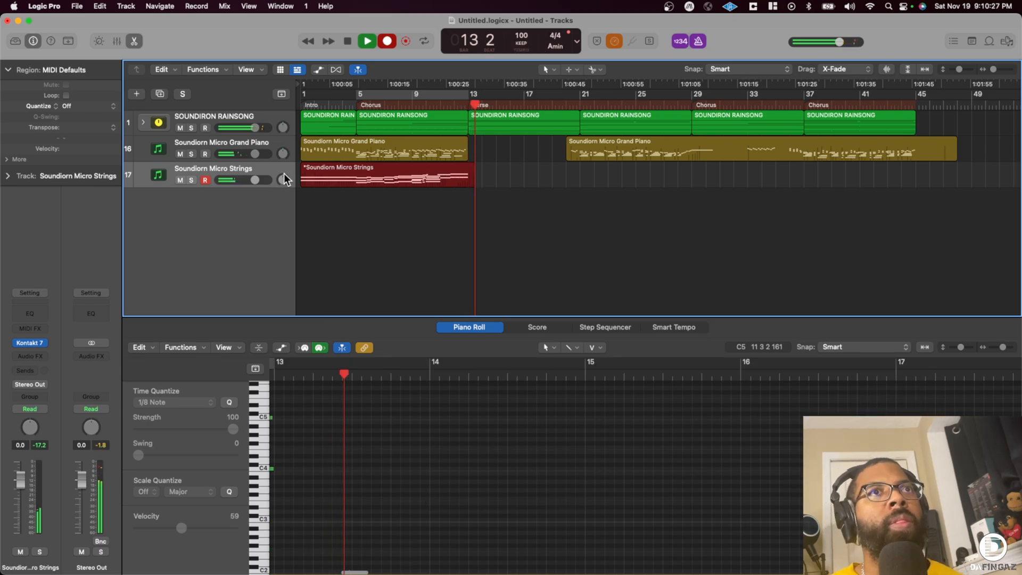
{"action": "key", "text": "space"}
- Add a send to Bus 2 on the Micro Strings track
{"action": "left_click", "coordinate": [16, 383]}
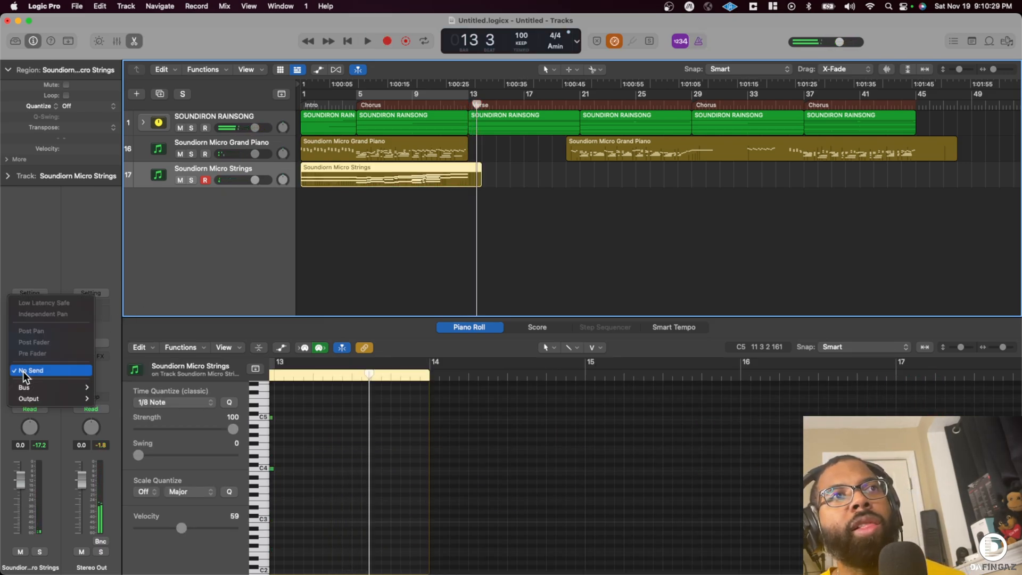
{"action": "mouse_move", "coordinate": [53, 387]}
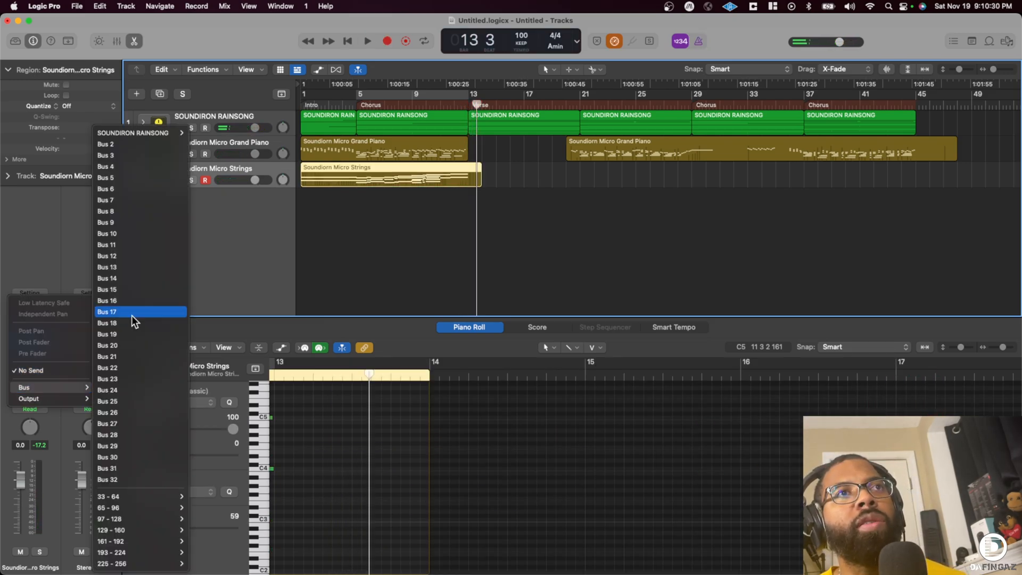
{"action": "left_click", "coordinate": [154, 143]}
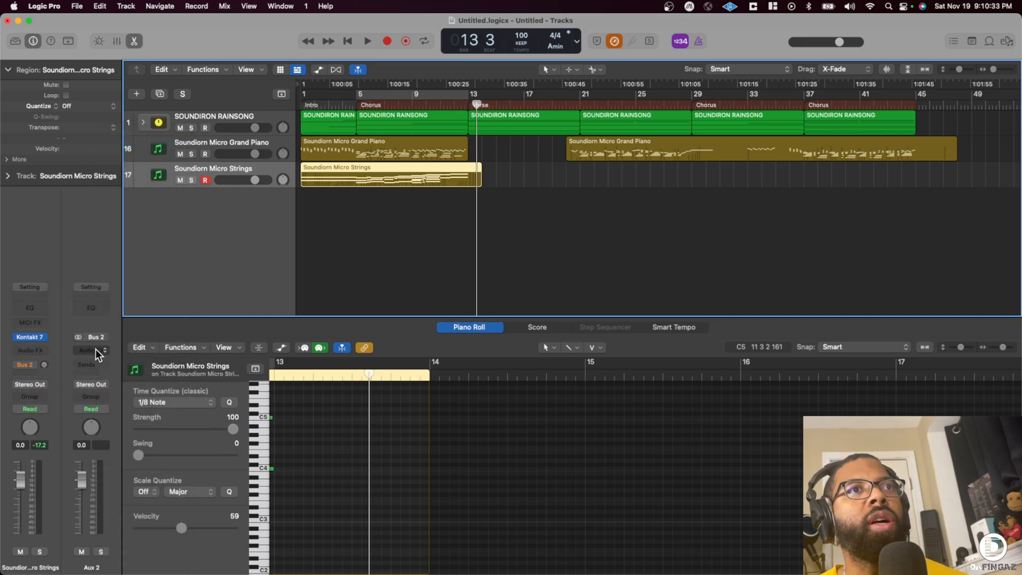
- Insert the Space Designer reverb as an audio effect on the Aux 2 channel
{"action": "left_click", "coordinate": [94, 349]}
{"action": "left_click", "coordinate": [98, 335]}
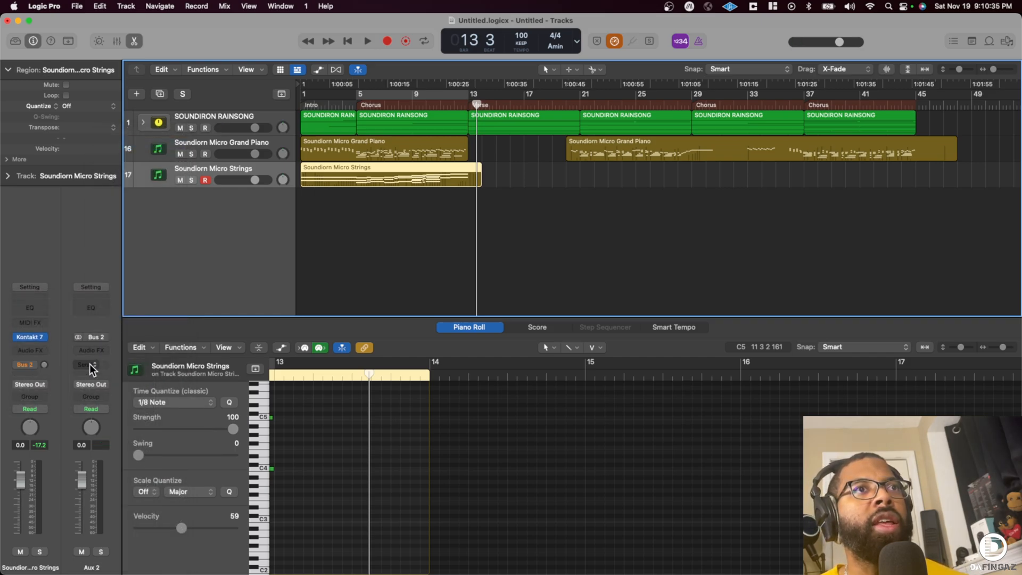
{"action": "left_click", "coordinate": [89, 351]}
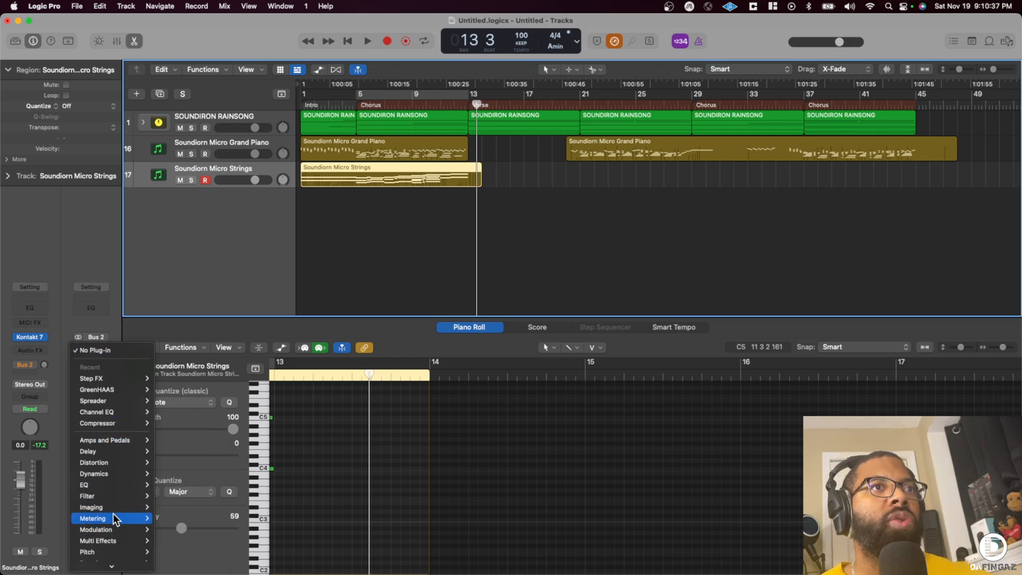
{"action": "mouse_move", "coordinate": [109, 564]}
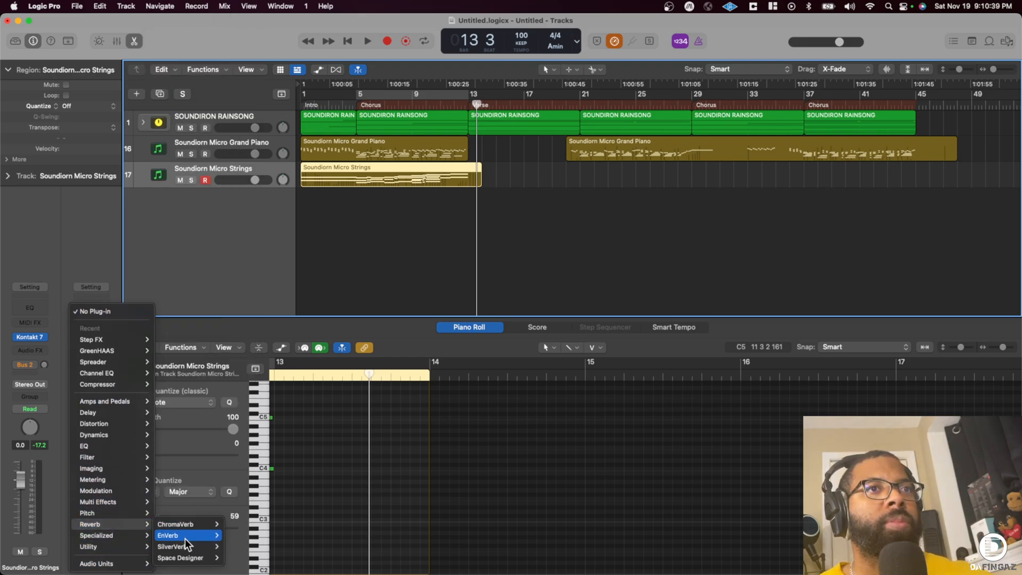
{"action": "left_click", "coordinate": [245, 558]}
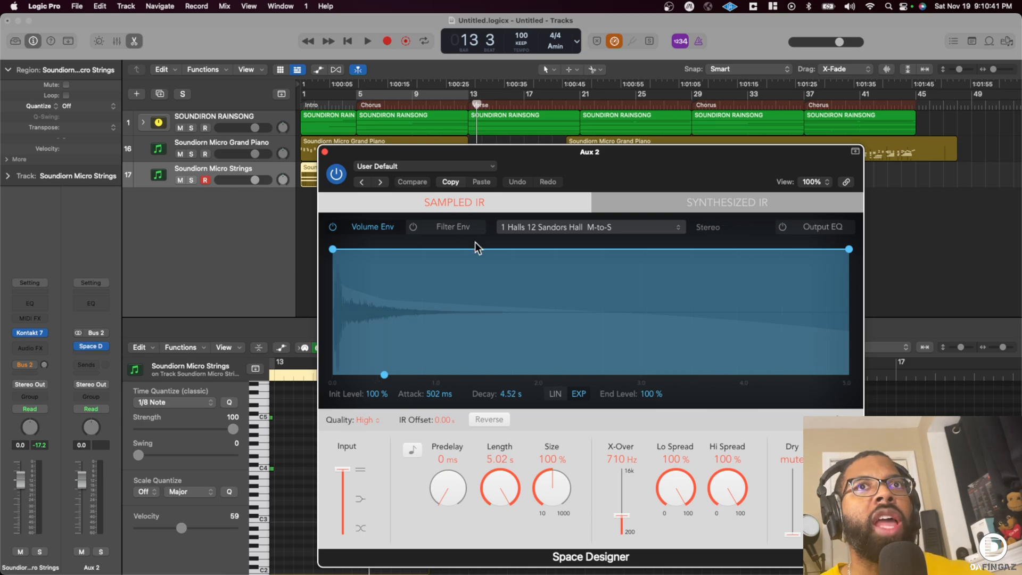
- Browse Space Designer's BG Lexicon 480L and Bricasti M7 hall presets, keep the default, and close the reverb window
{"action": "left_click", "coordinate": [471, 167]}
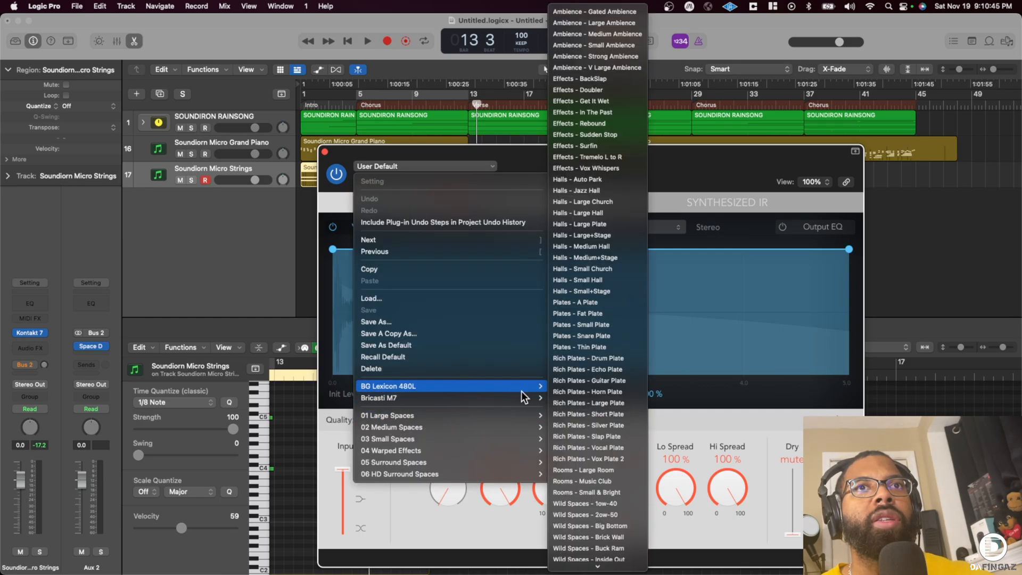
{"action": "mouse_move", "coordinate": [526, 395]}
{"action": "mouse_move", "coordinate": [571, 421]}
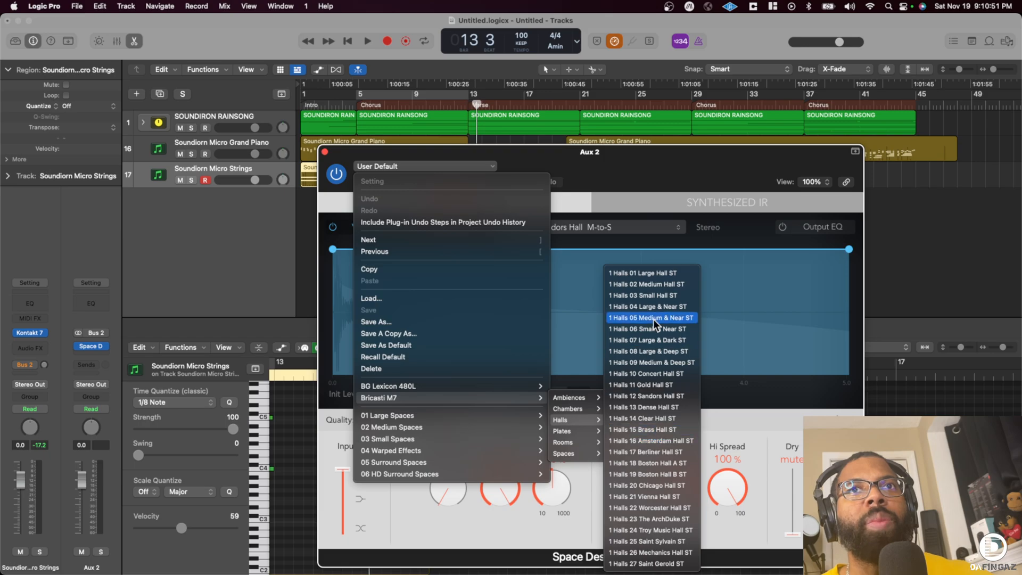
{"action": "mouse_move", "coordinate": [452, 385]}
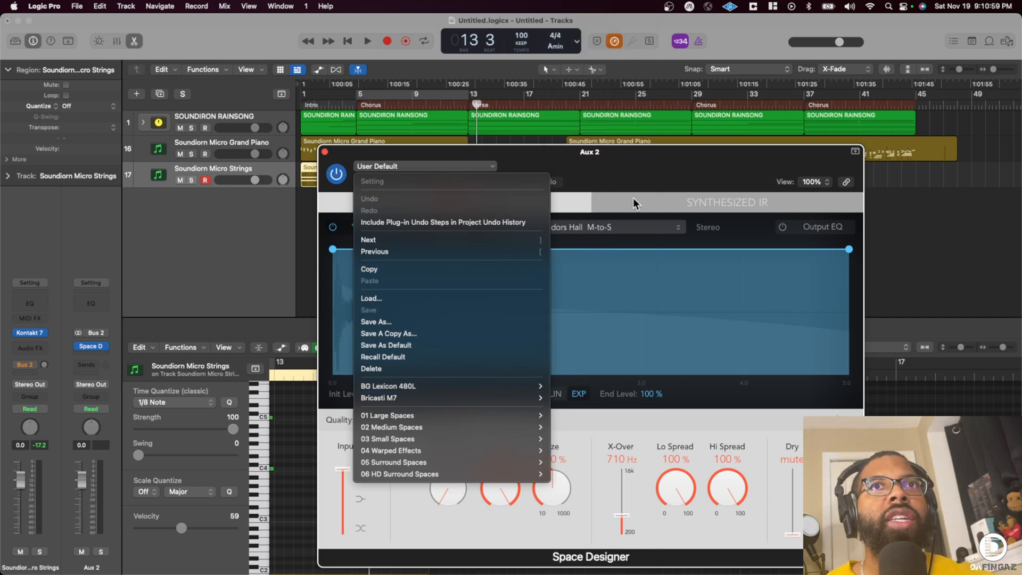
{"action": "left_click", "coordinate": [633, 198]}
{"action": "left_click", "coordinate": [325, 153]}
- Balance the mix during playback: raise the strings' Bus 2 send, lower Micro Strings to -4.2 dB, and raise the Rainsong stack slightly
{"action": "key", "text": "space"}
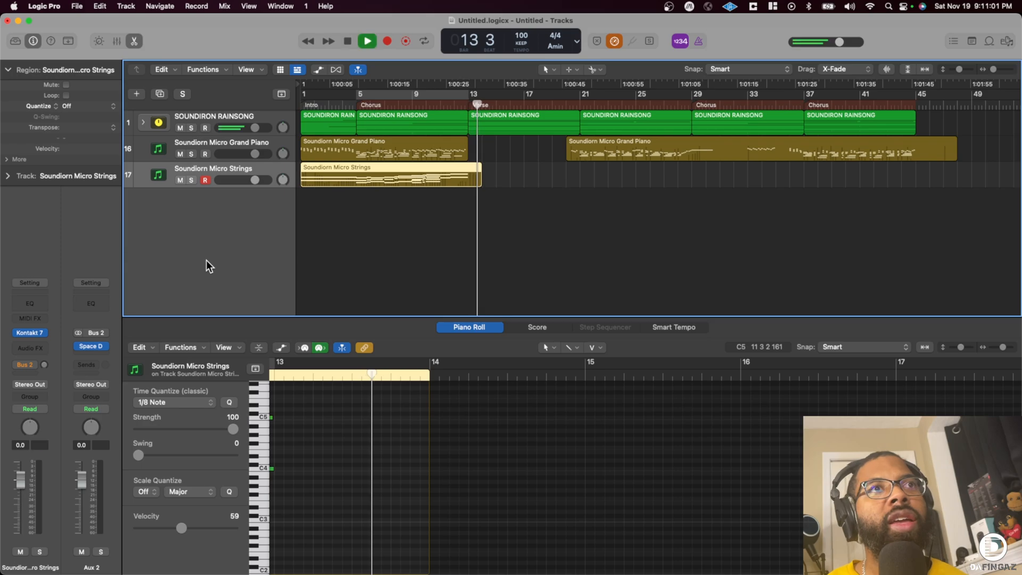
{"action": "key", "text": "space"}
{"action": "key", "text": "space"}
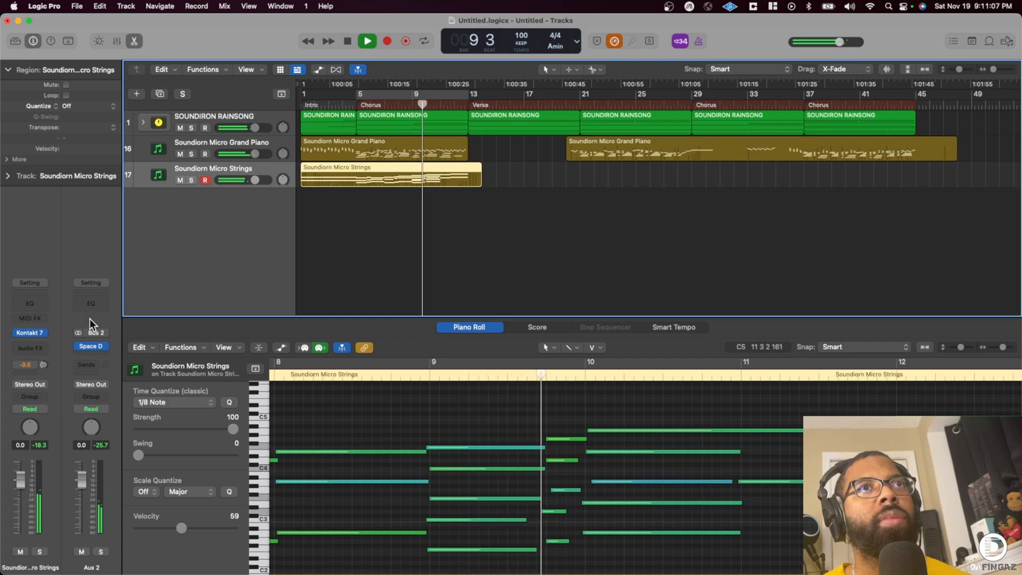
{"action": "left_click_drag", "start_coordinate": [255, 180], "coordinate": [248, 180]}
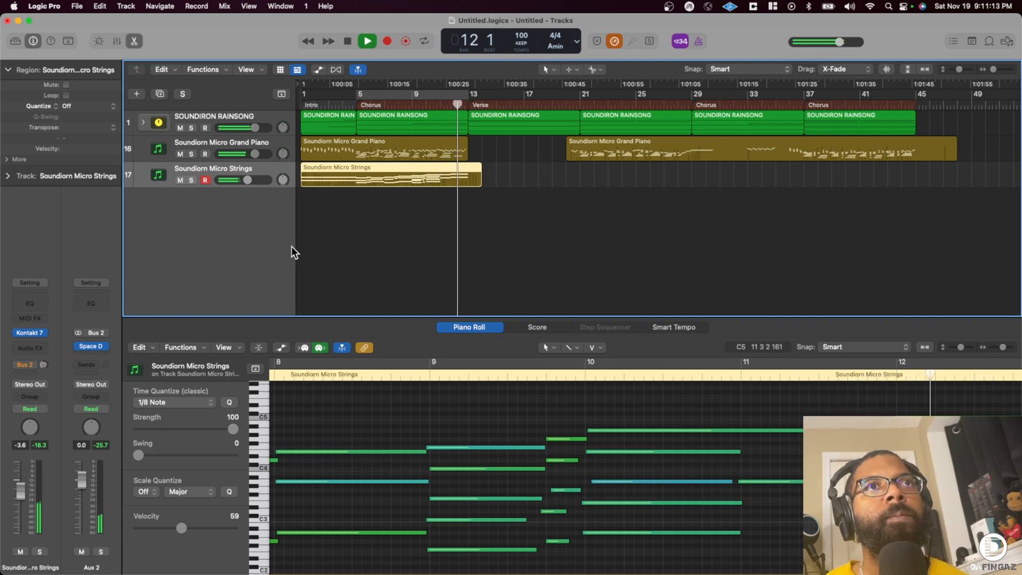
{"action": "left_click_drag", "start_coordinate": [248, 180], "coordinate": [237, 178]}
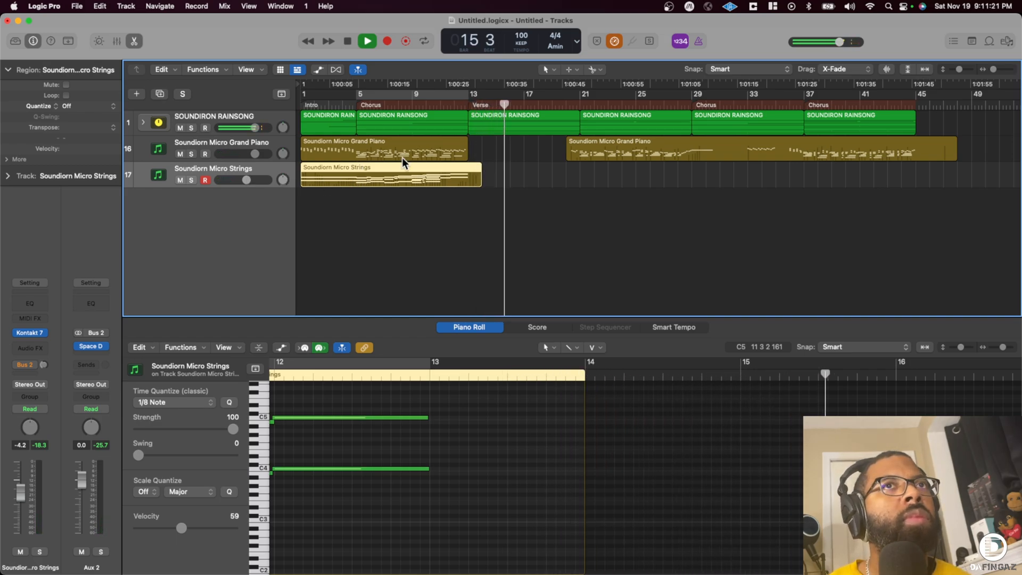
{"action": "left_click_drag", "start_coordinate": [255, 128], "coordinate": [256, 128]}
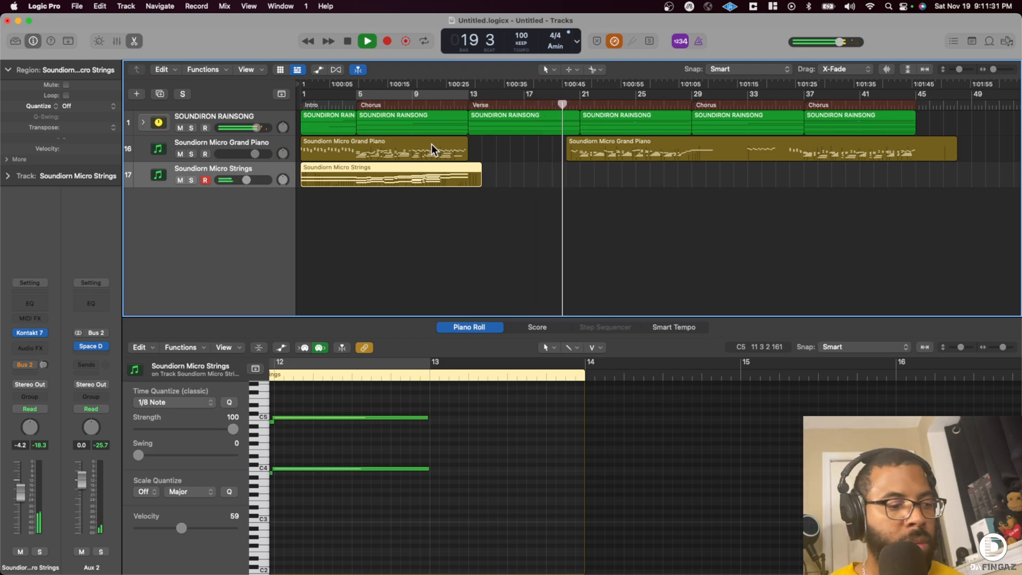
- Record a second strings part on the Micro Strings track from around bar 20 to bar 45
{"action": "key", "text": "r"}
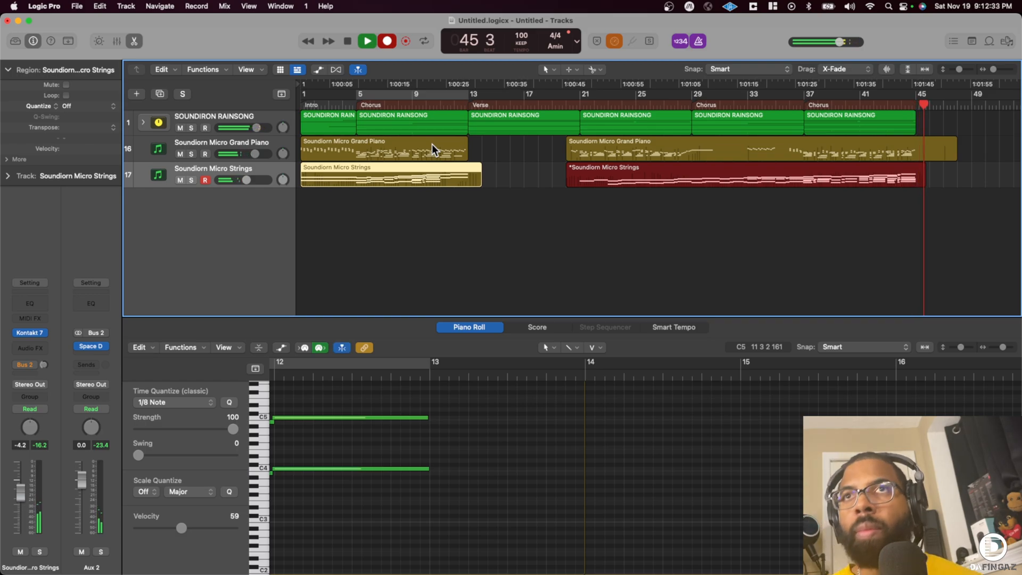
{"action": "key", "text": "space"}
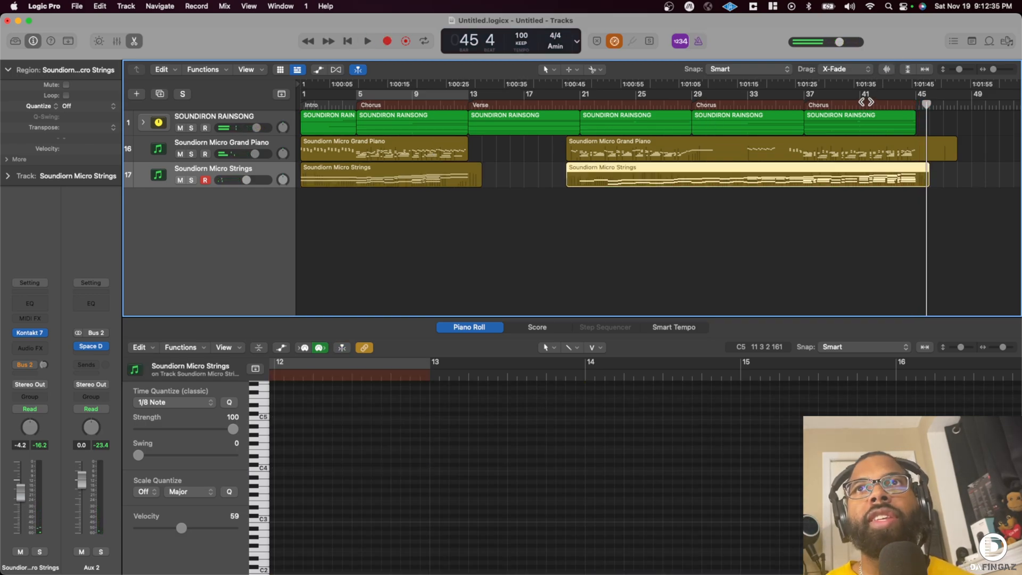
- Play the new strings region from bar 41 and delete the very short stray note near C5 late in bar 43
{"action": "left_click", "coordinate": [856, 99]}
{"action": "key", "text": "space"}
{"action": "left_click_drag", "start_coordinate": [993, 69], "coordinate": [996, 69]}
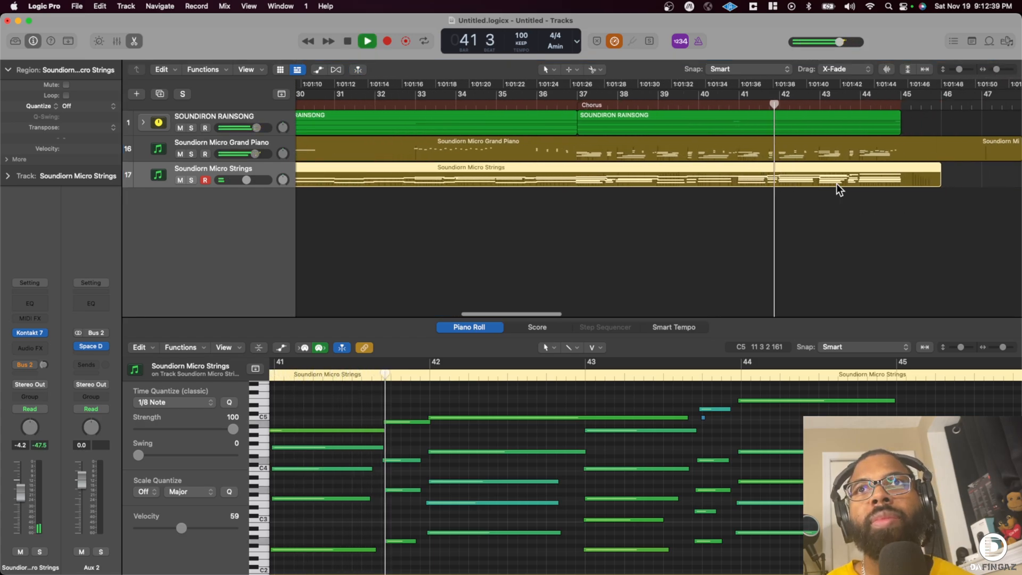
{"action": "key", "text": "e"}
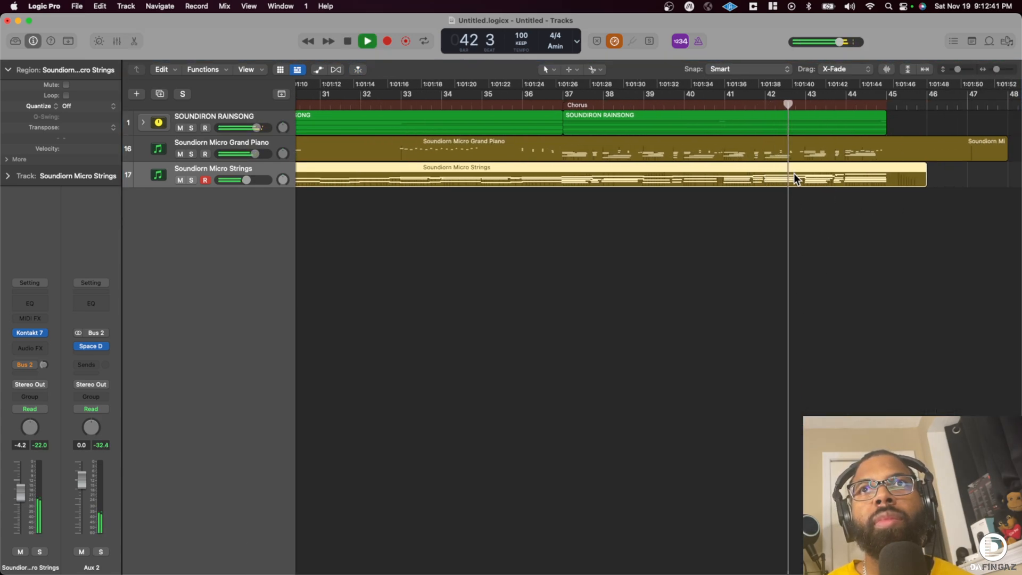
{"action": "key", "text": "e"}
{"action": "key", "text": "space"}
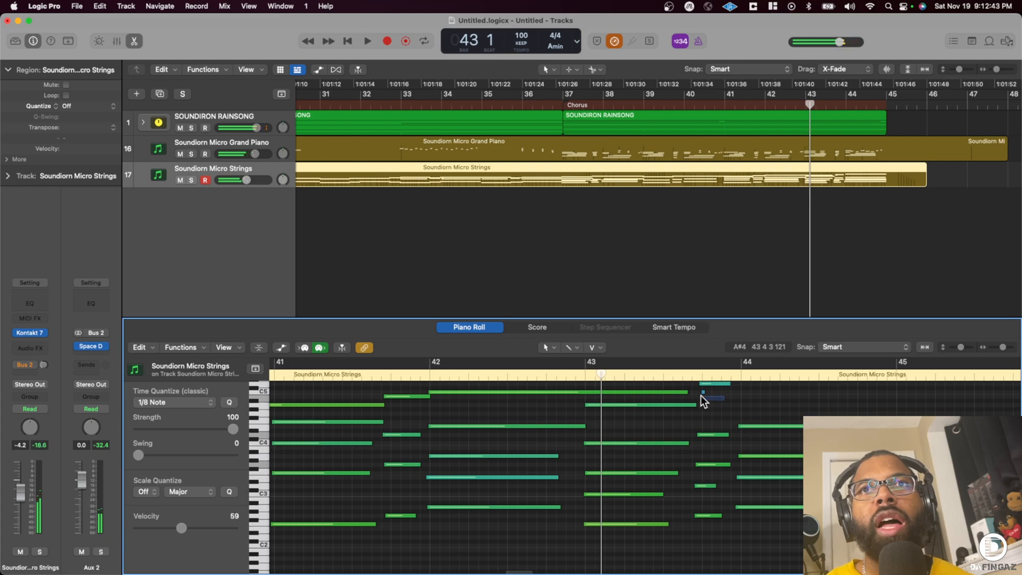
{"action": "left_click_drag", "start_coordinate": [700, 394], "coordinate": [699, 393]}
{"action": "key", "text": "Delete"}
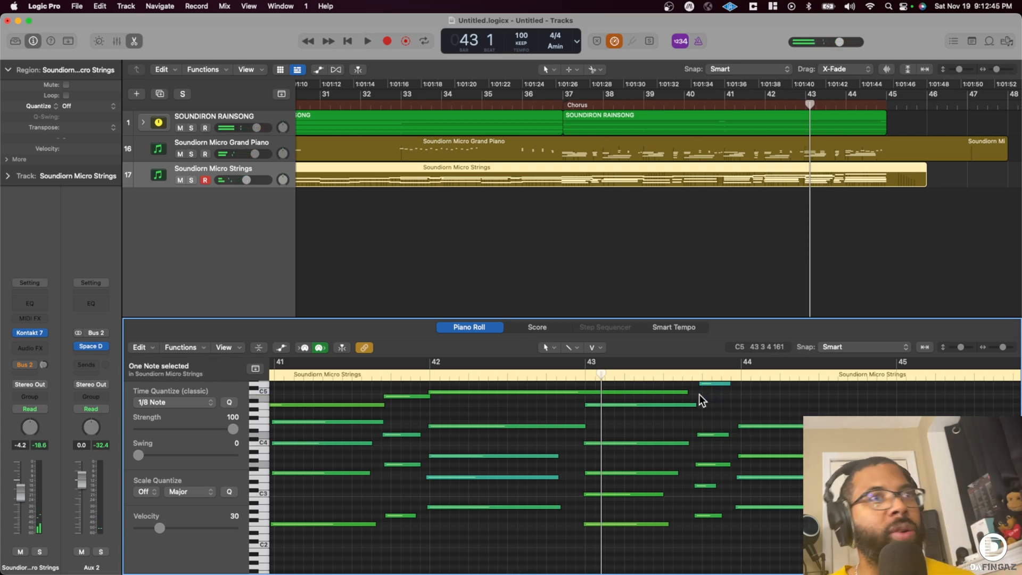
{"action": "scroll", "coordinate": [703, 397], "scroll_direction": "up", "scroll_amount": 2}
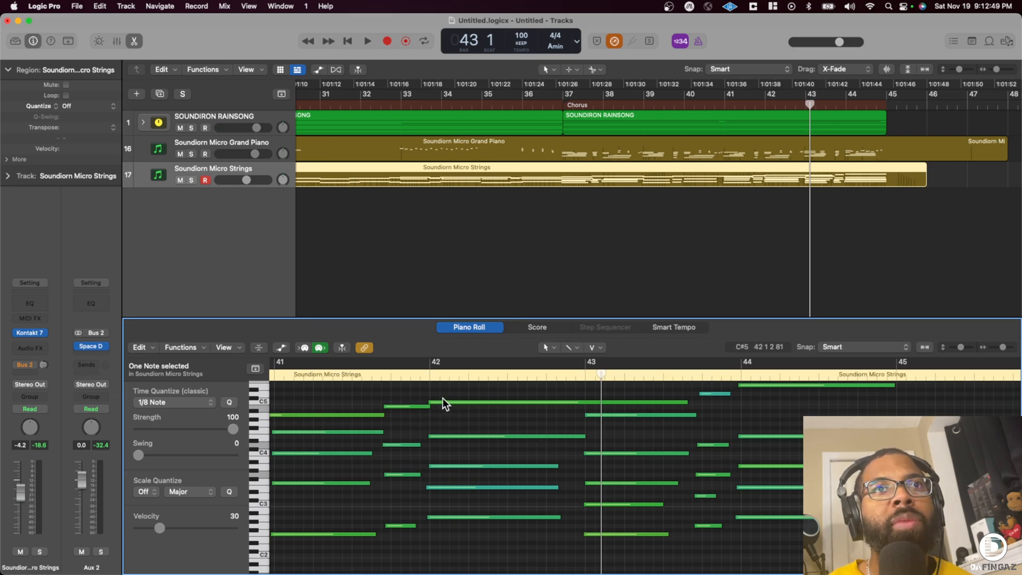
{"action": "scroll", "coordinate": [356, 400], "scroll_direction": "left", "scroll_amount": 5}
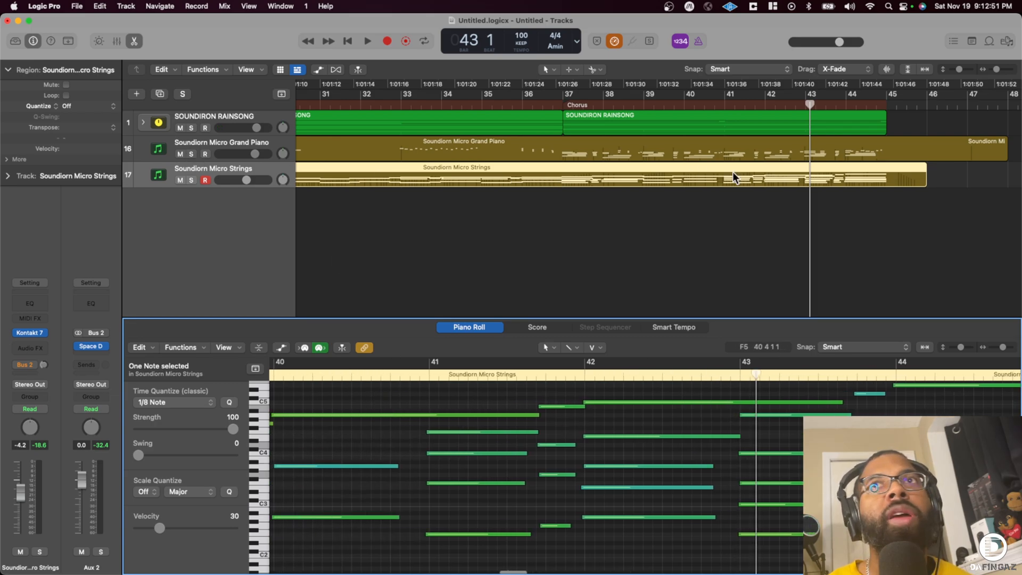
- Correct the two track names to Soundiron Micro Strings and Soundiron Micro Grand Piano
{"action": "double_click", "coordinate": [245, 169]}
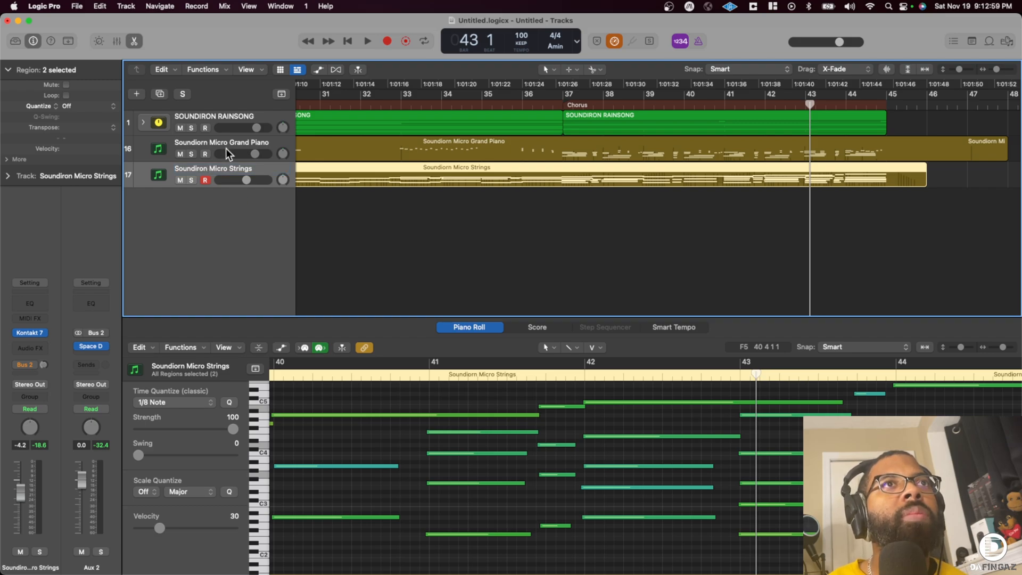
{"action": "left_click", "coordinate": [199, 144]}
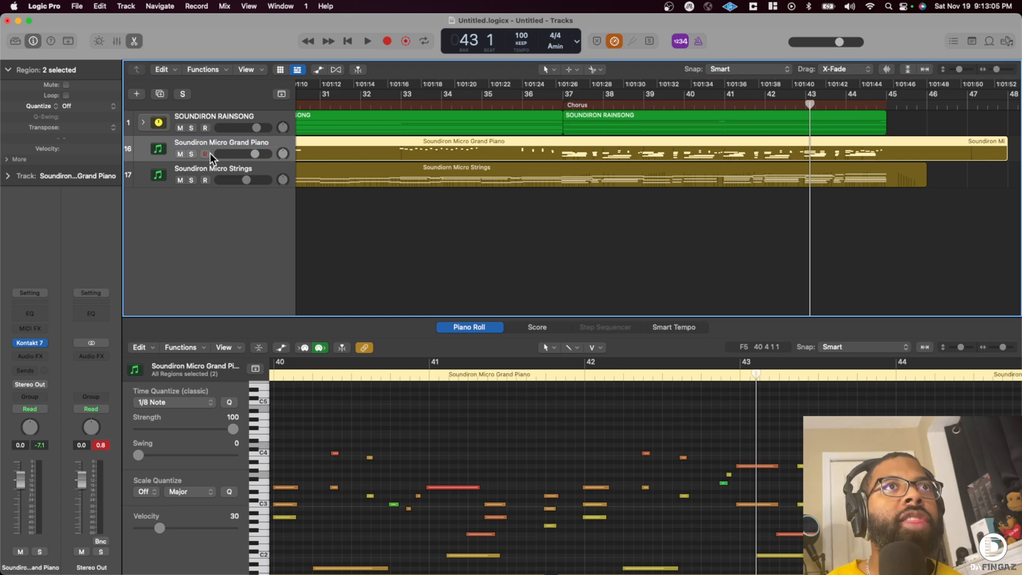
- Duplicate the Soundiron Micro Strings track with its settings and open the new track's Kontakt 7 instrument
{"action": "left_click", "coordinate": [212, 166]}
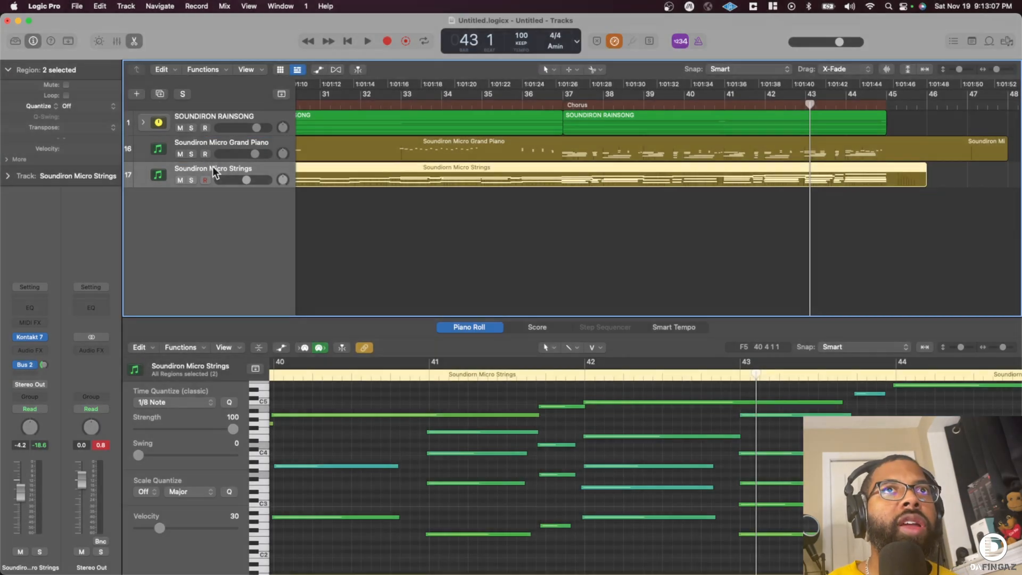
{"action": "key", "text": "super+d"}
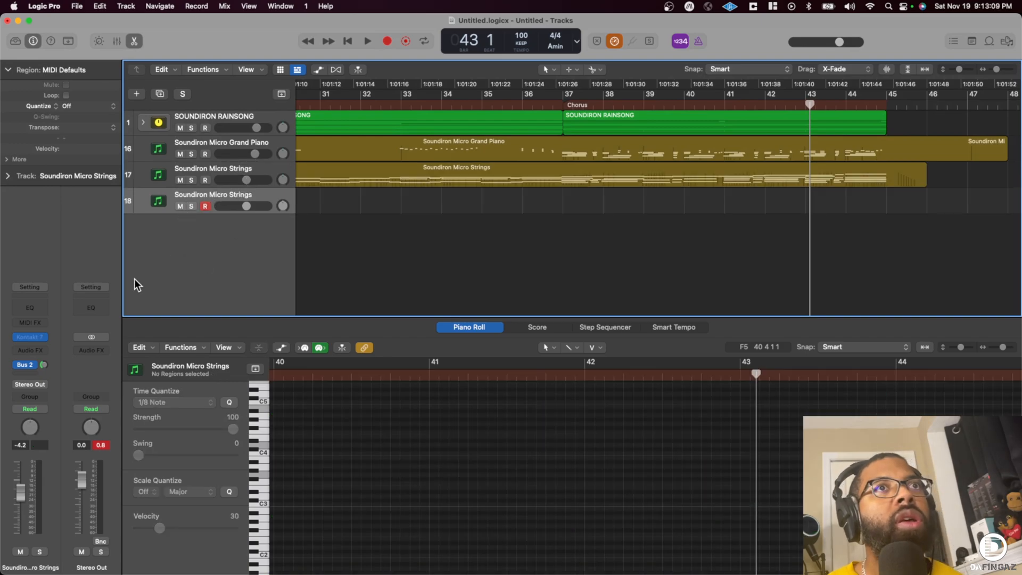
{"action": "left_click", "coordinate": [33, 338]}
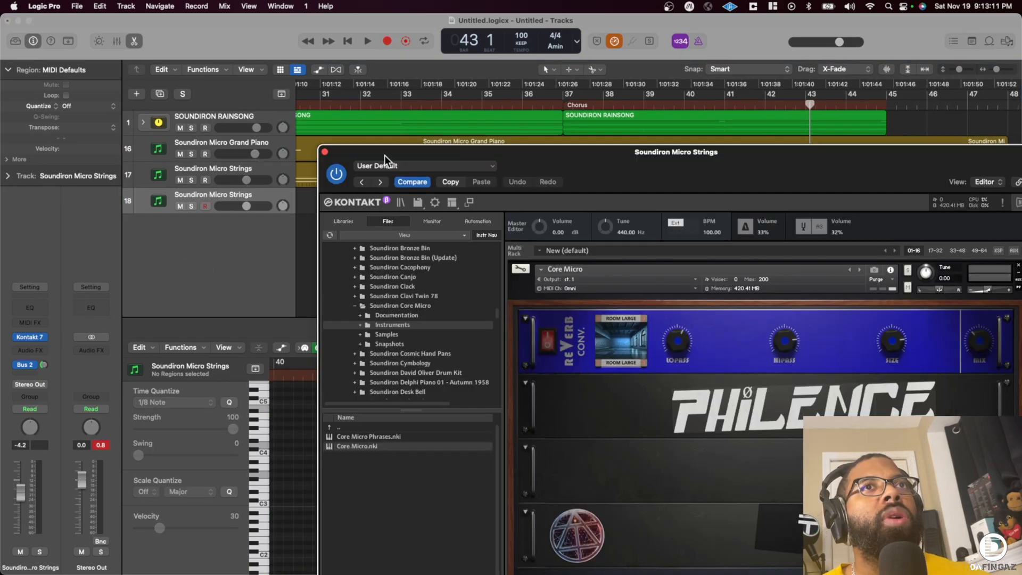
{"action": "left_click_drag", "start_coordinate": [487, 149], "coordinate": [300, 83]}
{"action": "left_click_drag", "start_coordinate": [415, 86], "coordinate": [376, 31]}
- Browse Kontakt's files to the Custom FX Presets folder inside the Soundiron Winterbells instruments
{"action": "scroll", "coordinate": [161, 209], "scroll_direction": "down", "scroll_amount": 5}
{"action": "scroll", "coordinate": [161, 210], "scroll_direction": "down", "scroll_amount": 15}
{"action": "scroll", "coordinate": [162, 210], "scroll_direction": "down", "scroll_amount": 8}
{"action": "left_click", "coordinate": [172, 237]}
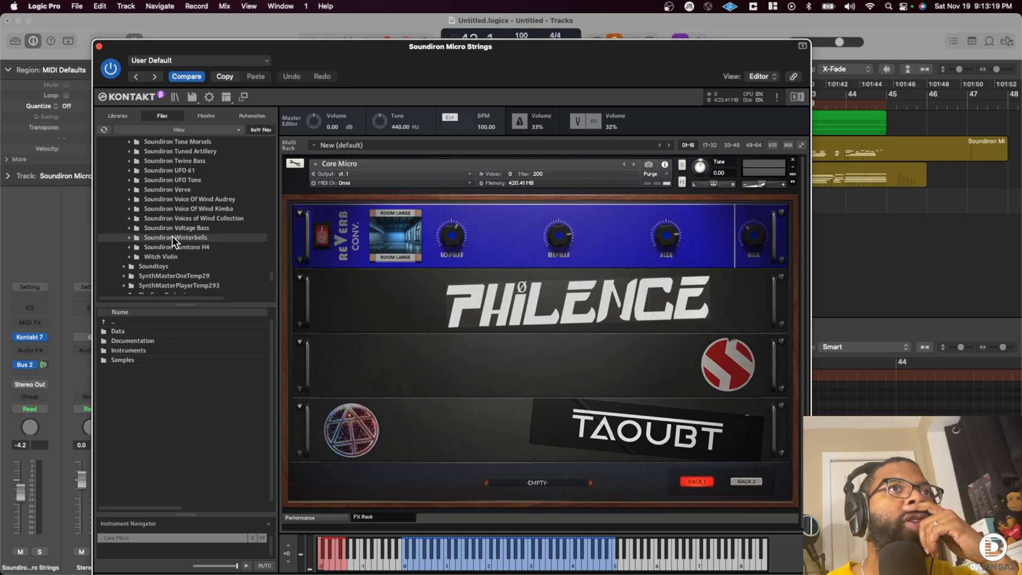
{"action": "double_click", "coordinate": [133, 350]}
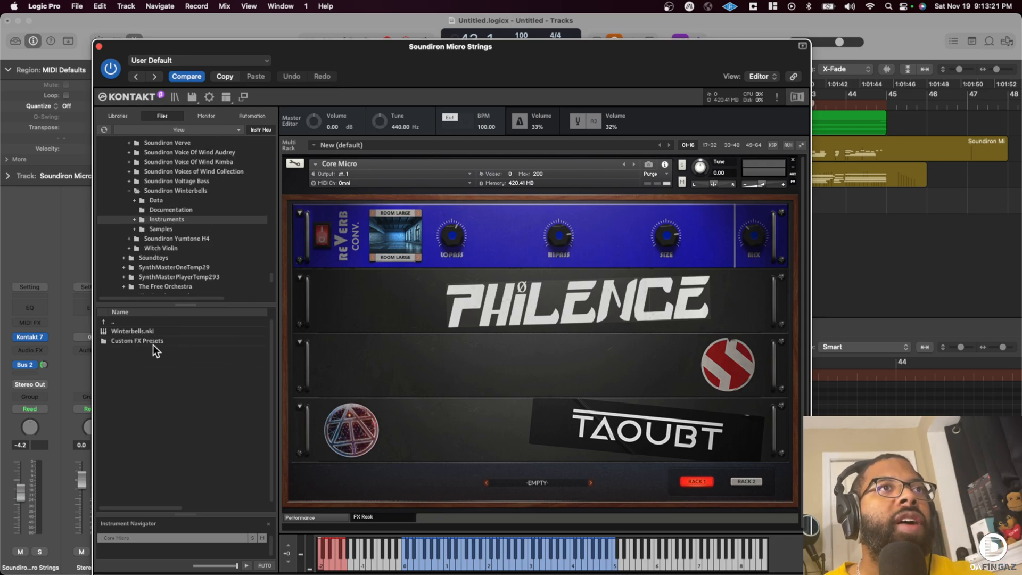
{"action": "double_click", "coordinate": [142, 341]}
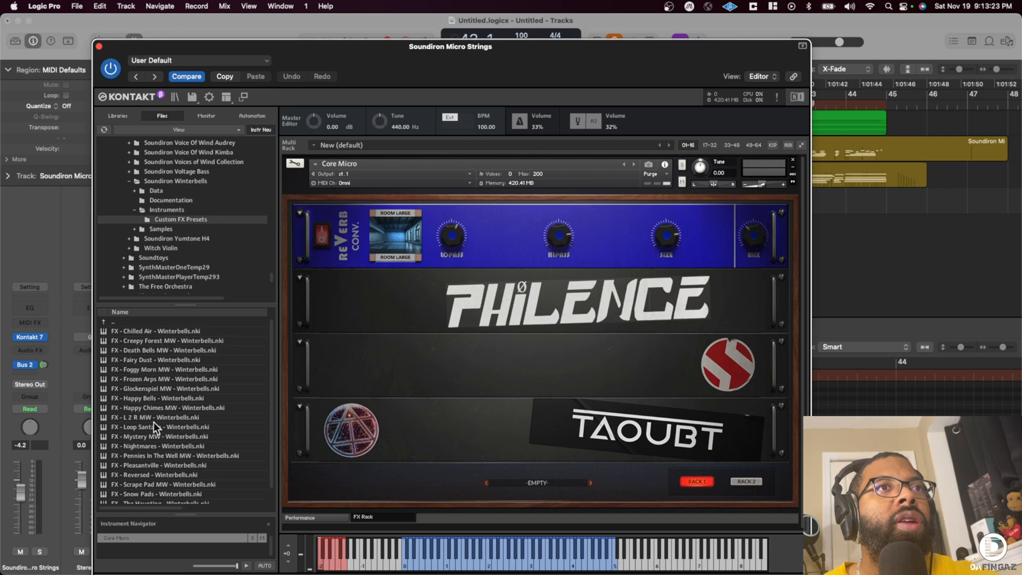
- Load the FX - Tubular - Winterbells preset, move the instrument window clear of the track list, and start playback to audition it
{"action": "scroll", "coordinate": [155, 420], "scroll_direction": "down", "scroll_amount": 1}
{"action": "left_click", "coordinate": [149, 480]}
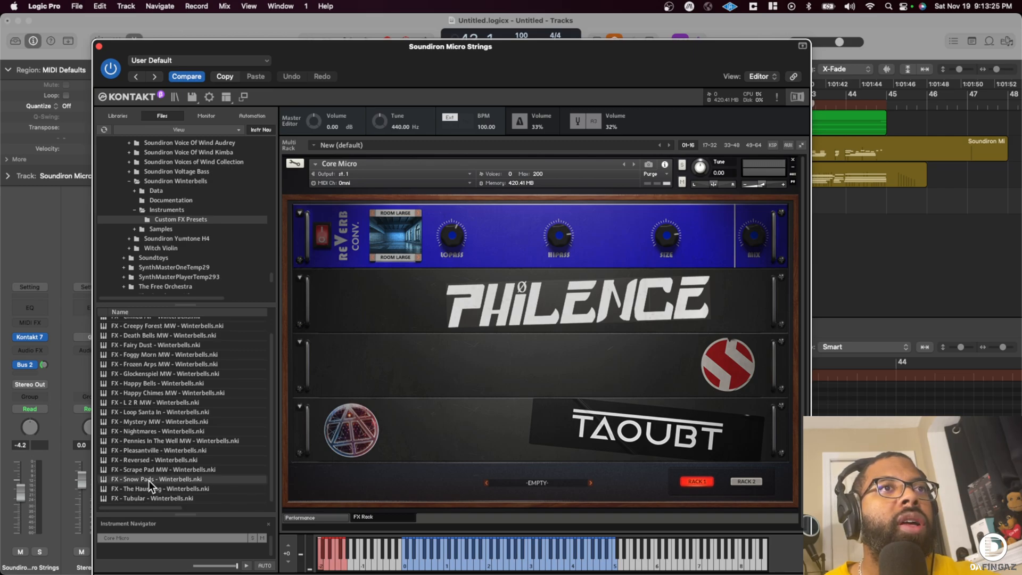
{"action": "left_click", "coordinate": [145, 498]}
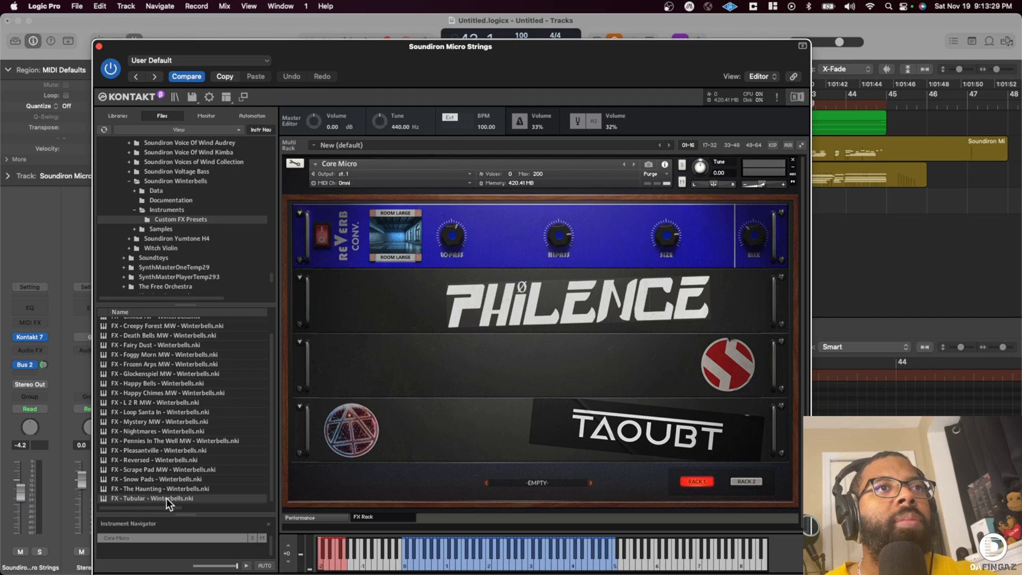
{"action": "left_click_drag", "start_coordinate": [397, 62], "coordinate": [703, 68]}
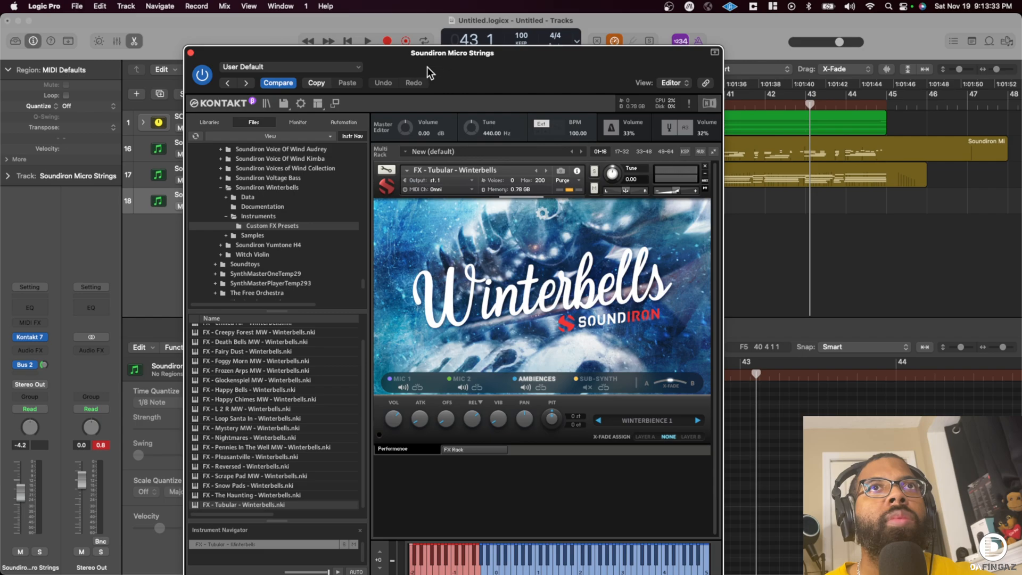
{"action": "left_click_drag", "start_coordinate": [426, 68], "coordinate": [644, 73]}
{"action": "key", "text": "space"}
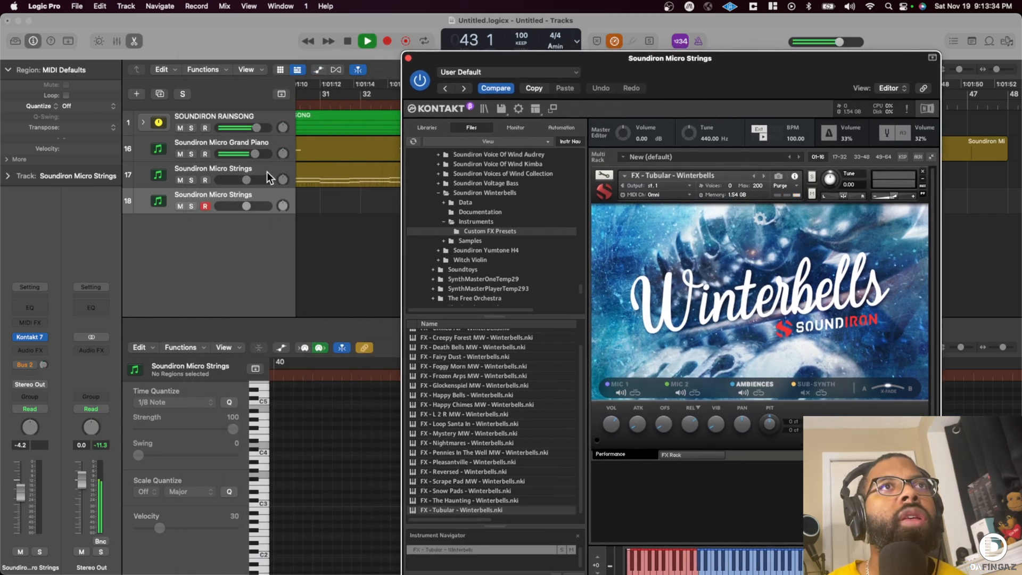
- Check the Core Micro instrument on the Soundiron Micro Strings track and close it again
{"action": "left_click", "coordinate": [214, 169]}
{"action": "left_click", "coordinate": [30, 337]}
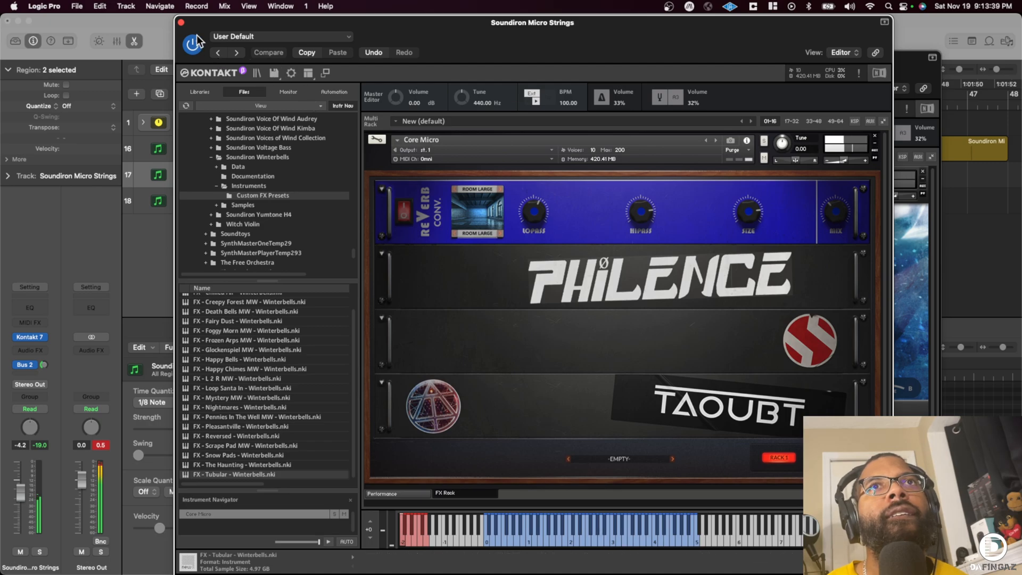
{"action": "left_click", "coordinate": [180, 22]}
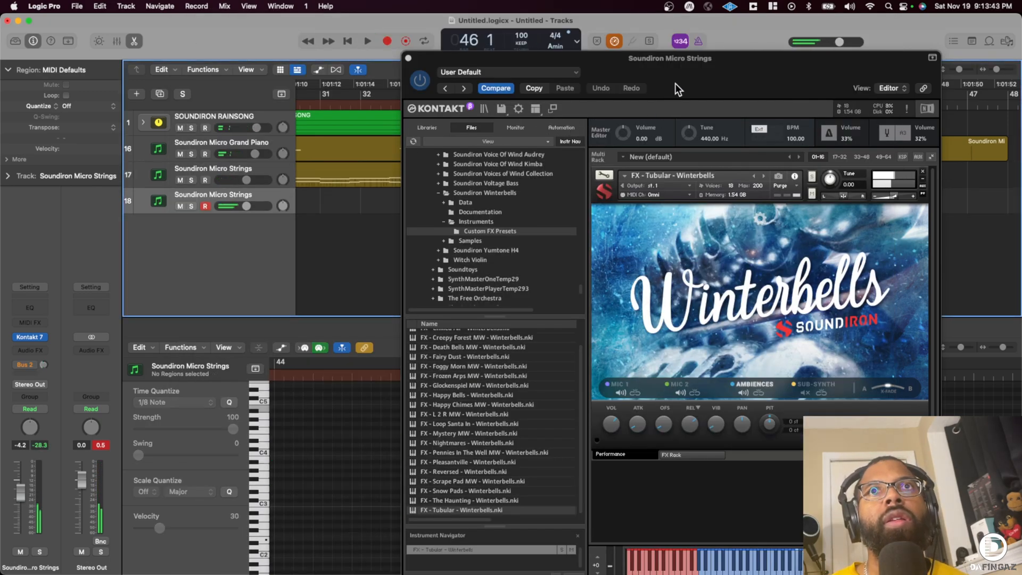
- Move the Winterbells instrument window aside, load the FX - Happy Bells - Winterbells preset, and slightly lower its instrument volume
{"action": "left_click_drag", "start_coordinate": [681, 71], "coordinate": [530, 34]}
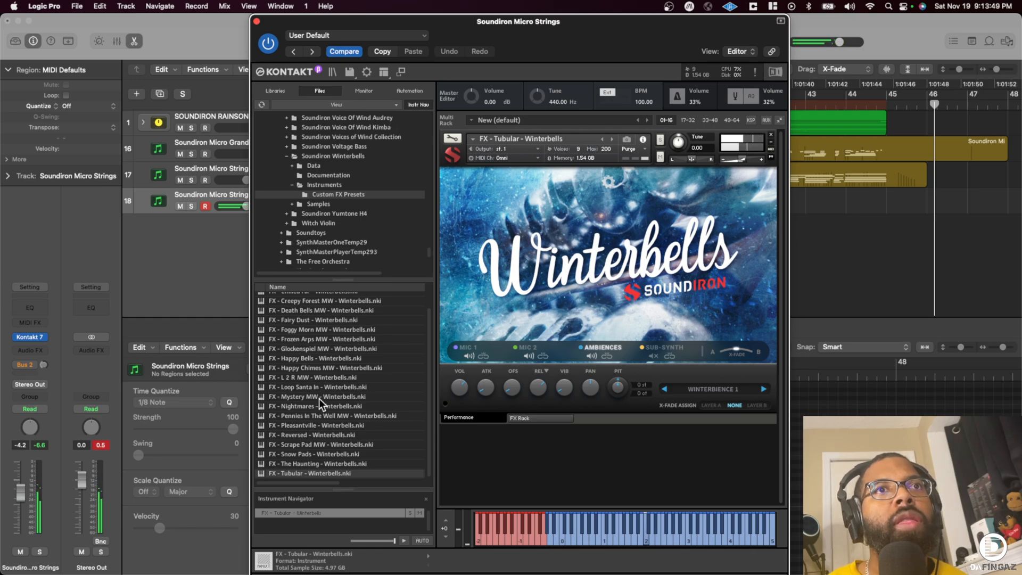
{"action": "left_click_drag", "start_coordinate": [314, 358], "coordinate": [561, 275]}
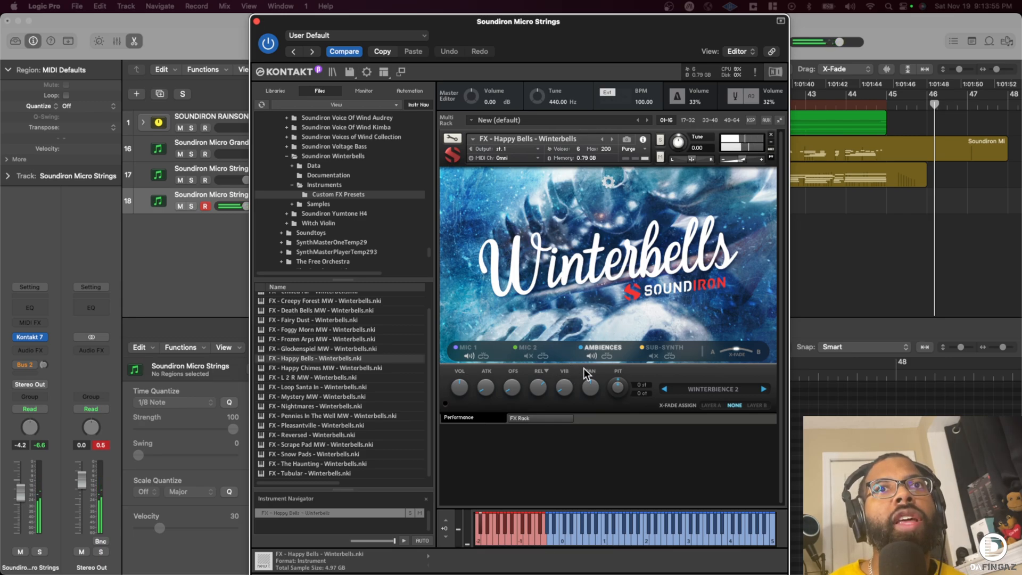
{"action": "left_click_drag", "start_coordinate": [741, 159], "coordinate": [736, 159]}
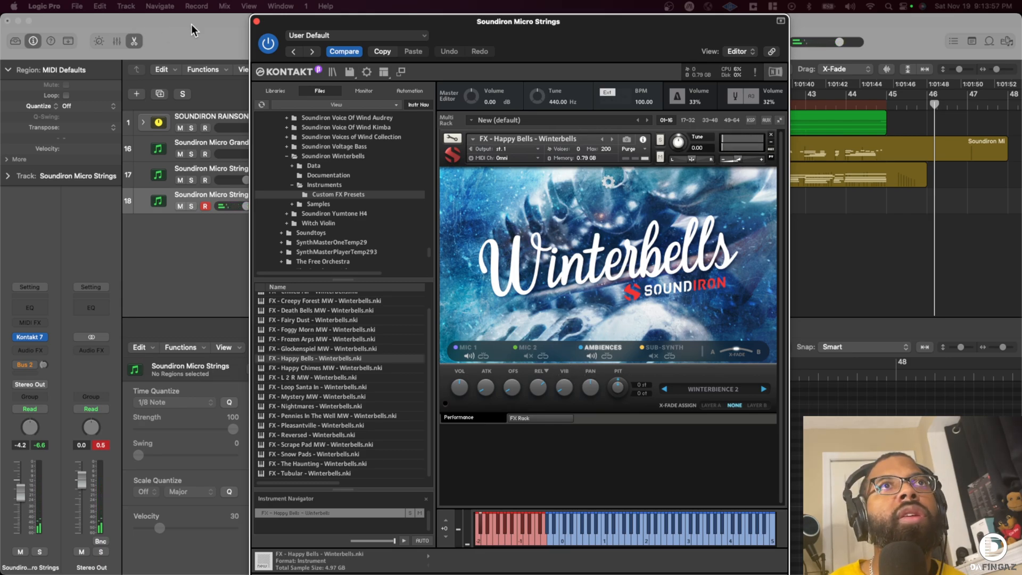
- Close the instrument window and rename the new track Soundiron Winterbells Happy Bells
{"action": "left_click", "coordinate": [257, 22]}
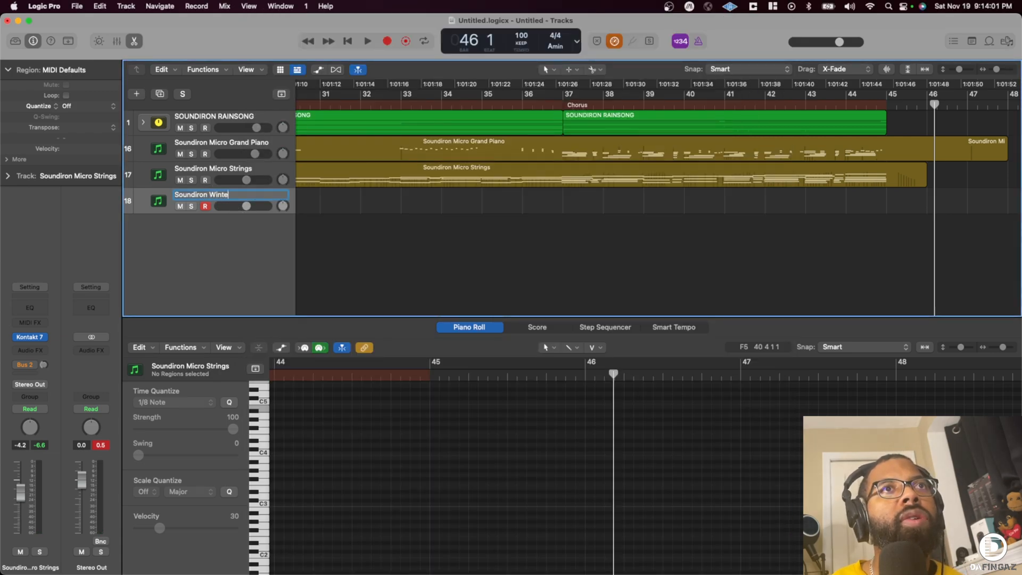
{"action": "type", "text": "lls Happy Be"}
{"action": "key", "text": "Return"}
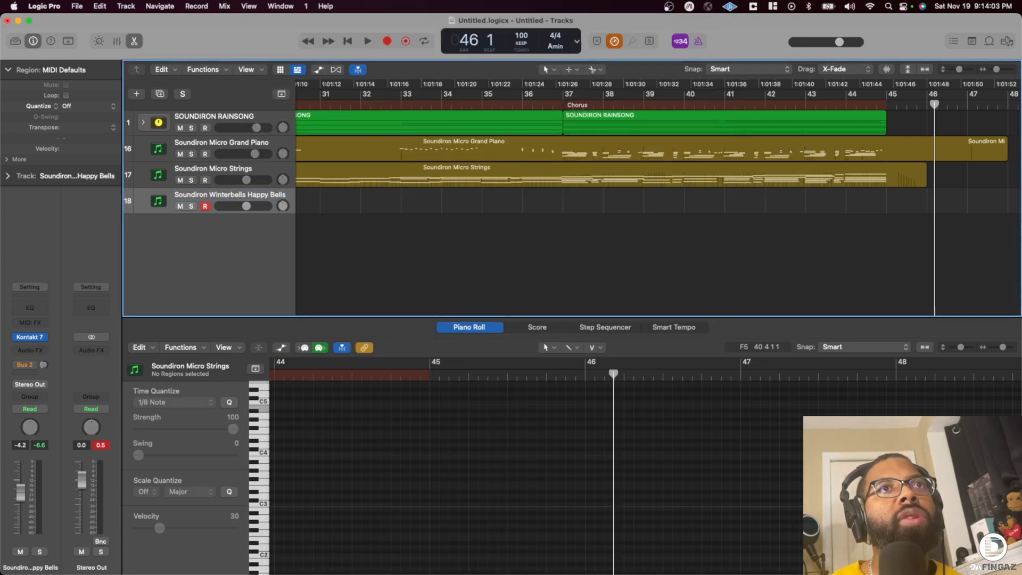
- Play the song from bar 1 to try out the Happy Bells over the intro, briefly viewing the instrument
{"action": "key", "text": "Return"}
{"action": "key", "text": "space"}
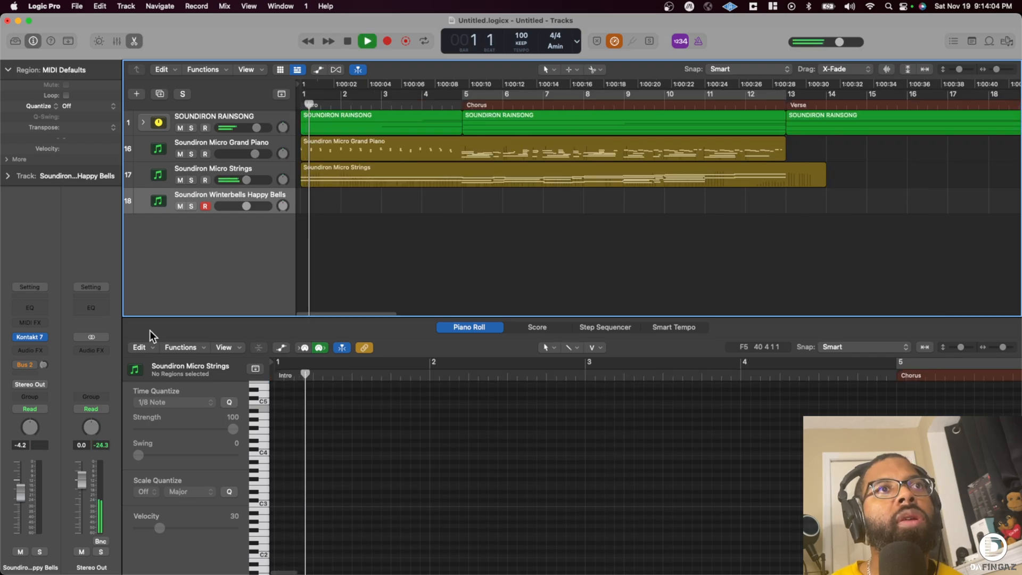
{"action": "left_click", "coordinate": [31, 337]}
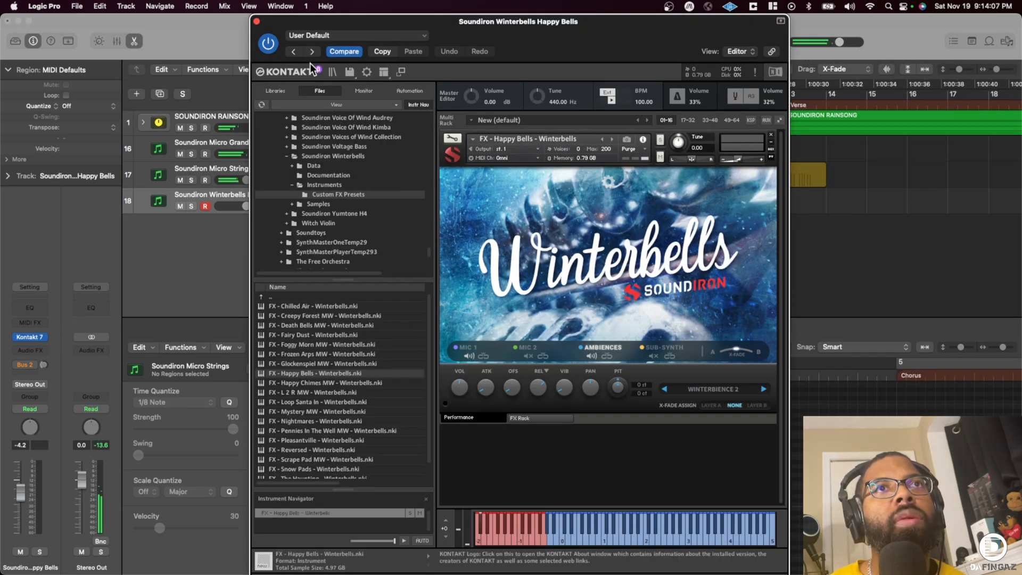
{"action": "left_click", "coordinate": [256, 21]}
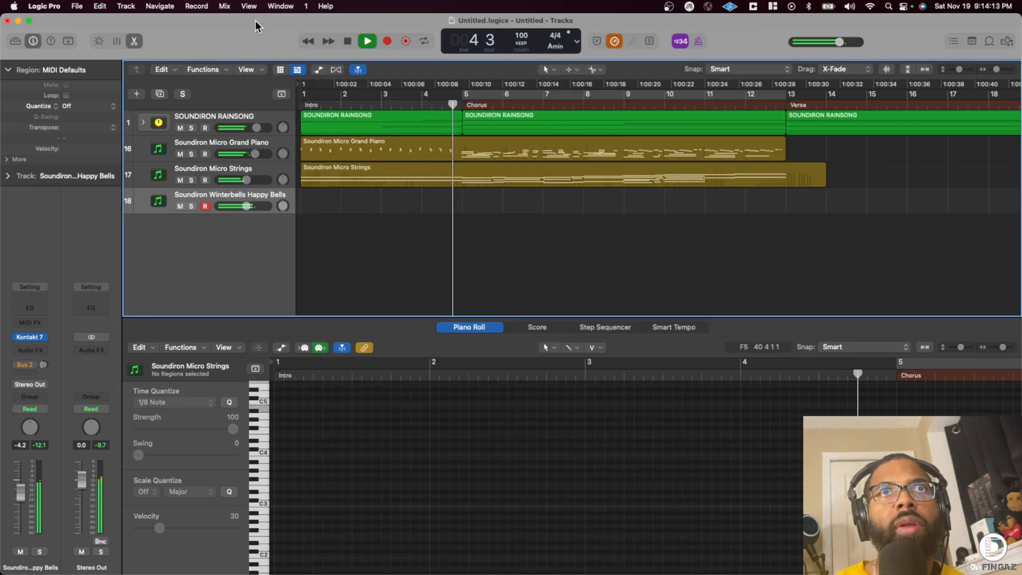
{"action": "key", "text": "space"}
- Record a Happy Bells part on the Winterbells track from the song's start, stopping shortly after bar 7
{"action": "key", "text": "Return"}
{"action": "key", "text": "r"}
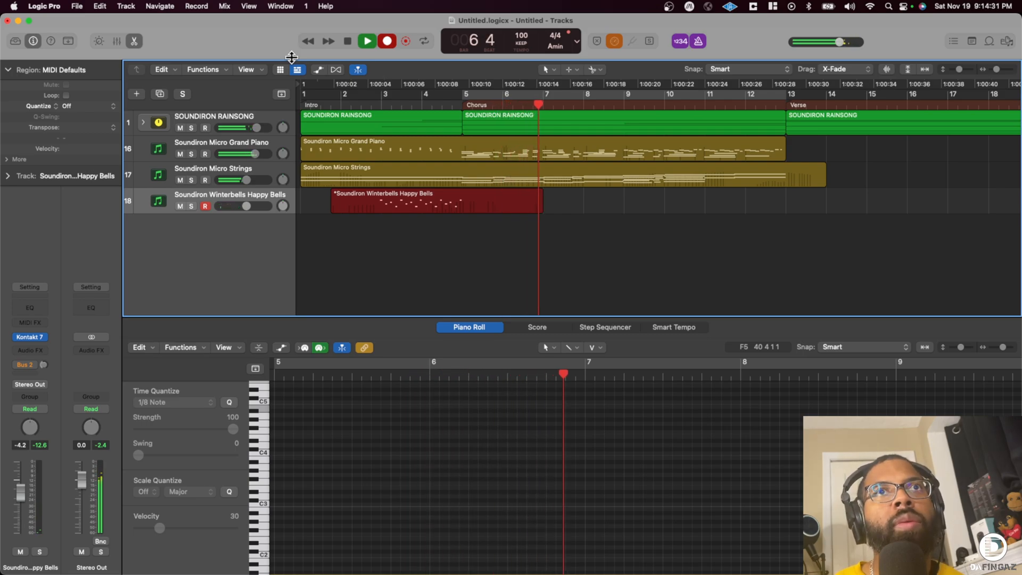
{"action": "key", "text": "space"}
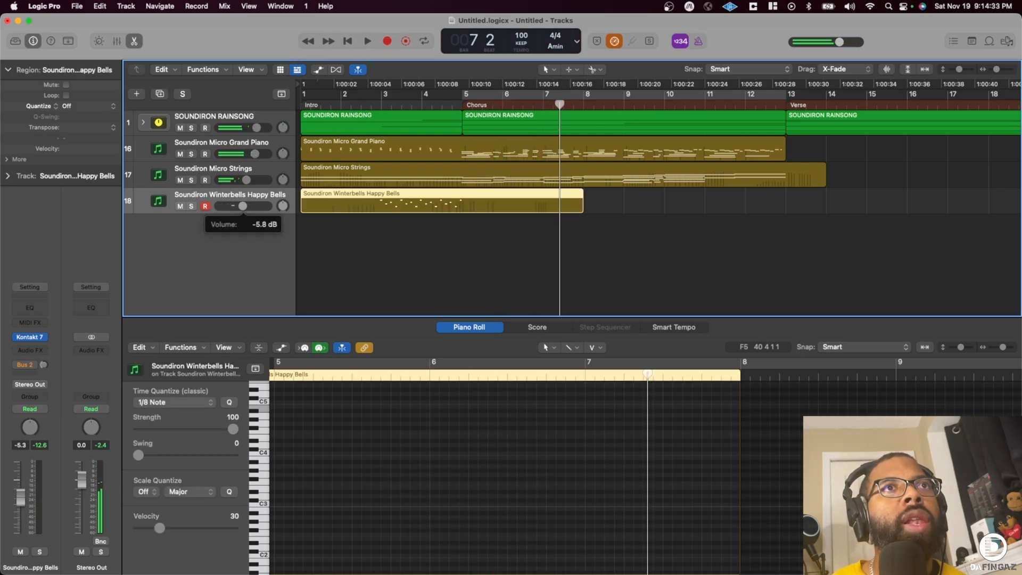
- Lower the Winterbells track's volume to -9.2 dB and quantize its recorded region to 1/8 notes, replaying from near bar 3
{"action": "left_click", "coordinate": [379, 116]}
{"action": "key", "text": "space"}
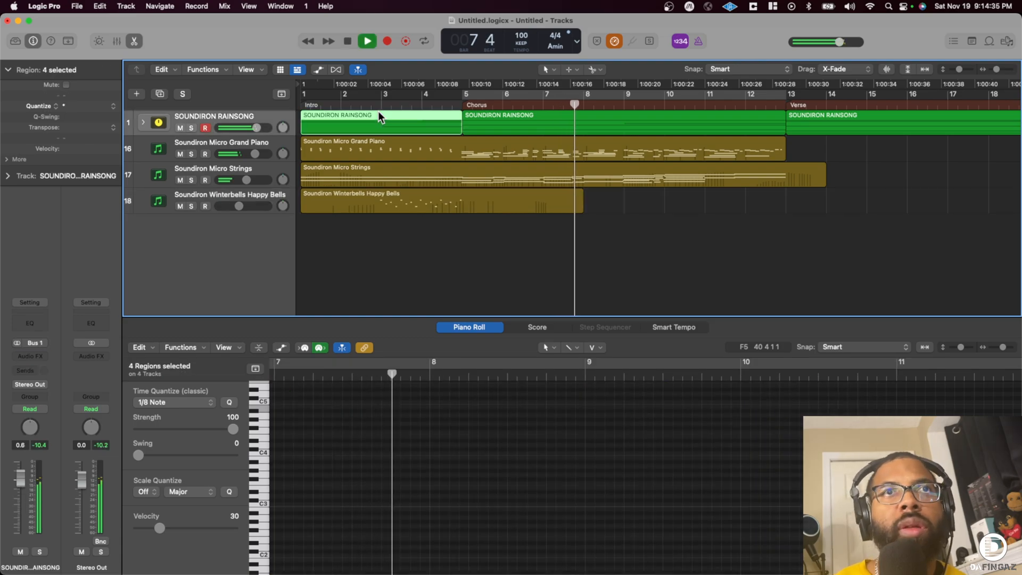
{"action": "left_click", "coordinate": [247, 196]}
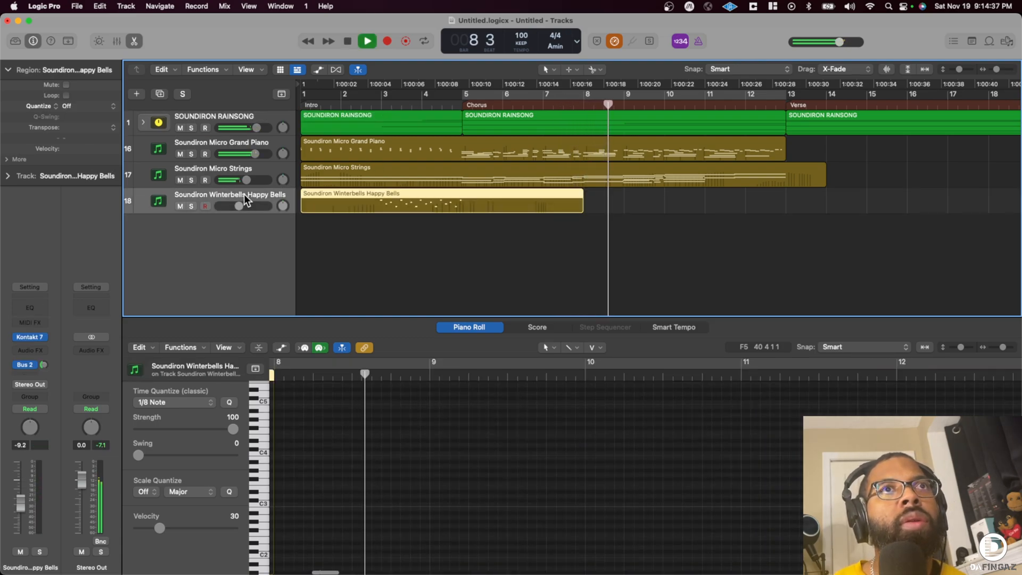
{"action": "left_click", "coordinate": [386, 97]}
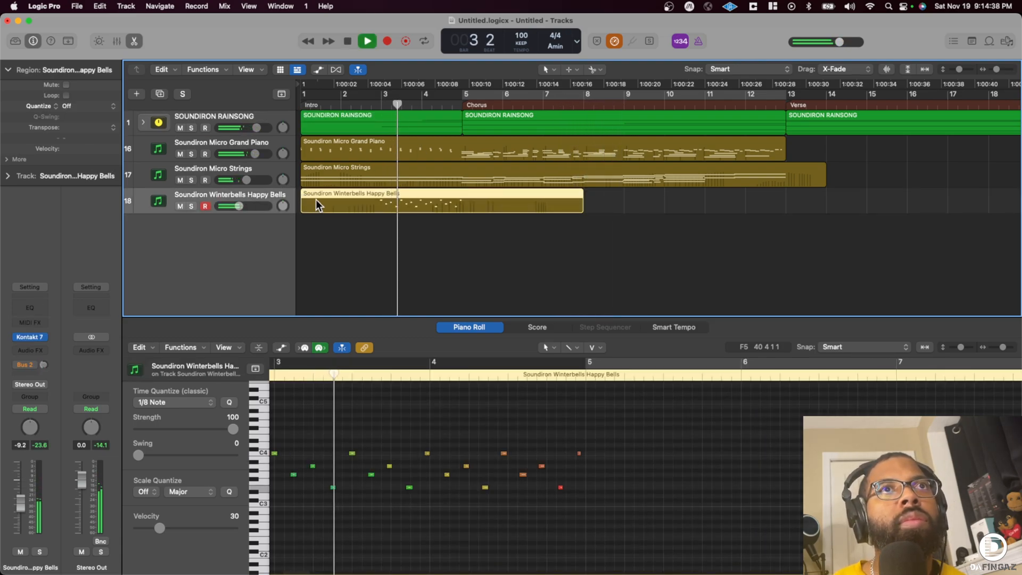
{"action": "left_click", "coordinate": [86, 106]}
{"action": "left_click", "coordinate": [80, 145]}
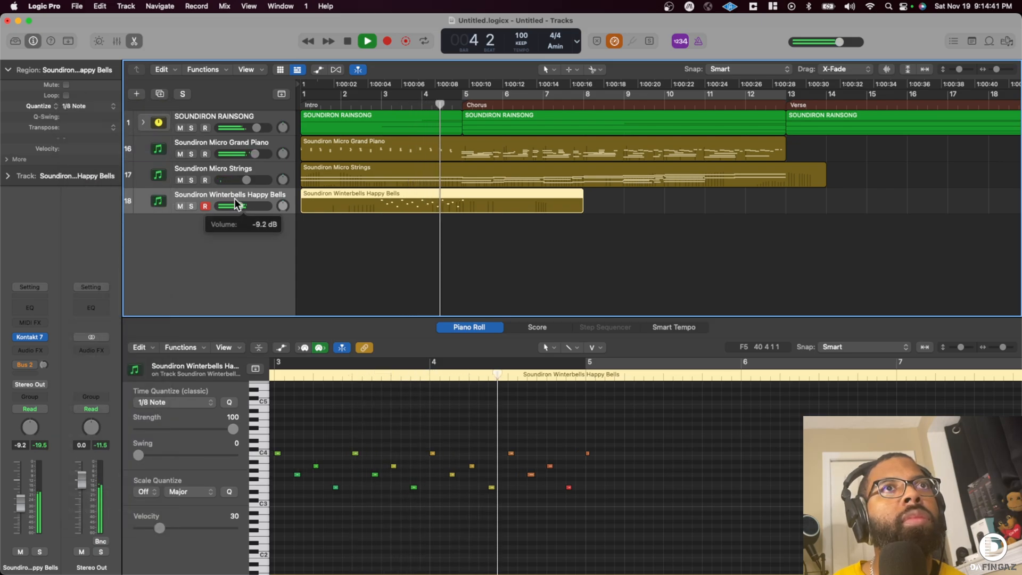
- Try 1/16-note quantization on the Winterbells region and replay it from just before bar 3
{"action": "left_click", "coordinate": [85, 106]}
{"action": "left_click", "coordinate": [80, 118]}
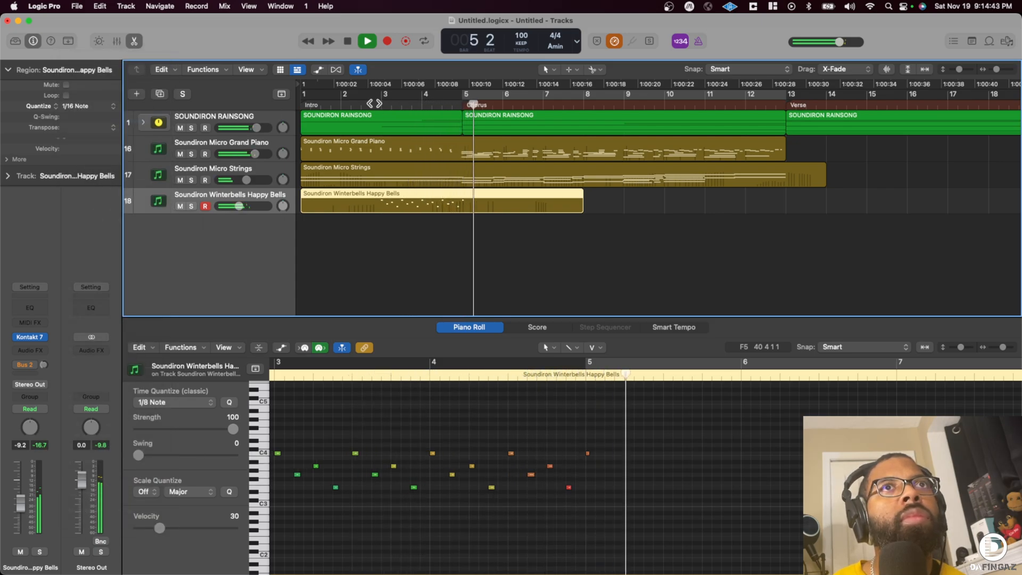
{"action": "left_click", "coordinate": [372, 99]}
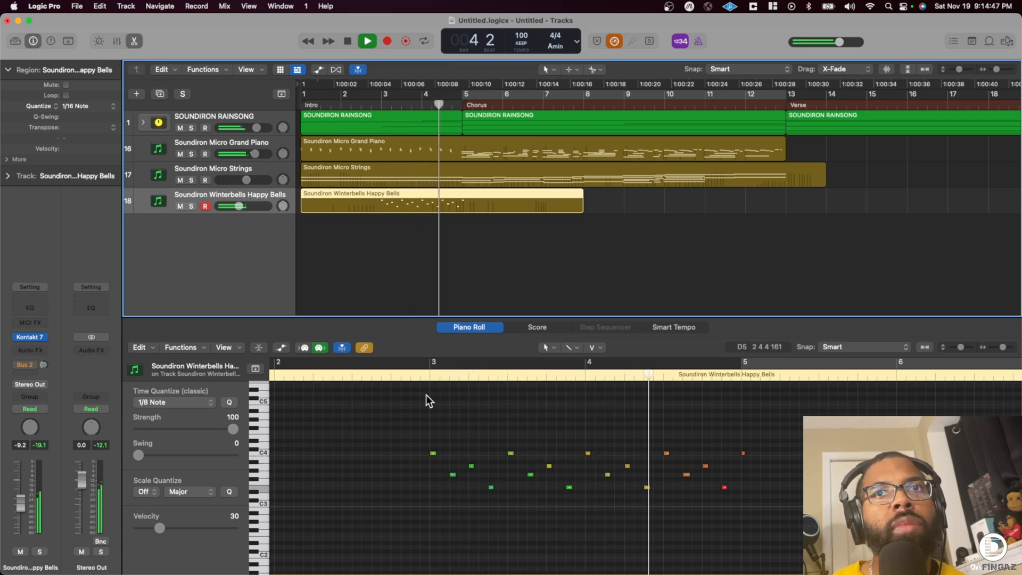
- Try to shift all the Happy Bells notes slightly earlier, and replay from just before bar 3
{"action": "left_click_drag", "start_coordinate": [382, 413], "coordinate": [798, 521]}
{"action": "key", "text": "space"}
{"action": "left_click_drag", "start_coordinate": [433, 453], "coordinate": [429, 453]}
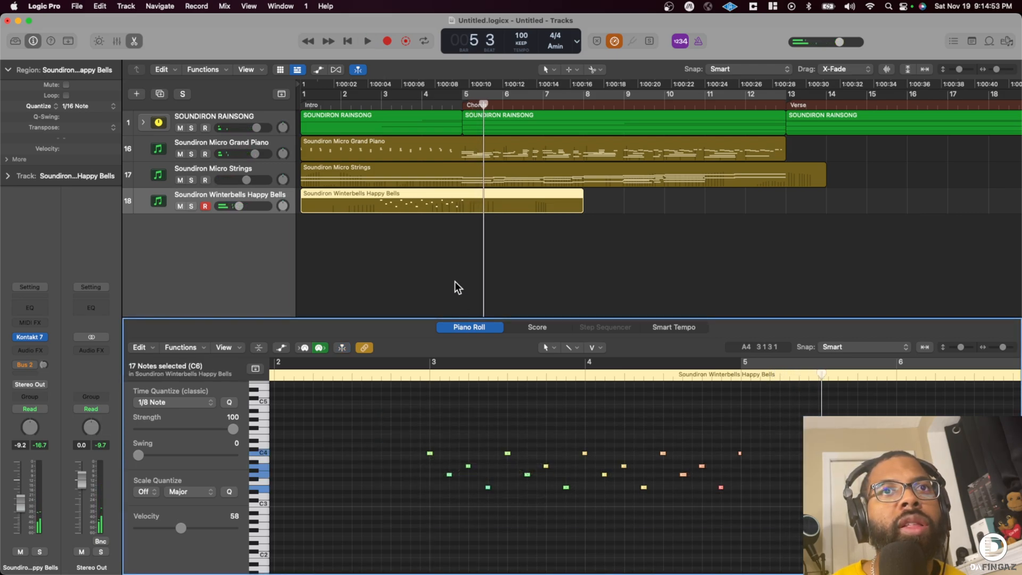
{"action": "left_click", "coordinate": [374, 99]}
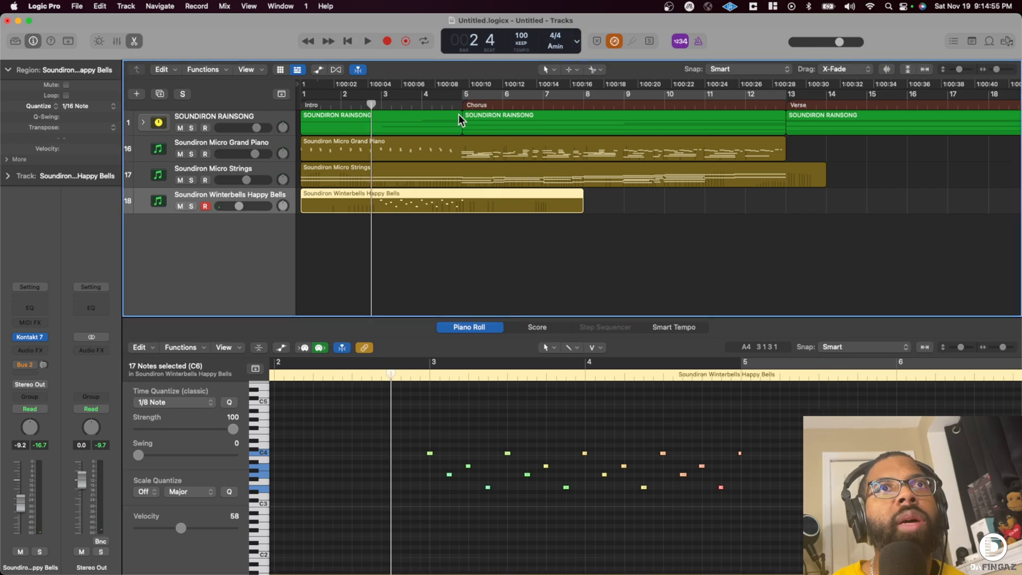
{"action": "key", "text": "space"}
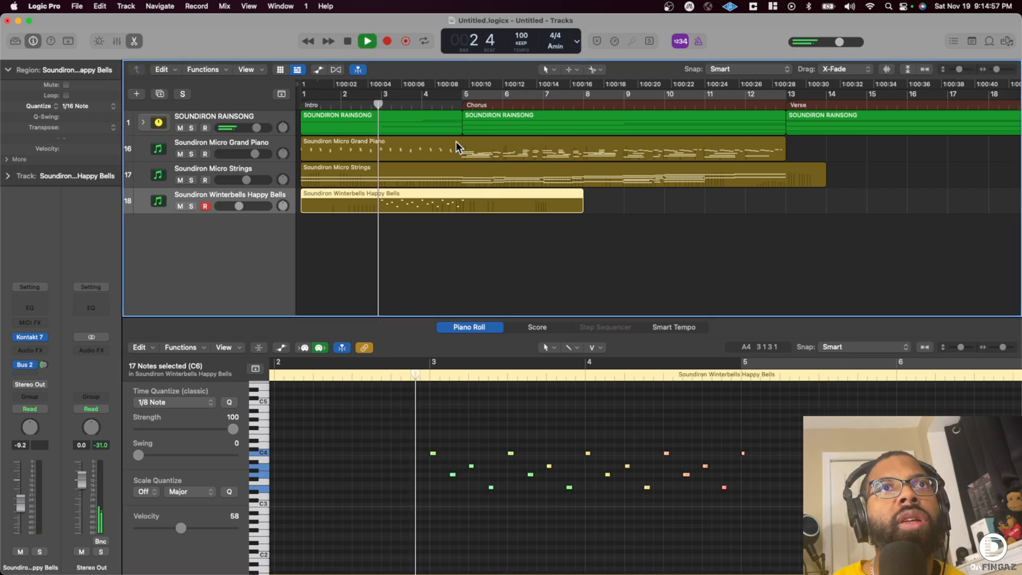
- Quantize the Winterbells region to 1/8 notes and set its track volume to -7.4 dB during playback
{"action": "left_click_drag", "start_coordinate": [245, 208], "coordinate": [249, 209]}
{"action": "left_click", "coordinate": [83, 106]}
{"action": "left_click", "coordinate": [83, 116]}
{"action": "left_click", "coordinate": [82, 108]}
{"action": "left_click", "coordinate": [81, 86]}
{"action": "left_click", "coordinate": [375, 98]}
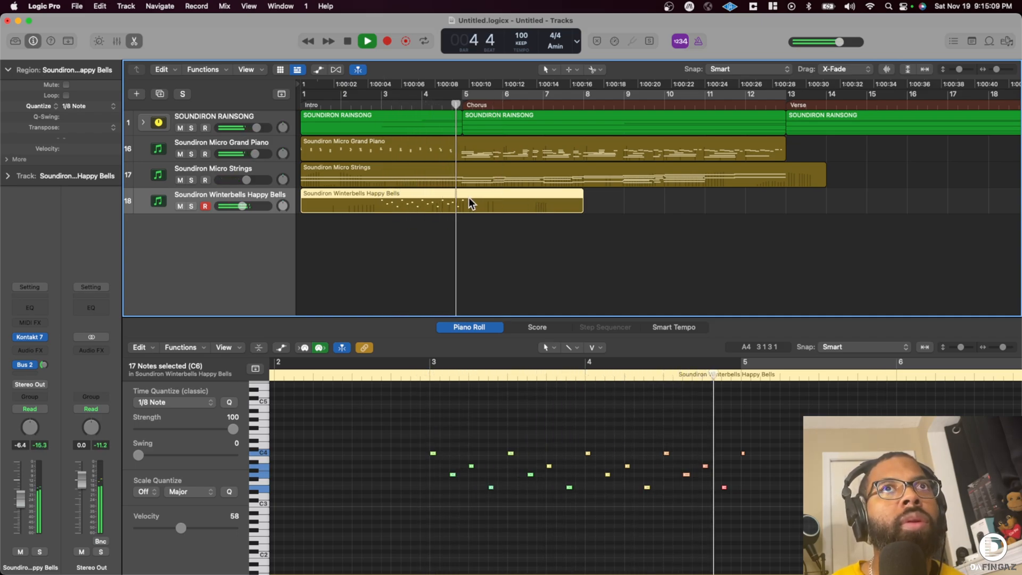
{"action": "left_click_drag", "start_coordinate": [243, 206], "coordinate": [241, 206]}
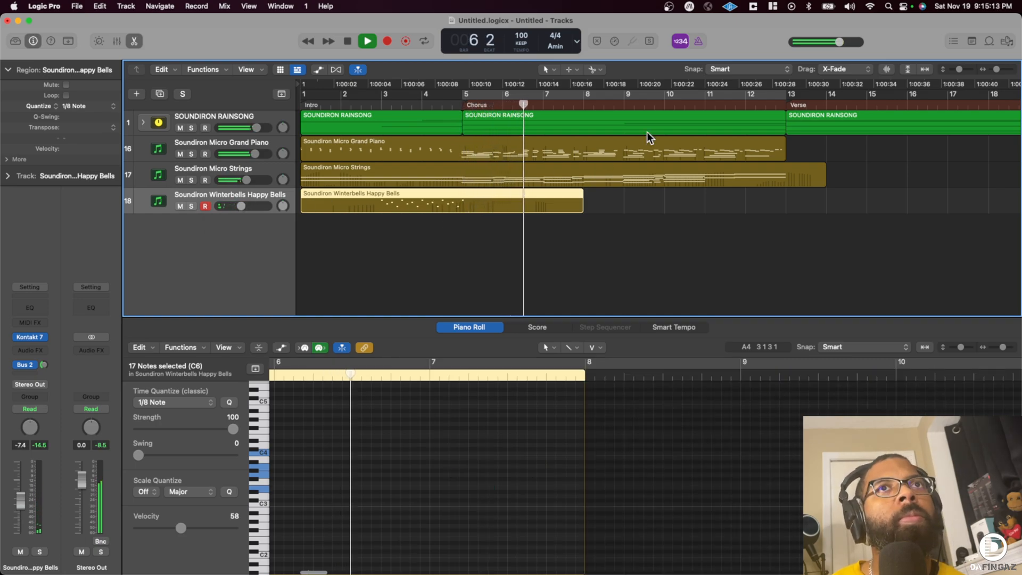
- Record a second Happy Bells phrase over the end of the first chorus, starting from bar 9
{"action": "left_click_drag", "start_coordinate": [997, 70], "coordinate": [993, 70]}
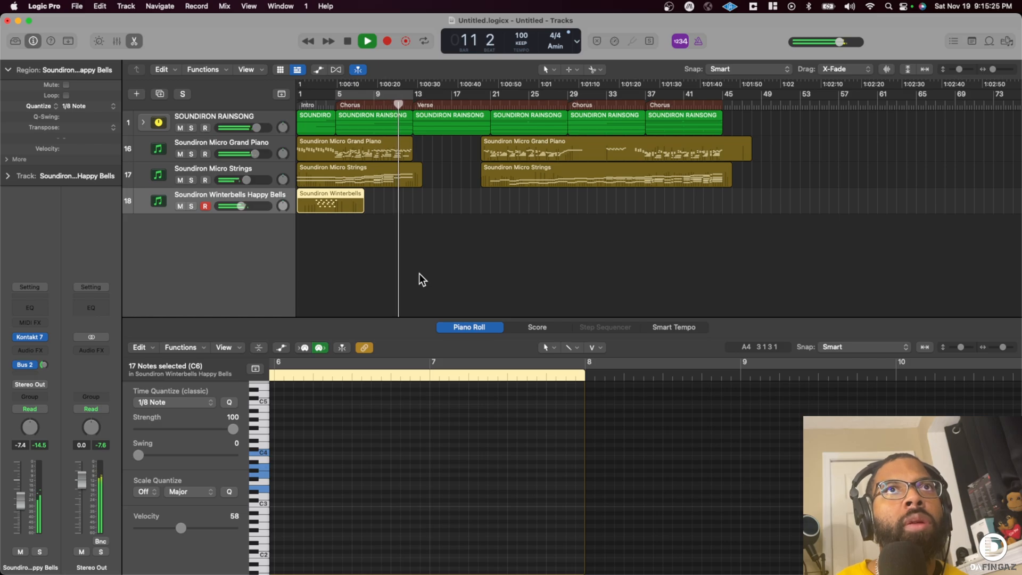
{"action": "key", "text": "space"}
{"action": "left_click", "coordinate": [377, 105]}
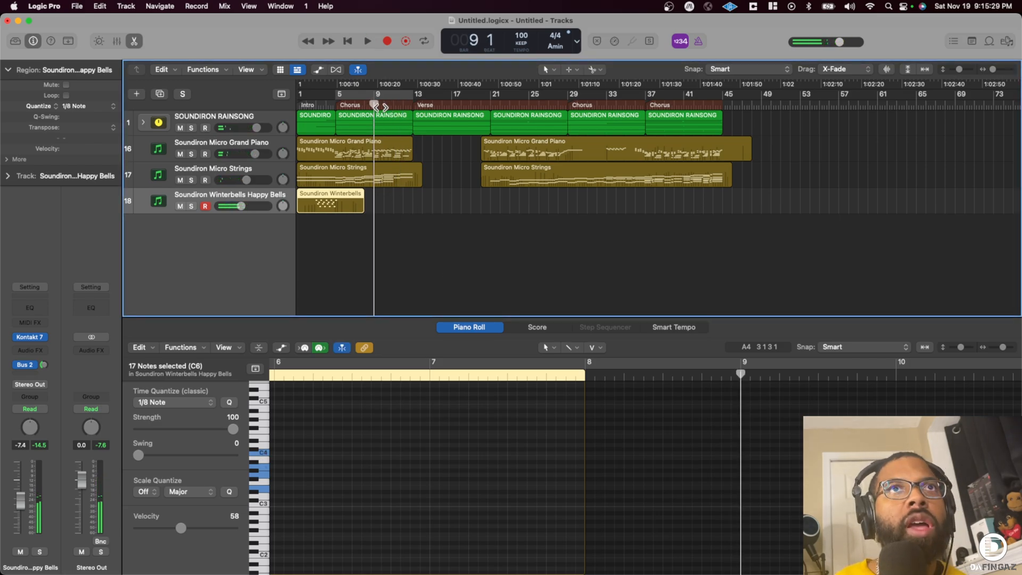
{"action": "key", "text": "r"}
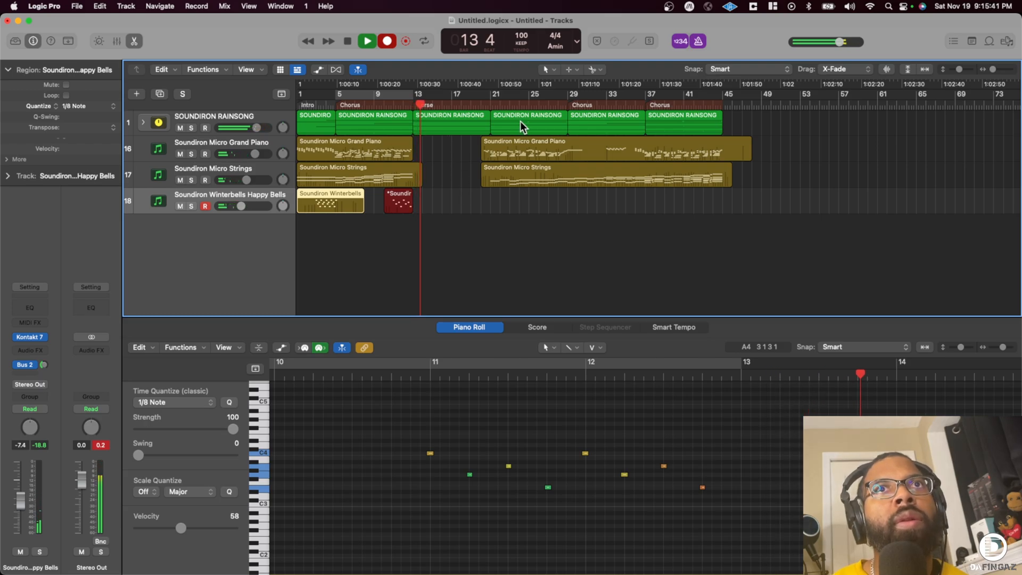
{"action": "key", "text": "space"}
- Record the Happy Bells over the last two choruses, starting shortly before bar 29 and stopping in bar 45
{"action": "left_click", "coordinate": [546, 105]}
{"action": "key", "text": "space"}
{"action": "key", "text": "r"}
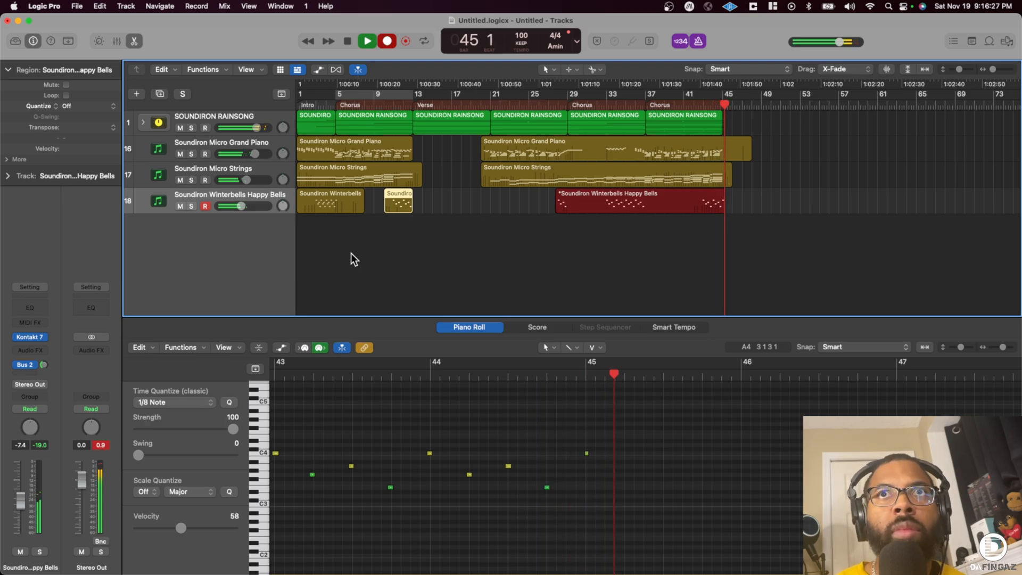
{"action": "key", "text": "space"}
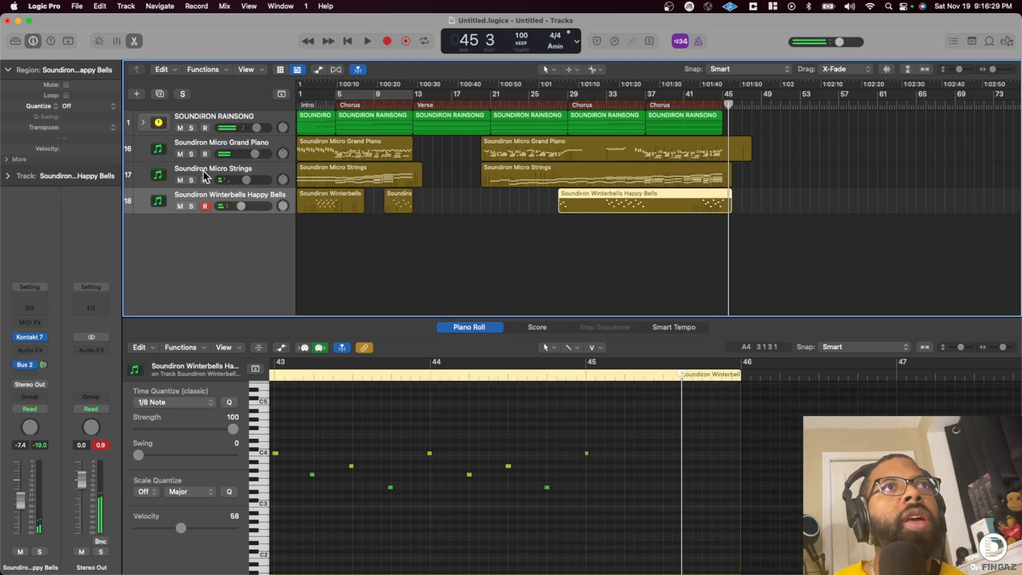
- Quantize the bells region over the last two choruses to 1/8 notes and return the playhead to bar 27
{"action": "left_click", "coordinate": [87, 109]}
{"action": "left_click", "coordinate": [87, 156]}
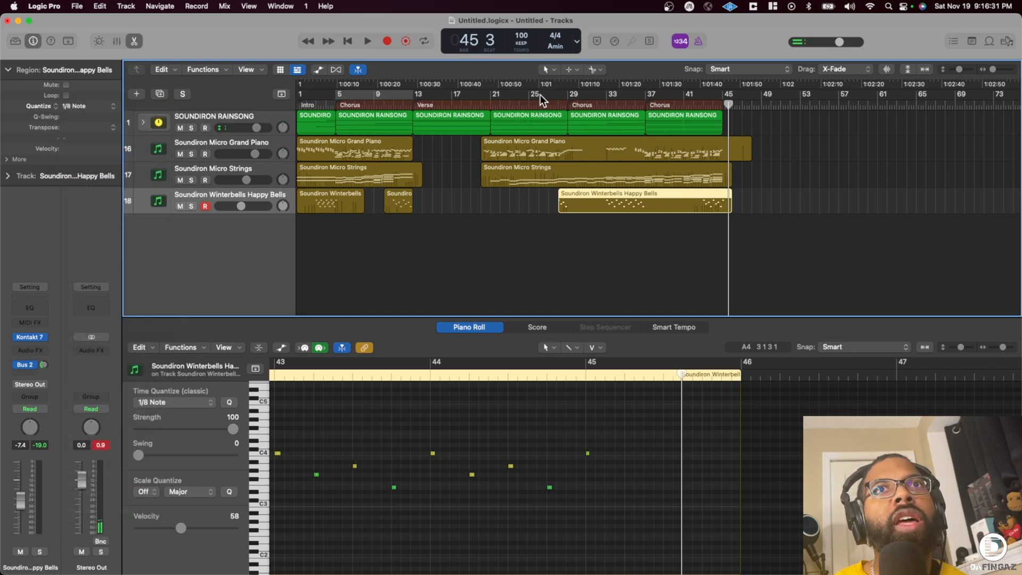
{"action": "left_click", "coordinate": [554, 95]}
- Add a new Kontakt 7 instrument track below the Winterbells track and move its window clear of the track list
{"action": "left_click", "coordinate": [255, 199]}
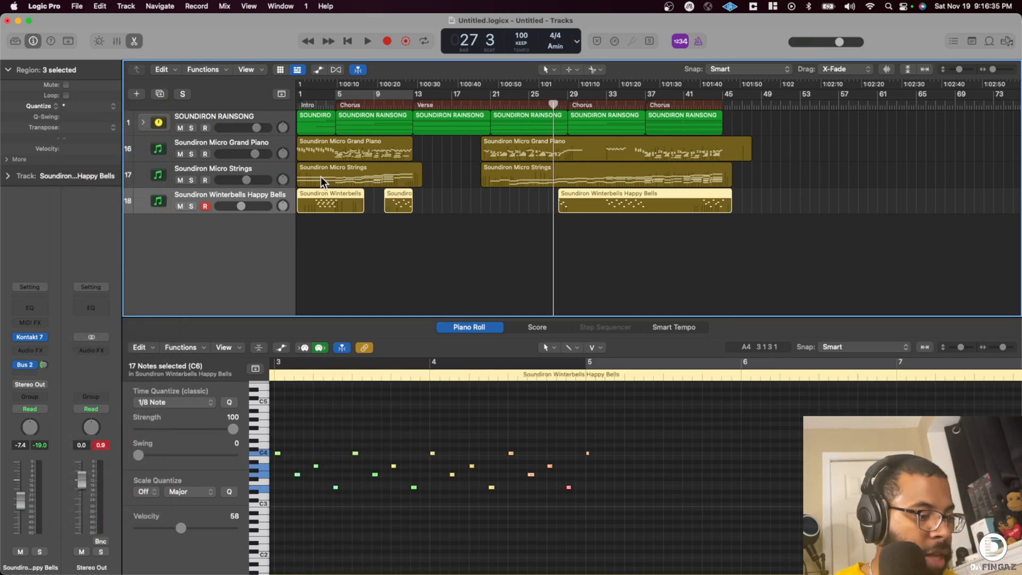
{"action": "key", "text": "super+d"}
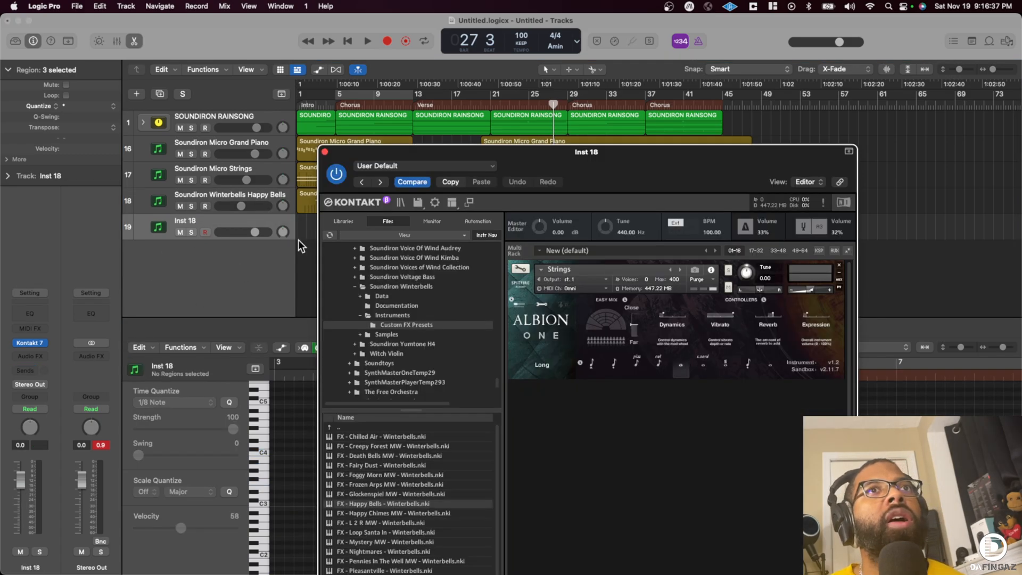
{"action": "left_click_drag", "start_coordinate": [496, 161], "coordinate": [485, 133]}
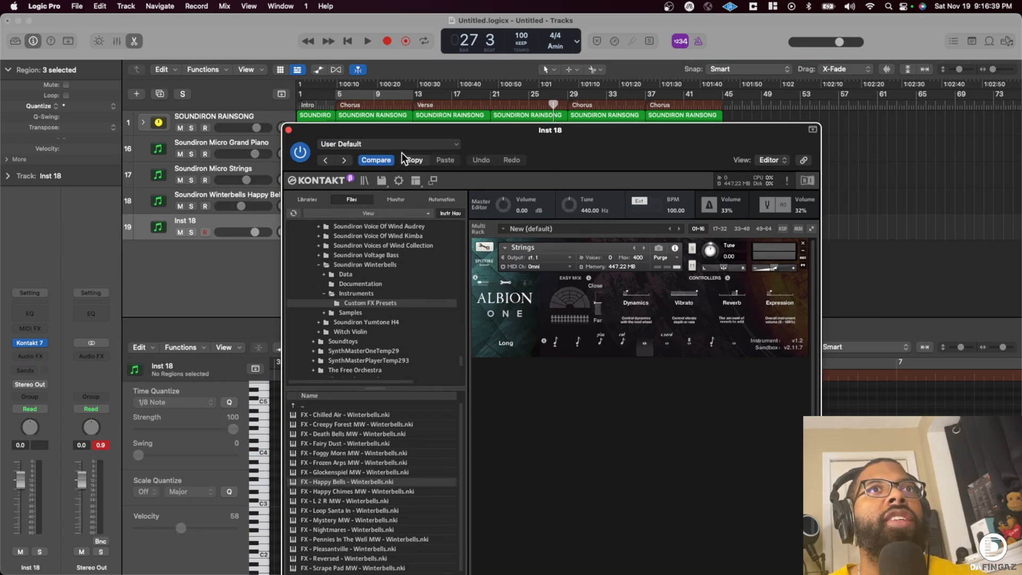
{"action": "left_click_drag", "start_coordinate": [434, 128], "coordinate": [495, 132]}
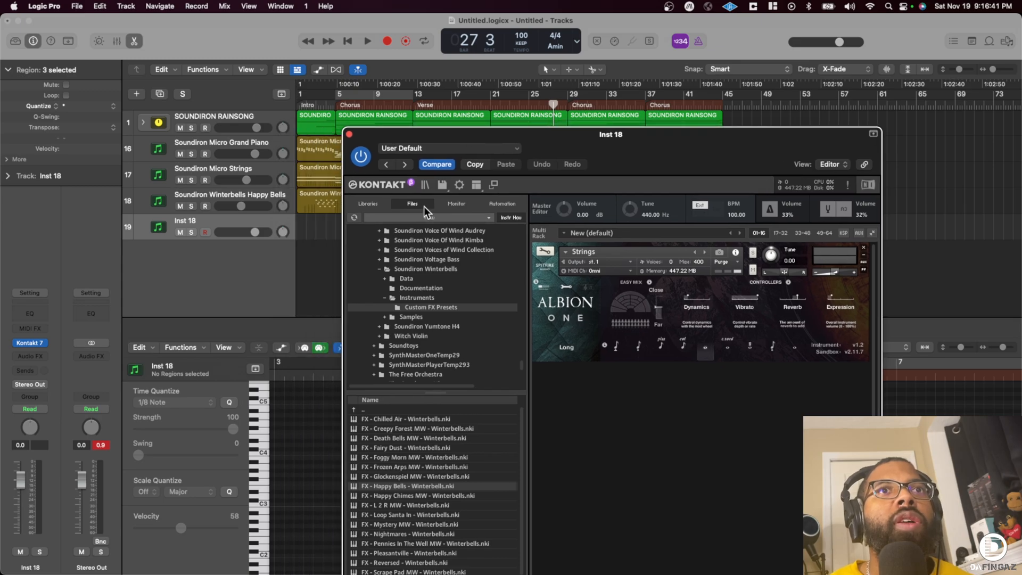
- Switch Kontakt's browser to the instrument libraries and search for "ris"
{"action": "left_click", "coordinate": [368, 203]}
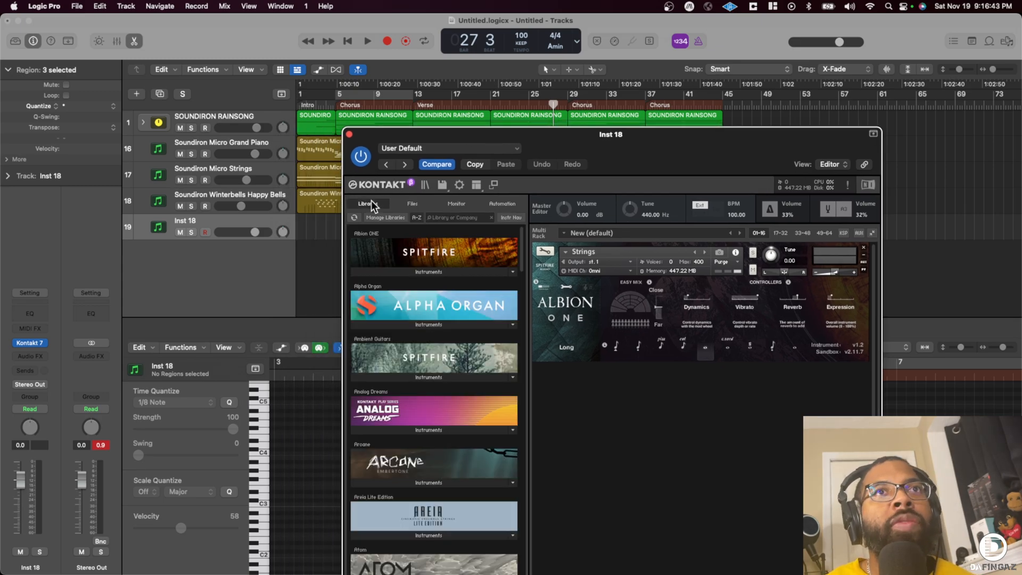
{"action": "left_click", "coordinate": [451, 222]}
{"action": "type", "text": "ris"}
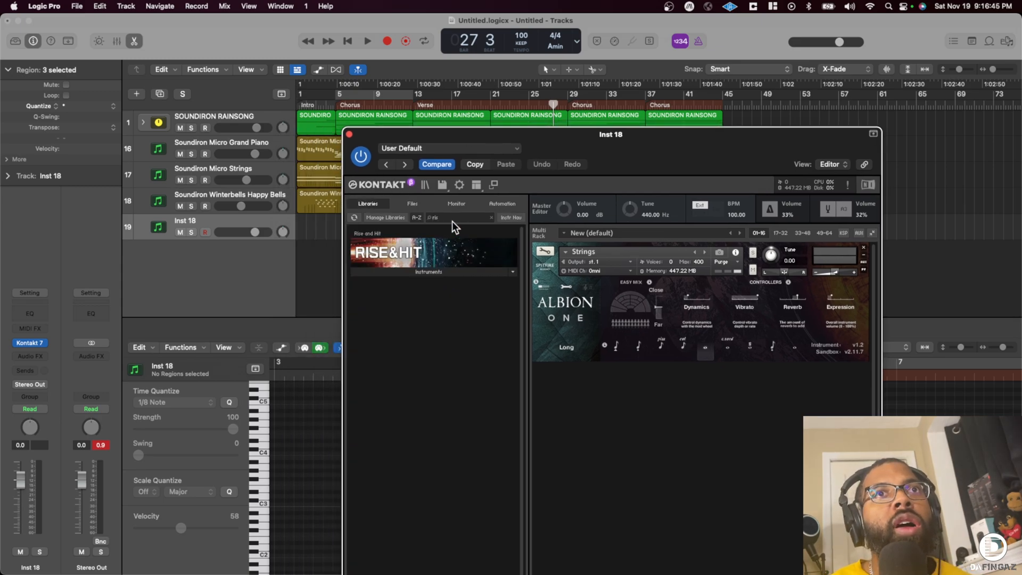
- Load the Rise & Hit instrument from the Rise and Hit library and move its window clear of the lower screen edge
{"action": "left_click", "coordinate": [423, 272]}
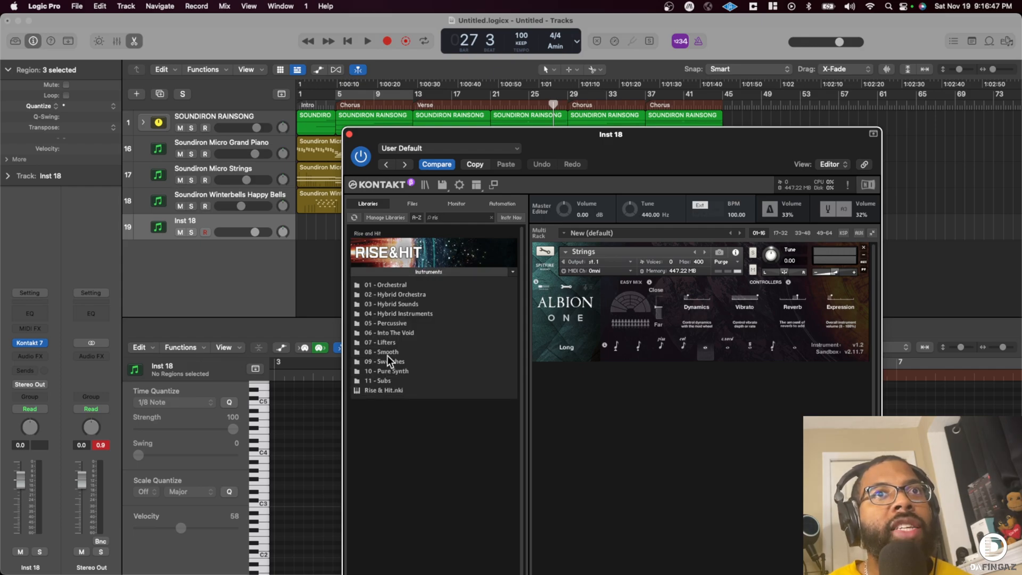
{"action": "left_click", "coordinate": [379, 390]}
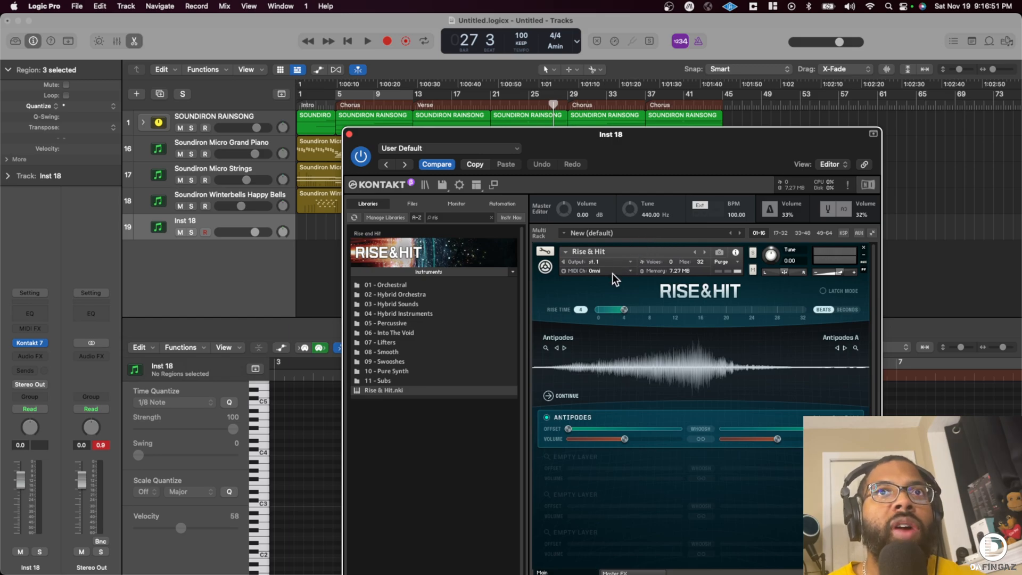
{"action": "left_click_drag", "start_coordinate": [631, 154], "coordinate": [529, 110]}
{"action": "left_click", "coordinate": [503, 231]}
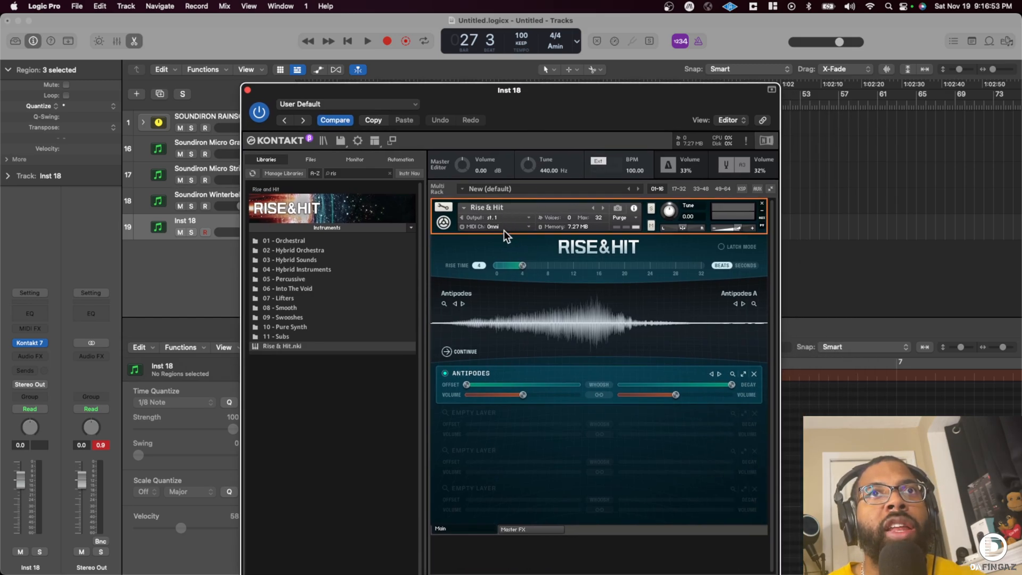
- Load the Mahler Hammer snapshot from the 05 - Percussive category of Rise & Hit
{"action": "left_click", "coordinate": [618, 208]}
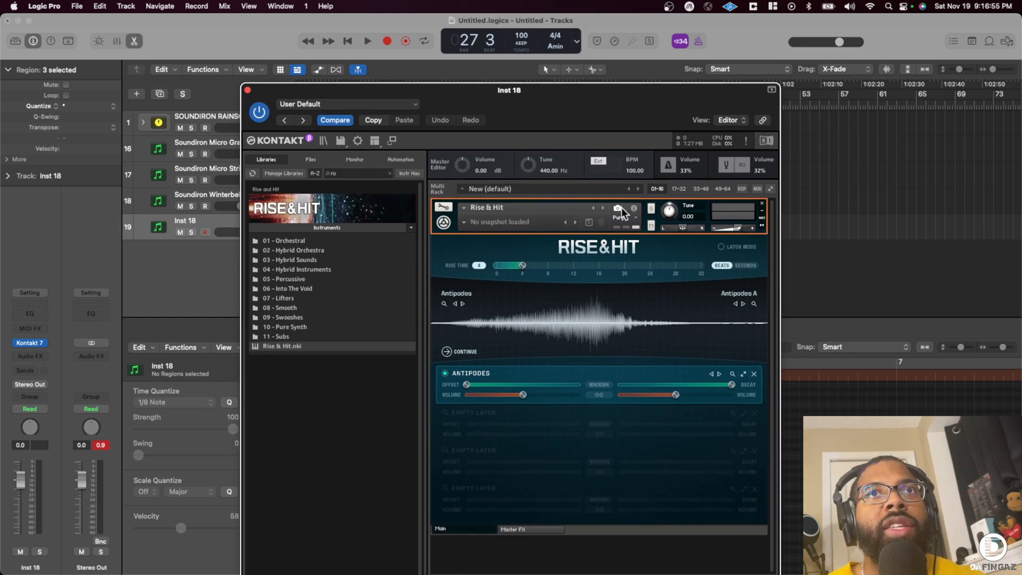
{"action": "left_click", "coordinate": [464, 222]}
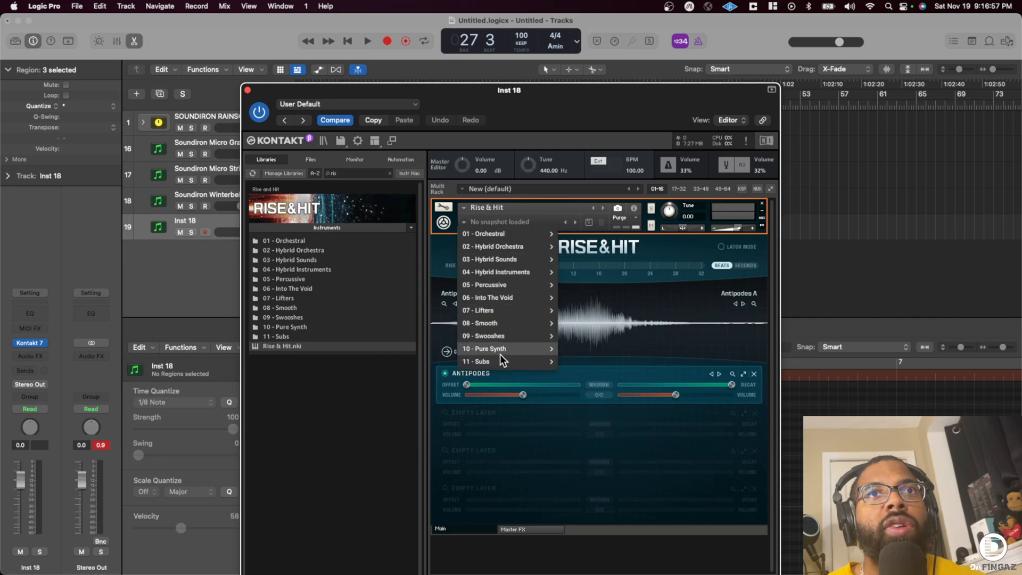
{"action": "mouse_move", "coordinate": [519, 282]}
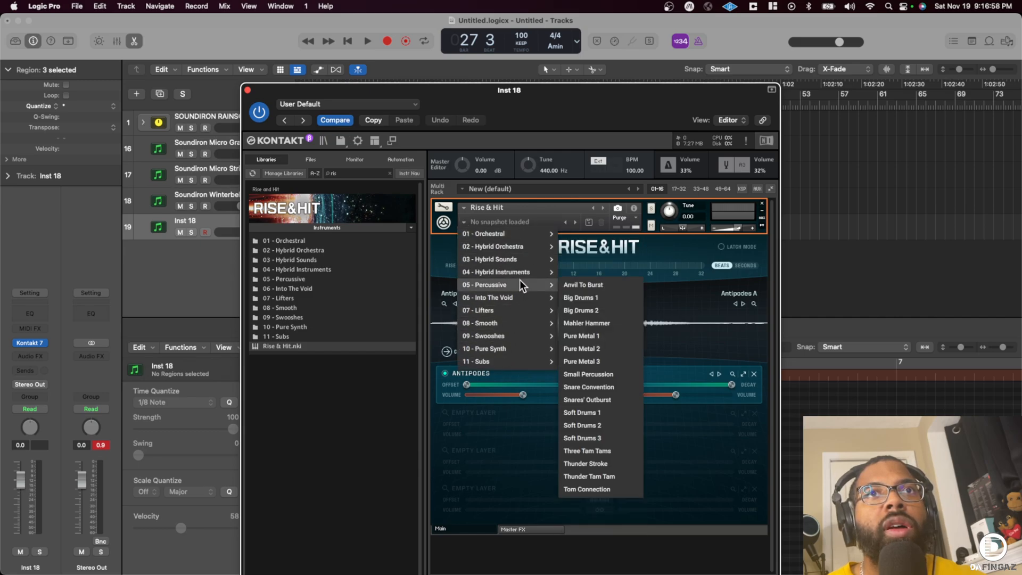
{"action": "left_click", "coordinate": [608, 321]}
- Rename the new Kontakt track Mahler Hammer and close its instrument window
{"action": "left_click", "coordinate": [205, 218]}
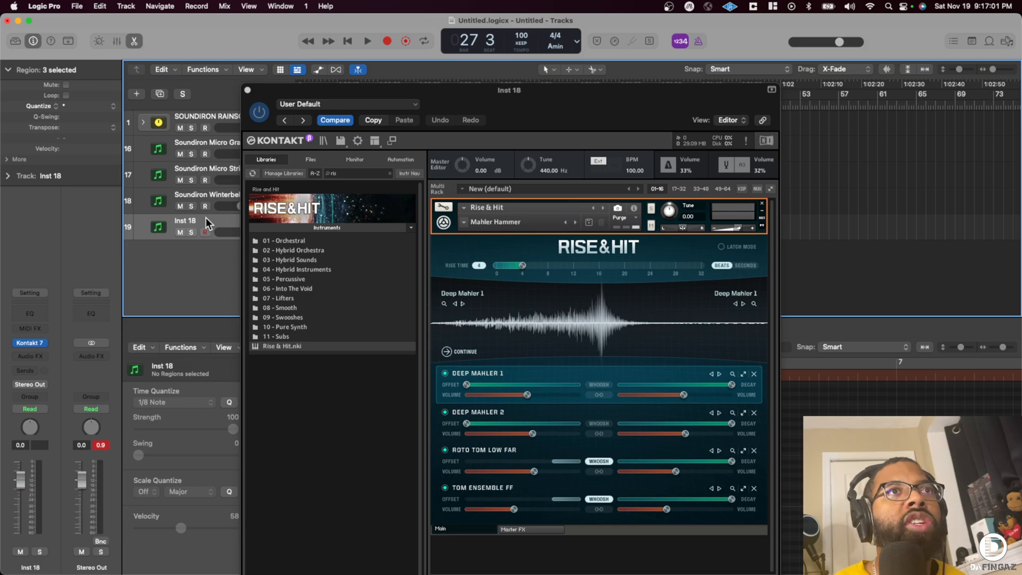
{"action": "double_click", "coordinate": [186, 220]}
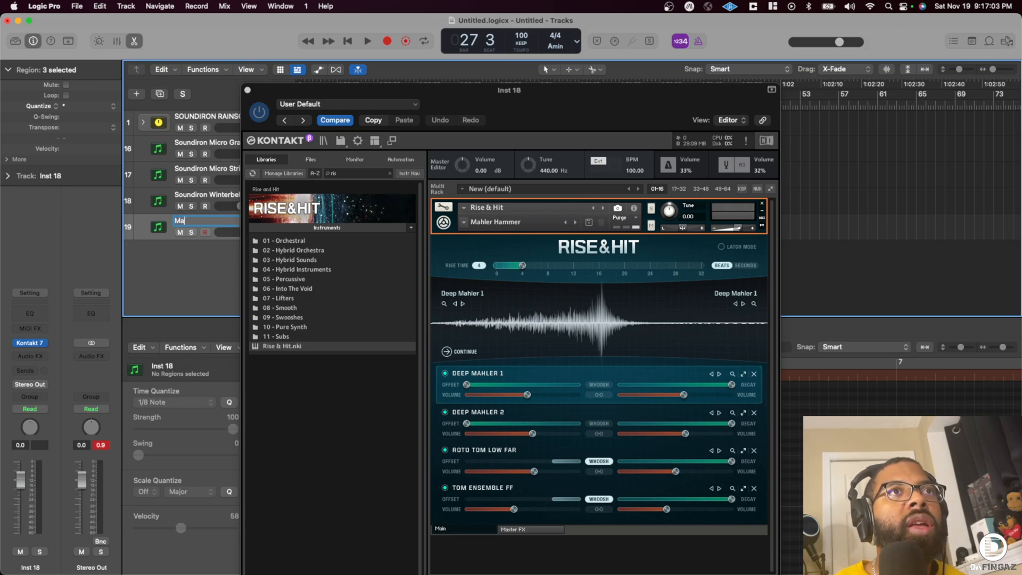
{"action": "left_click", "coordinate": [249, 88]}
{"action": "key", "text": "Return"}
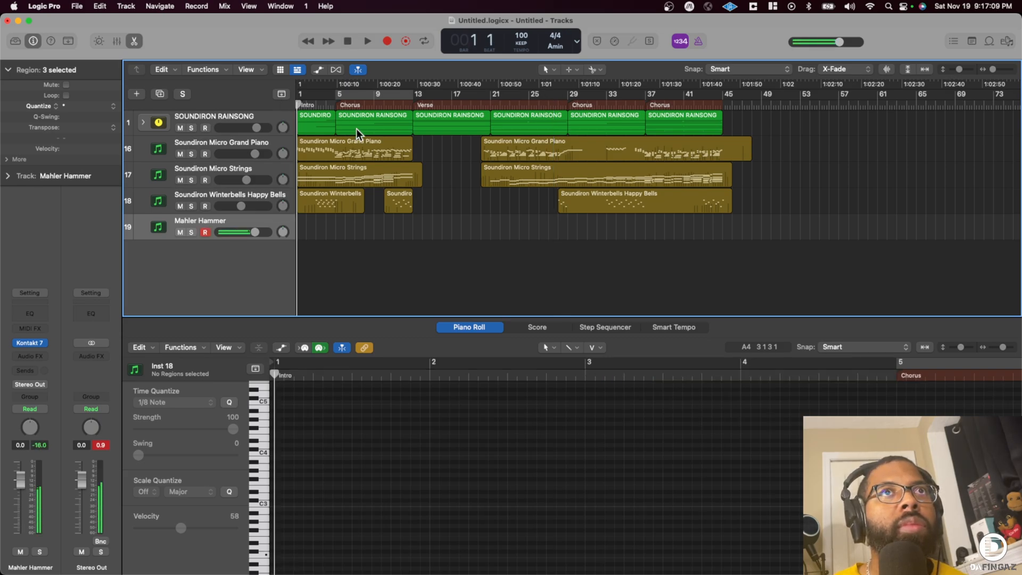
- Record a held C2 riser note on the Mahler Hammer track from bar 12, starting shortly before it and stopping in bar 15
{"action": "scroll", "coordinate": [332, 105], "scroll_direction": "left", "scroll_amount": 1}
{"action": "left_click", "coordinate": [328, 104]}
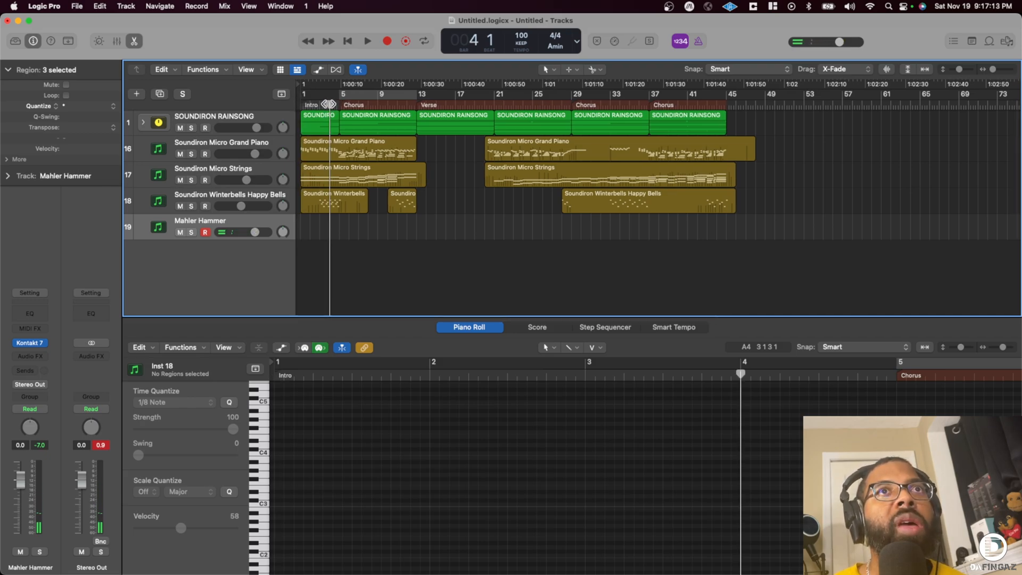
{"action": "left_click", "coordinate": [403, 103]}
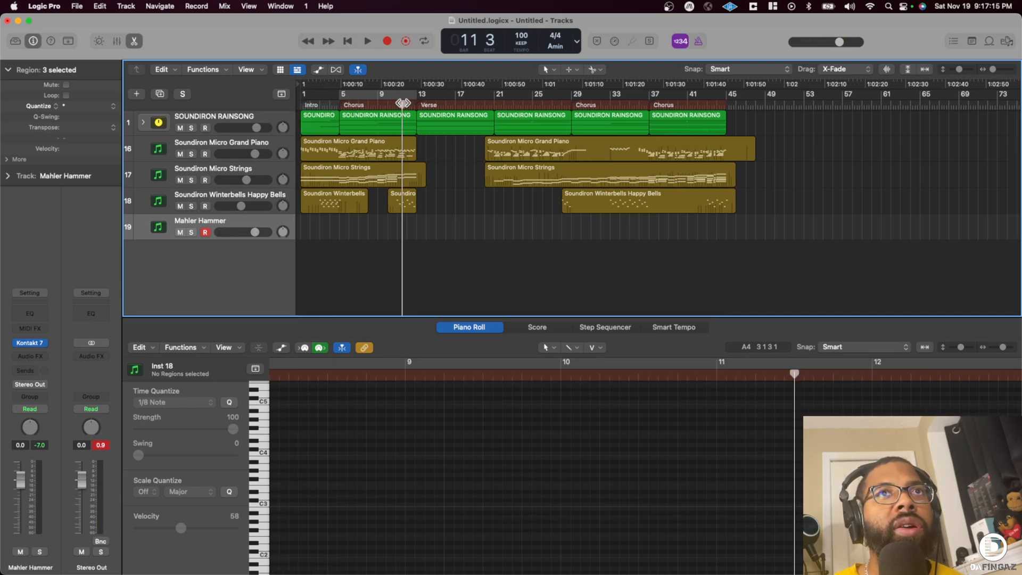
{"action": "key", "text": "r"}
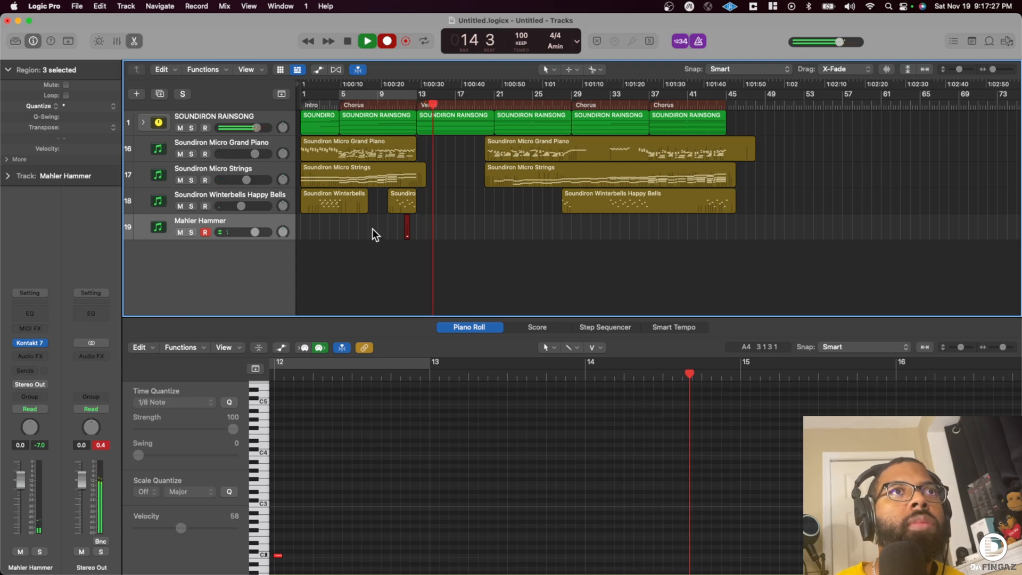
{"action": "key", "text": "space"}
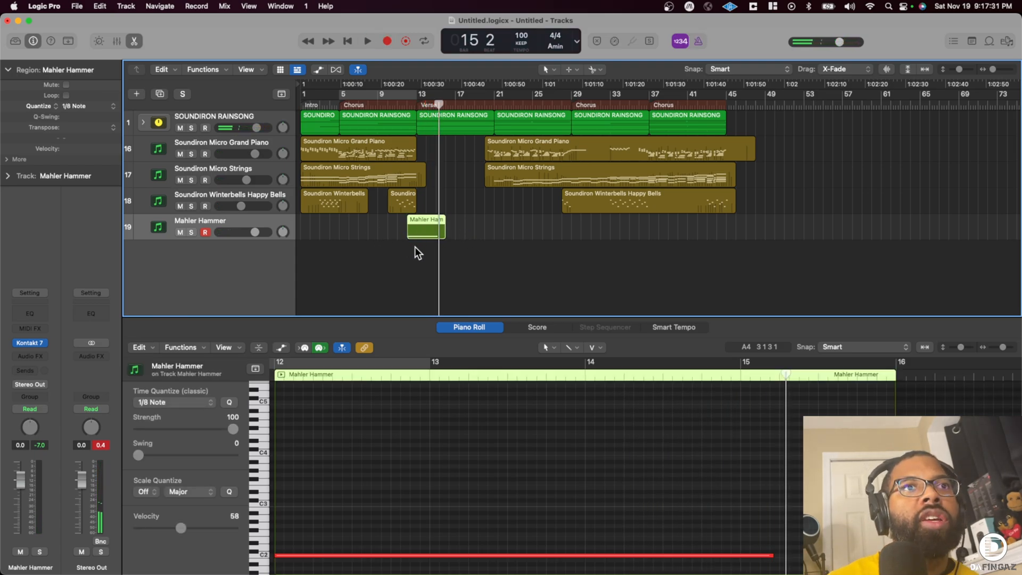
- Check the Mahler Hammer rise time in Kontakt and play the riser from bar 12 into the verse
{"action": "left_click", "coordinate": [36, 344]}
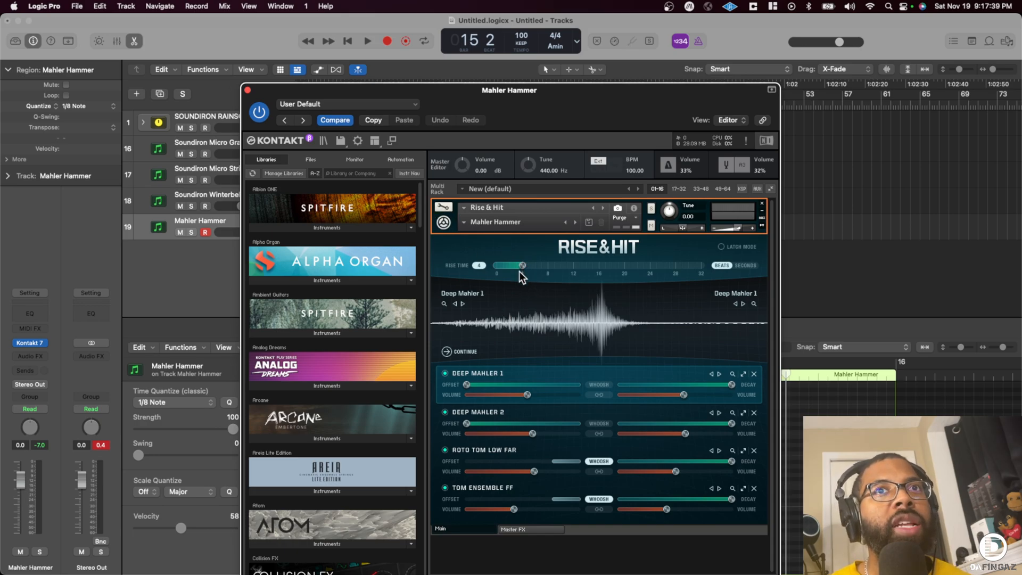
{"action": "left_click", "coordinate": [246, 89]}
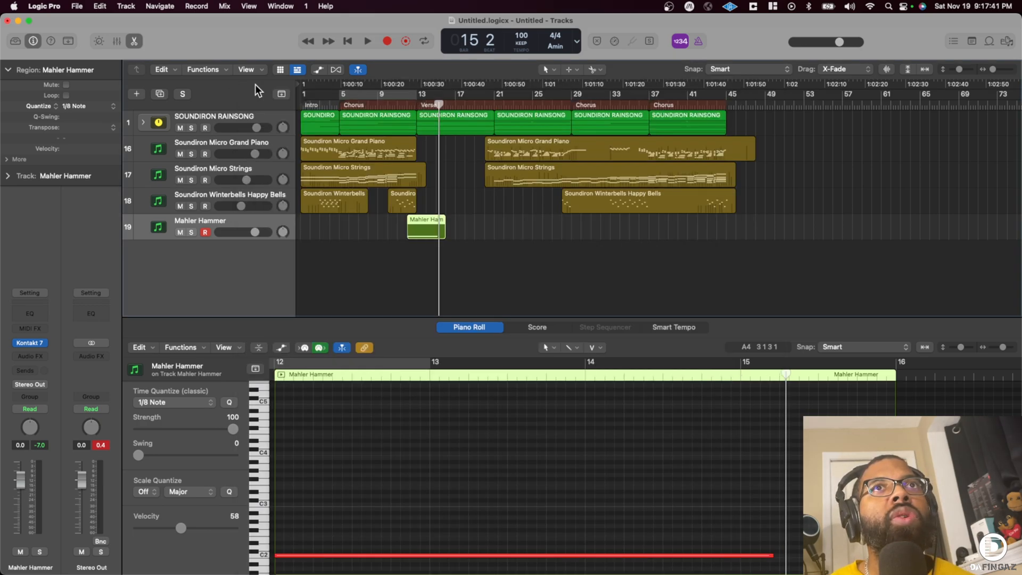
{"action": "double_click", "coordinate": [409, 105]}
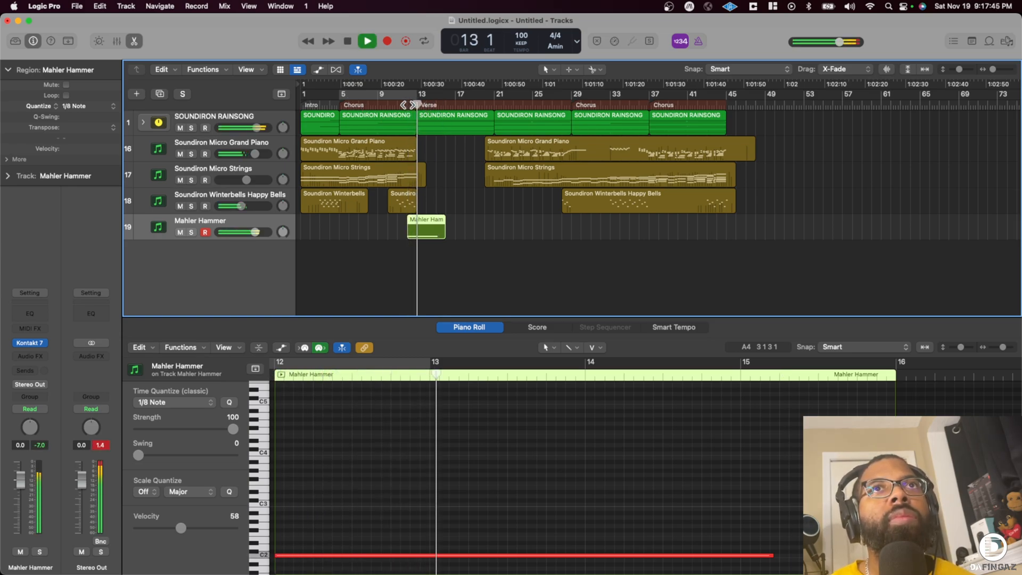
{"action": "key", "text": "space"}
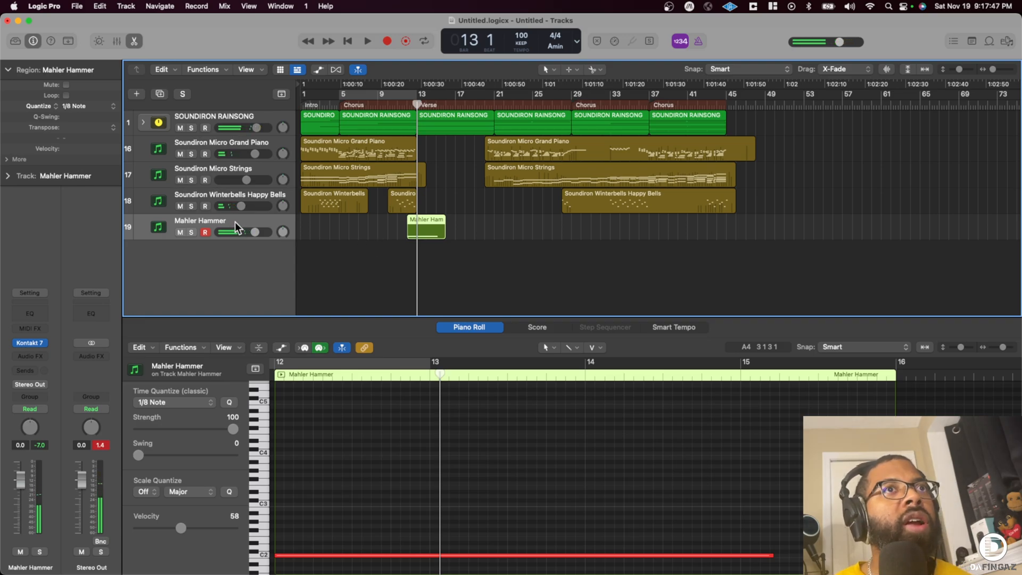
- Duplicate the Mahler Hammer track with its region directly below and load the percussive Pure Metal 2 snapshot on the copy
{"action": "left_click_drag", "start_coordinate": [421, 230], "coordinate": [424, 257]}
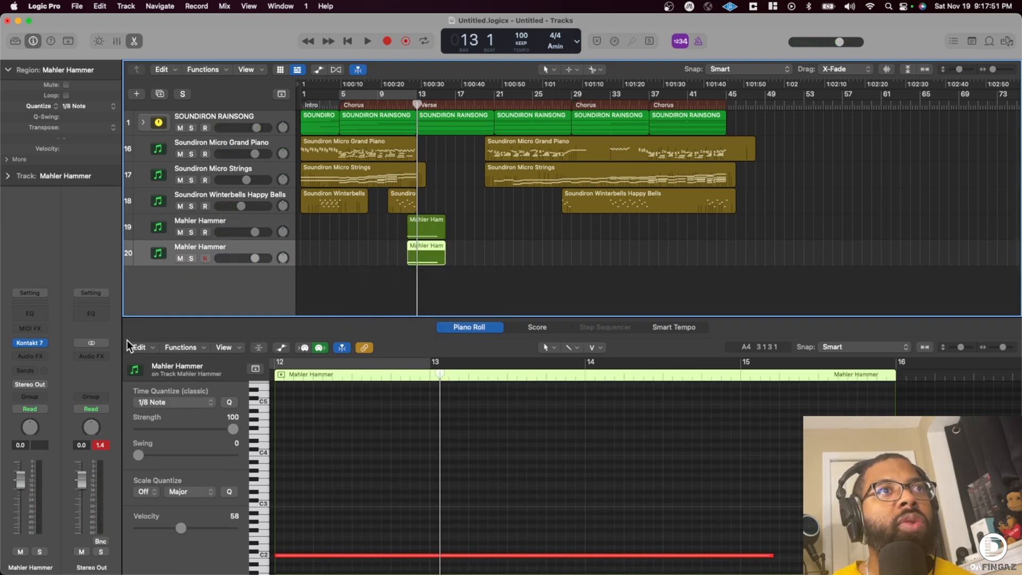
{"action": "left_click", "coordinate": [44, 345]}
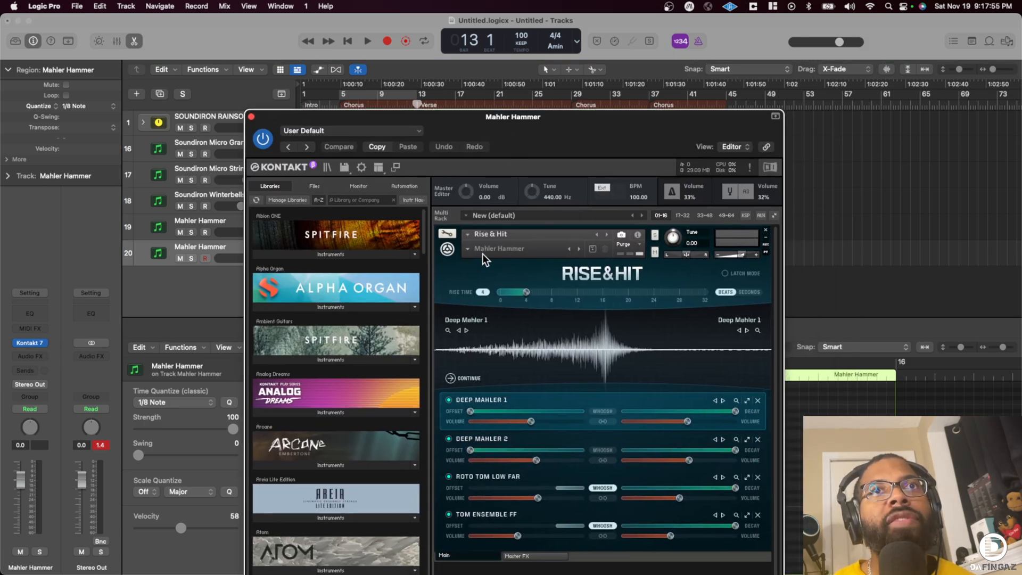
{"action": "left_click", "coordinate": [468, 249]}
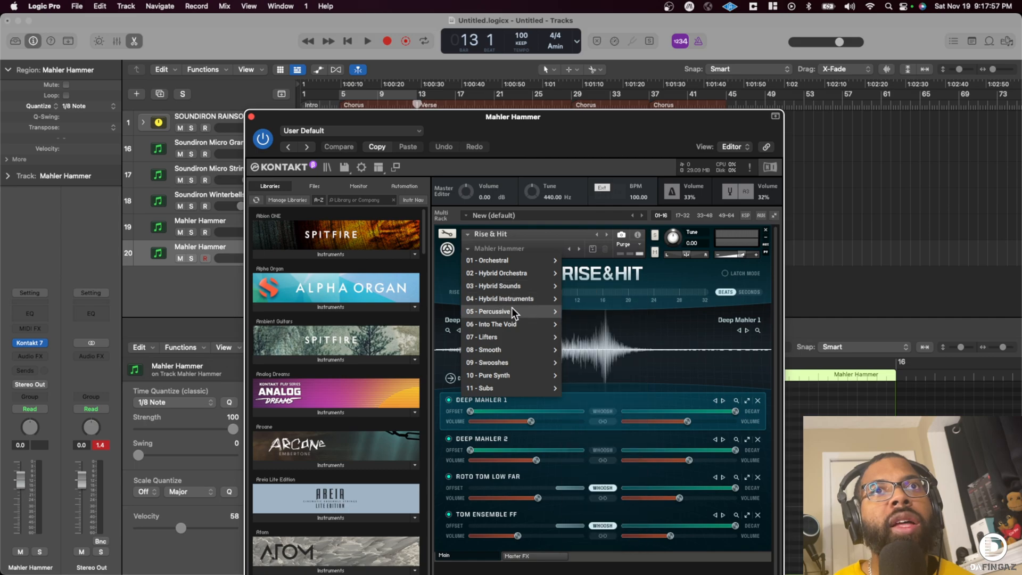
{"action": "mouse_move", "coordinate": [512, 310]}
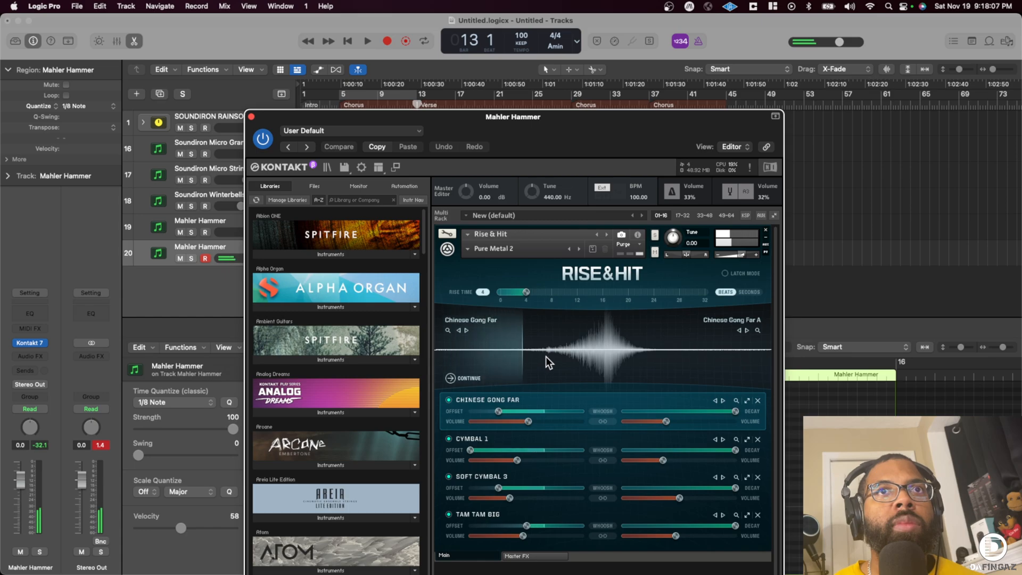
- Rename the duplicated track Cymbals and lower its volume to -3.1 dB while playing the transition
{"action": "left_click", "coordinate": [251, 116]}
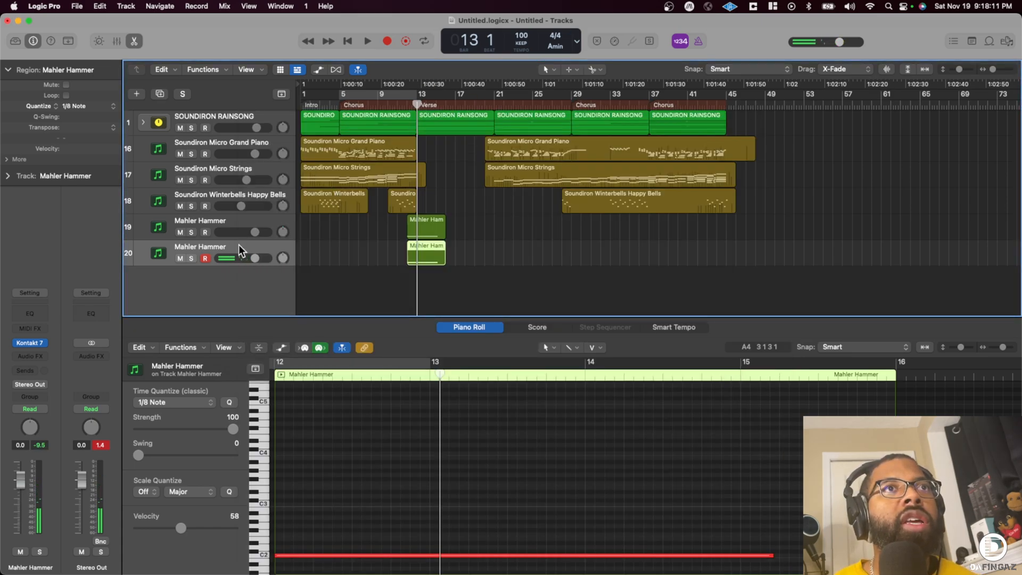
{"action": "type", "text": "Cymbals"}
{"action": "key", "text": "Return"}
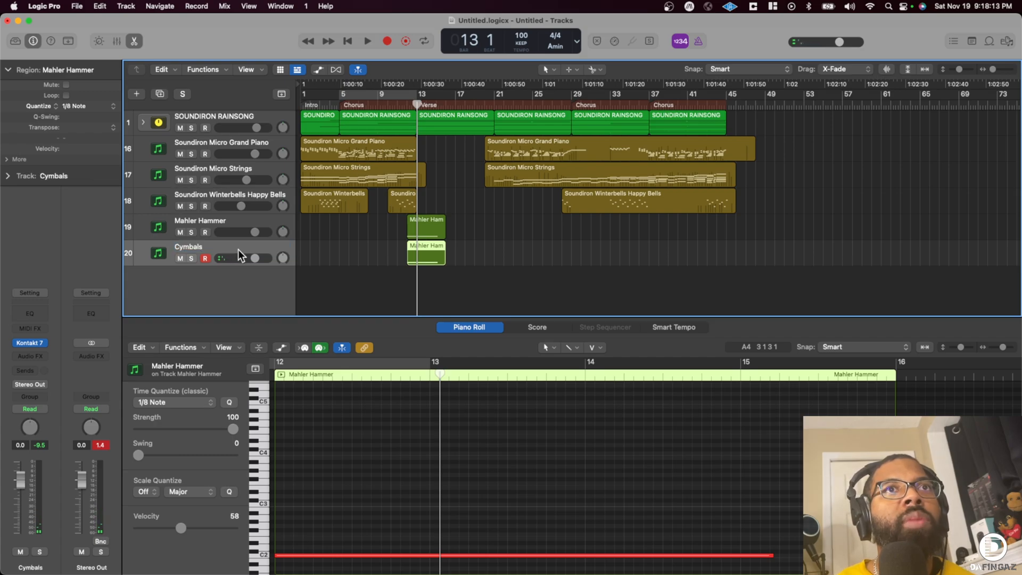
{"action": "key", "text": "space"}
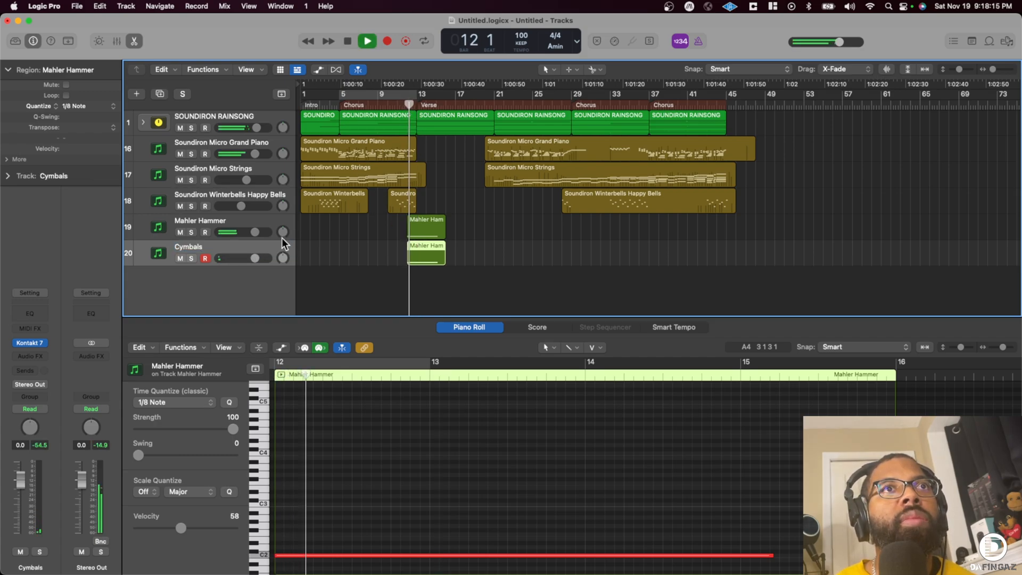
{"action": "left_click_drag", "start_coordinate": [254, 258], "coordinate": [245, 261]}
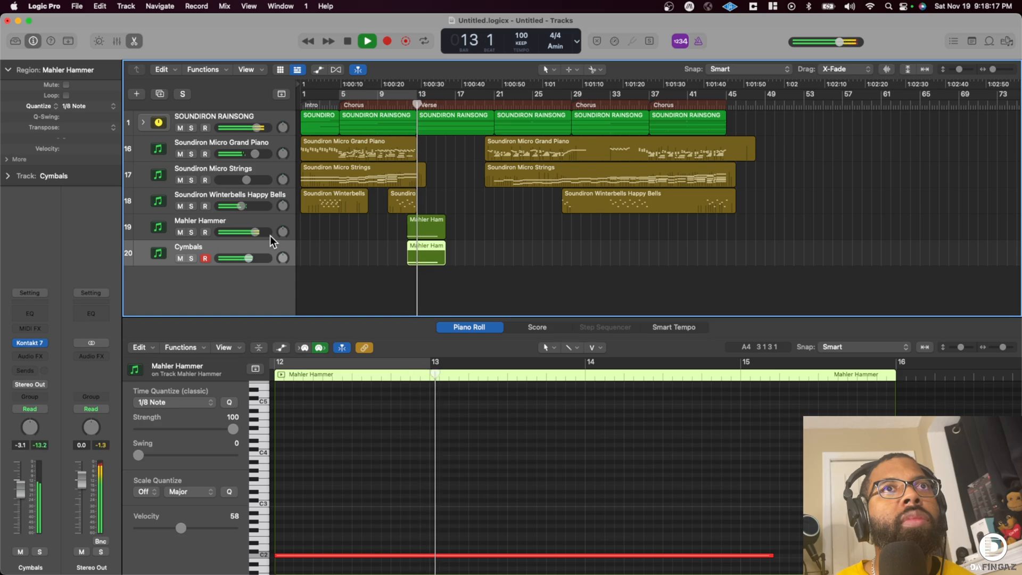
- Stop playback and show the My Loops sound pack among the Apple Loops
{"action": "left_click", "coordinate": [988, 40]}
{"action": "left_click", "coordinate": [931, 70]}
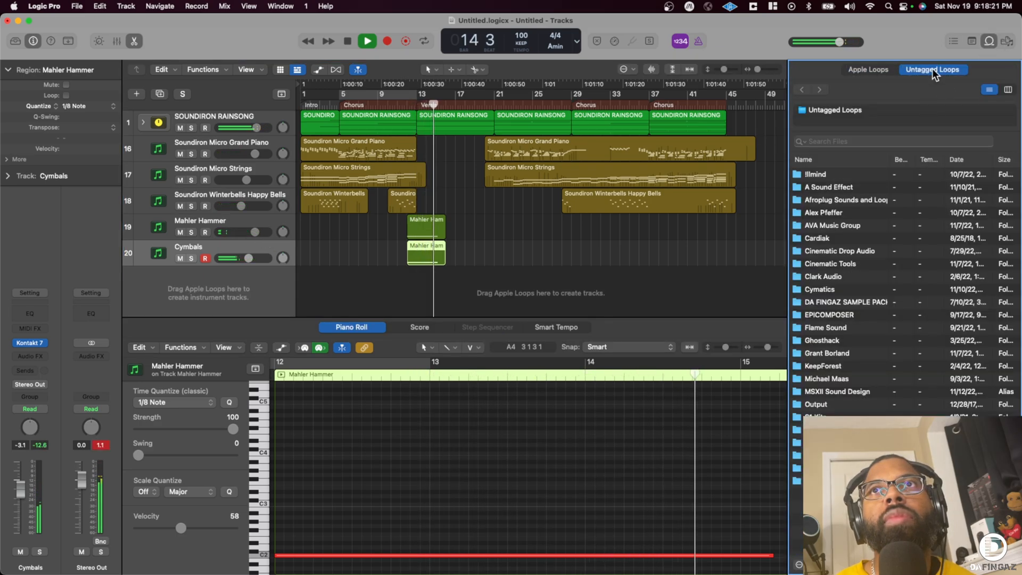
{"action": "key", "text": "space"}
{"action": "left_click", "coordinate": [875, 69]}
{"action": "left_click", "coordinate": [926, 85]}
{"action": "left_click", "coordinate": [925, 105]}
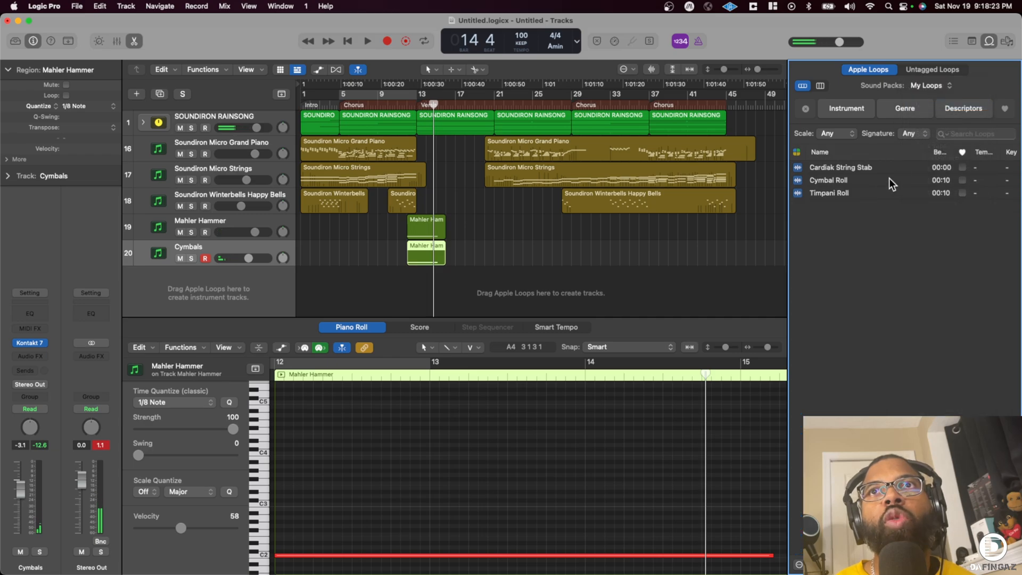
{"action": "left_click", "coordinate": [835, 180]}
{"action": "key", "text": "space"}
{"action": "left_click_drag", "start_coordinate": [831, 181], "coordinate": [441, 306]}
{"action": "left_click", "coordinate": [511, 290]}
{"action": "key", "text": "space"}
- Audition the Timpani Roll loop, place it at bar 12 on a new track and change the project sample rate to 48 kHz
{"action": "left_click", "coordinate": [840, 194]}
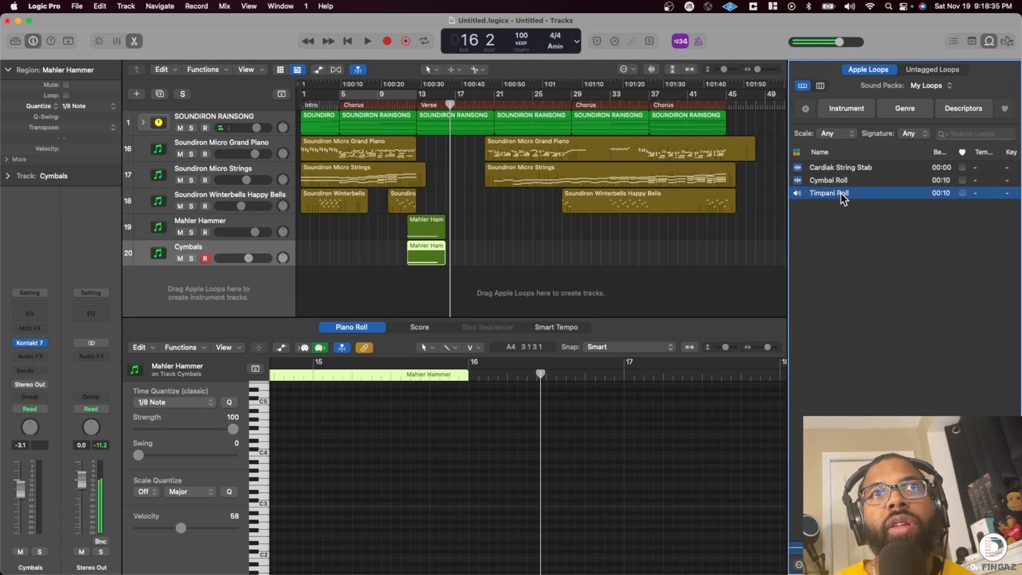
{"action": "left_click_drag", "start_coordinate": [839, 190], "coordinate": [403, 294]}
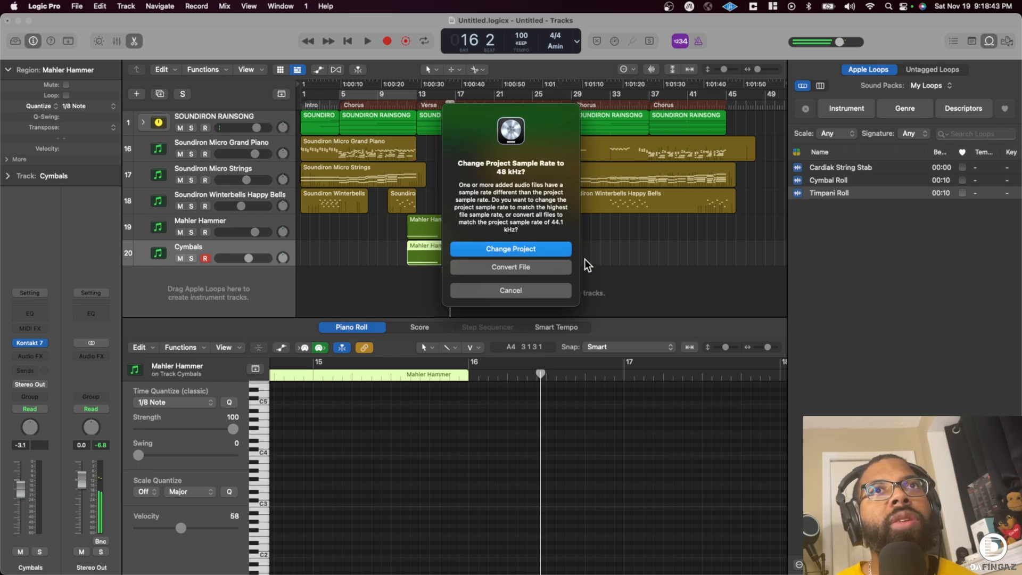
{"action": "key", "text": "Return"}
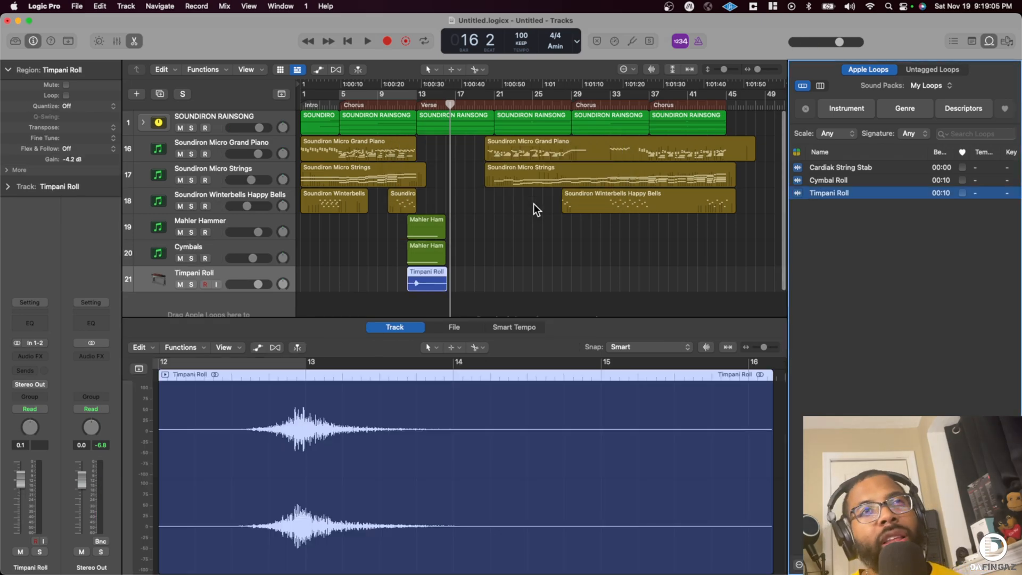
- Place the Cymbal Roll loop at bar 12 on a new track below Timpani Roll and hide the loop browser
{"action": "scroll", "coordinate": [534, 203], "scroll_direction": "right", "scroll_amount": 2}
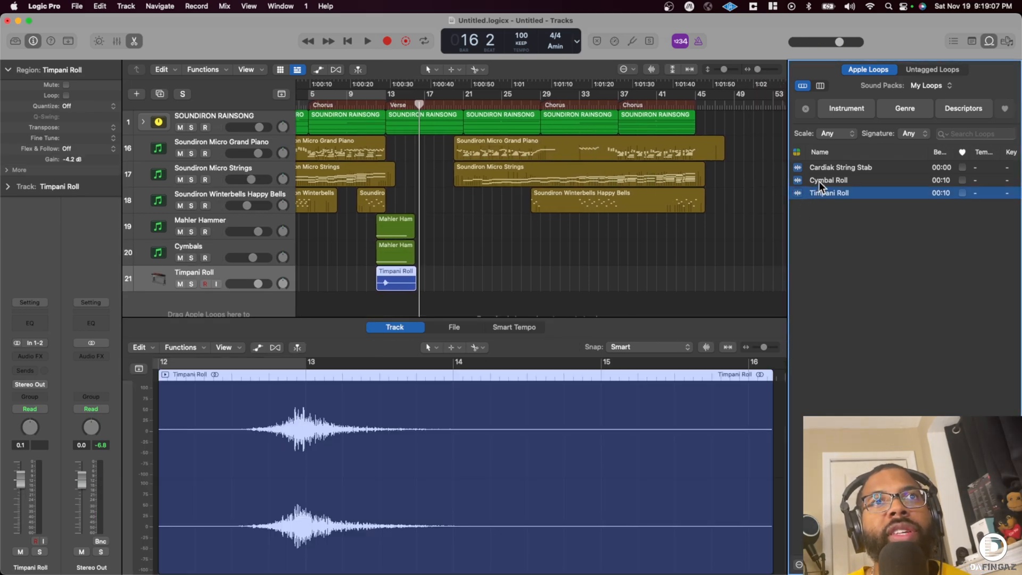
{"action": "left_click_drag", "start_coordinate": [819, 181], "coordinate": [376, 305]}
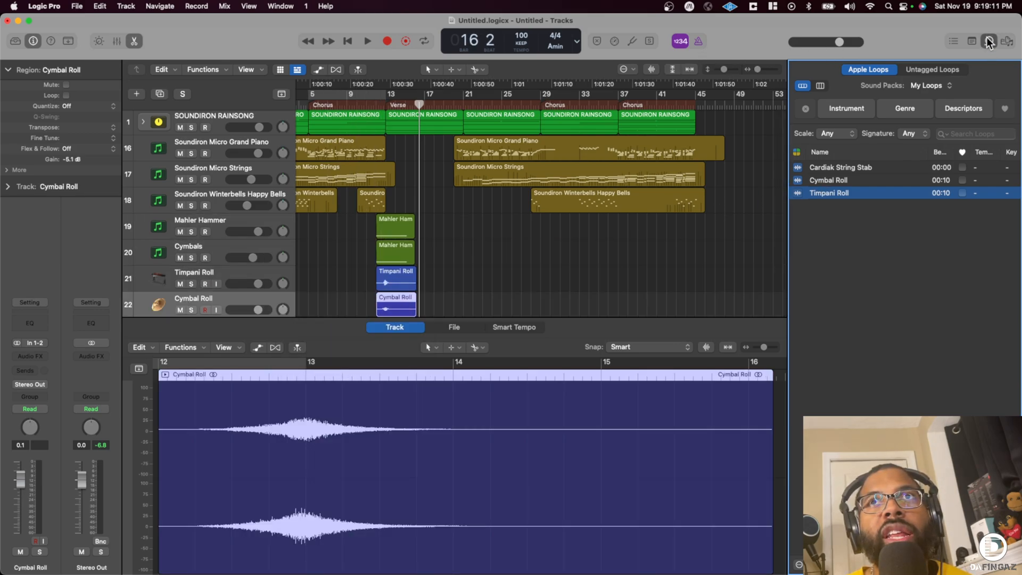
{"action": "left_click", "coordinate": [989, 41]}
- Move the playhead to bar 11 and set the Cymbal Roll audio file's anchor at the peak of its swell
{"action": "left_click_drag", "start_coordinate": [993, 69], "coordinate": [961, 69]}
{"action": "scroll", "coordinate": [818, 89], "scroll_direction": "down", "scroll_amount": 3}
{"action": "scroll", "coordinate": [442, 183], "scroll_direction": "left", "scroll_amount": 1}
{"action": "scroll", "coordinate": [448, 197], "scroll_direction": "up", "scroll_amount": 3}
{"action": "scroll", "coordinate": [448, 197], "scroll_direction": "down", "scroll_amount": 4}
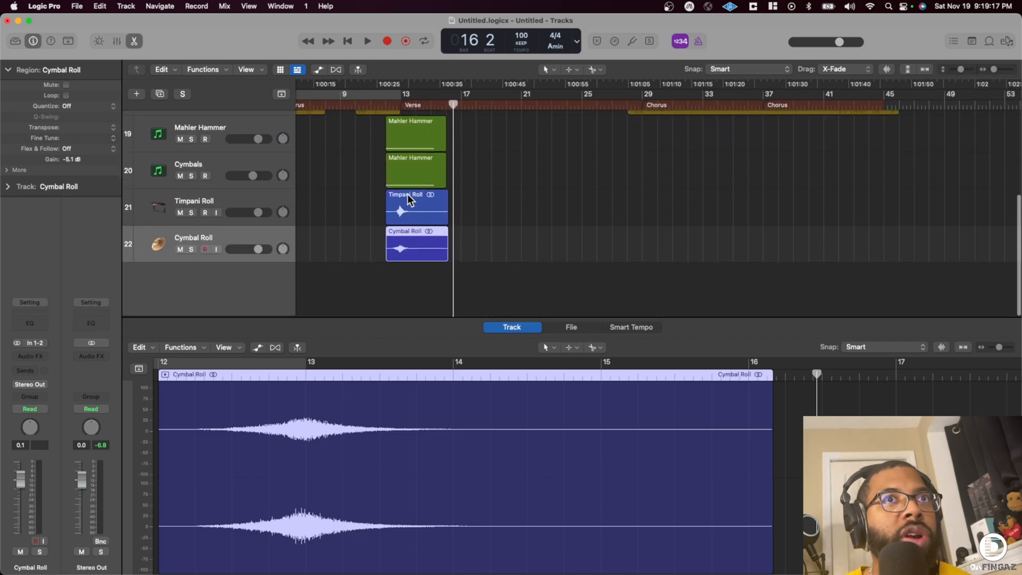
{"action": "left_click", "coordinate": [373, 102]}
{"action": "left_click_drag", "start_coordinate": [993, 69], "coordinate": [996, 69]}
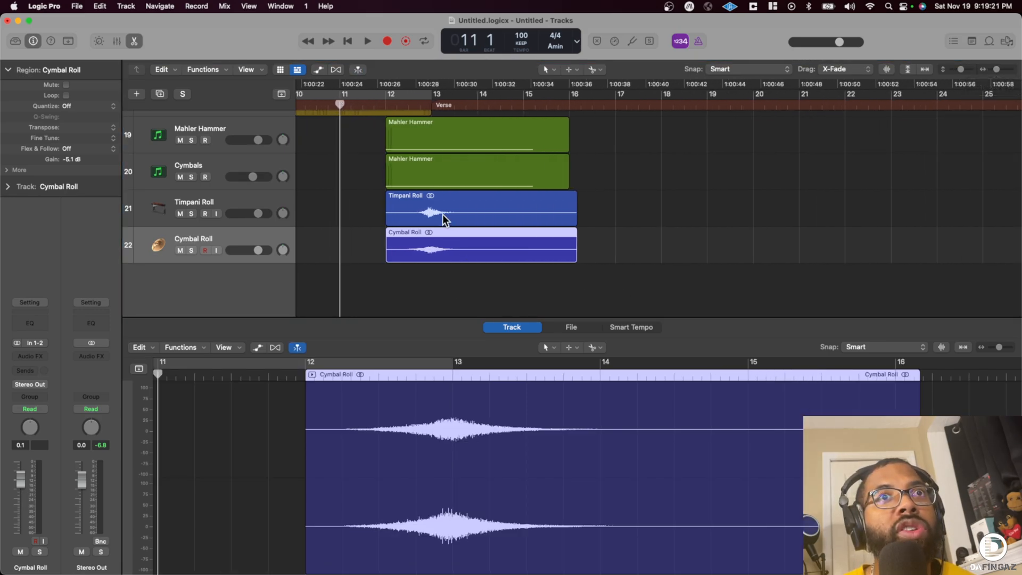
{"action": "left_click", "coordinate": [571, 328]}
{"action": "left_click_drag", "start_coordinate": [151, 556], "coordinate": [614, 551]}
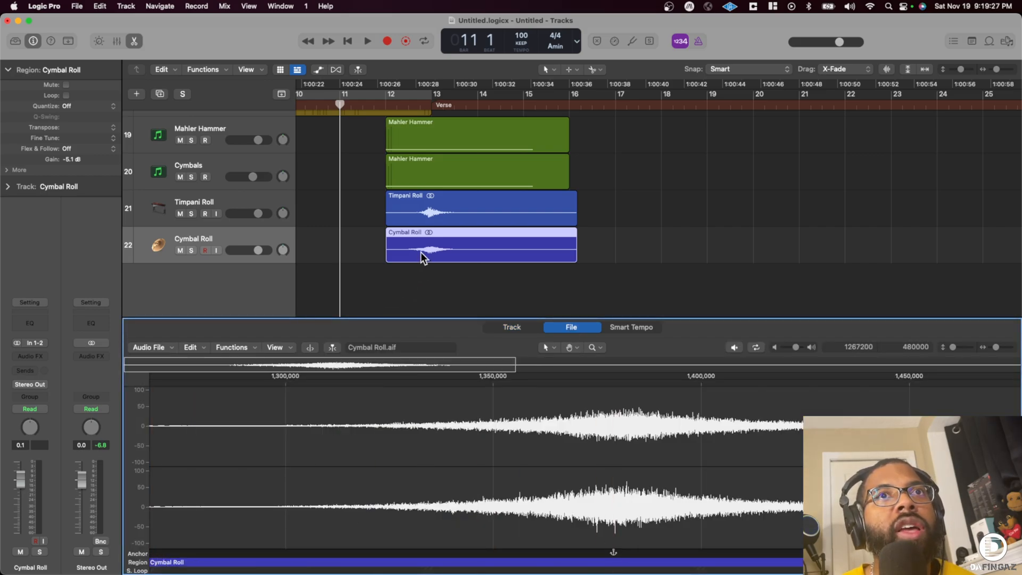
- Set the Timpani Roll audio file's anchor at the peak of its swell
{"action": "left_click", "coordinate": [444, 219]}
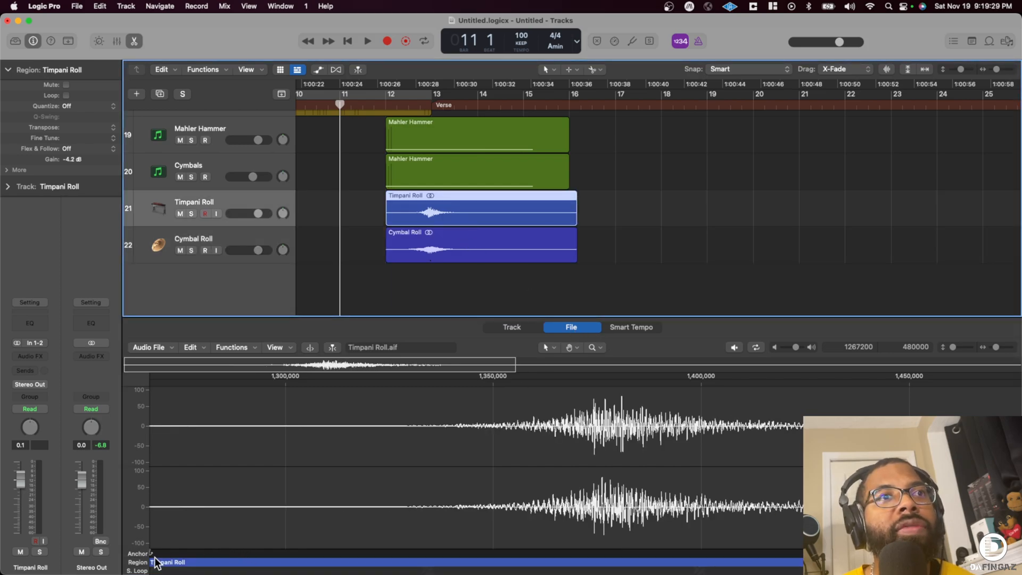
{"action": "left_click_drag", "start_coordinate": [151, 557], "coordinate": [607, 553]}
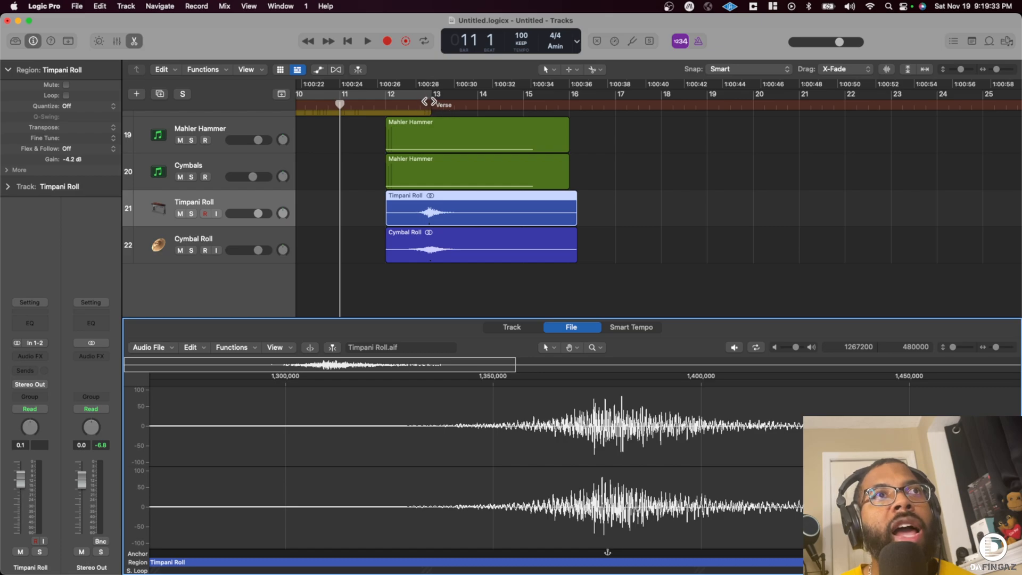
{"action": "left_click", "coordinate": [435, 249]}
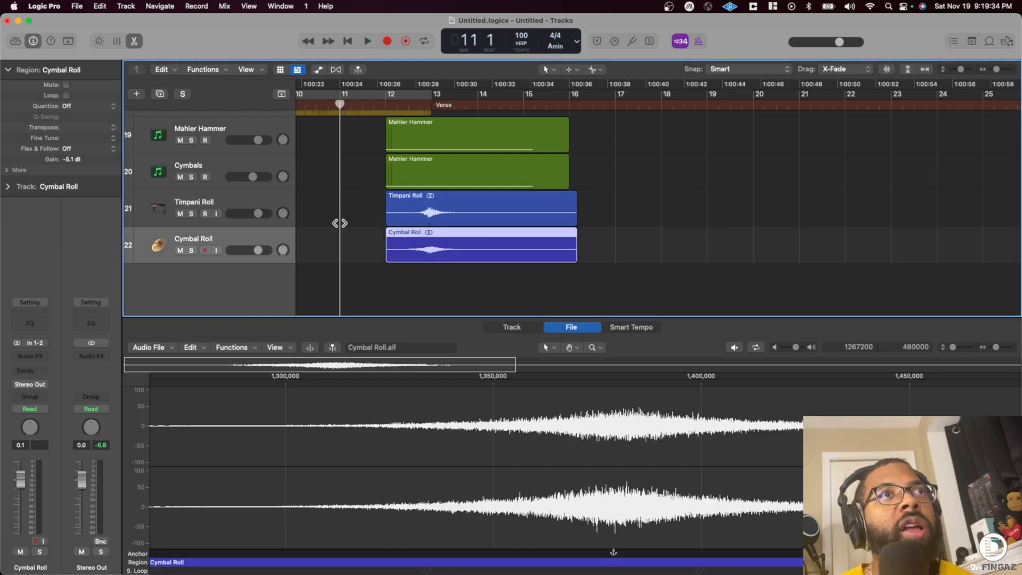
- Move the Timpani Roll and Cymbal Roll regions together so their swells peak at bar 13
{"action": "left_click", "coordinate": [451, 207]}
{"action": "left_click", "coordinate": [429, 237], "text": "shift"}
{"action": "mouse_move", "coordinate": [425, 217]}
{"action": "left_mouse_down"}
{"action": "mouse_move", "coordinate": [483, 222]}
{"action": "mouse_move", "coordinate": [432, 211]}
{"action": "left_mouse_up"}
{"action": "left_click", "coordinate": [761, 69]}
{"action": "left_click", "coordinate": [787, 167]}
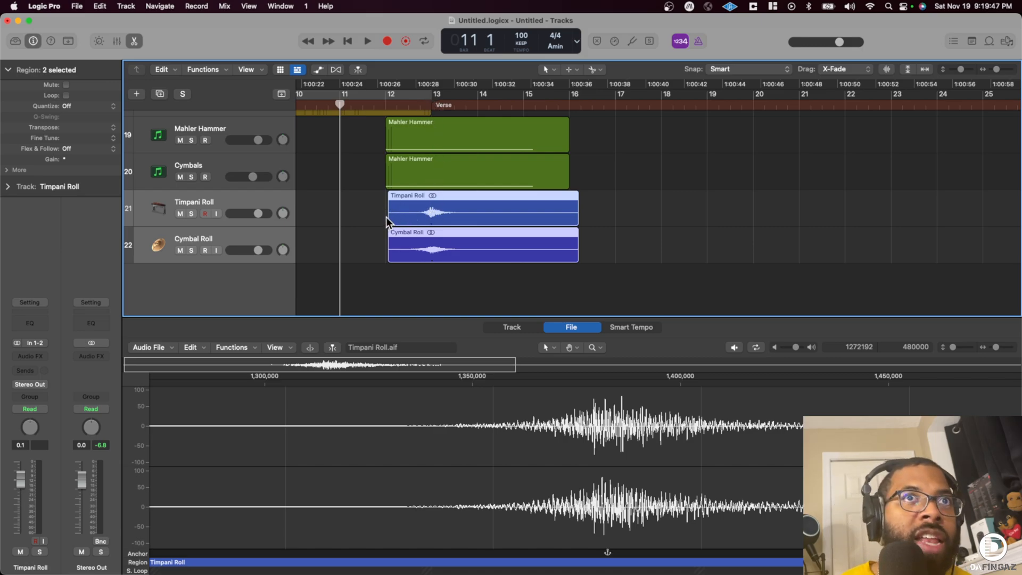
- Play the arrangement from bar 11 through the verse entry and collapse the region inspector
{"action": "left_click_drag", "start_coordinate": [993, 70], "coordinate": [991, 69]}
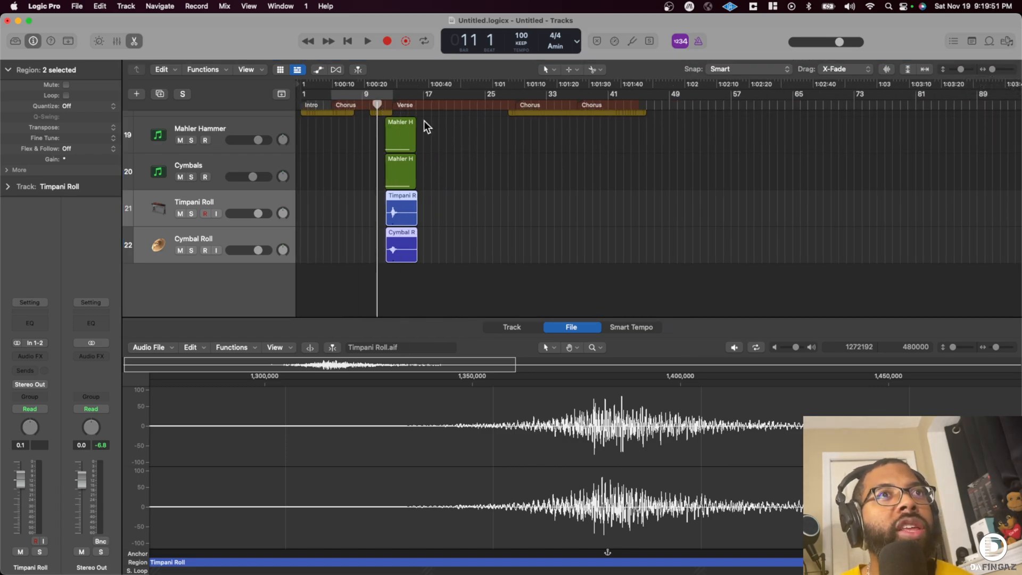
{"action": "key", "text": "space"}
{"action": "mouse_move", "coordinate": [960, 71]}
{"action": "left_mouse_down"}
{"action": "mouse_move", "coordinate": [996, 66]}
{"action": "mouse_move", "coordinate": [956, 69]}
{"action": "left_mouse_up"}
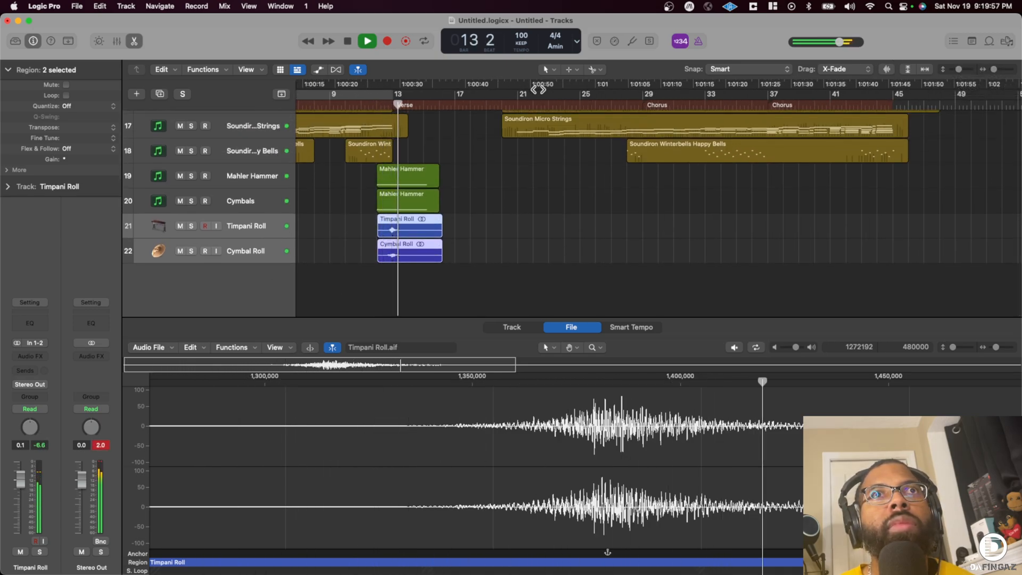
{"action": "left_click_drag", "start_coordinate": [994, 70], "coordinate": [996, 67]}
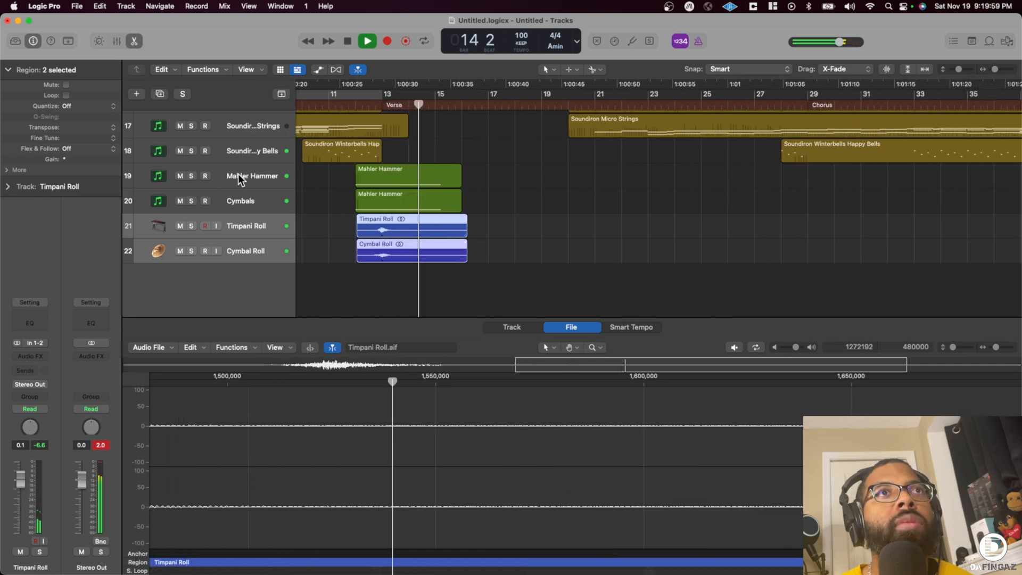
{"action": "left_click", "coordinate": [7, 68]}
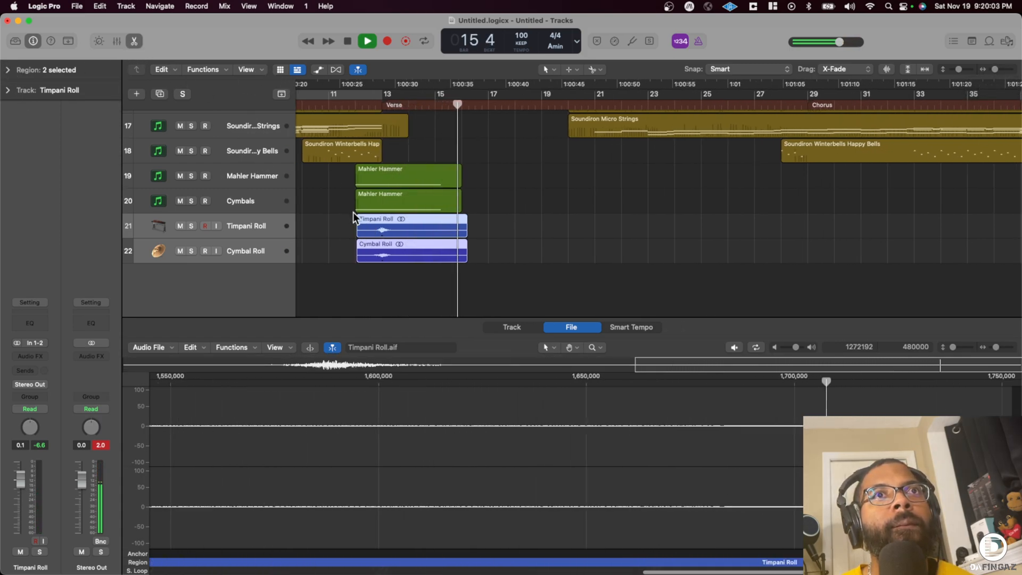
- Copy the Mahler Hammer, Cymbals, Timpani Roll and Cymbal Roll regions from bar 12 to bar 20 and delete the copied Timpani Roll
{"action": "left_click_drag", "start_coordinate": [959, 70], "coordinate": [957, 70]}
{"action": "left_click_drag", "start_coordinate": [344, 211], "coordinate": [586, 203]}
{"action": "scroll", "coordinate": [549, 222], "scroll_direction": "right", "scroll_amount": 3}
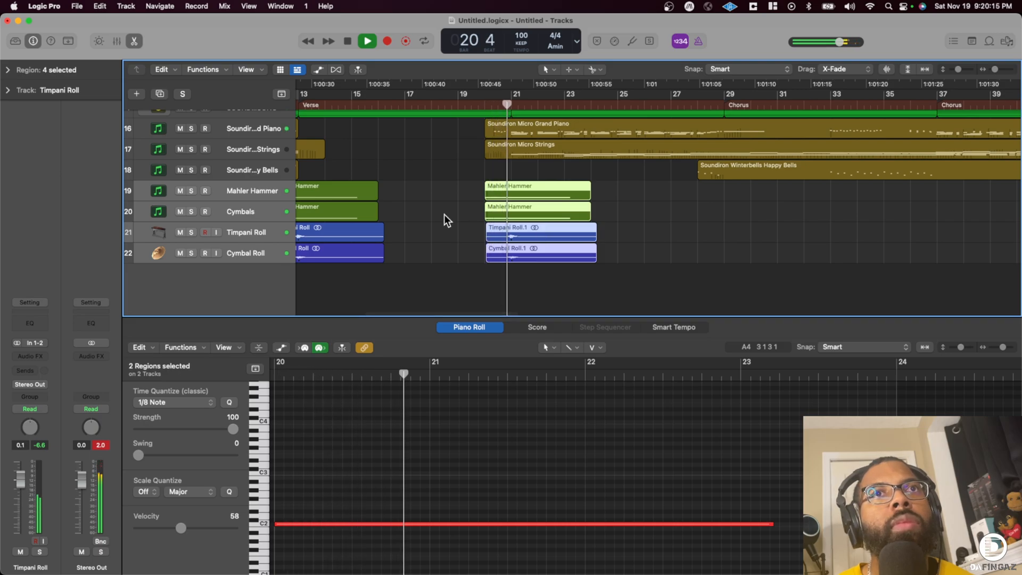
{"action": "left_click", "coordinate": [474, 237]}
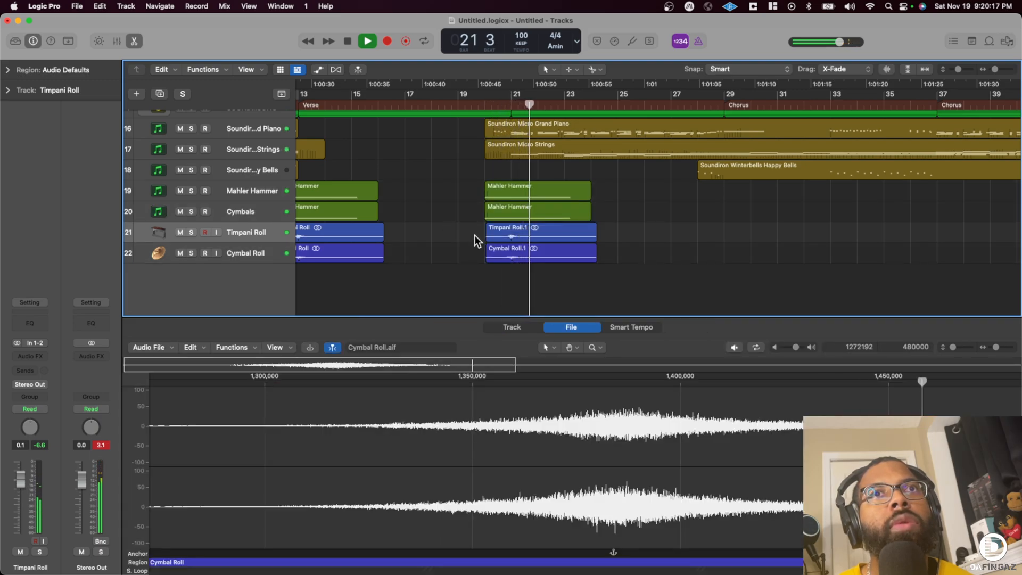
{"action": "left_click", "coordinate": [500, 234]}
{"action": "key", "text": "Delete"}
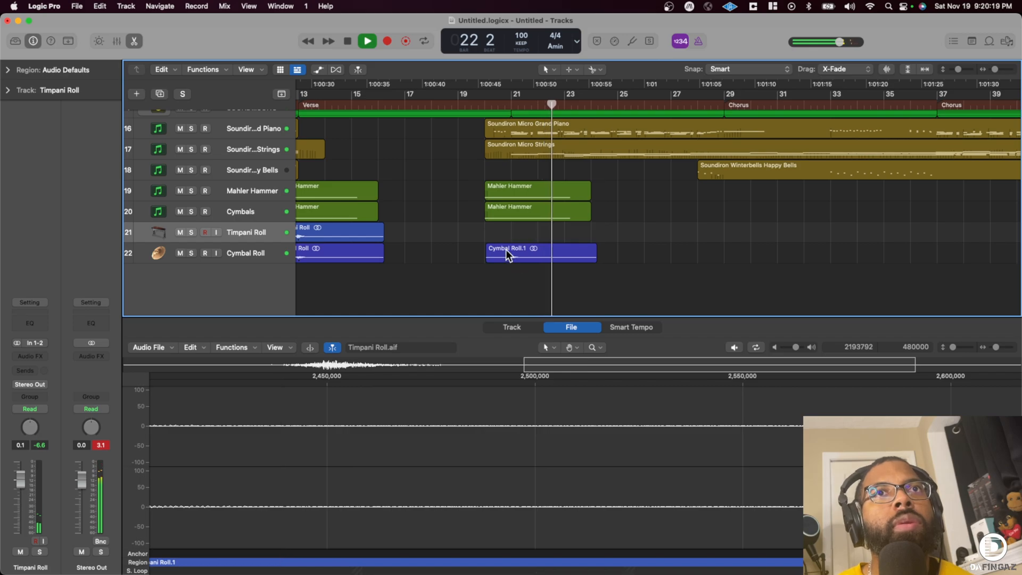
{"action": "scroll", "coordinate": [391, 209], "scroll_direction": "left", "scroll_amount": 5}
{"action": "left_click_drag", "start_coordinate": [408, 192], "coordinate": [447, 274]}
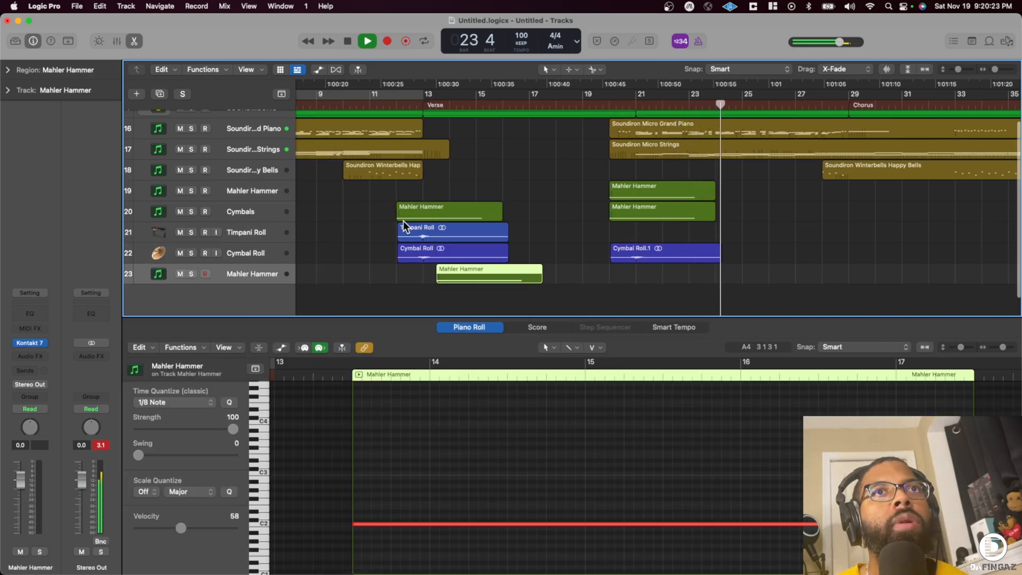
{"action": "key", "text": "super+z"}
- Copy the four Mahler Hammer, Cymbals, Timpani Roll and Cymbal Roll regions at bar 12 to bars 28, 36 and 44
{"action": "left_click_drag", "start_coordinate": [382, 199], "coordinate": [451, 253]}
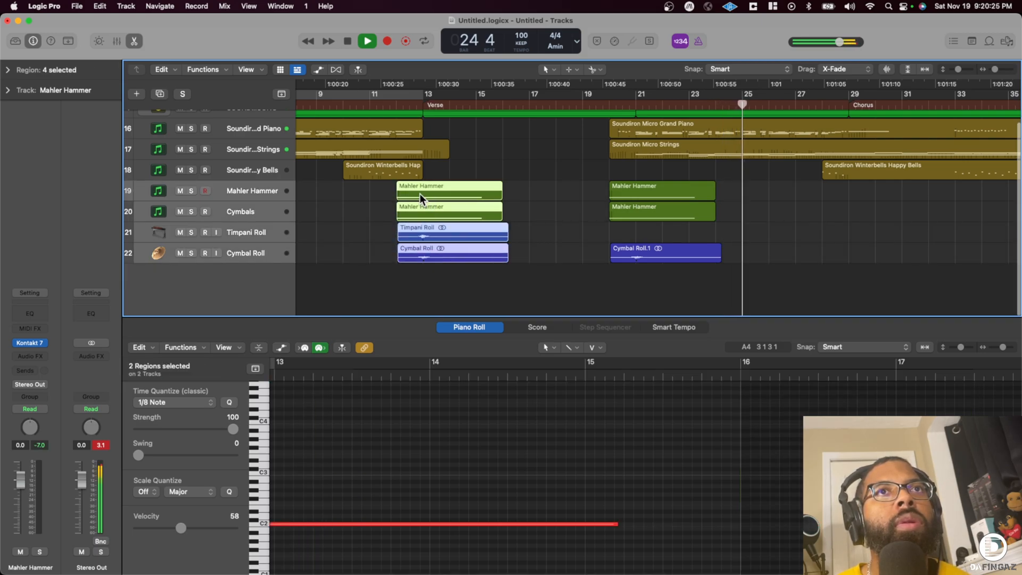
{"action": "left_click_drag", "start_coordinate": [419, 194], "coordinate": [834, 218]}
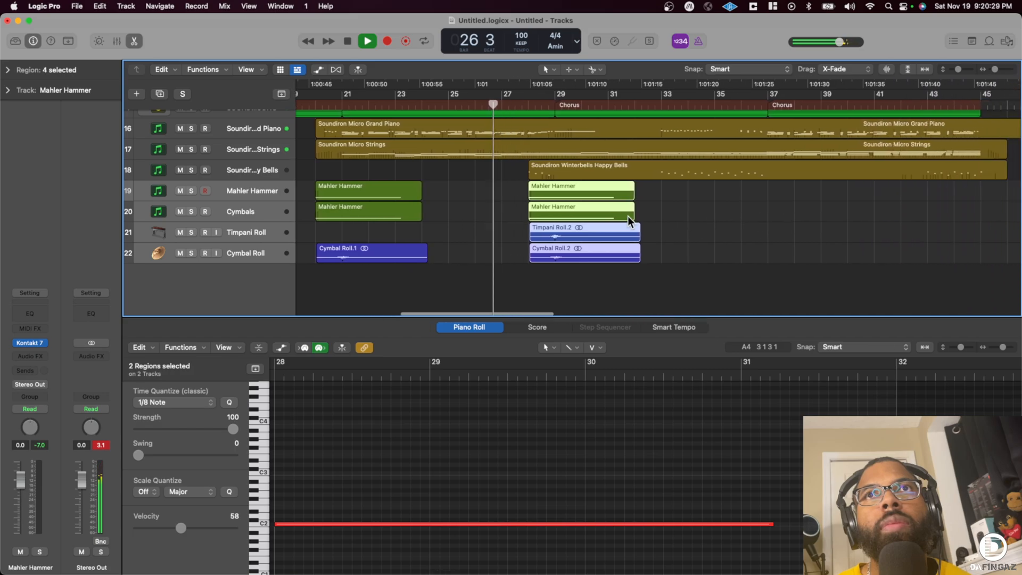
{"action": "left_click_drag", "start_coordinate": [567, 187], "coordinate": [780, 209]}
{"action": "left_click_drag", "start_coordinate": [642, 193], "coordinate": [854, 195]}
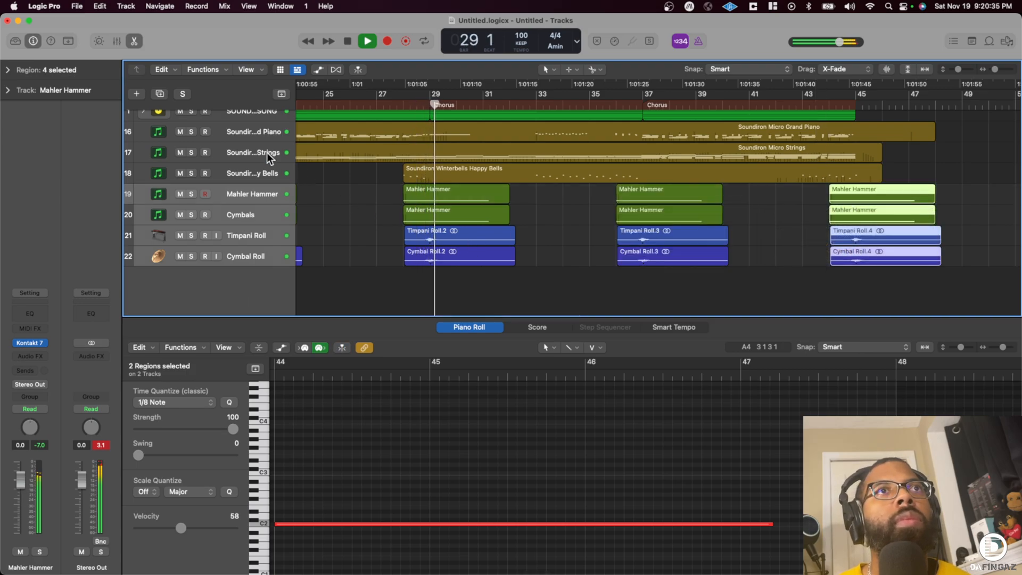
- Hide the editor below the arrangement and the inspector
{"action": "scroll", "coordinate": [271, 194], "scroll_direction": "up", "scroll_amount": 1}
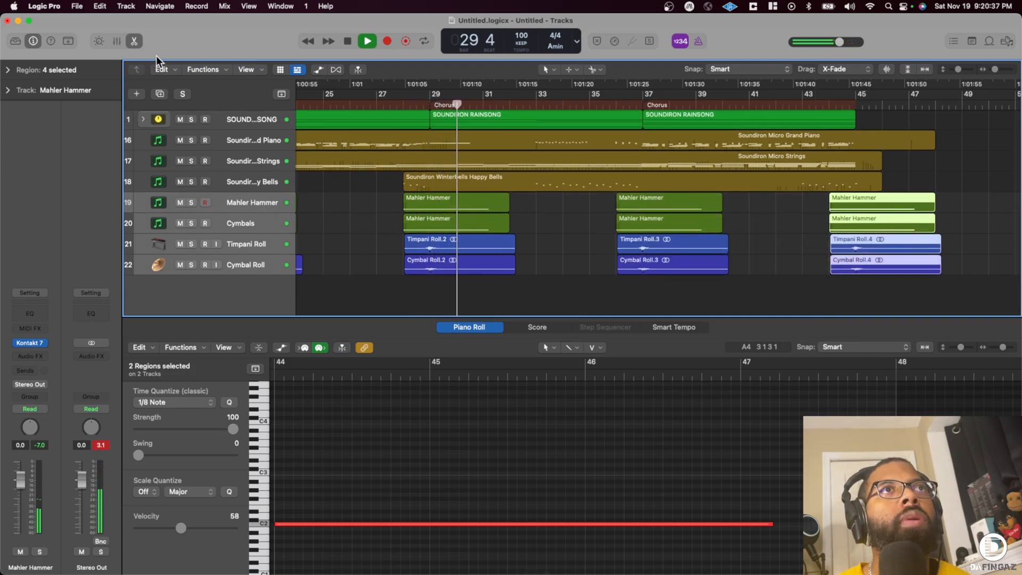
{"action": "left_click", "coordinate": [135, 40]}
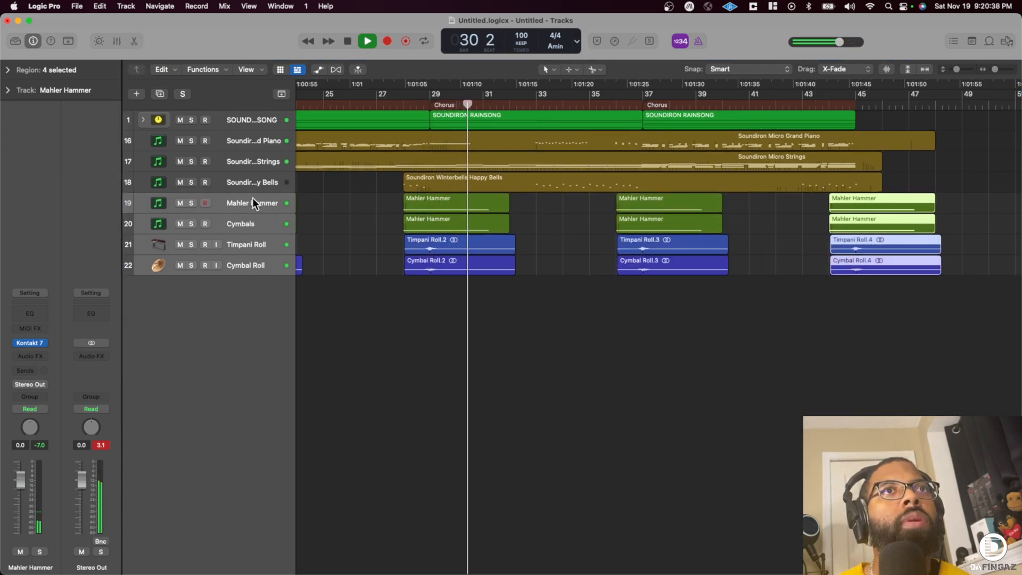
{"action": "left_click", "coordinate": [34, 40]}
- Delete the region at bar 28 on the Cymbals track and stop playback
{"action": "scroll", "coordinate": [305, 199], "scroll_direction": "left", "scroll_amount": 8}
{"action": "left_click", "coordinate": [484, 225]}
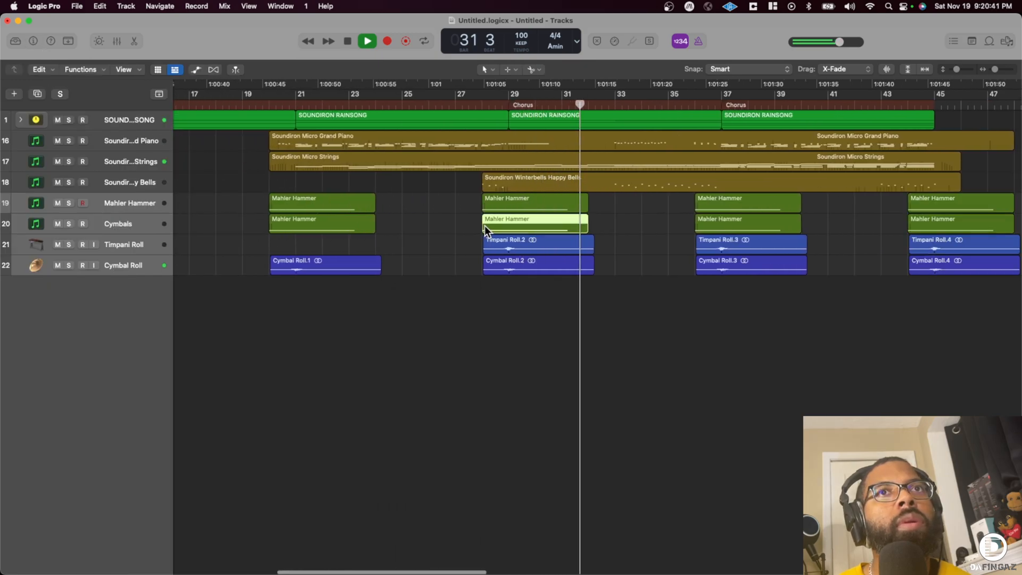
{"action": "key", "text": "Delete"}
{"action": "key", "text": "space"}
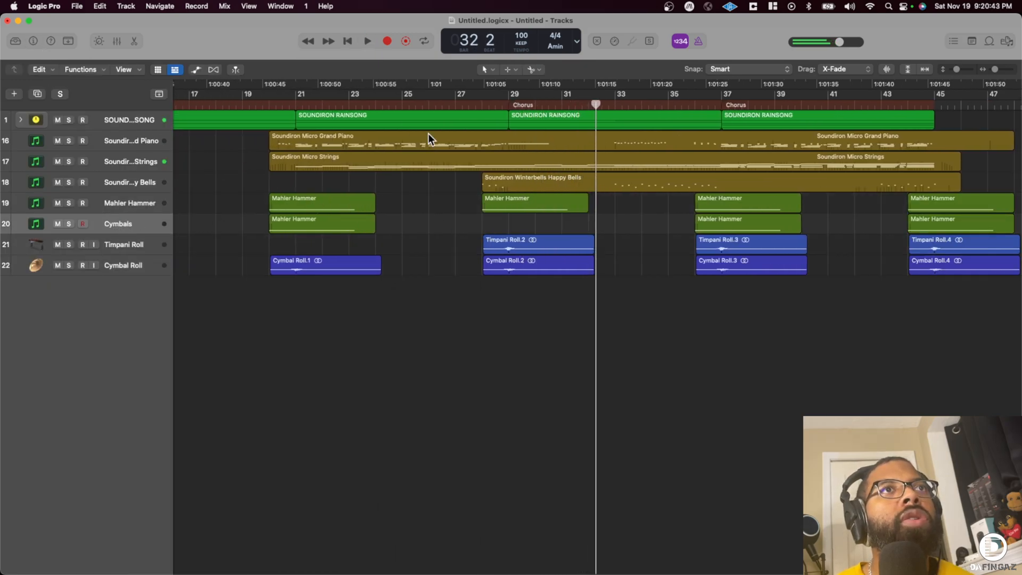
- Lower the volumes of the Mahler Hammer through Cymbal Roll tracks together, bringing both roll tracks to -2.6 dB
{"action": "left_click_drag", "start_coordinate": [958, 69], "coordinate": [959, 69]}
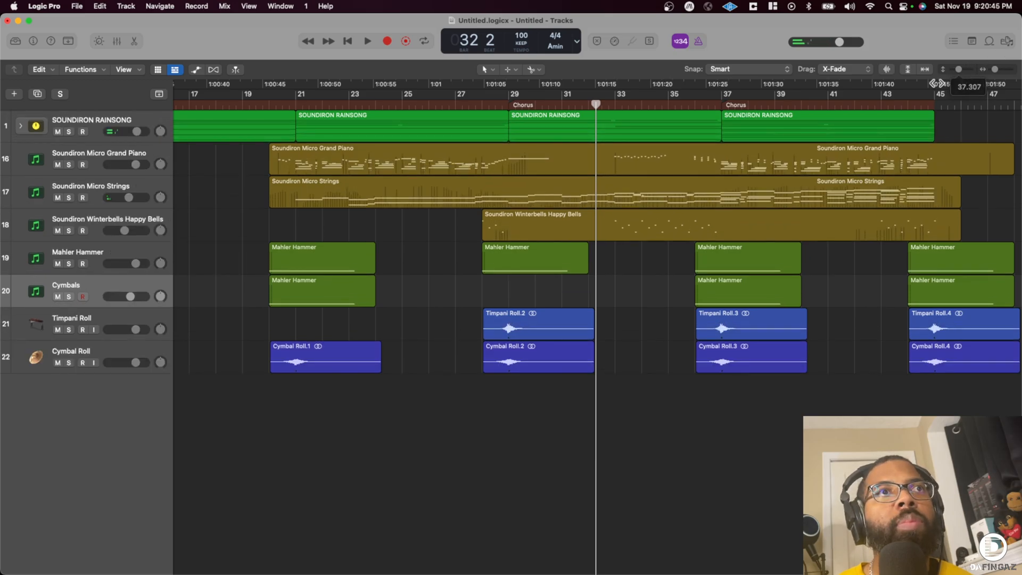
{"action": "scroll", "coordinate": [128, 388], "scroll_direction": "left", "scroll_amount": 5}
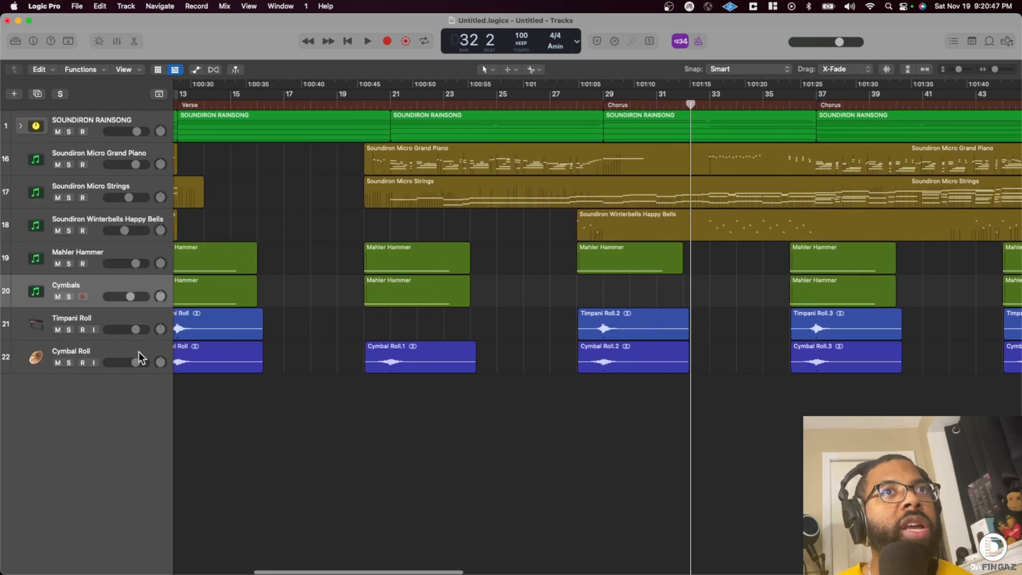
{"action": "left_click", "coordinate": [117, 254]}
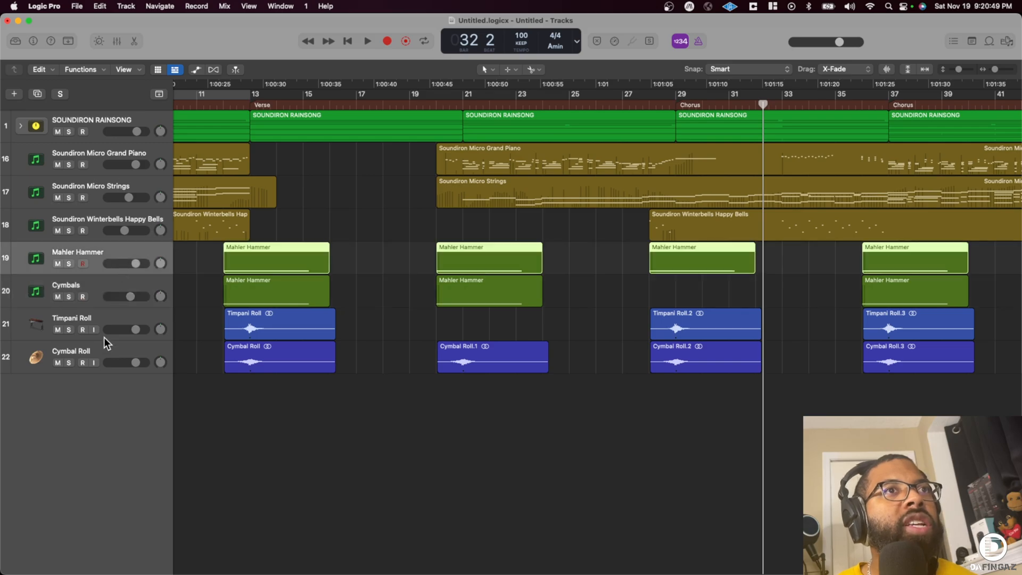
{"action": "left_click", "coordinate": [118, 351], "text": "shift"}
- Add a new instrument track below Soundiron Winterbells Happy Bells and remove its Kontakt 7 plug-in in the inspector
{"action": "left_click", "coordinate": [98, 219]}
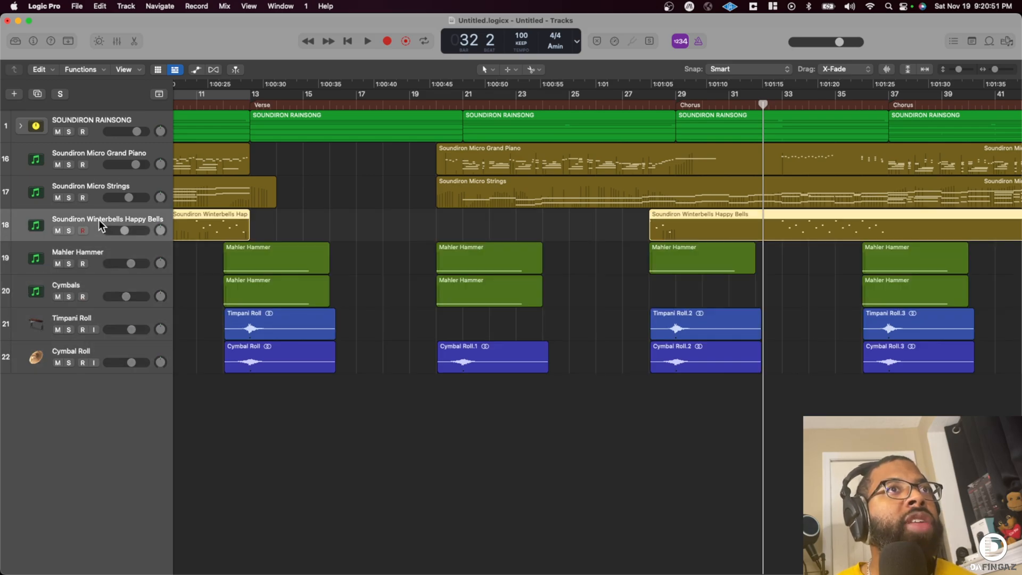
{"action": "key", "text": "cmd+d"}
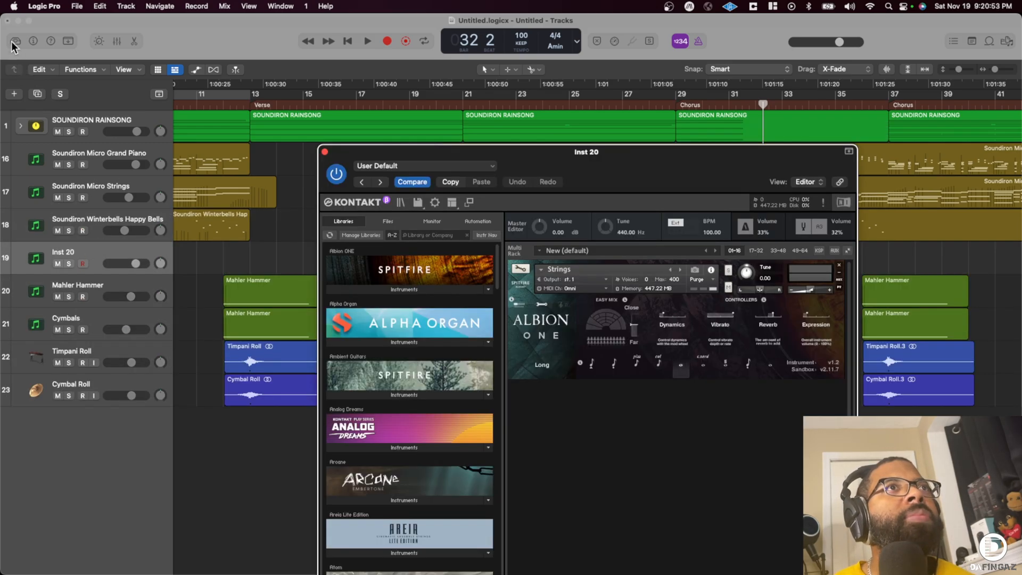
{"action": "left_click", "coordinate": [16, 41]}
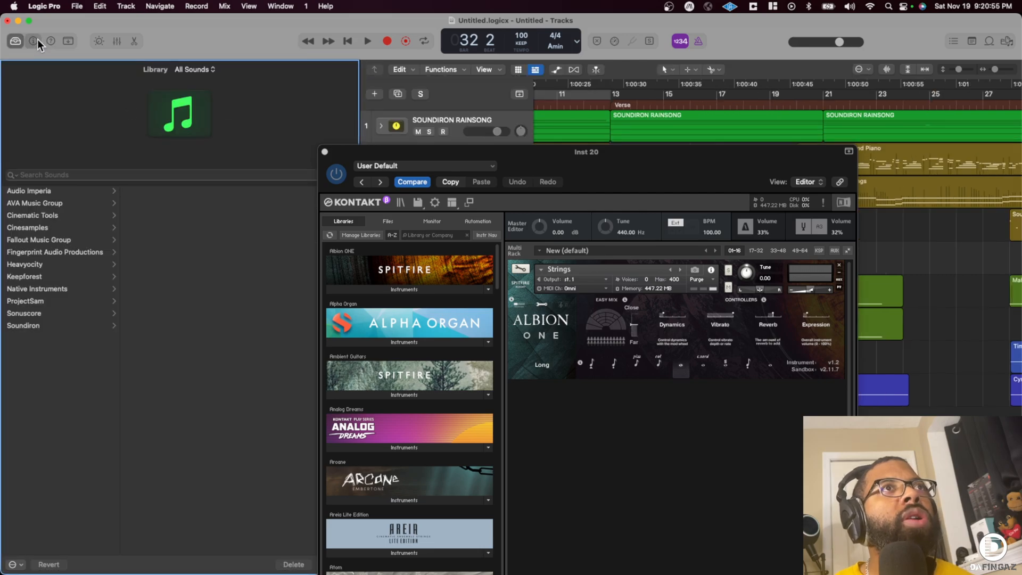
{"action": "left_click", "coordinate": [36, 40]}
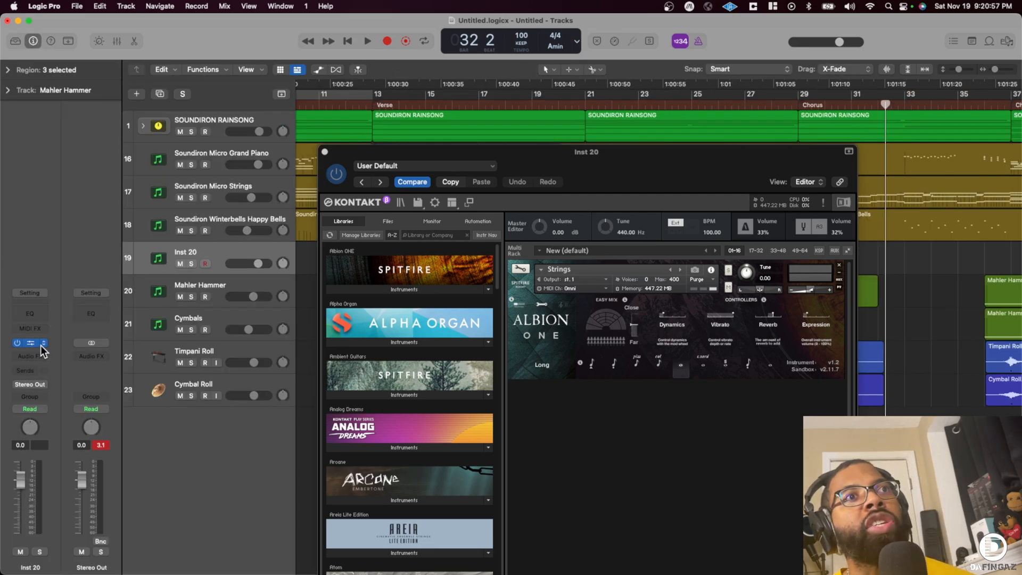
{"action": "left_click", "coordinate": [43, 343]}
{"action": "left_click", "coordinate": [103, 179]}
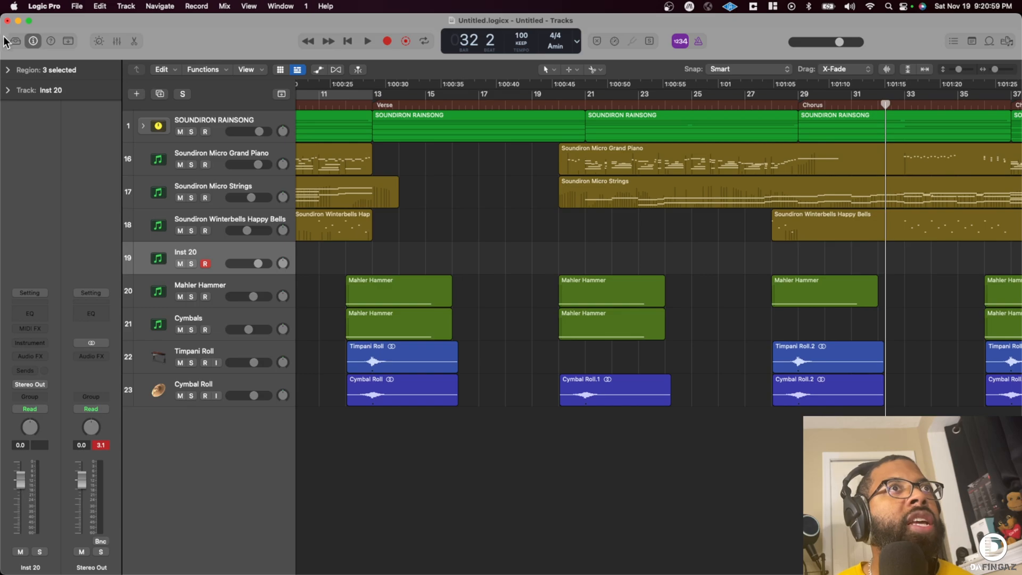
- Search the sound library for "tubul", load the Tubular Bells patch and lower its track volume to -15.8 dB
{"action": "left_click", "coordinate": [16, 41]}
{"action": "left_click", "coordinate": [120, 173]}
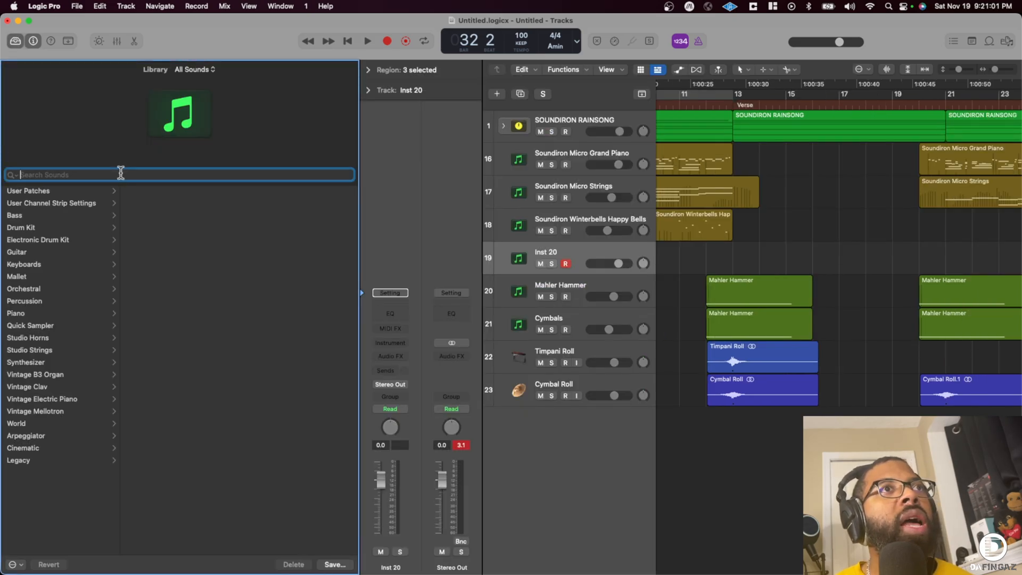
{"action": "type", "text": "tubul"}
{"action": "left_click", "coordinate": [53, 221]}
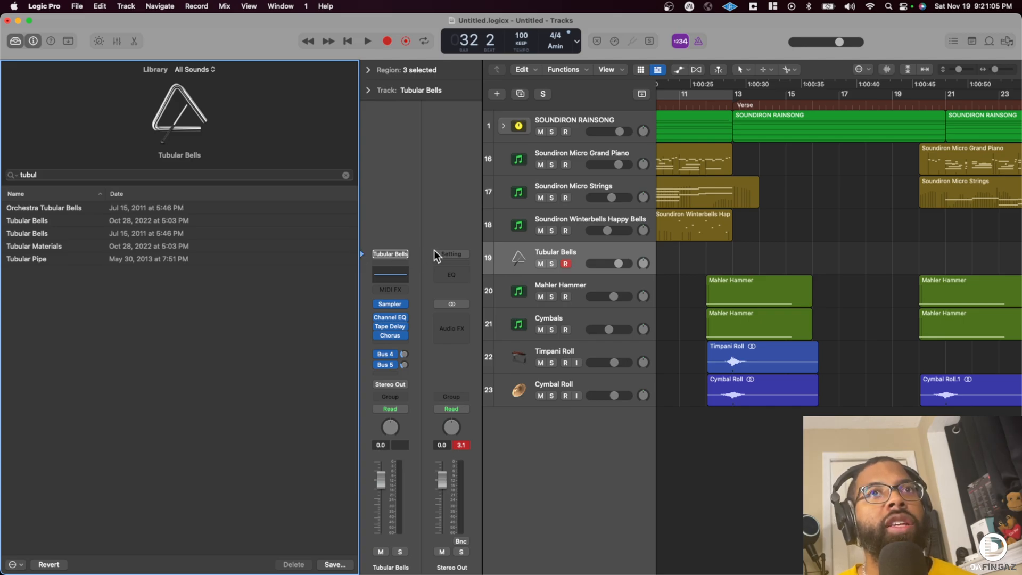
{"action": "left_click_drag", "start_coordinate": [619, 263], "coordinate": [607, 264]}
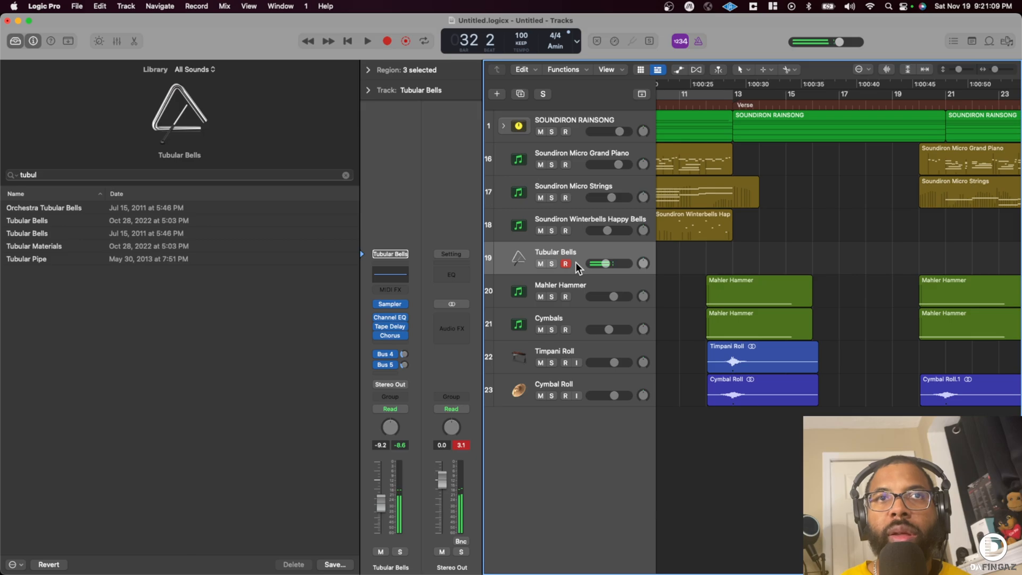
{"action": "left_click_drag", "start_coordinate": [587, 263], "coordinate": [582, 264]}
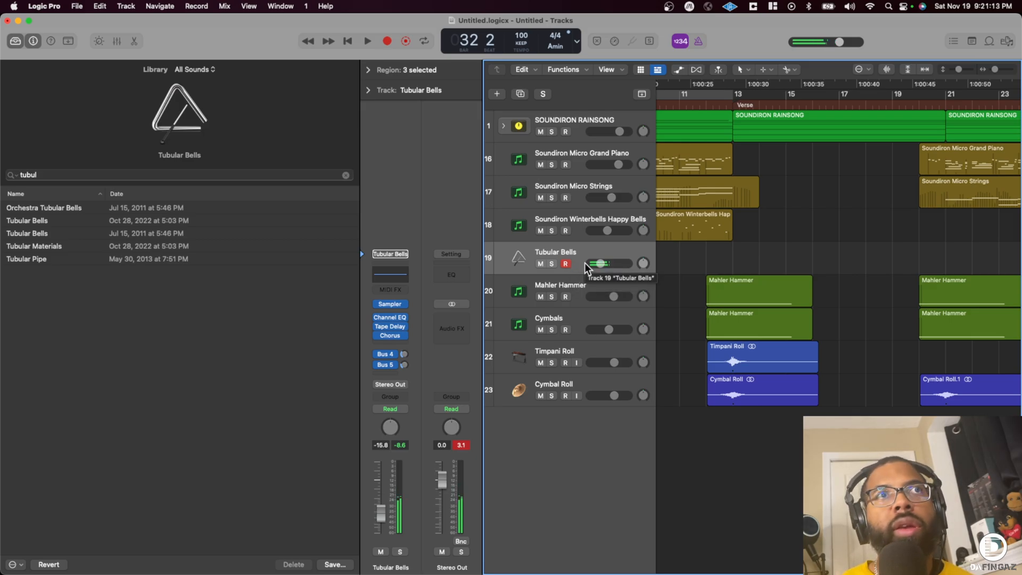
- Record a Tubular Bells part from the start of the song, playing notes in bars 3 and 4 before the chorus
{"action": "scroll", "coordinate": [766, 219], "scroll_direction": "left", "scroll_amount": 10}
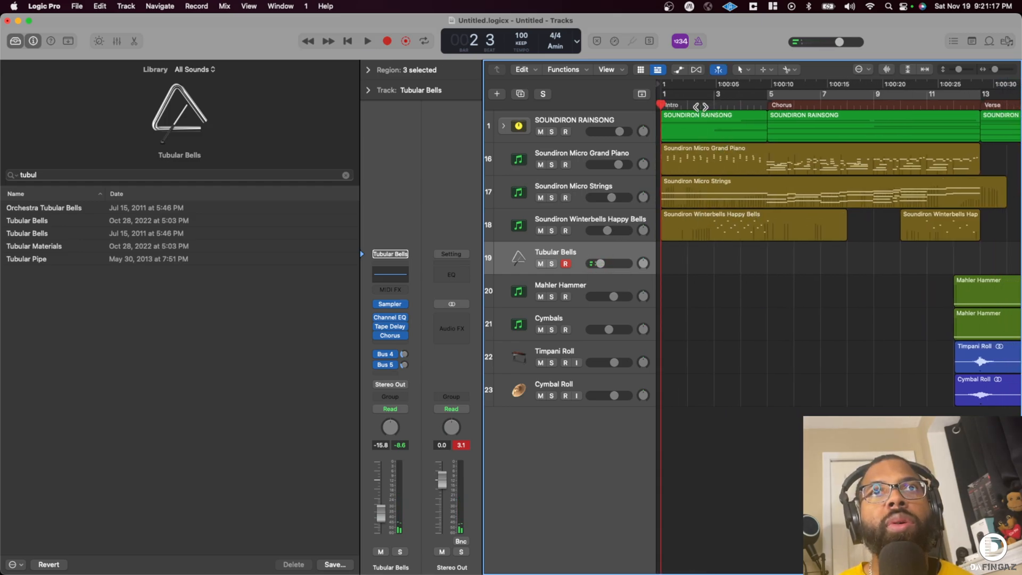
{"action": "key", "text": "r"}
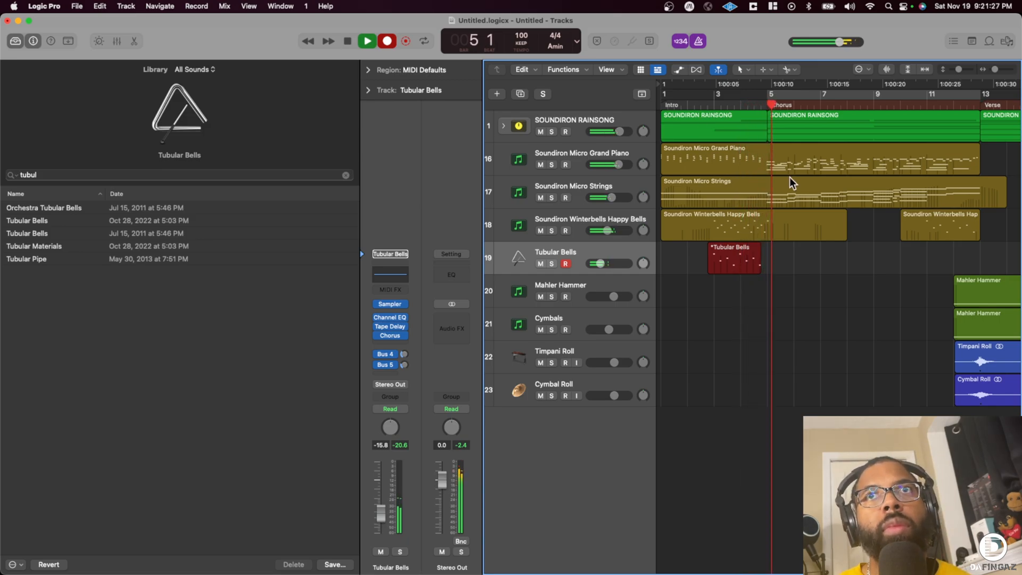
{"action": "key", "text": "space"}
- Copy the first Cymbal Roll region to bar 4 so it swells into the chorus
{"action": "left_click", "coordinate": [978, 356]}
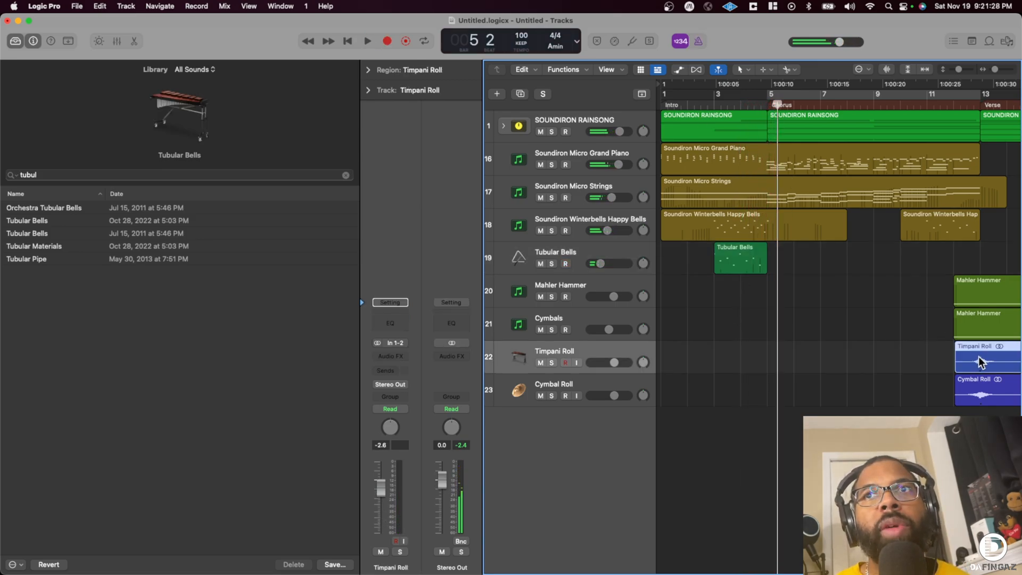
{"action": "left_click", "coordinate": [979, 396]}
{"action": "left_click_drag", "start_coordinate": [979, 396], "coordinate": [766, 396]}
- Play from bar 4 and quantize the Tubular Bells region to 1/4 notes
{"action": "double_click", "coordinate": [735, 104]}
{"action": "left_click", "coordinate": [740, 257]}
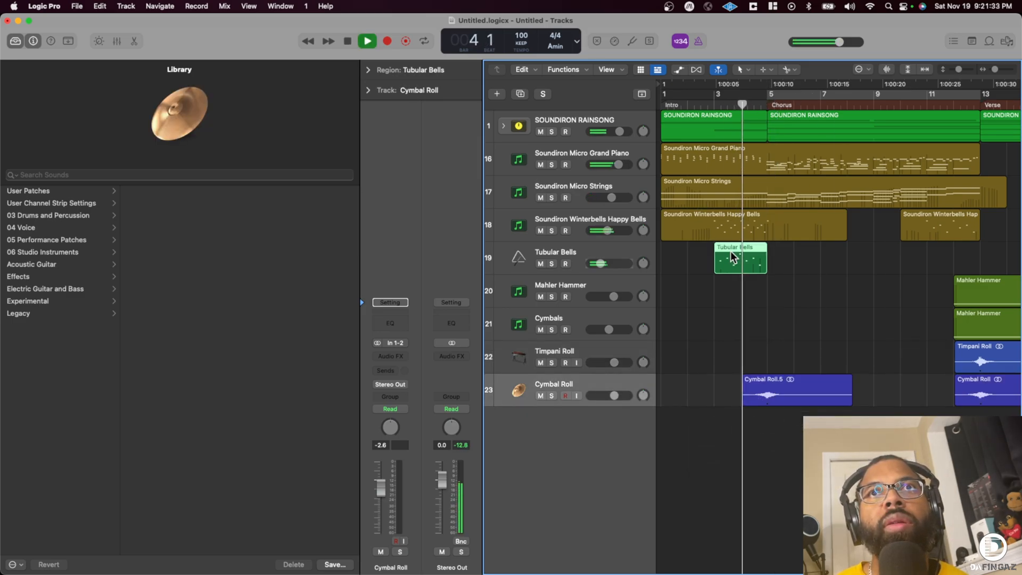
{"action": "left_click", "coordinate": [368, 70]}
{"action": "left_click", "coordinate": [426, 106]}
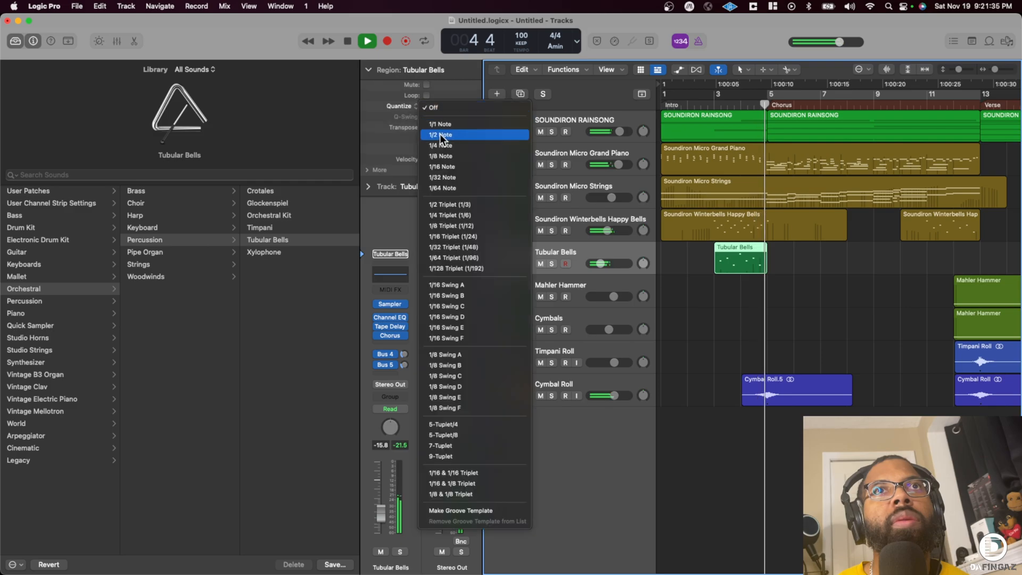
{"action": "left_click", "coordinate": [445, 147]}
- Copy the Tubular Bells region to bars 11, 26, 35 and 44, and lower its track volume to -16.2 dB
{"action": "scroll", "coordinate": [659, 259], "scroll_direction": "right", "scroll_amount": 3}
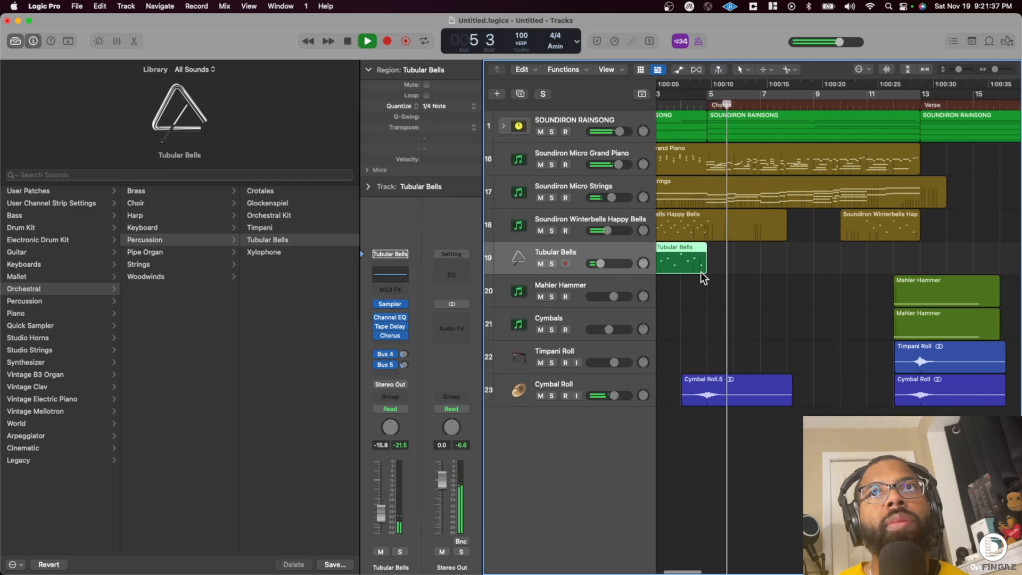
{"action": "left_click_drag", "start_coordinate": [995, 70], "coordinate": [993, 70]}
{"action": "scroll", "coordinate": [935, 188], "scroll_direction": "left", "scroll_amount": 3}
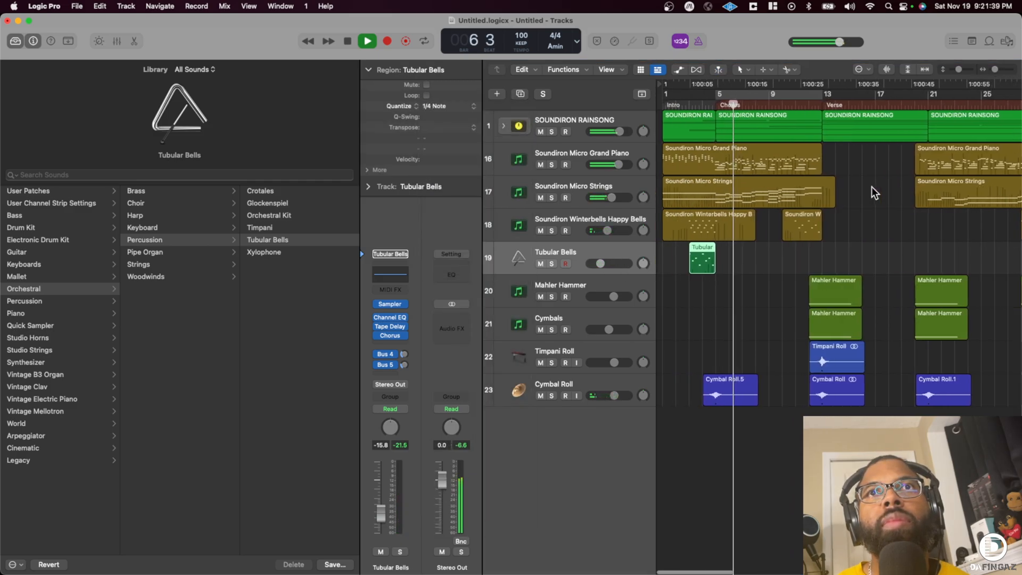
{"action": "left_click_drag", "start_coordinate": [700, 255], "coordinate": [809, 251]}
{"action": "left_click_drag", "start_coordinate": [711, 256], "coordinate": [913, 246]}
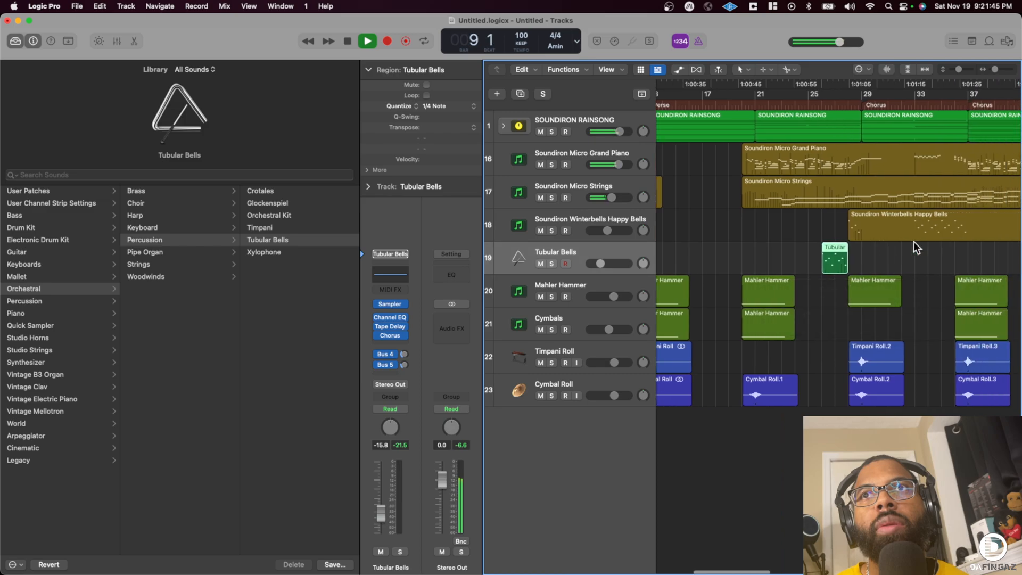
{"action": "left_click_drag", "start_coordinate": [822, 266], "coordinate": [959, 257]}
{"action": "scroll", "coordinate": [881, 257], "scroll_direction": "left", "scroll_amount": 8}
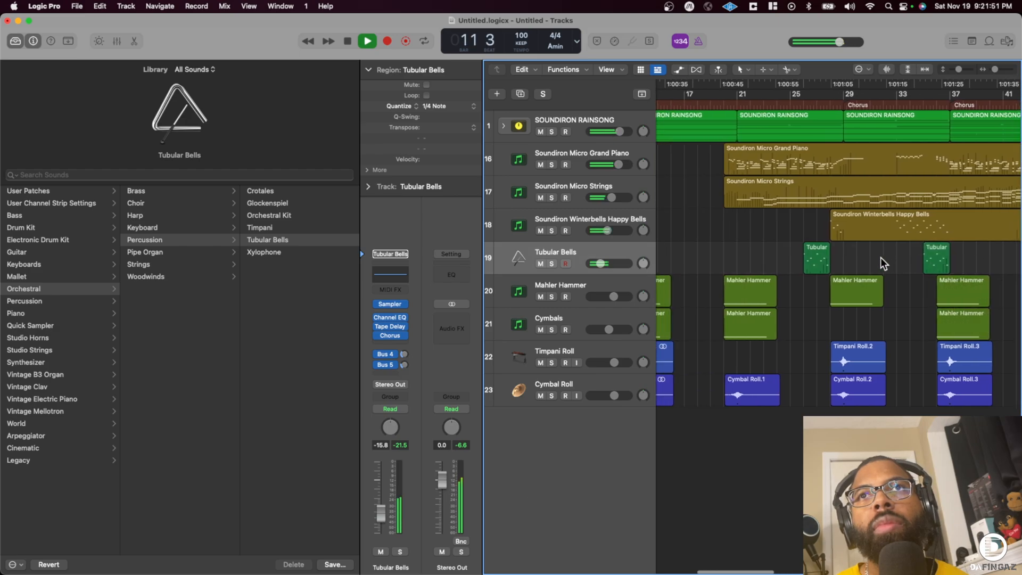
{"action": "left_click_drag", "start_coordinate": [601, 263], "coordinate": [600, 263]}
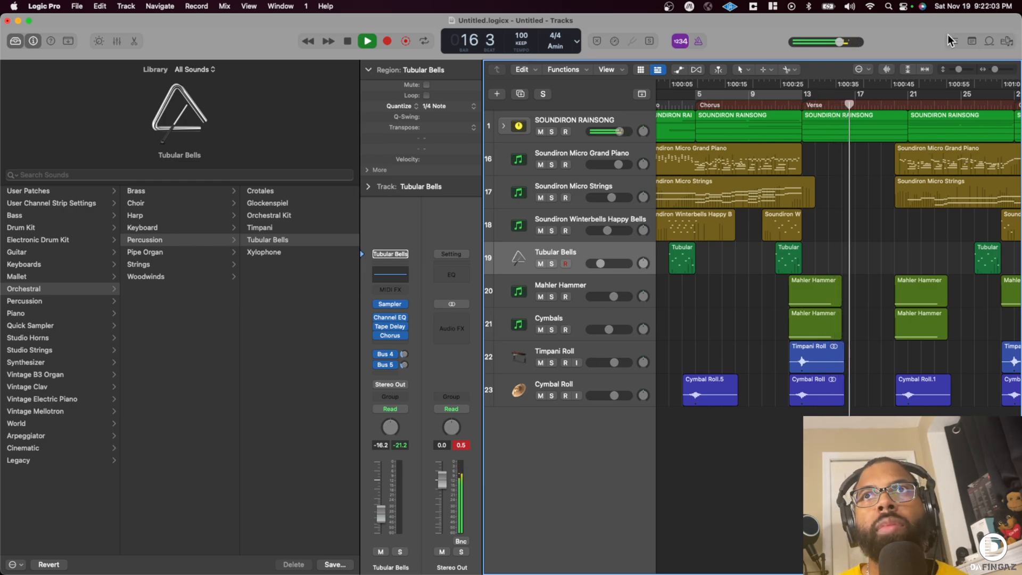
{"action": "left_click_drag", "start_coordinate": [995, 69], "coordinate": [993, 70]}
{"action": "scroll", "coordinate": [855, 178], "scroll_direction": "right", "scroll_amount": 5}
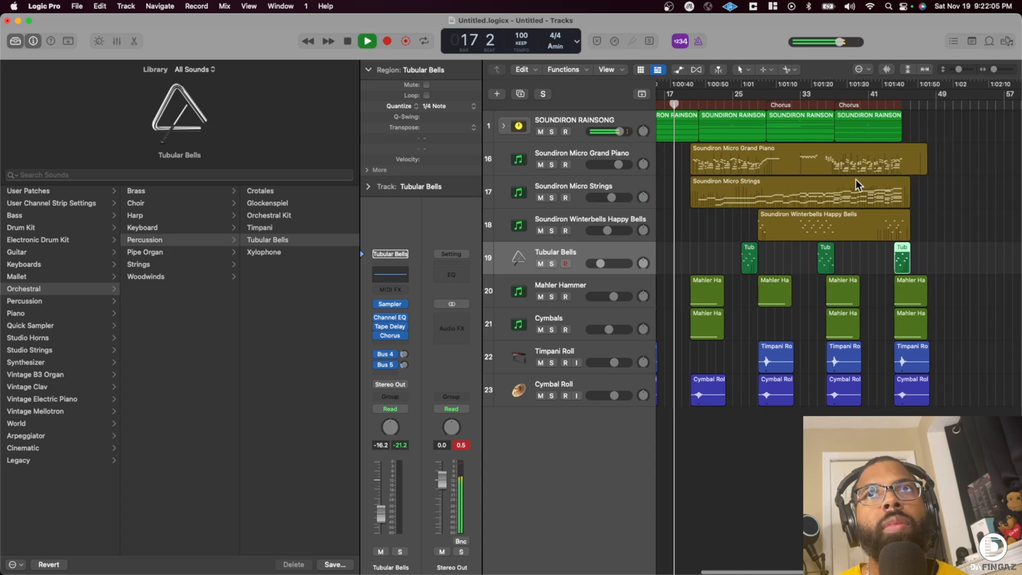
{"action": "scroll", "coordinate": [854, 179], "scroll_direction": "left", "scroll_amount": 1}
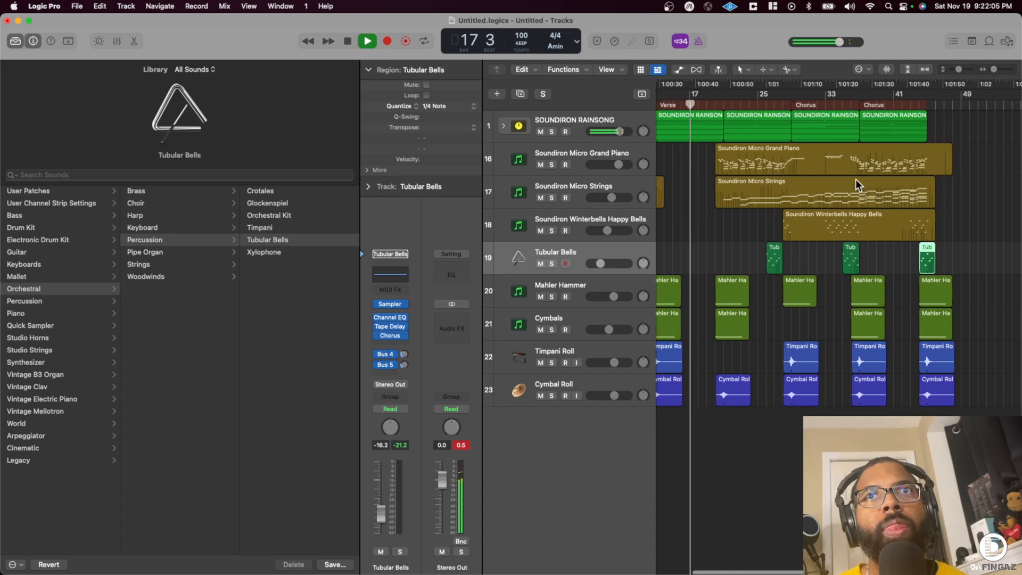
{"action": "left_click", "coordinate": [592, 381]}
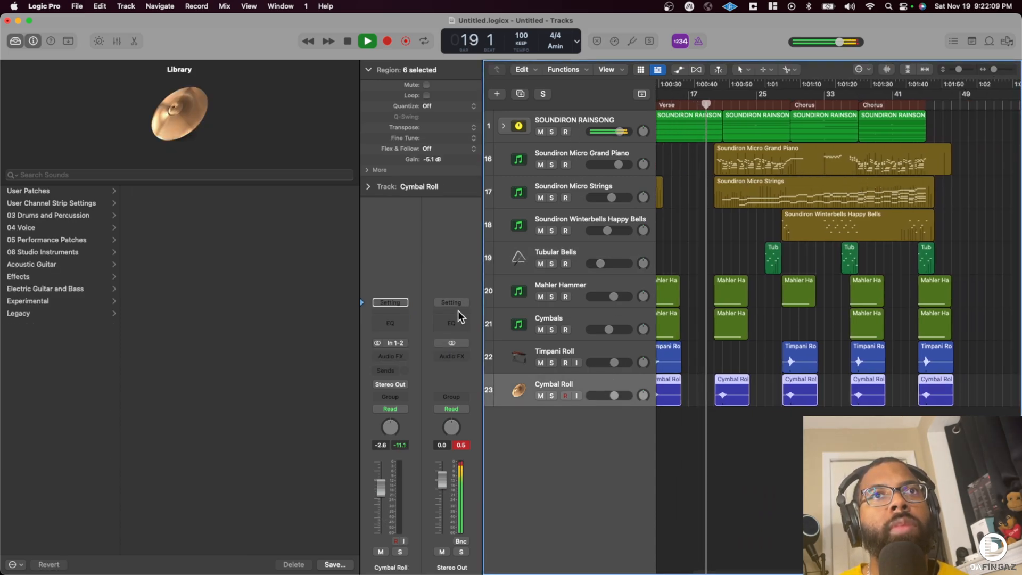
{"action": "left_click", "coordinate": [452, 355]}
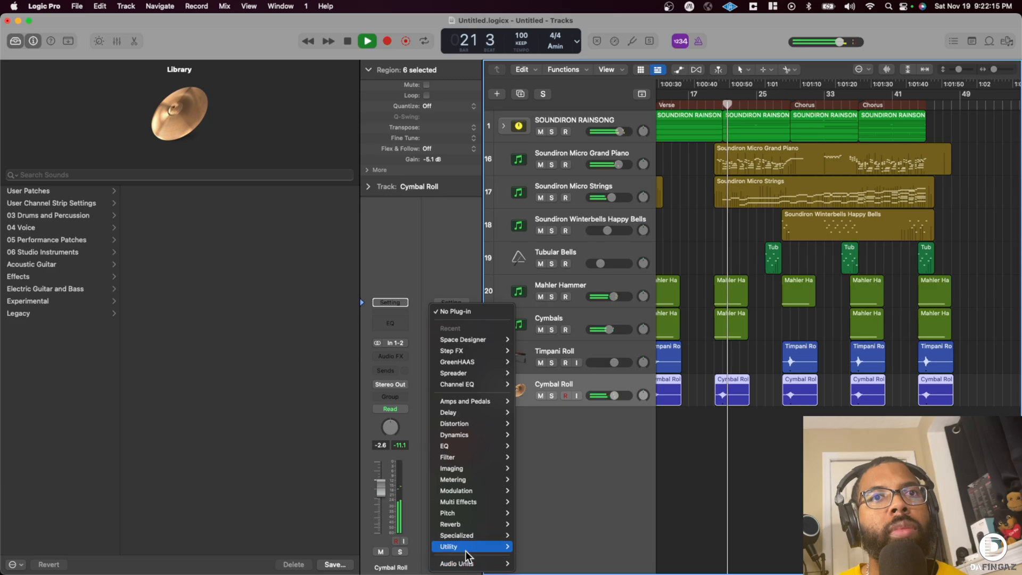
{"action": "mouse_move", "coordinate": [476, 492]}
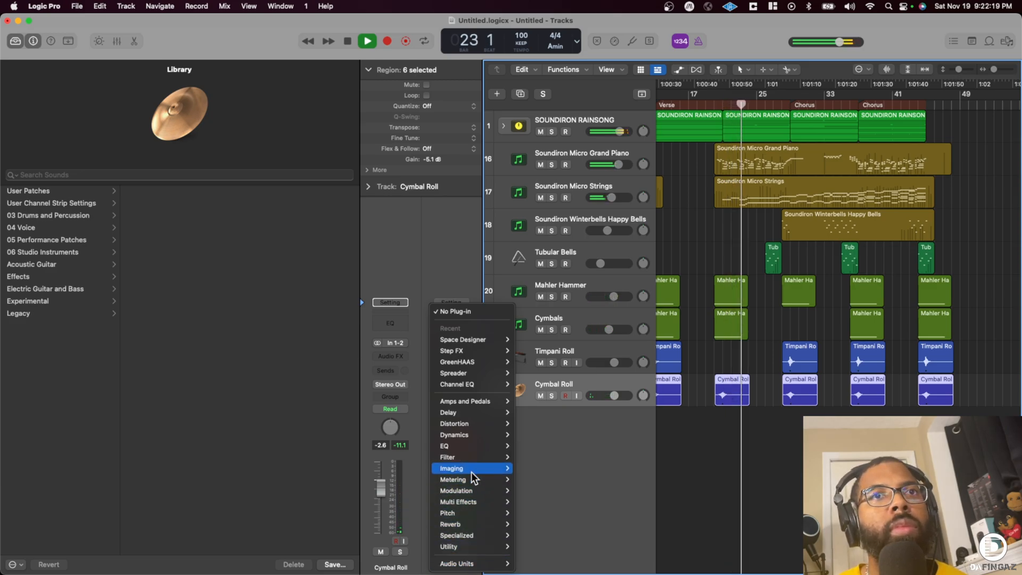
{"action": "left_click", "coordinate": [451, 264]}
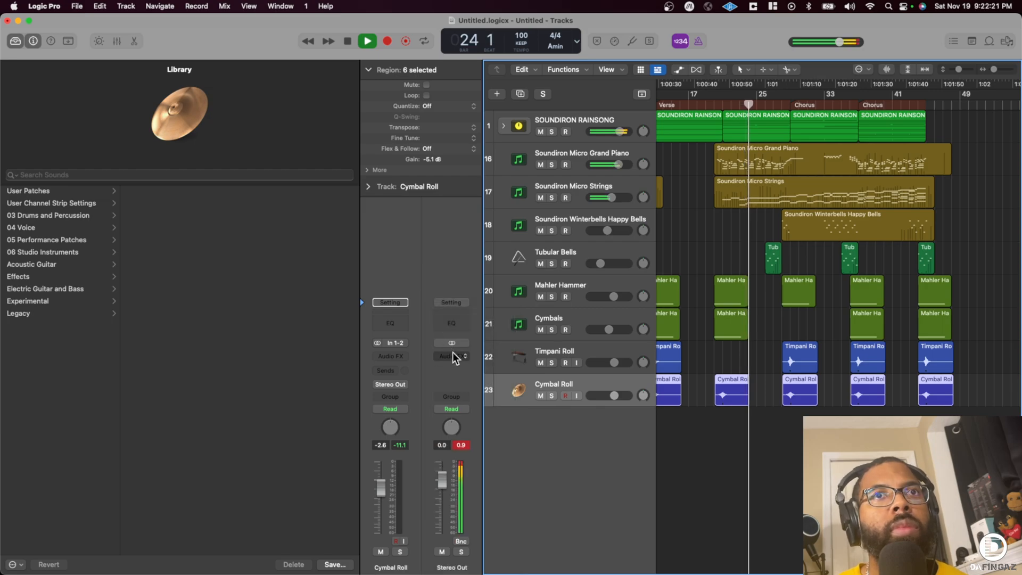
- Select all regions and lower every track's volume together, bringing the SOUNDIRON RAINSONG stack to -3.1 dB
{"action": "key", "text": "super+a"}
{"action": "left_click_drag", "start_coordinate": [619, 131], "coordinate": [620, 132]}
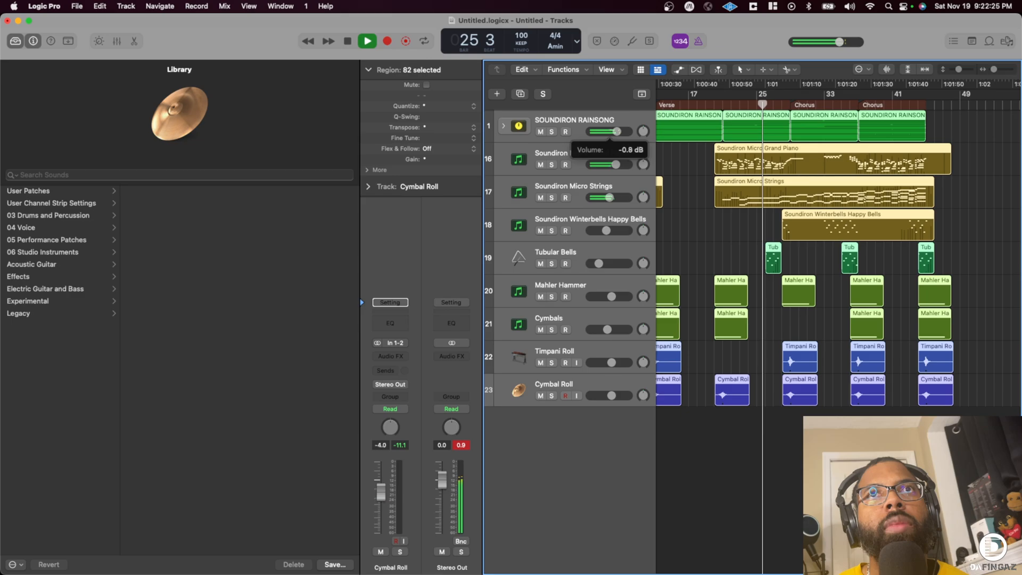
{"action": "left_click_drag", "start_coordinate": [614, 132], "coordinate": [612, 132]}
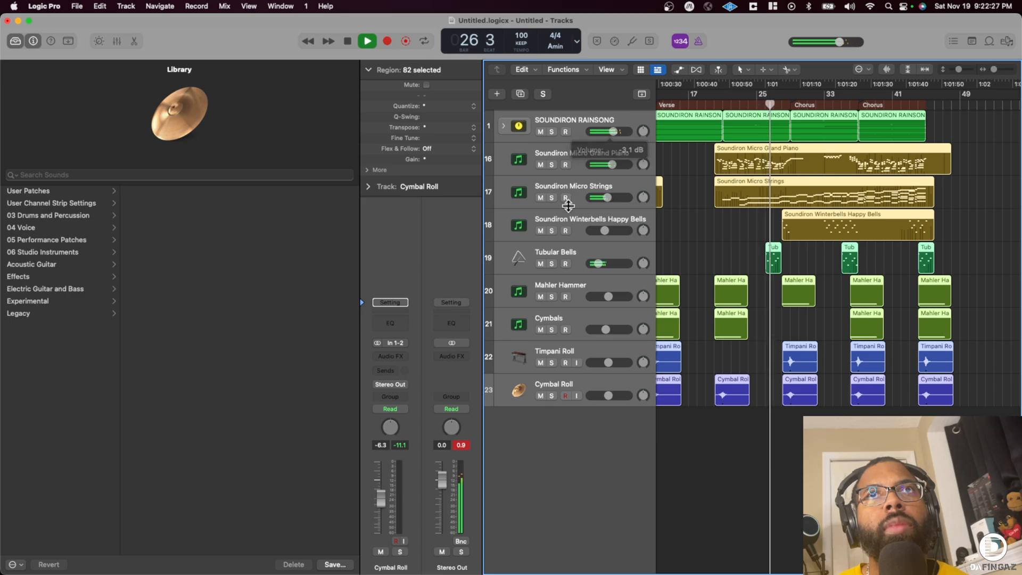
- Insert iZotope's Ozone 10 as an audio effect on the Stereo Out channel
{"action": "left_click", "coordinate": [446, 356]}
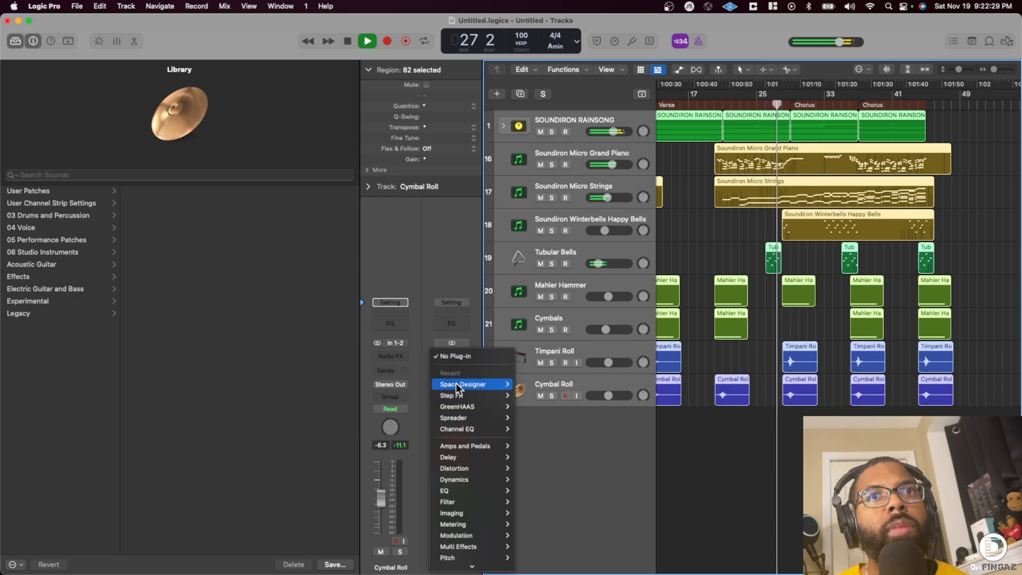
{"action": "mouse_move", "coordinate": [457, 563]}
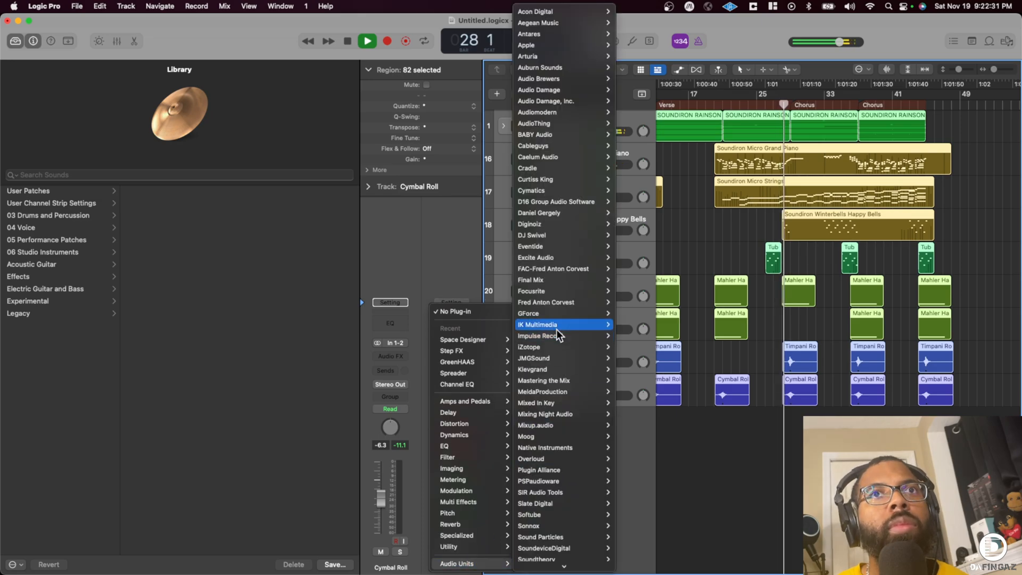
{"action": "mouse_move", "coordinate": [553, 349]}
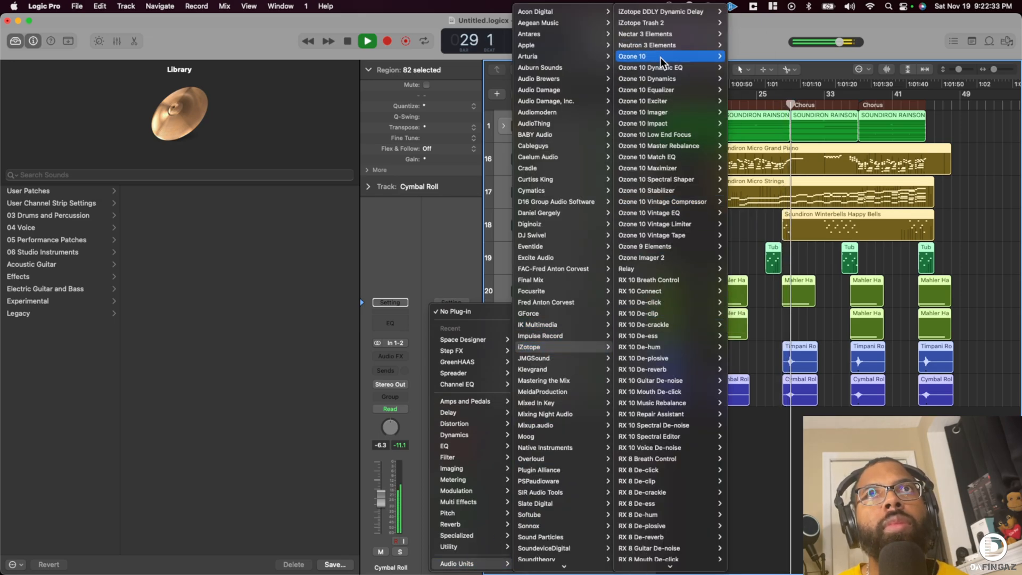
{"action": "left_click", "coordinate": [733, 57]}
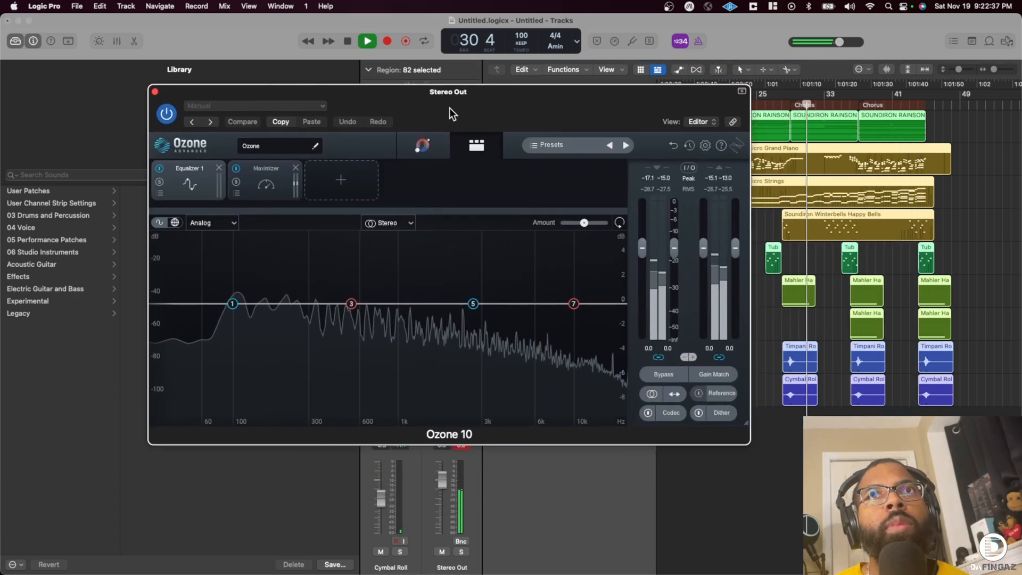
- Reset the Stereo Out peak reading and start Ozone's Assistant analysis, keeping its window clear of the tracks
{"action": "left_click_drag", "start_coordinate": [449, 108], "coordinate": [329, 78]}
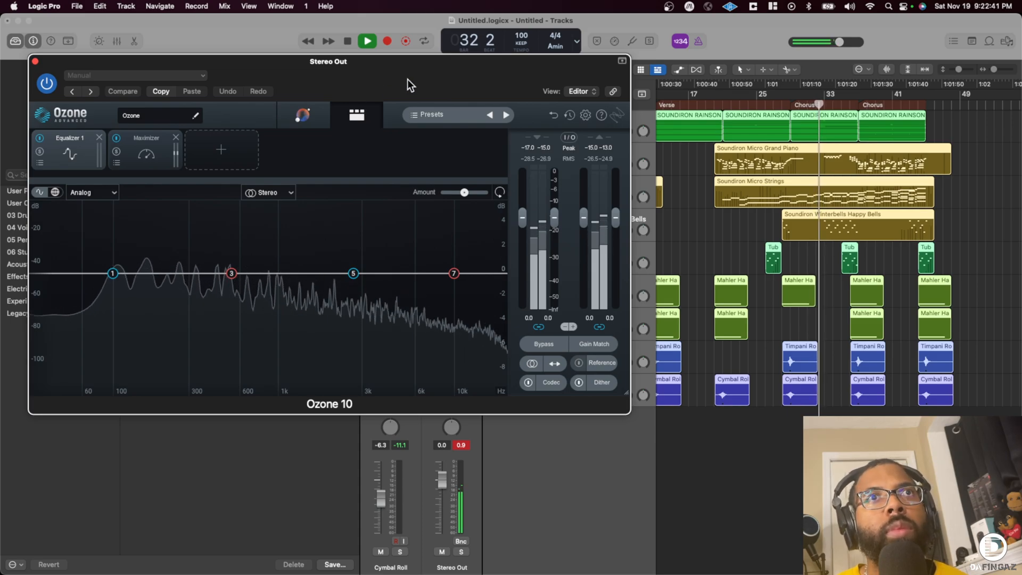
{"action": "left_click", "coordinate": [461, 445]}
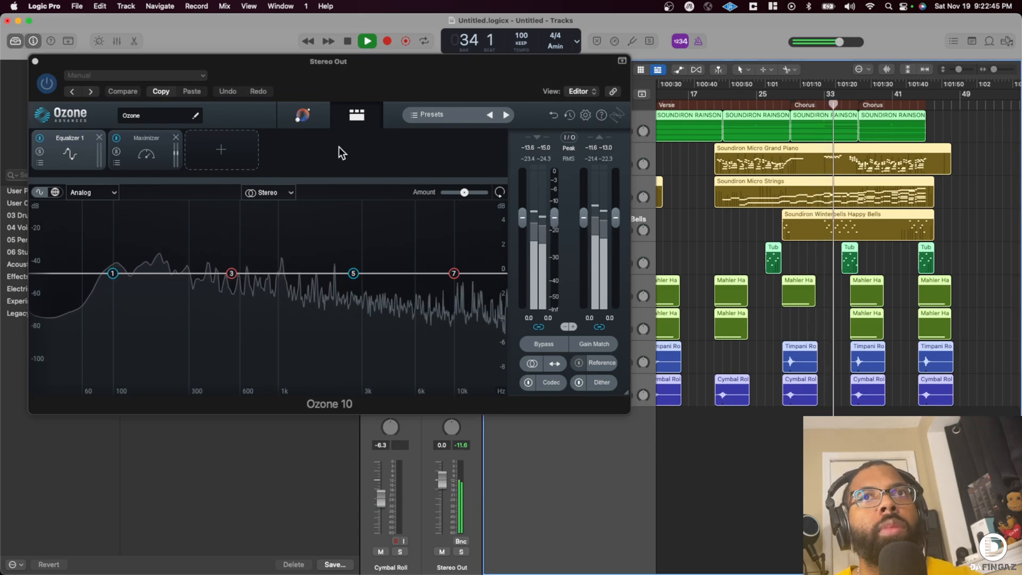
{"action": "left_click", "coordinate": [302, 114]}
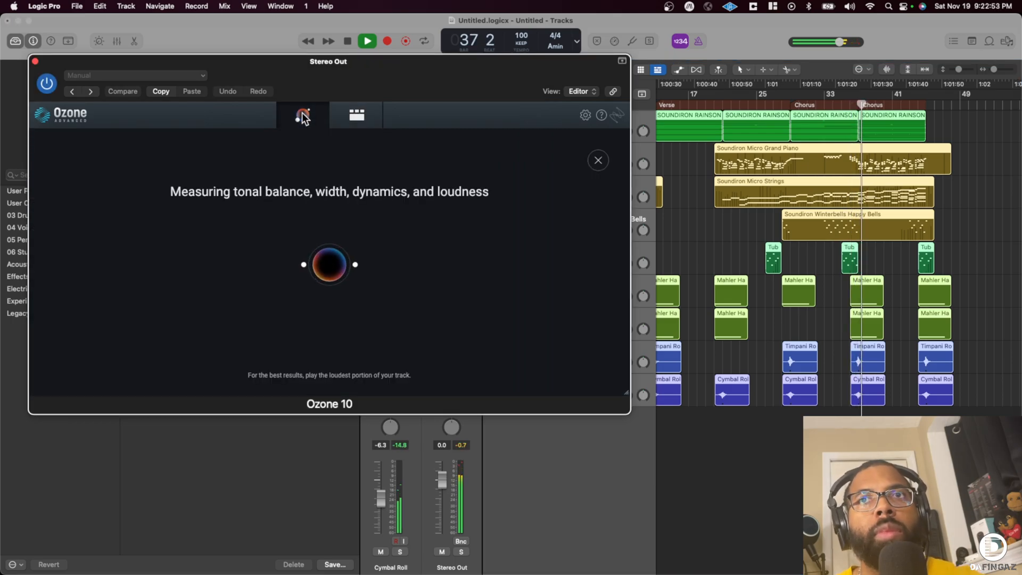
{"action": "left_click_drag", "start_coordinate": [421, 61], "coordinate": [510, 379]}
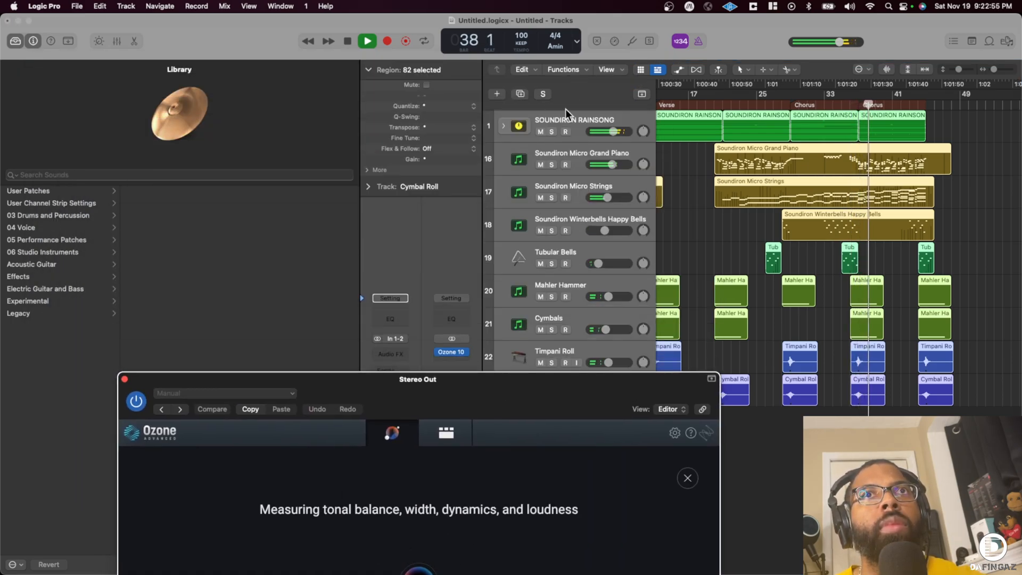
- Expand the SOUNDIRON RAINSONG stack and raise the Yumdrum, Kick and Snare volumes together, bringing Yumdrum to -5.0 dB
{"action": "left_click", "coordinate": [504, 126]}
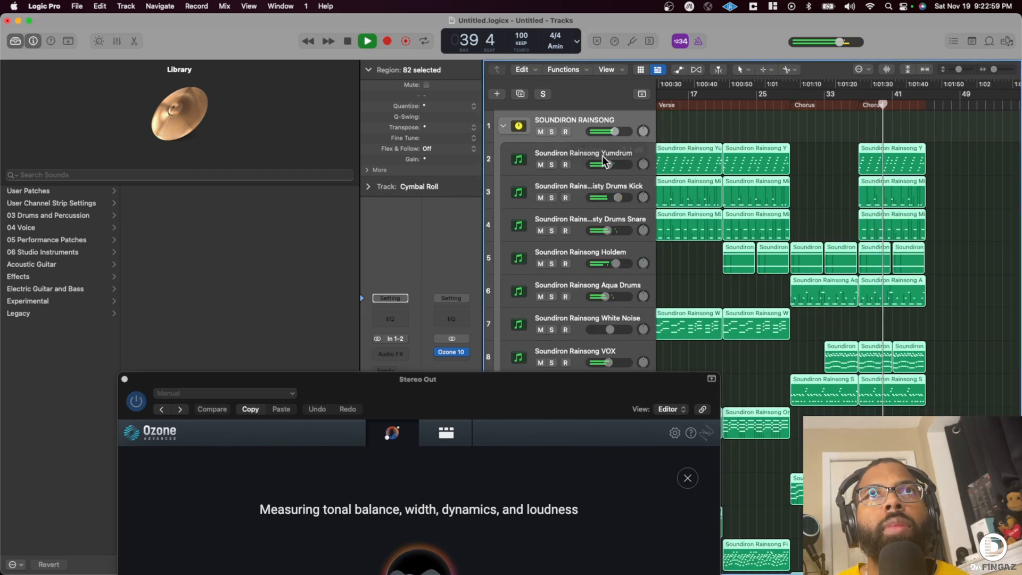
{"action": "left_click", "coordinate": [586, 154]}
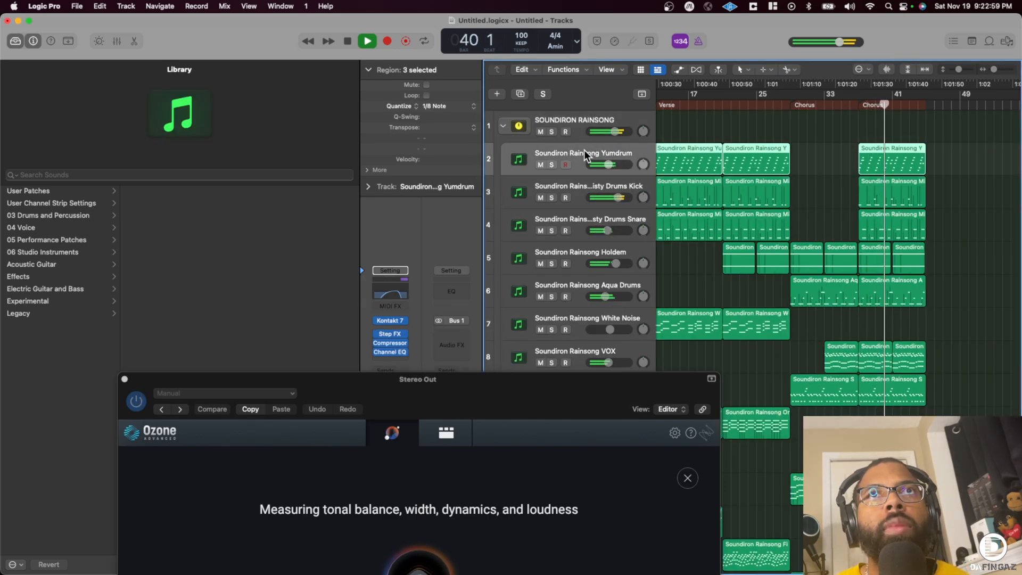
{"action": "left_click", "coordinate": [586, 216], "text": "shift"}
{"action": "left_click", "coordinate": [608, 230]}
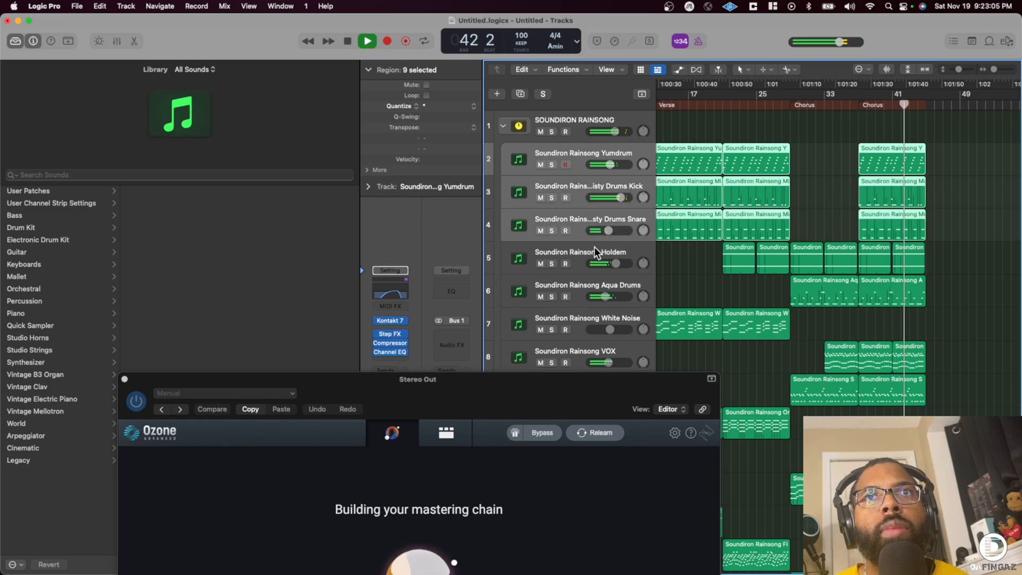
{"action": "left_click_drag", "start_coordinate": [567, 381], "coordinate": [512, 60]}
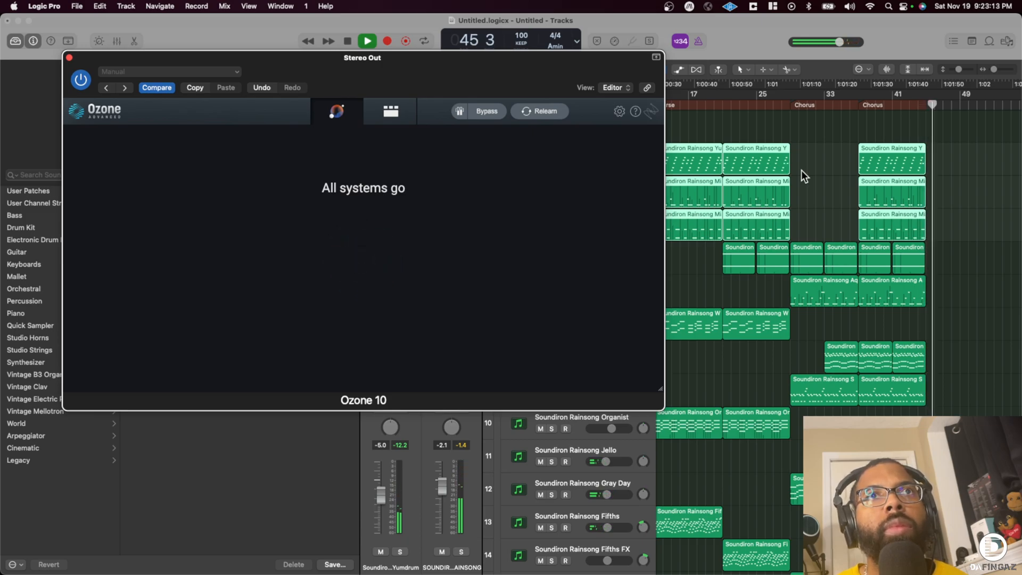
- Stop playback and move the last Tubular Bells region one bar earlier to start at bar 43
{"action": "scroll", "coordinate": [867, 266], "scroll_direction": "down", "scroll_amount": 6}
{"action": "scroll", "coordinate": [934, 375], "scroll_direction": "down", "scroll_amount": 5}
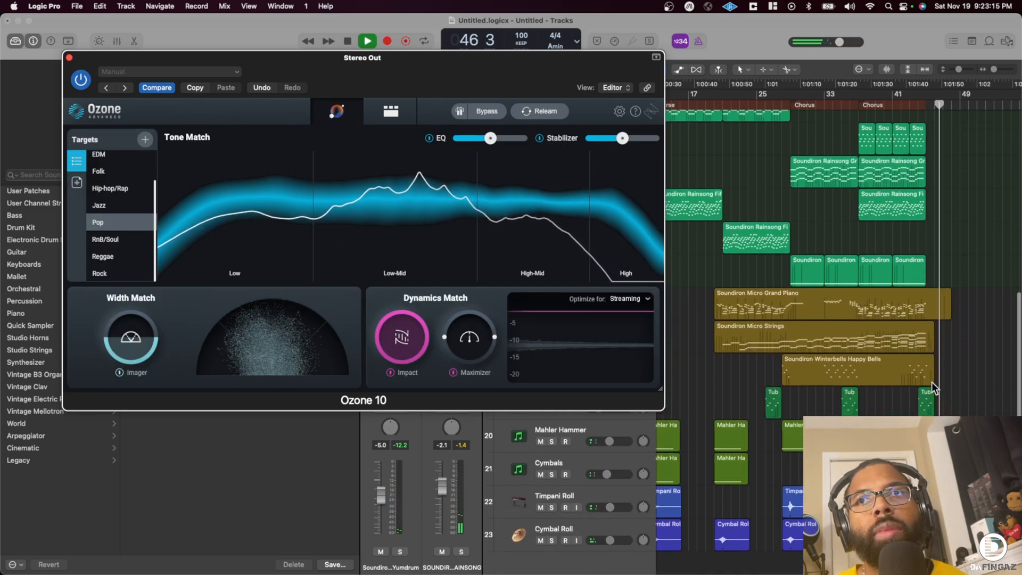
{"action": "left_click_drag", "start_coordinate": [994, 71], "coordinate": [997, 71]}
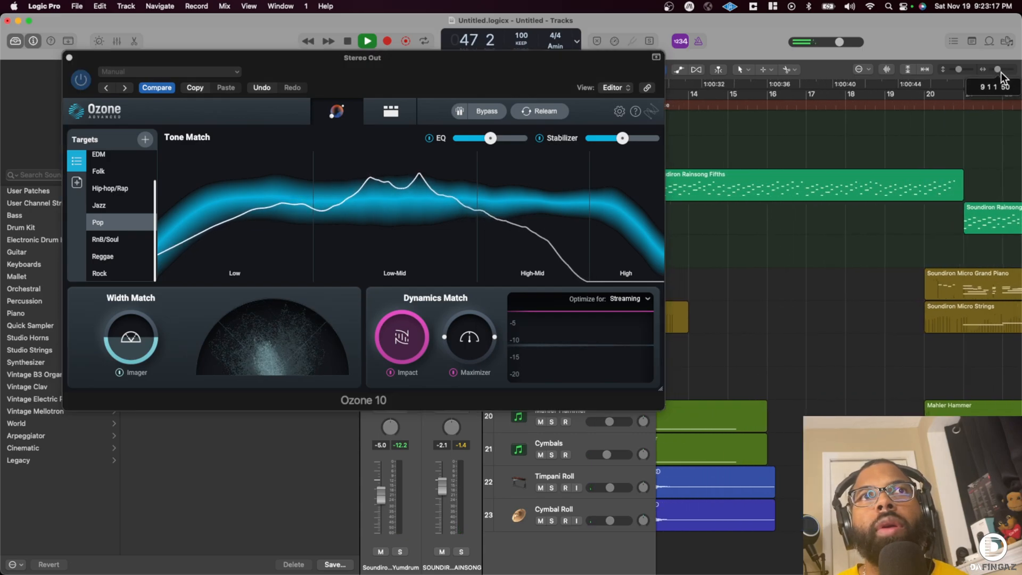
{"action": "key", "text": "space"}
{"action": "scroll", "coordinate": [970, 289], "scroll_direction": "right", "scroll_amount": 12}
{"action": "scroll", "coordinate": [960, 291], "scroll_direction": "right", "scroll_amount": 10}
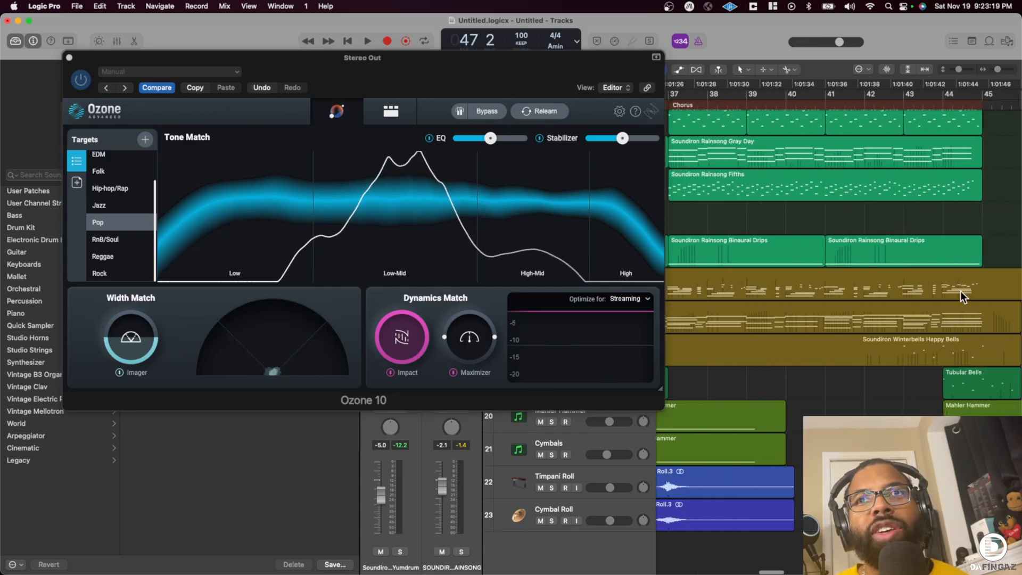
{"action": "left_click_drag", "start_coordinate": [865, 378], "coordinate": [828, 373]}
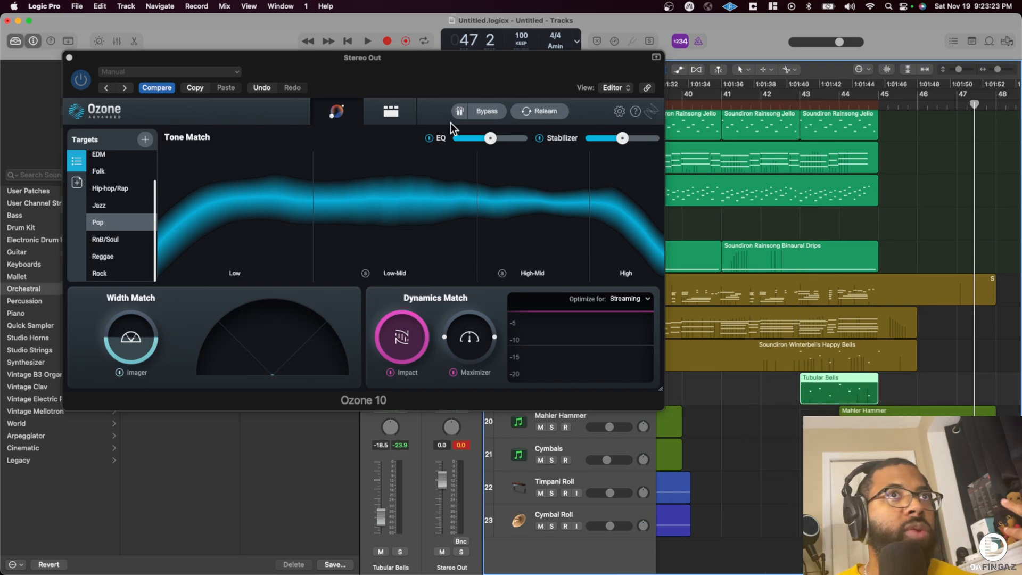
- Set the cycle range to the Rainsong Swimming region in the final chorus, bars 37 to 45, and play it back
{"action": "scroll", "coordinate": [710, 176], "scroll_direction": "left", "scroll_amount": 10}
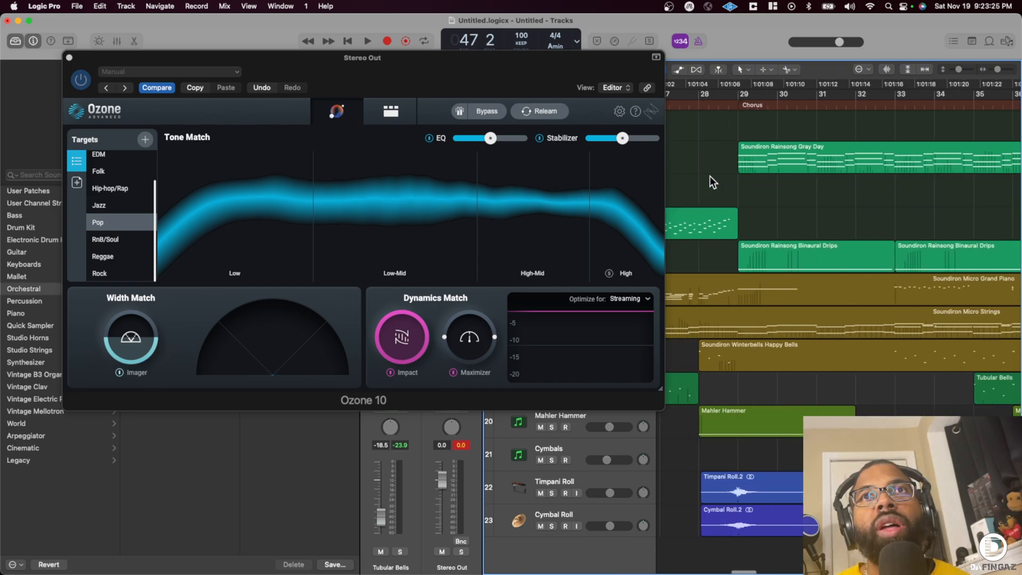
{"action": "scroll", "coordinate": [750, 118], "scroll_direction": "left", "scroll_amount": 2}
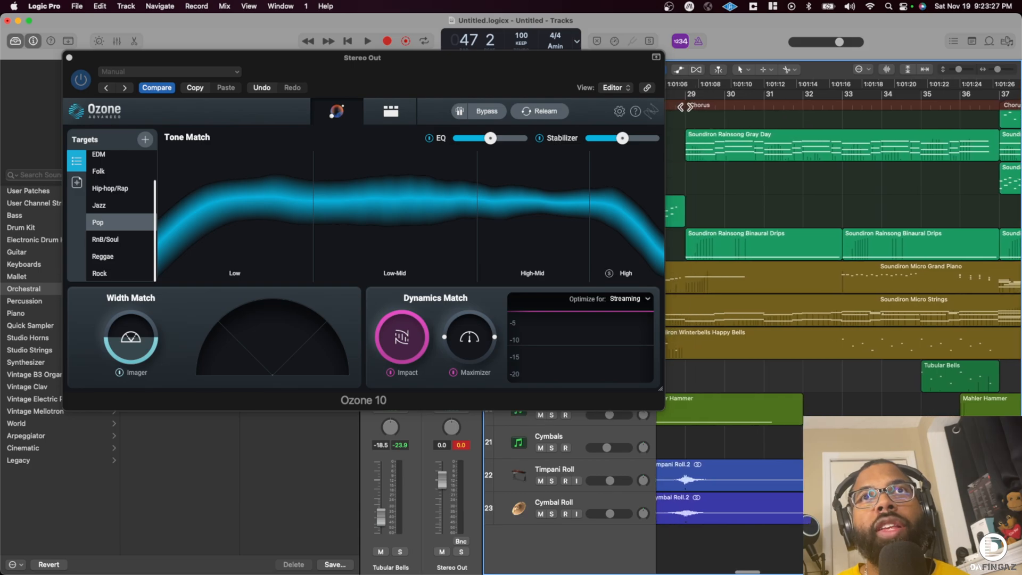
{"action": "scroll", "coordinate": [848, 119], "scroll_direction": "right", "scroll_amount": 10}
{"action": "scroll", "coordinate": [847, 119], "scroll_direction": "up", "scroll_amount": 3}
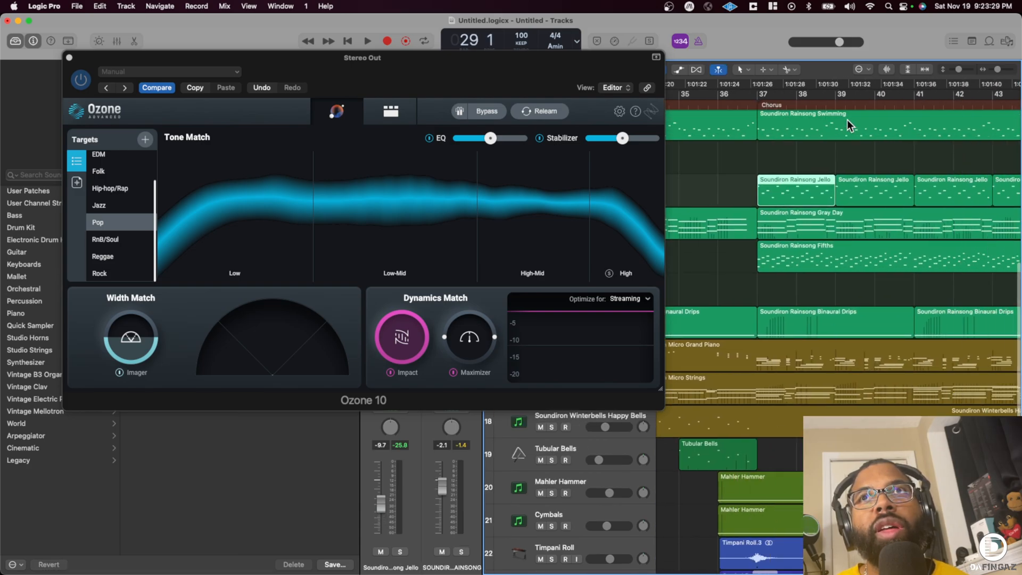
{"action": "left_click", "coordinate": [890, 130]}
{"action": "key", "text": "super+u"}
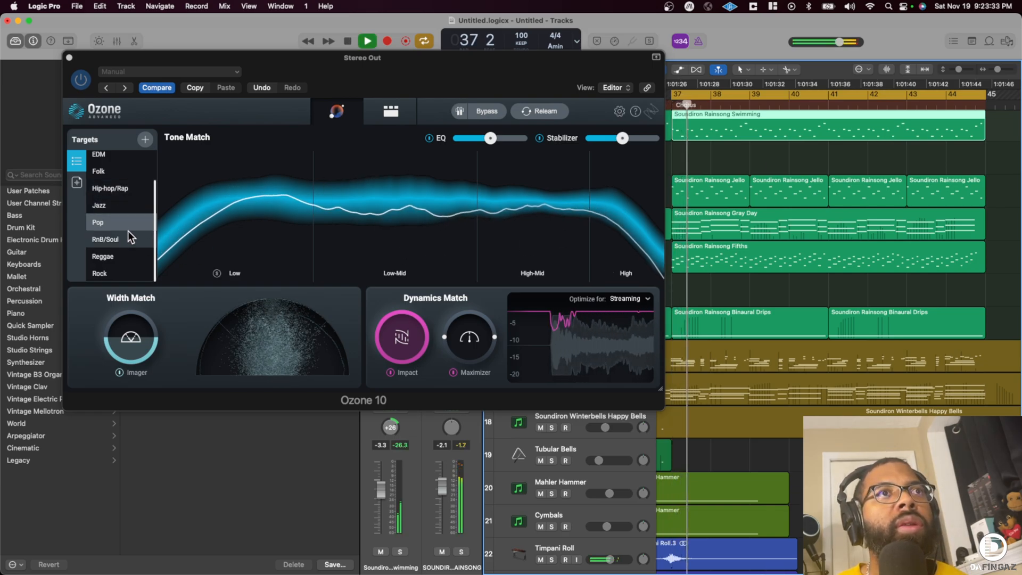
- Audition the Cinematic, Country, RnB/Soul, Rock and EDM targets in Ozone's Assistant during playback, ending on Pop
{"action": "scroll", "coordinate": [128, 232], "scroll_direction": "up", "scroll_amount": 2}
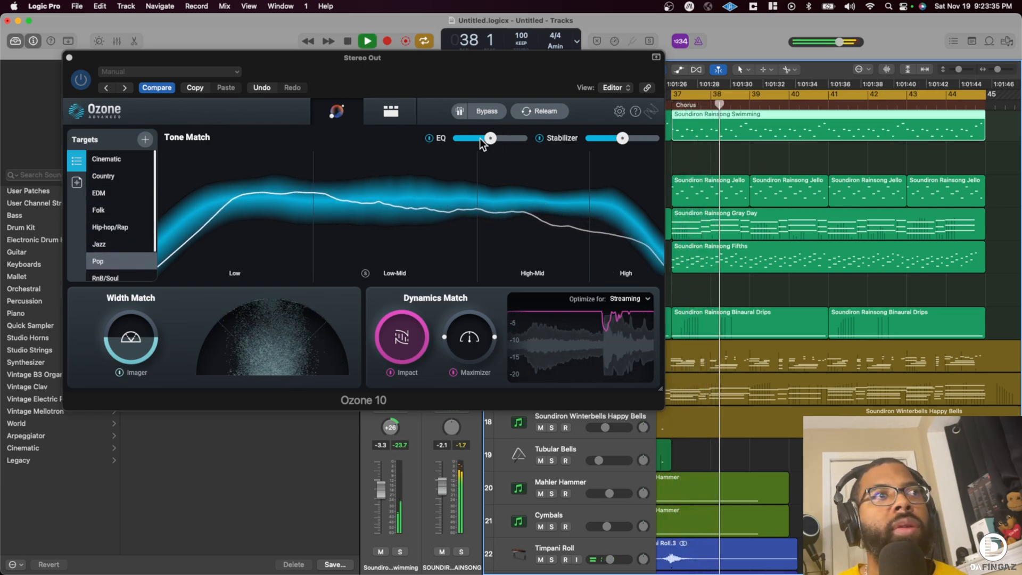
{"action": "left_click_drag", "start_coordinate": [315, 70], "coordinate": [379, 76]}
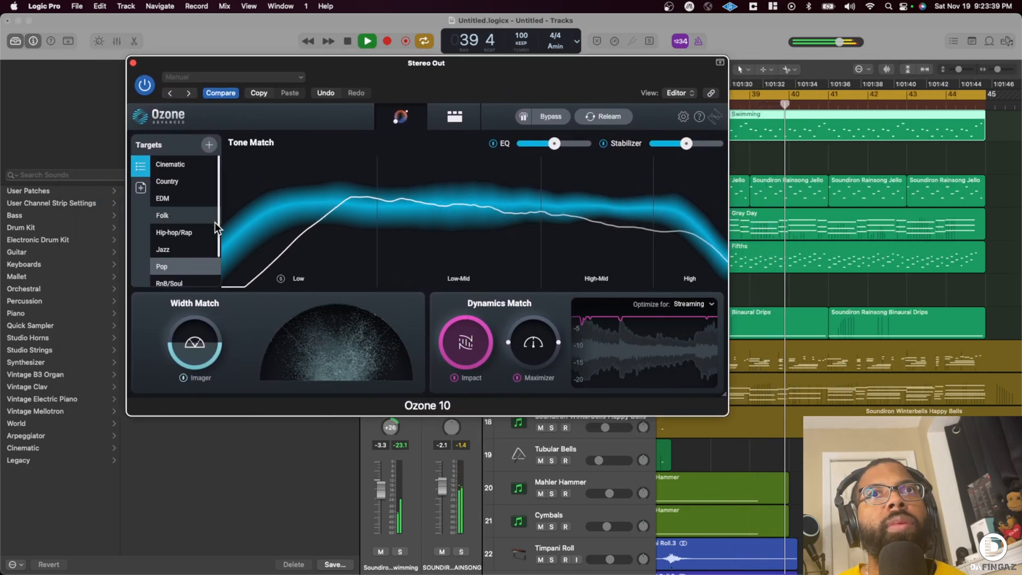
{"action": "left_click", "coordinate": [174, 162]}
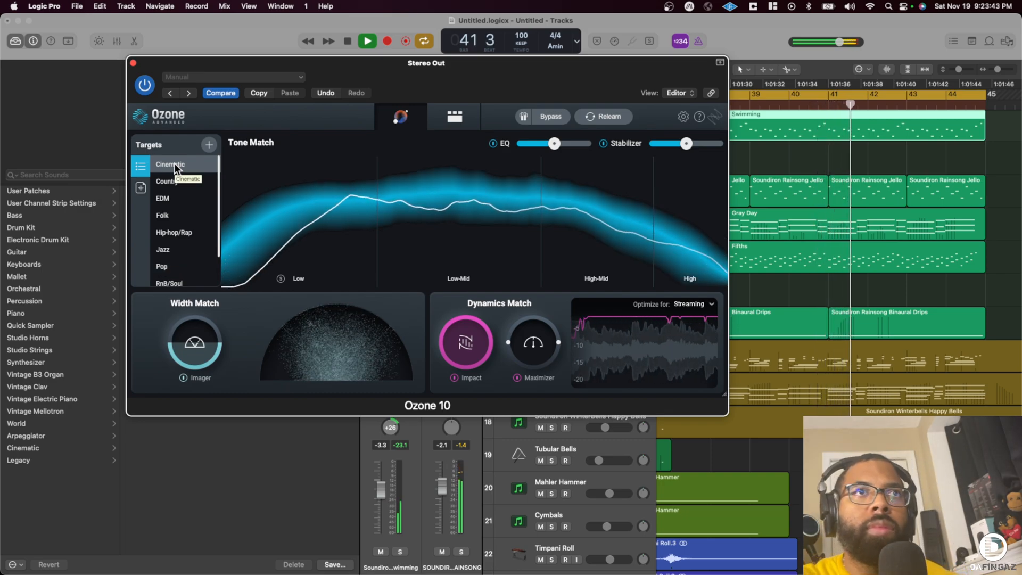
{"action": "left_click", "coordinate": [175, 181]}
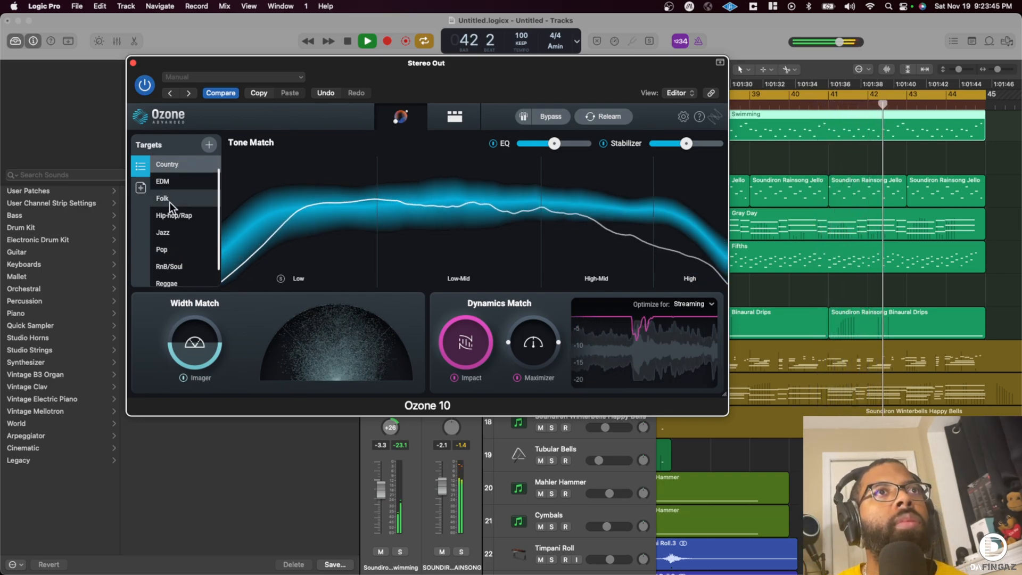
{"action": "left_click", "coordinate": [175, 245]}
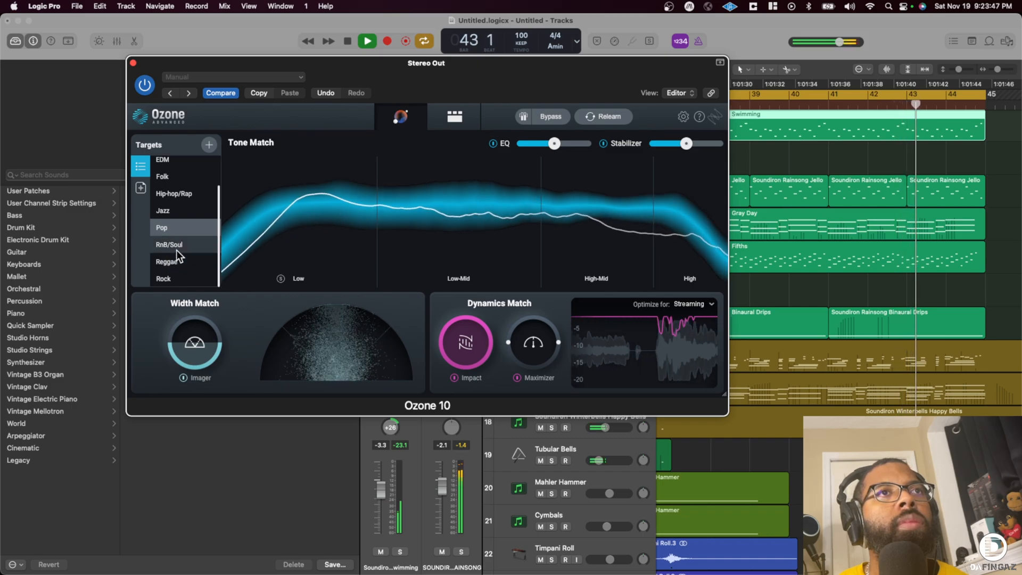
{"action": "left_click", "coordinate": [169, 280]}
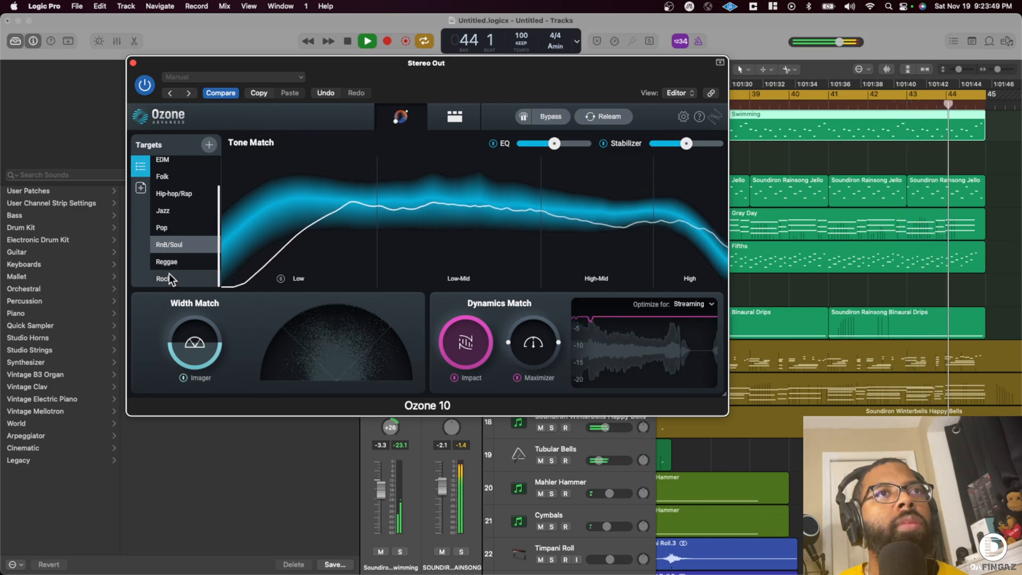
{"action": "scroll", "coordinate": [181, 231], "scroll_direction": "up", "scroll_amount": 2}
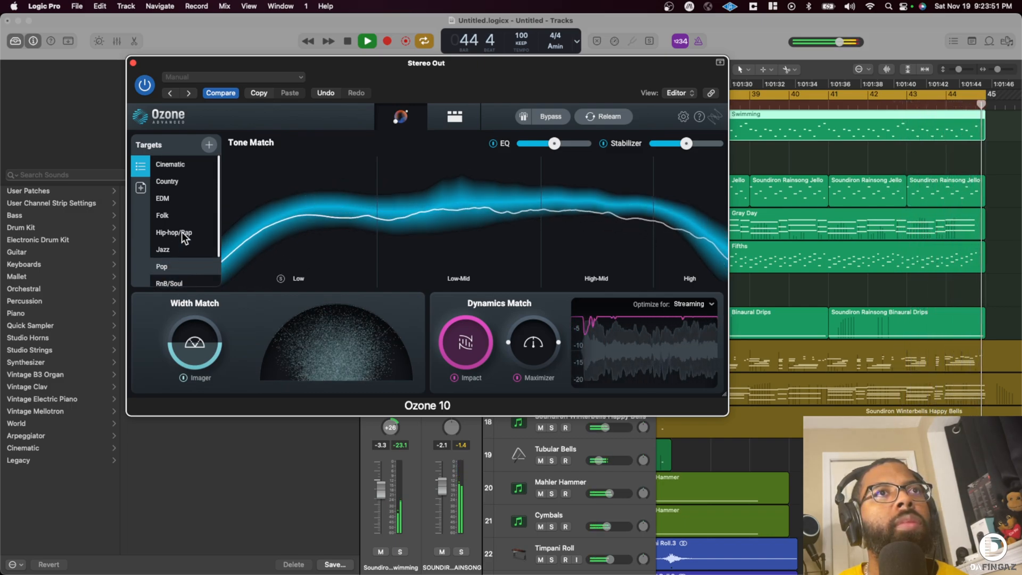
{"action": "left_click", "coordinate": [169, 197]}
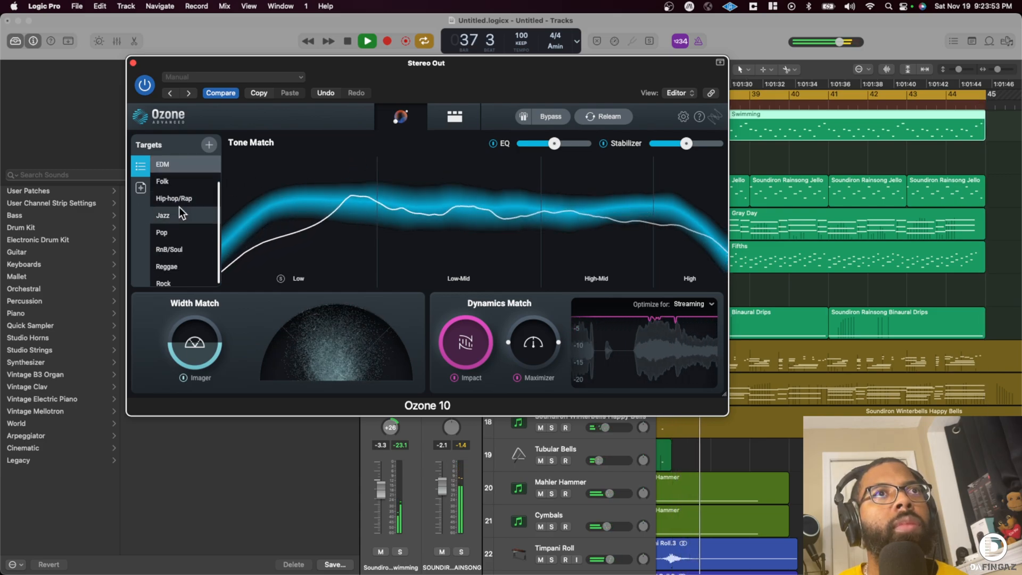
{"action": "scroll", "coordinate": [178, 260], "scroll_direction": "down", "scroll_amount": 1}
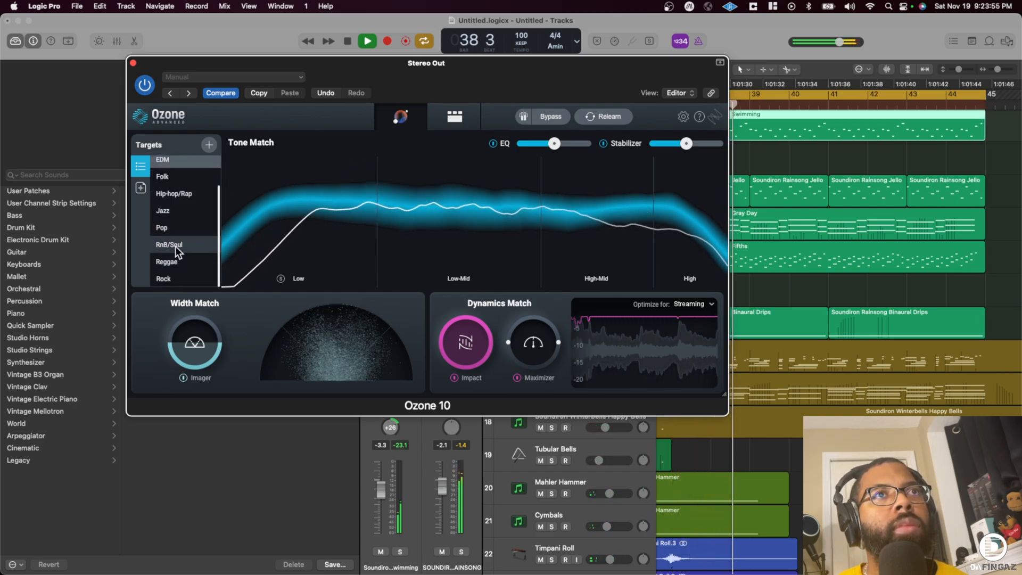
{"action": "left_click", "coordinate": [171, 221]}
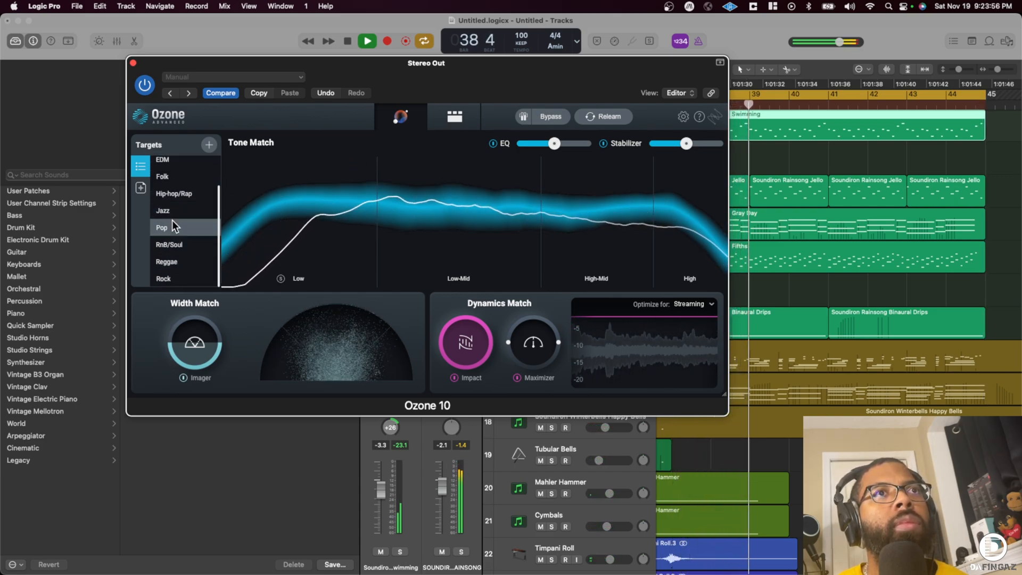
- Review the Stabilizer, Imager and Dynamic EQ modules in Ozone's detailed module view
{"action": "left_click", "coordinate": [452, 117]}
{"action": "left_click", "coordinate": [246, 147]}
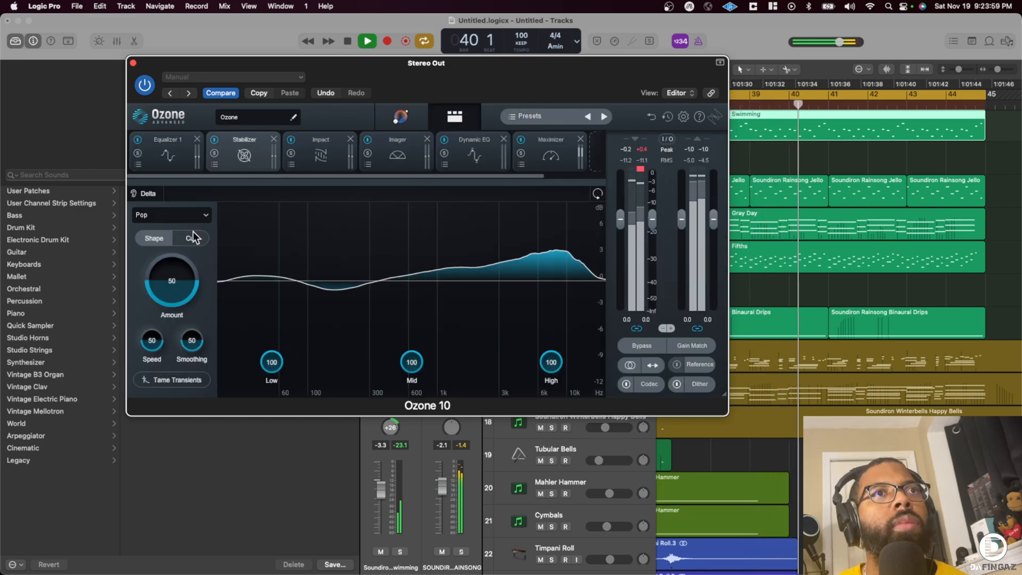
{"action": "left_click", "coordinate": [394, 149]}
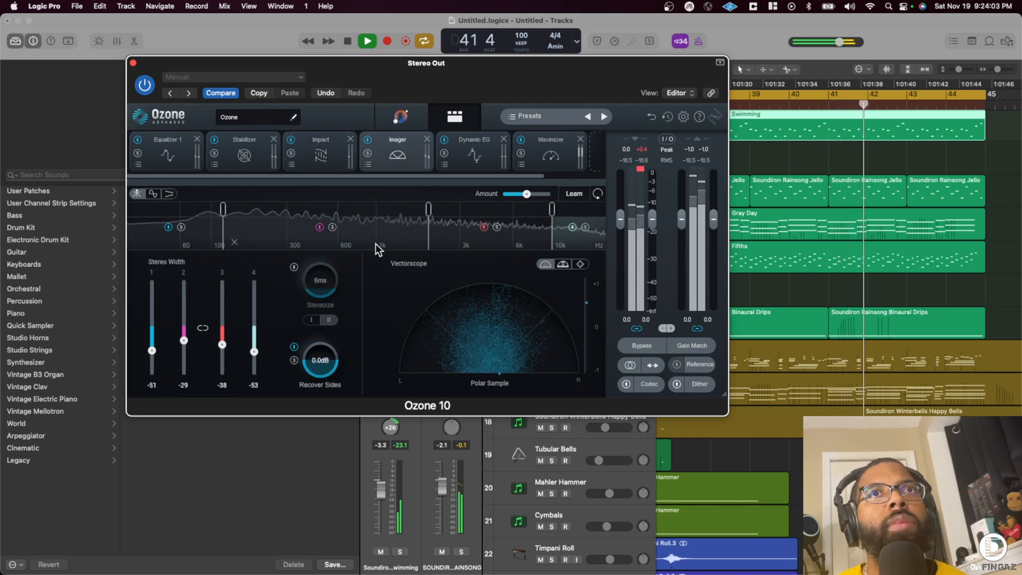
{"action": "left_click", "coordinate": [466, 154]}
- Set Ozone's Maximizer to IRC IV Transient mode with a -5.0 dB threshold and a 6.35 character
{"action": "left_click", "coordinate": [553, 155]}
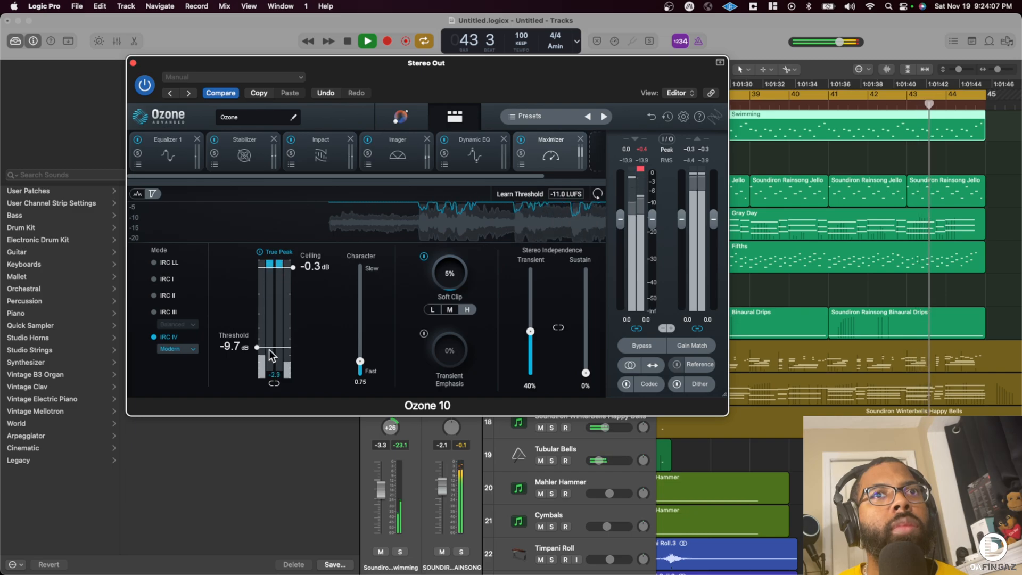
{"action": "left_click_drag", "start_coordinate": [271, 350], "coordinate": [273, 343]}
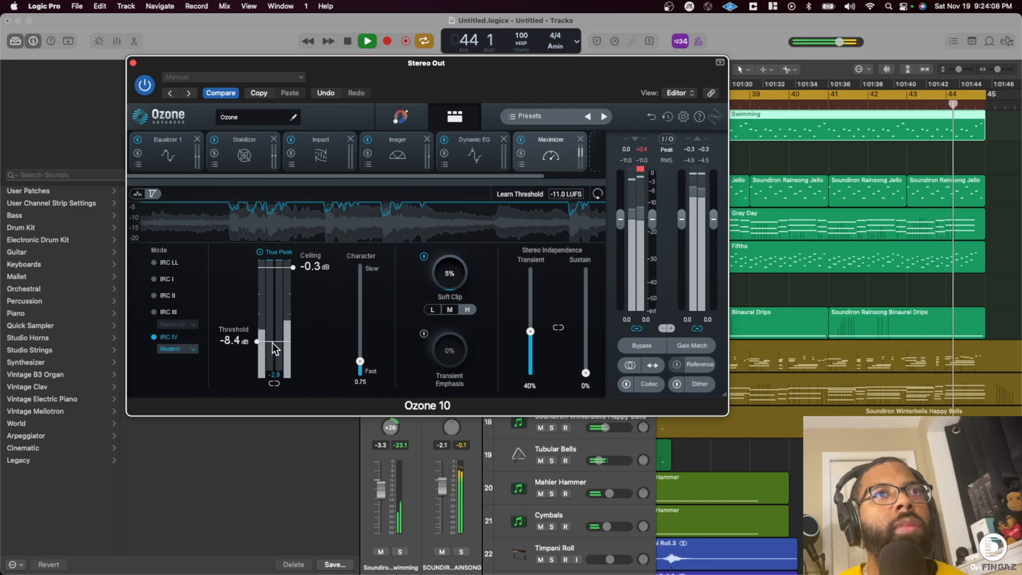
{"action": "left_click", "coordinate": [186, 348]}
{"action": "left_click", "coordinate": [181, 384]}
{"action": "left_click_drag", "start_coordinate": [352, 349], "coordinate": [372, 291]}
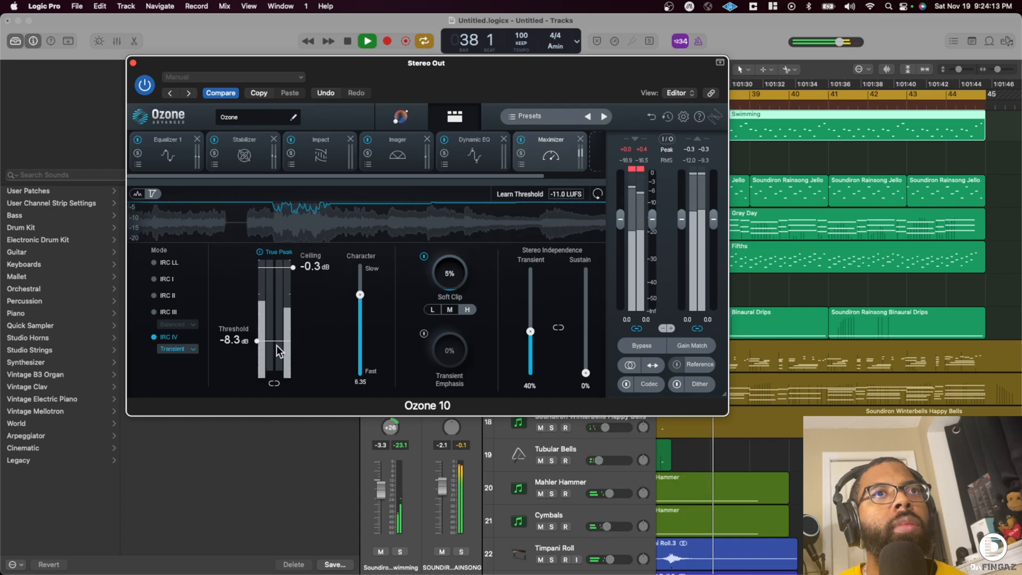
{"action": "left_click_drag", "start_coordinate": [271, 343], "coordinate": [274, 321]}
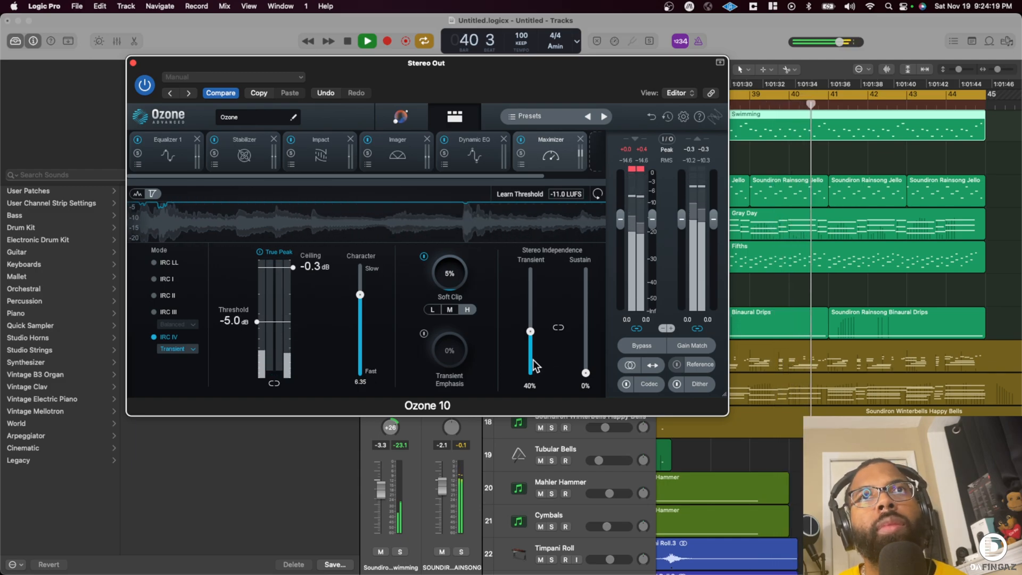
- Reset Ozone's input peak meter and the SOUNDIRON RAINSONG channel's peak reading, and close the Ozone window
{"action": "left_click", "coordinate": [634, 168]}
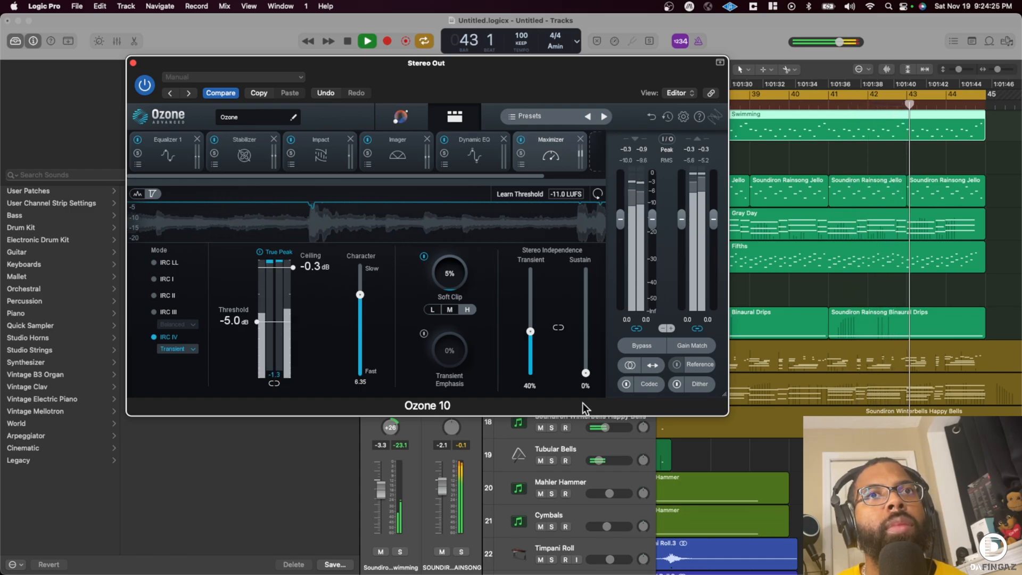
{"action": "left_click", "coordinate": [463, 446]}
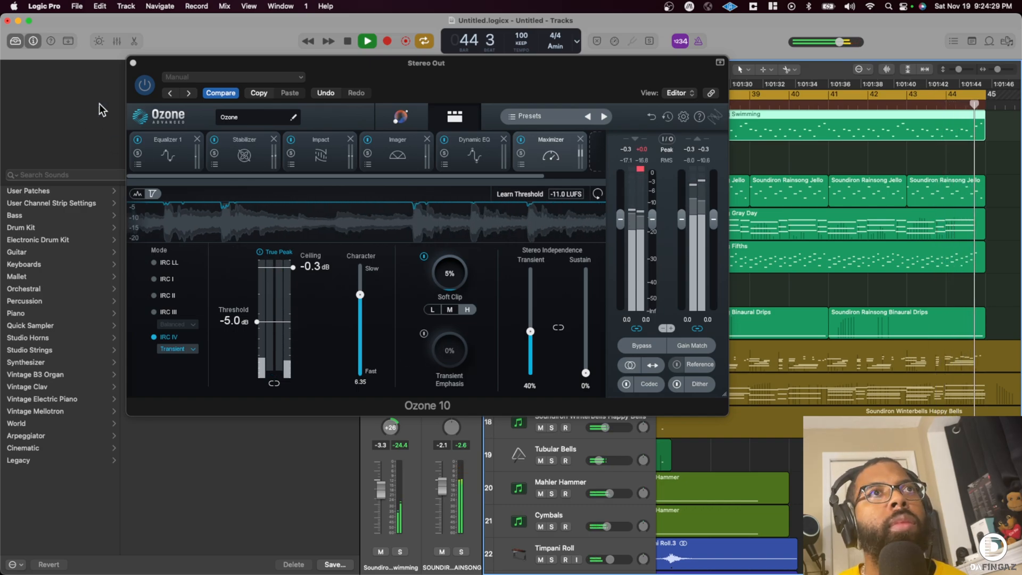
{"action": "left_click", "coordinate": [134, 63]}
{"action": "left_click", "coordinate": [134, 63]}
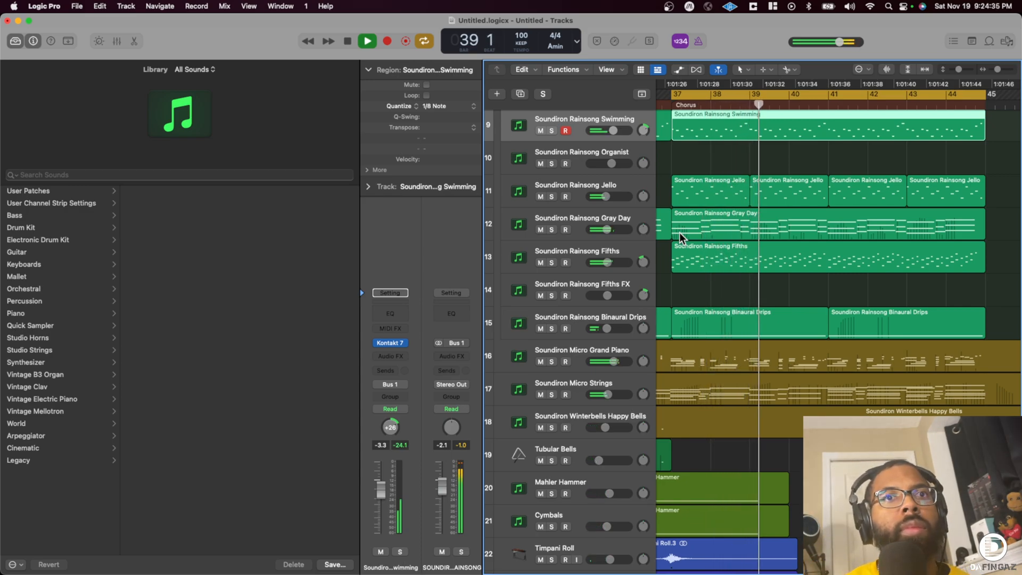
- Collapse the SOUNDIRON RAINSONG track stack and select the Timpani Roll track
{"action": "scroll", "coordinate": [745, 282], "scroll_direction": "down", "scroll_amount": 3}
{"action": "scroll", "coordinate": [692, 283], "scroll_direction": "up", "scroll_amount": 10}
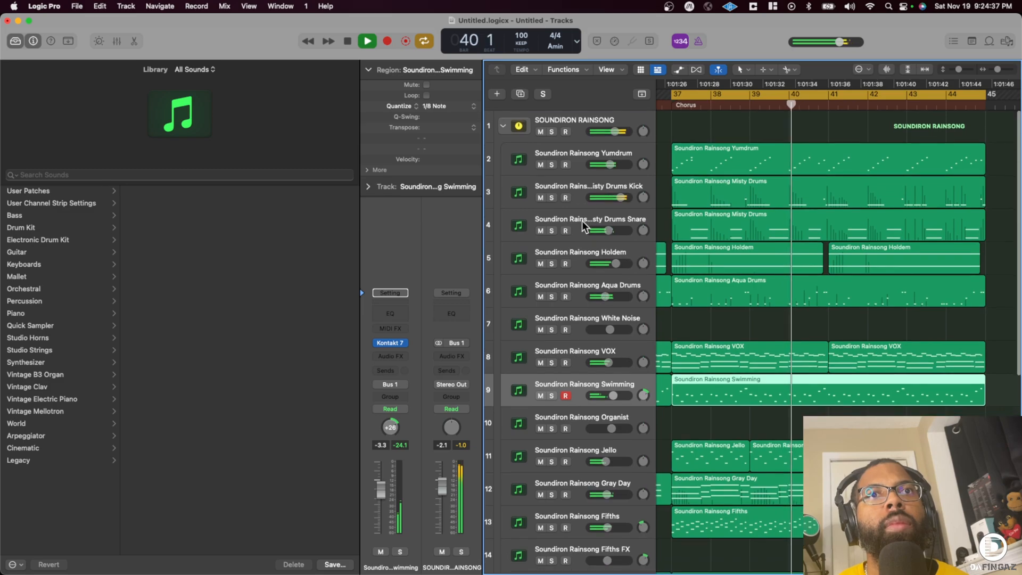
{"action": "left_click", "coordinate": [503, 126]}
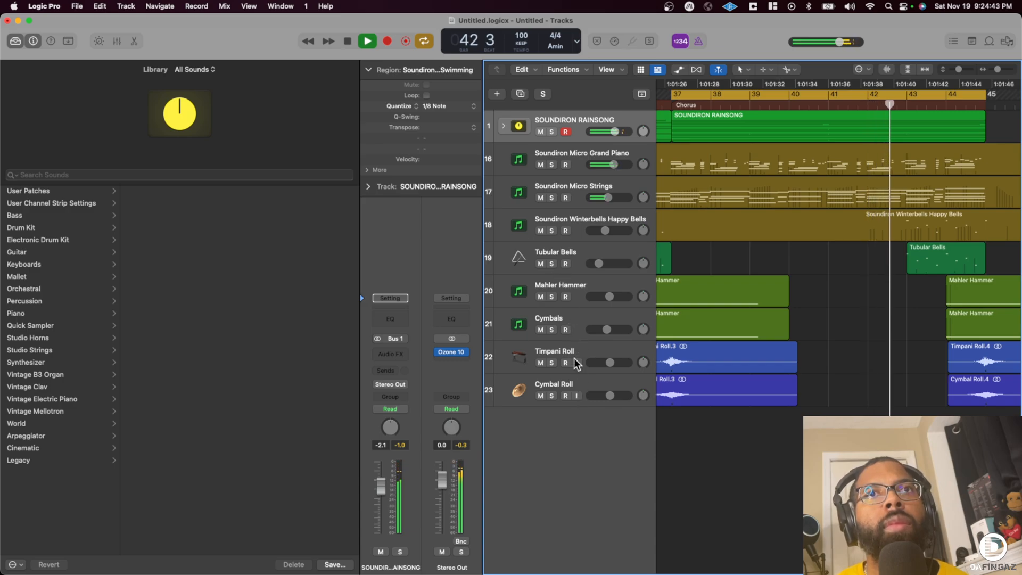
{"action": "left_click", "coordinate": [578, 343]}
- Reopen Ozone on the Stereo Out, raise the Maximizer threshold to -2.0 dB and close the plug-in
{"action": "left_click", "coordinate": [450, 352]}
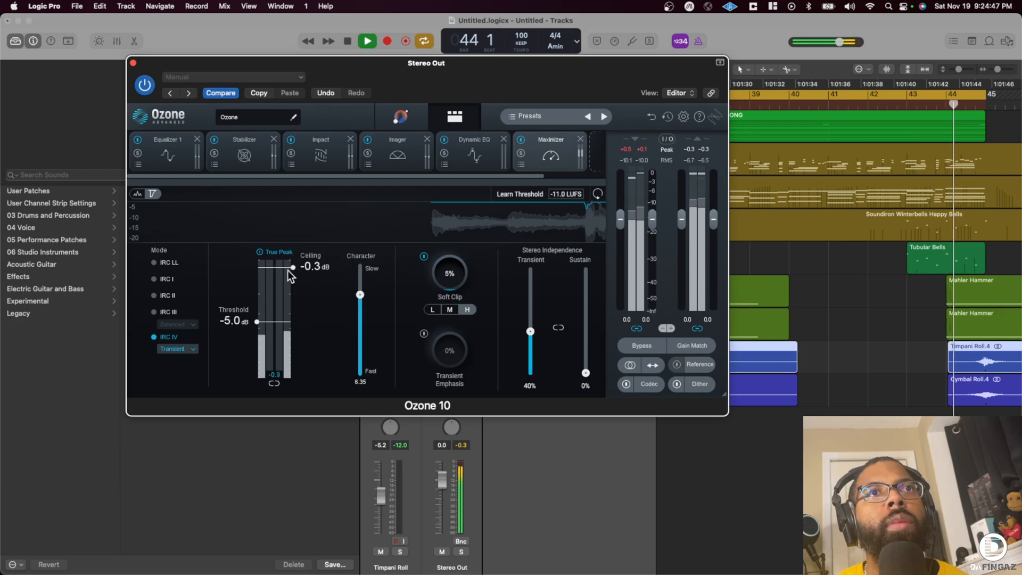
{"action": "left_click_drag", "start_coordinate": [271, 313], "coordinate": [271, 290]}
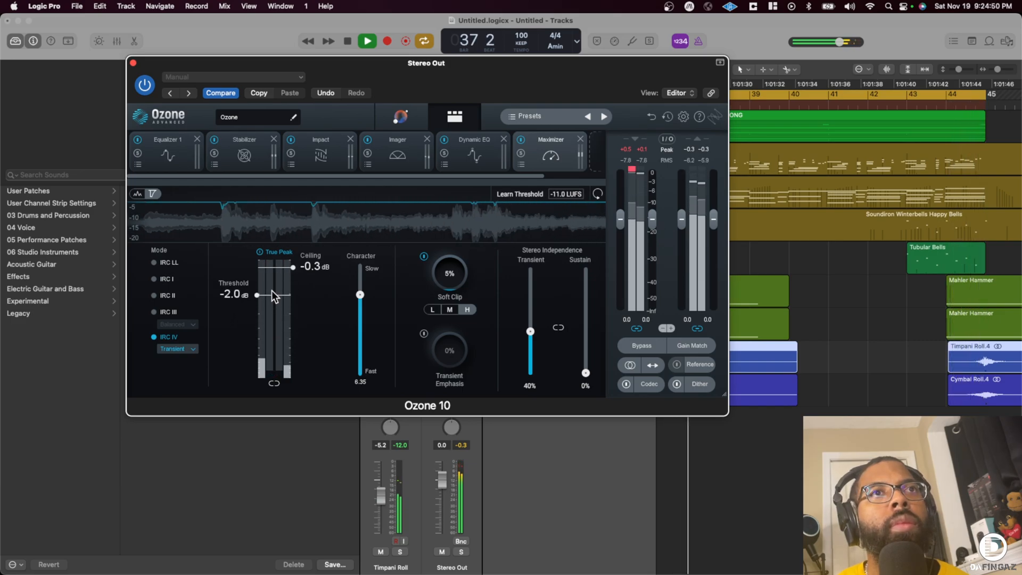
{"action": "left_click", "coordinate": [133, 64]}
- Select all tracks and lower their volumes together, bringing Cymbal Roll to -9.1 dB
{"action": "left_click", "coordinate": [589, 386]}
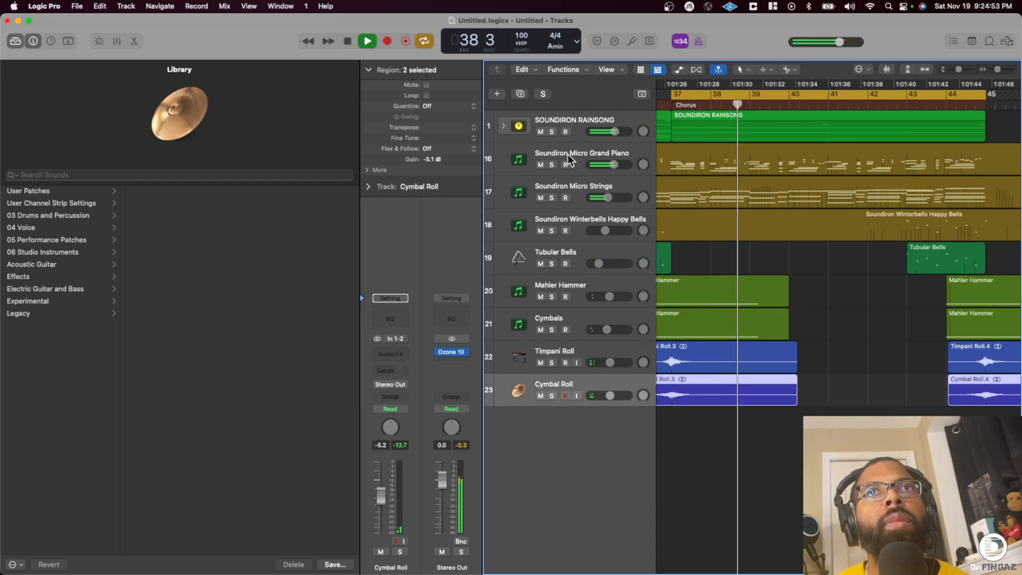
{"action": "key", "text": "super+a"}
{"action": "left_click_drag", "start_coordinate": [615, 131], "coordinate": [609, 131]}
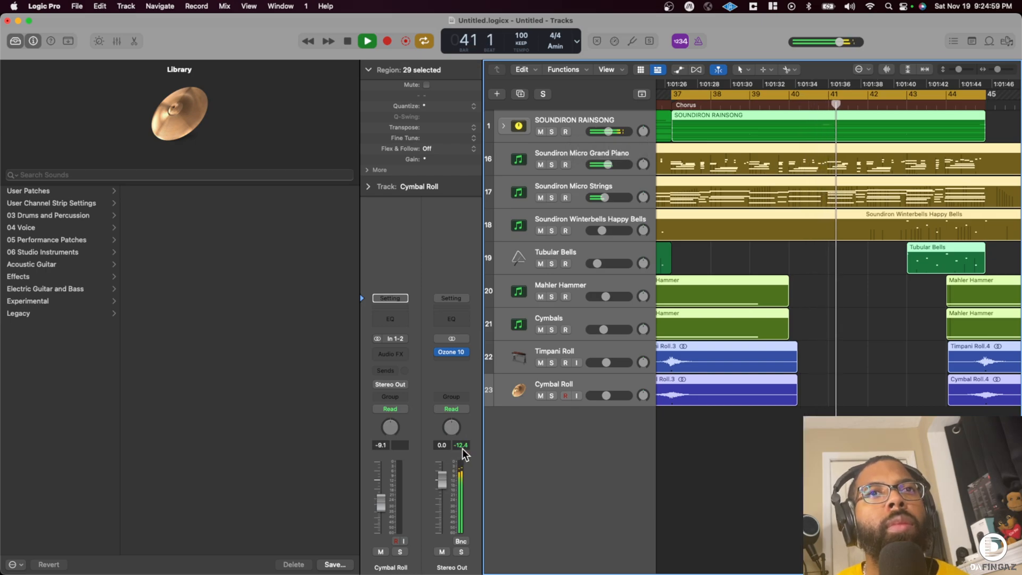
- Lower the threshold of Ozone's Maximizer to -5.1 dB and close its window
{"action": "left_click", "coordinate": [450, 351]}
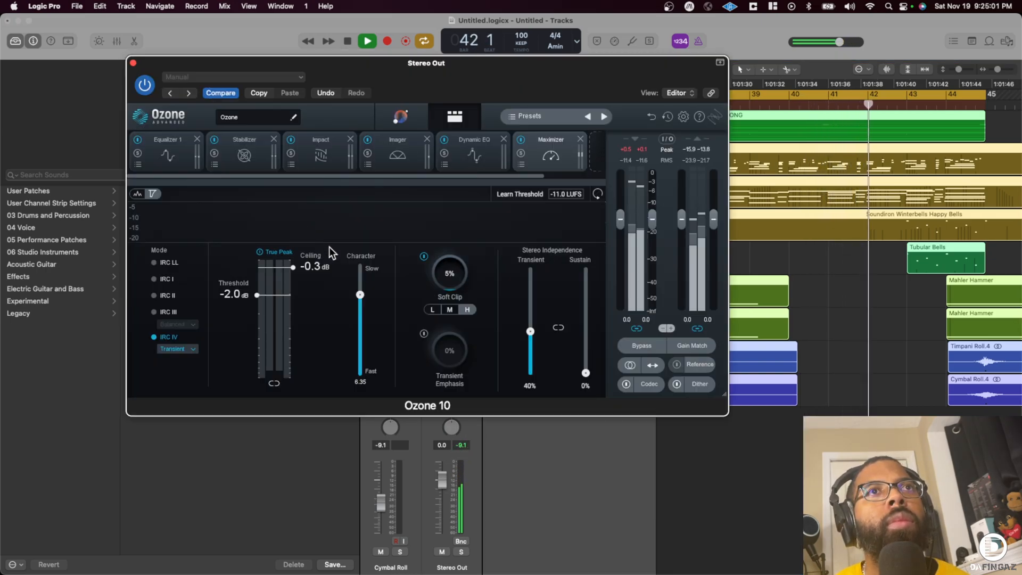
{"action": "left_click_drag", "start_coordinate": [272, 295], "coordinate": [274, 321]}
{"action": "left_click", "coordinate": [133, 63]}
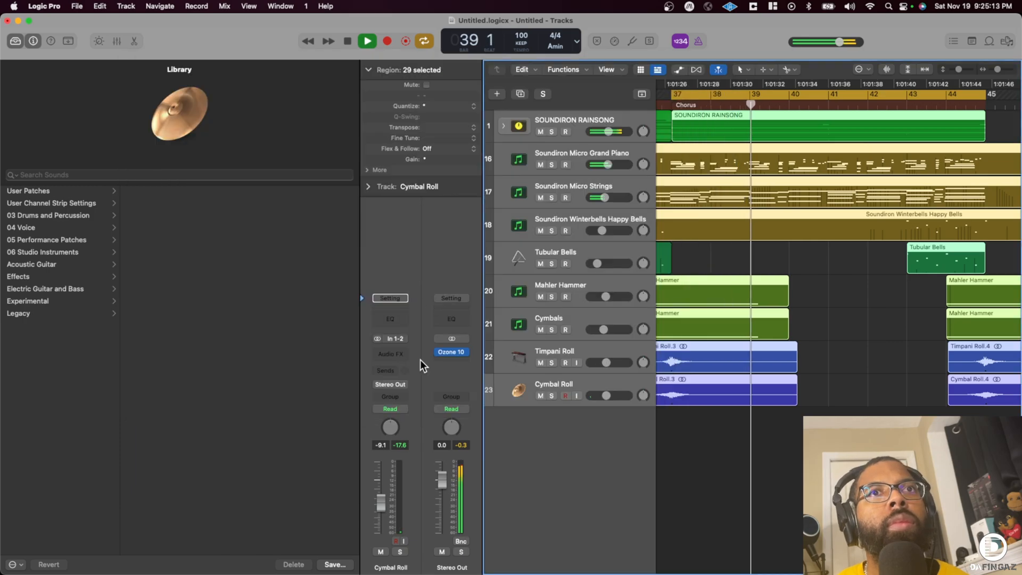
- Insert a stereo Soundtheory Gullfoss on the Stereo Out channel and set Recover to 10% and Tame to 20%
{"action": "left_click", "coordinate": [447, 357]}
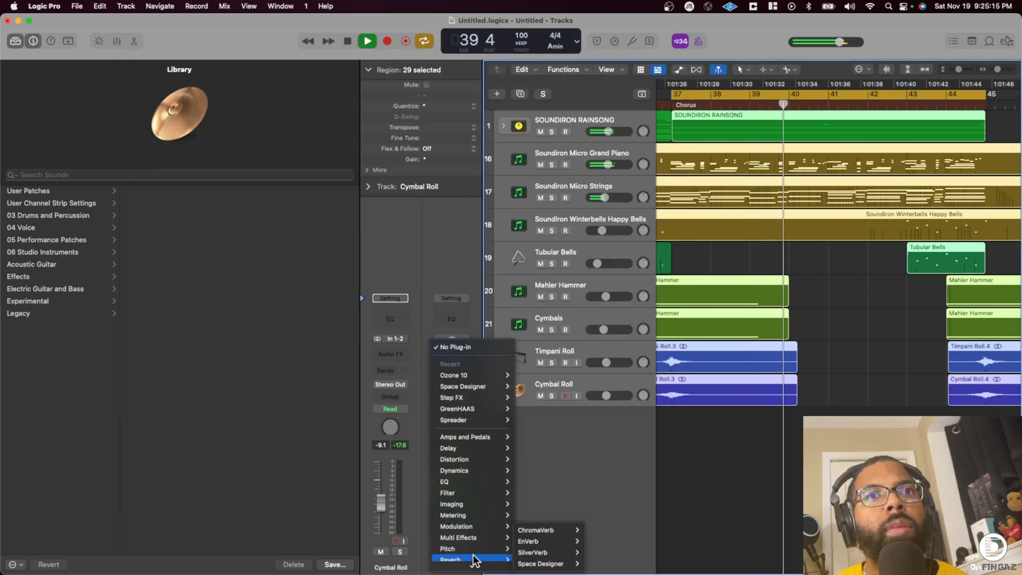
{"action": "mouse_move", "coordinate": [457, 563]}
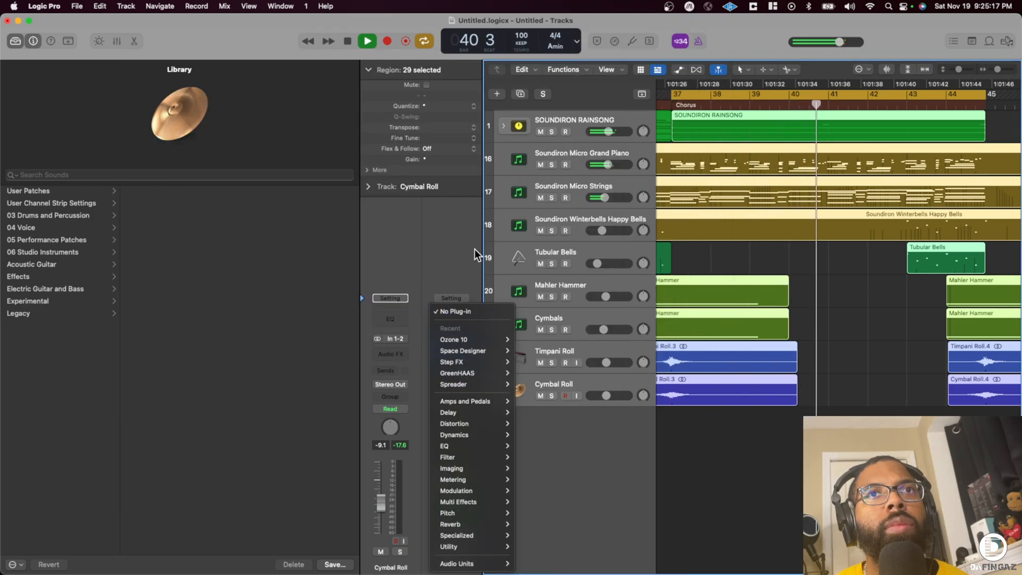
{"action": "left_click", "coordinate": [455, 341]}
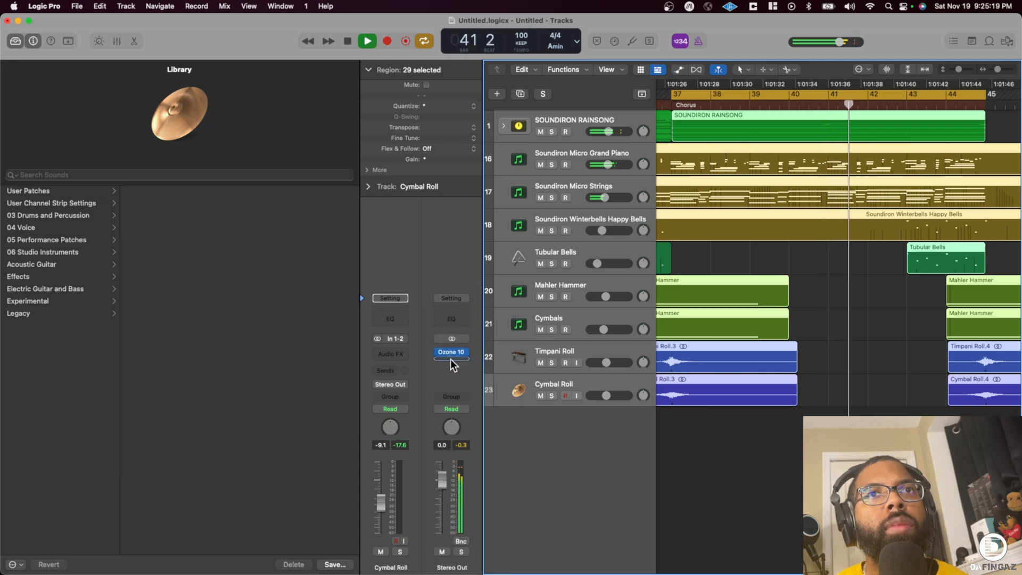
{"action": "left_click", "coordinate": [451, 359]}
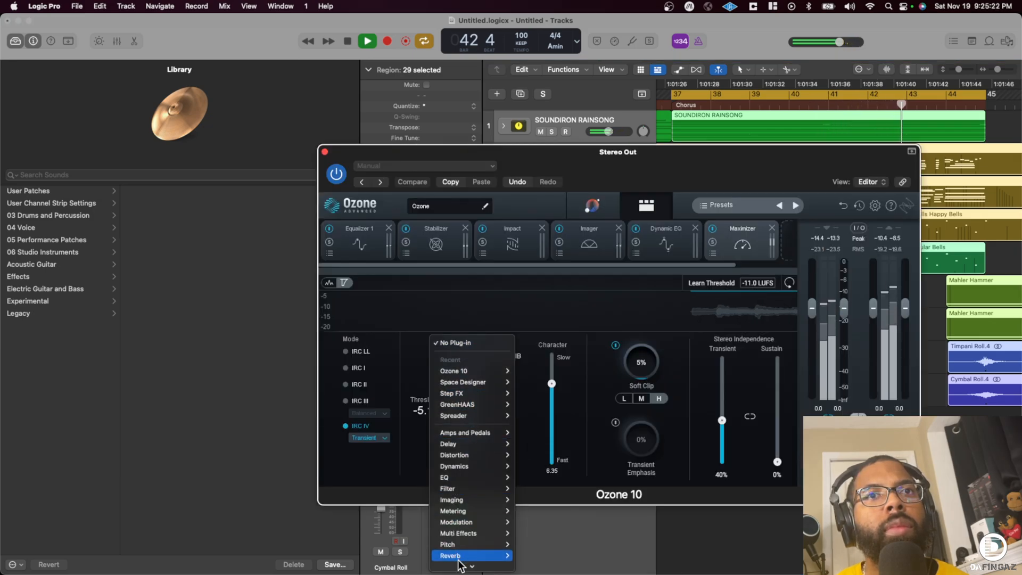
{"action": "mouse_move", "coordinate": [464, 566]}
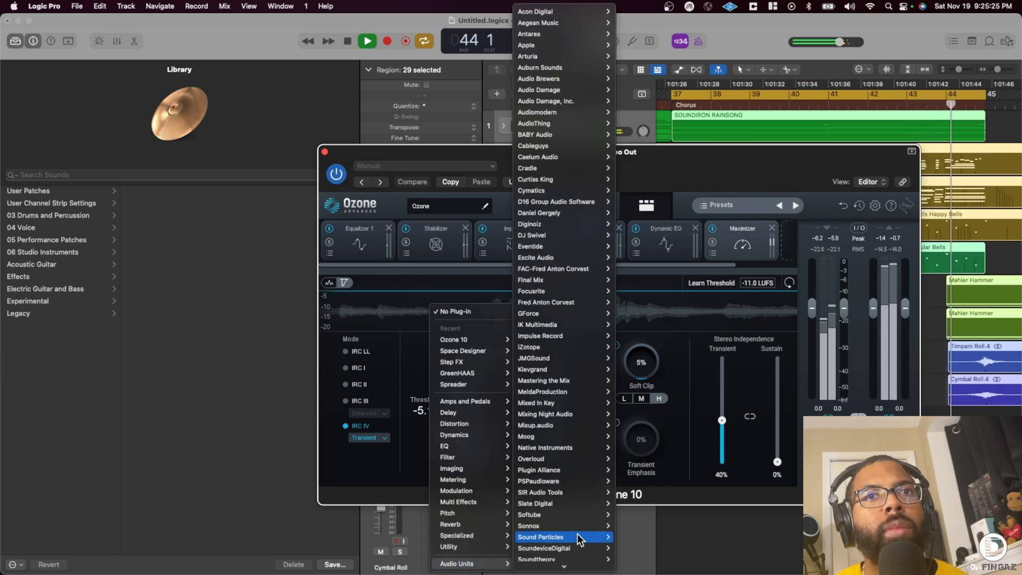
{"action": "mouse_move", "coordinate": [569, 503]}
{"action": "mouse_move", "coordinate": [633, 504]}
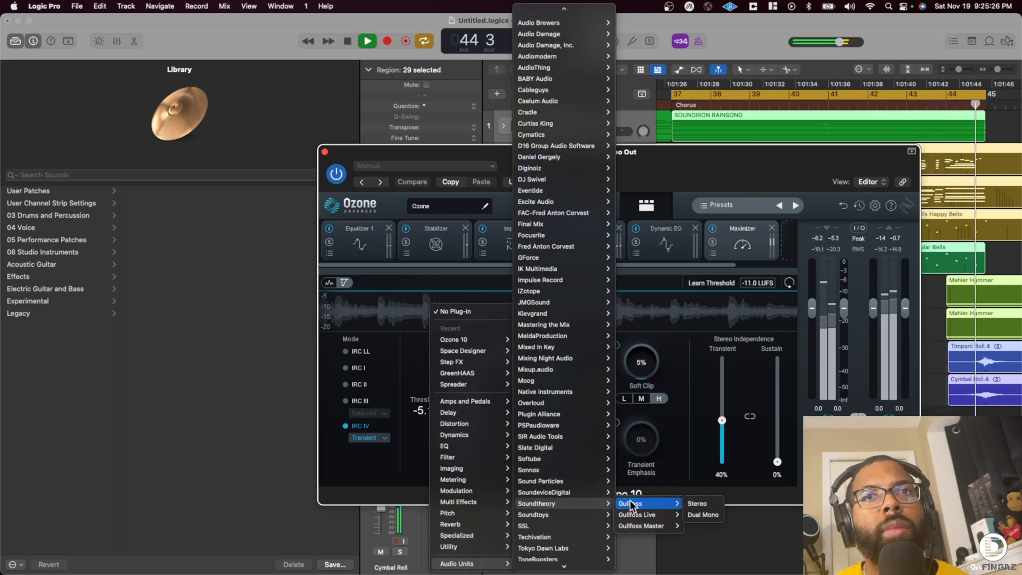
{"action": "left_click", "coordinate": [699, 504]}
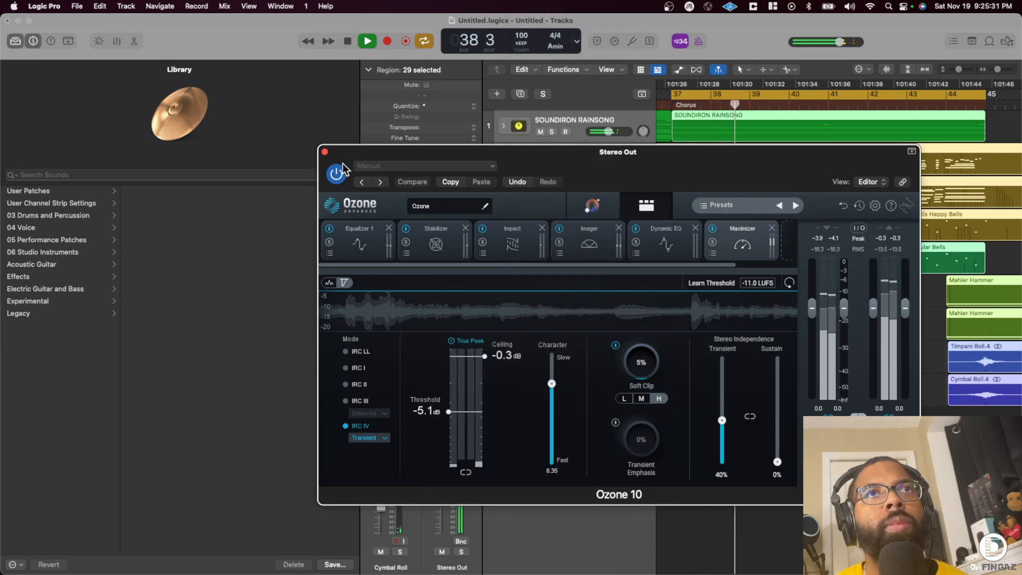
{"action": "left_click_drag", "start_coordinate": [496, 225], "coordinate": [546, 251]}
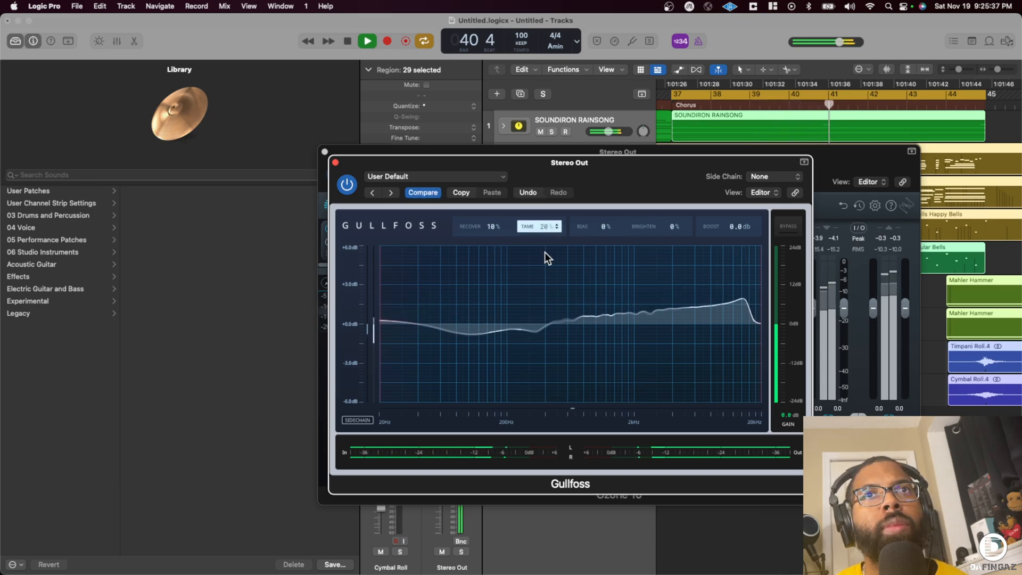
- Set Gullfoss's Recover to 20% and compare the chorus with the plug-in bypassed and active
{"action": "key", "text": "space"}
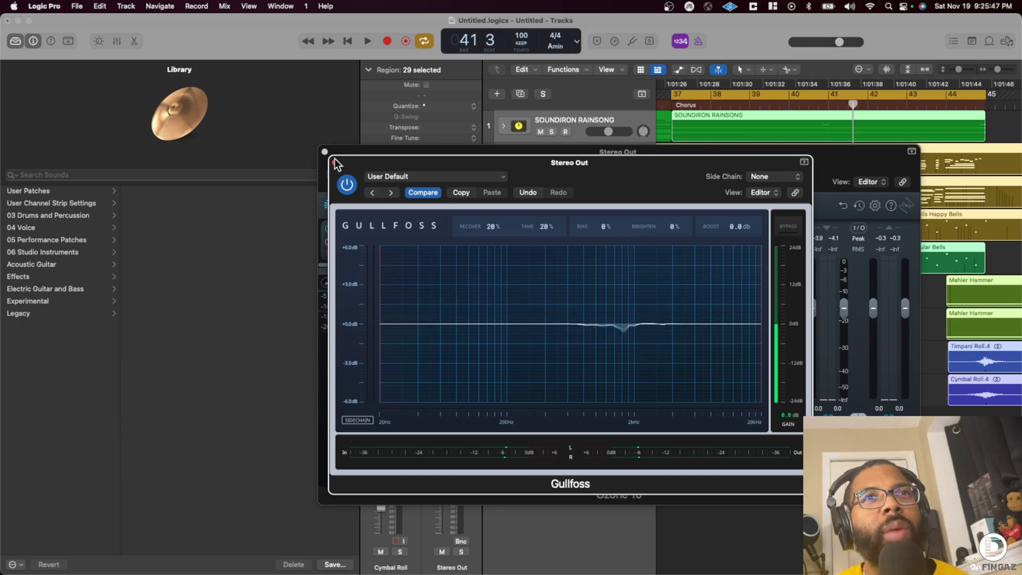
{"action": "key", "text": "space"}
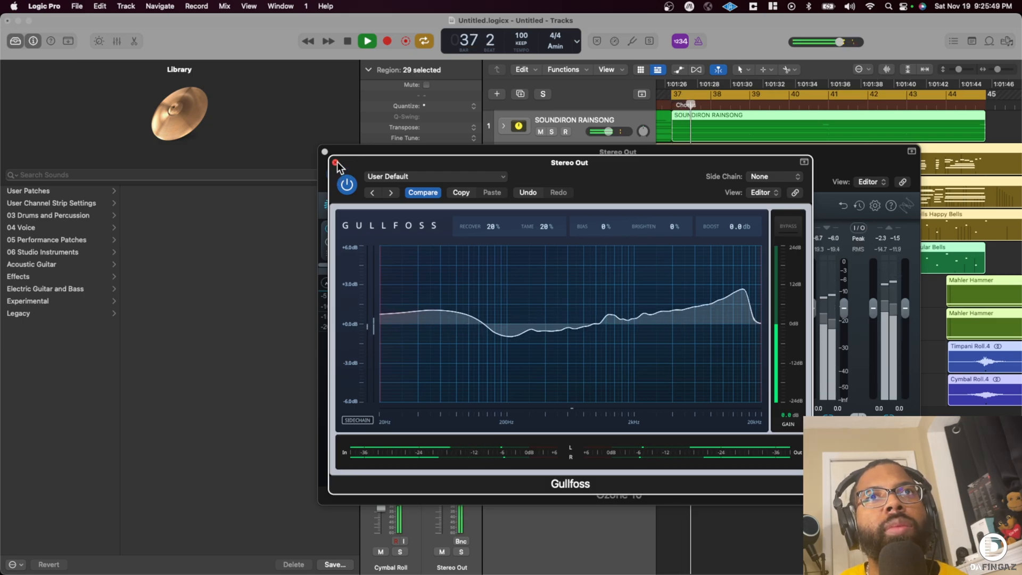
{"action": "left_click", "coordinate": [347, 186]}
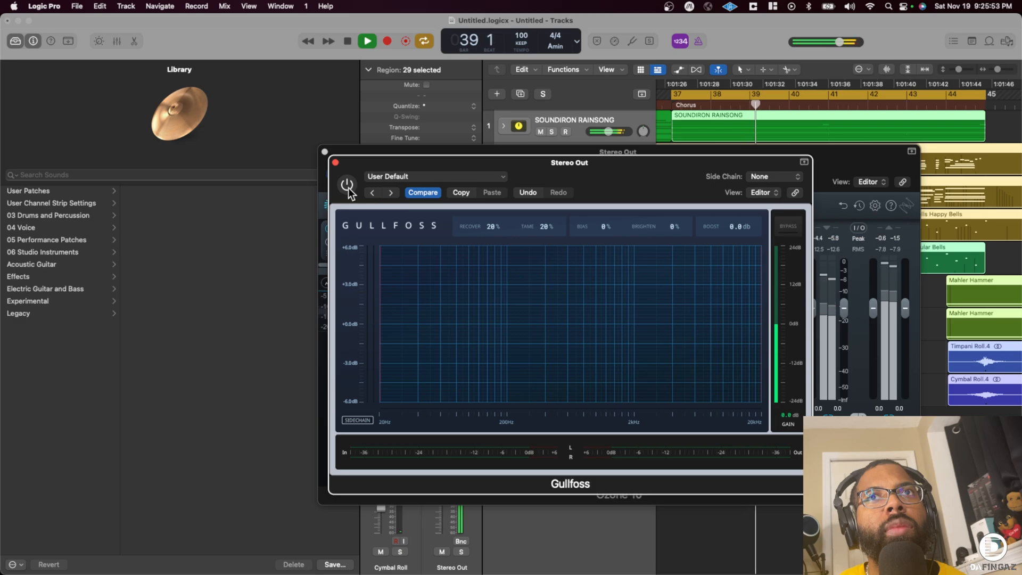
{"action": "left_click", "coordinate": [347, 185]}
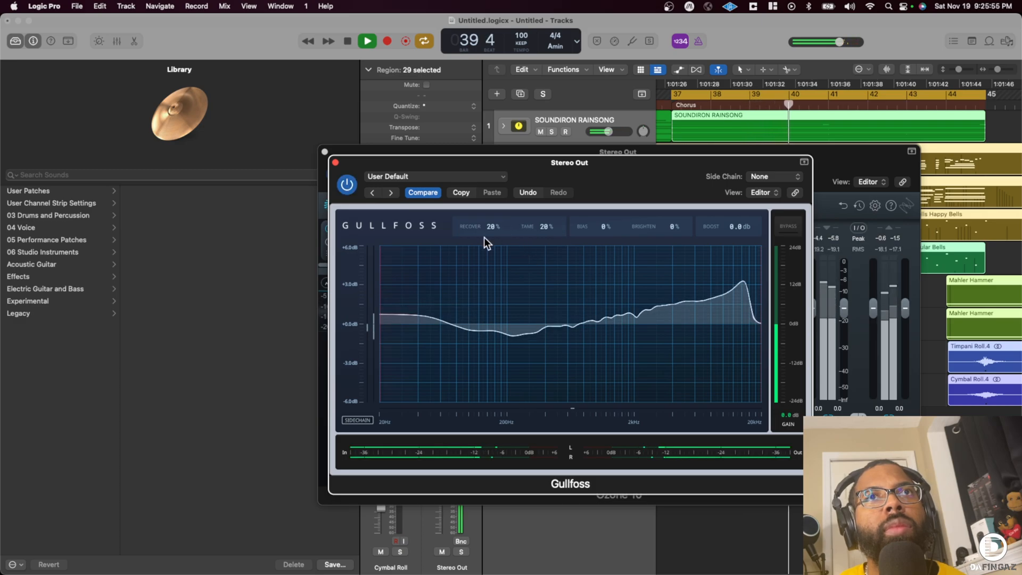
- Close the Gullfoss and Ozone windows, then stop playback with all regions deselected and the playhead back at bar 1
{"action": "left_click", "coordinate": [336, 162]}
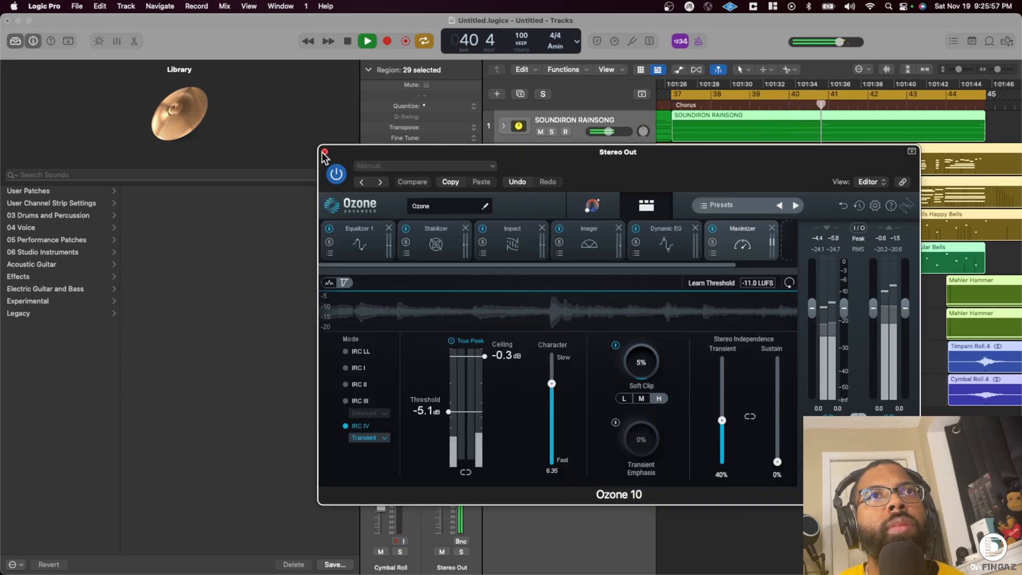
{"action": "left_click", "coordinate": [324, 152]}
{"action": "scroll", "coordinate": [577, 310], "scroll_direction": "left", "scroll_amount": 2}
{"action": "left_click_drag", "start_coordinate": [997, 71], "coordinate": [994, 72]}
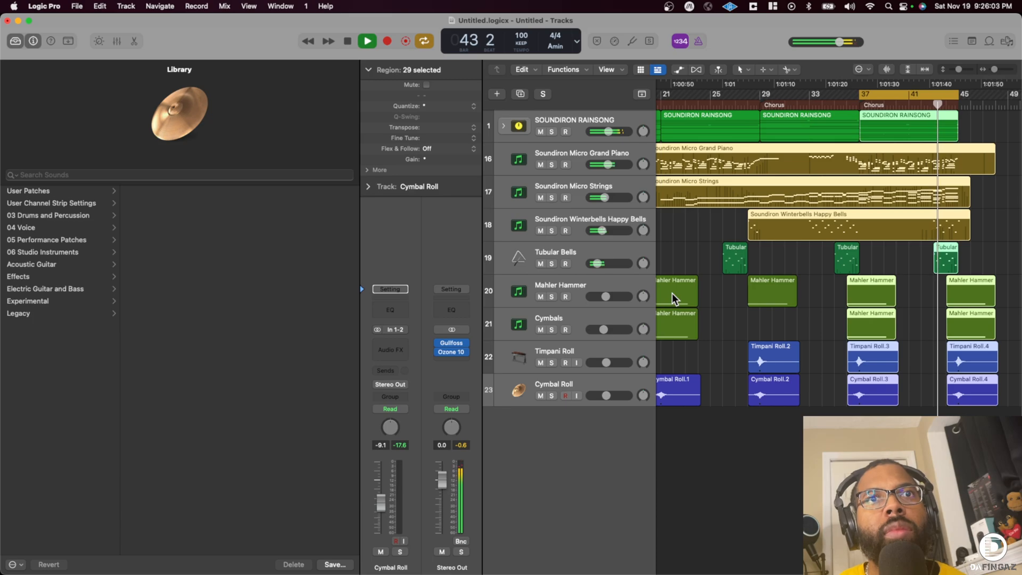
{"action": "scroll", "coordinate": [664, 313], "scroll_direction": "left", "scroll_amount": 2}
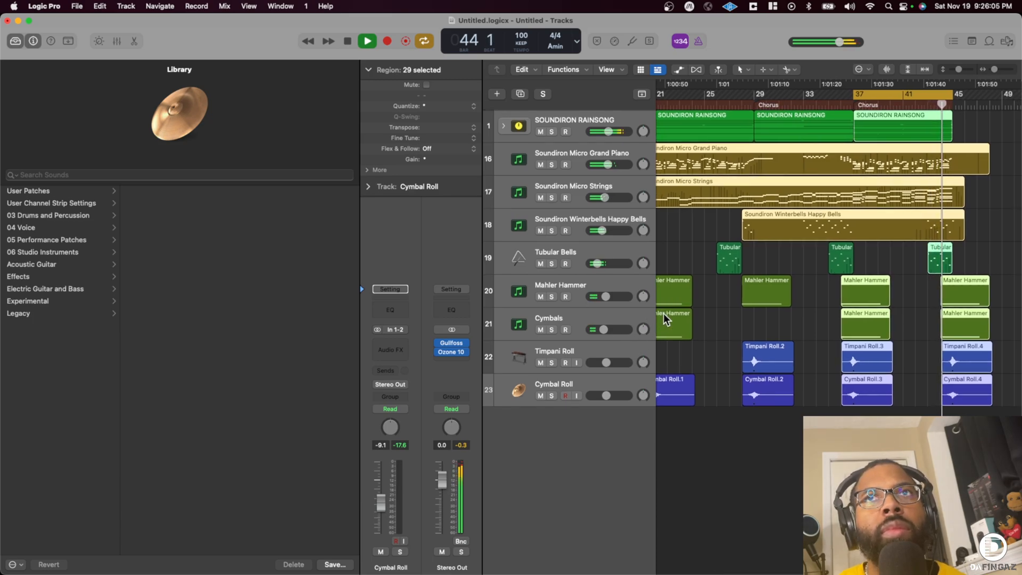
{"action": "scroll", "coordinate": [663, 313], "scroll_direction": "right", "scroll_amount": 1}
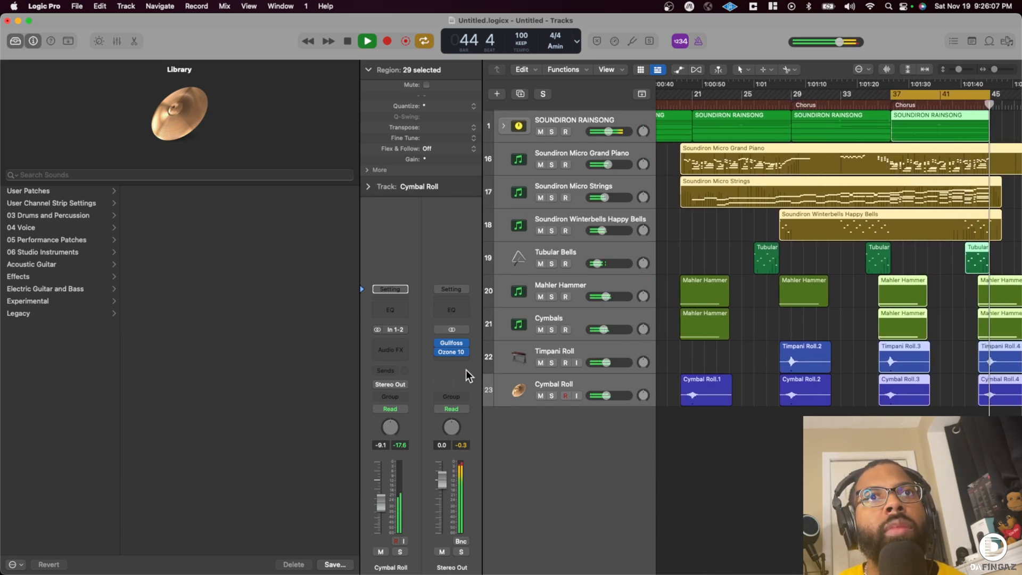
{"action": "left_click", "coordinate": [698, 443]}
{"action": "key", "text": "space"}
{"action": "key", "text": "Return"}
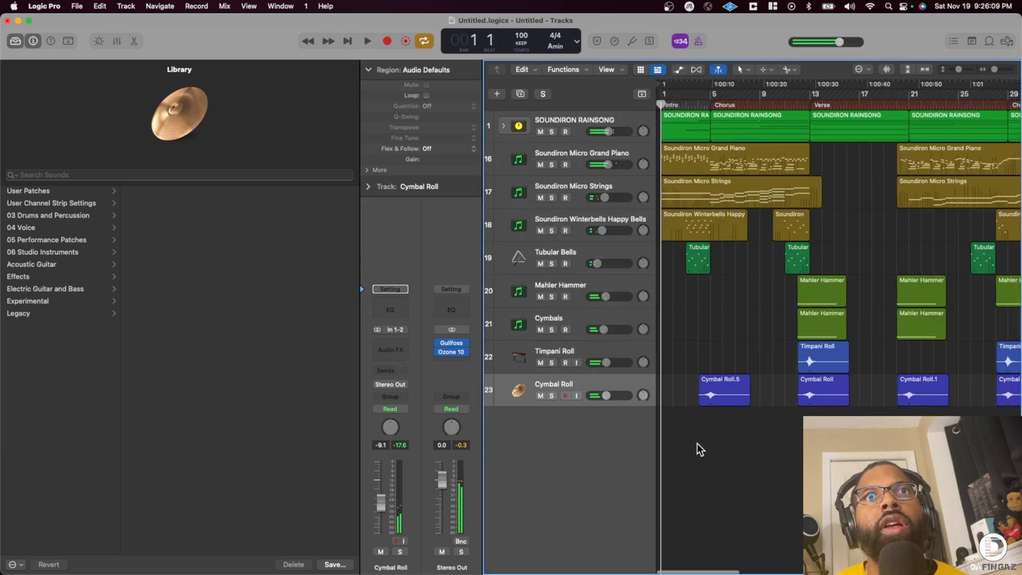
- Add a new software instrument track below Cymbal Roll and remove Kontakt 7 from its instrument slot
{"action": "key", "text": "alt+super+s"}
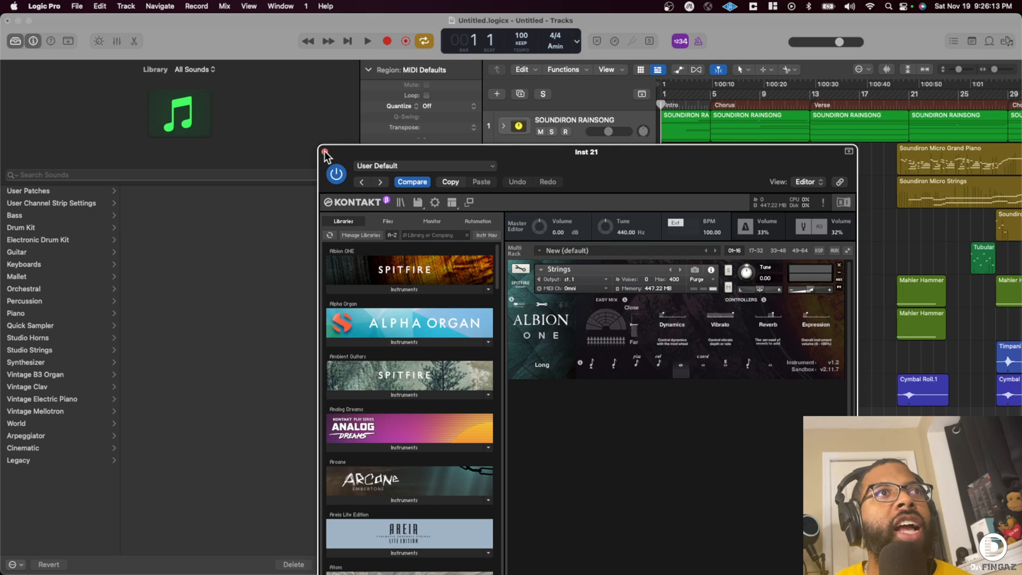
{"action": "left_click", "coordinate": [325, 152]}
{"action": "left_click", "coordinate": [406, 333]}
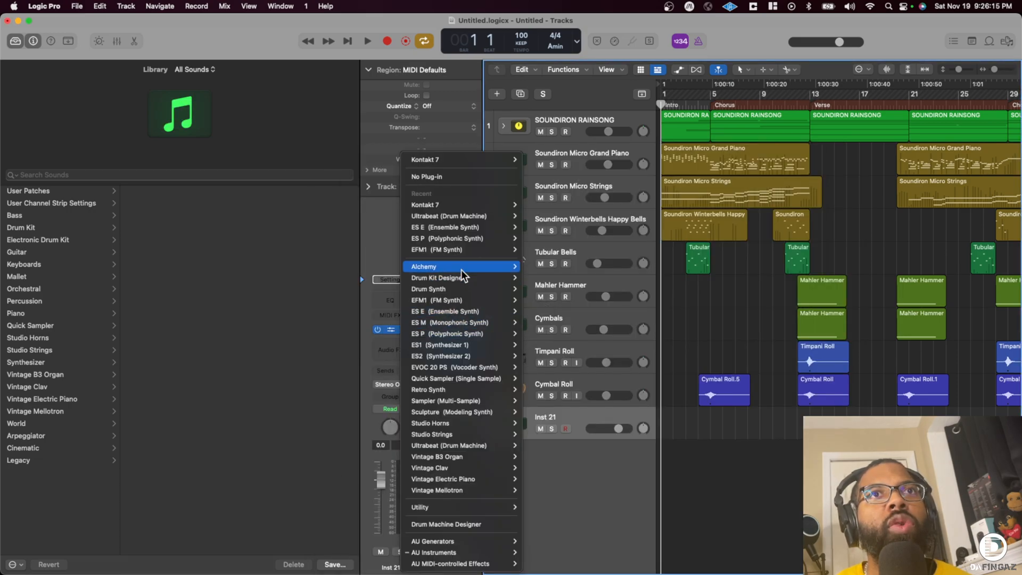
{"action": "left_click", "coordinate": [455, 176]}
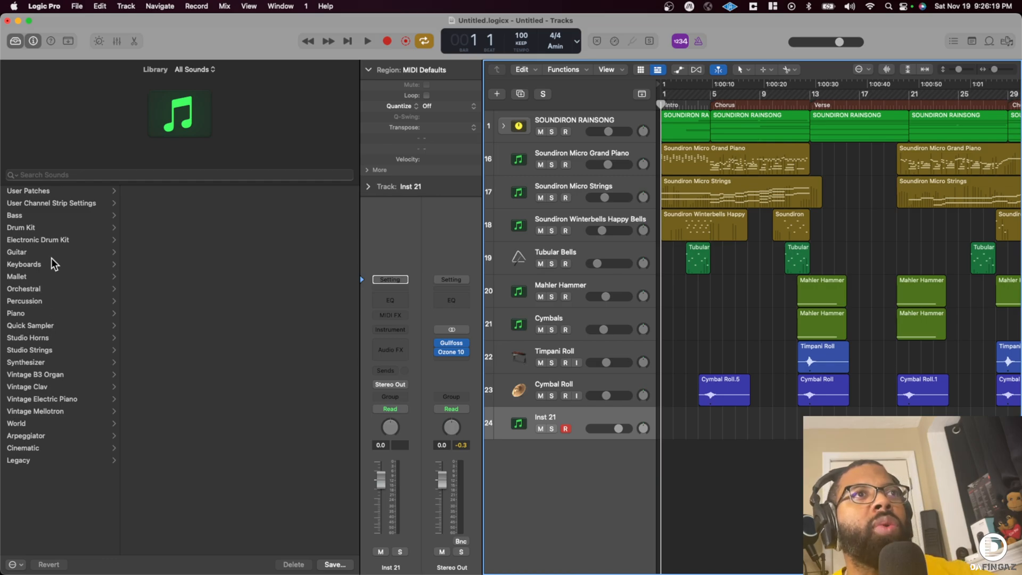
- Audition the synthesizer bass patches 808 Bass, 808 Mutation Bass, Acid Etched Bass and Agile Synth Bass on the new track
{"action": "left_click", "coordinate": [53, 363]}
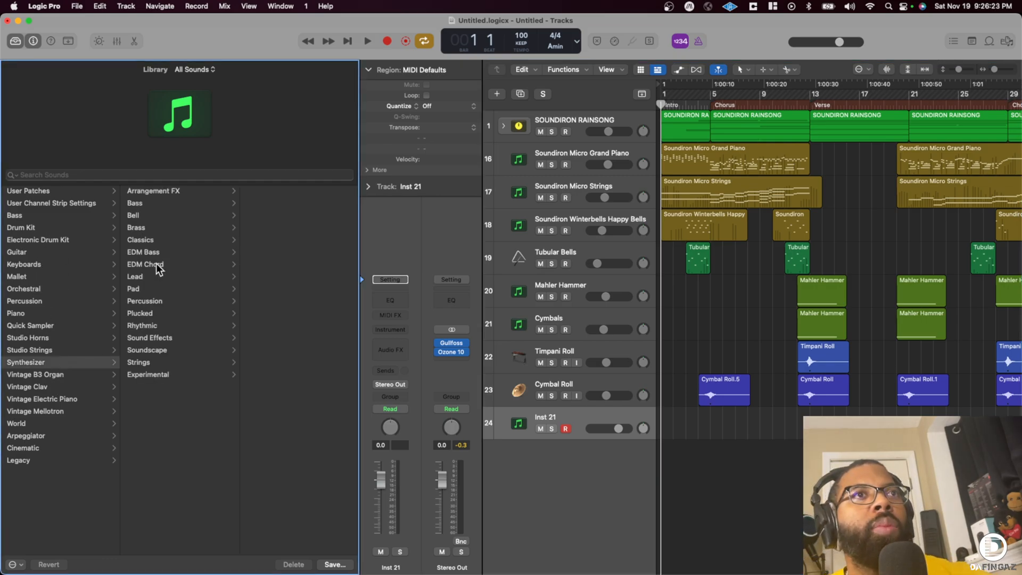
{"action": "left_click", "coordinate": [149, 202]}
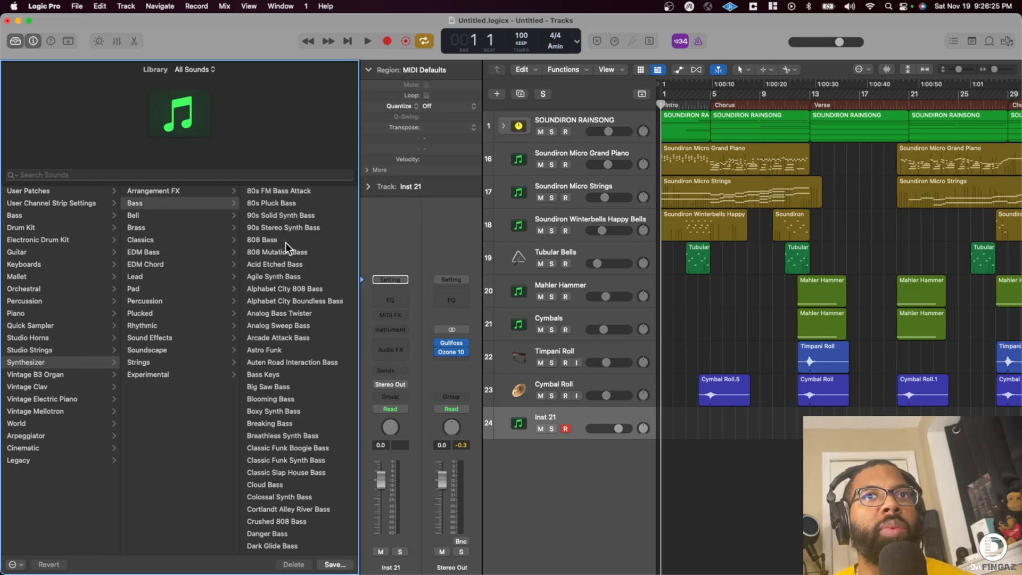
{"action": "left_click", "coordinate": [285, 242]}
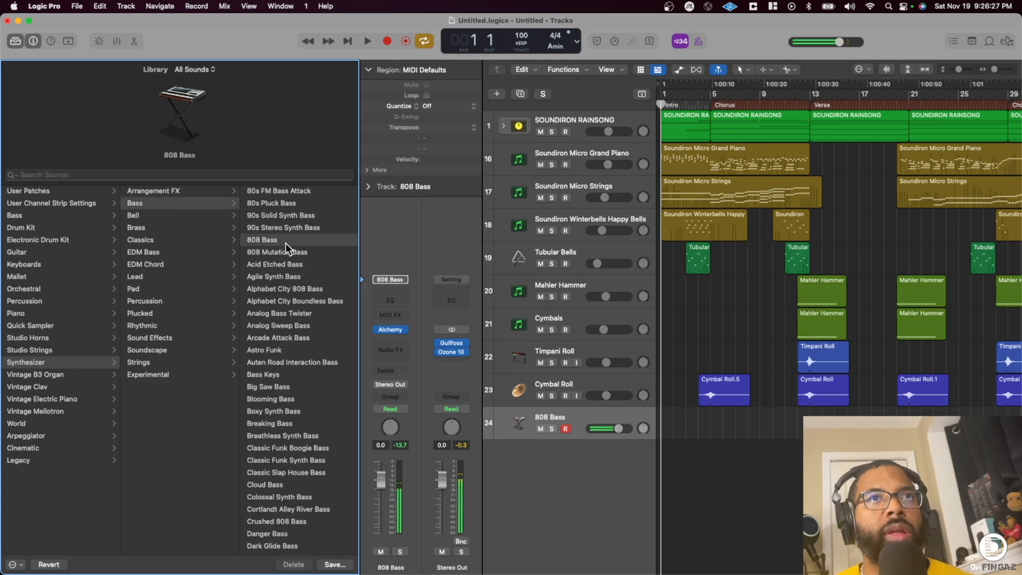
{"action": "left_click", "coordinate": [287, 252]}
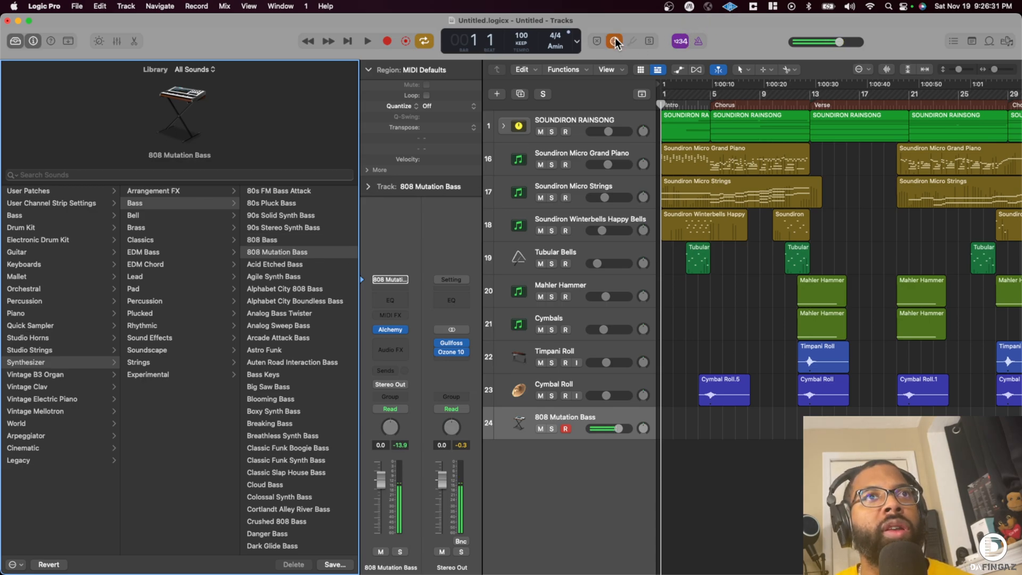
{"action": "left_click", "coordinate": [292, 264]}
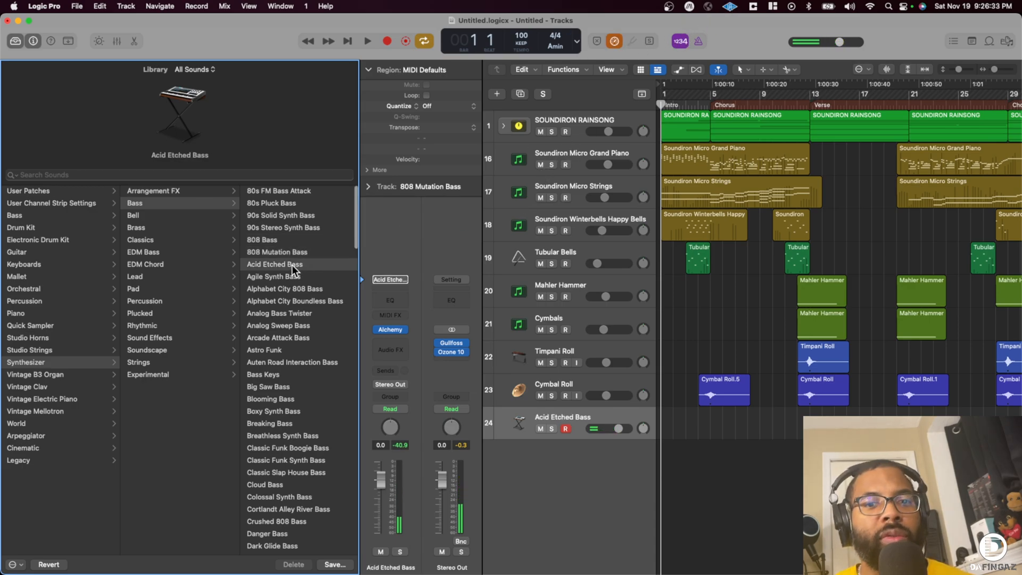
{"action": "left_click", "coordinate": [292, 277]}
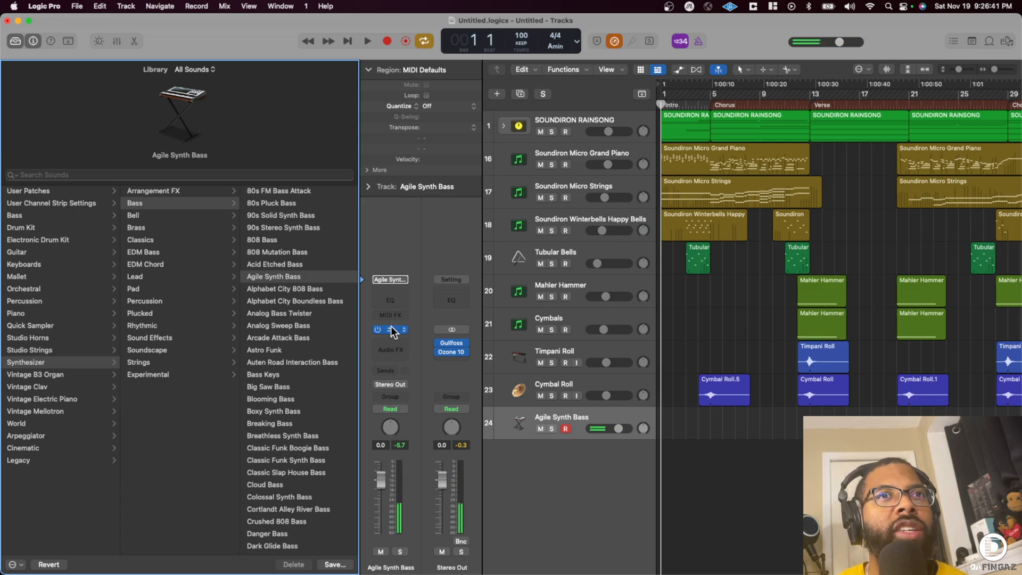
- Load a stereo Moog Model 15 as the new track's instrument and hide the Inspector and Library
{"action": "left_click", "coordinate": [406, 331]}
{"action": "mouse_move", "coordinate": [464, 554]}
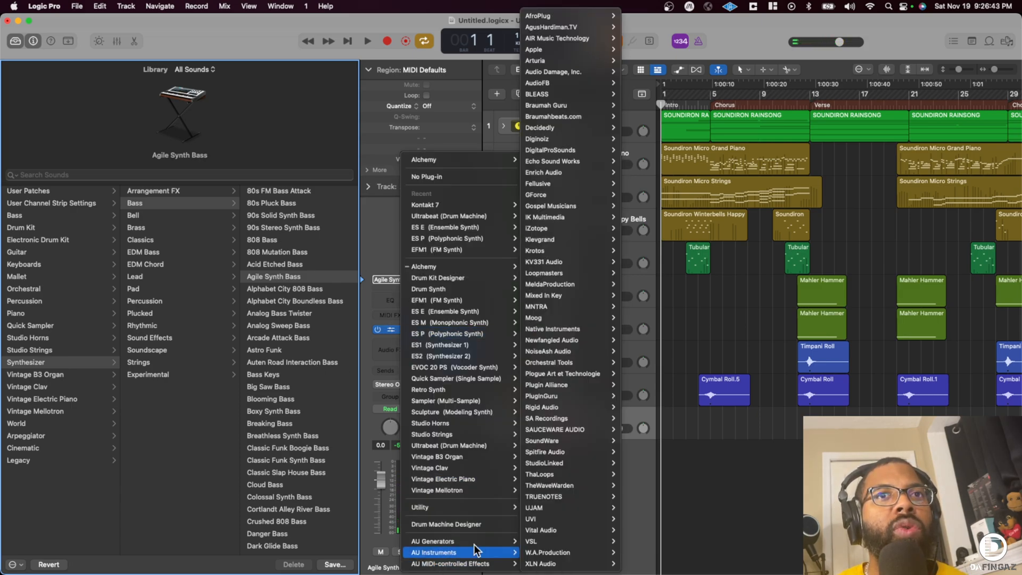
{"action": "mouse_move", "coordinate": [557, 319]}
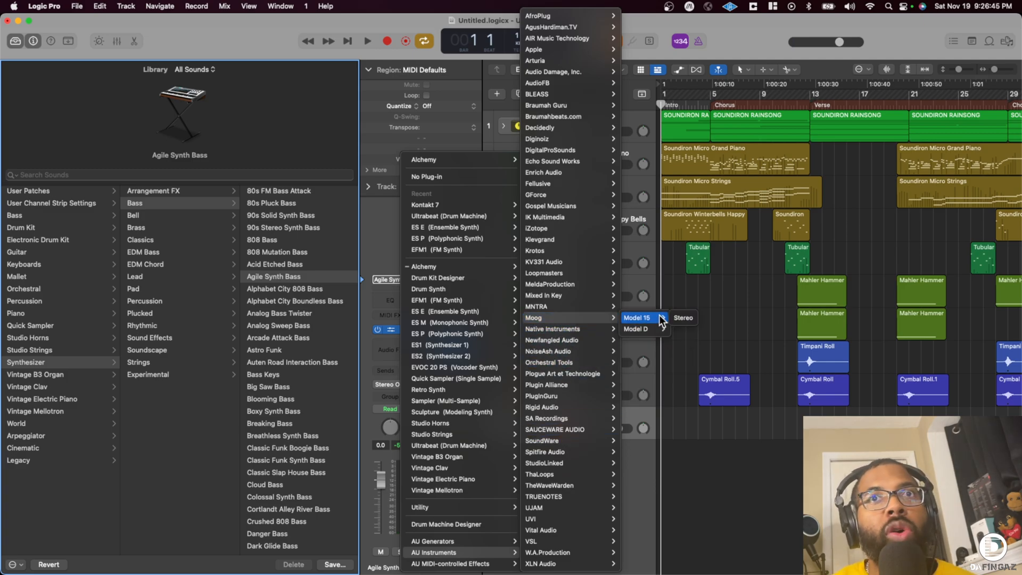
{"action": "left_click", "coordinate": [684, 318]}
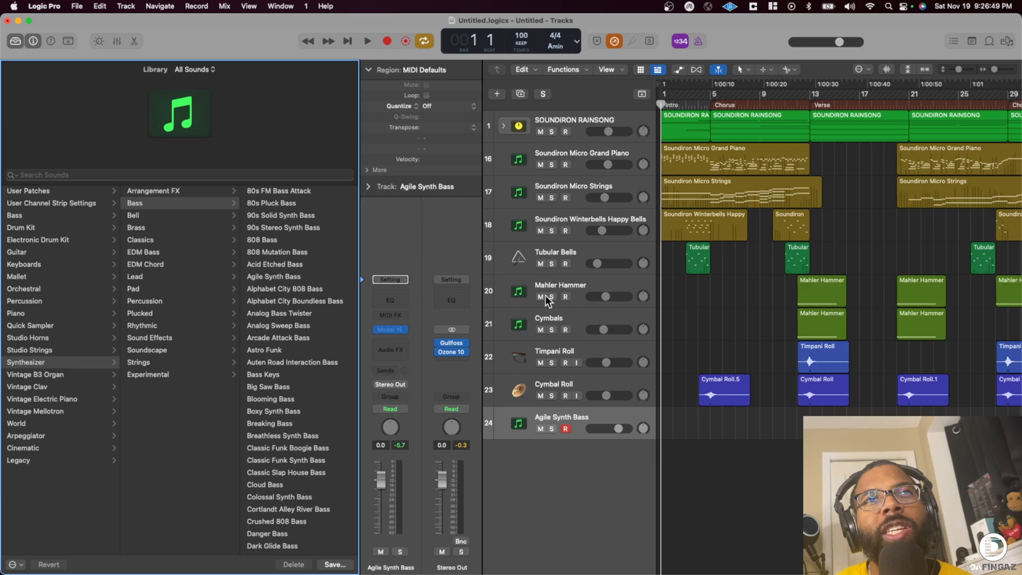
{"action": "left_click", "coordinate": [33, 42]}
{"action": "left_click", "coordinate": [15, 41]}
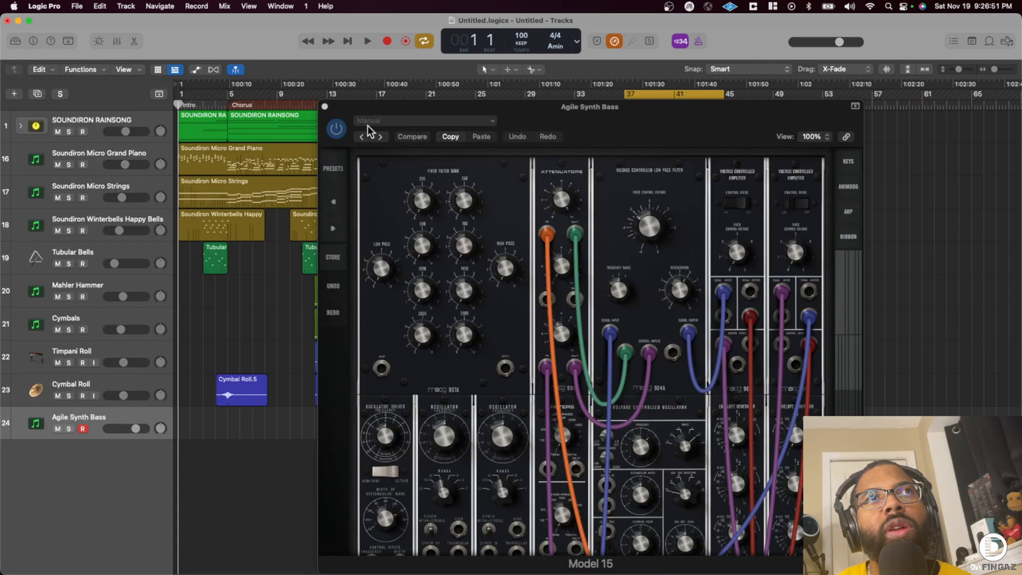
- Audition Model 15's Bass presets, load Deep Seq Bass and rename the track Moog Model 15 Deep Seq Bass
{"action": "left_click", "coordinate": [335, 170]}
{"action": "scroll", "coordinate": [366, 241], "scroll_direction": "up", "scroll_amount": 5}
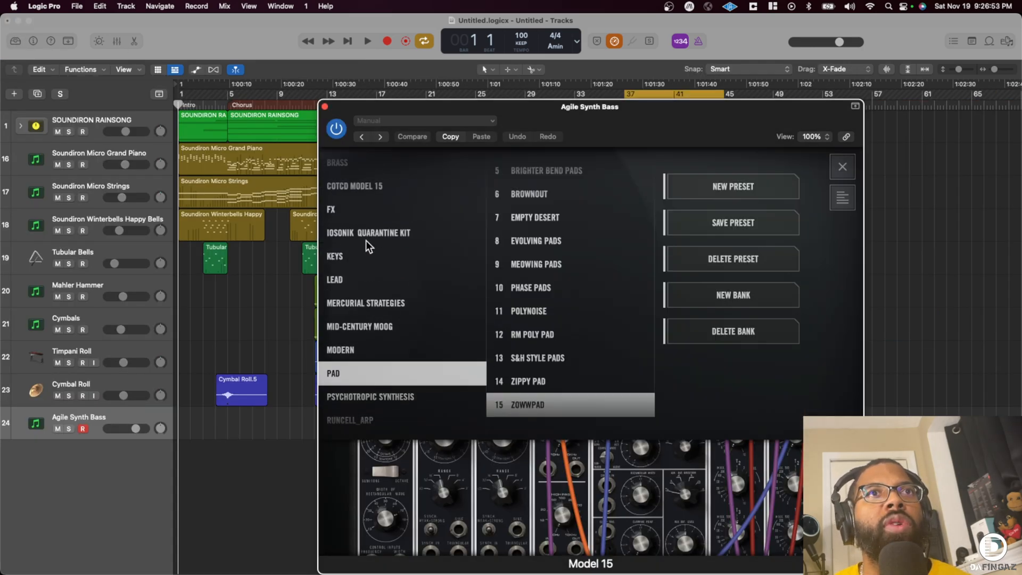
{"action": "left_click", "coordinate": [362, 279]}
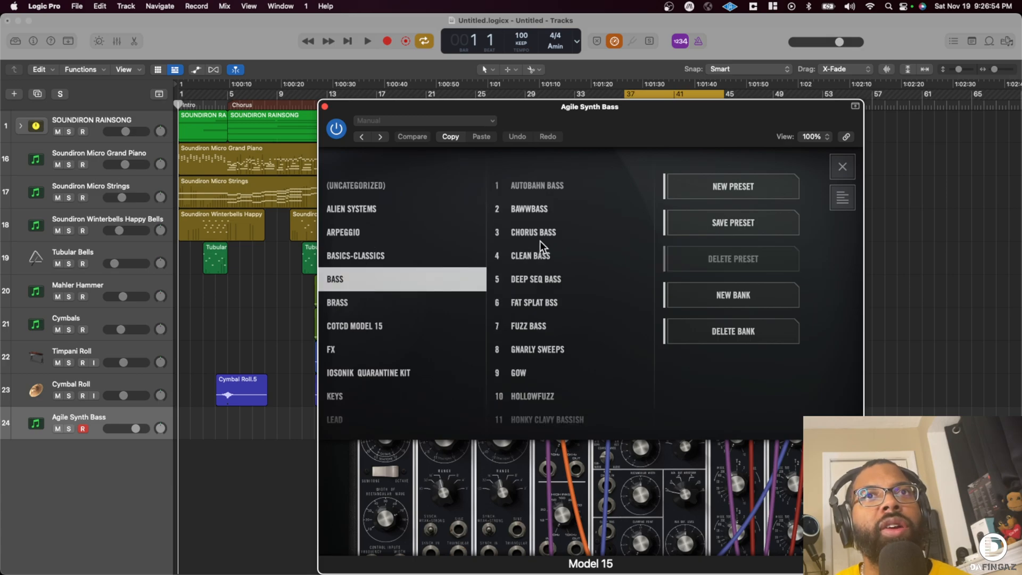
{"action": "left_click", "coordinate": [538, 184]}
{"action": "left_click", "coordinate": [527, 215]}
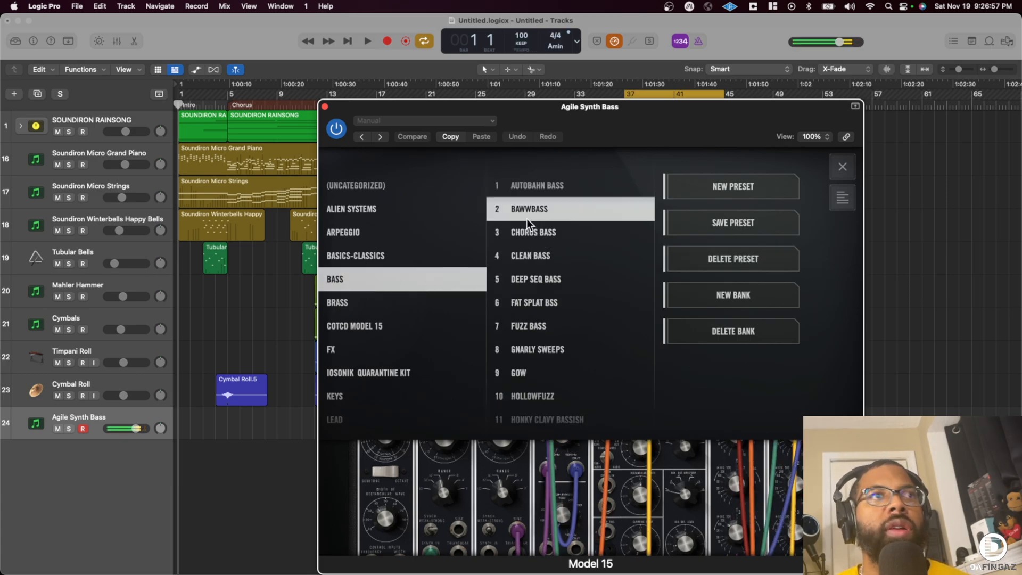
{"action": "left_click", "coordinate": [525, 234]}
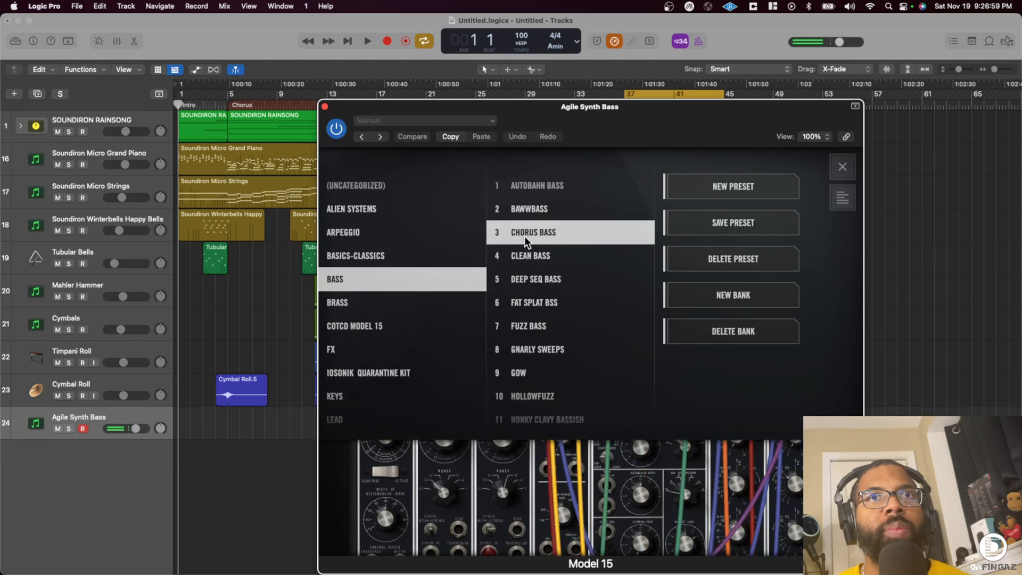
{"action": "left_click", "coordinate": [525, 256]}
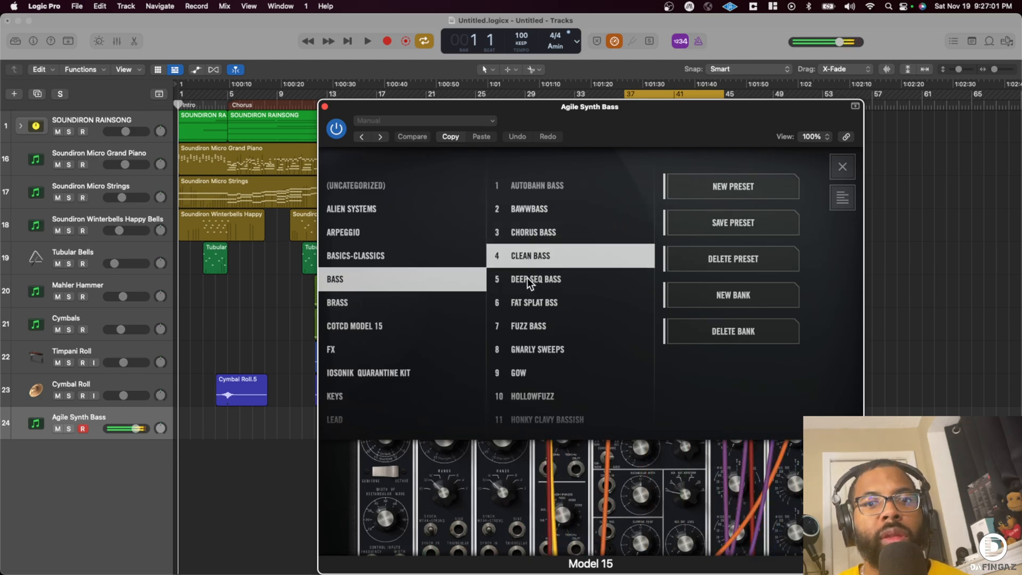
{"action": "left_click", "coordinate": [528, 278]}
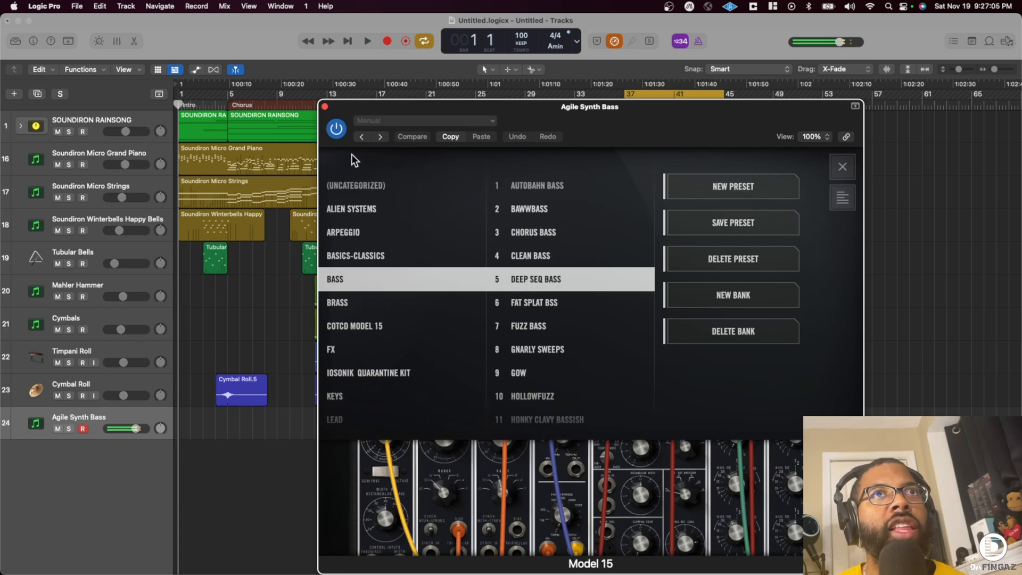
{"action": "left_click", "coordinate": [325, 106]}
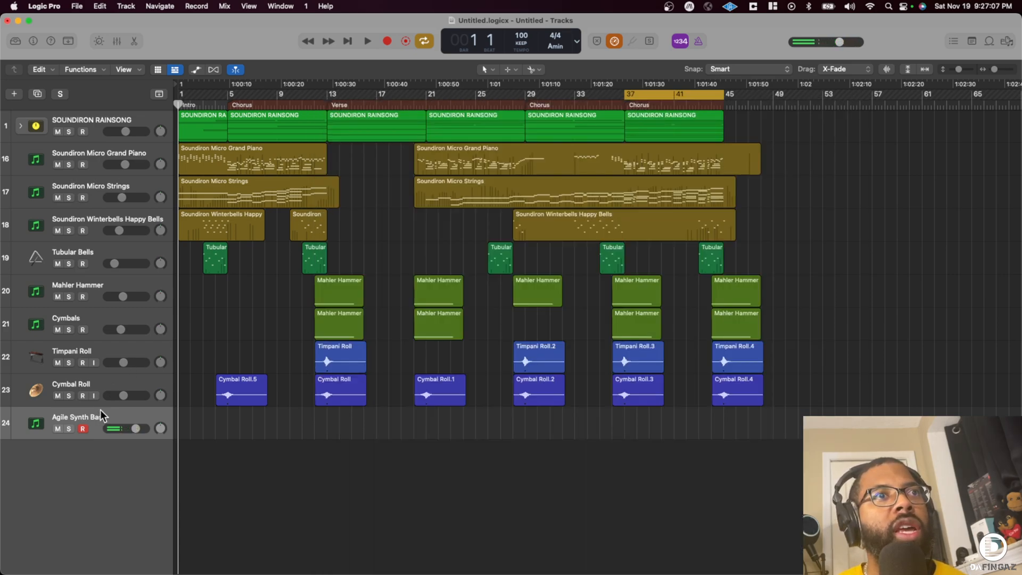
{"action": "double_click", "coordinate": [110, 412]}
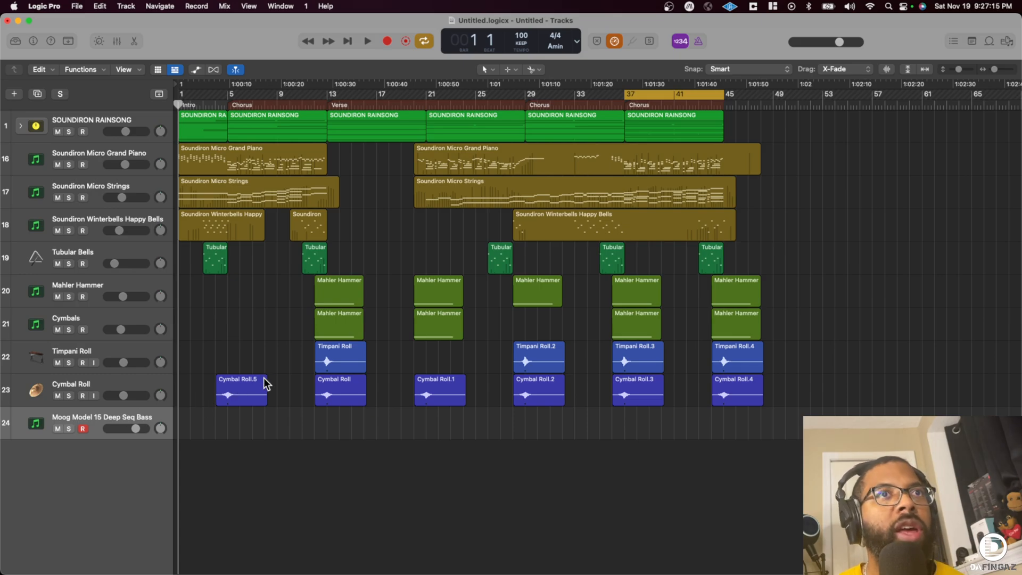
- With cycling off, record the Moog bass part from bar 4 and lower its track volume during the take
{"action": "key", "text": "space"}
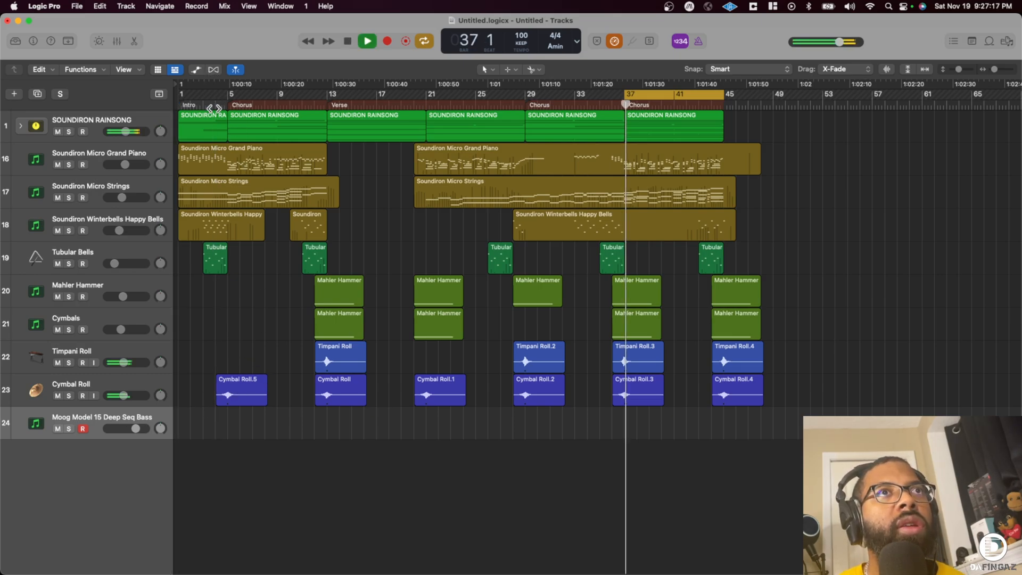
{"action": "left_click", "coordinate": [215, 106]}
{"action": "key", "text": "c"}
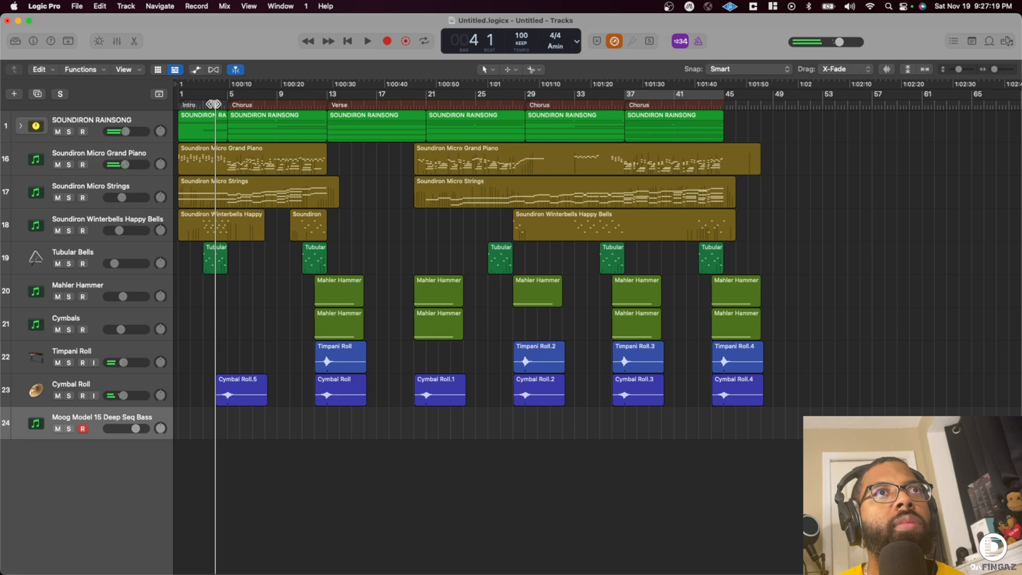
{"action": "key", "text": "r"}
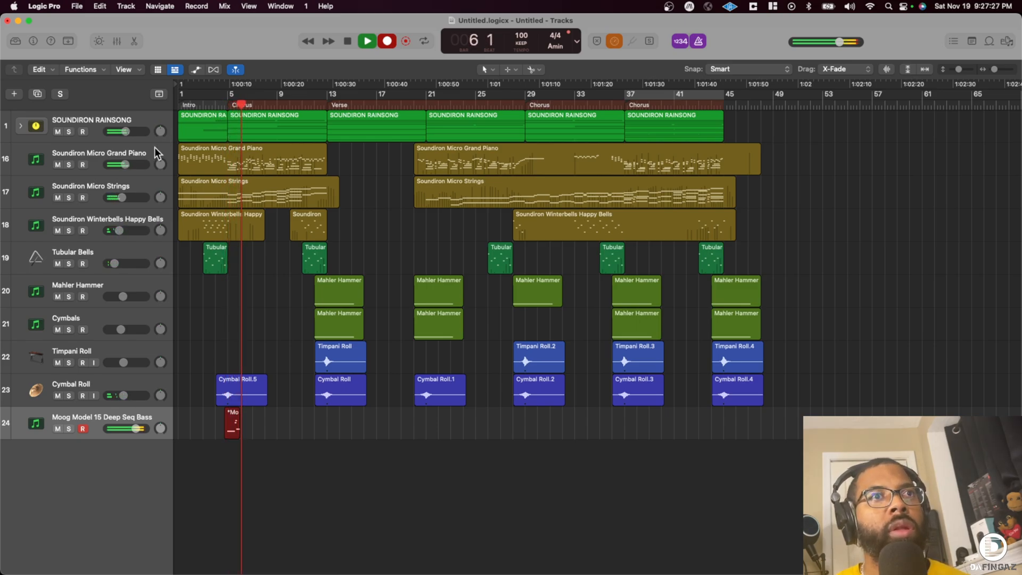
{"action": "left_click", "coordinate": [138, 423]}
{"action": "left_click_drag", "start_coordinate": [131, 425], "coordinate": [104, 424]}
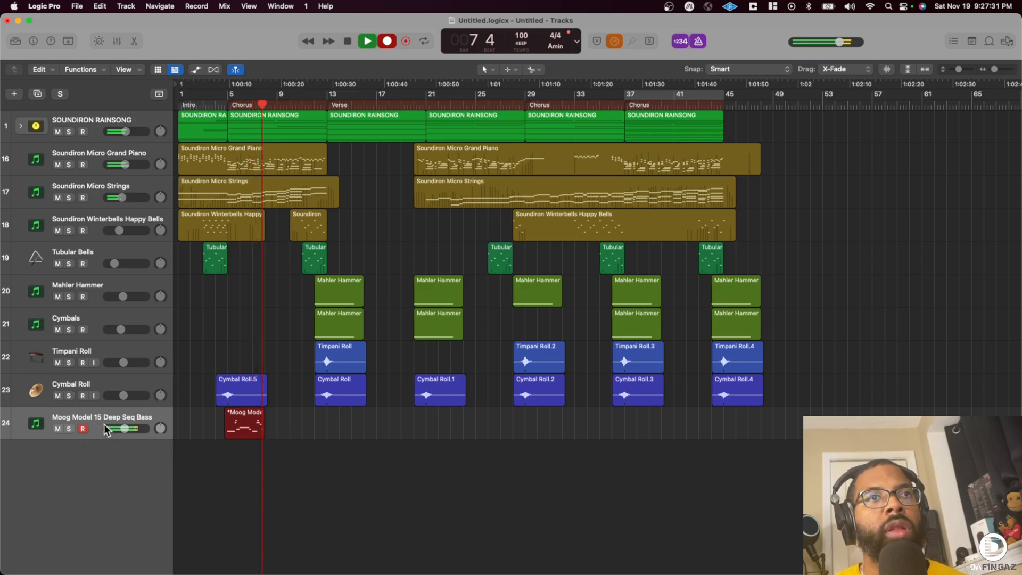
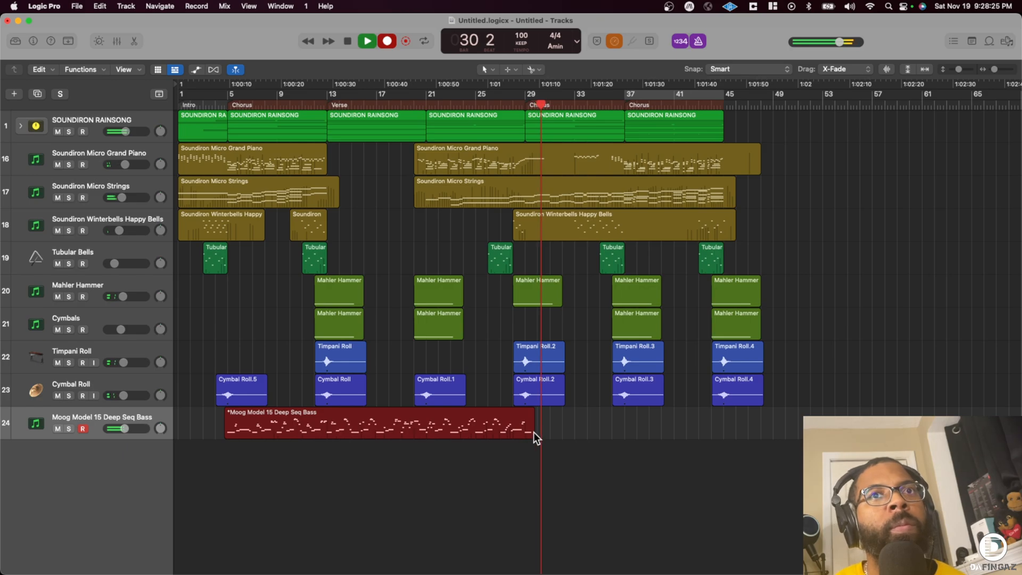
- Stop recording, trim the Moog bass region to span bars 5 to 29, and play it back from bar 4 with the Inspector shown
{"action": "key", "text": "space"}
{"action": "left_click_drag", "start_coordinate": [535, 433], "coordinate": [521, 435]}
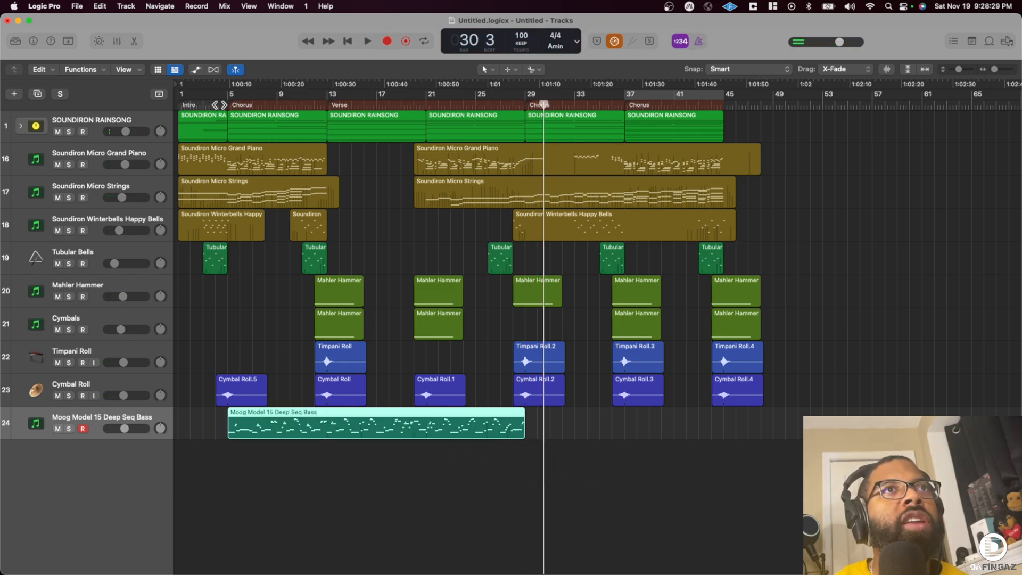
{"action": "left_click", "coordinate": [219, 105]}
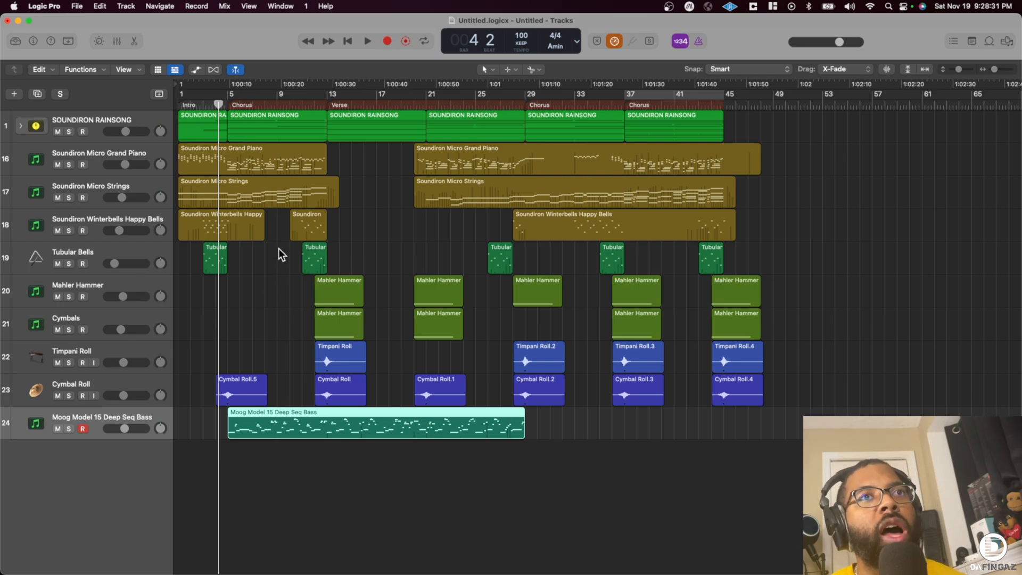
{"action": "left_click", "coordinate": [33, 38]}
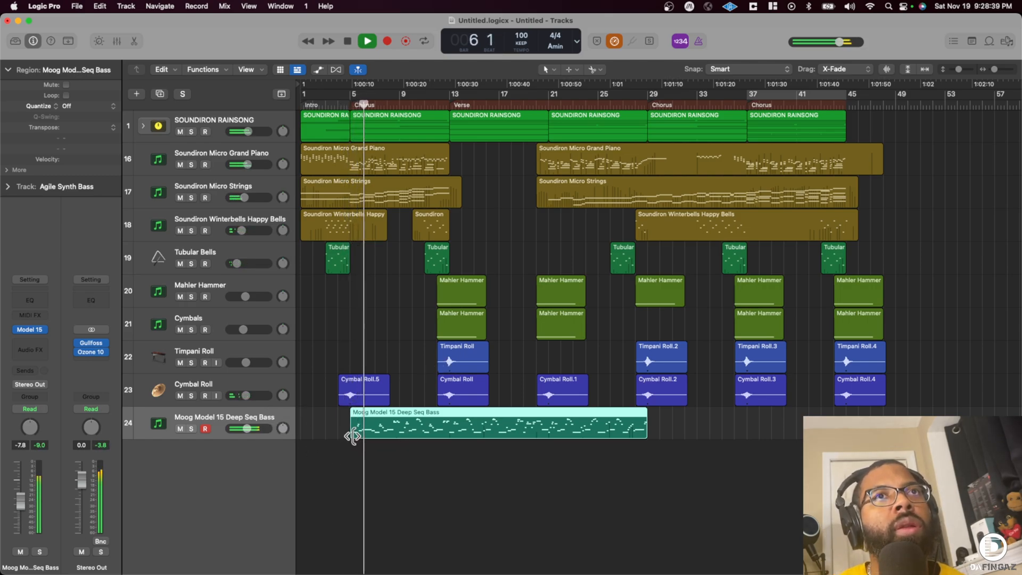
- Split the Moog bass region at bar 13 and move the bars 5–13 piece into the empty space after bar 29
{"action": "left_click_drag", "start_coordinate": [352, 436], "coordinate": [353, 436]}
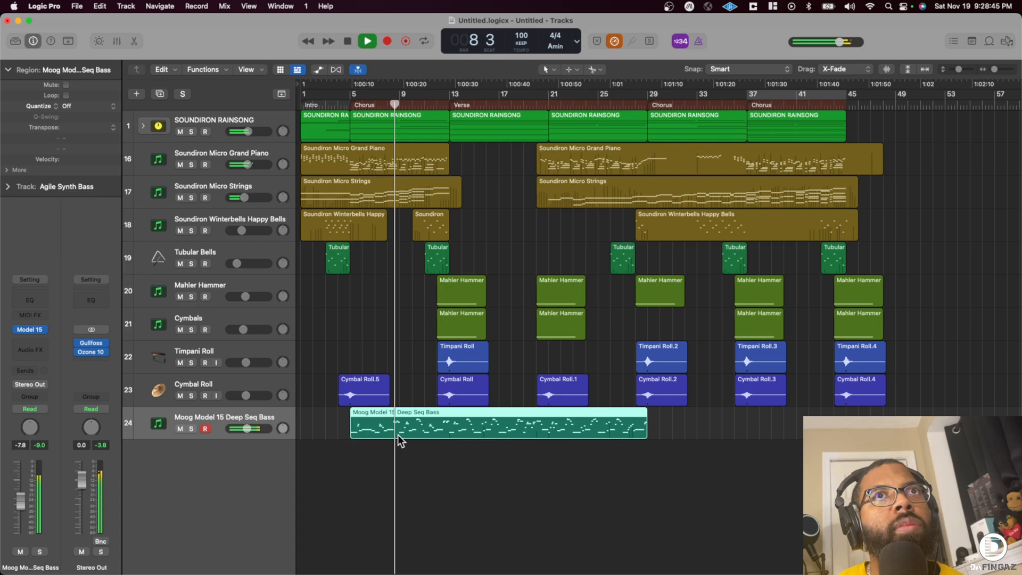
{"action": "left_click_drag", "start_coordinate": [438, 423], "coordinate": [438, 423]}
{"action": "left_click", "coordinate": [564, 222]}
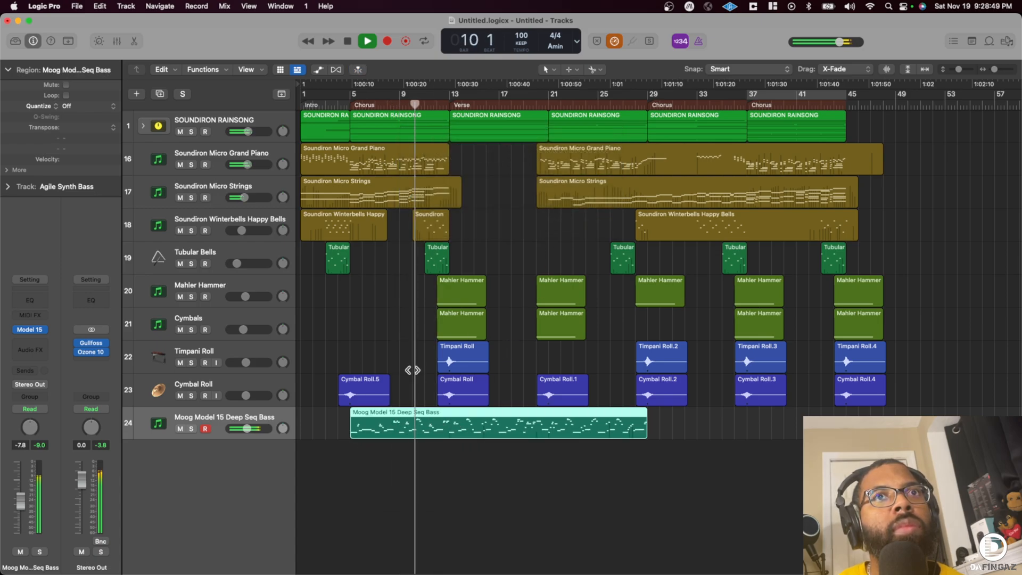
{"action": "left_click_drag", "start_coordinate": [449, 422], "coordinate": [728, 421]}
{"action": "left_click", "coordinate": [598, 221]}
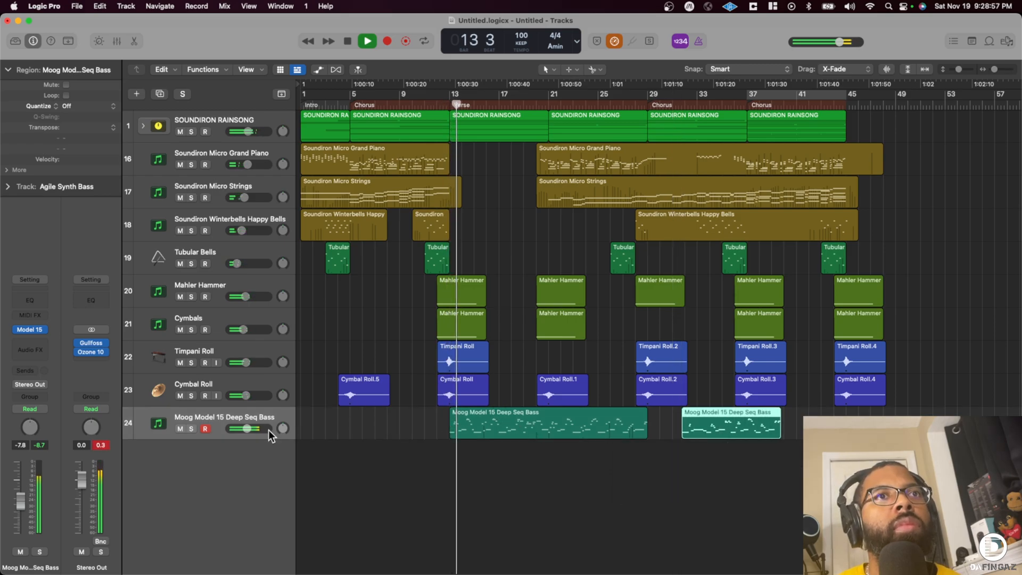
- Set the Moog bass track's volume to -13.0 dB and slightly lower the Soundiron Micro Grand Piano
{"action": "mouse_move", "coordinate": [250, 432]}
{"action": "left_mouse_down"}
{"action": "mouse_move", "coordinate": [237, 432]}
{"action": "mouse_move", "coordinate": [266, 431]}
{"action": "left_mouse_up"}
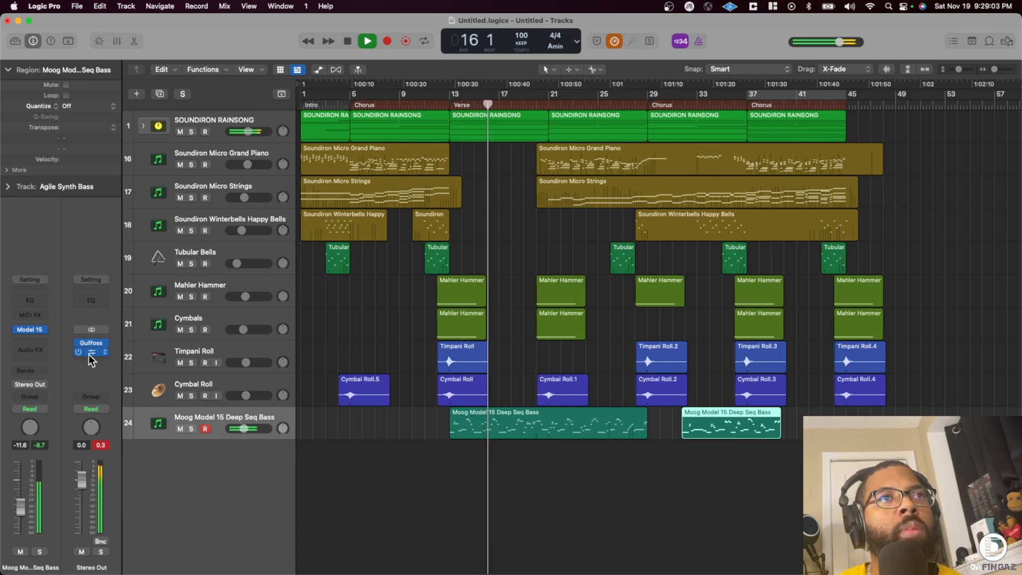
{"action": "left_click_drag", "start_coordinate": [244, 429], "coordinate": [245, 429]}
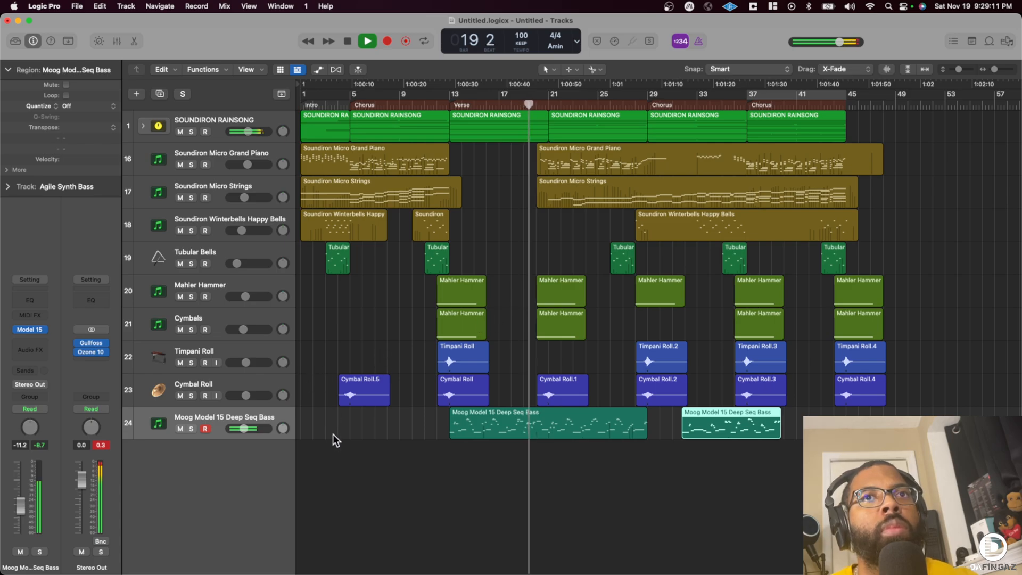
{"action": "left_click_drag", "start_coordinate": [244, 429], "coordinate": [241, 429]}
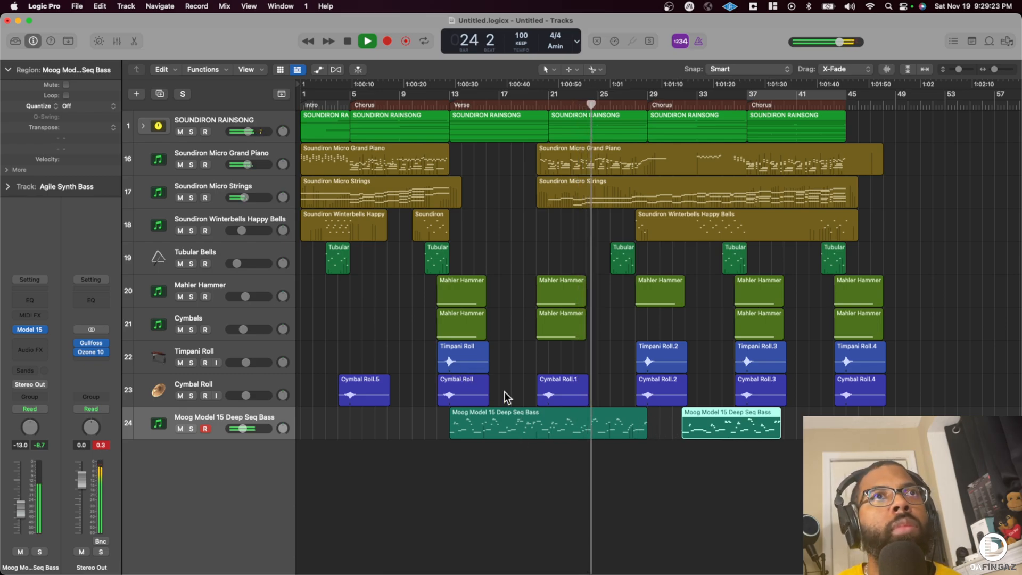
{"action": "left_click_drag", "start_coordinate": [247, 165], "coordinate": [245, 165]}
- Expand the SOUNDIRON RAINSONG track stack, set the Misty Drums Snare volume to -8.6 dB and select that track
{"action": "left_click", "coordinate": [142, 126]}
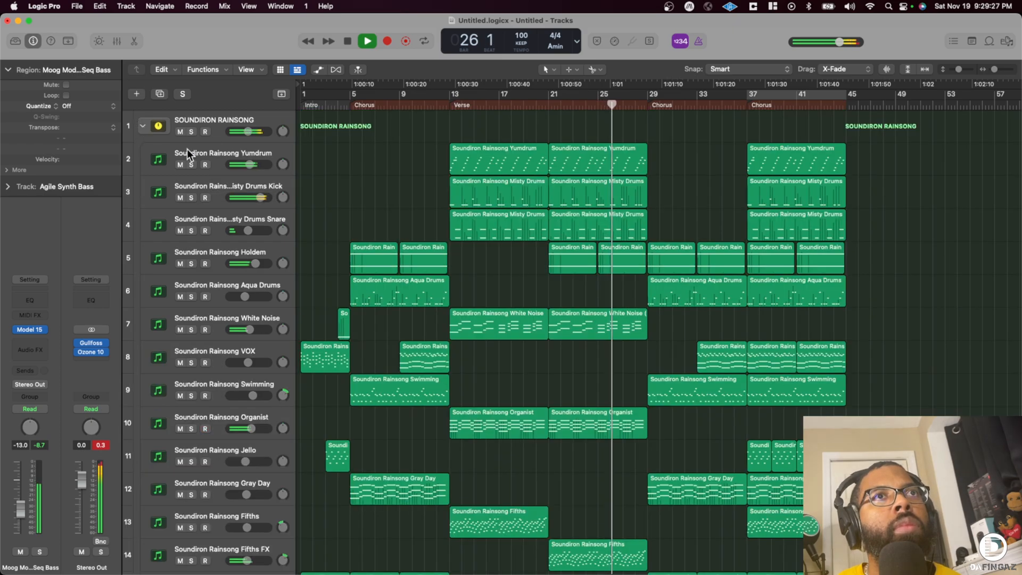
{"action": "left_click_drag", "start_coordinate": [248, 231], "coordinate": [246, 230]}
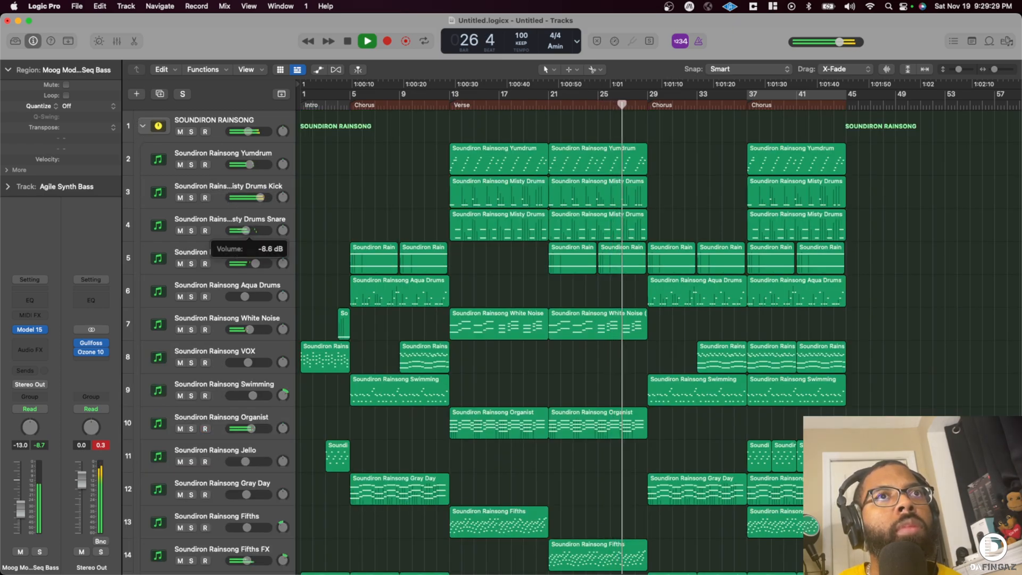
{"action": "left_click", "coordinate": [233, 222]}
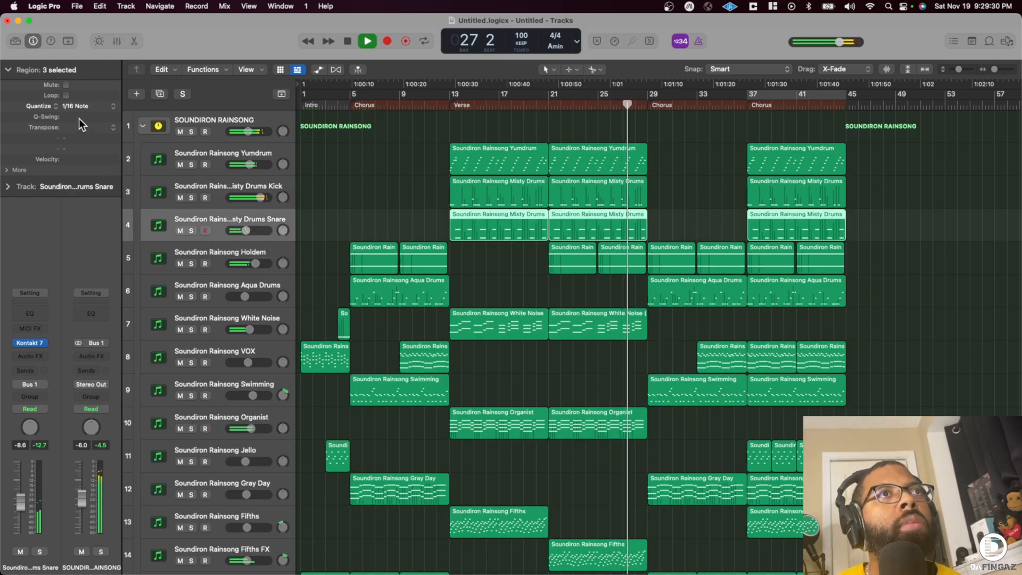
- Add a Channel EQ to the Misty Drums Snare with a 436 Hz low cut and a 7760 Hz high cut at 24 dB/Oct
{"action": "left_click", "coordinate": [42, 310]}
{"action": "left_click_drag", "start_coordinate": [809, 285], "coordinate": [723, 314]}
{"action": "left_click", "coordinate": [353, 202]}
{"action": "left_click_drag", "start_coordinate": [346, 288], "coordinate": [504, 237]}
{"action": "left_click_drag", "start_coordinate": [716, 291], "coordinate": [745, 291]}
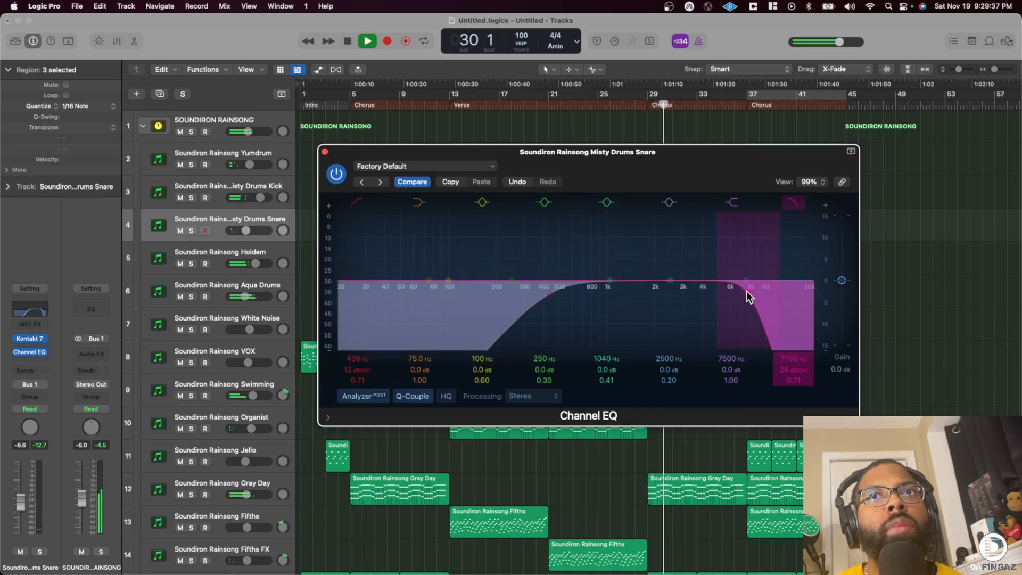
{"action": "left_click", "coordinate": [324, 152]}
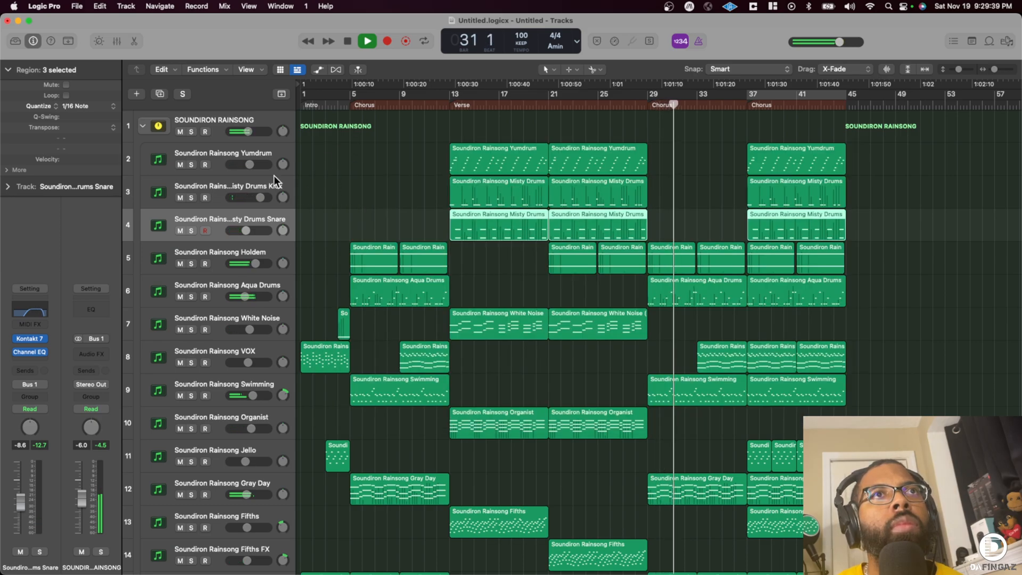
- Collapse the Rainsong stack, move the second Moog bass region to start at bar 37, and set its track volume to -12.8 dB
{"action": "left_click", "coordinate": [142, 125]}
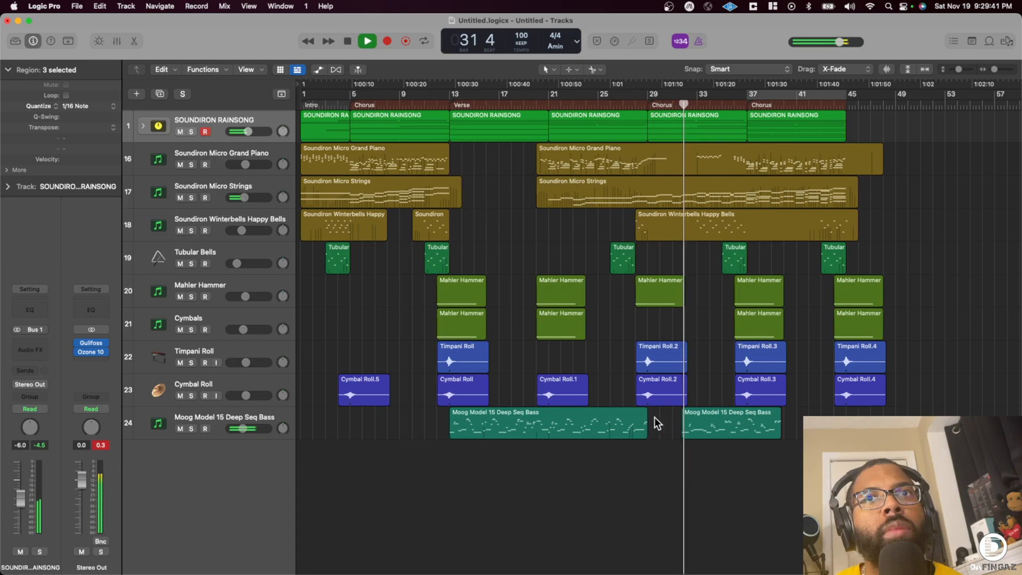
{"action": "left_click_drag", "start_coordinate": [704, 429], "coordinate": [770, 433]}
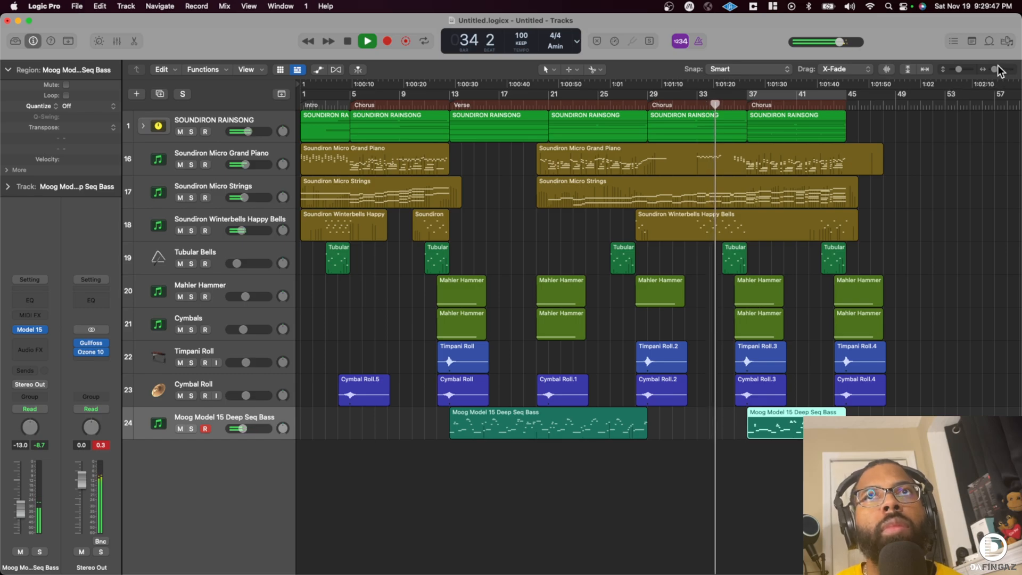
{"action": "left_click_drag", "start_coordinate": [994, 69], "coordinate": [993, 70]}
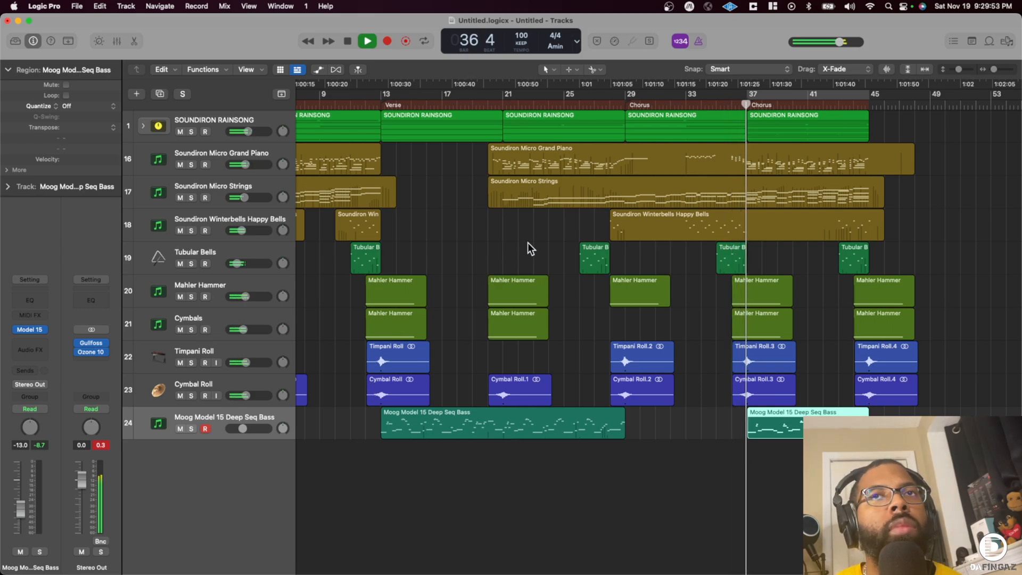
{"action": "left_click_drag", "start_coordinate": [243, 429], "coordinate": [243, 429]}
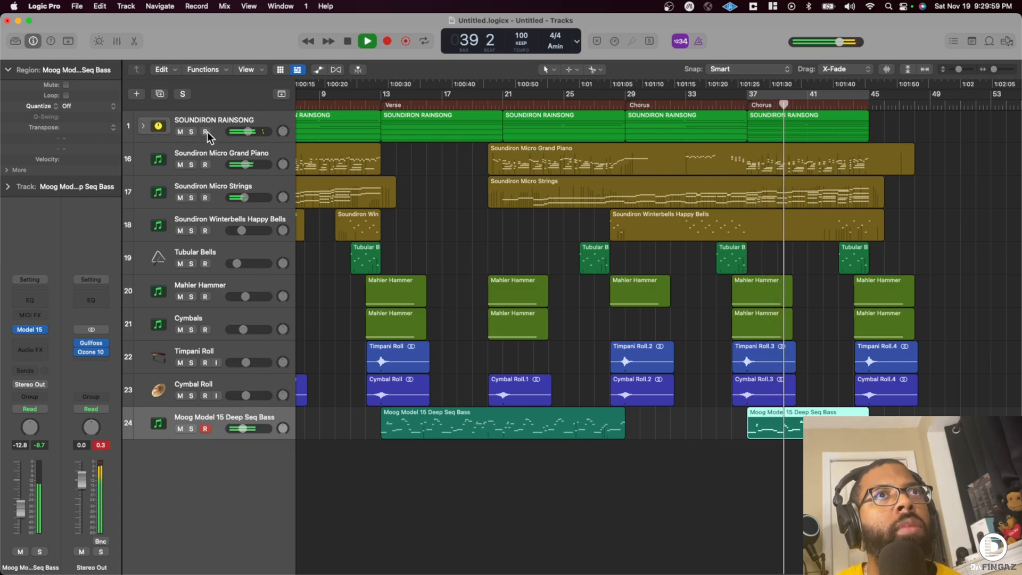
- Expand the Rainsong stack and solo the Yumdrum and Misty Drums Snare tracks, leaving the snare unmuted
{"action": "left_click", "coordinate": [144, 126]}
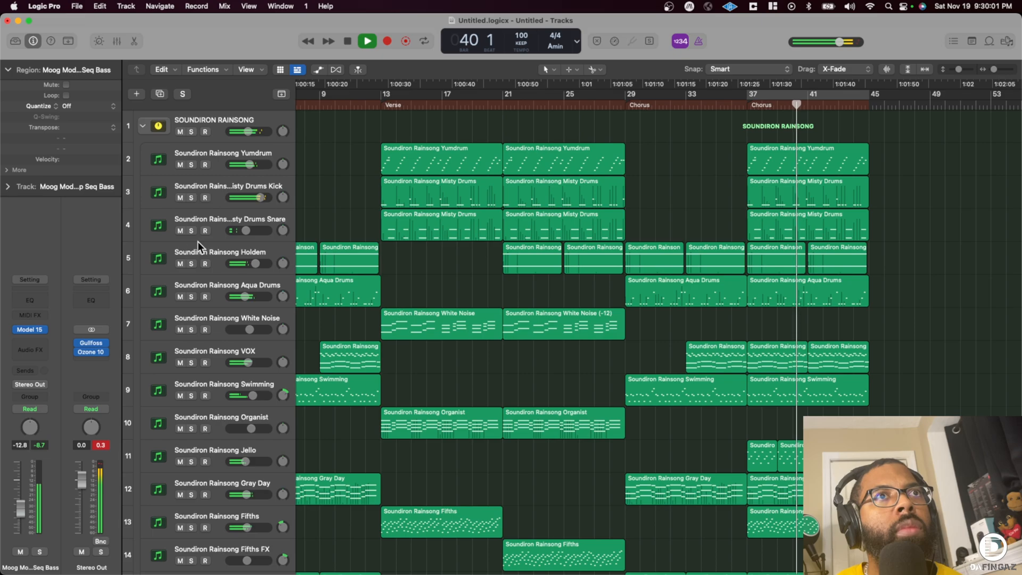
{"action": "left_click", "coordinate": [180, 231]}
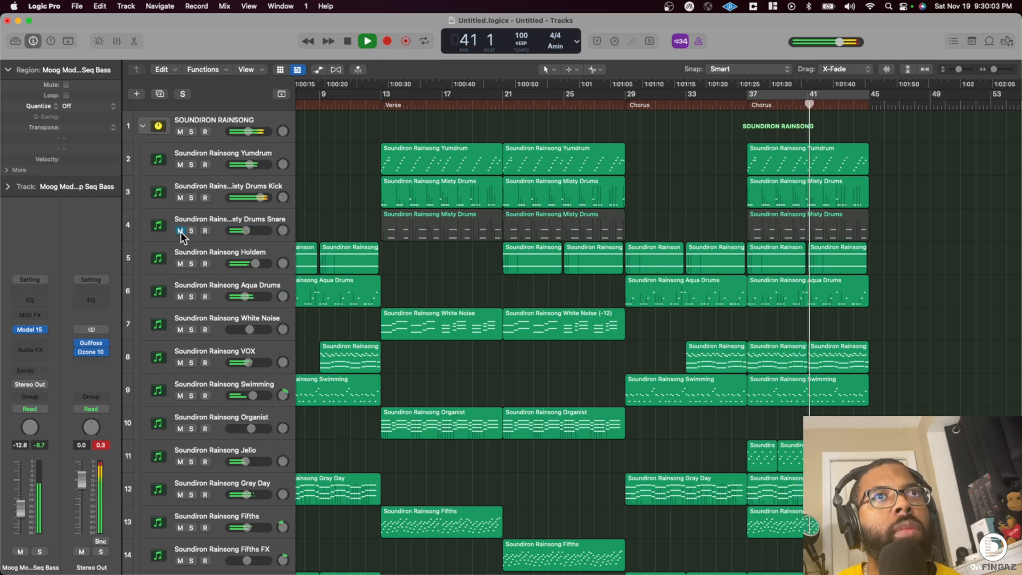
{"action": "left_click", "coordinate": [192, 131]}
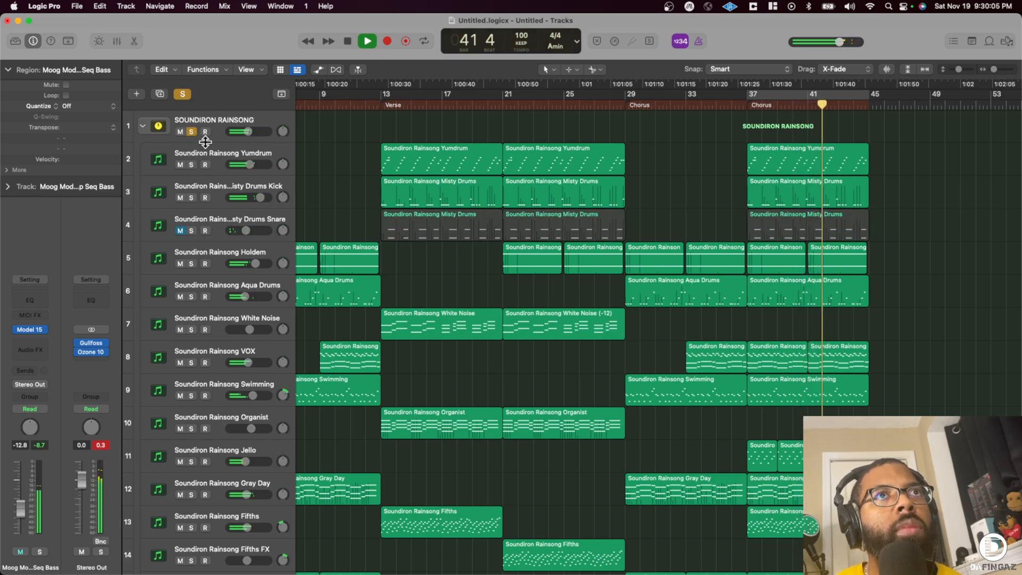
{"action": "left_click", "coordinate": [192, 164]}
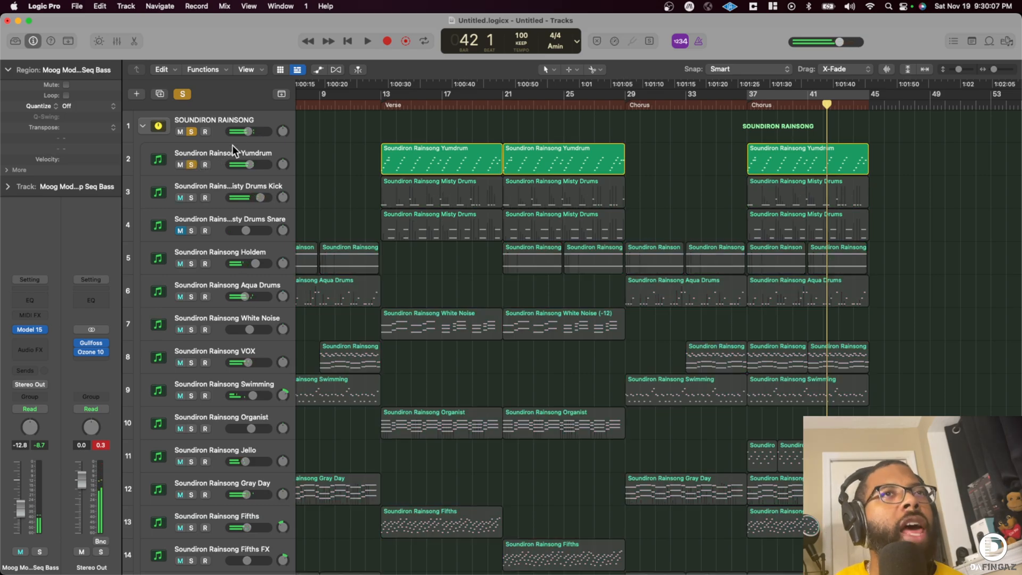
{"action": "left_click", "coordinate": [181, 231]}
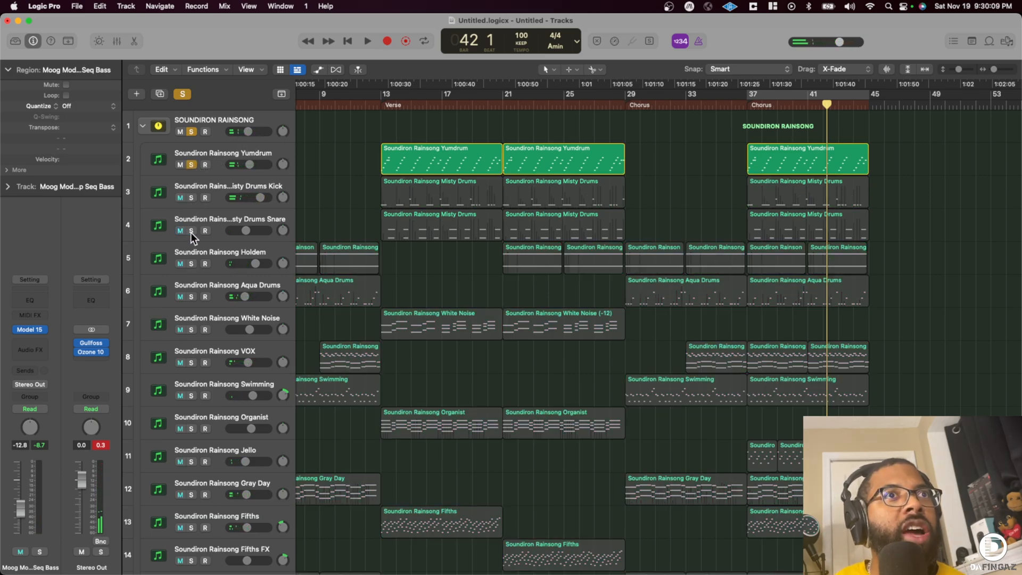
{"action": "left_click", "coordinate": [191, 230]}
- Cycle the final chorus from bar 37 to 45 and raise the Misty Drums Snare volume to -5.2 dB during playback
{"action": "left_click", "coordinate": [739, 107]}
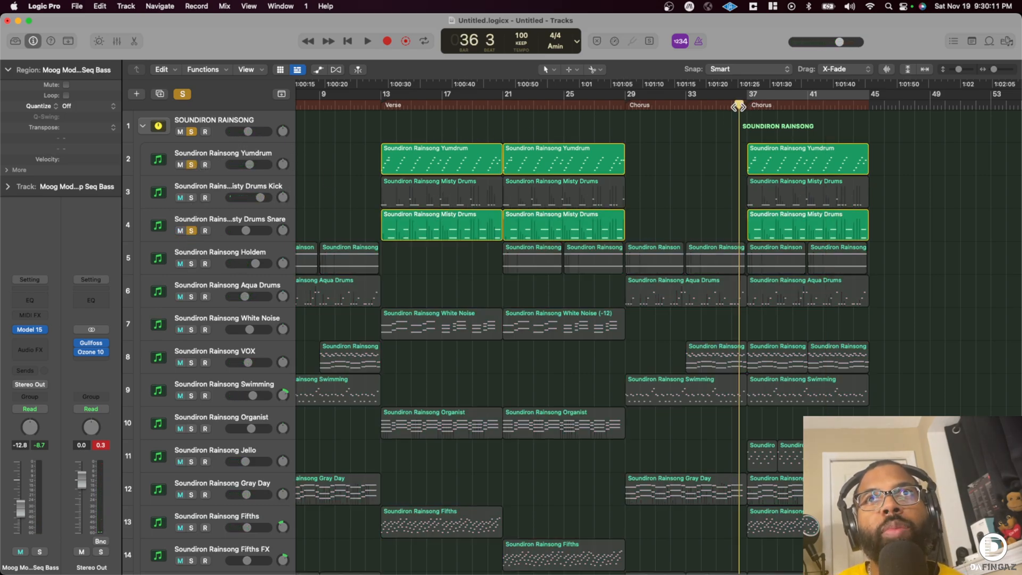
{"action": "left_click", "coordinate": [771, 98]}
{"action": "key", "text": "space"}
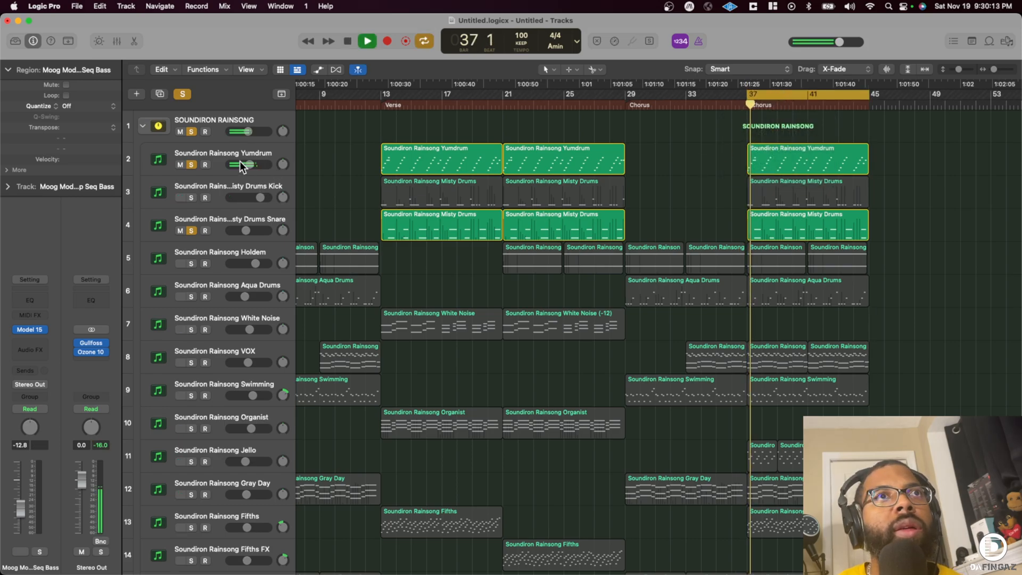
{"action": "left_click", "coordinate": [214, 152]}
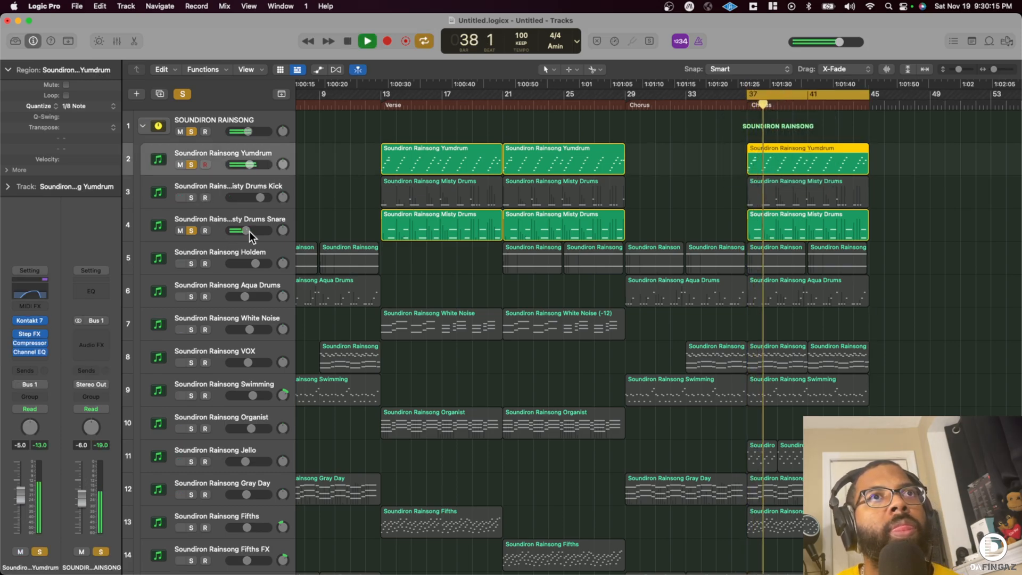
{"action": "left_click_drag", "start_coordinate": [248, 231], "coordinate": [250, 231]}
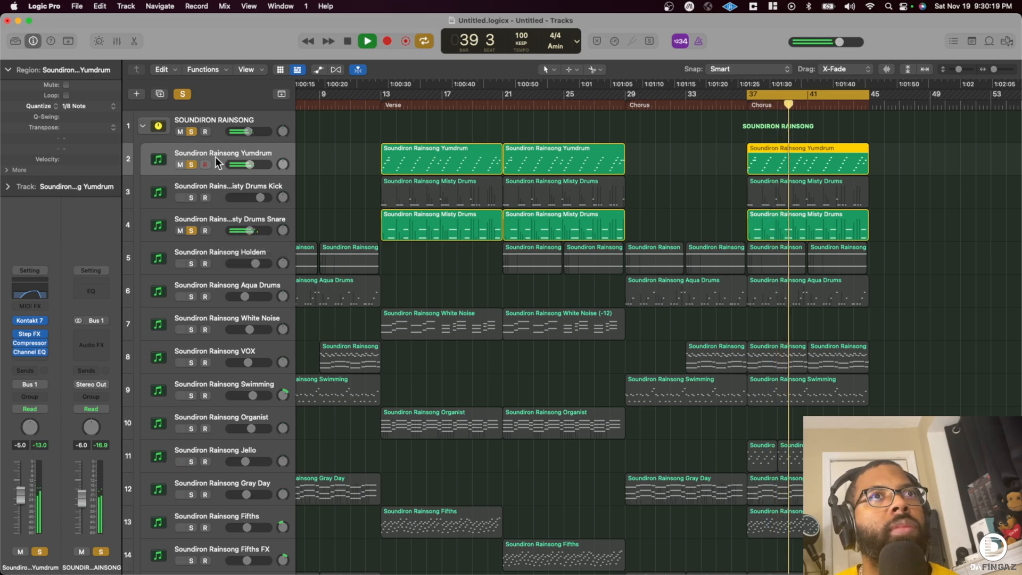
- In the snare's Channel EQ, move the high cut to 10400 Hz and cut 2.0 dB at 725 Hz
{"action": "left_click", "coordinate": [223, 232]}
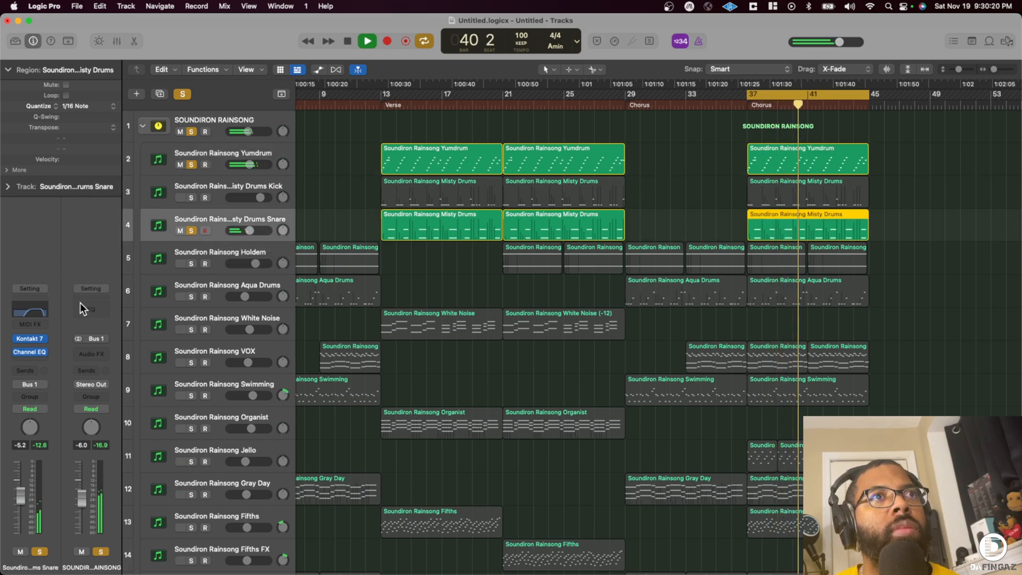
{"action": "left_click", "coordinate": [32, 308]}
{"action": "mouse_move", "coordinate": [746, 287]}
{"action": "left_mouse_down"}
{"action": "mouse_move", "coordinate": [598, 297]}
{"action": "mouse_move", "coordinate": [600, 308]}
{"action": "mouse_move", "coordinate": [759, 294]}
{"action": "left_mouse_up"}
{"action": "left_click_drag", "start_coordinate": [671, 281], "coordinate": [585, 304]}
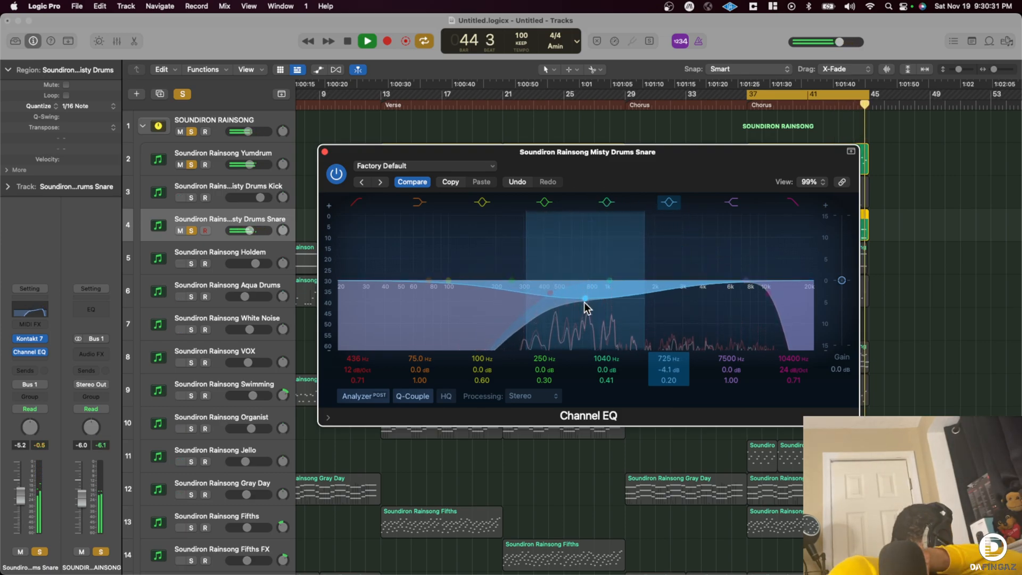
{"action": "left_click_drag", "start_coordinate": [584, 303], "coordinate": [583, 290]}
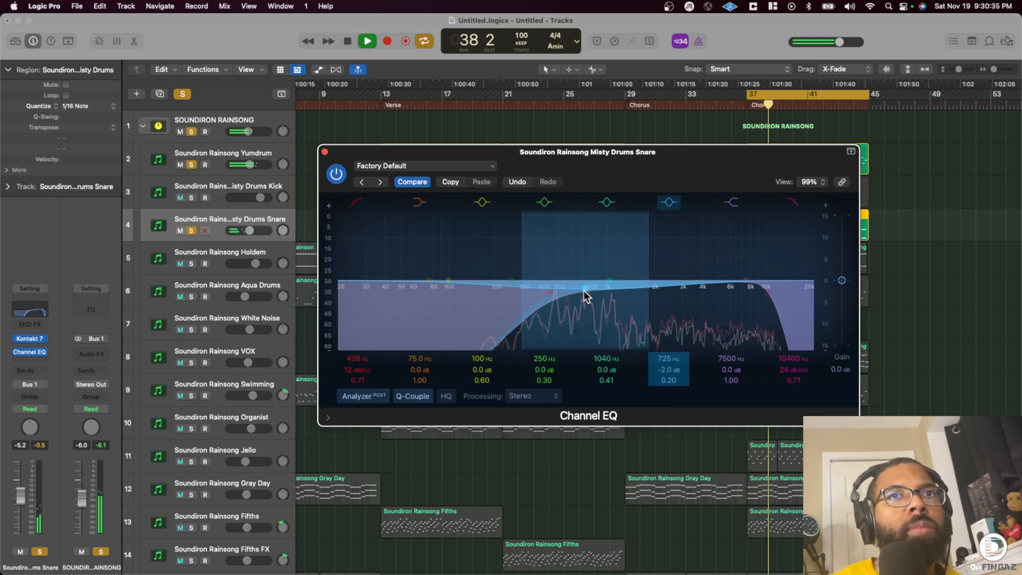
{"action": "left_click", "coordinate": [336, 173]}
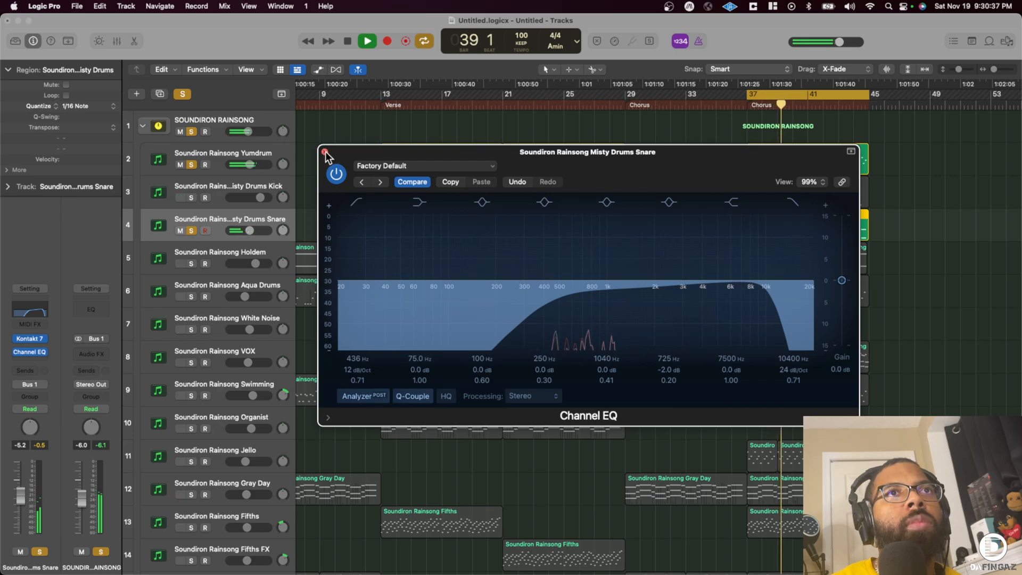
{"action": "left_click", "coordinate": [324, 151]}
- Clear all solos and set the Misty Drums Snare volume to -3.6 dB against the full mix
{"action": "left_click_drag", "start_coordinate": [254, 229], "coordinate": [263, 228]}
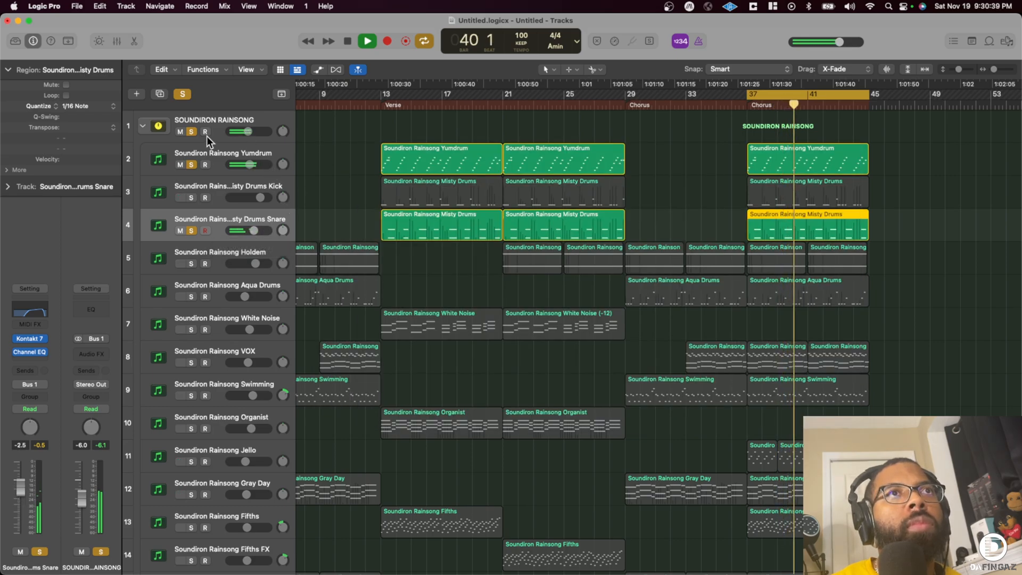
{"action": "left_click", "coordinate": [182, 92]}
{"action": "left_click", "coordinate": [250, 233]}
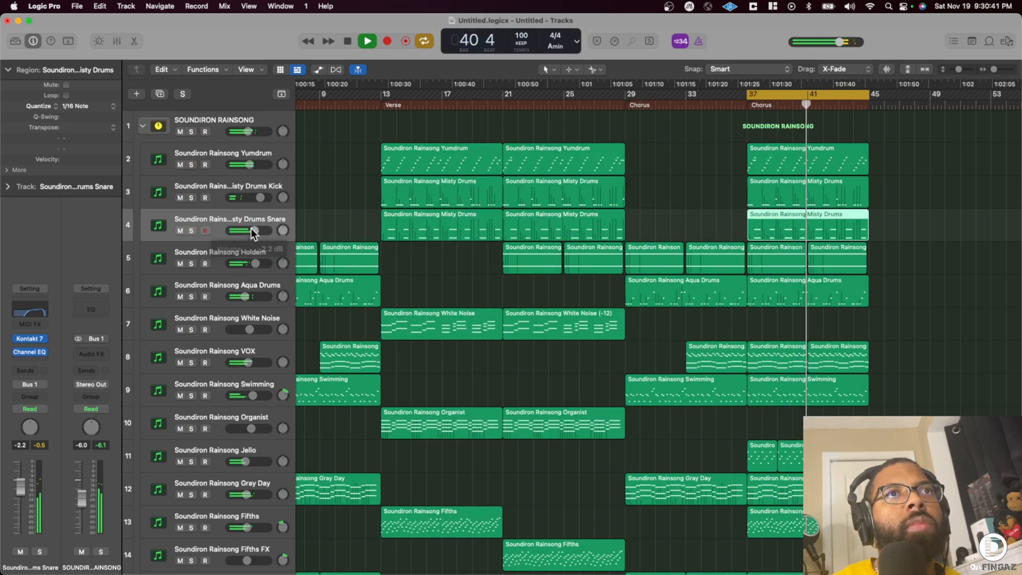
{"action": "left_click_drag", "start_coordinate": [248, 232], "coordinate": [246, 232]}
{"action": "left_click_drag", "start_coordinate": [248, 232], "coordinate": [253, 232]}
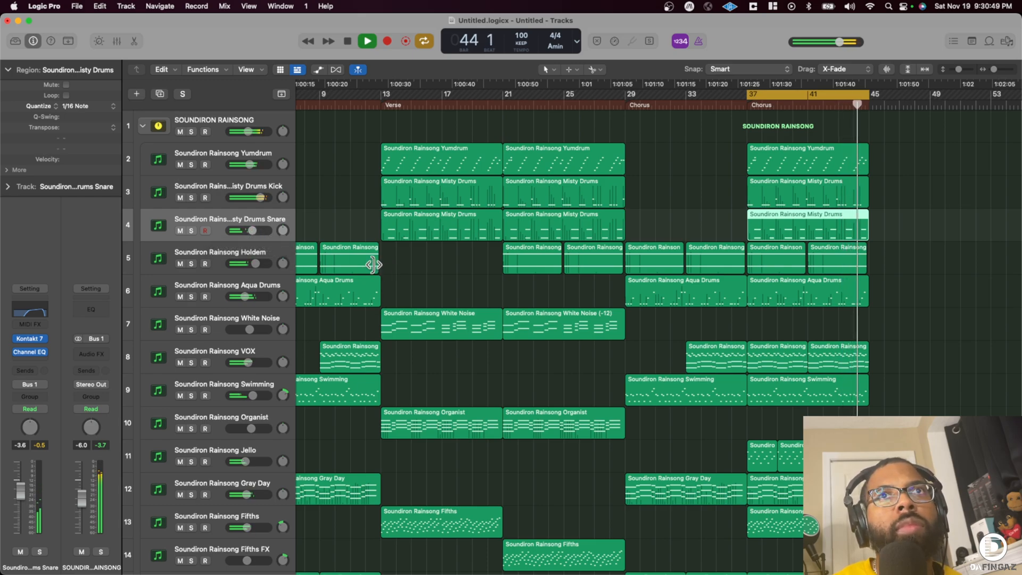
- Raise the Misty Drums Kick volume slightly, look through the track list and stop playback
{"action": "left_click_drag", "start_coordinate": [261, 197], "coordinate": [262, 197]}
{"action": "scroll", "coordinate": [305, 231], "scroll_direction": "down", "scroll_amount": 5}
{"action": "key", "text": "space"}
{"action": "scroll", "coordinate": [240, 437], "scroll_direction": "down", "scroll_amount": 2}
{"action": "scroll", "coordinate": [232, 414], "scroll_direction": "up", "scroll_amount": 8}
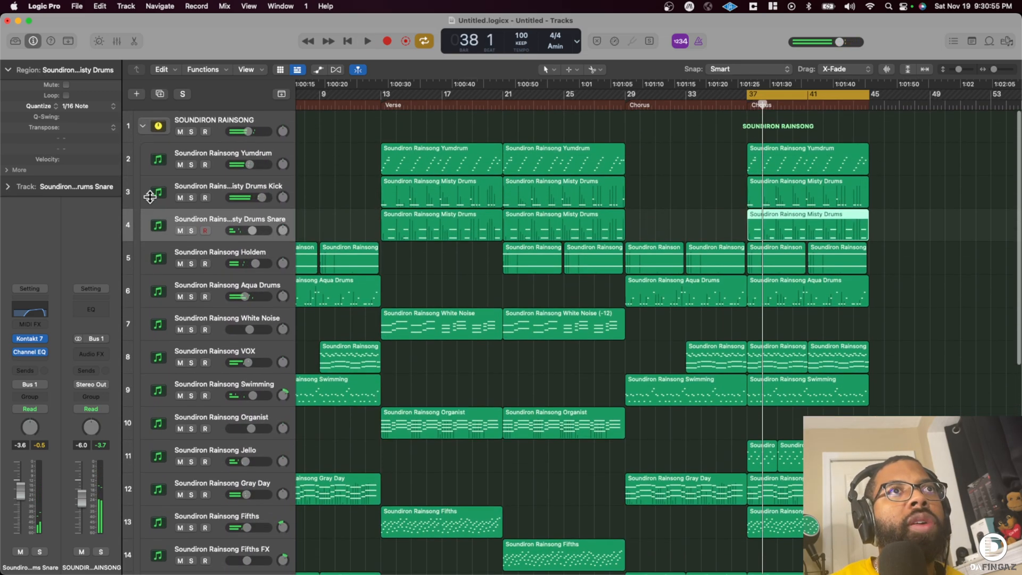
- Open Ozone 10 on the Stereo Out and make its Master Assistant relearn the mix while the final chorus plays
{"action": "left_click", "coordinate": [144, 126]}
{"action": "left_click", "coordinate": [231, 389]}
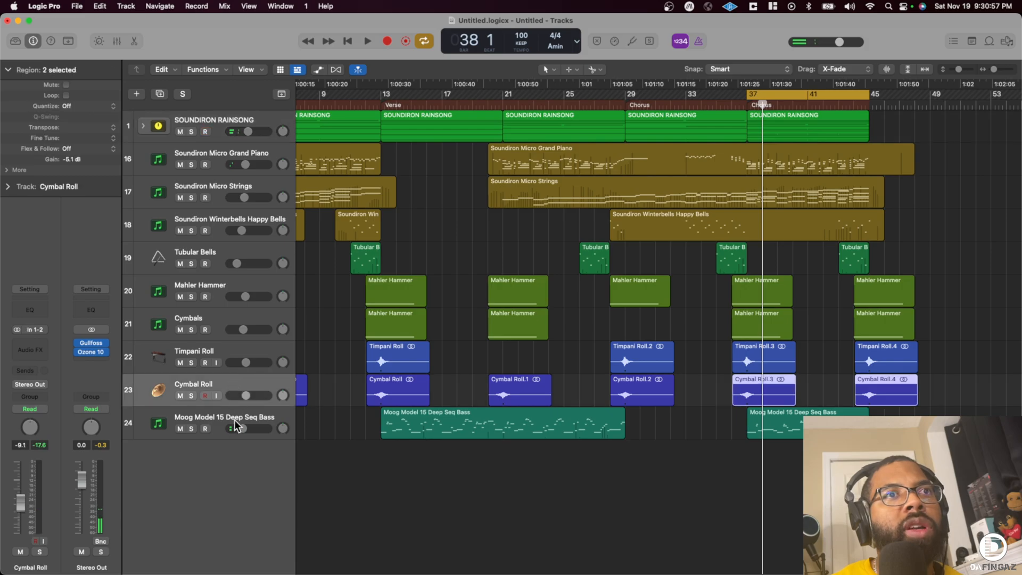
{"action": "left_click", "coordinate": [233, 412]}
{"action": "left_click", "coordinate": [92, 352]}
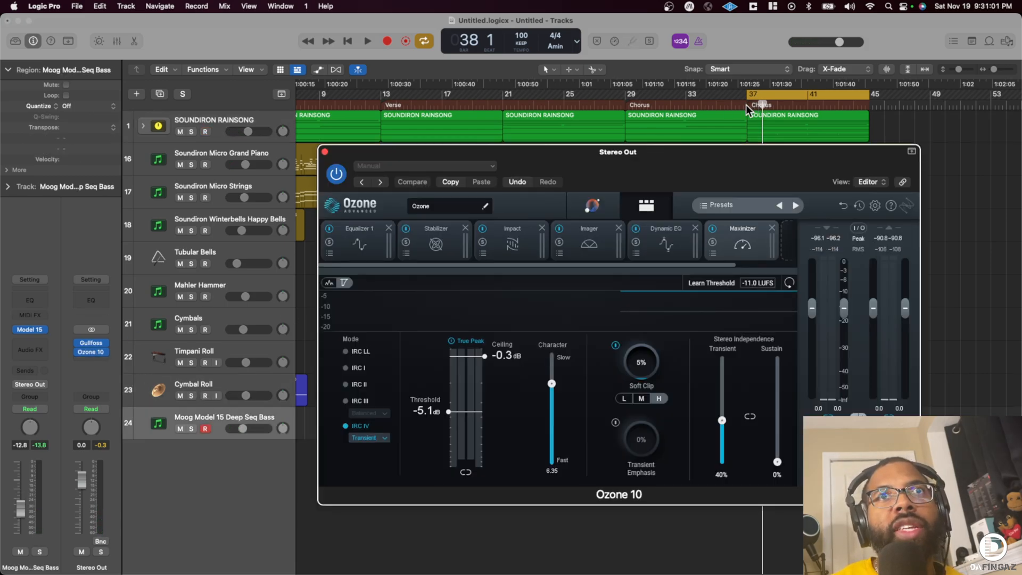
{"action": "key", "text": "space"}
{"action": "left_click", "coordinate": [590, 207]}
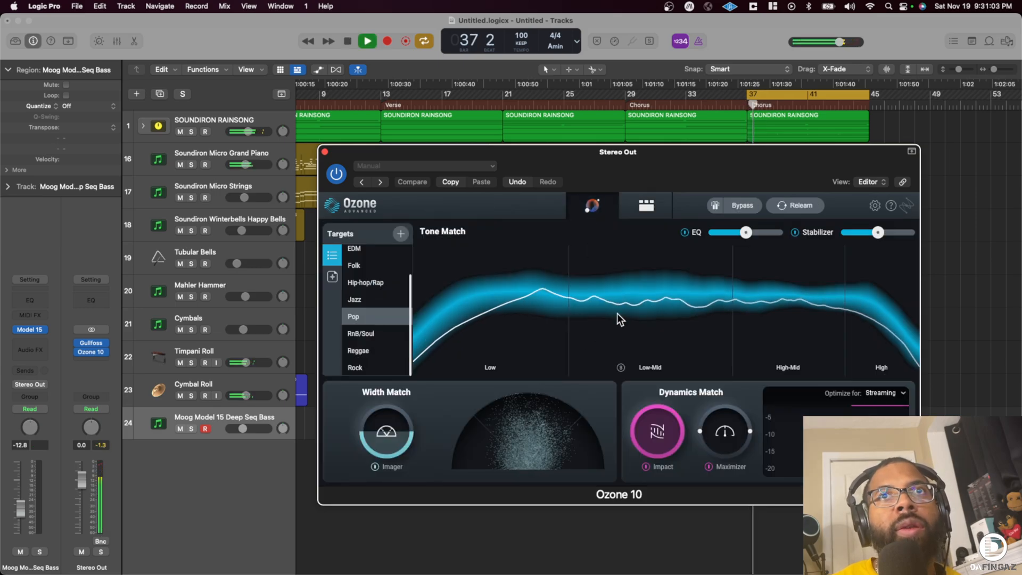
{"action": "left_click", "coordinate": [800, 203]}
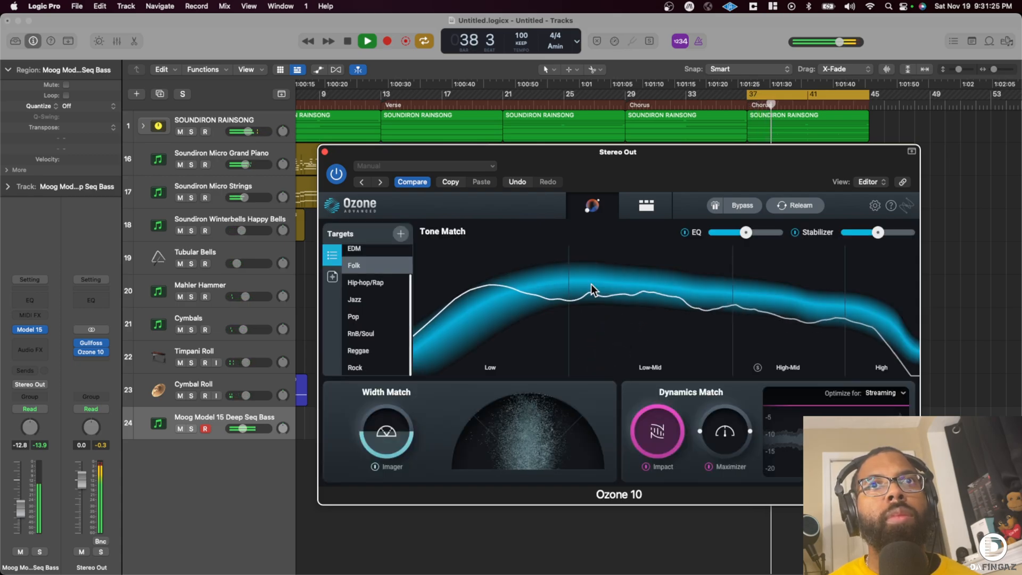
- Audition the Rock, Pop, Folk and Cinematic tone match targets in Ozone, choose Folk and close the plug-in
{"action": "left_click", "coordinate": [363, 360]}
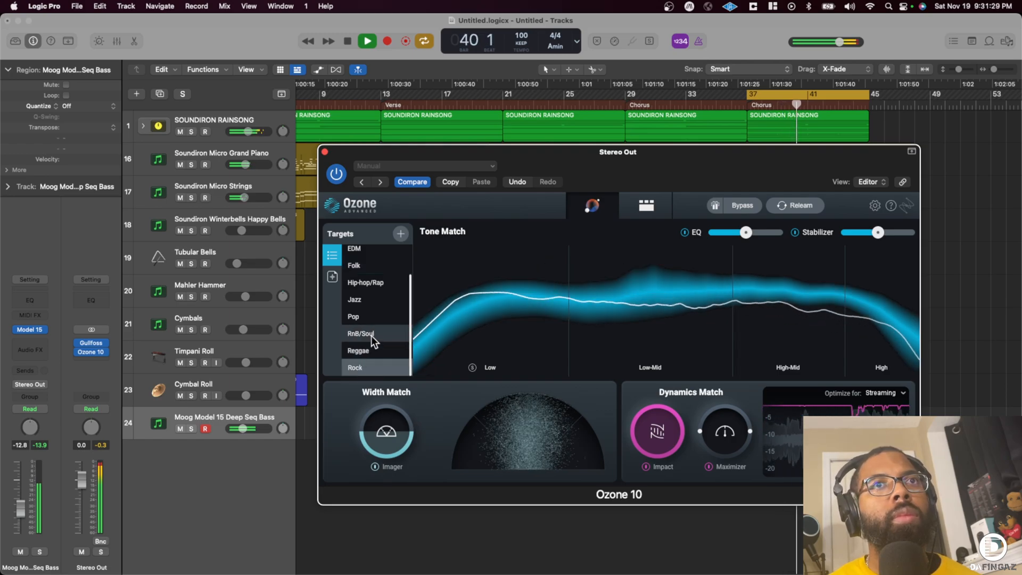
{"action": "left_click", "coordinate": [359, 318]}
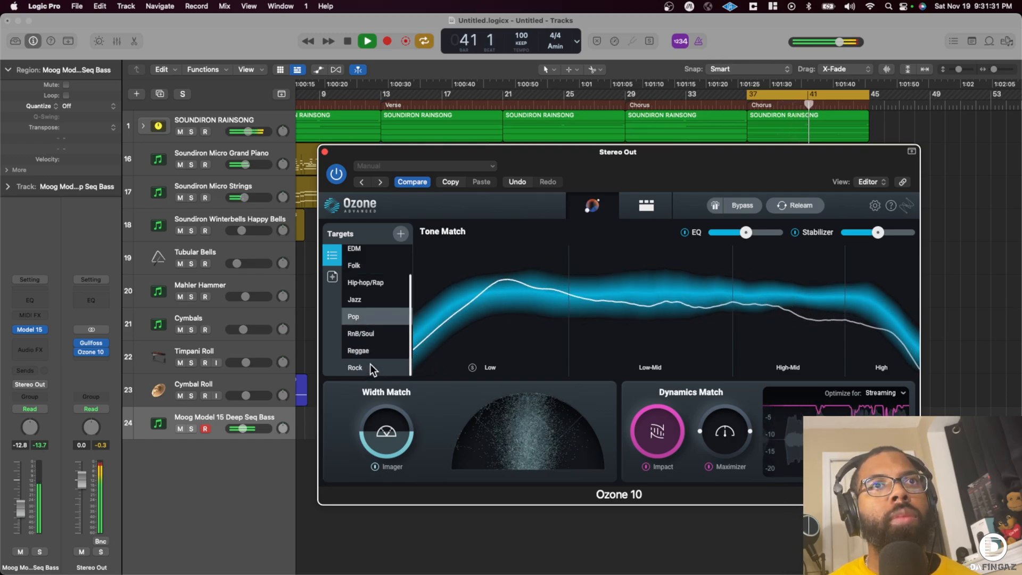
{"action": "left_click", "coordinate": [360, 269]}
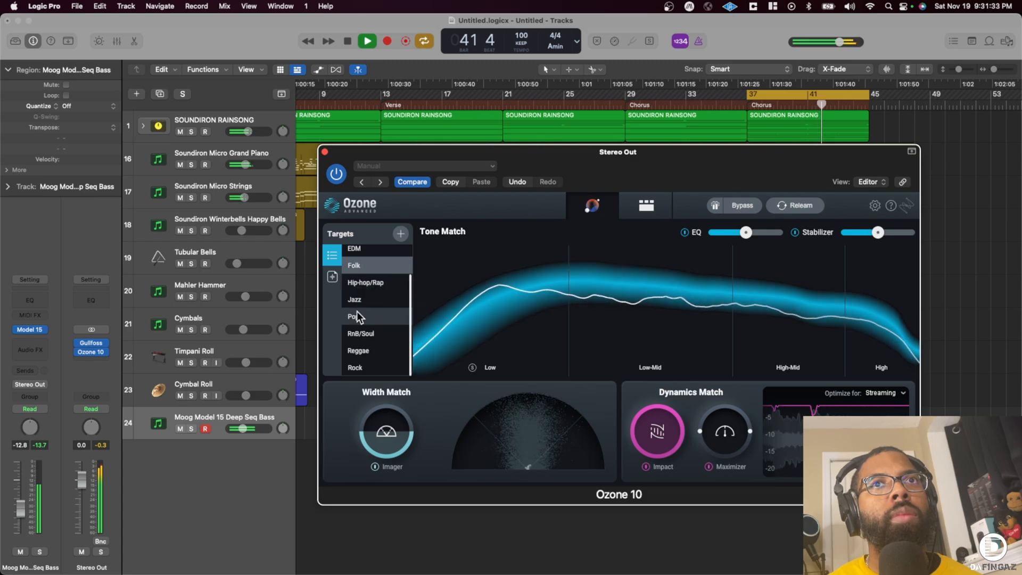
{"action": "scroll", "coordinate": [356, 311], "scroll_direction": "up", "scroll_amount": 2}
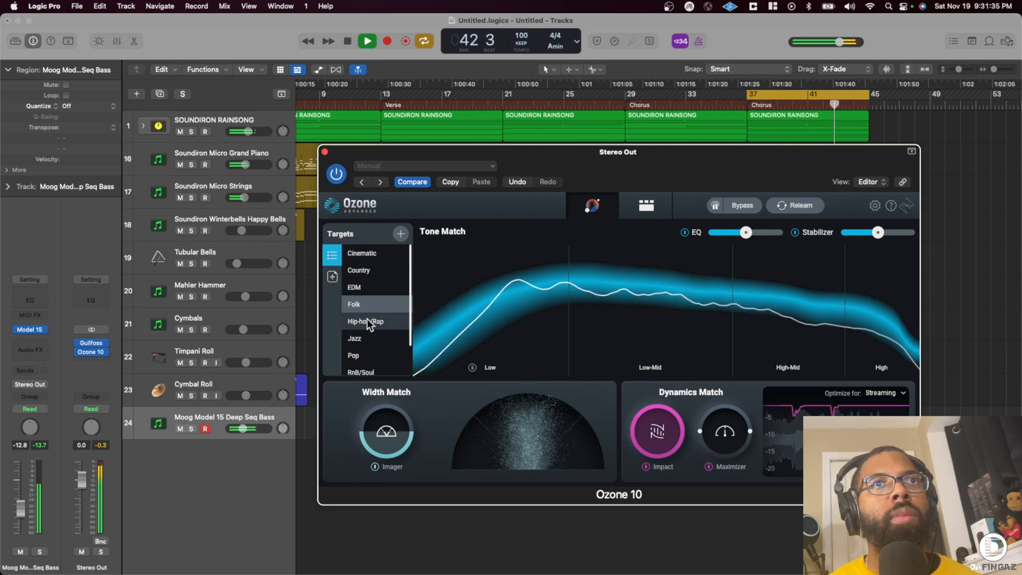
{"action": "left_click", "coordinate": [371, 257]}
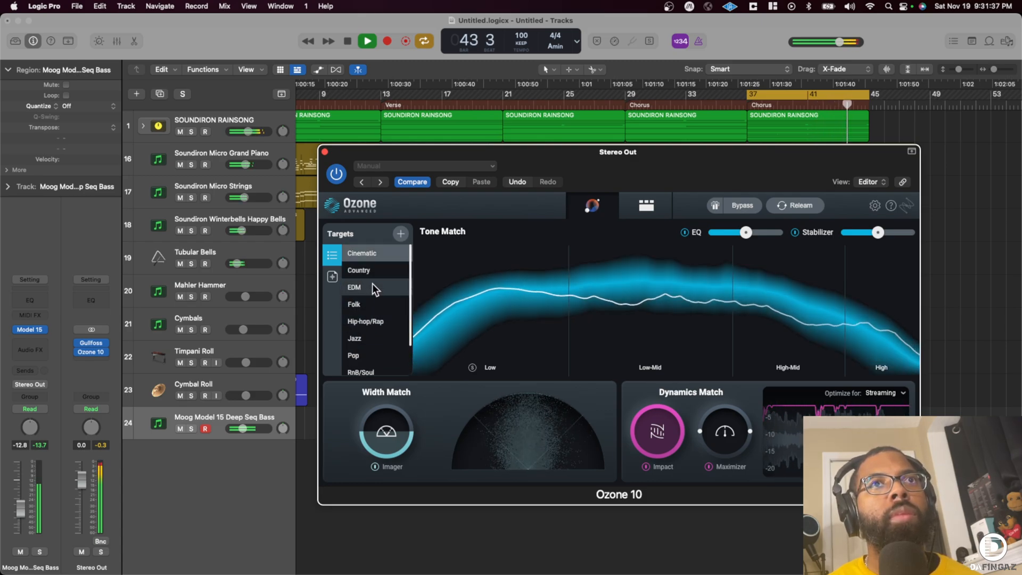
{"action": "left_click", "coordinate": [362, 304]}
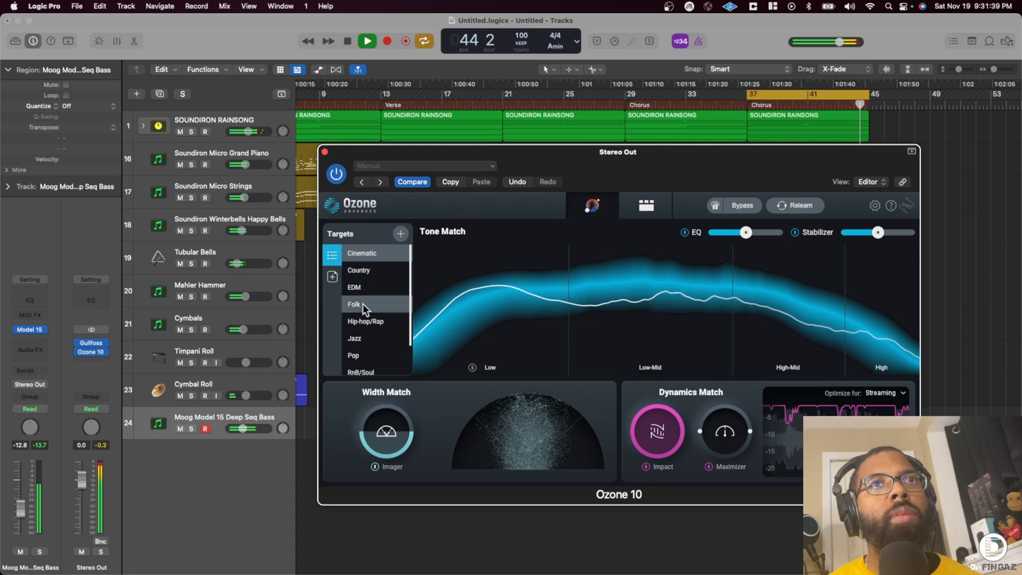
{"action": "scroll", "coordinate": [367, 303], "scroll_direction": "down", "scroll_amount": 2}
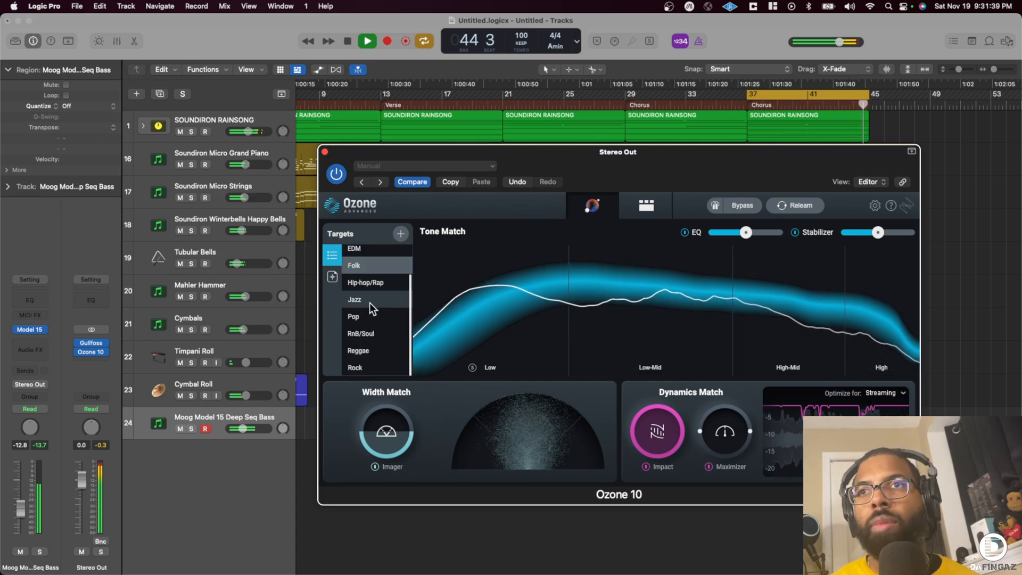
{"action": "left_click", "coordinate": [324, 153]}
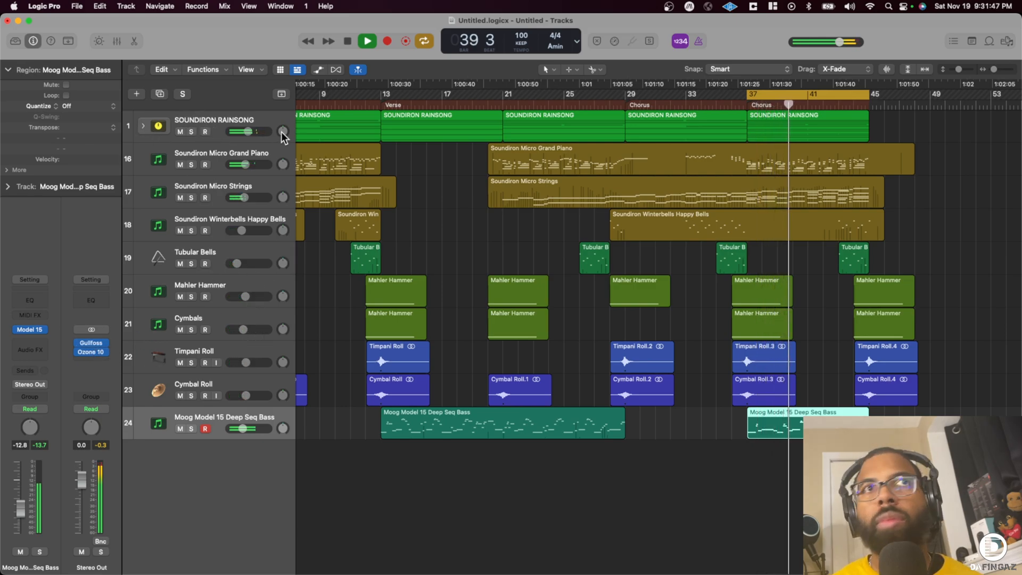
- Select the tracks from the Rainsong stack through the Moog bass and lower their volumes together, bringing the stack to -11.2 dB
{"action": "left_click", "coordinate": [235, 122]}
{"action": "left_click", "coordinate": [230, 421], "text": "shift"}
{"action": "left_click_drag", "start_coordinate": [245, 428], "coordinate": [239, 429]}
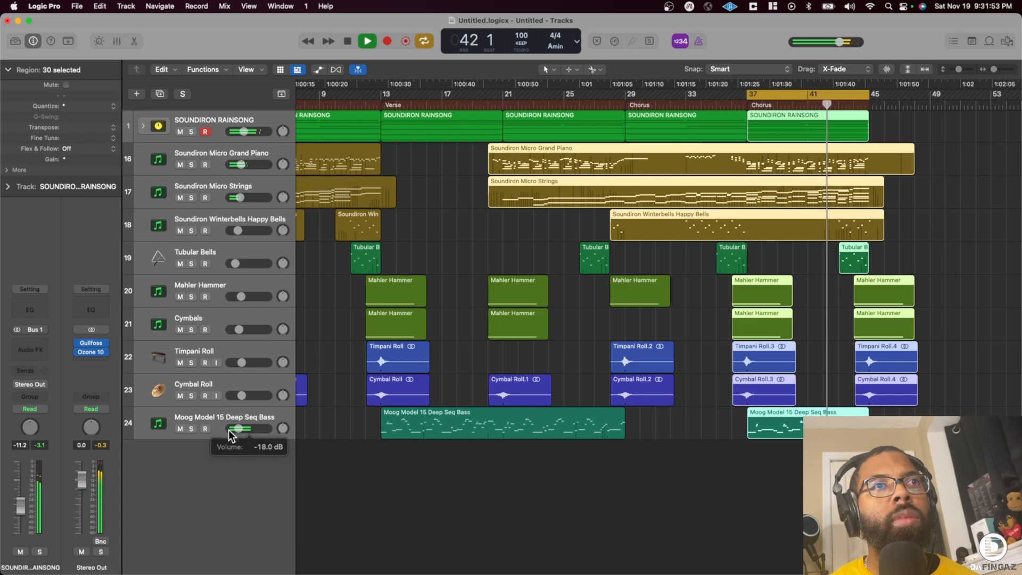
- Reopen Ozone's detailed view, go through its modules and set the Imager's band 1 stereo width to -100
{"action": "left_click", "coordinate": [91, 351]}
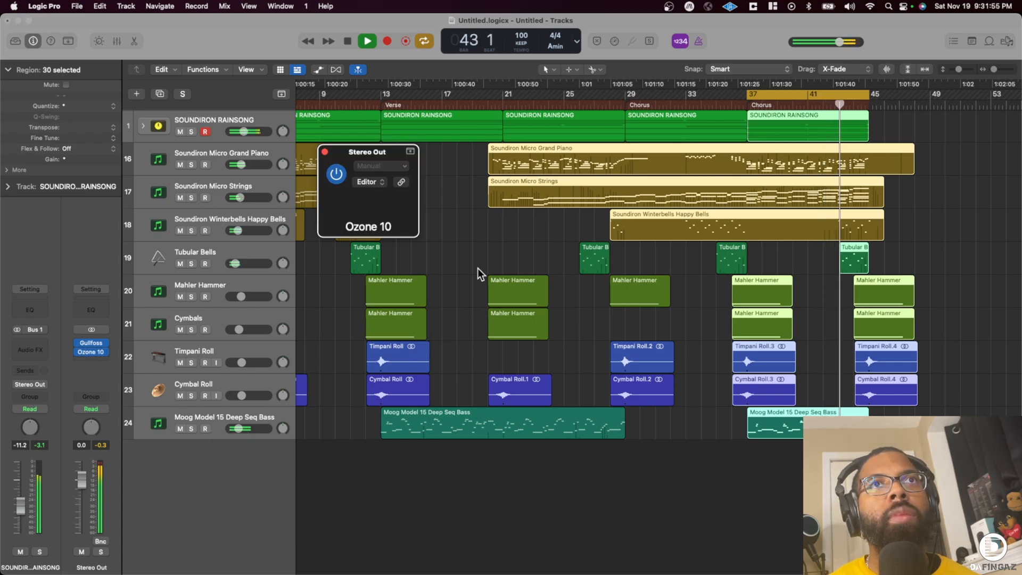
{"action": "left_click", "coordinate": [657, 206]}
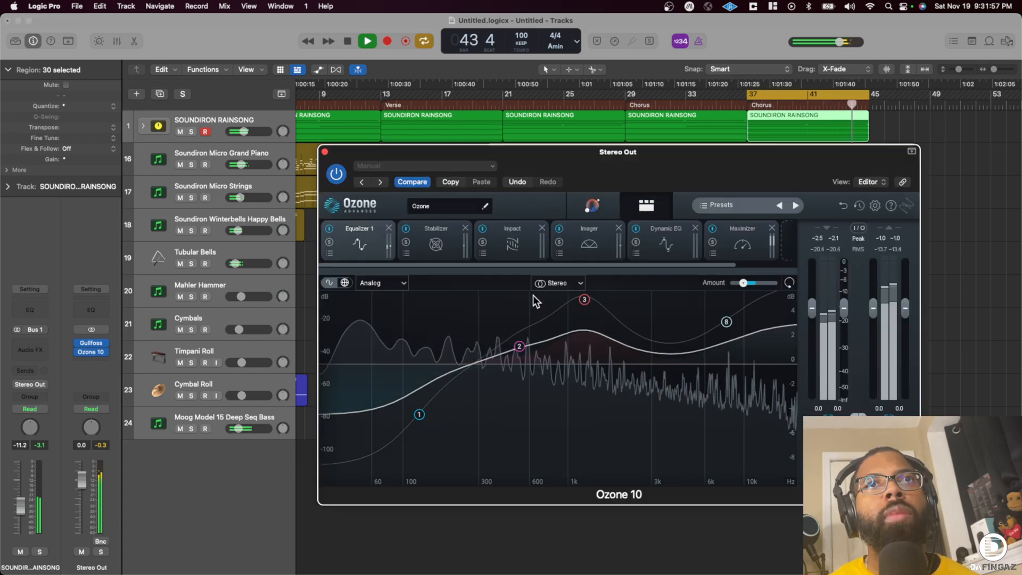
{"action": "left_click", "coordinate": [445, 241]}
{"action": "left_click", "coordinate": [507, 232]}
{"action": "left_click", "coordinate": [595, 234]}
{"action": "left_click_drag", "start_coordinate": [340, 368], "coordinate": [347, 491]}
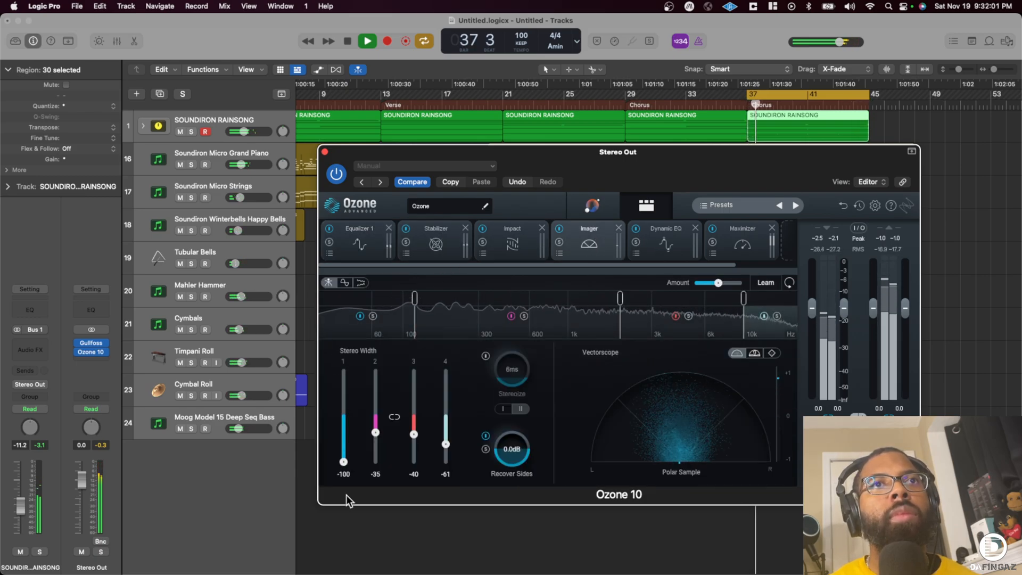
- Set the Ozone Maximizer to IRC IV Transient with a -0.3 dB ceiling and a -6.9 dB threshold
{"action": "left_click", "coordinate": [666, 237]}
{"action": "left_click", "coordinate": [728, 246]}
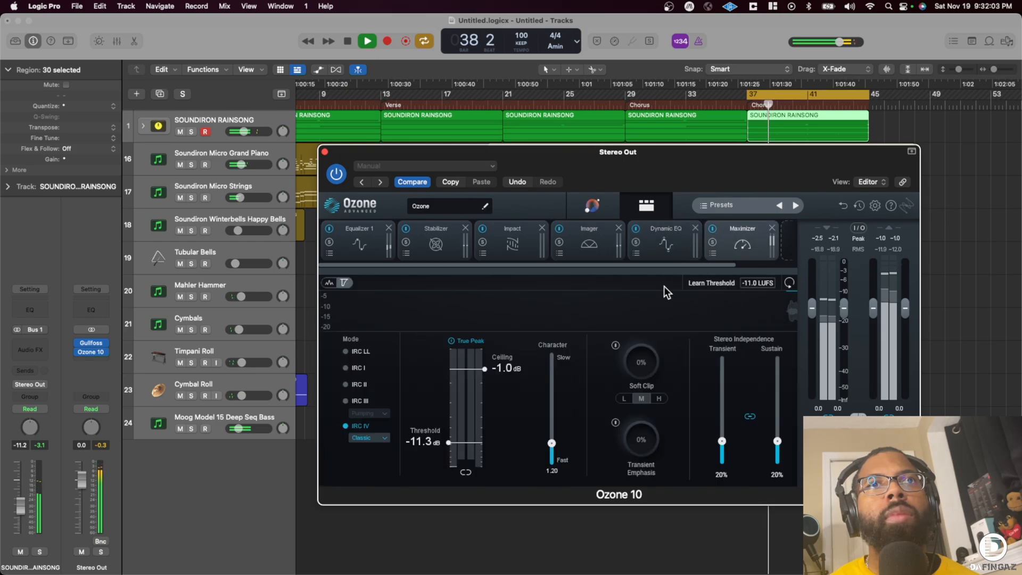
{"action": "left_click", "coordinate": [368, 437]}
{"action": "left_click", "coordinate": [369, 473]}
{"action": "left_click_drag", "start_coordinate": [453, 452], "coordinate": [470, 404]}
{"action": "left_click_drag", "start_coordinate": [470, 364], "coordinate": [471, 356]}
{"action": "mouse_move", "coordinate": [468, 404]}
{"action": "left_mouse_down"}
{"action": "mouse_move", "coordinate": [465, 439]}
{"action": "mouse_move", "coordinate": [468, 424]}
{"action": "left_mouse_up"}
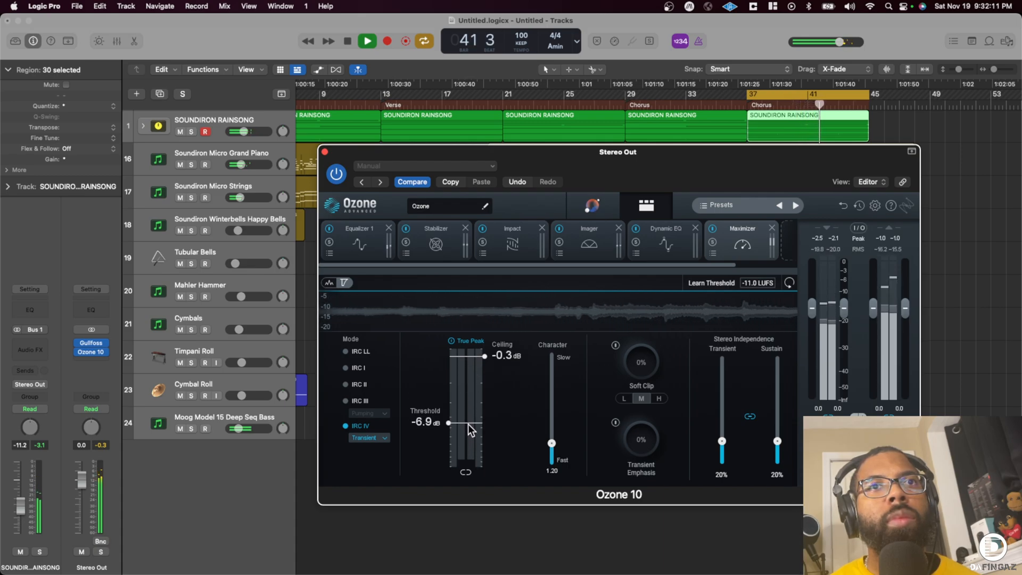
- Set the Maximizer's character to 5.29 and its threshold to -9.0 dB, reset the output peak reading and close Ozone
{"action": "left_click_drag", "start_coordinate": [551, 443], "coordinate": [553, 395]}
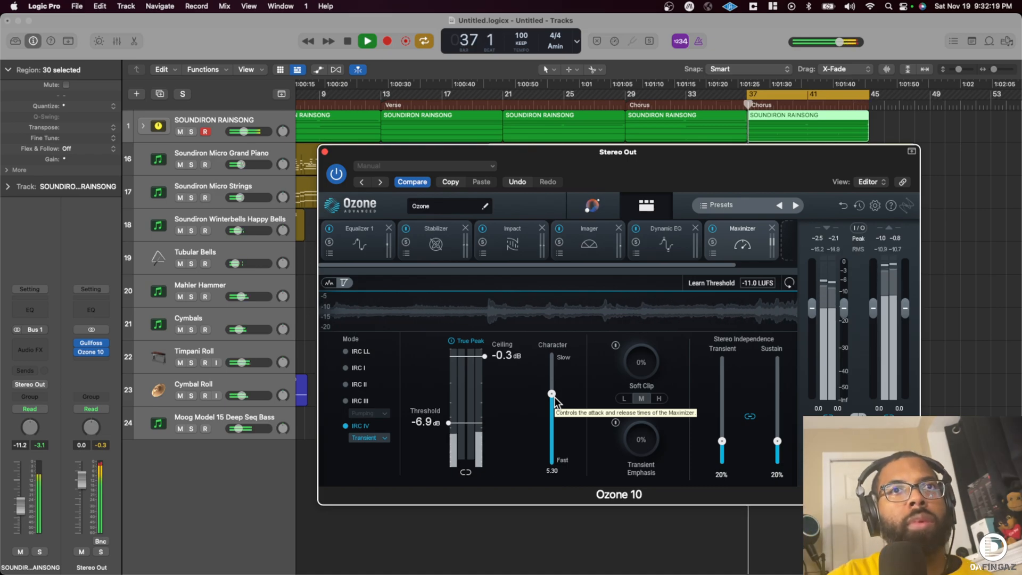
{"action": "left_click_drag", "start_coordinate": [460, 423], "coordinate": [463, 430]}
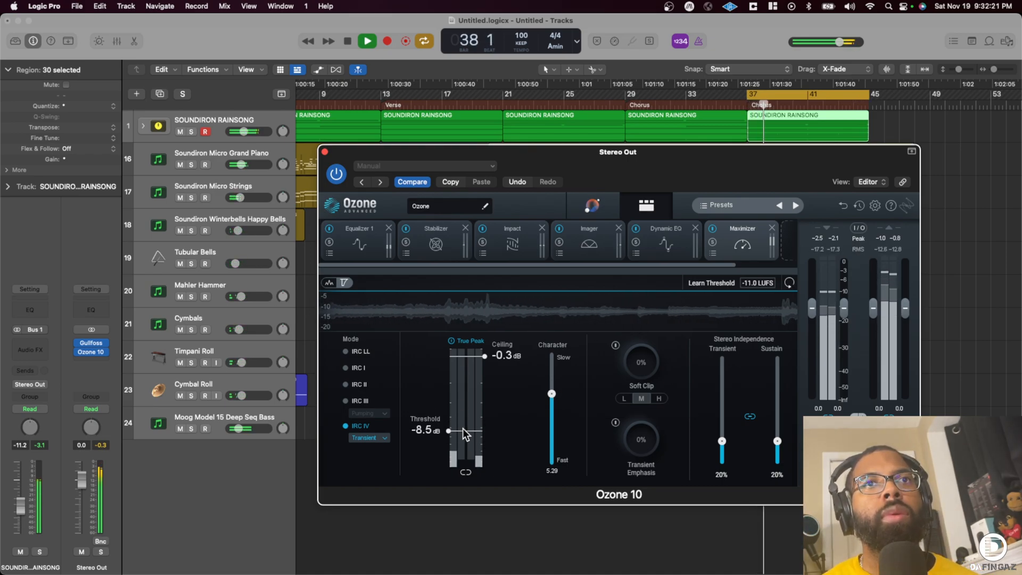
{"action": "left_click", "coordinate": [112, 447]}
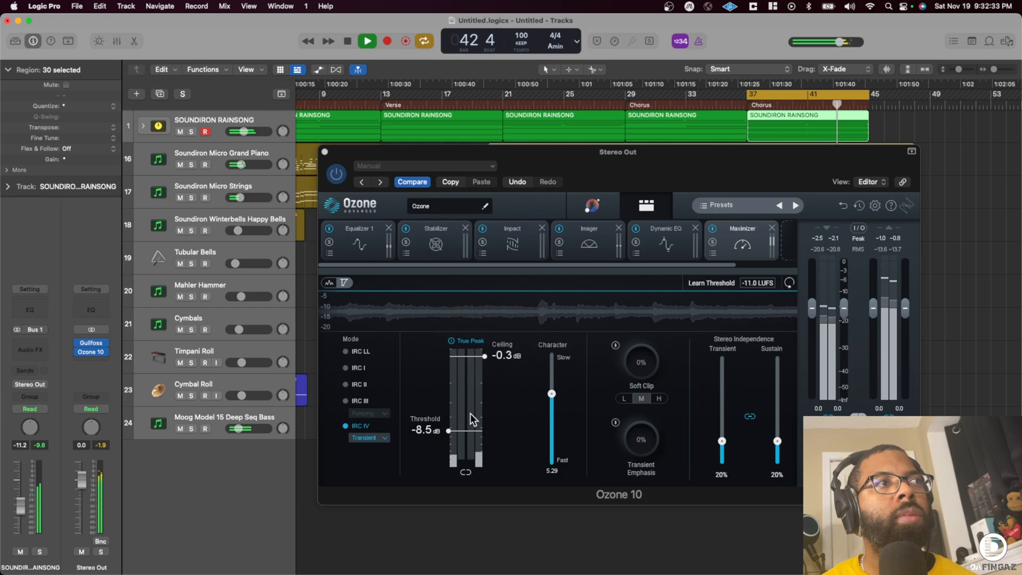
{"action": "left_click_drag", "start_coordinate": [469, 432], "coordinate": [468, 433]}
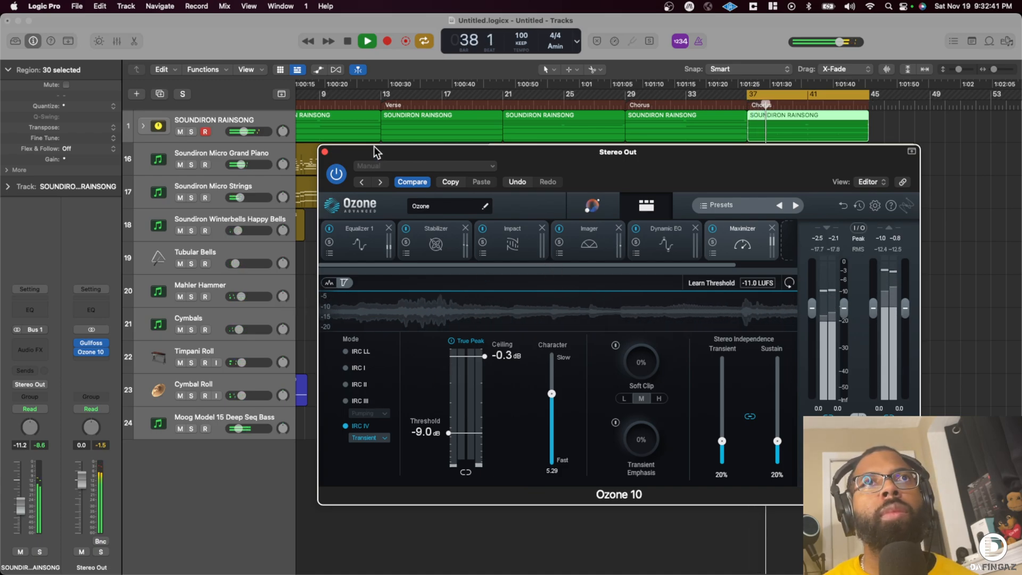
{"action": "left_click", "coordinate": [324, 152]}
- Stop playback and extend the cycle range to cover the whole arrangement from bar 1 to bar 49
{"action": "key", "text": "space"}
{"action": "left_click_drag", "start_coordinate": [748, 95], "coordinate": [175, 97]}
{"action": "scroll", "coordinate": [502, 127], "scroll_direction": "left", "scroll_amount": 4}
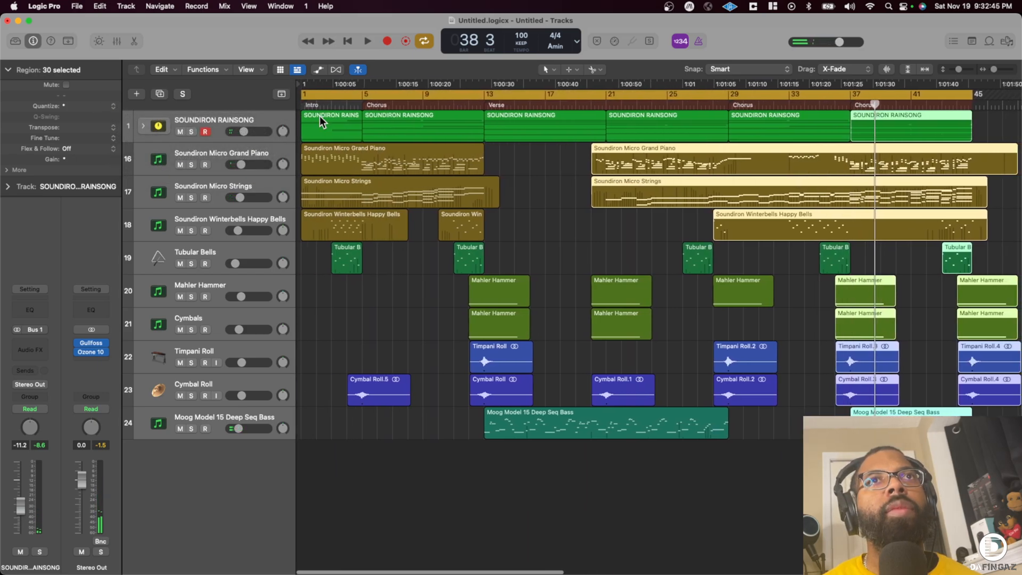
{"action": "scroll", "coordinate": [961, 97], "scroll_direction": "right", "scroll_amount": 3}
{"action": "left_click_drag", "start_coordinate": [886, 94], "coordinate": [944, 94]}
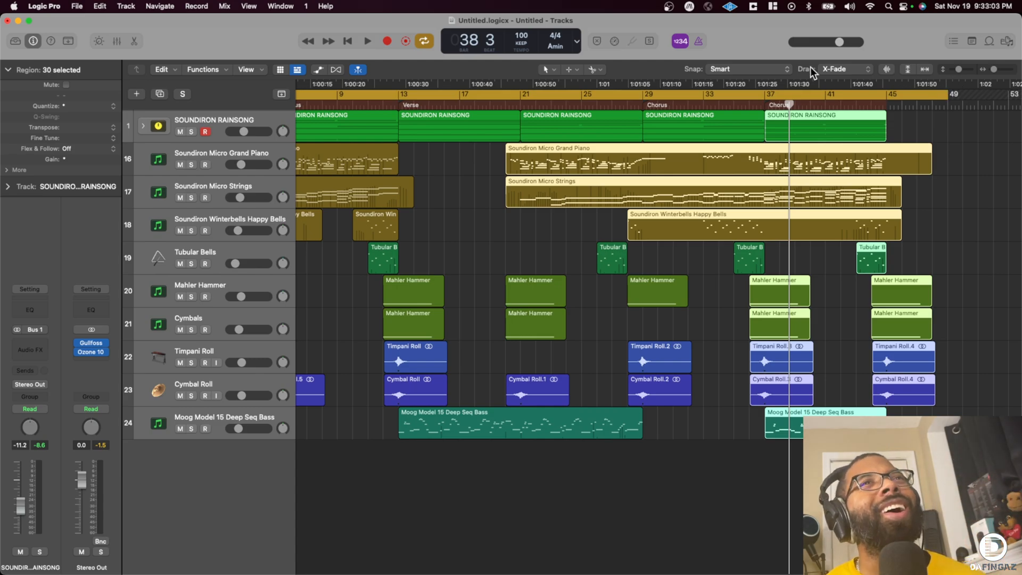
- Expand the Rainsong stack, open the Yumdrum track's Kontakt instrument, link its window to track selection and view the Misty Drums Kick instrument
{"action": "left_click", "coordinate": [143, 126]}
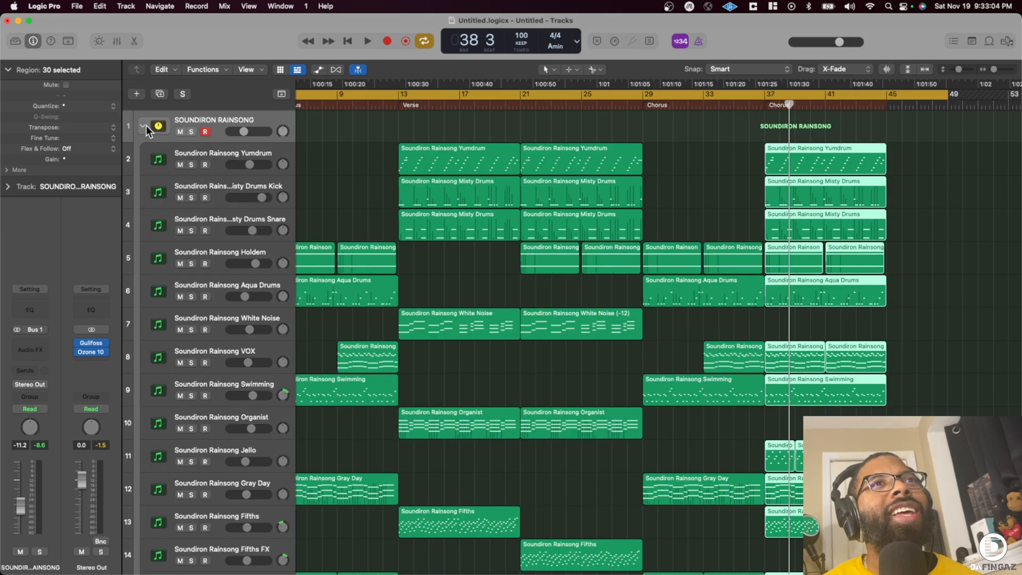
{"action": "left_click", "coordinate": [216, 152]}
{"action": "left_click", "coordinate": [28, 319]}
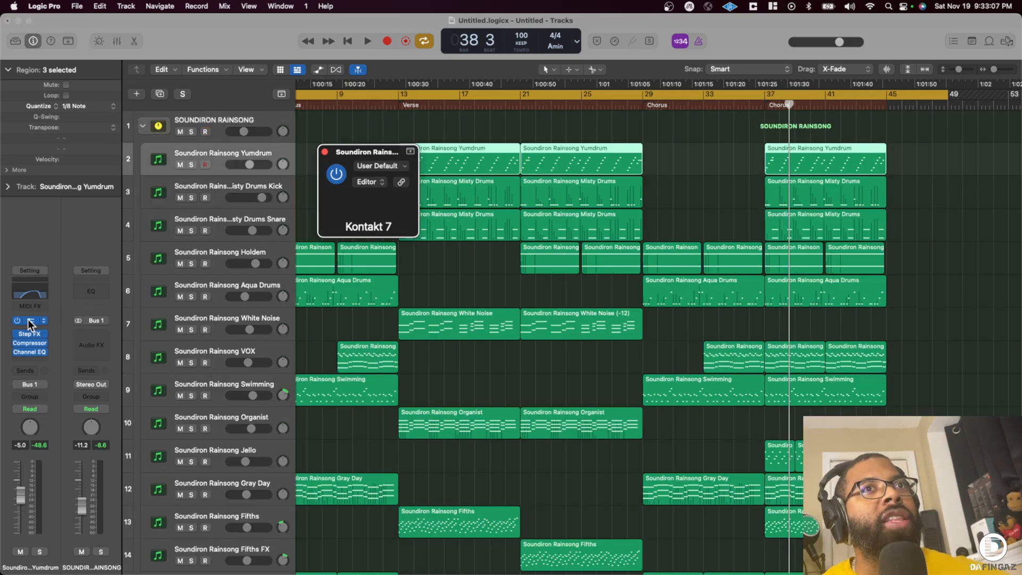
{"action": "left_click", "coordinate": [217, 191]}
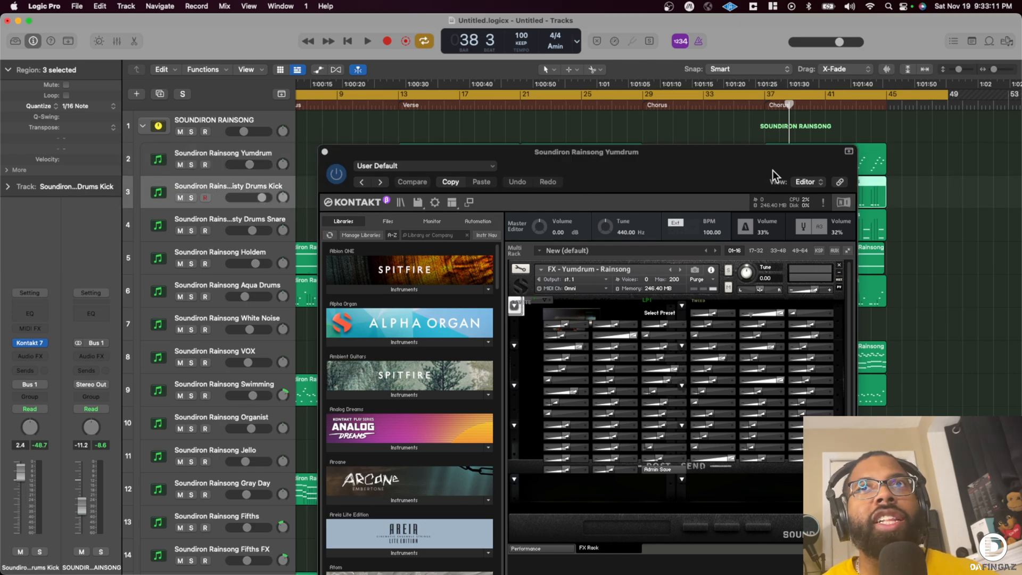
{"action": "left_click", "coordinate": [840, 183]}
{"action": "left_click", "coordinate": [216, 165]}
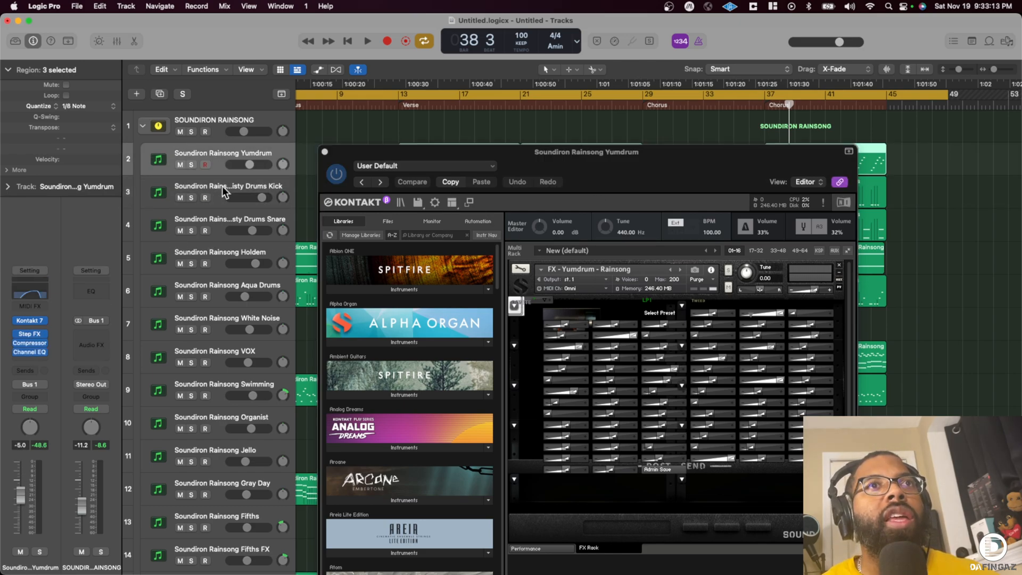
{"action": "left_click", "coordinate": [224, 192]}
{"action": "left_click_drag", "start_coordinate": [540, 161], "coordinate": [498, 71]}
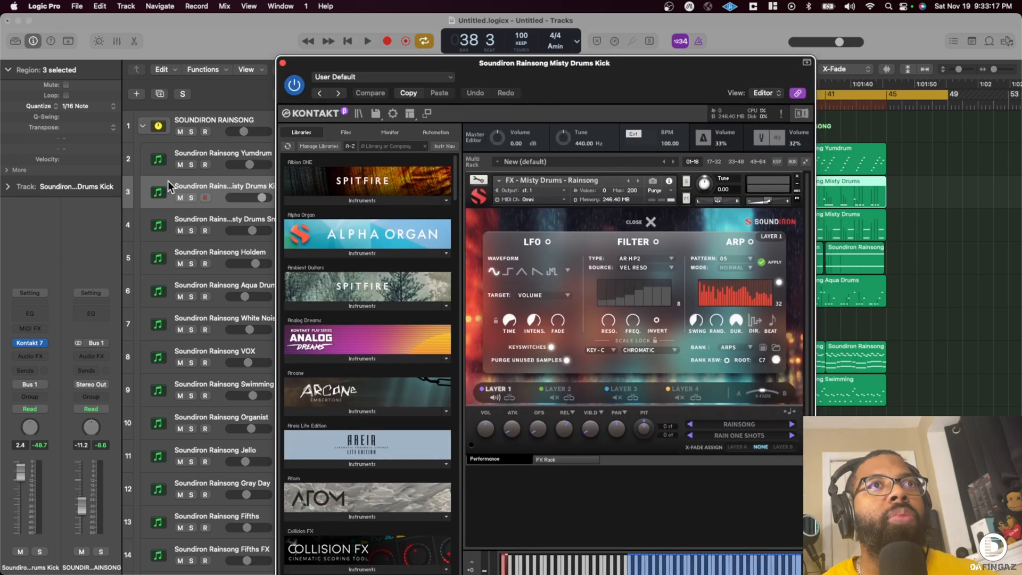
- Duplicate the Yumdrum track with its settings, move its three regions onto the duplicate and delete the original track
{"action": "left_click", "coordinate": [242, 150]}
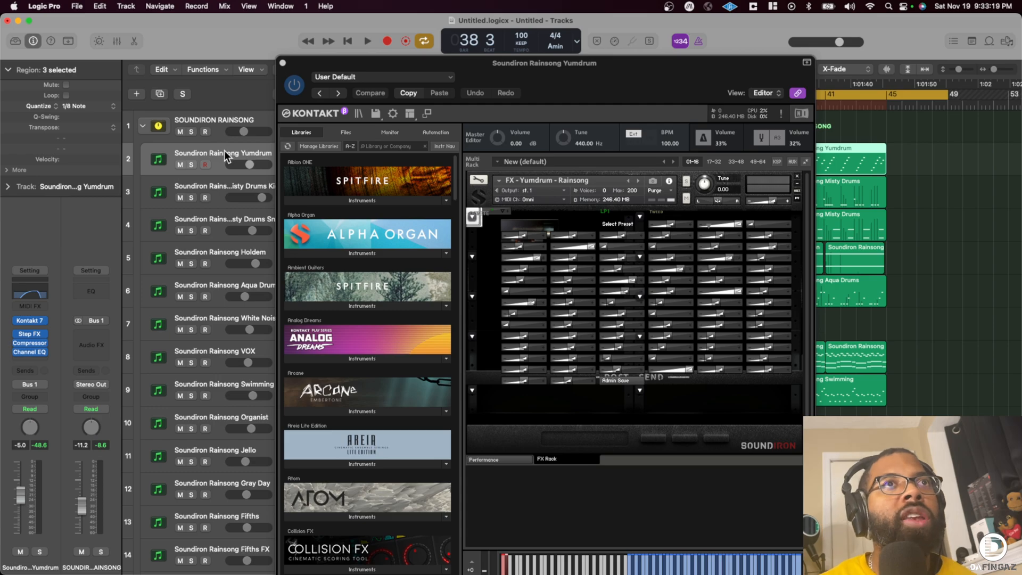
{"action": "key", "text": "super+d"}
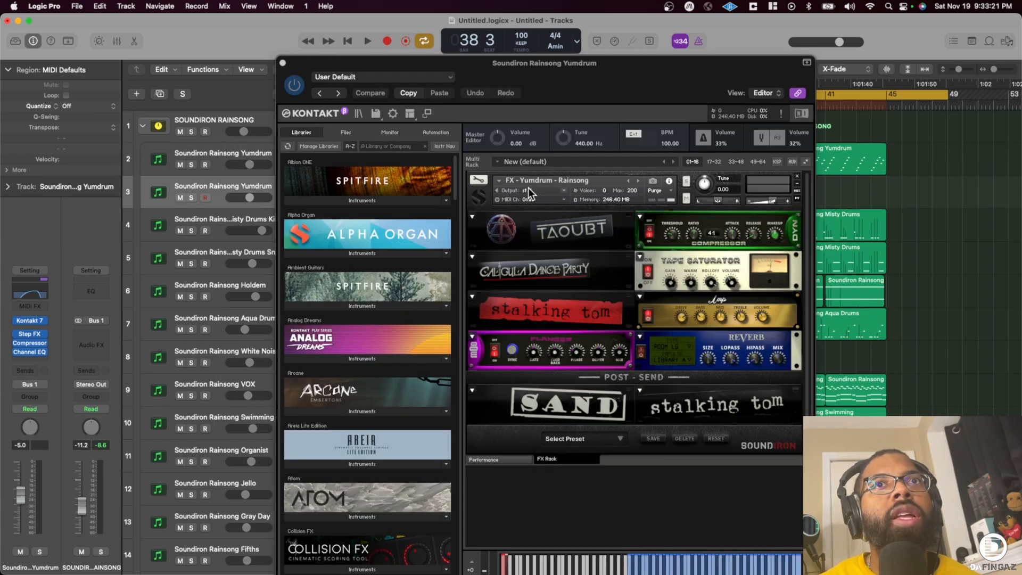
{"action": "left_click", "coordinate": [282, 63]}
{"action": "left_click_drag", "start_coordinate": [439, 185], "coordinate": [777, 163]}
{"action": "left_click_drag", "start_coordinate": [424, 158], "coordinate": [424, 191]}
{"action": "left_click", "coordinate": [226, 160]}
{"action": "key", "text": "super+BackSpace"}
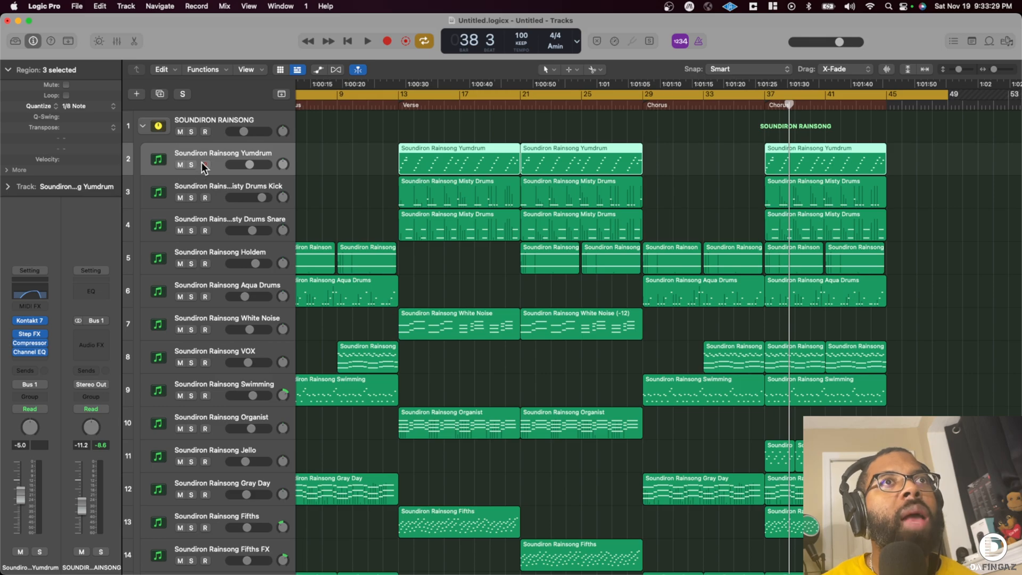
- Collapse the Rainsong stack, play the beat from bar 1 and show volume automation on the tracks
{"action": "scroll", "coordinate": [203, 157], "scroll_direction": "down", "scroll_amount": 5}
{"action": "scroll", "coordinate": [204, 157], "scroll_direction": "up", "scroll_amount": 5}
{"action": "left_click", "coordinate": [142, 126]}
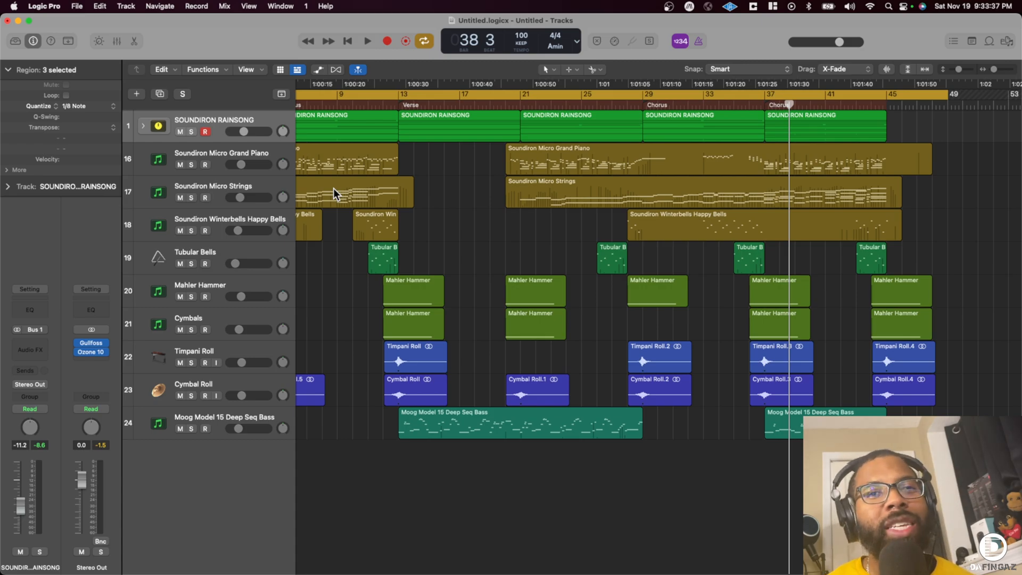
{"action": "key", "text": "Return"}
{"action": "key", "text": "space"}
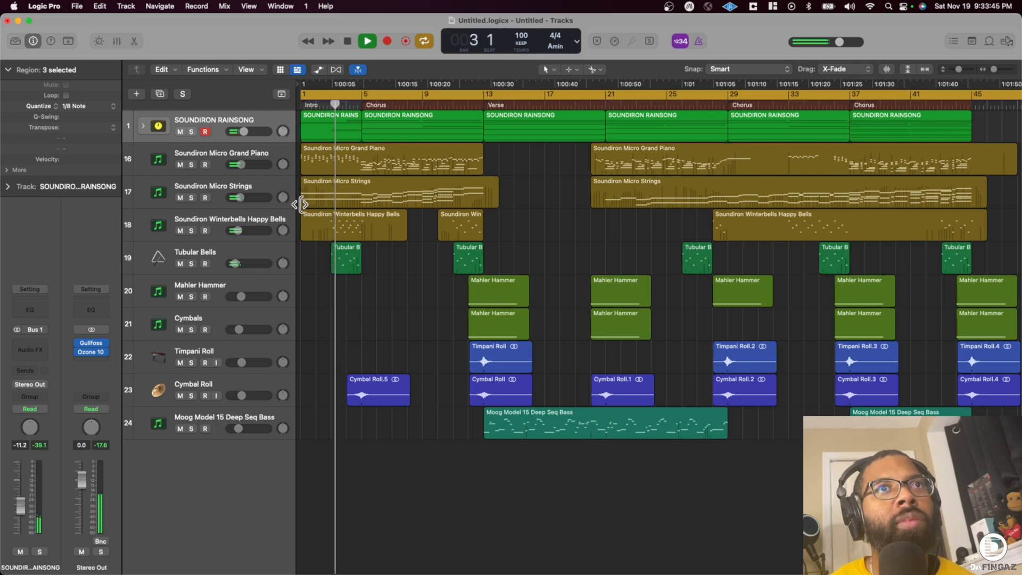
{"action": "key", "text": "a"}
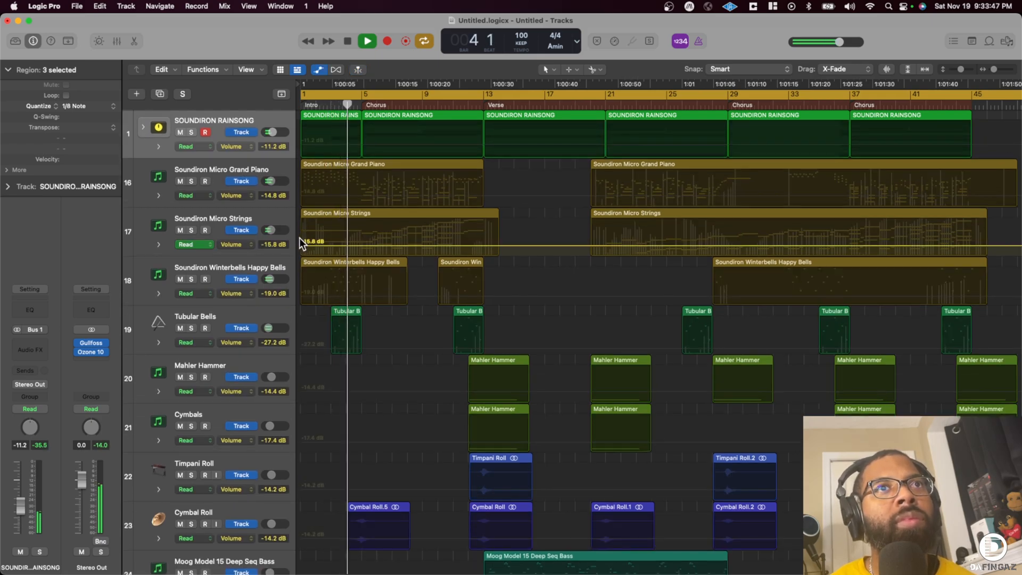
- Automate a volume fade-in on the Micro Strings track, rising from -∞ dB at bar 1 to -15.8 dB at bar 5
{"action": "left_click", "coordinate": [353, 245]}
{"action": "left_click_drag", "start_coordinate": [299, 247], "coordinate": [294, 276]}
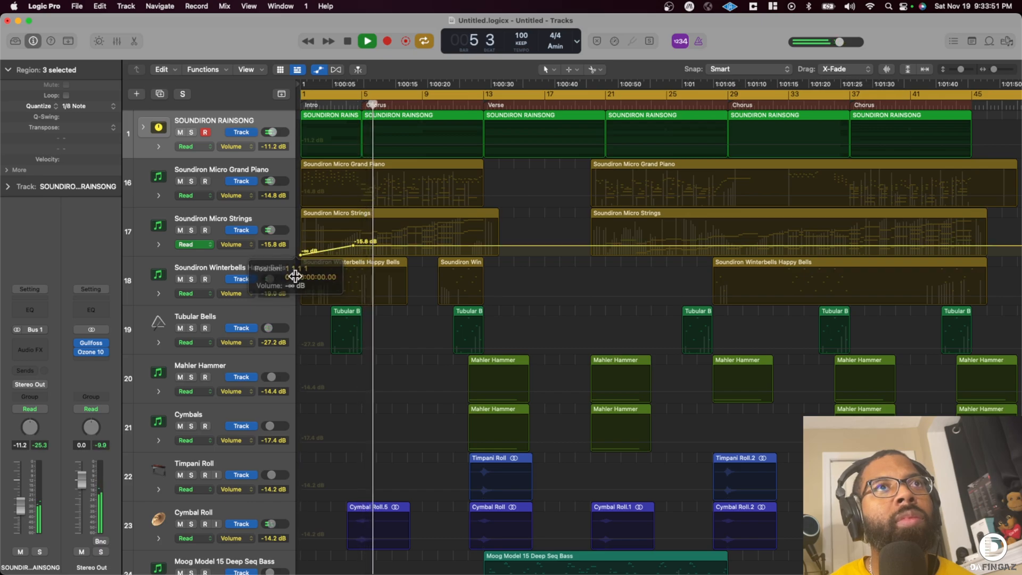
{"action": "left_click_drag", "start_coordinate": [352, 246], "coordinate": [360, 244]}
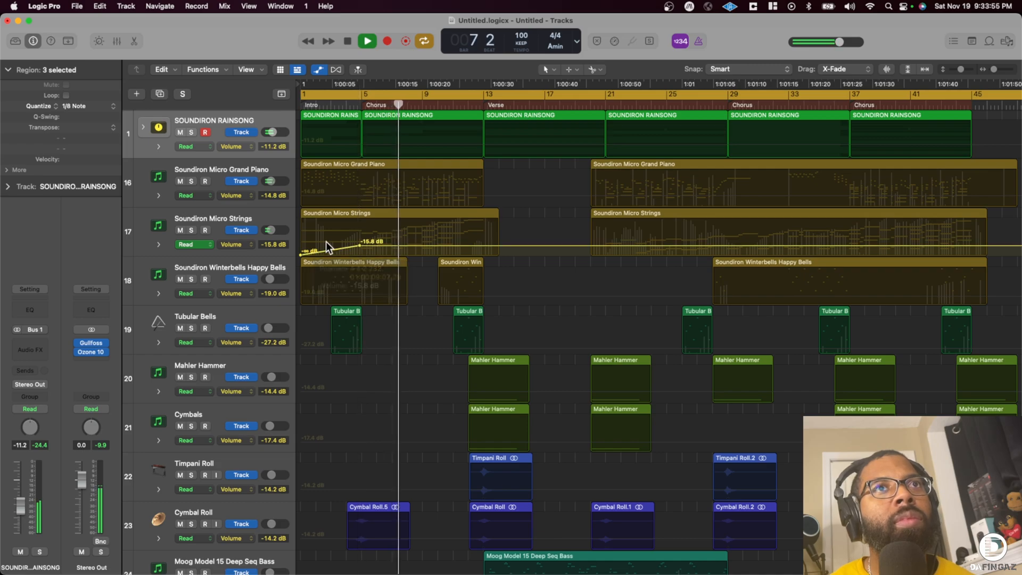
{"action": "key", "text": "a"}
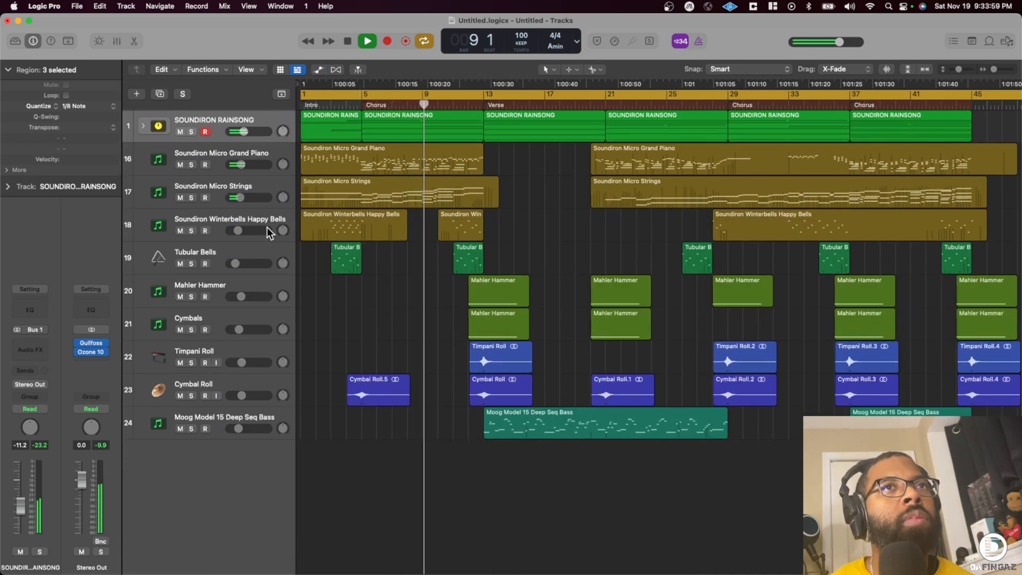
{"action": "left_click", "coordinate": [142, 127]}
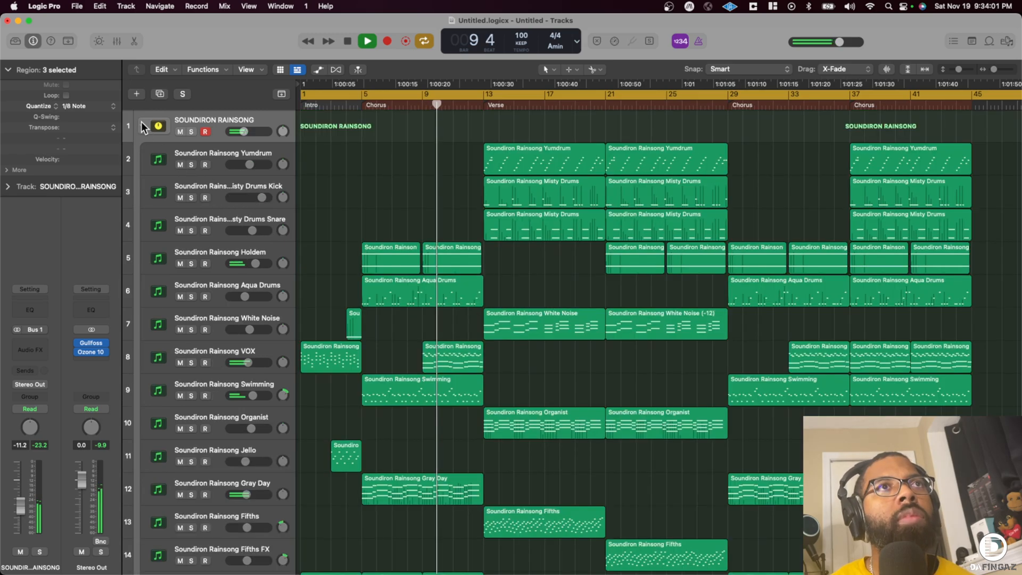
{"action": "left_click", "coordinate": [143, 126]}
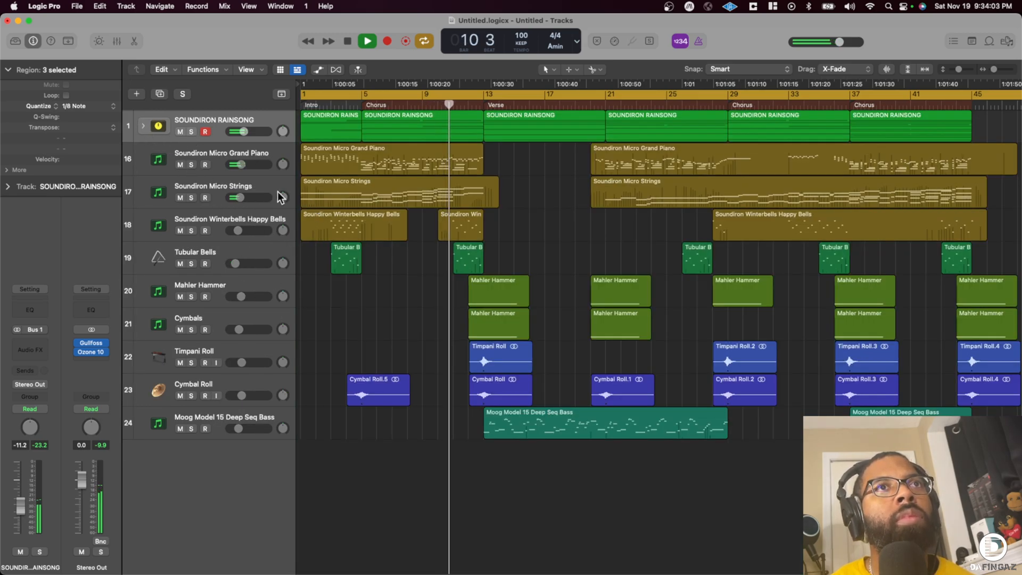
- Lower the Micro Strings volume automation slightly from bar 5 onward and hide the automation again
{"action": "key", "text": "a"}
{"action": "left_click_drag", "start_coordinate": [360, 245], "coordinate": [360, 248]}
{"action": "left_click", "coordinate": [143, 126]}
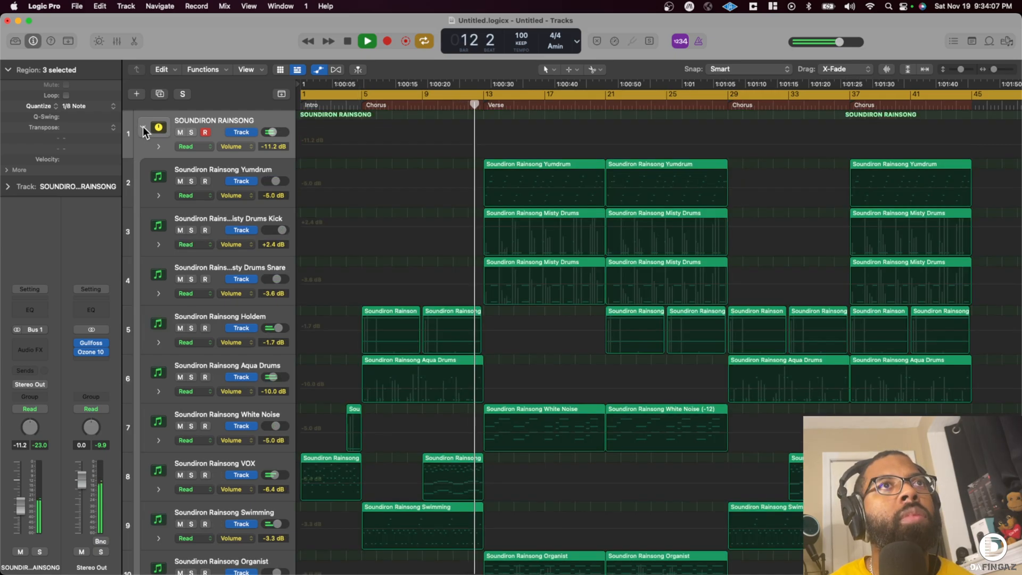
{"action": "left_click", "coordinate": [143, 127]}
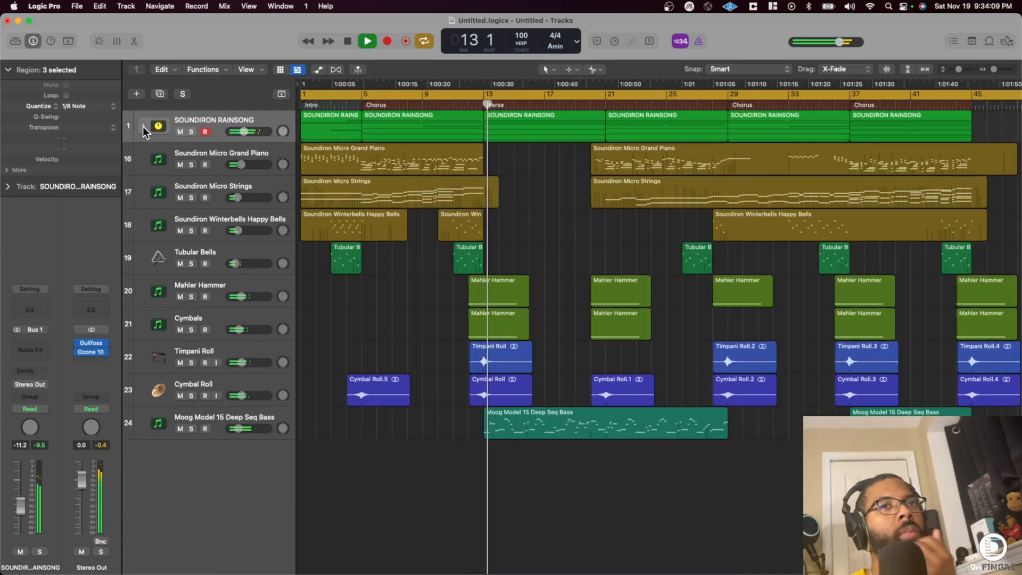
- Group the Mahler Hammer, Cymbals, Timpani Roll and Cymbal Roll tracks into a summing track stack
{"action": "left_click", "coordinate": [244, 378]}
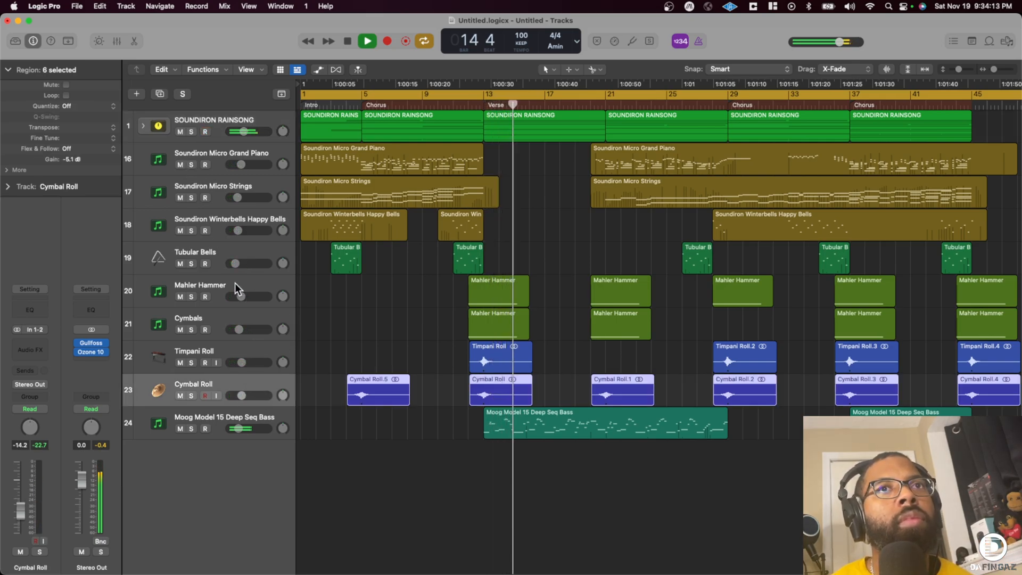
{"action": "left_click", "coordinate": [236, 283], "text": "shift"}
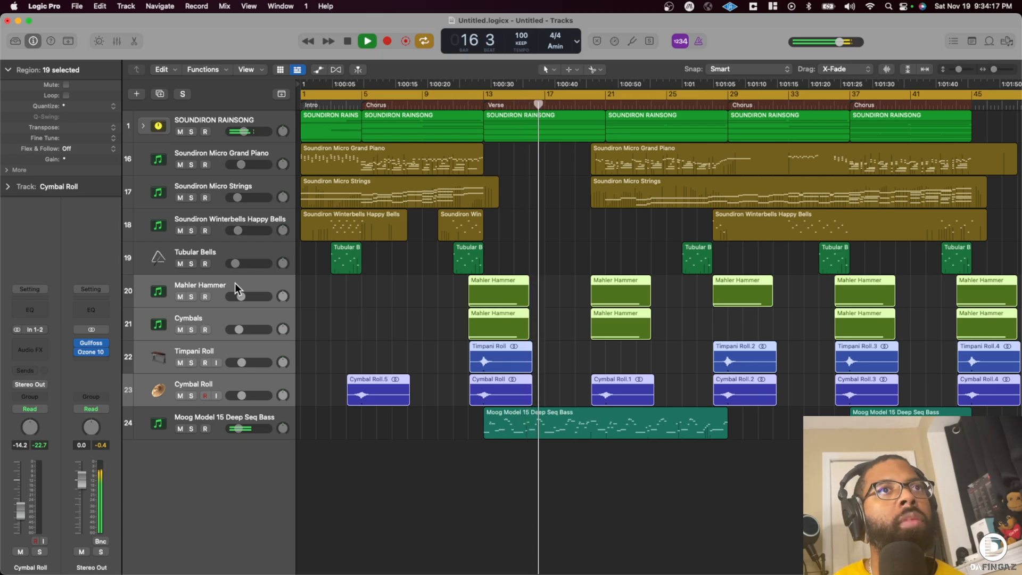
{"action": "right_click", "coordinate": [235, 283]}
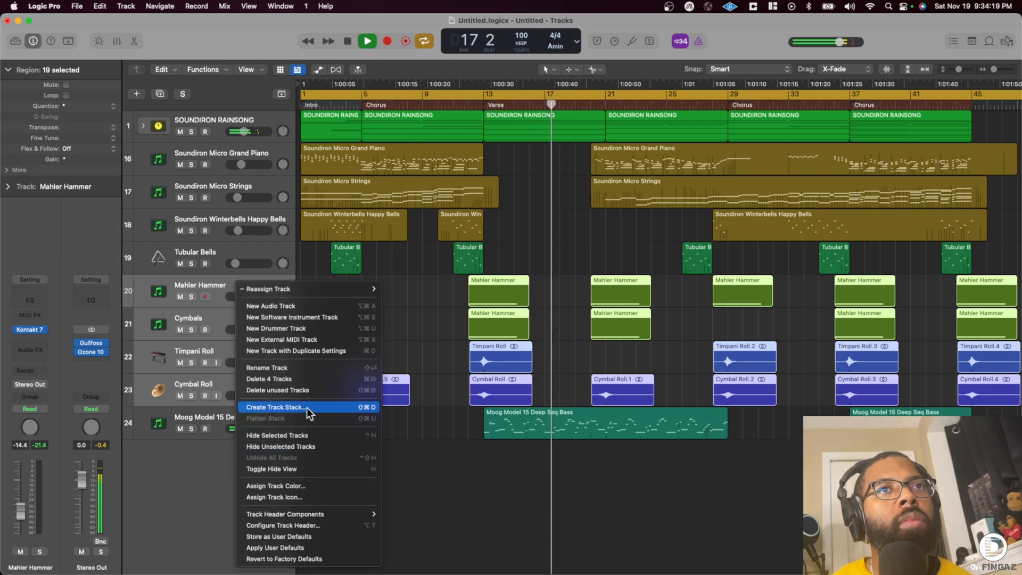
{"action": "left_click", "coordinate": [307, 407]}
{"action": "left_click", "coordinate": [595, 343]}
- Rename the new summing stack PERCUSSION ROLLS and collapse it
{"action": "double_click", "coordinate": [213, 288]}
{"action": "type", "text": "PERC"}
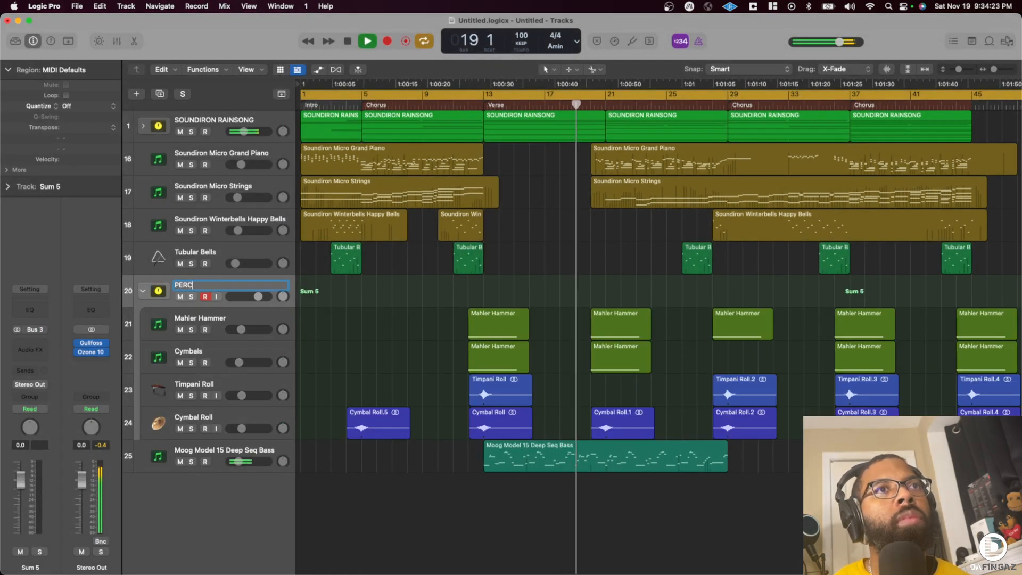
{"action": "type", "text": "USSION ROLLS"}
{"action": "key", "text": "Return"}
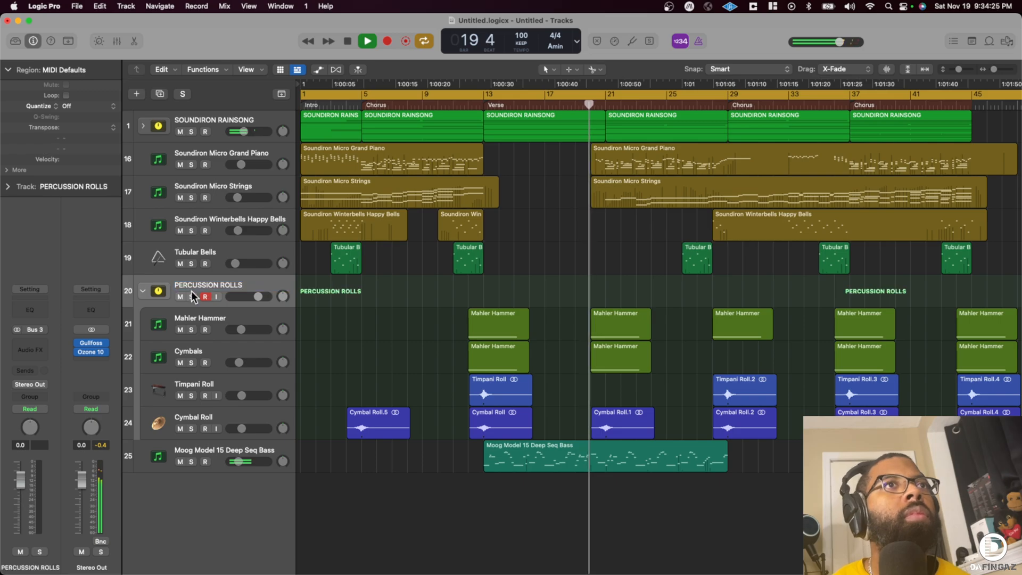
{"action": "left_click", "coordinate": [143, 292]}
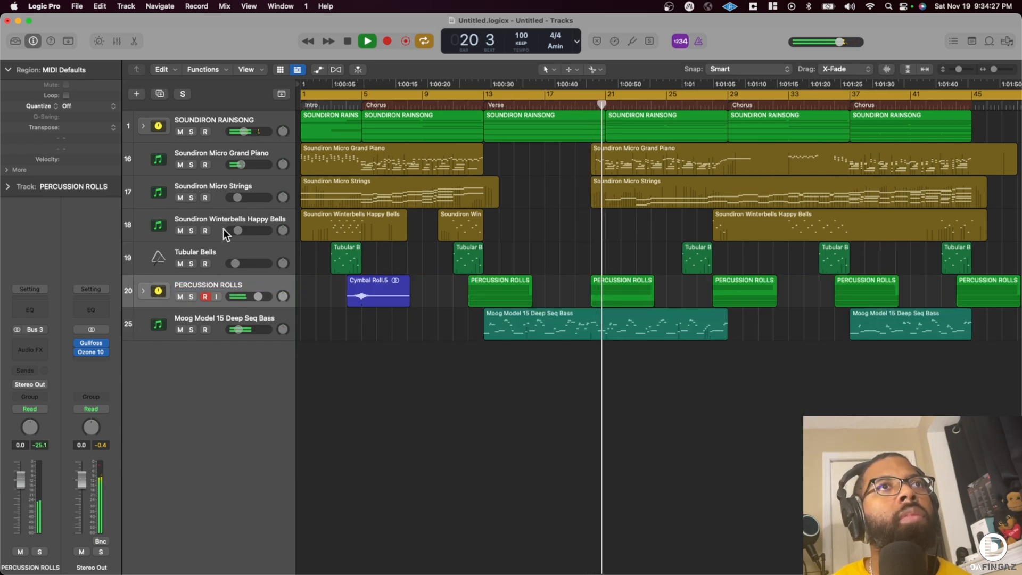
- Expand the Rainsong stack, add Gullfoss after the Channel EQ on the Yumdrum track and set Tame to 119%
{"action": "left_click", "coordinate": [201, 129]}
{"action": "left_click", "coordinate": [143, 126]}
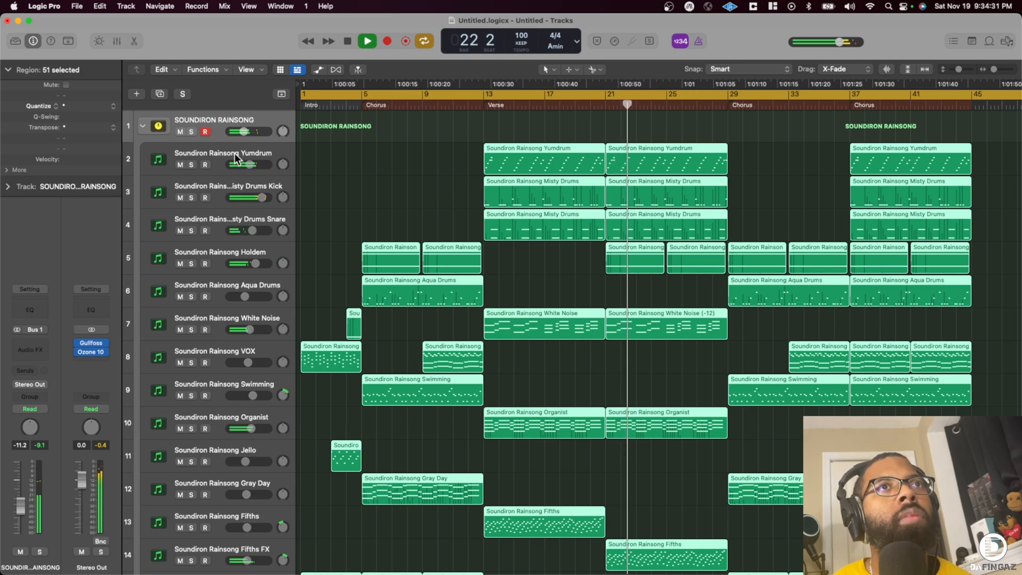
{"action": "left_click", "coordinate": [218, 171]}
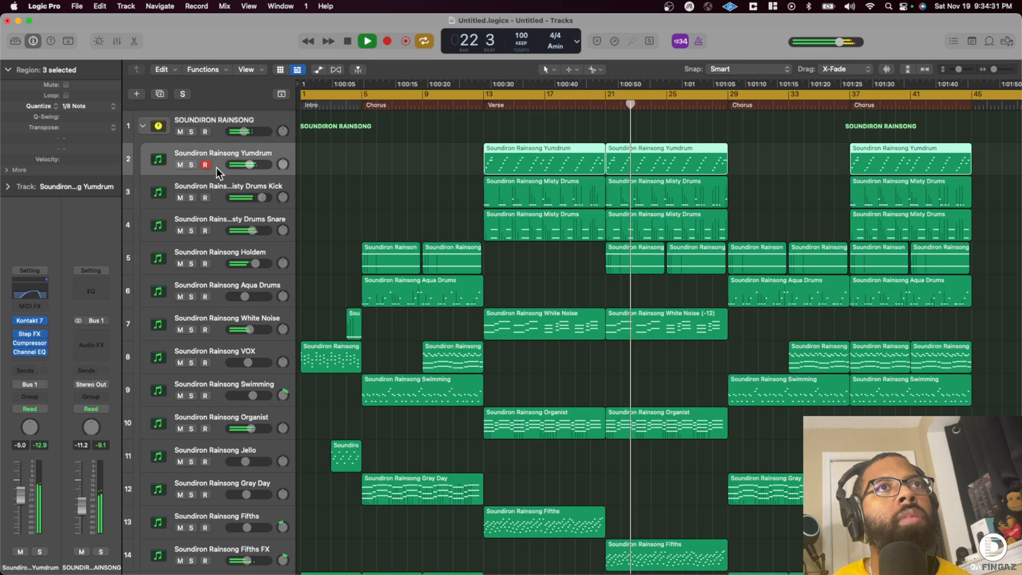
{"action": "left_click", "coordinate": [31, 357]}
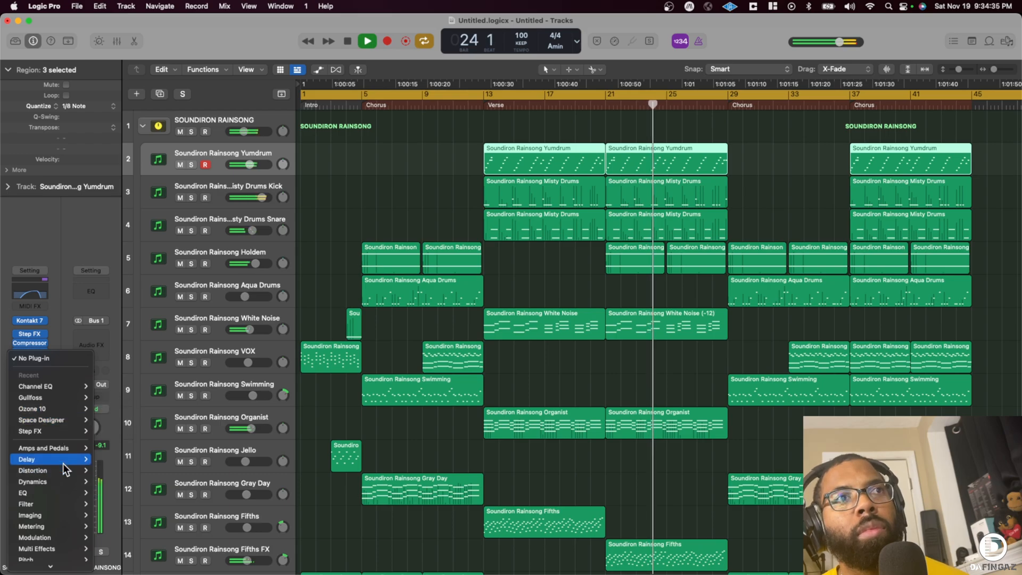
{"action": "left_click", "coordinate": [95, 400]}
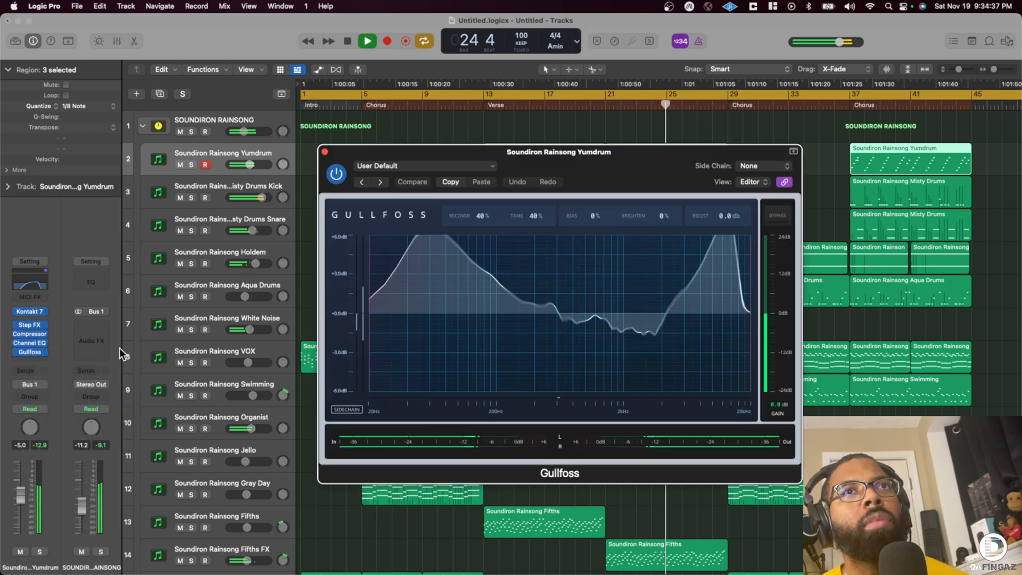
{"action": "left_click_drag", "start_coordinate": [524, 216], "coordinate": [561, 126]}
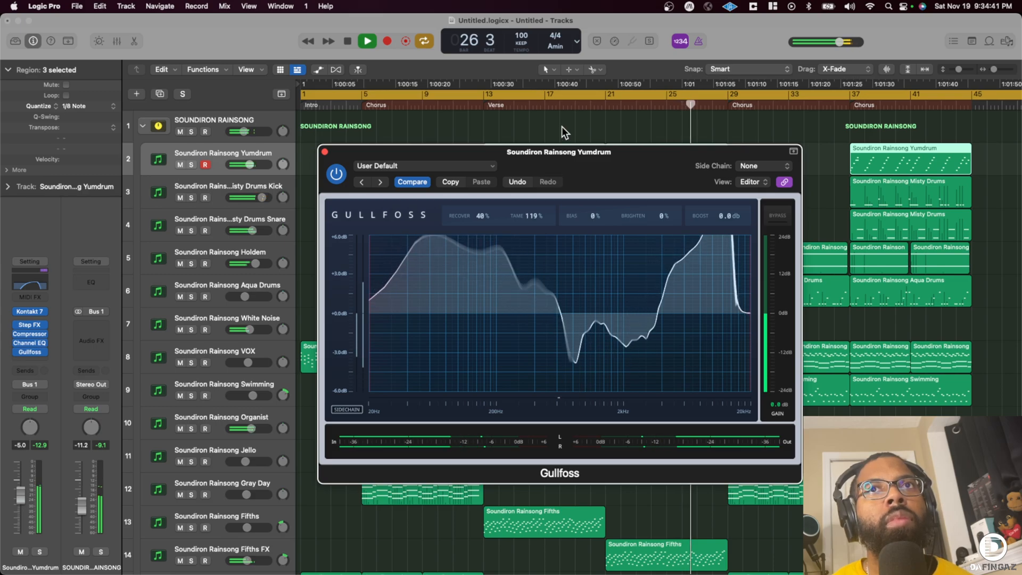
{"action": "left_click", "coordinate": [324, 151]}
- Add a stereo Gullfoss after the Channel EQ on the Misty Drums Snare track, keeping its default settings
{"action": "left_click", "coordinate": [225, 218]}
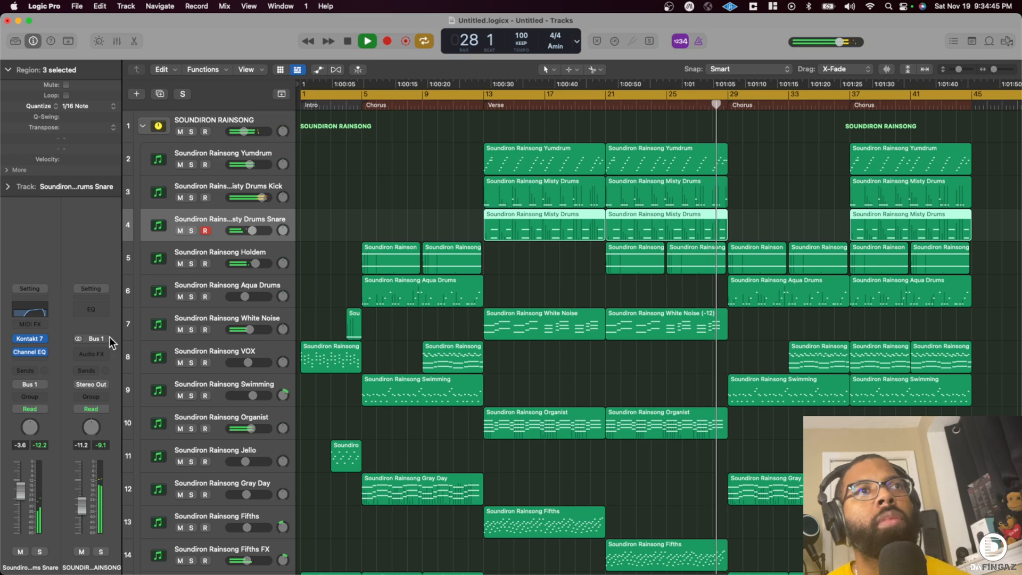
{"action": "left_click", "coordinate": [37, 359]}
{"action": "mouse_move", "coordinate": [56, 410]}
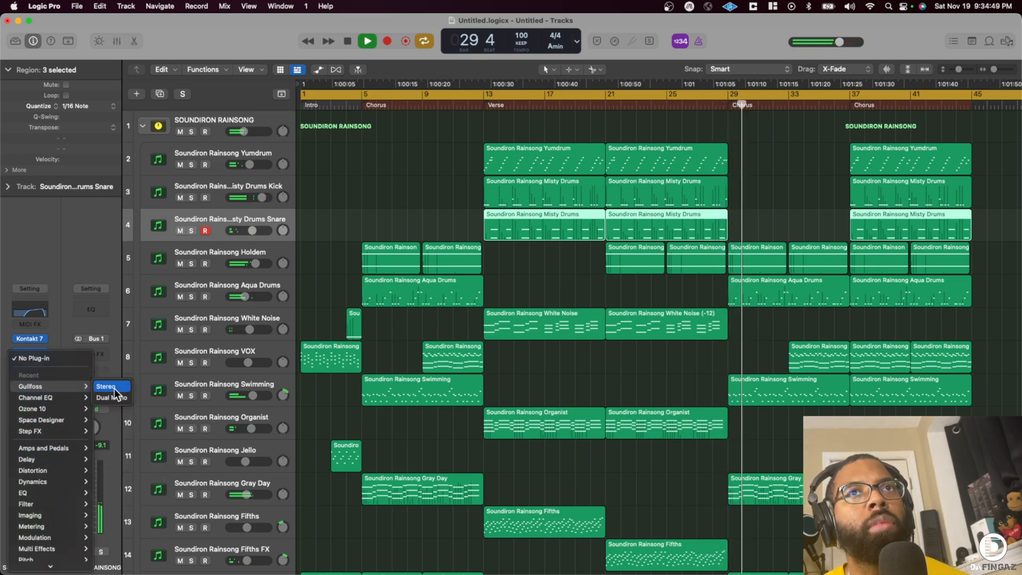
{"action": "left_click", "coordinate": [114, 388]}
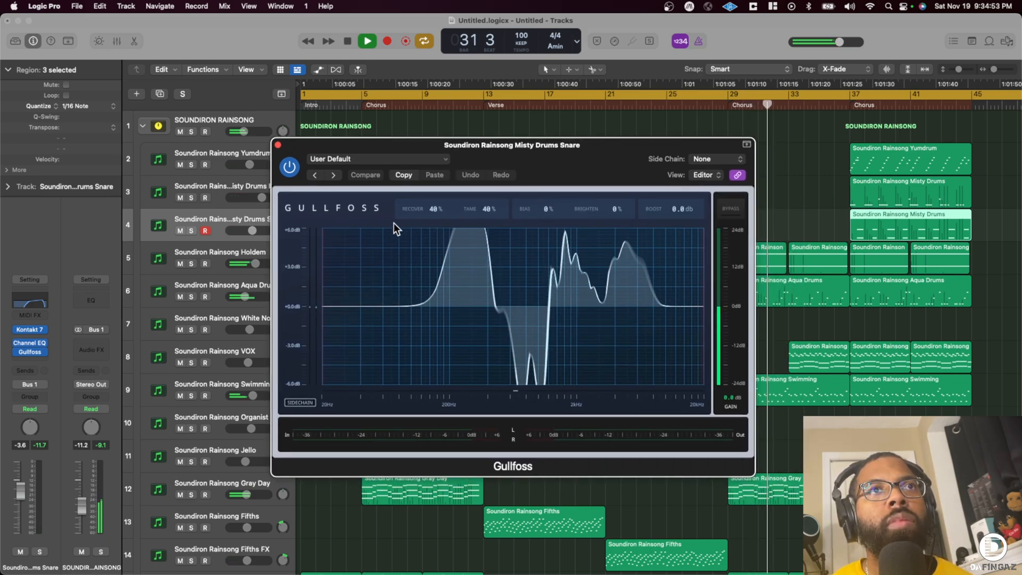
{"action": "left_click", "coordinate": [277, 145]}
- Nudge the Tubular Bells track's volume slightly and return to the upper Rainsong tracks
{"action": "scroll", "coordinate": [350, 312], "scroll_direction": "down", "scroll_amount": 10}
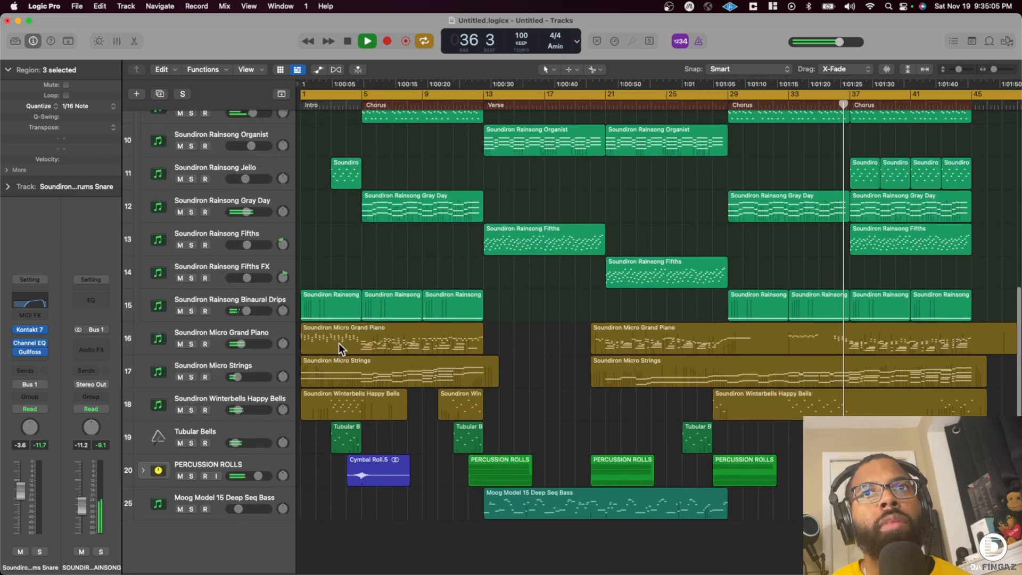
{"action": "left_click_drag", "start_coordinate": [238, 445], "coordinate": [238, 445]}
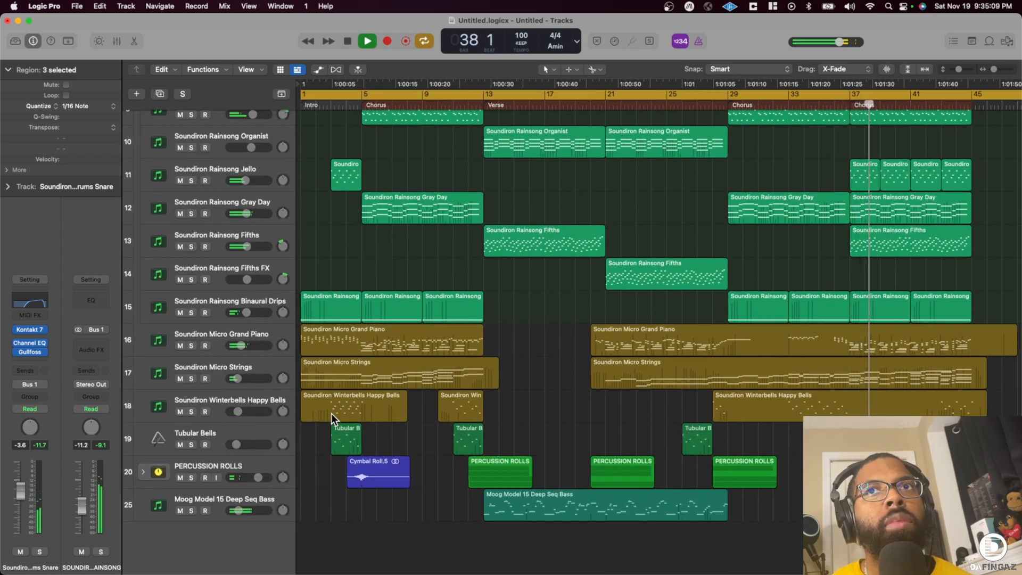
{"action": "scroll", "coordinate": [330, 414], "scroll_direction": "up", "scroll_amount": 3}
{"action": "scroll", "coordinate": [238, 186], "scroll_direction": "up", "scroll_amount": 10}
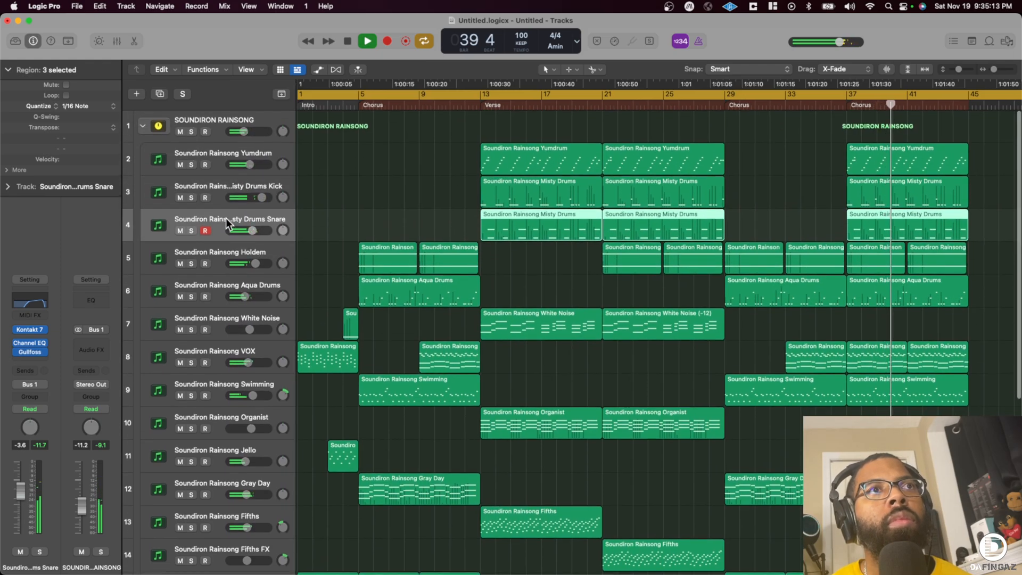
- Reopen Gullfoss on the Misty Drums Snare track to check its EQ response during playback, and close it
{"action": "left_click", "coordinate": [38, 352]}
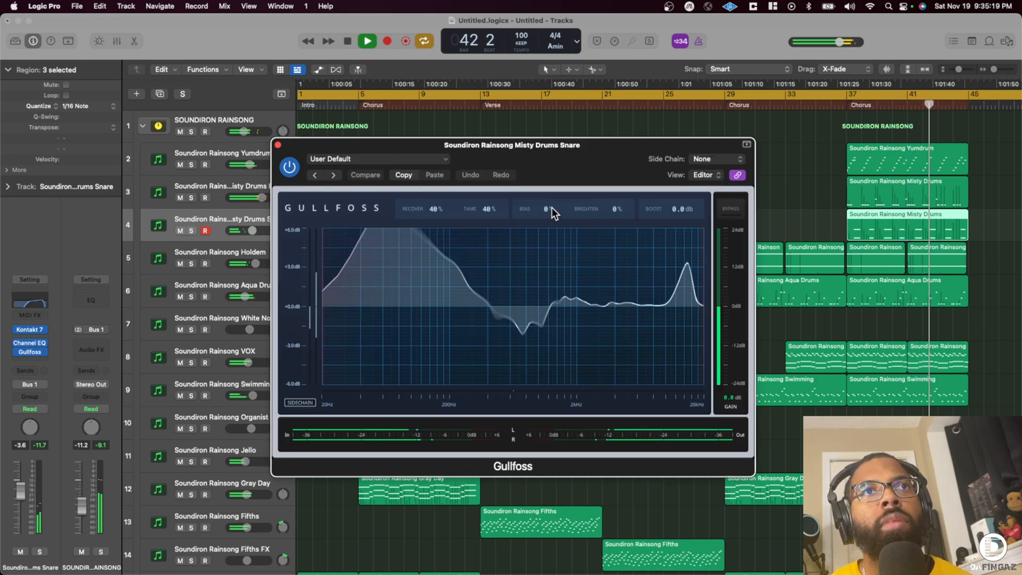
{"action": "left_click", "coordinate": [277, 145]}
{"action": "scroll", "coordinate": [601, 278], "scroll_direction": "down", "scroll_amount": 10}
{"action": "scroll", "coordinate": [602, 279], "scroll_direction": "down", "scroll_amount": 2}
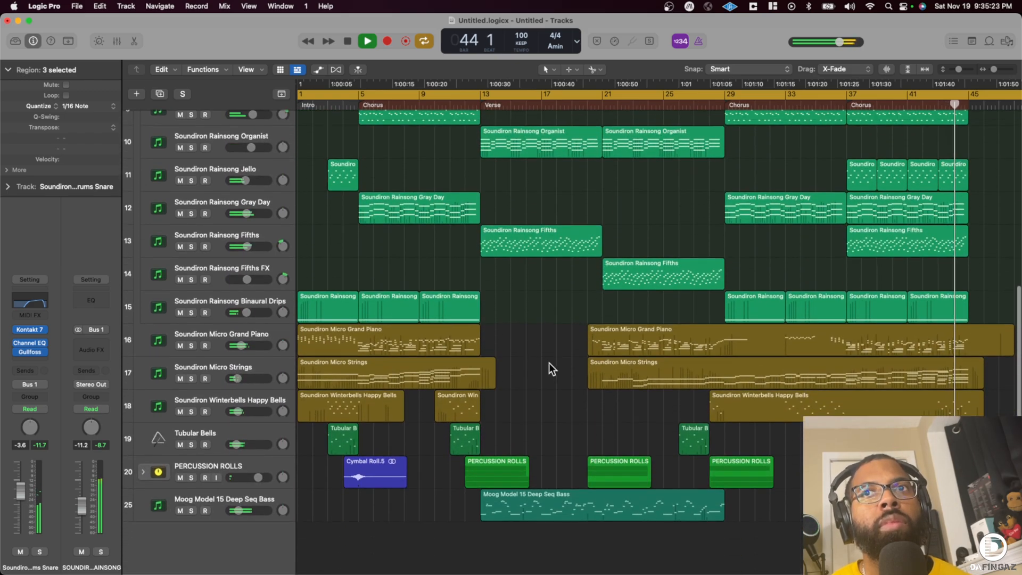